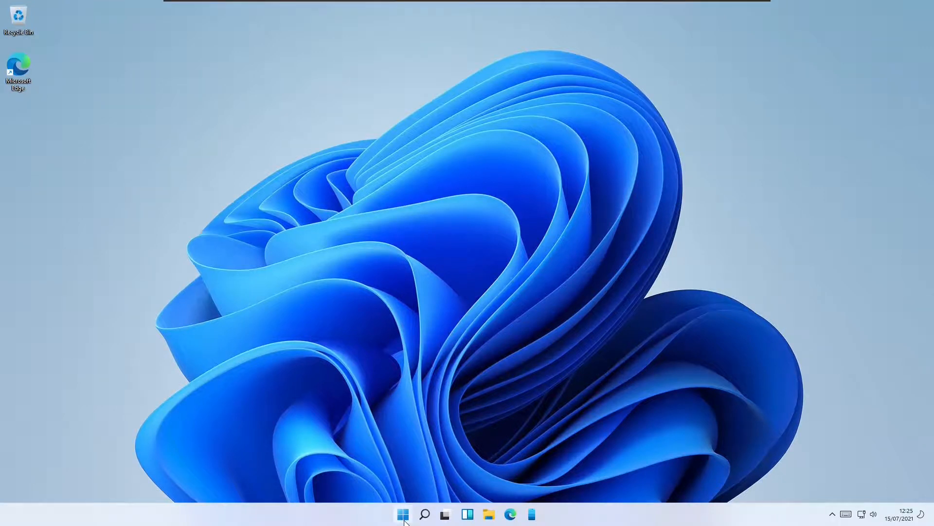
Reach Settings from the quick-link menu and the desktop's Display settings, closing it each time.
right_click(403, 510)
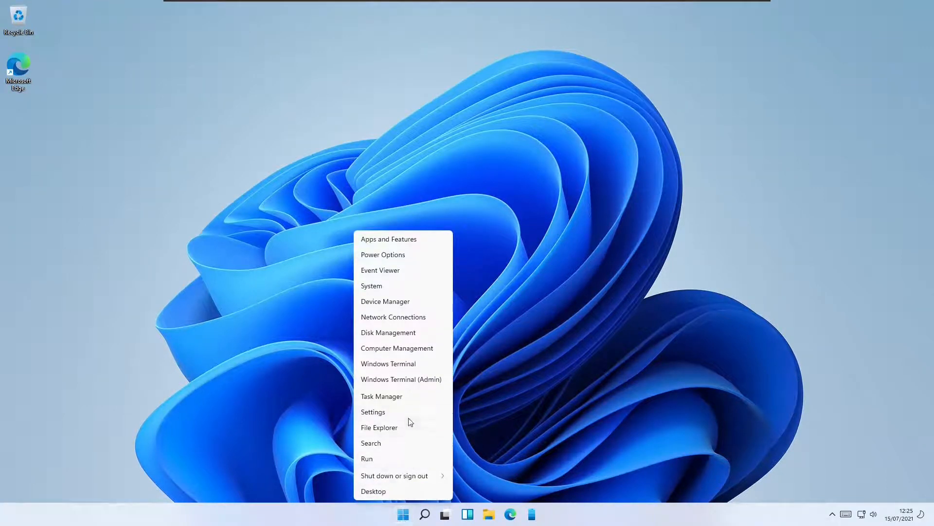
left_click(408, 414)
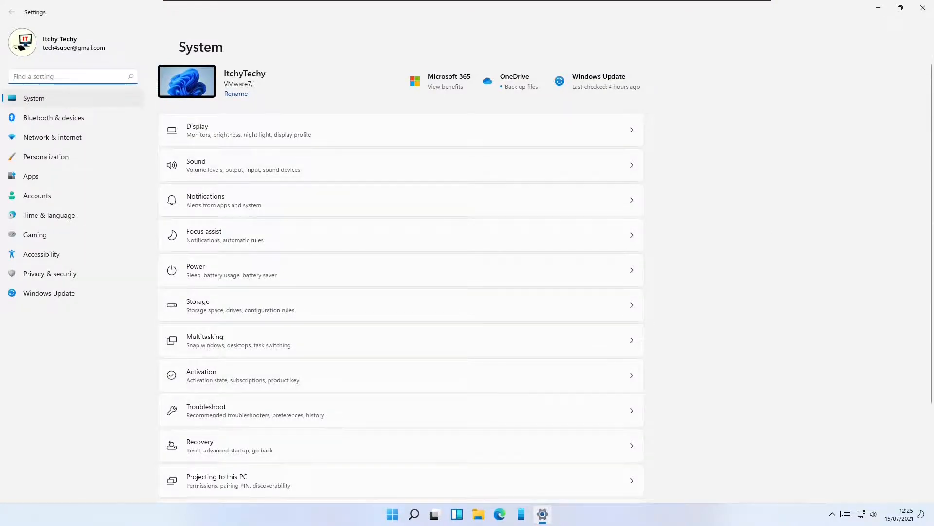
left_click(924, 8)
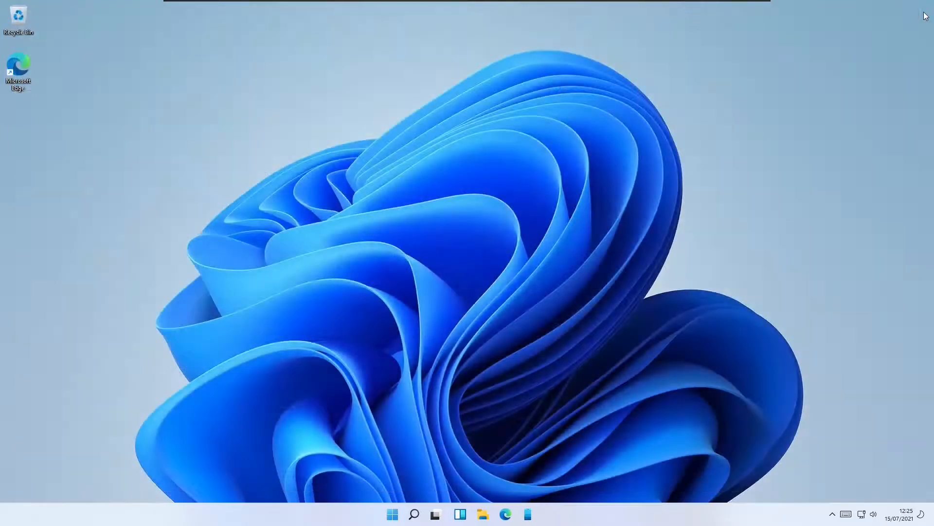
right_click(736, 247)
left_click(776, 344)
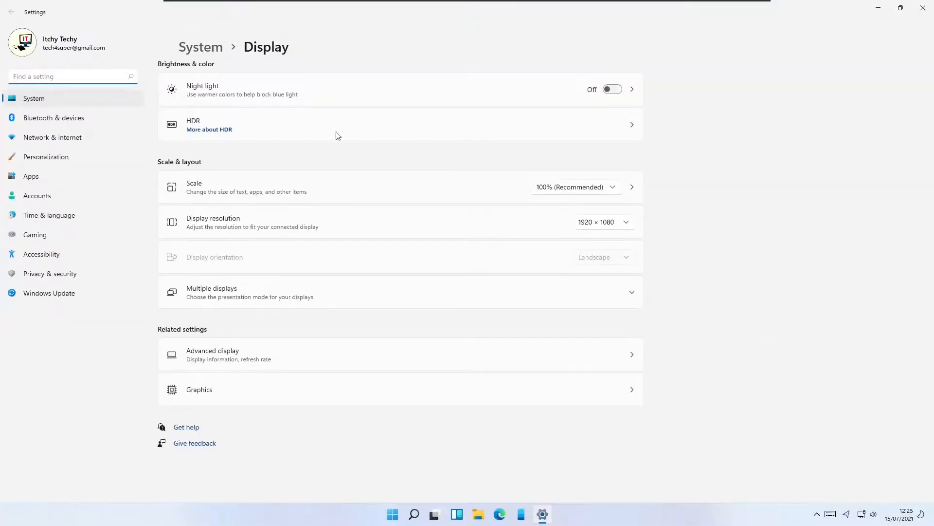
left_click(211, 54)
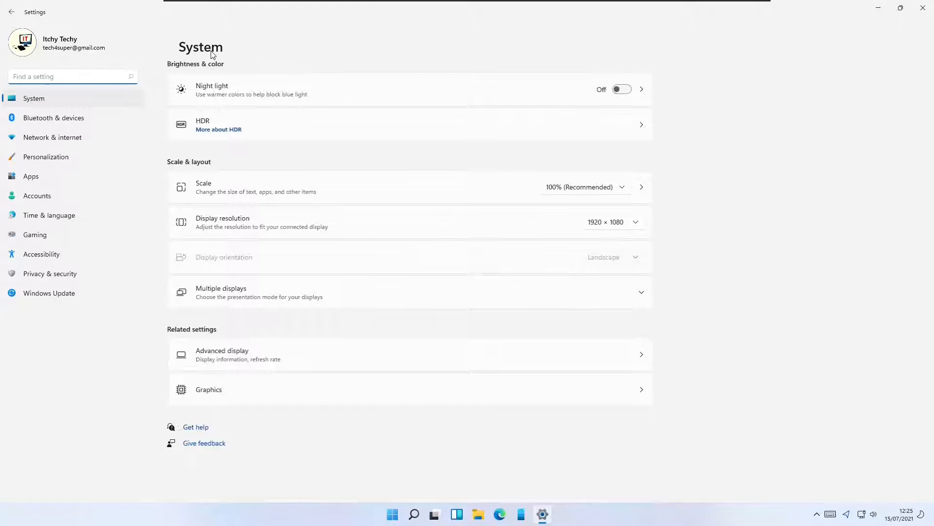
left_click(923, 9)
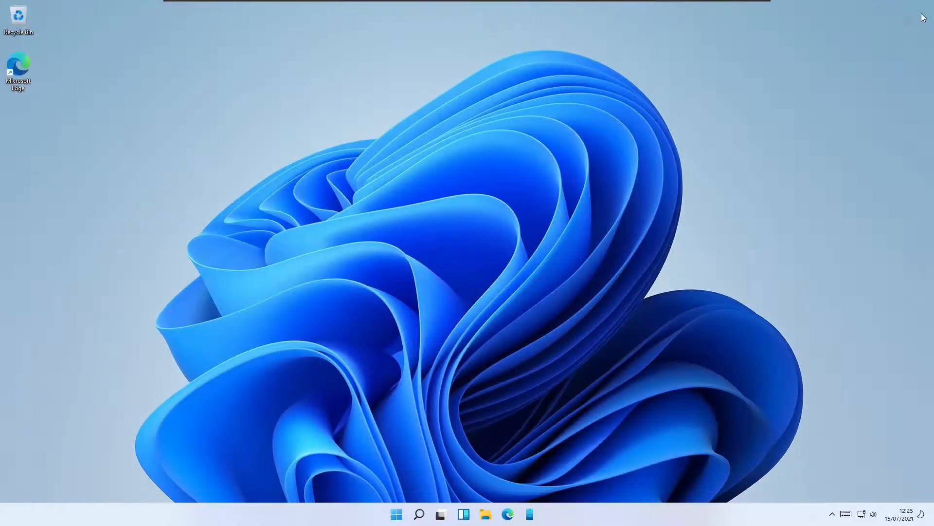
Reach Settings from the taskbar settings, go to the System page, then close it.
right_click(690, 517)
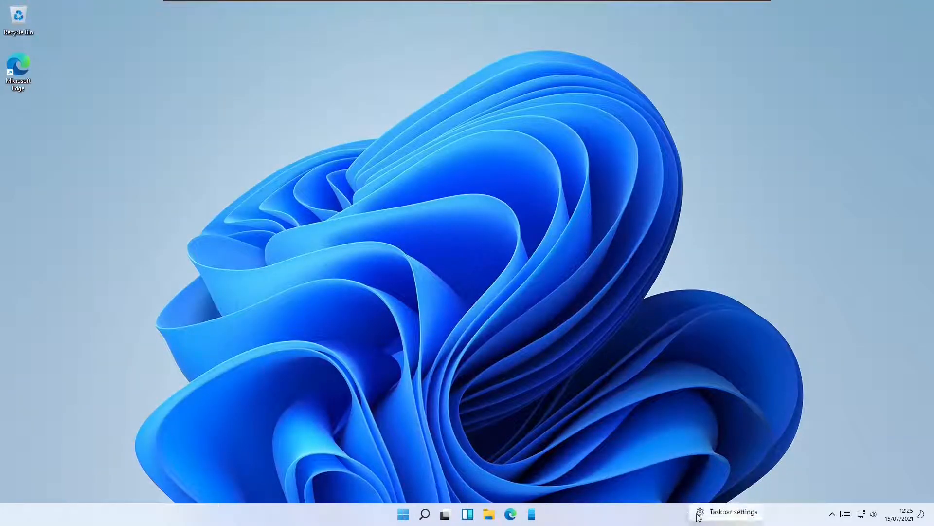
left_click(725, 512)
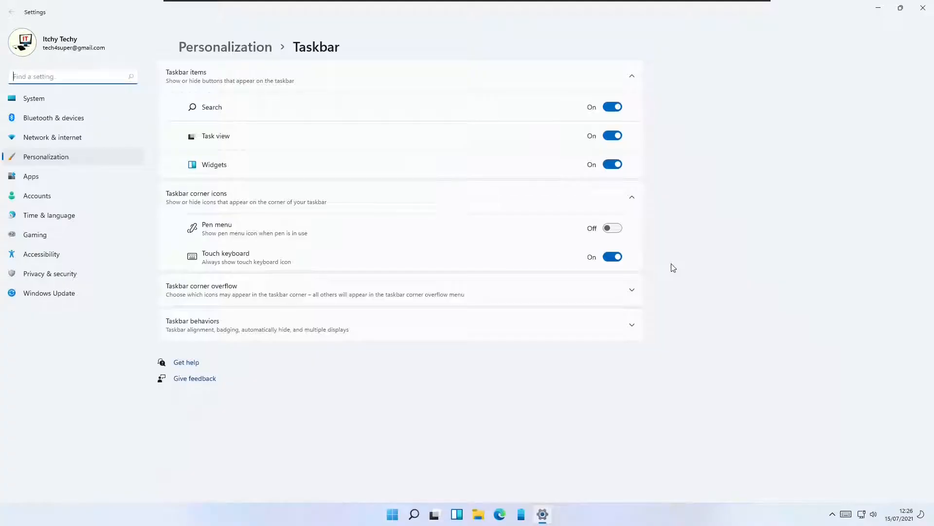
left_click(32, 103)
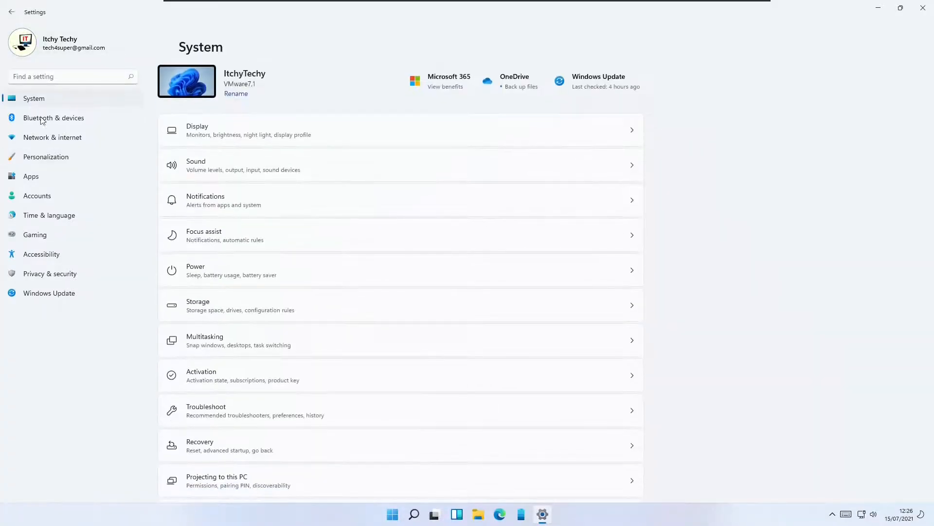
left_click(923, 7)
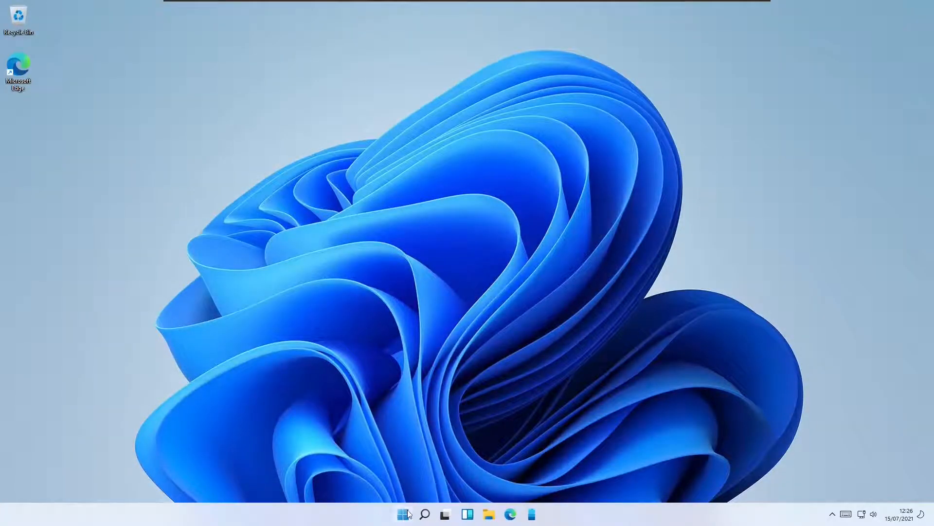
Launch Settings from Start, view Bluetooth & devices and Accounts, and return to System.
left_click(408, 513)
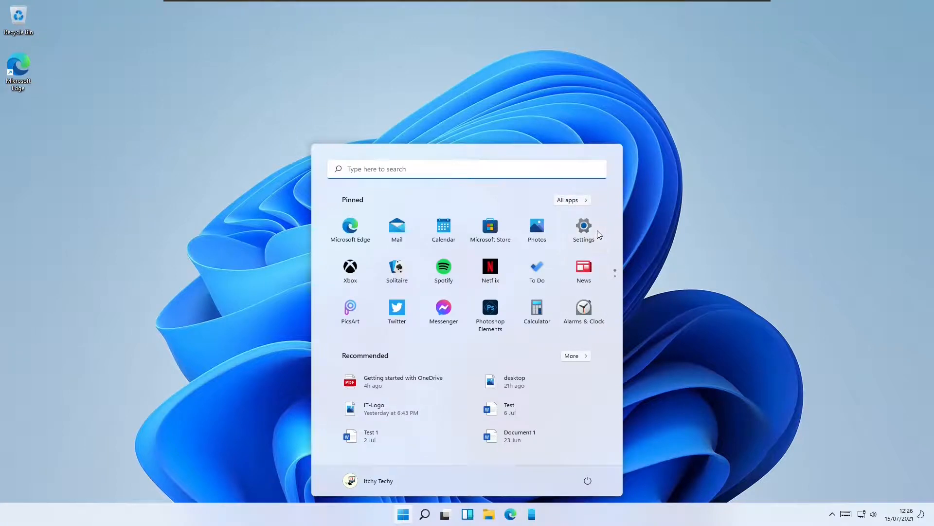
left_click(597, 230)
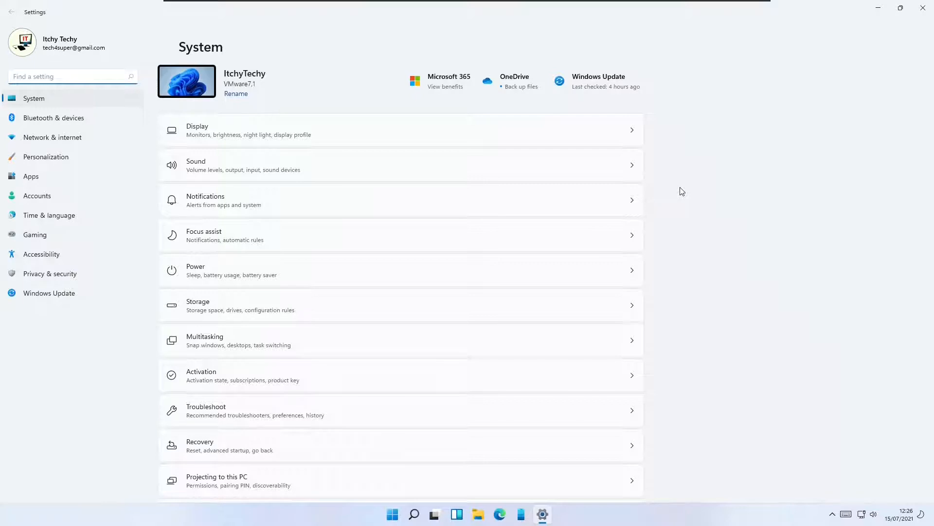
left_click(53, 117)
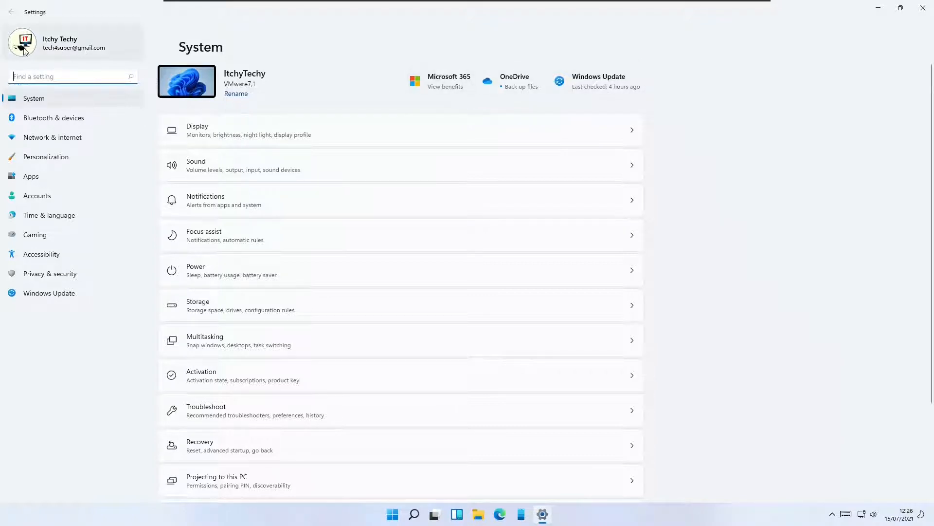
left_click(118, 42)
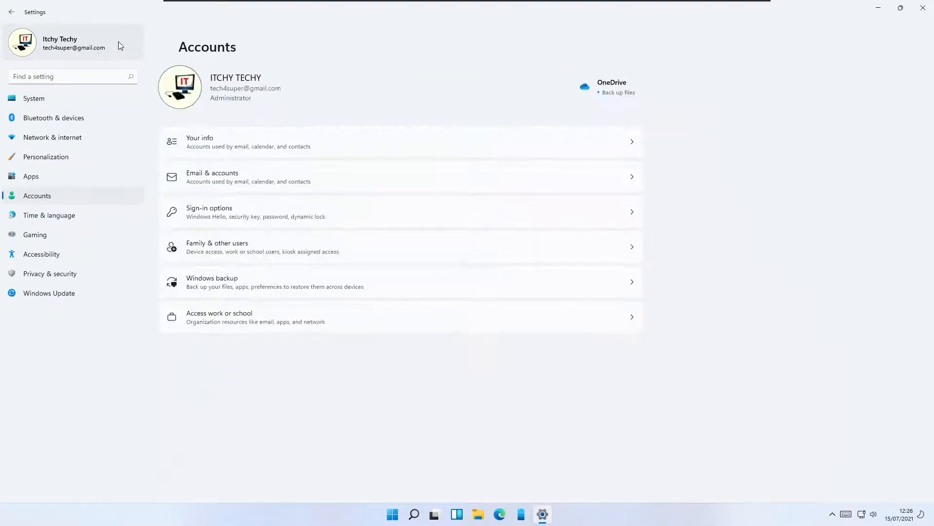
key("alt+Left")
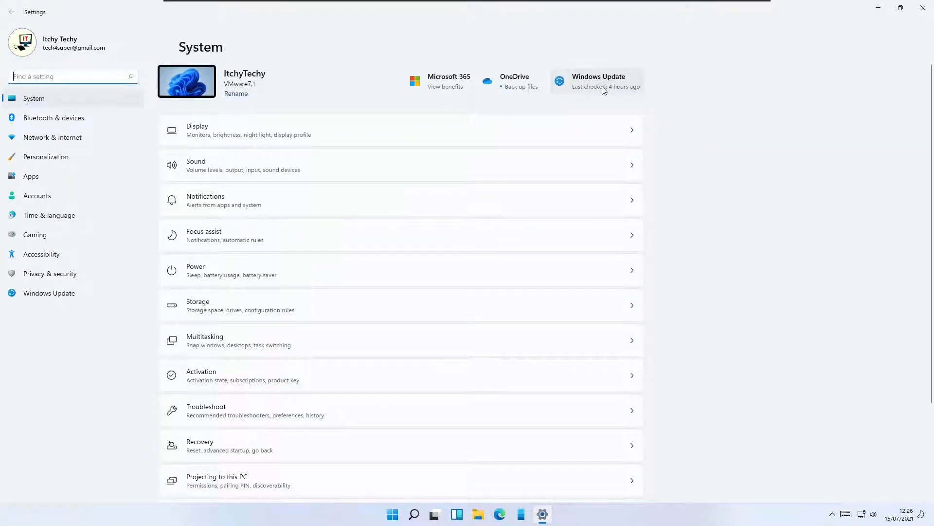
left_click(118, 42)
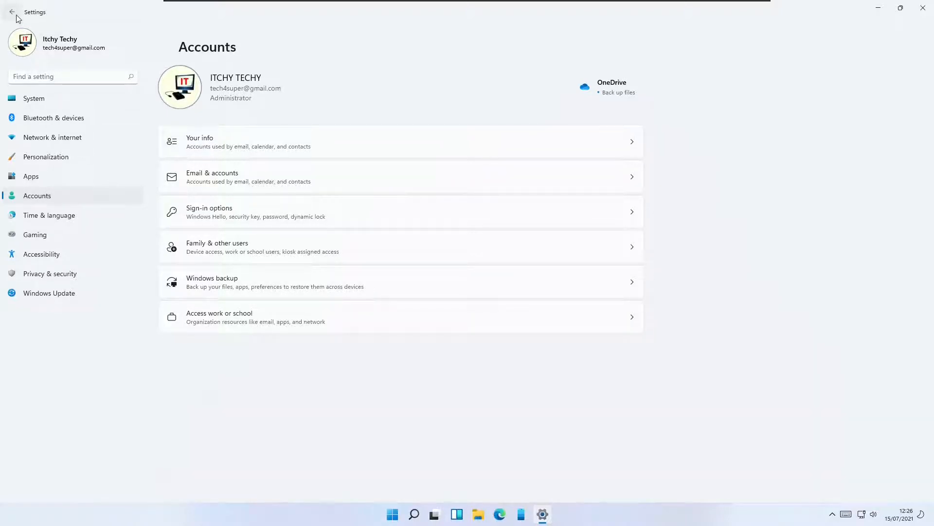
left_click(42, 103)
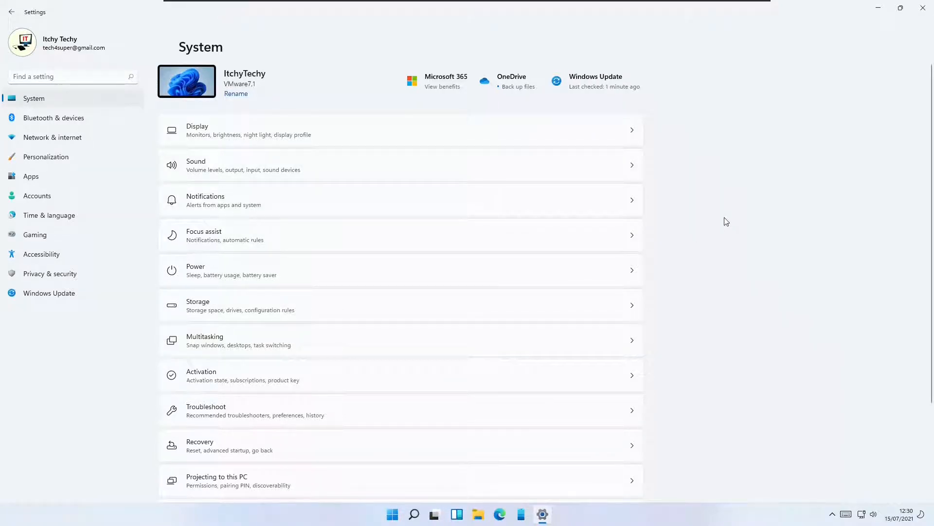
Open the Microsoft 365 benefits page in Edge and browse the Services & subscriptions offers.
left_click(453, 89)
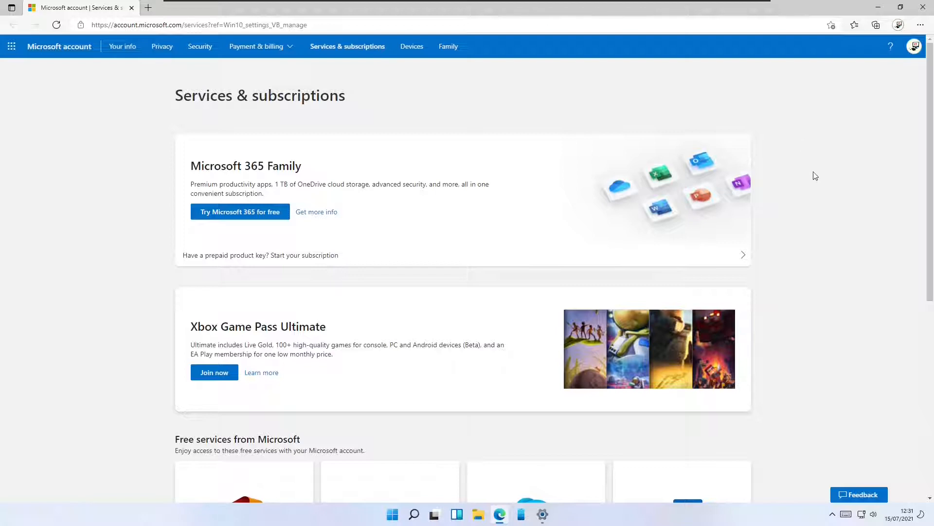
scroll(814, 176, "down", 3)
scroll(816, 176, "down", 2)
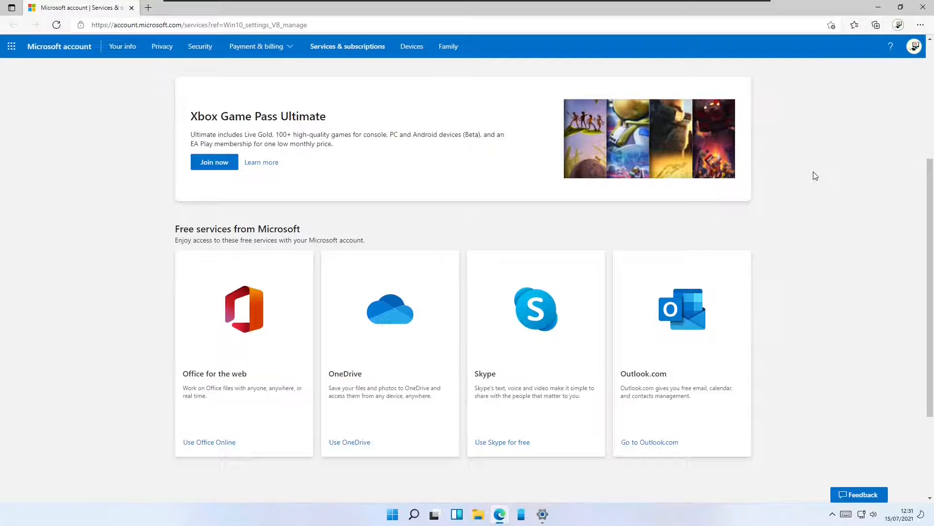
scroll(816, 175, "down", 3)
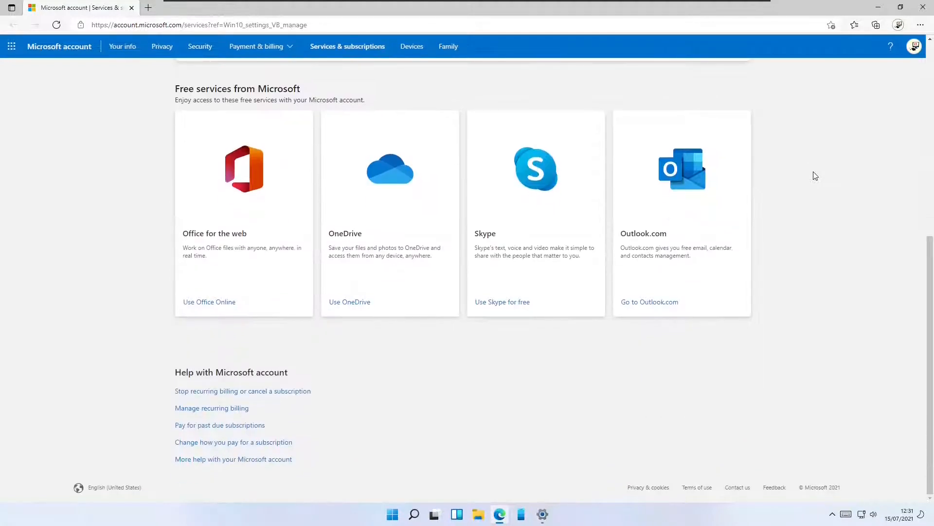
scroll(815, 175, "up", 4)
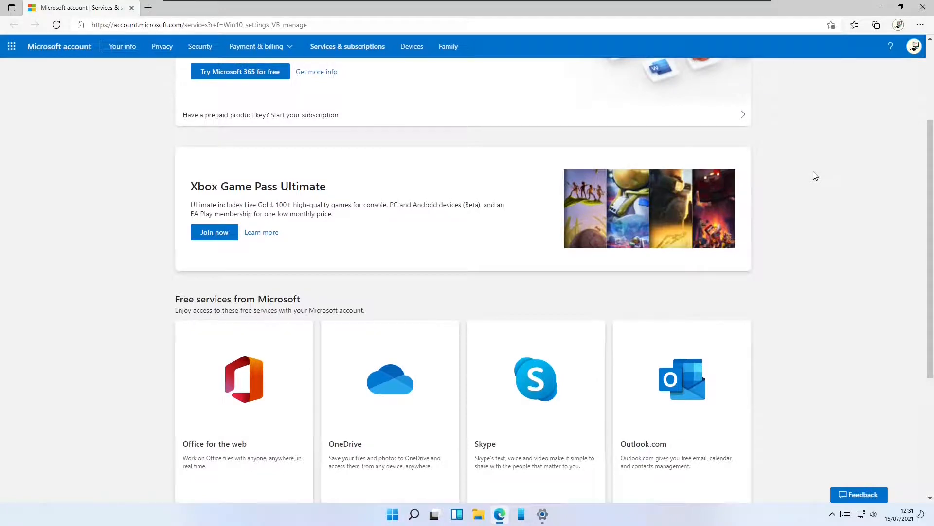
scroll(815, 176, "up", 3)
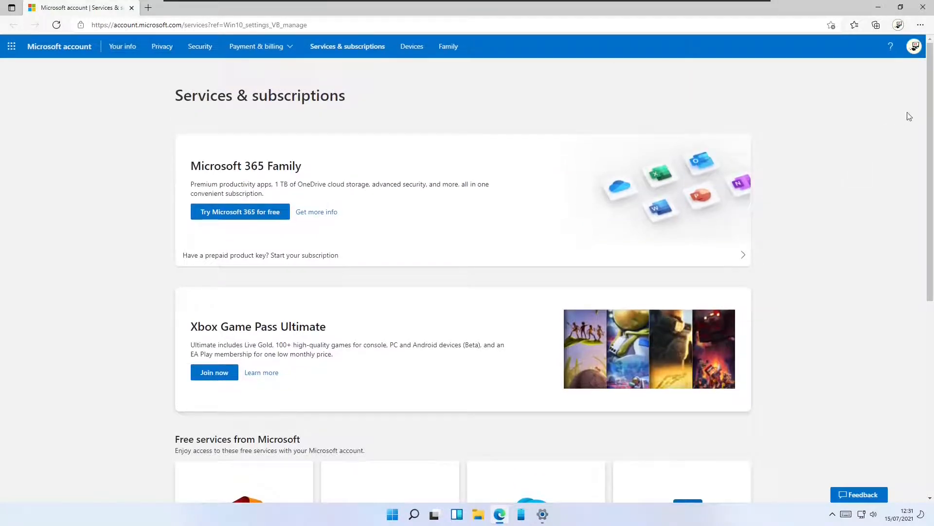
Start the Microsoft 365 one-month free trial, sign in, and cancel adding a credit card.
left_click(277, 222)
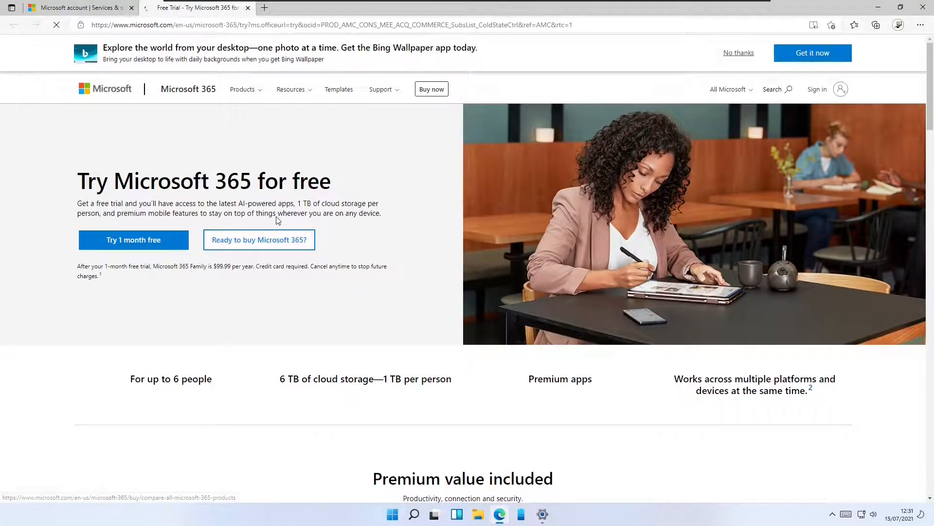
left_click(182, 248)
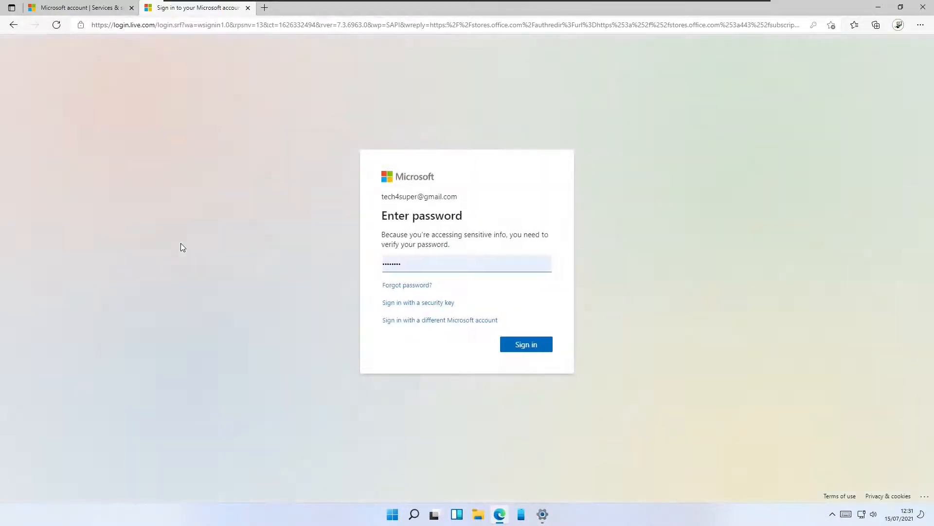
left_click(533, 345)
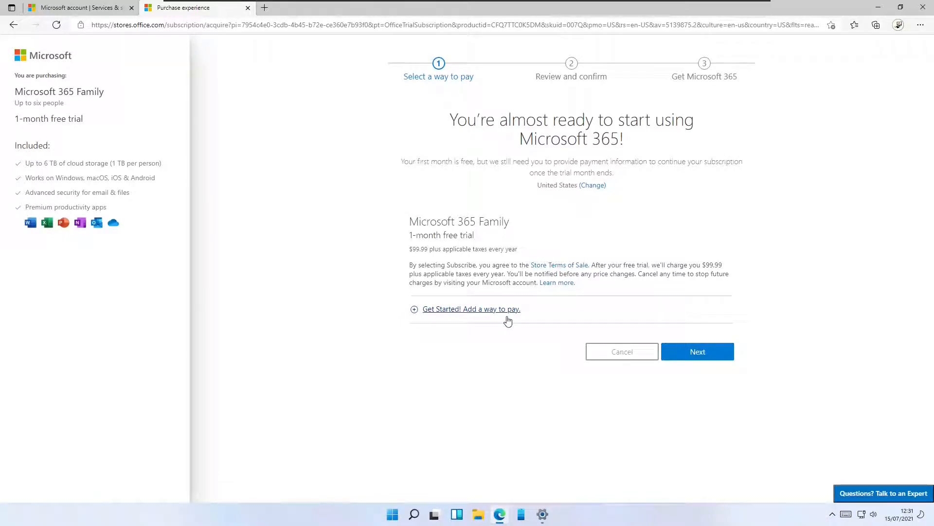
left_click(719, 354)
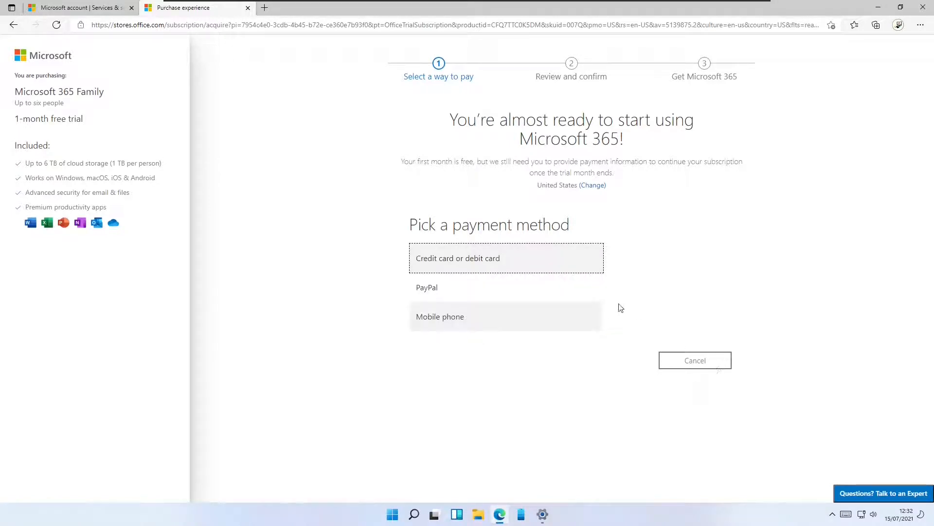
left_click(563, 266)
scroll(631, 364, "down", 6)
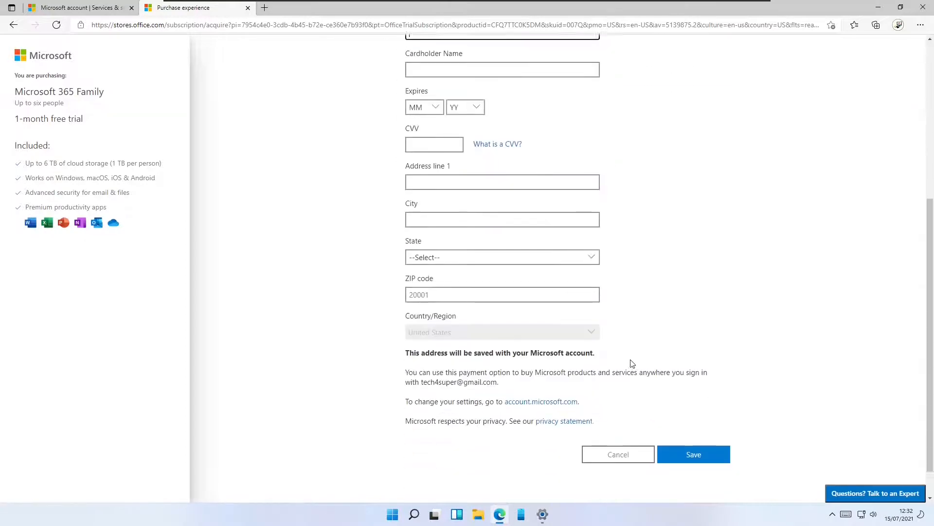
left_click(635, 418)
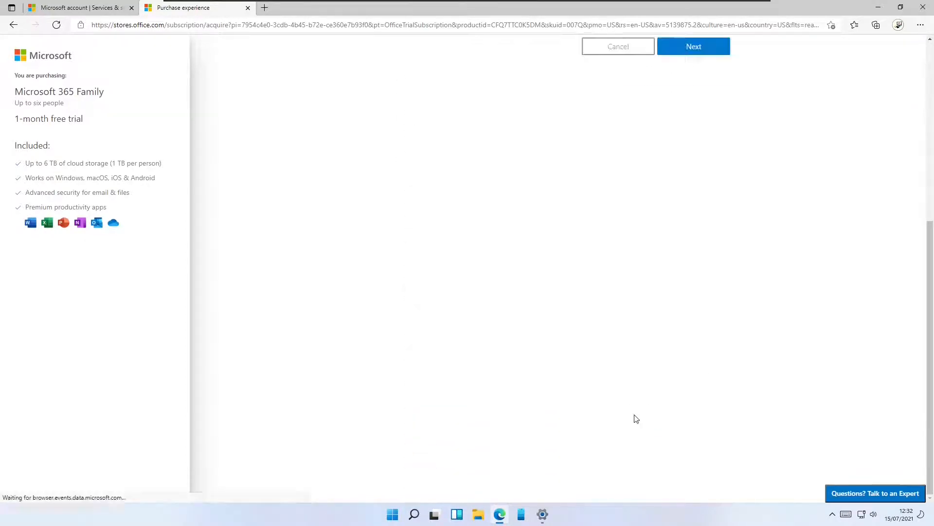
Choose PayPal as payment, then close the PayPal sign-in tab.
left_click(508, 309)
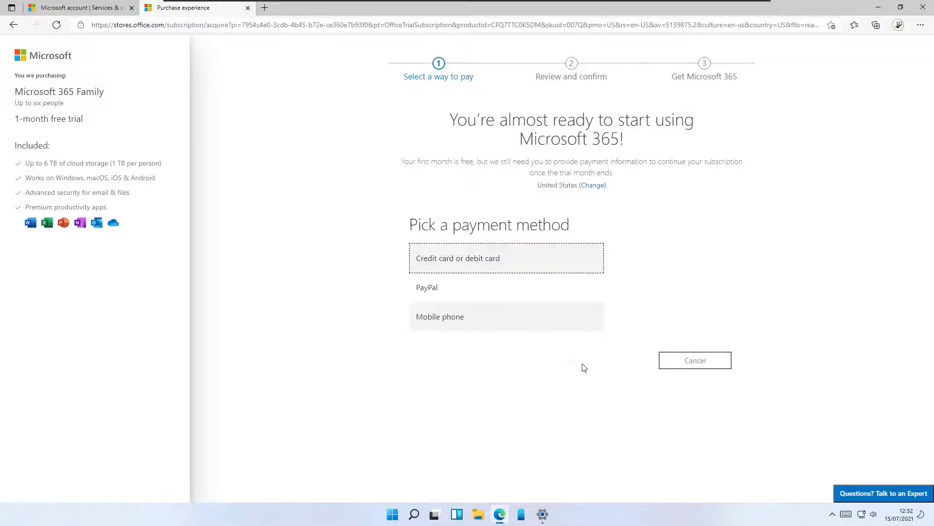
left_click(558, 299)
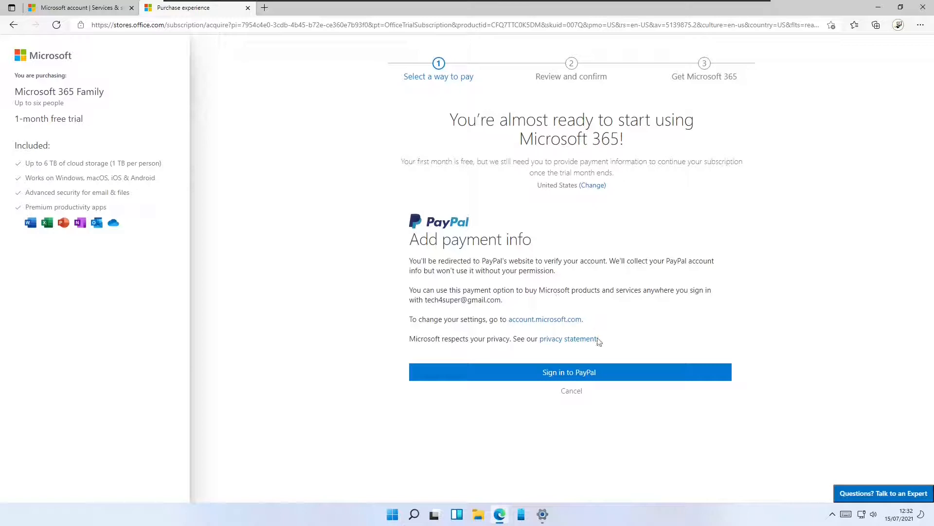
left_click(600, 373)
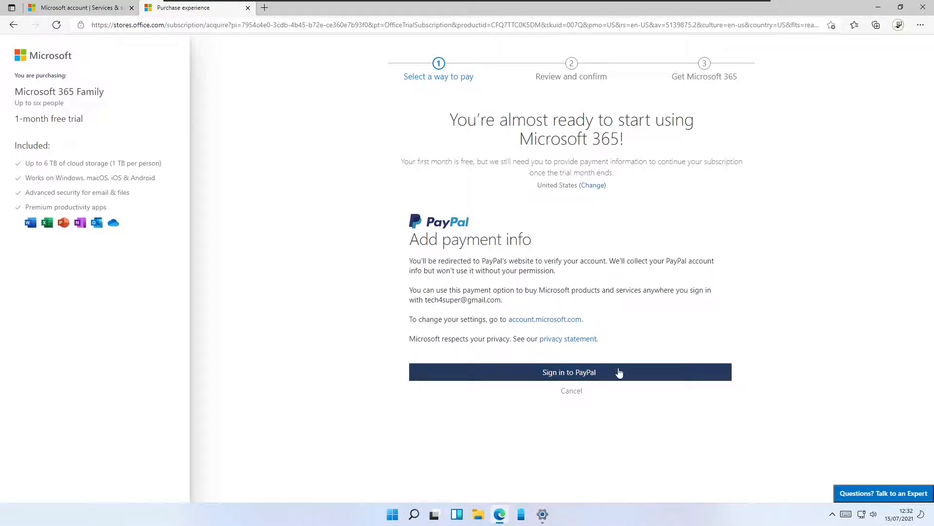
left_click(602, 373)
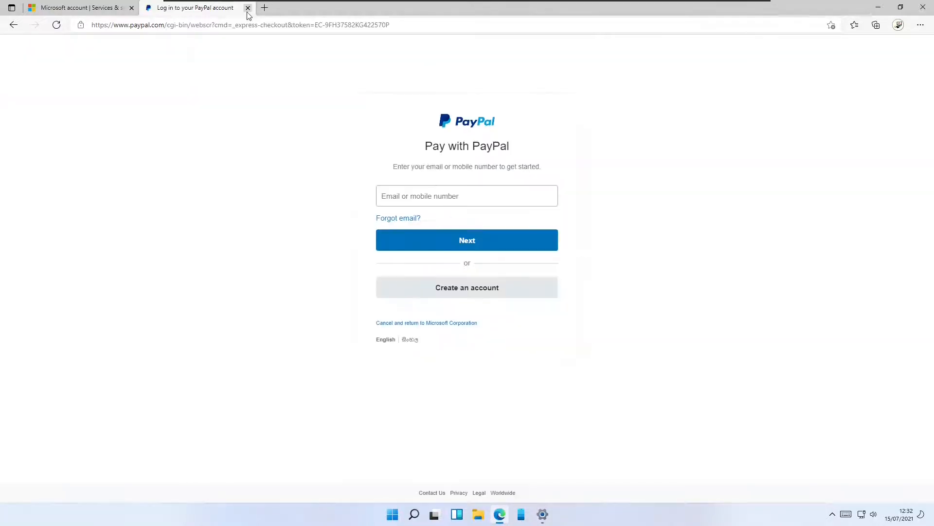
left_click(248, 7)
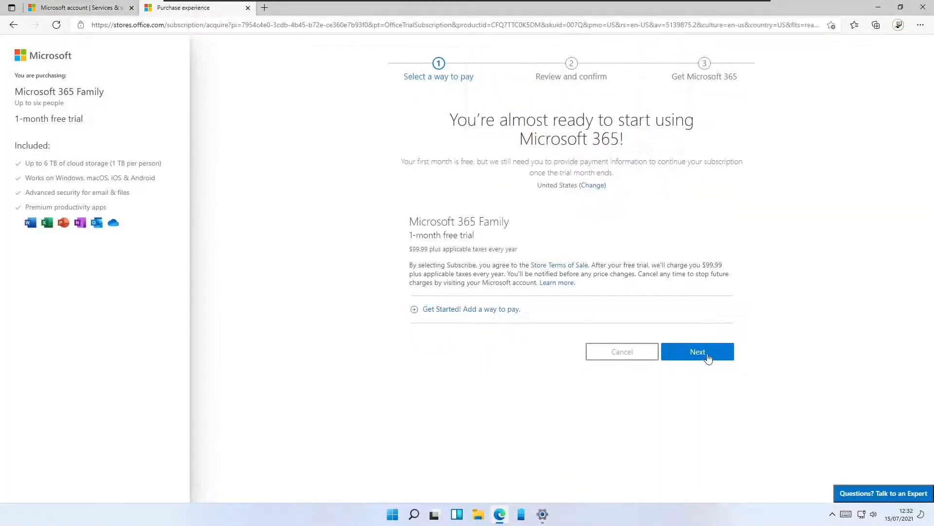
left_click(703, 355)
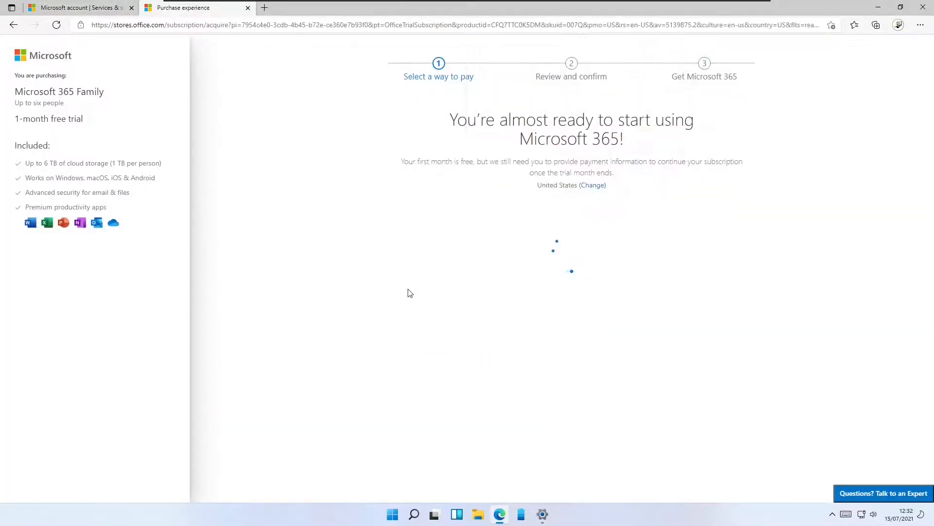
Choose mobile phone payment with Verizon as operator, then cancel it.
left_click(485, 316)
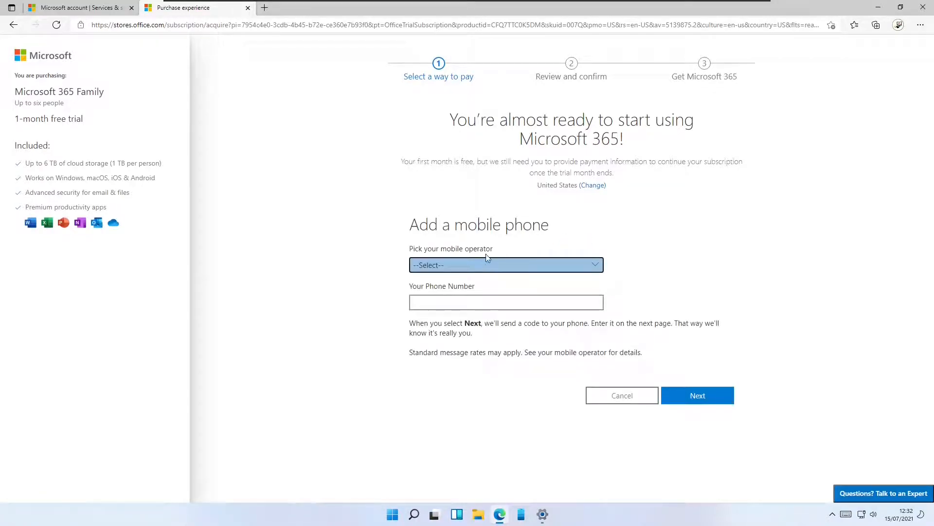
left_click(585, 270)
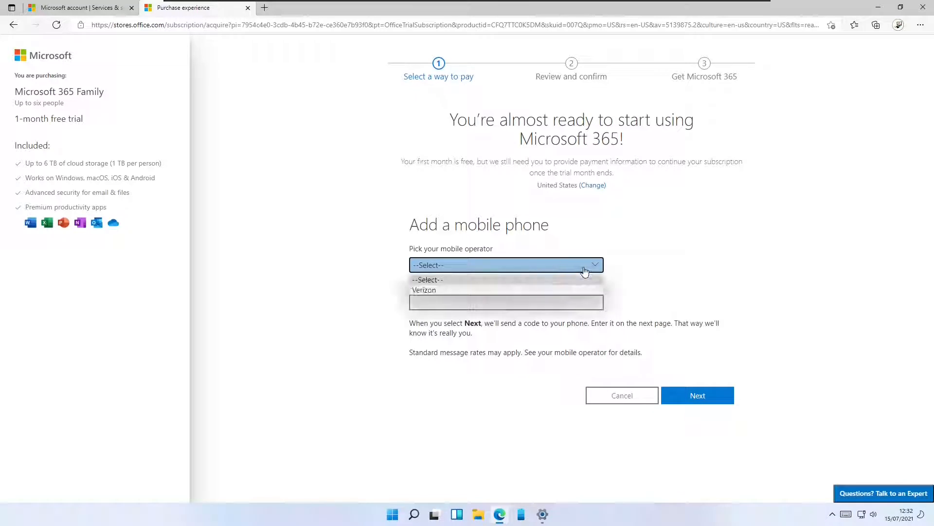
left_click(566, 291)
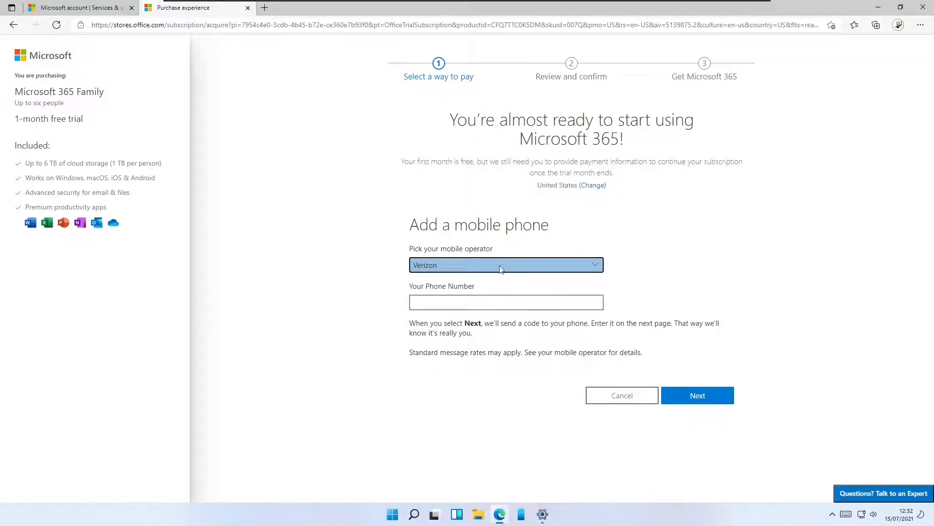
left_click(506, 297)
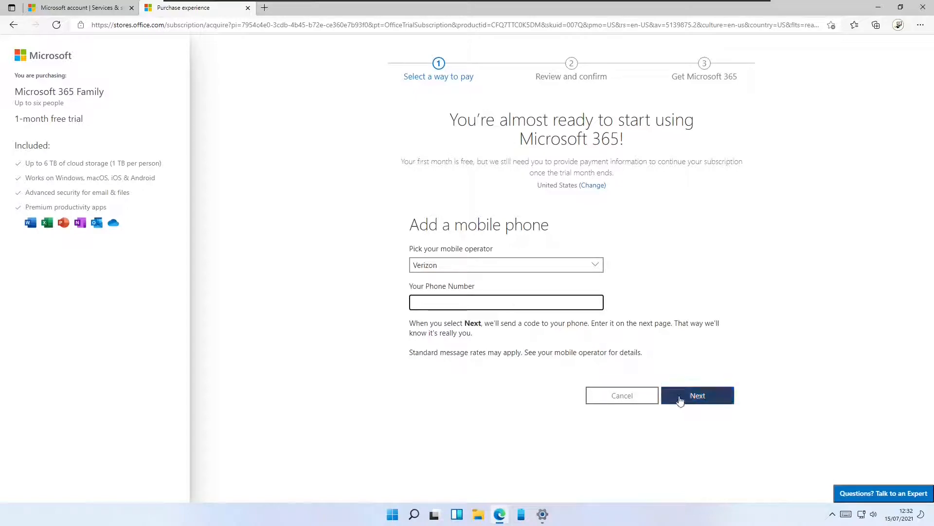
left_click(651, 398)
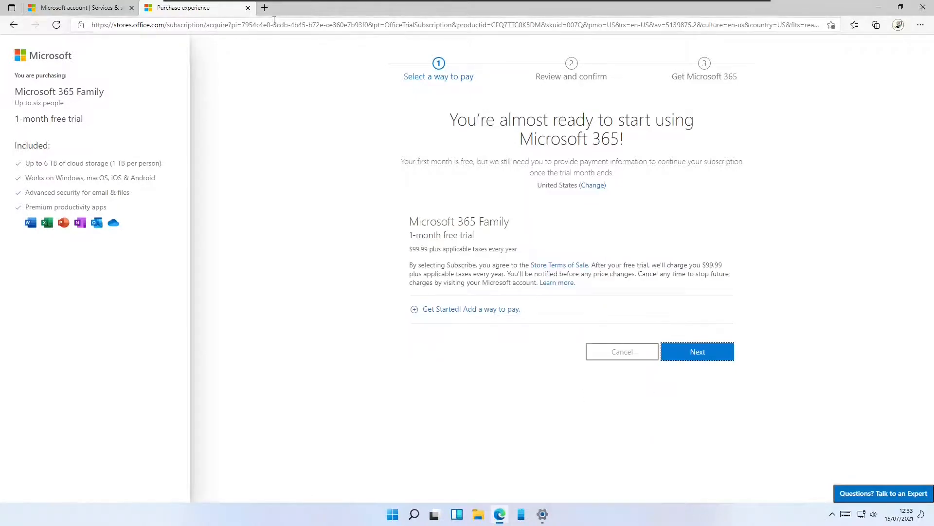
Close the checkout tab, then open Office Online from Free services and sign in.
left_click(247, 8)
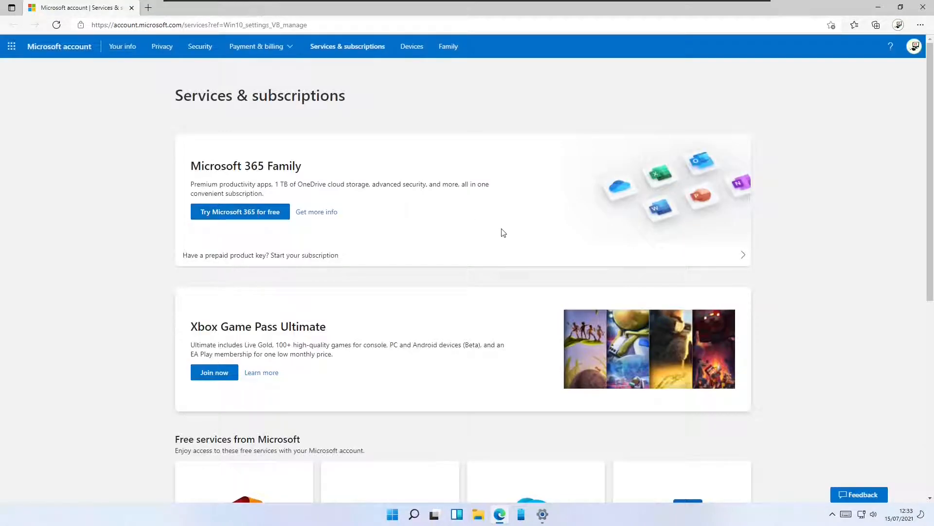
scroll(504, 232, "down", 1)
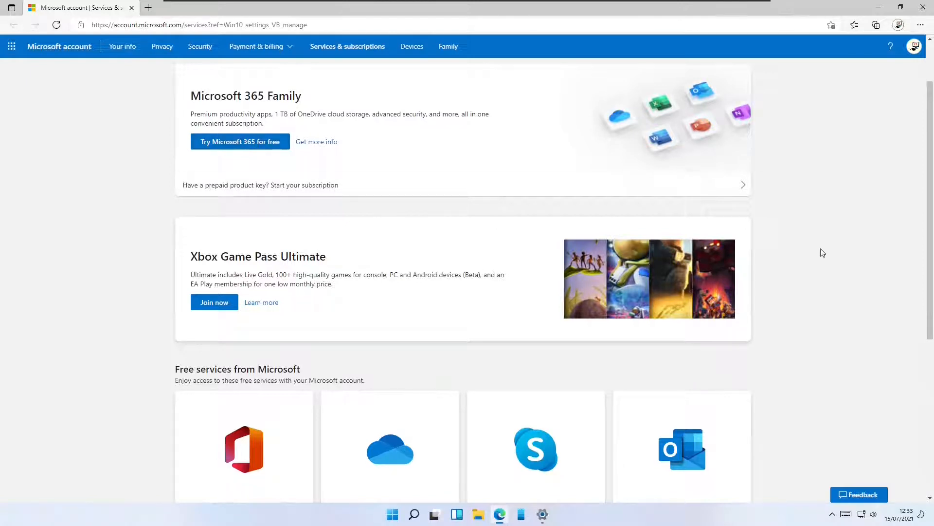
scroll(755, 261, "down", 5)
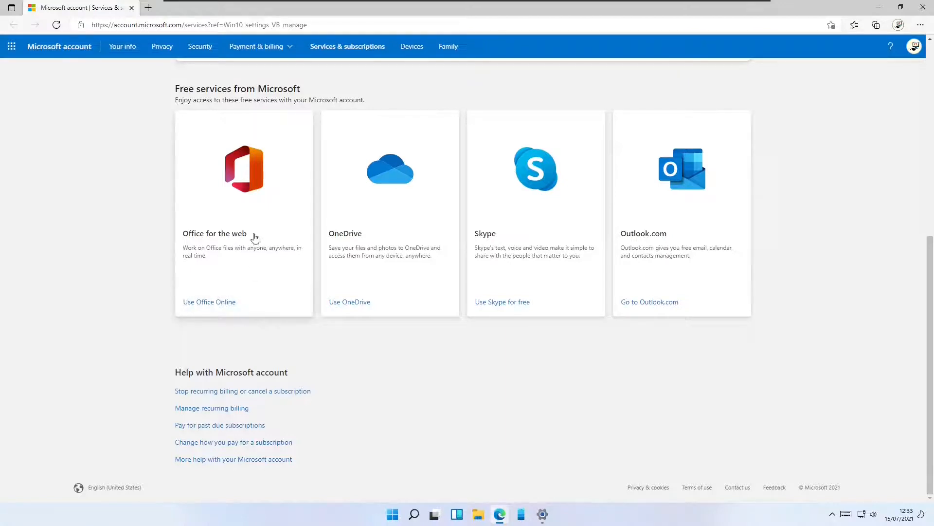
left_click(225, 303)
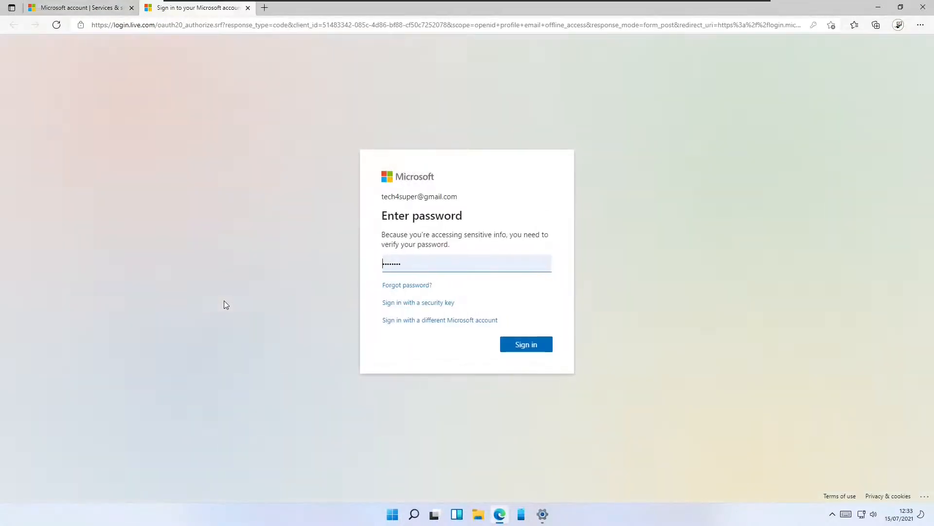
left_click(542, 347)
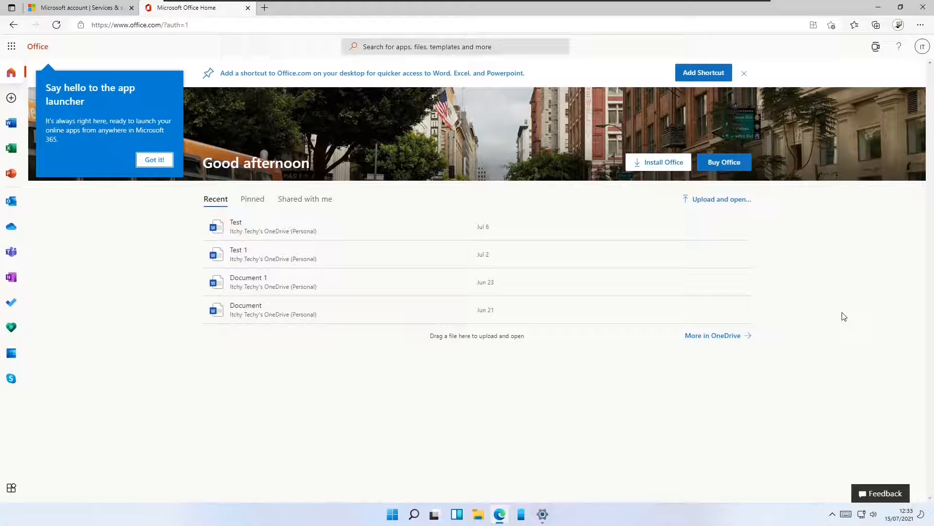
Dismiss the app launcher tip, browse the All apps list of Microsoft 365, then close it.
left_click(157, 162)
left_click(12, 54)
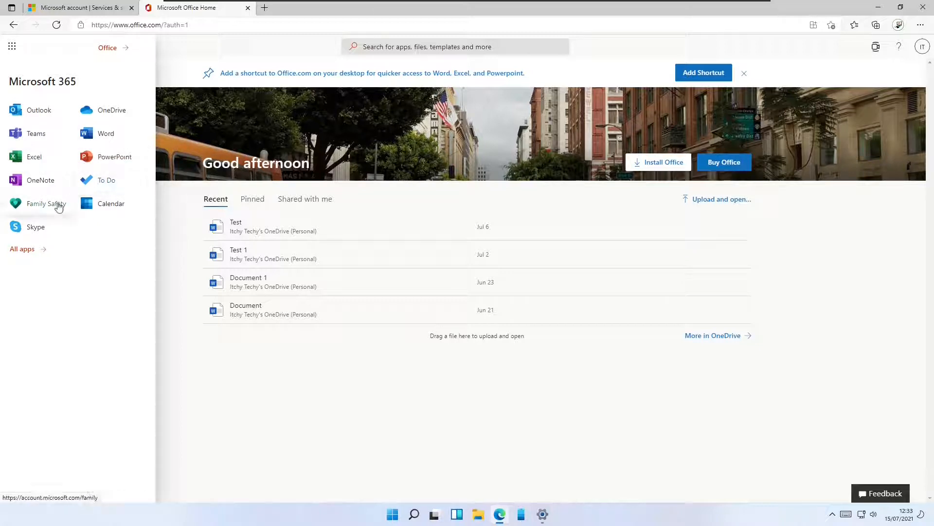
left_click(40, 253)
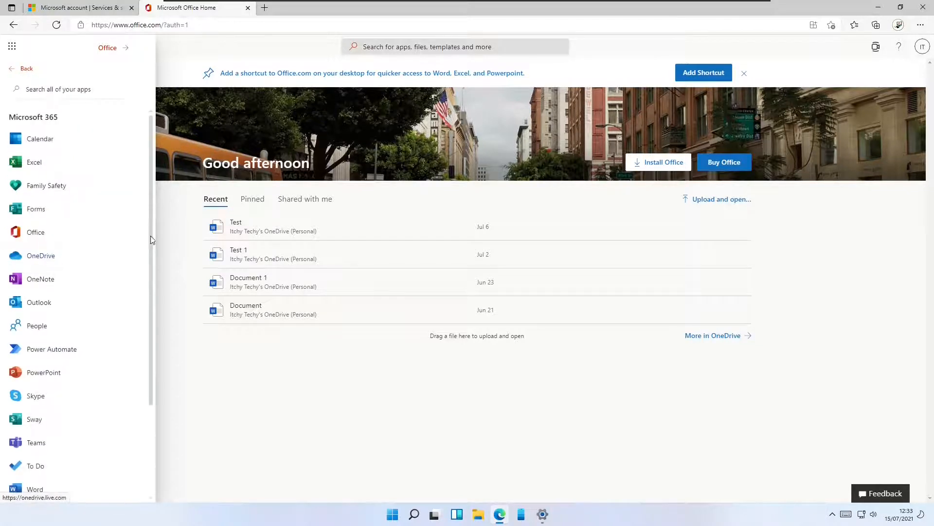
scroll(83, 166, "down", 2)
scroll(84, 166, "up", 2)
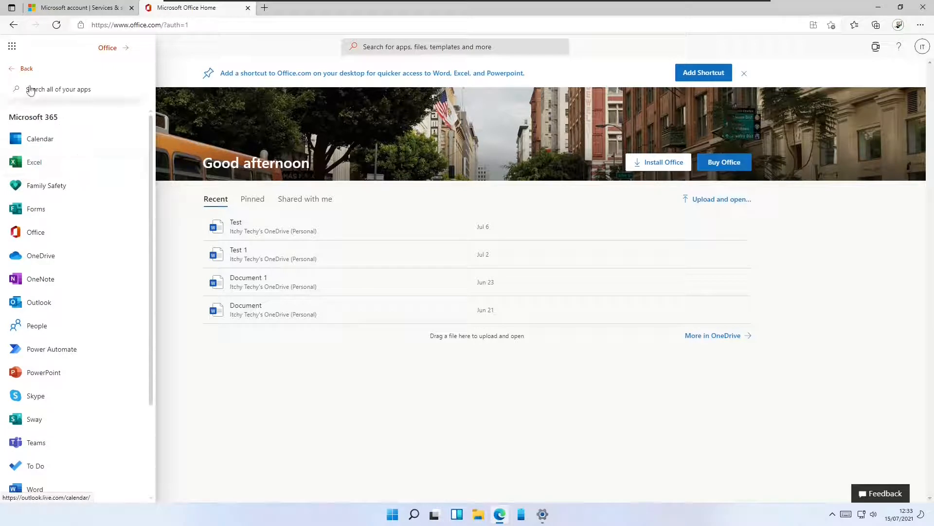
left_click(290, 379)
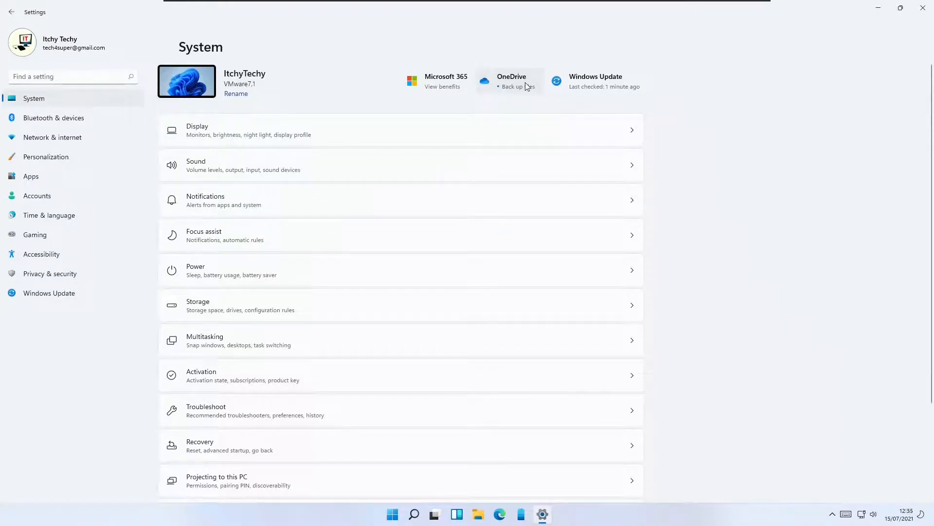
Toggle the Desktop, Documents and Pictures tiles off and back on, then start the backup.
left_click(528, 87)
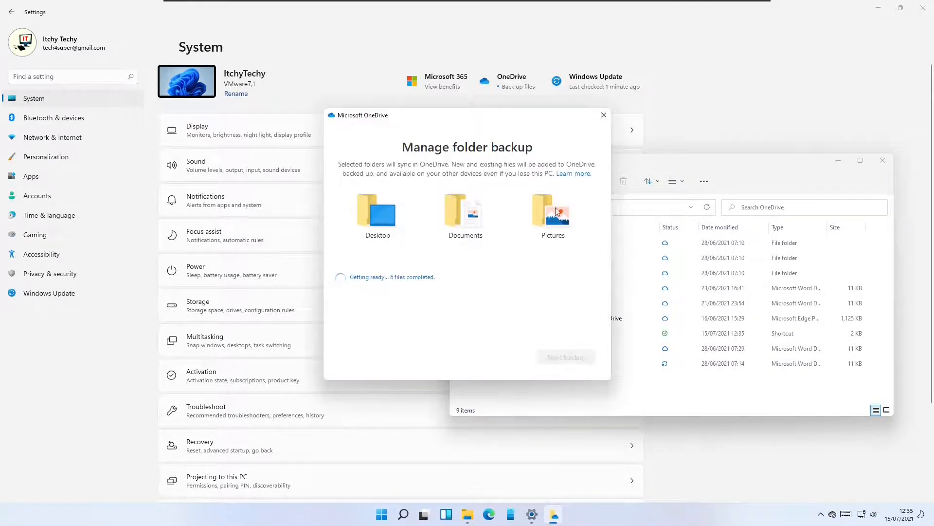
left_click_drag(509, 131, 380, 141)
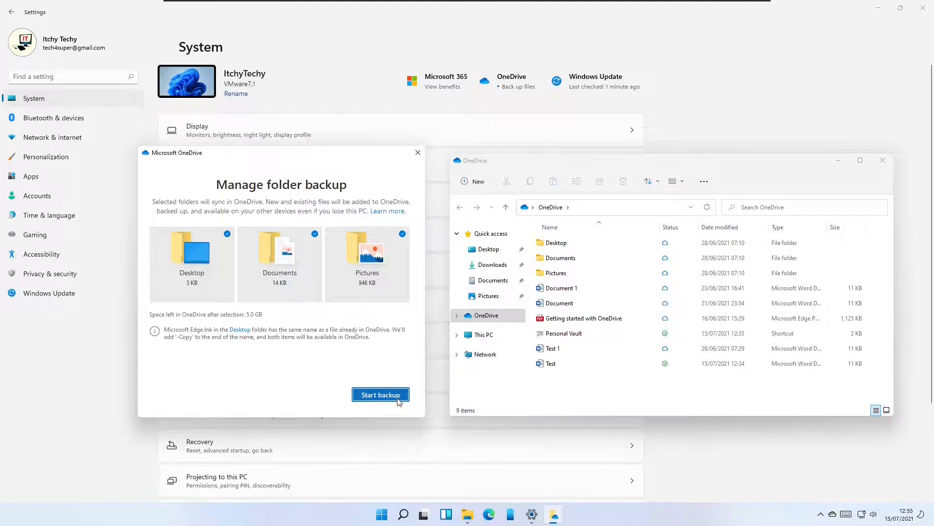
left_click(227, 234)
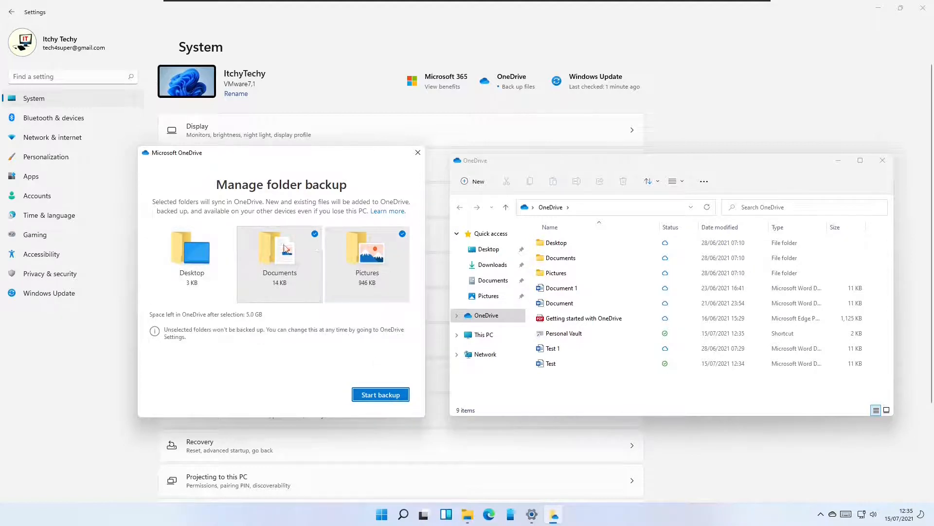
left_click(315, 236)
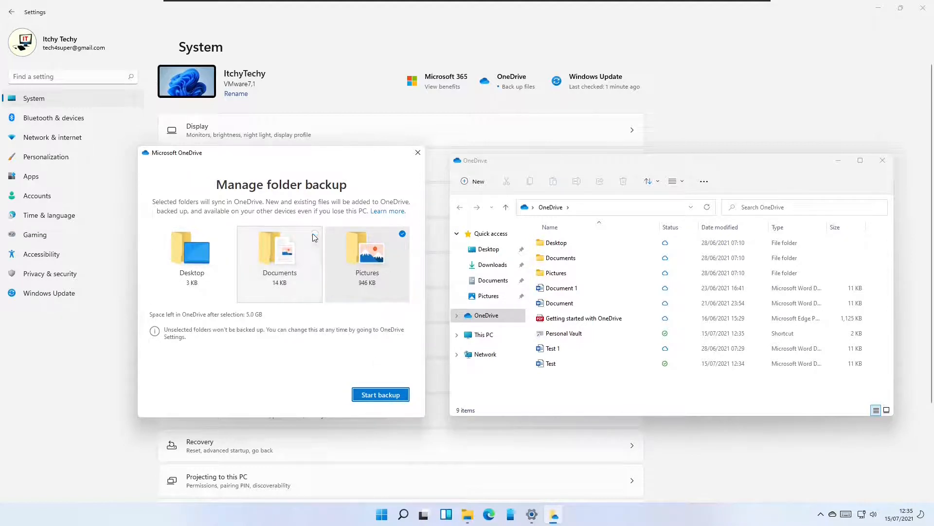
left_click(403, 235)
left_click(401, 235)
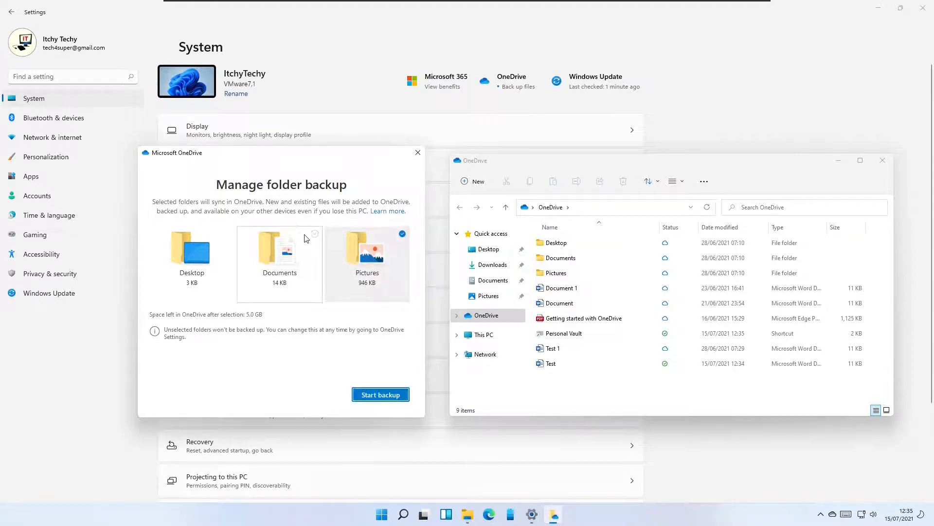
left_click(316, 237)
left_click(226, 235)
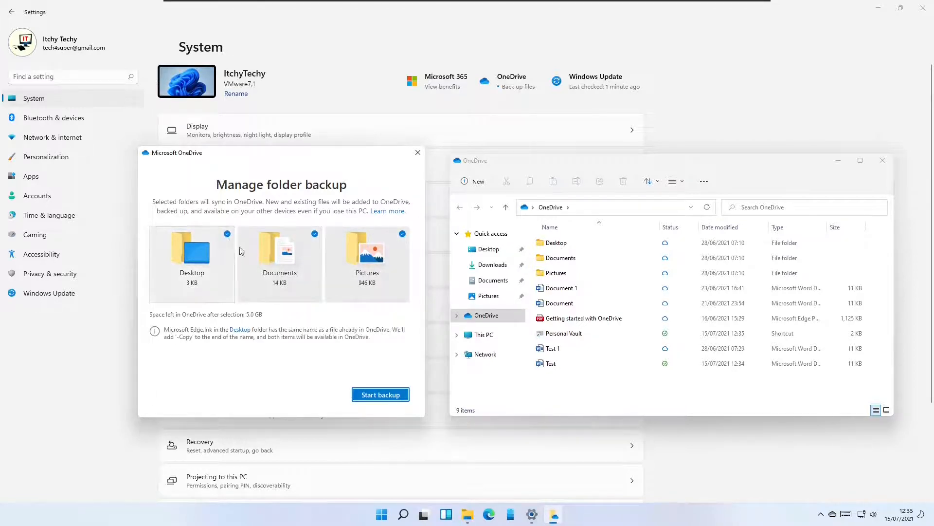
left_click(558, 248)
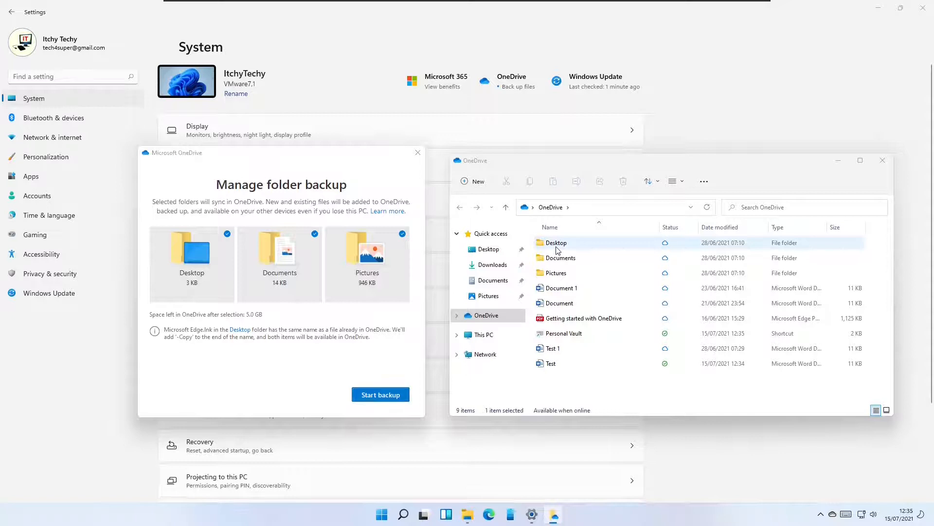
left_click(568, 275)
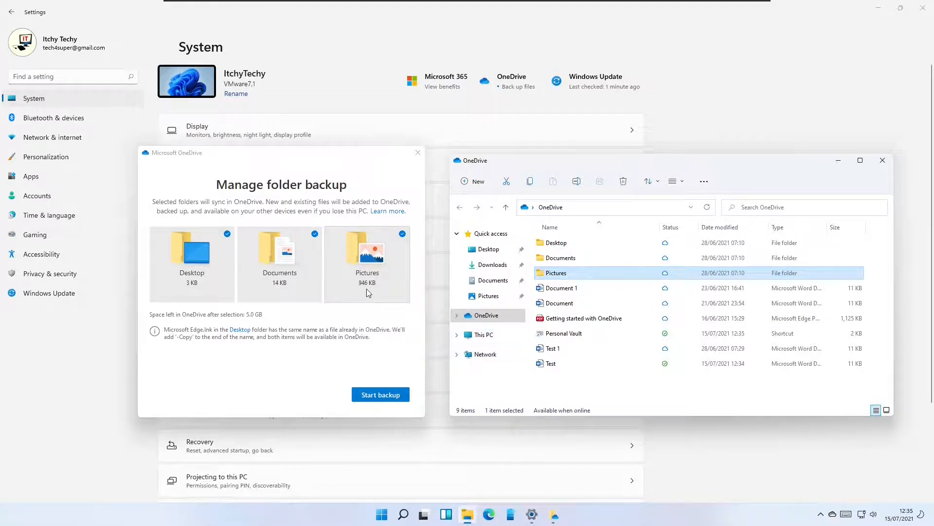
left_click(401, 395)
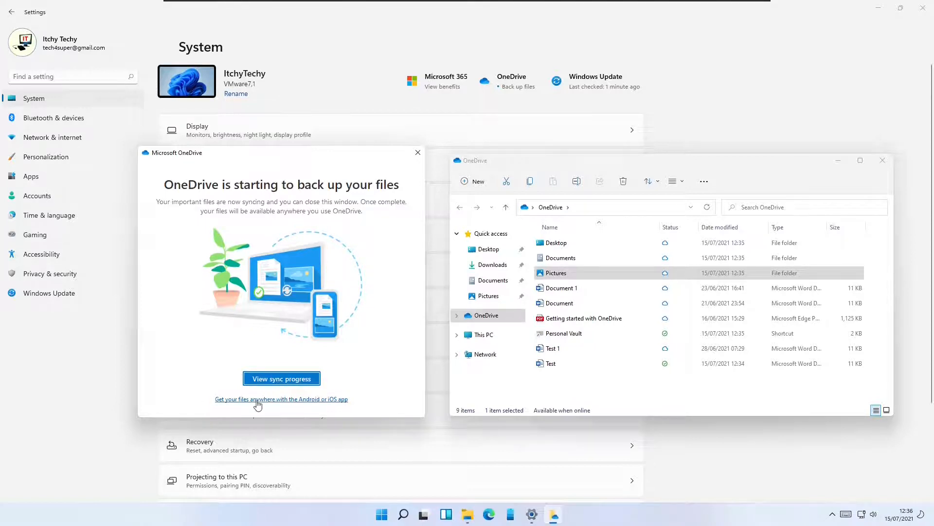
View sync progress, allow Personal Vault setup, and have the verification code sent by email.
left_click(316, 381)
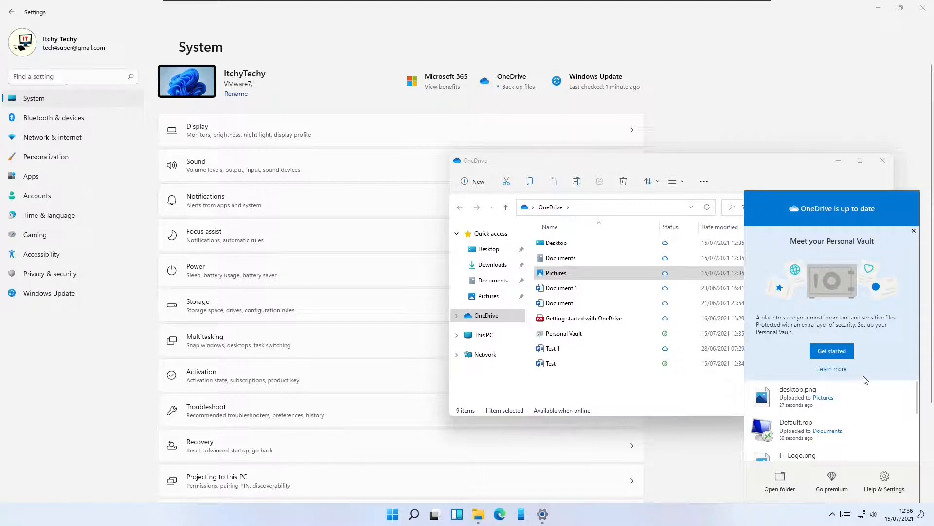
scroll(874, 414, "down", 5)
scroll(872, 446, "down", 3)
left_click(833, 351)
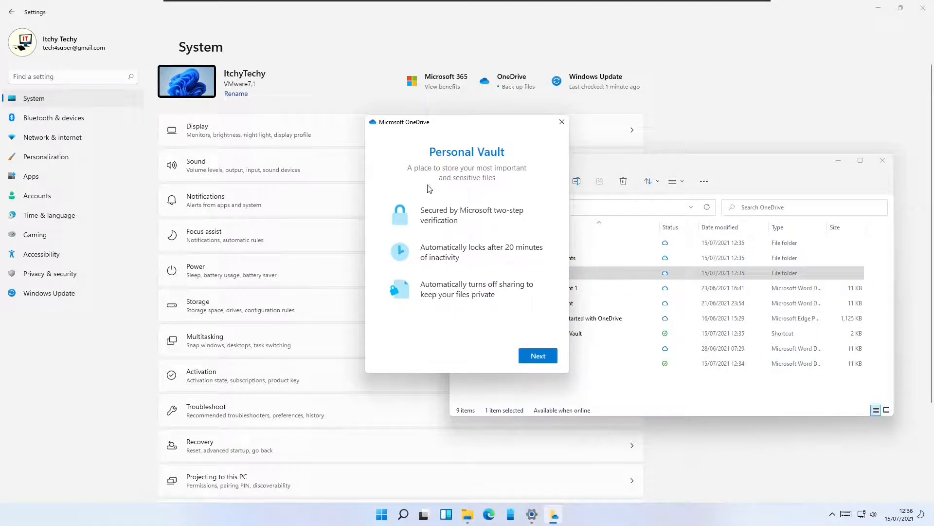
left_click(539, 351)
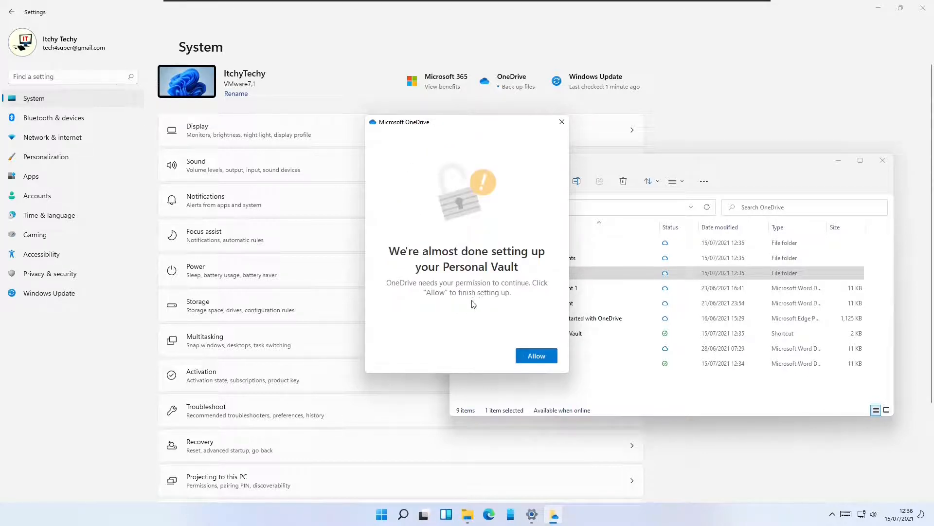
left_click(546, 359)
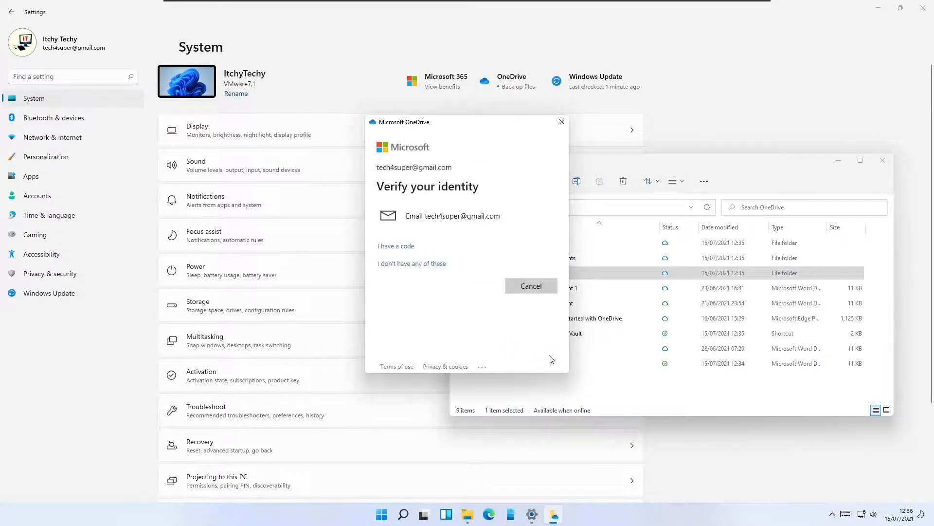
left_click(490, 228)
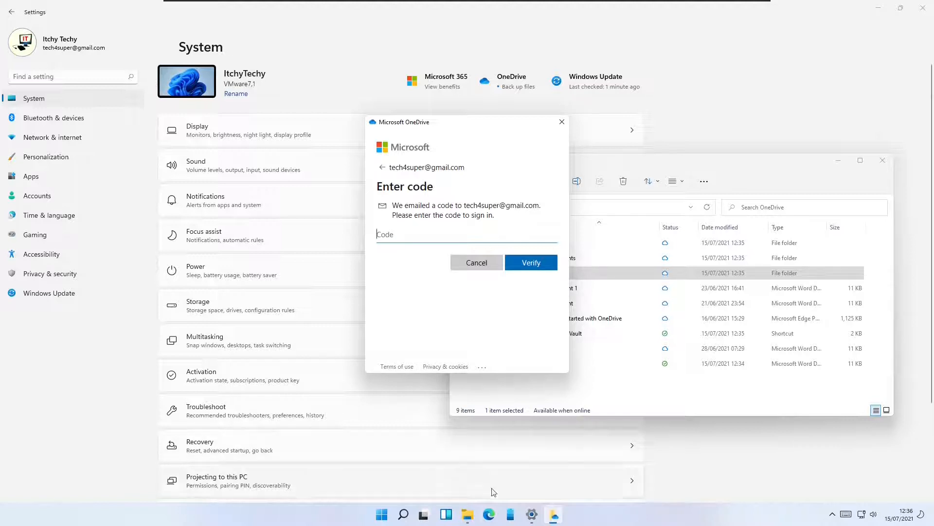
left_click(491, 515)
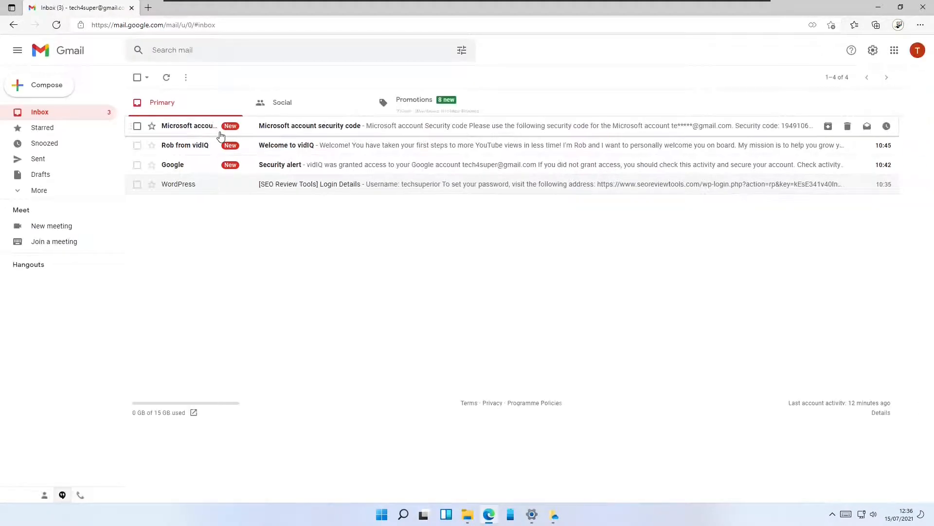
Read the security code email, enter the code in OneDrive, verify it, and close Edge.
left_click(312, 130)
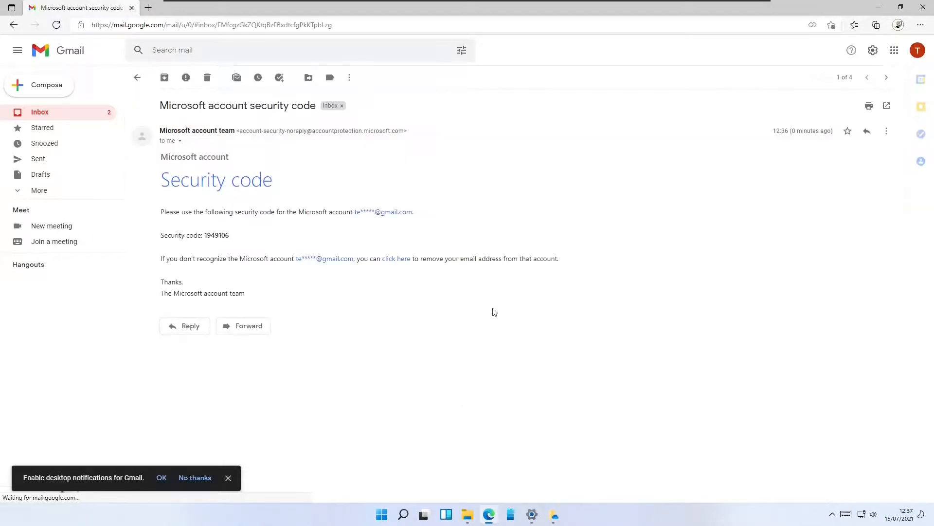
left_click(554, 514)
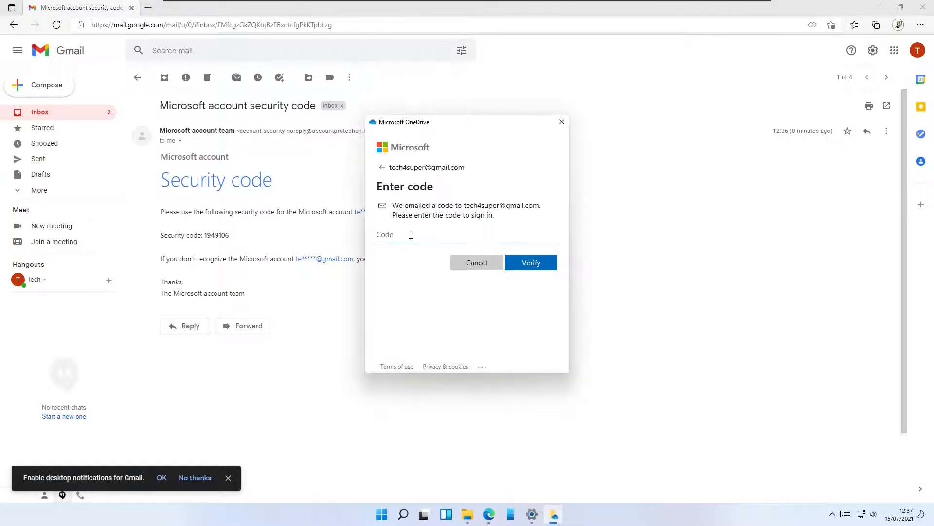
left_click(548, 266)
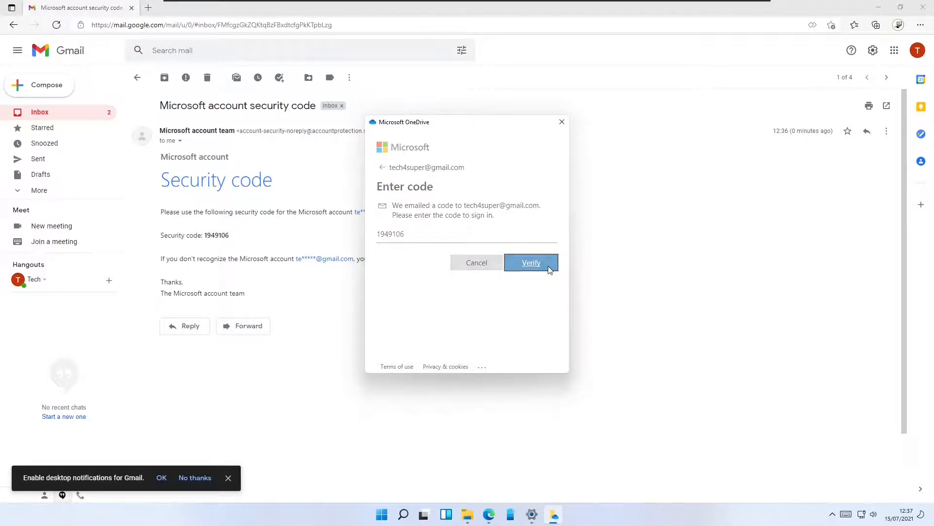
left_click(924, 9)
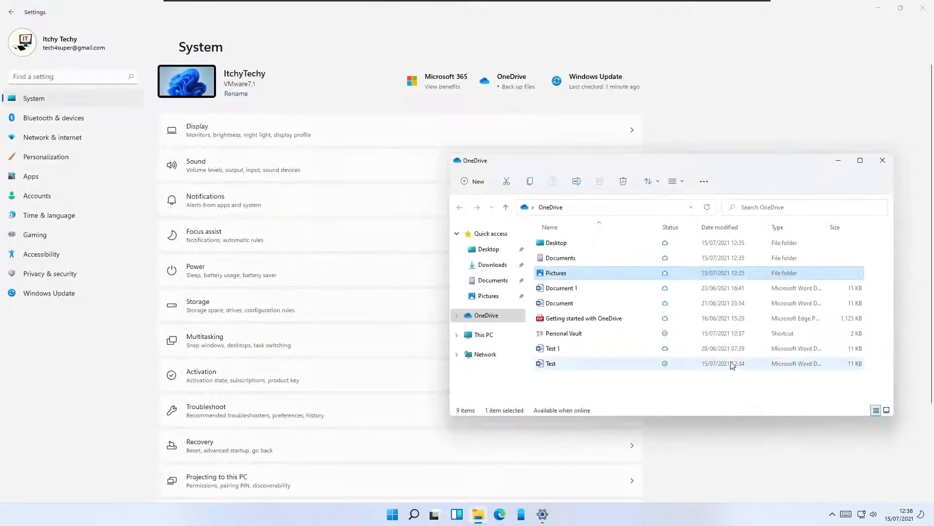
Lock the Personal Vault from the OneDrive tray panel and reopen the OneDrive folder.
left_click(882, 164)
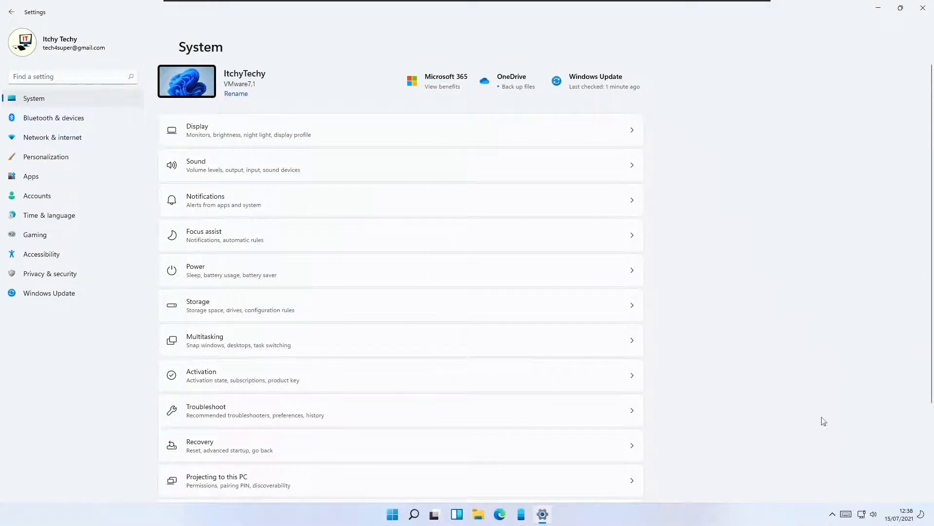
left_click(834, 515)
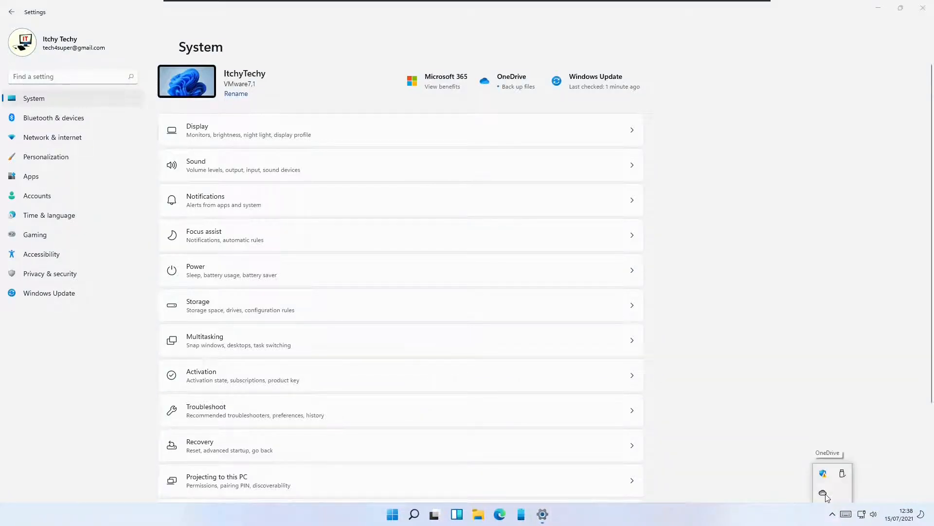
left_click(824, 495)
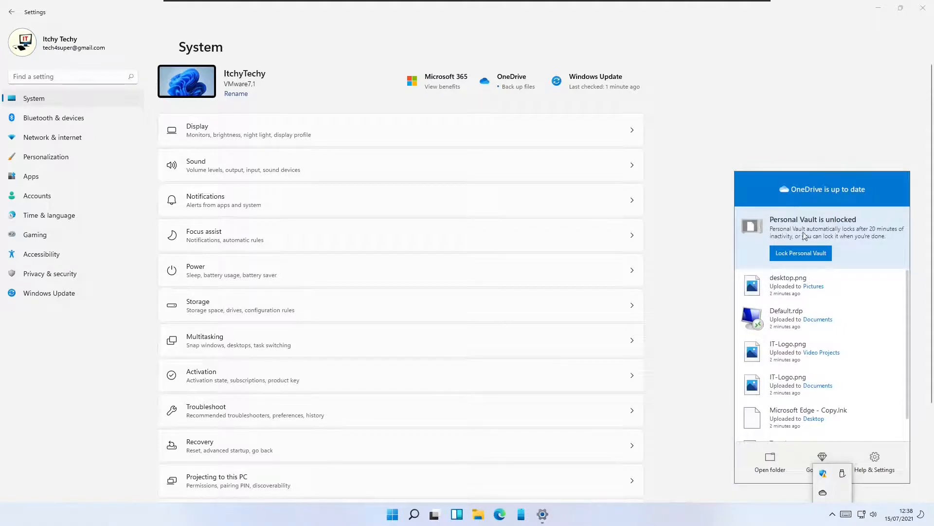
left_click(815, 253)
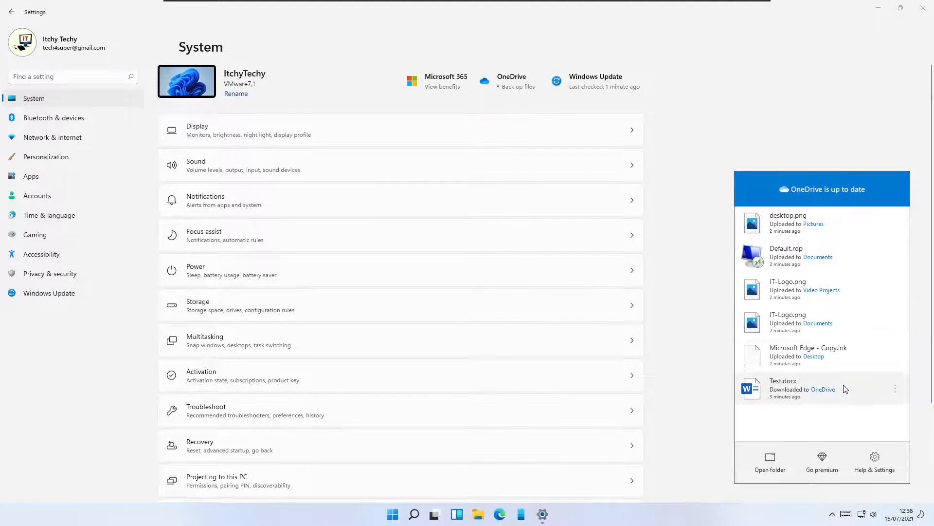
left_click(778, 465)
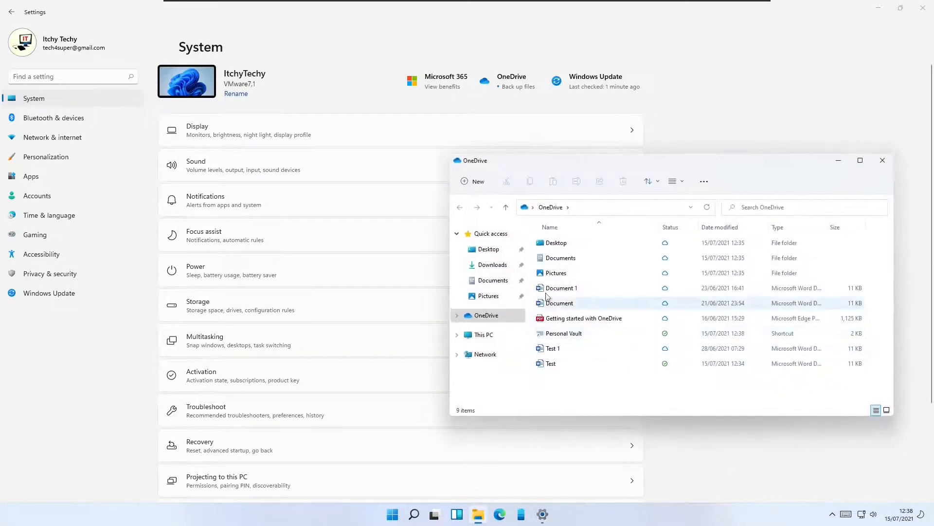
Open OneDrive's Settings window from Help & Settings, then close it again.
left_click(833, 515)
left_click(823, 492)
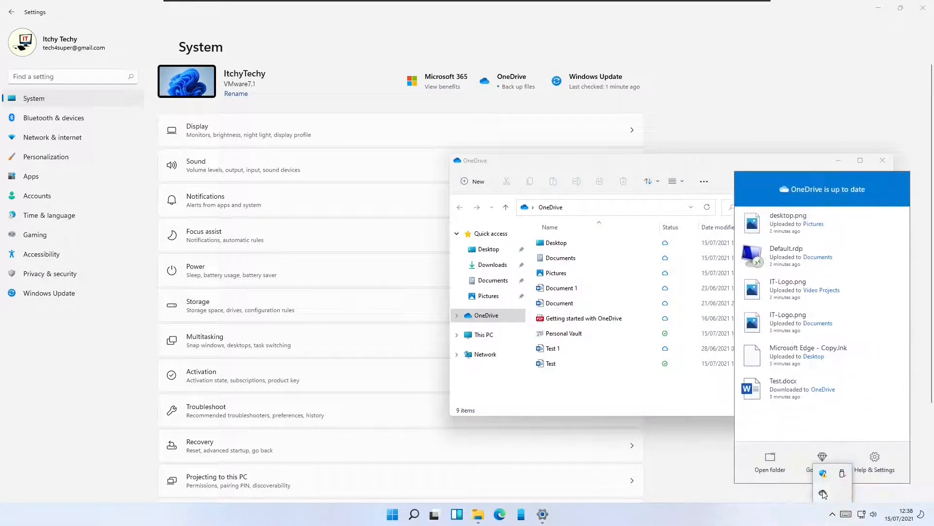
left_click(881, 461)
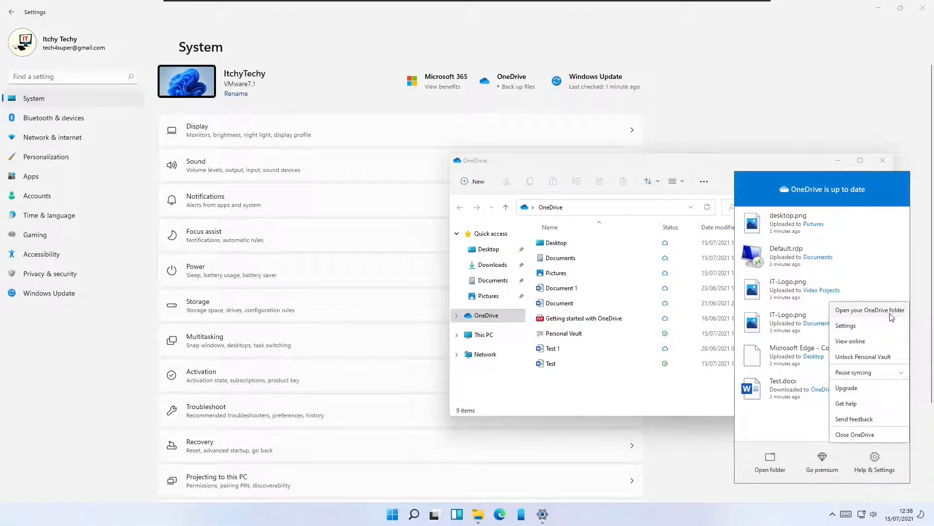
left_click(872, 325)
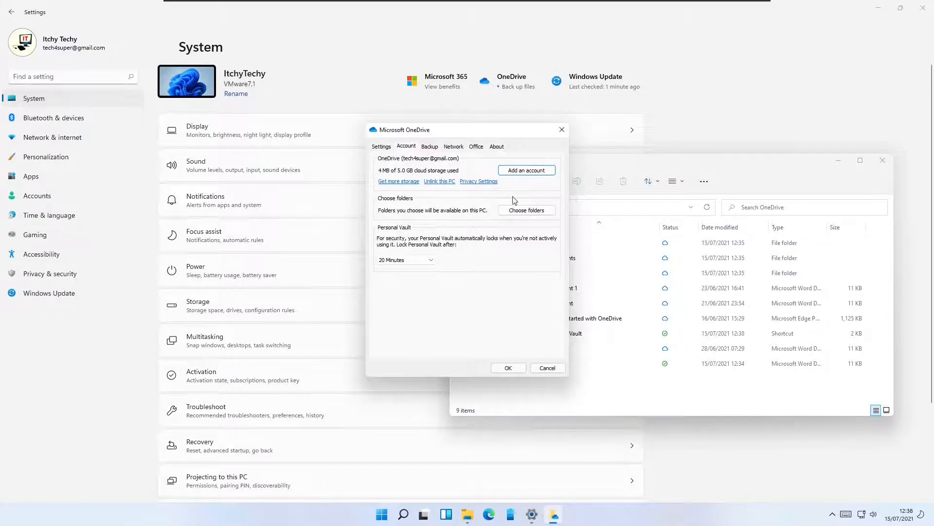
left_click(562, 129)
left_click(832, 514)
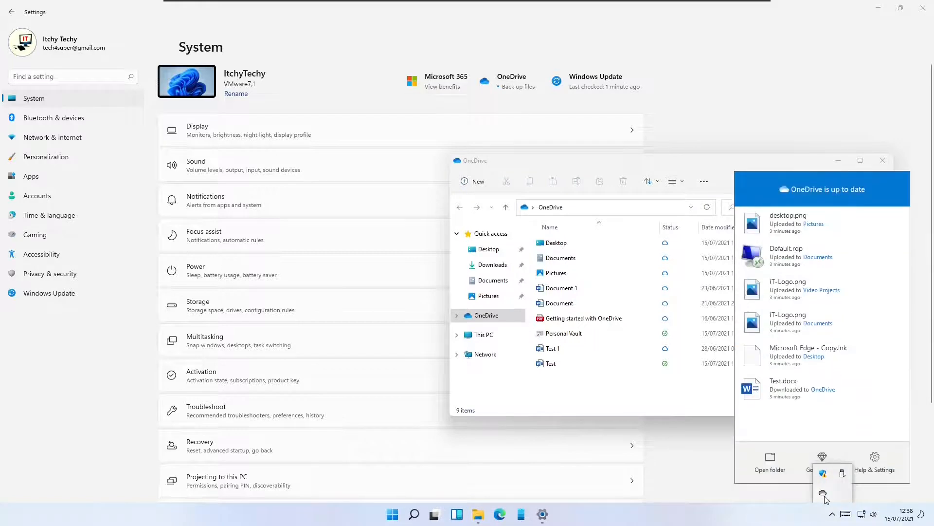
Pause OneDrive syncing for 24 hours, dismiss its panels, and close the OneDrive folder window.
left_click(874, 461)
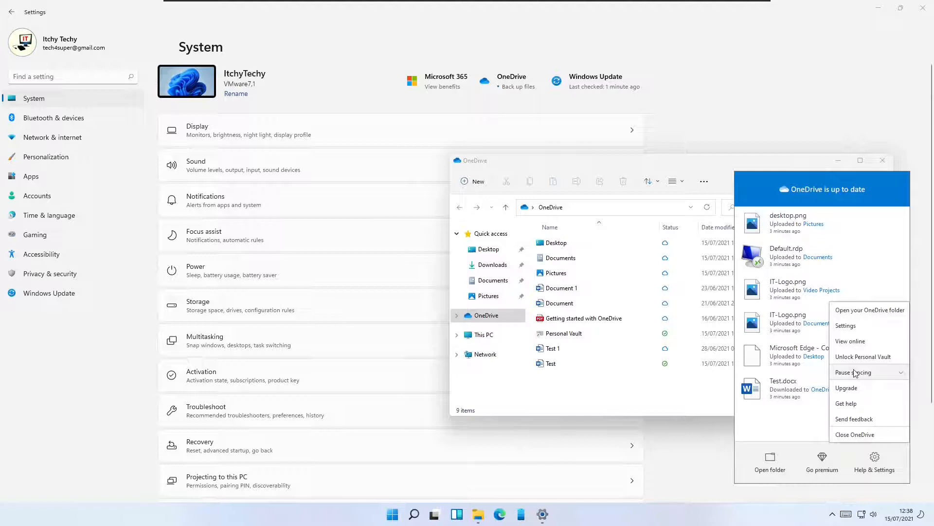
left_click(883, 372)
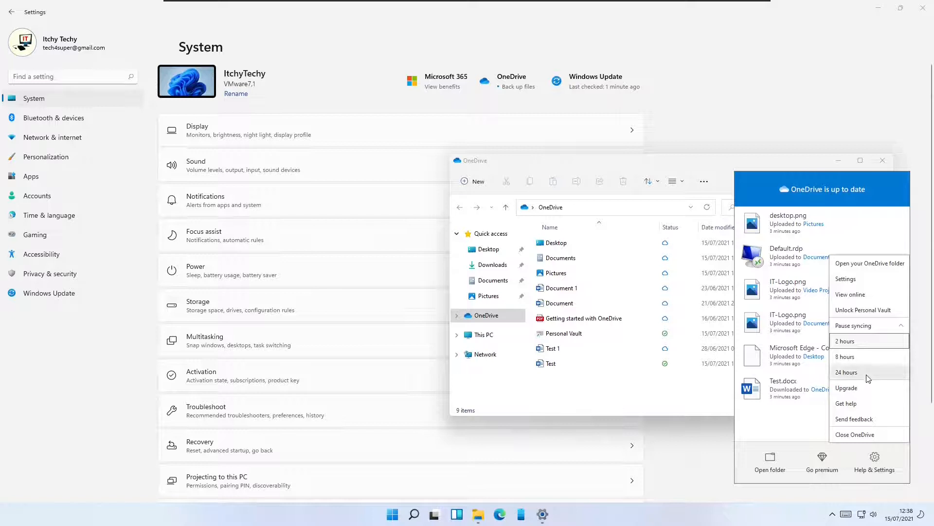
left_click(869, 374)
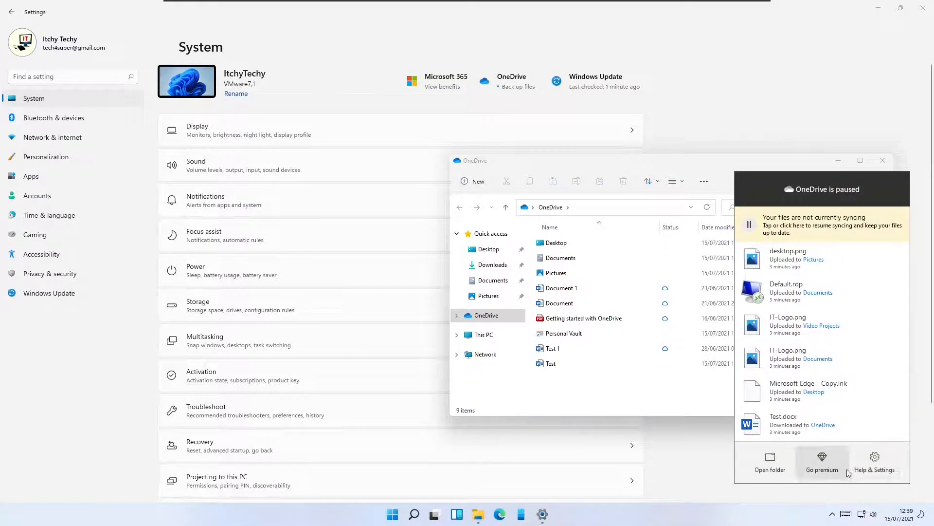
left_click(833, 514)
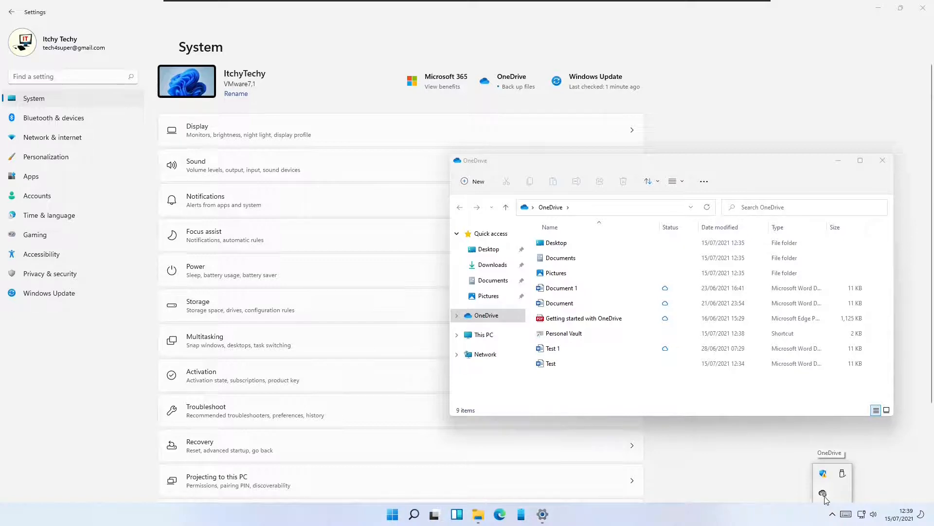
right_click(824, 494)
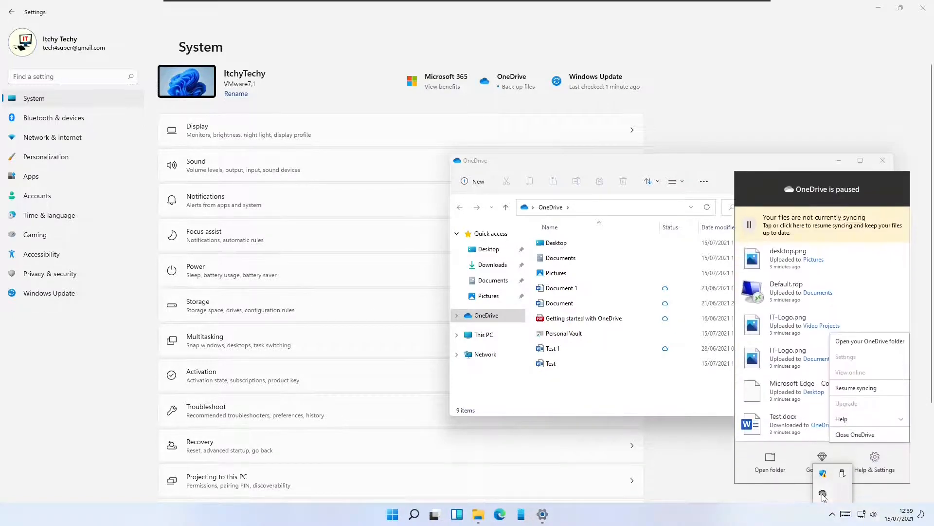
left_click(774, 524)
left_click(823, 494)
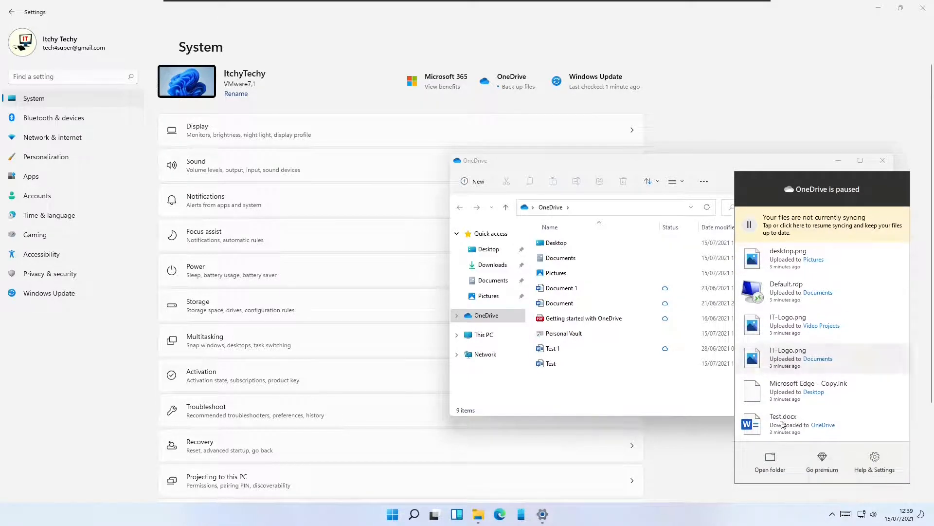
left_click(775, 506)
left_click(882, 165)
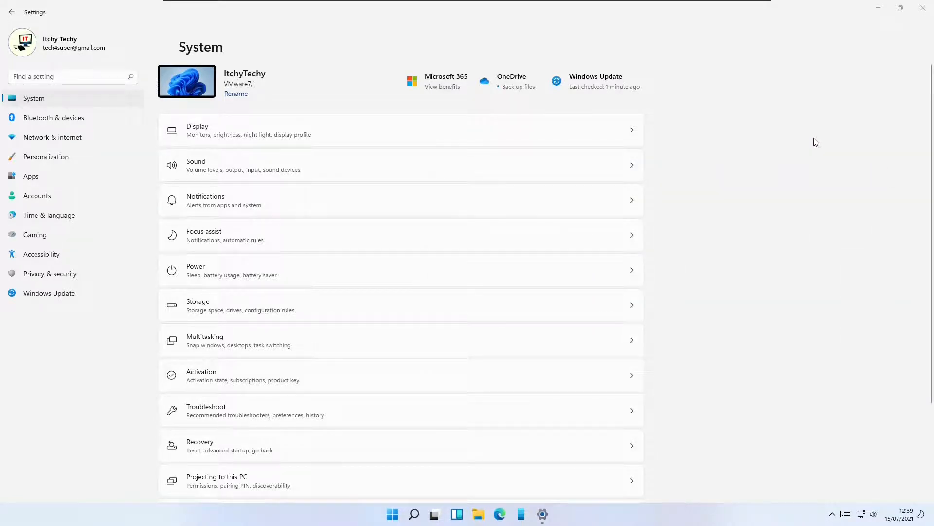
Open Windows Update, resume updates, then pause them for one week.
left_click(602, 78)
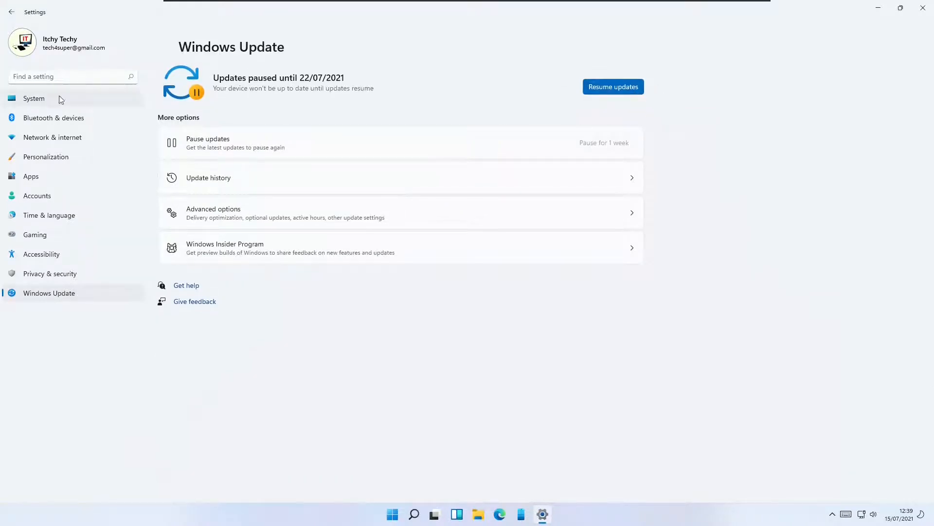
left_click(29, 99)
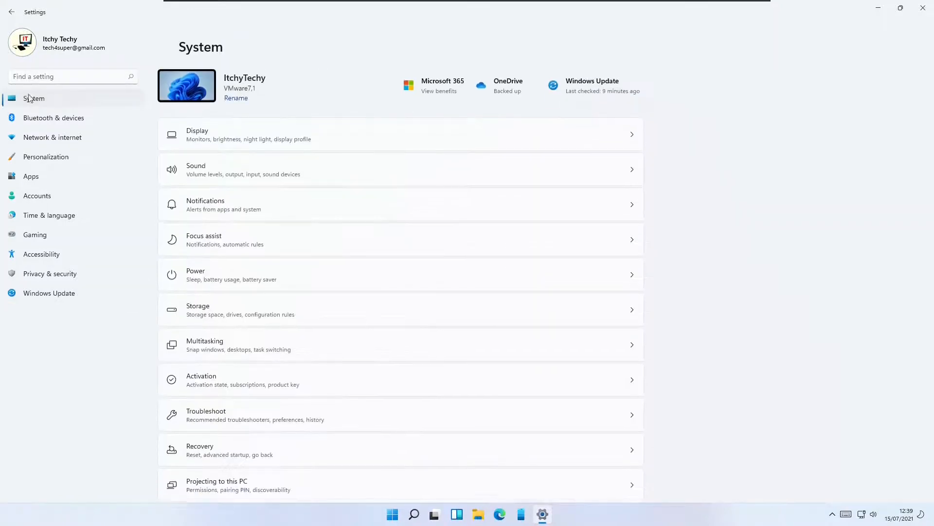
left_click(33, 293)
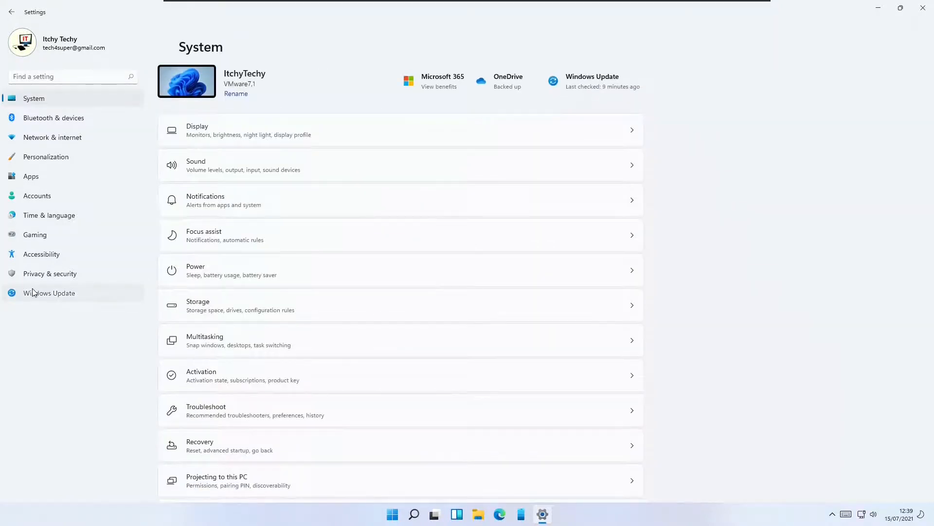
left_click(33, 97)
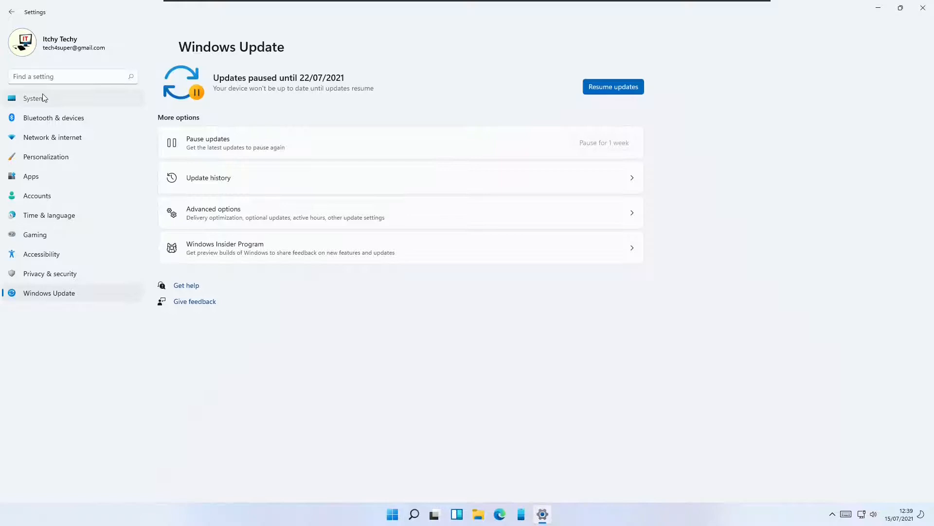
left_click(604, 85)
left_click(628, 89)
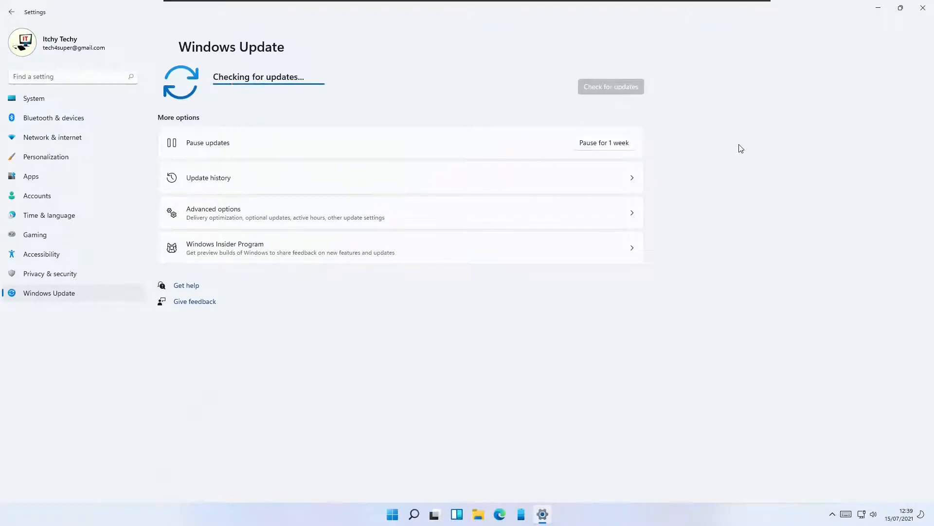
left_click(634, 142)
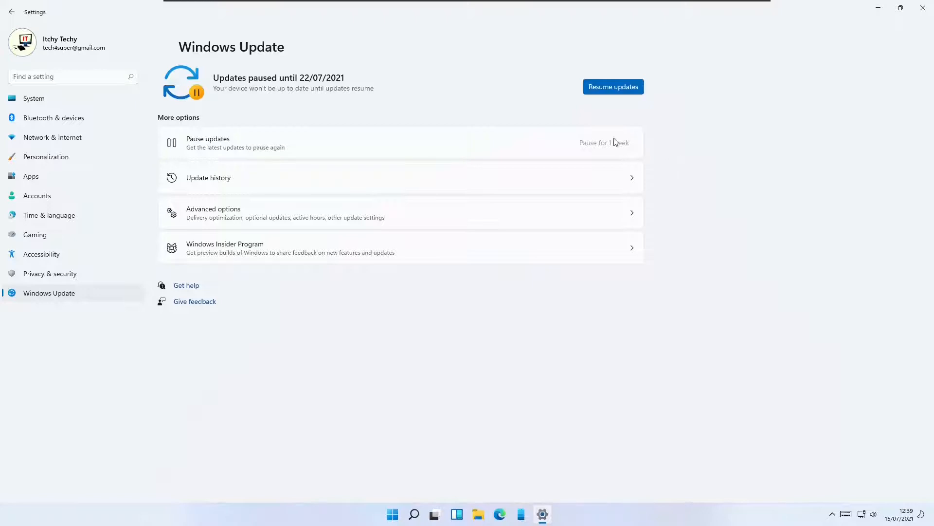
In Update history, collapse Quality Updates, re-expand Feature Updates, and open the Windows 11 Insider Preview's what's new.
left_click(606, 180)
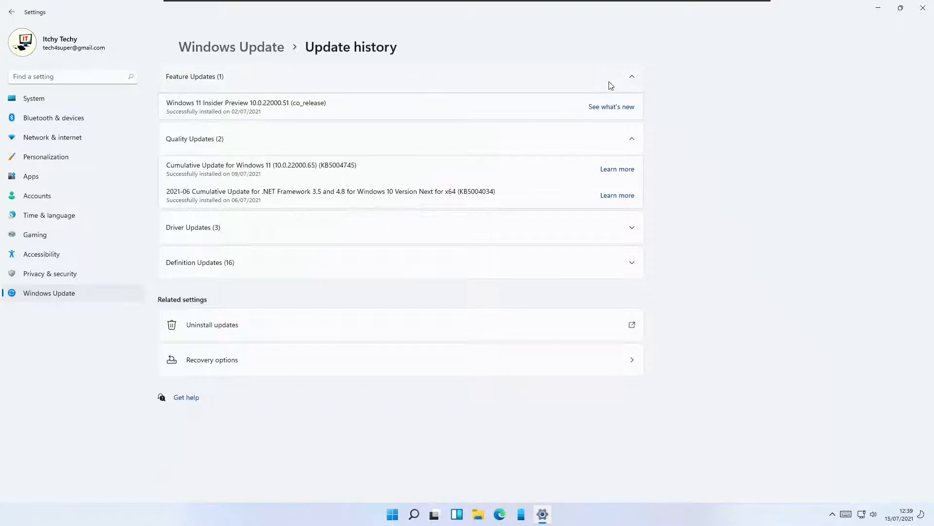
left_click(631, 140)
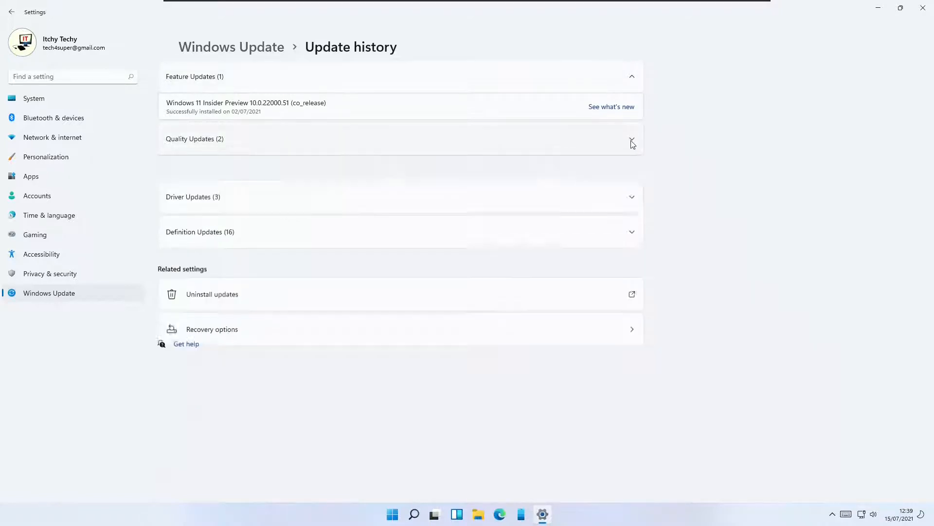
left_click(634, 82)
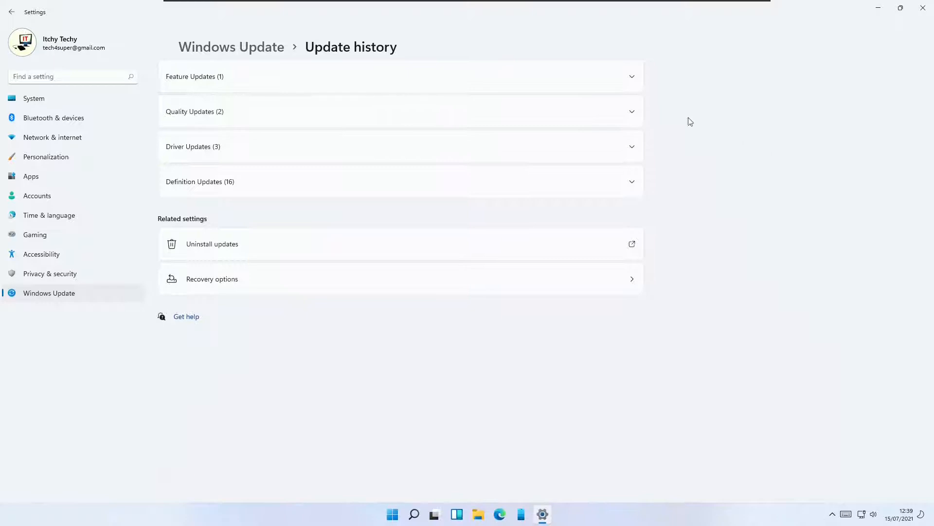
left_click(632, 77)
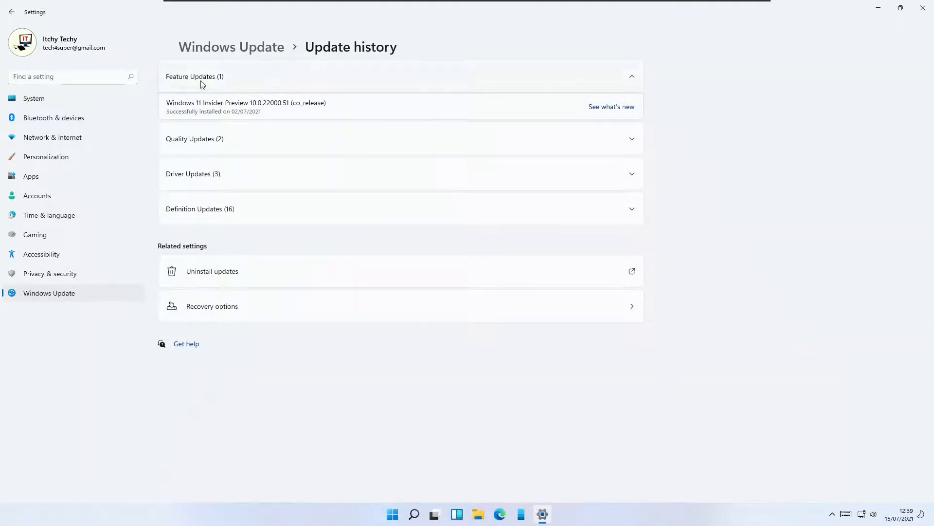
left_click(629, 109)
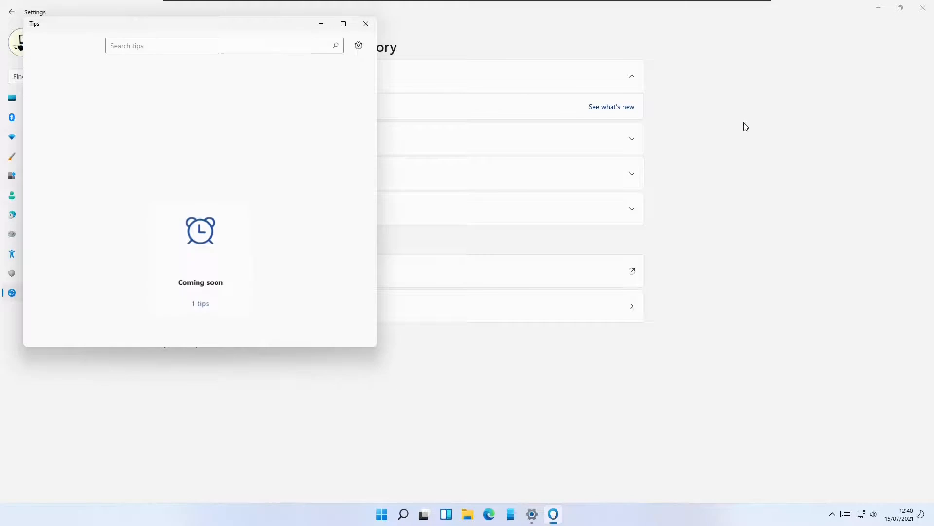
View the Coming soon tips collection, then close the Tips window.
left_click(203, 305)
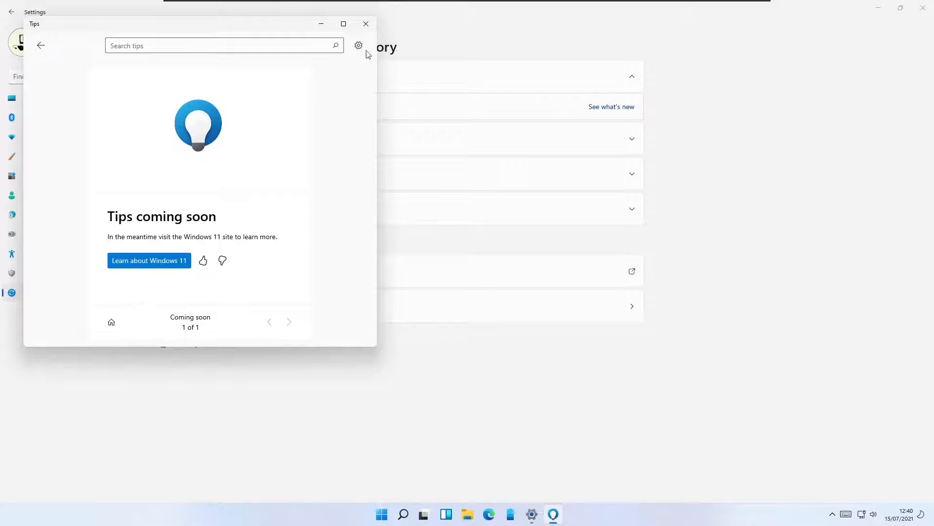
left_click(366, 24)
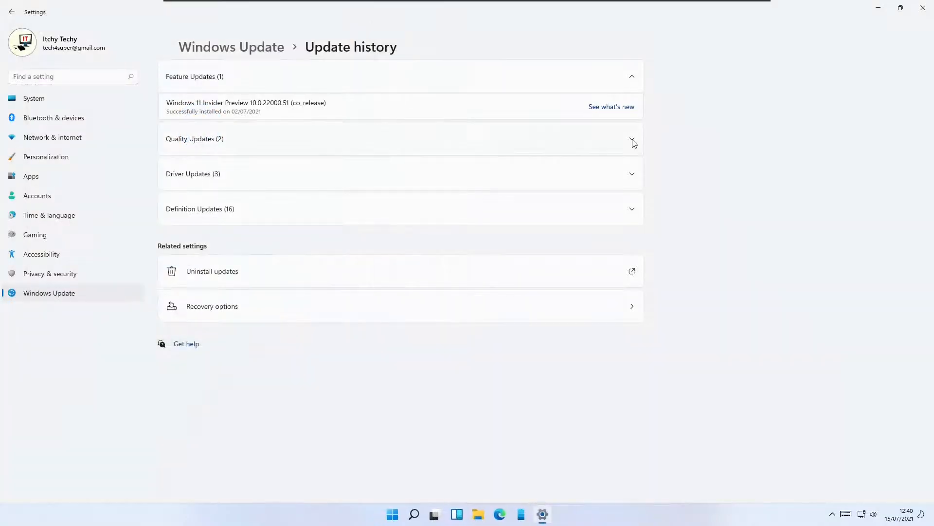
Expand and collapse the Feature, Quality, Driver and Definition Updates groups one at a time.
left_click(629, 80)
left_click(631, 113)
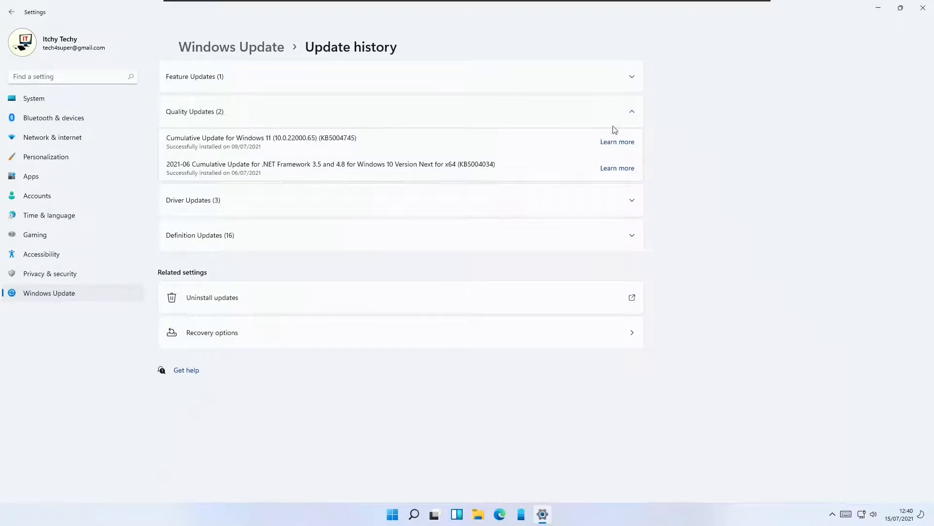
left_click(631, 112)
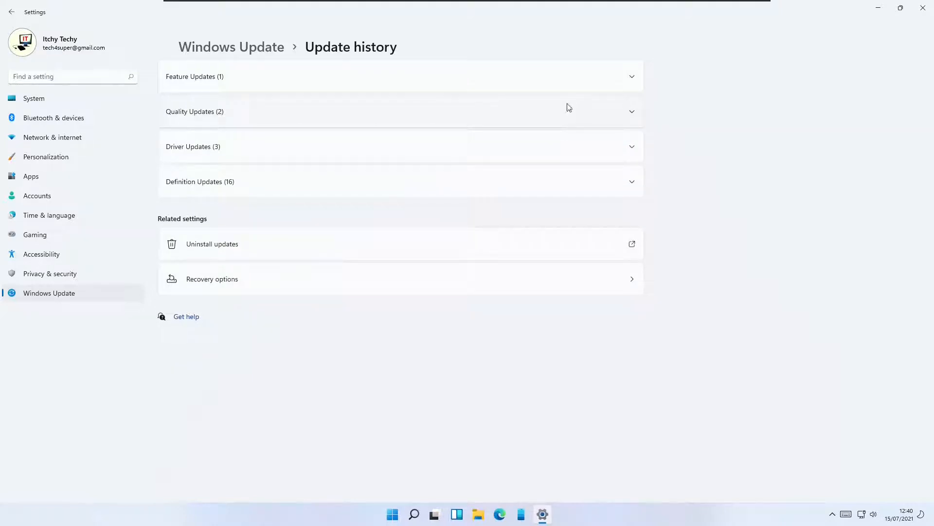
left_click(291, 145)
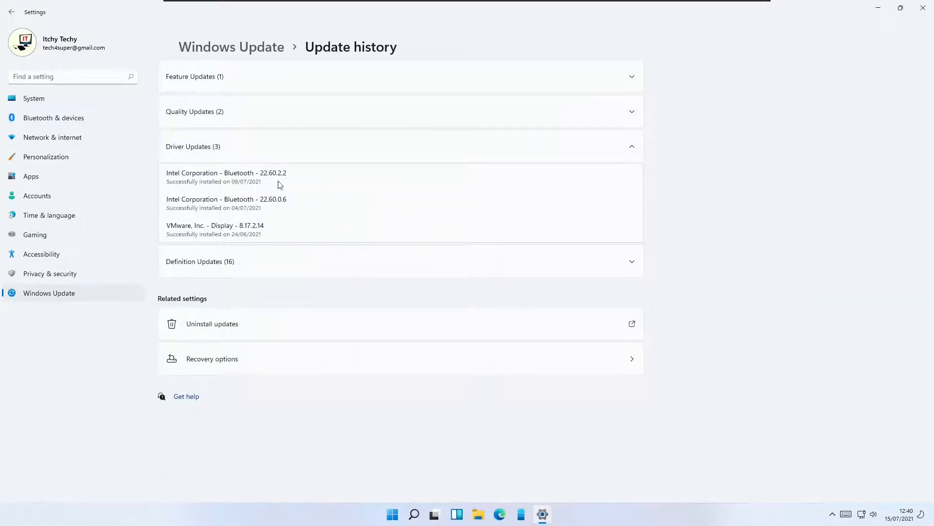
left_click(628, 150)
left_click(328, 187)
scroll(399, 306, "down", 5)
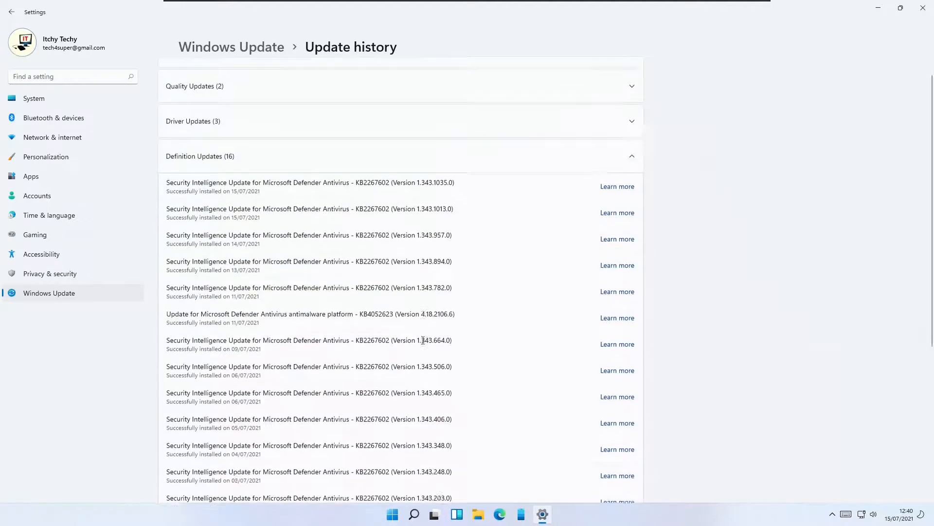
scroll(423, 340, "up", 6)
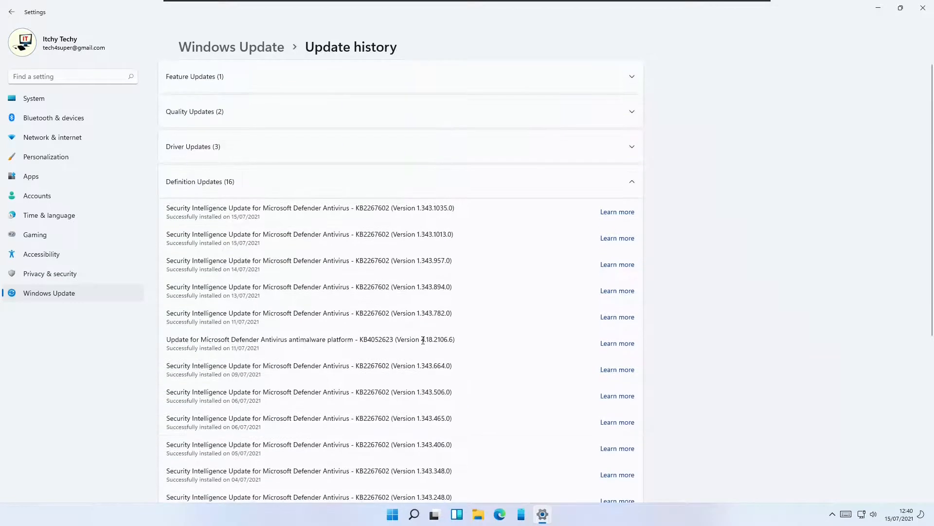
left_click(599, 176)
left_click(587, 179)
Expand all four update groups, collapse them all, then open the Uninstall updates list.
left_click(617, 147)
left_click(628, 122)
left_click(624, 88)
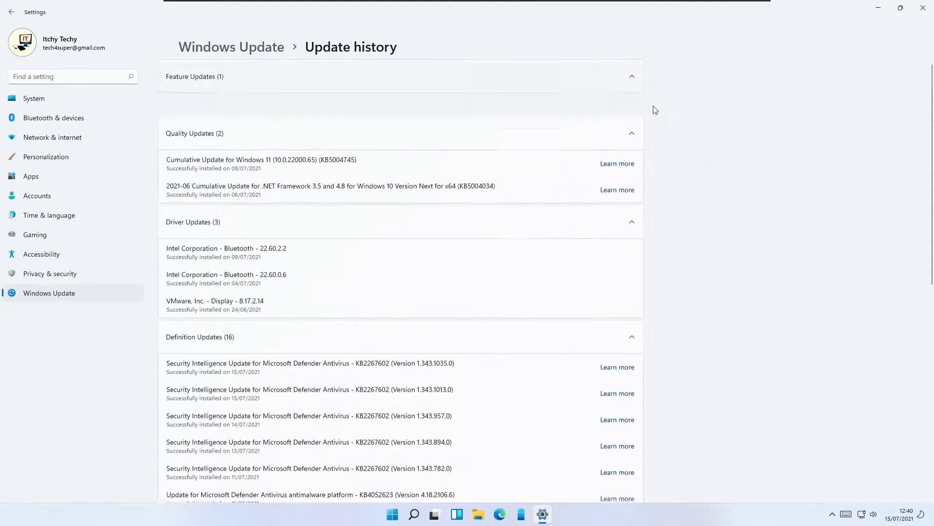
left_click(633, 84)
left_click(629, 115)
left_click(630, 149)
left_click(628, 180)
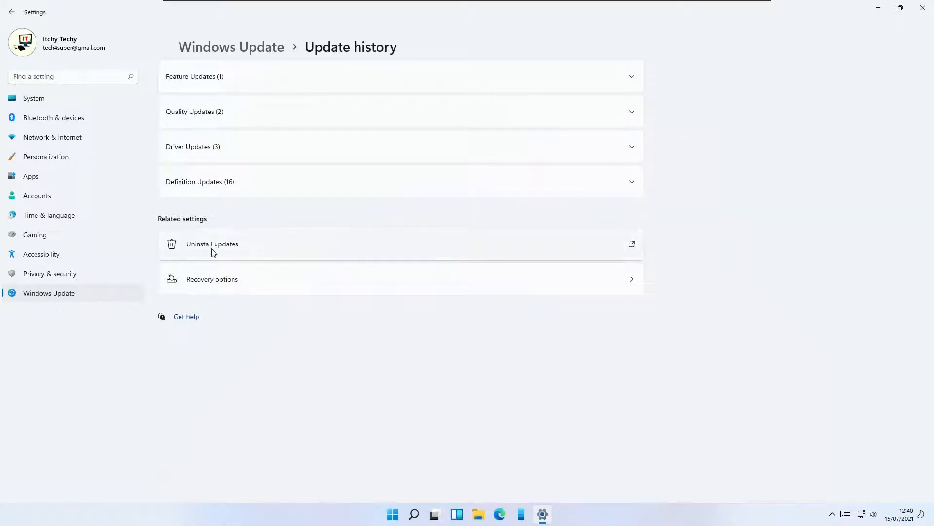
left_click(256, 250)
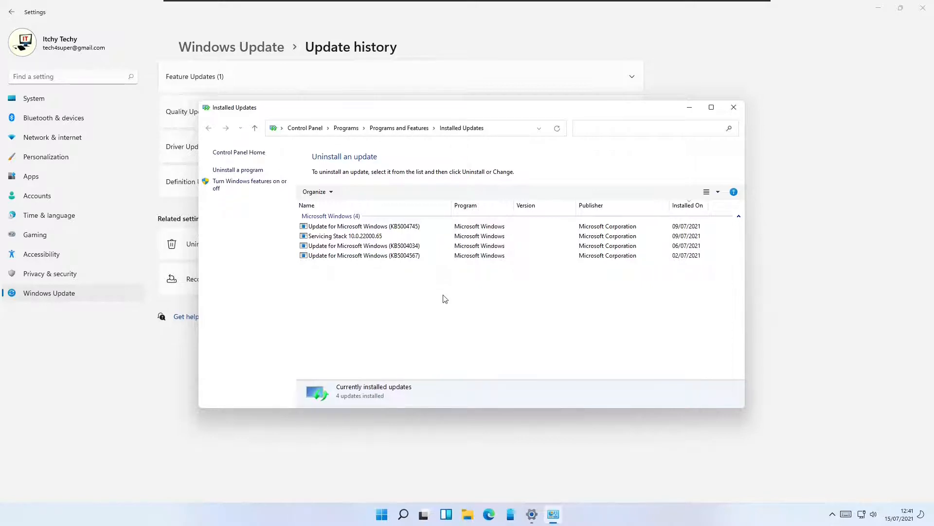
left_click(402, 256)
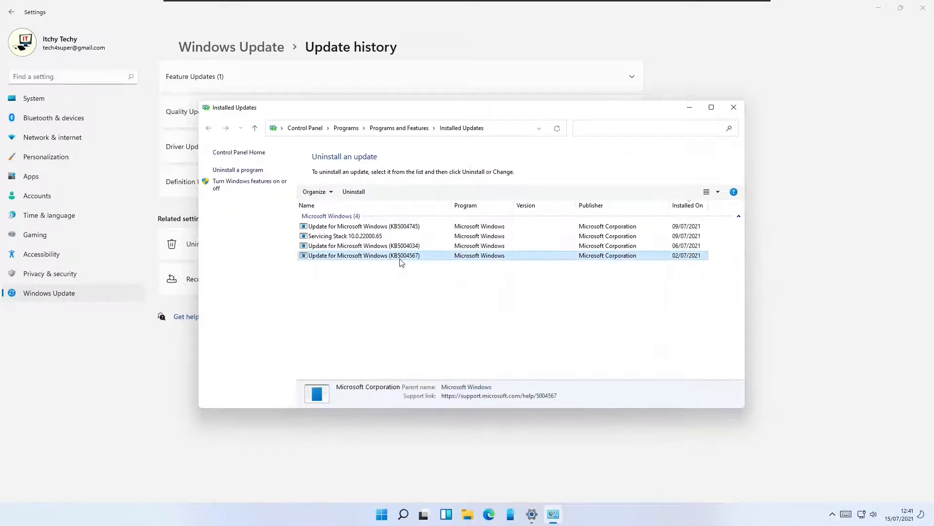
left_click(354, 192)
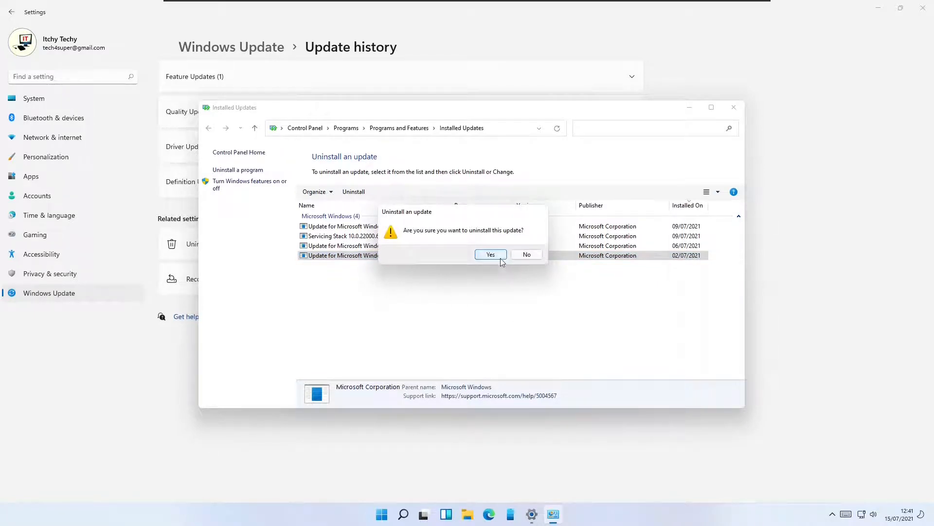
left_click(539, 258)
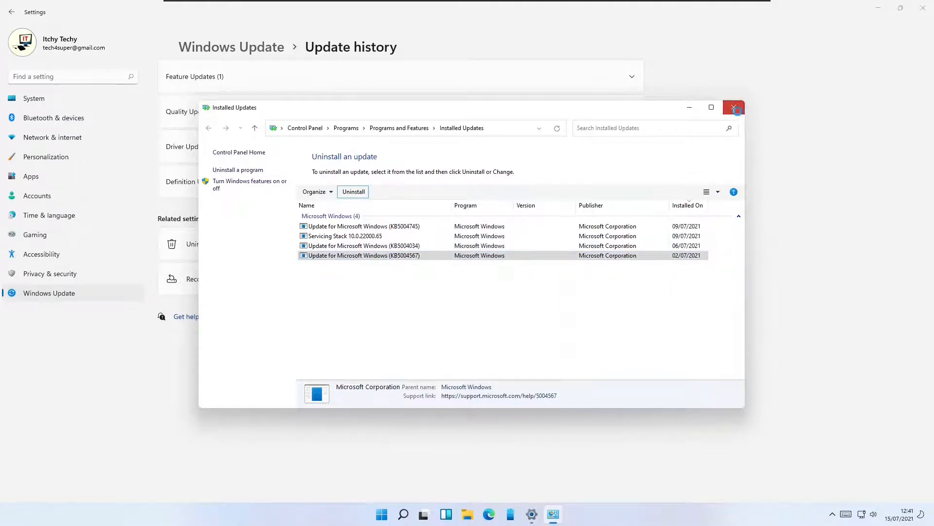
left_click(737, 109)
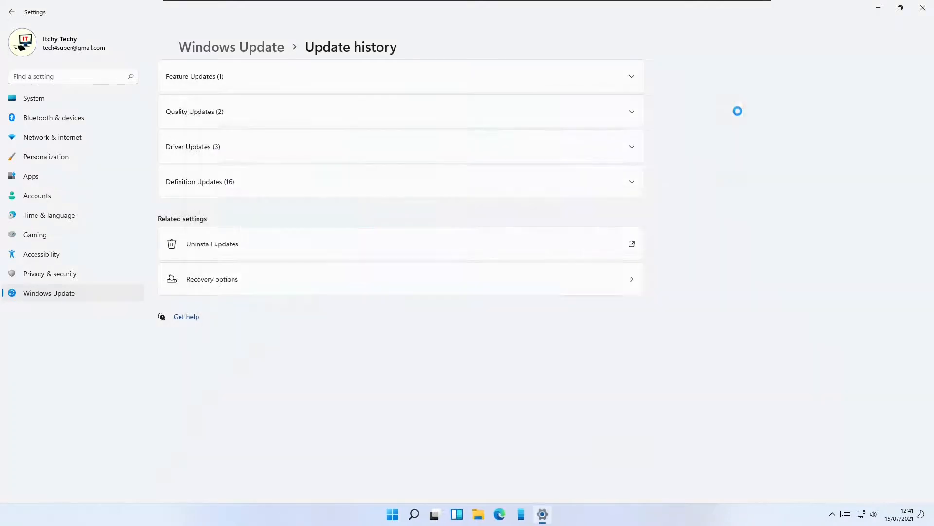
Reach Troubleshoot via Recovery and keep recommended troubleshooters on 'Ask me before running'.
left_click(606, 287)
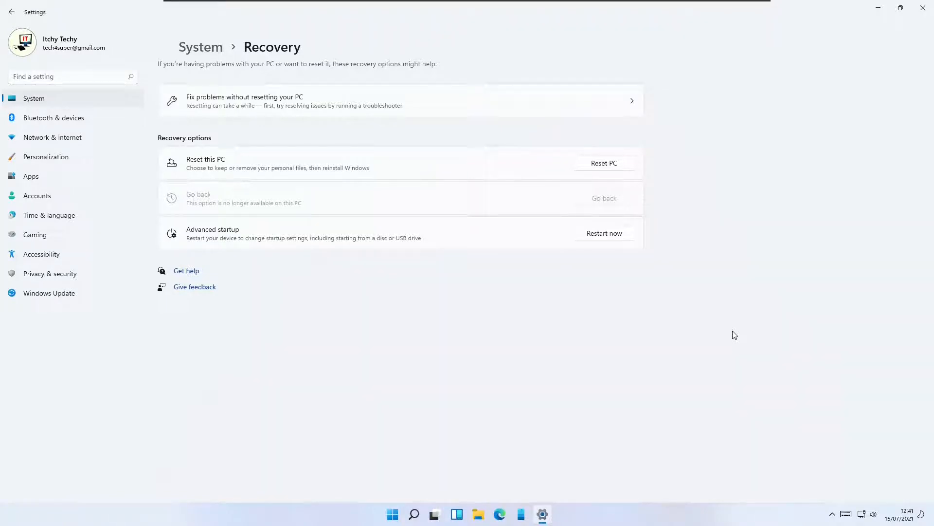
left_click(626, 103)
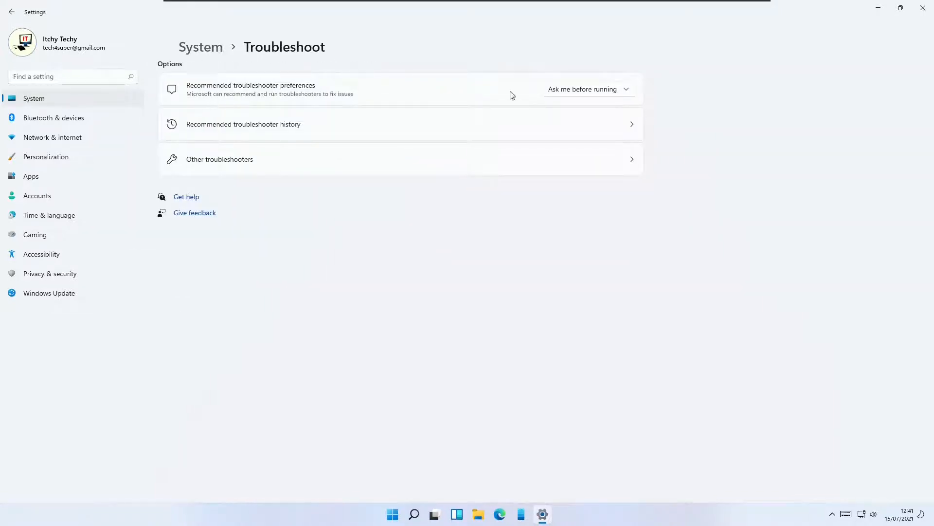
left_click(582, 90)
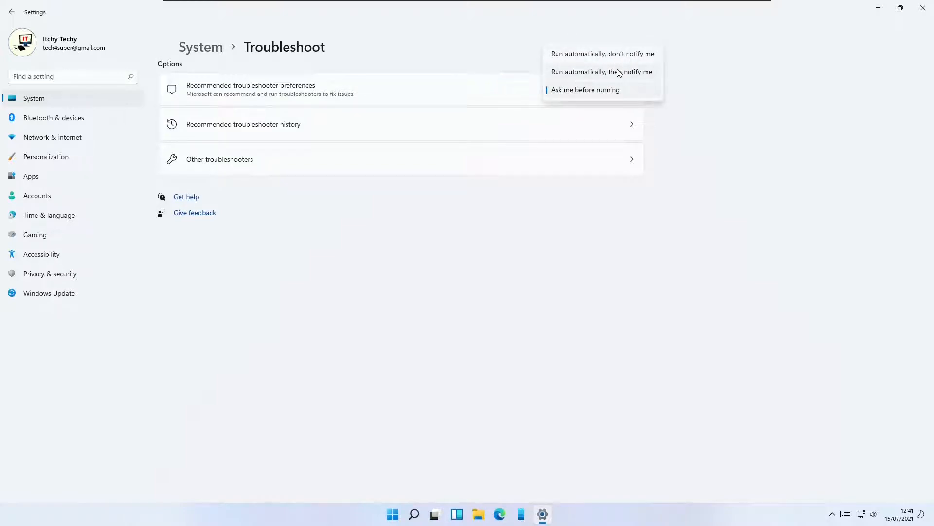
left_click(713, 125)
View the recommended troubleshooter history, then open the Other troubleshooters list.
left_click(624, 127)
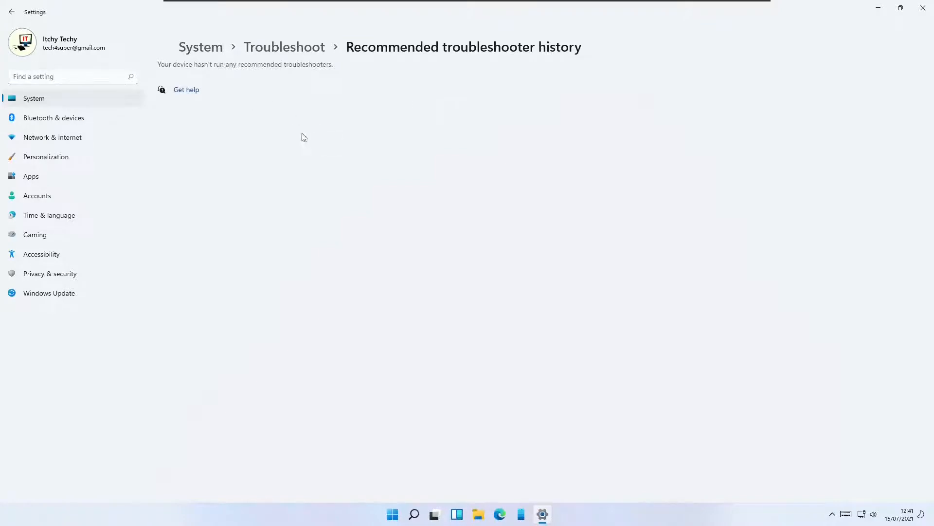
left_click(298, 47)
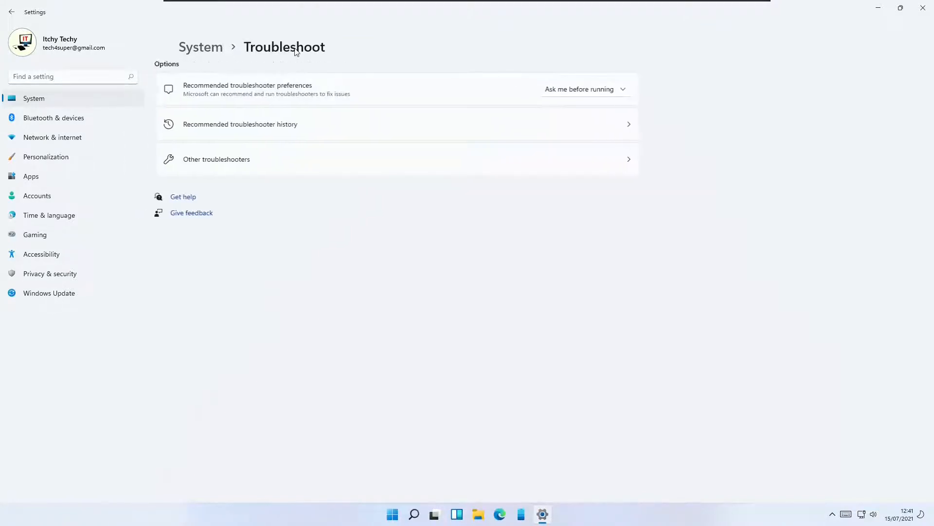
left_click(564, 159)
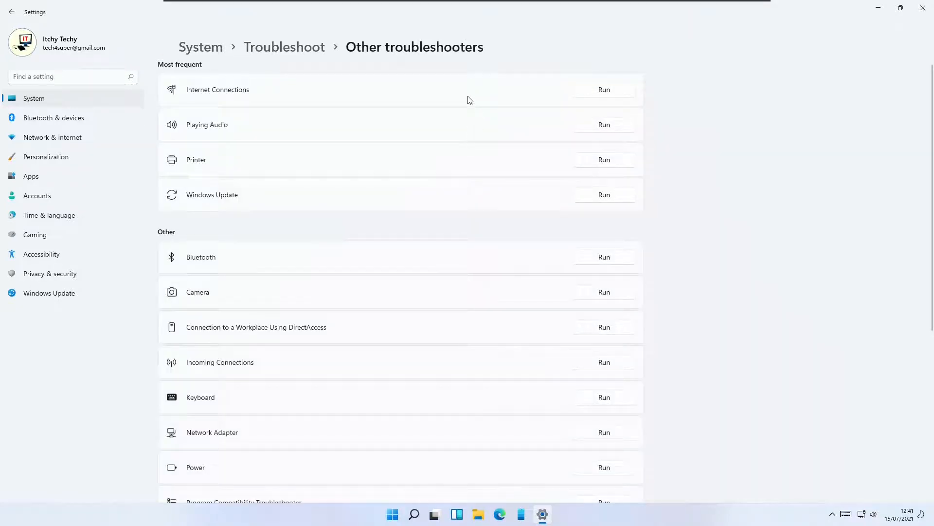
Run the Internet Connections troubleshooter, close it without choosing an issue, and return to Troubleshoot.
scroll(503, 359, "down", 4)
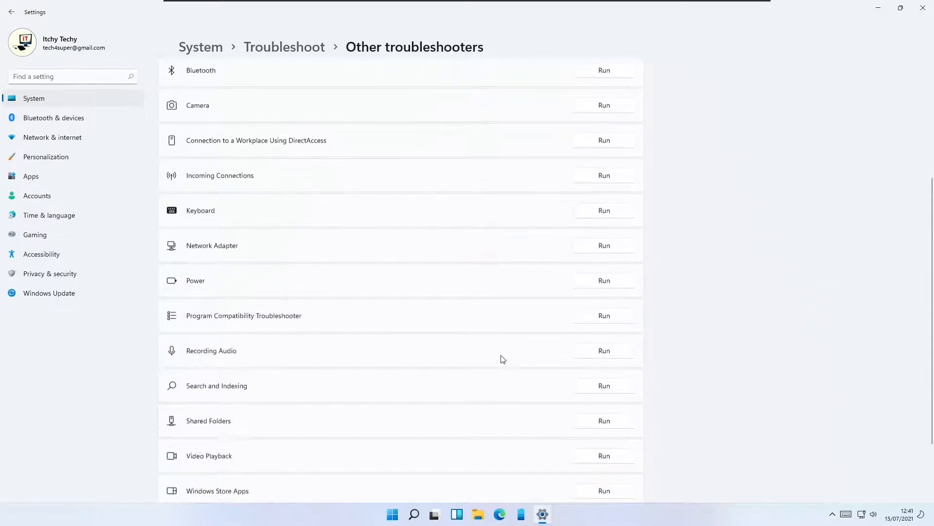
scroll(502, 359, "down", 2)
scroll(503, 358, "up", 6)
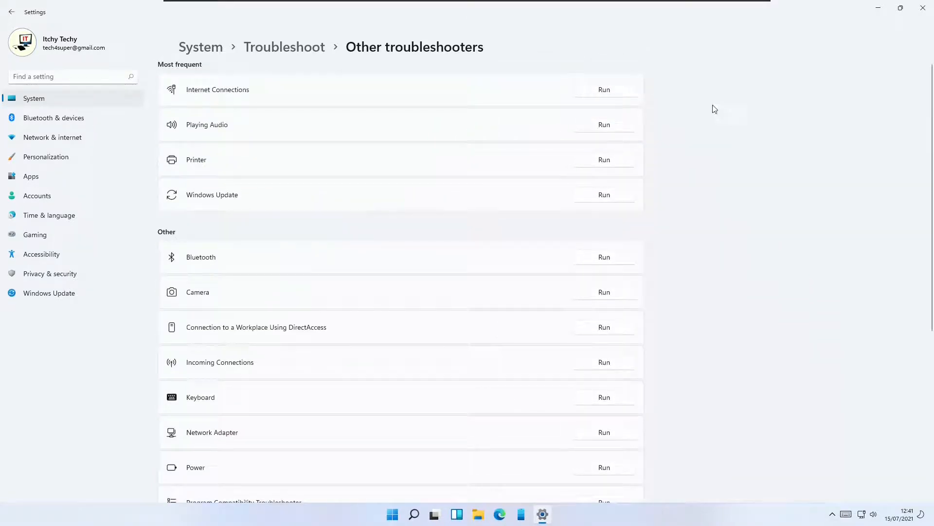
left_click(622, 93)
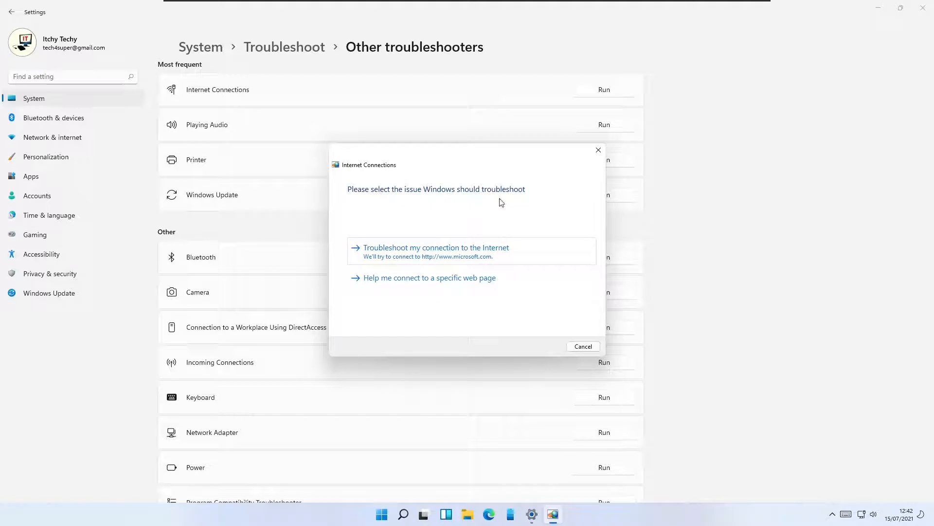
left_click(598, 150)
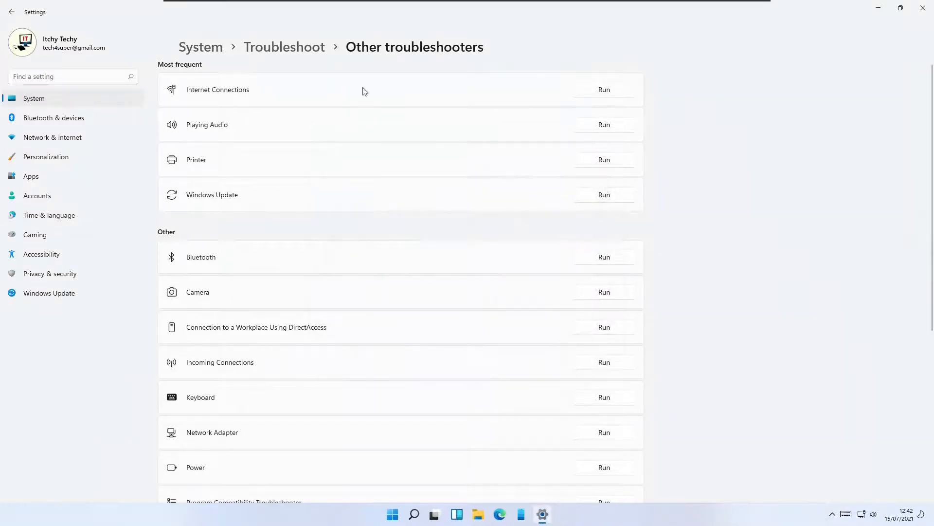
left_click(282, 47)
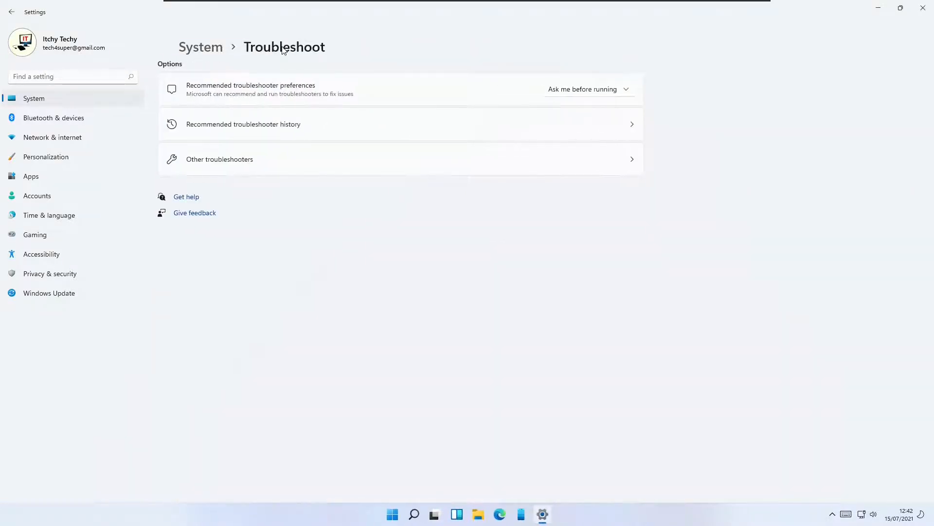
Go from the System page to Windows Update's Advanced options.
left_click(211, 51)
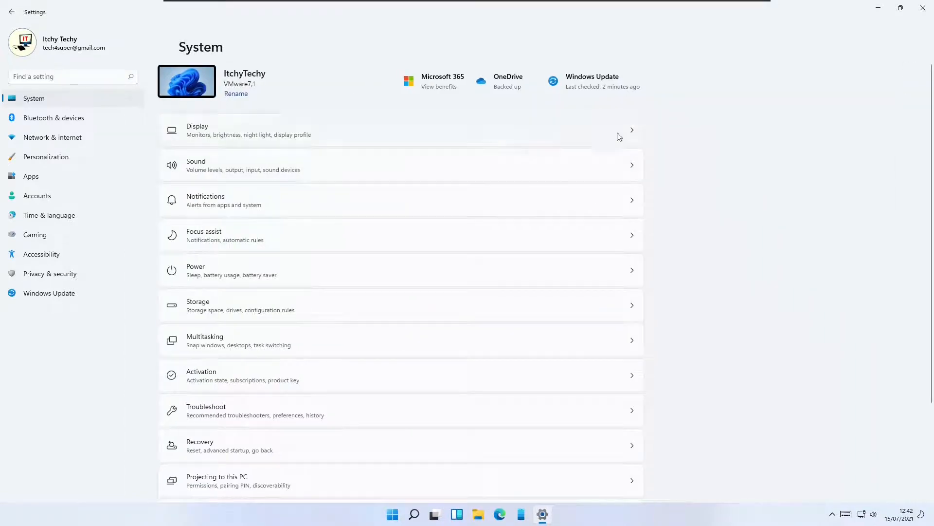
left_click(635, 95)
left_click(500, 214)
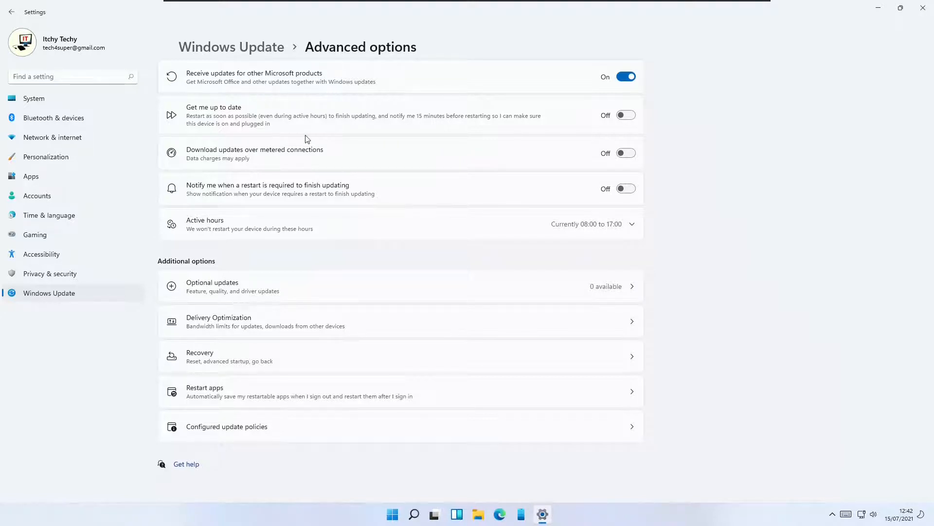
Keep 'Get me up to date' and metered downloads off, enable restart notifications, and disable other Microsoft product updates.
left_click(626, 116)
left_click(626, 120)
left_click(628, 154)
left_click(627, 153)
left_click(630, 192)
left_click(630, 77)
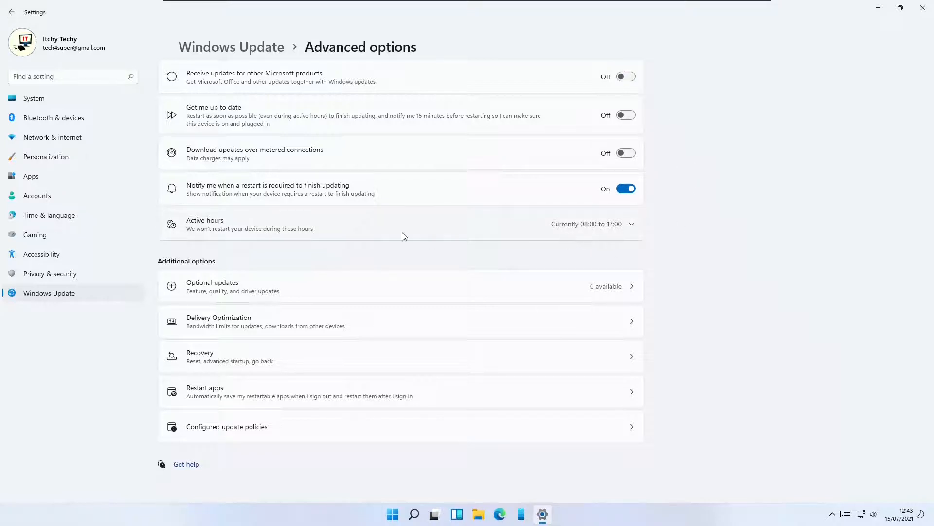
Try Manually, then set active hours to Automatically, and check Optional updates.
left_click(565, 222)
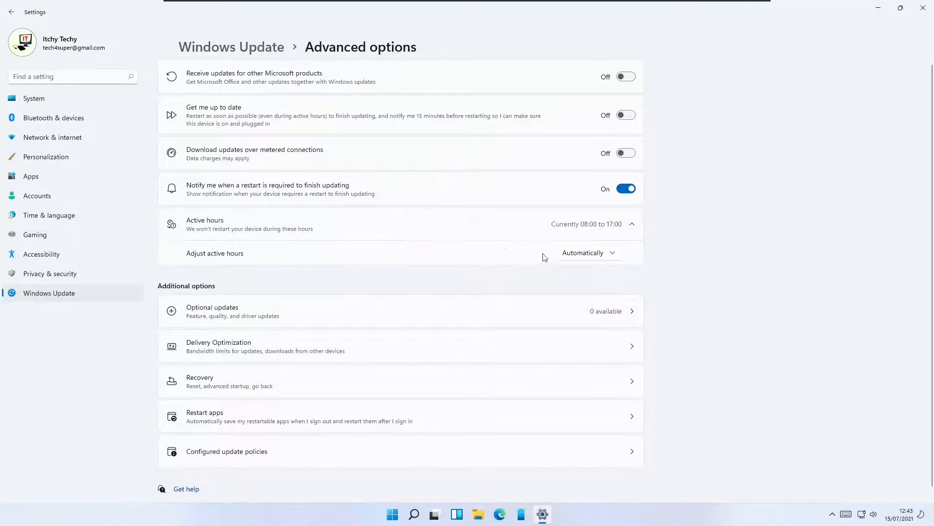
left_click(581, 253)
left_click(579, 235)
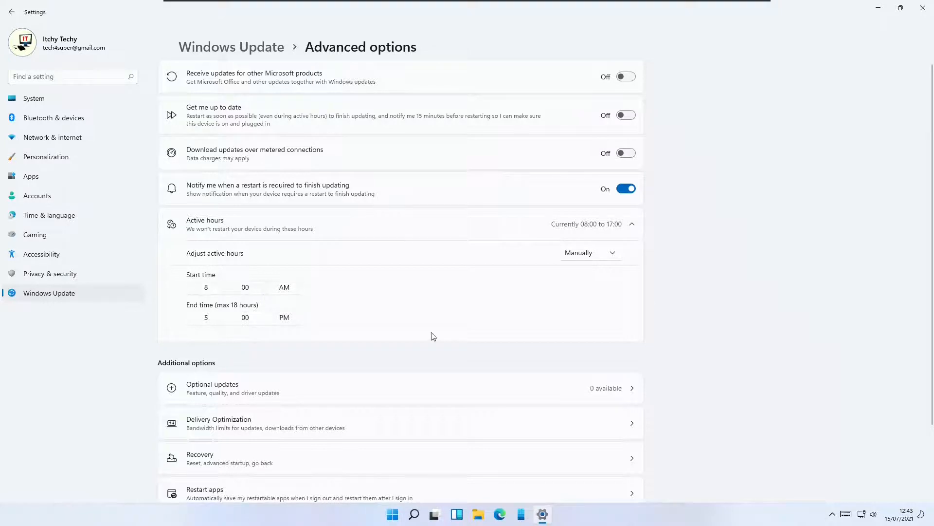
left_click(626, 234)
left_click(626, 234)
left_click(617, 249)
left_click(604, 270)
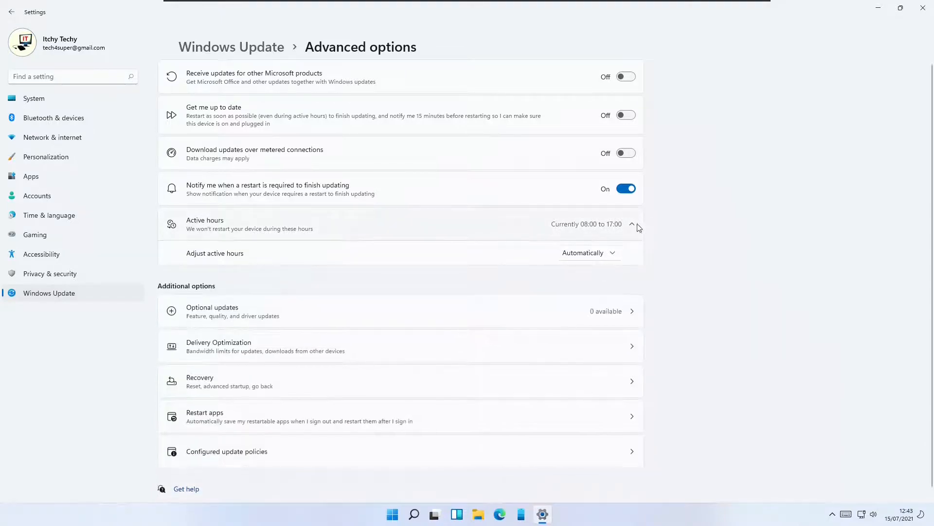
scroll(665, 331, "down", 1)
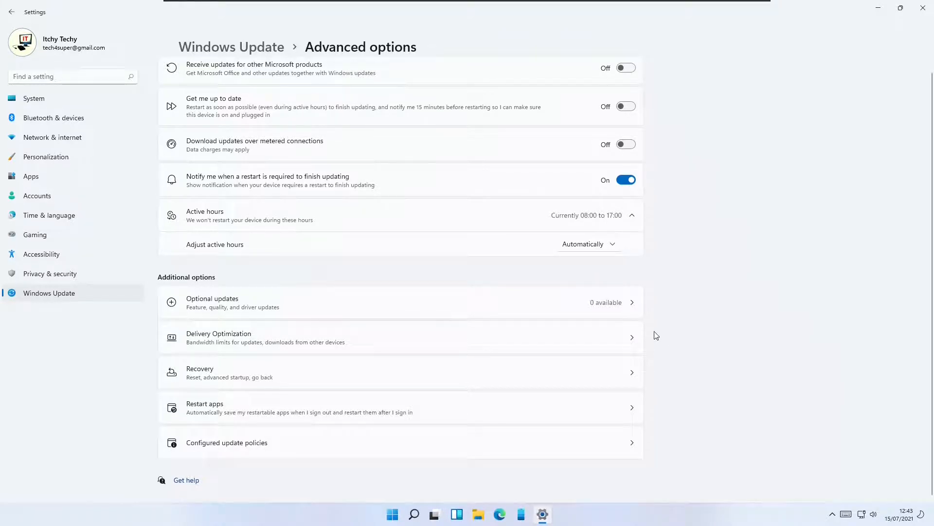
left_click(632, 305)
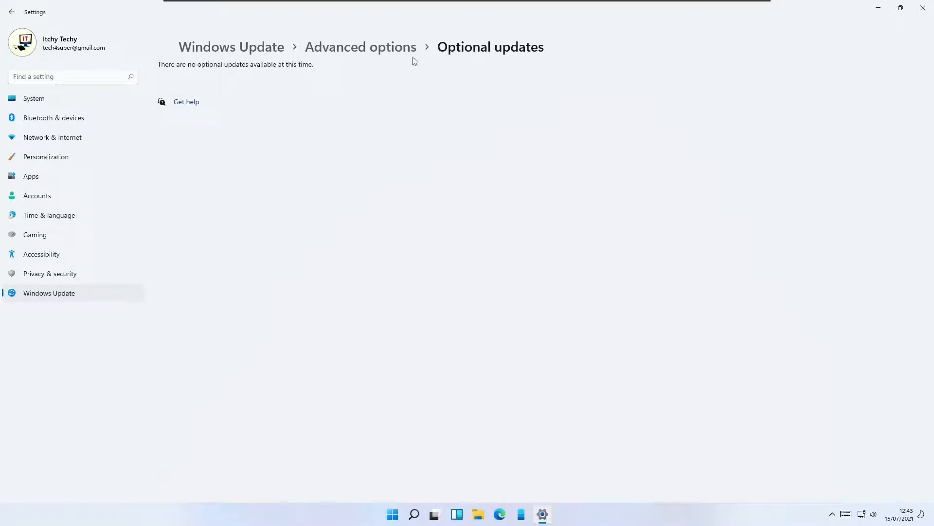
In Delivery Optimization, keep downloads from other PCs on, sourced from internet and local-network devices.
left_click(394, 56)
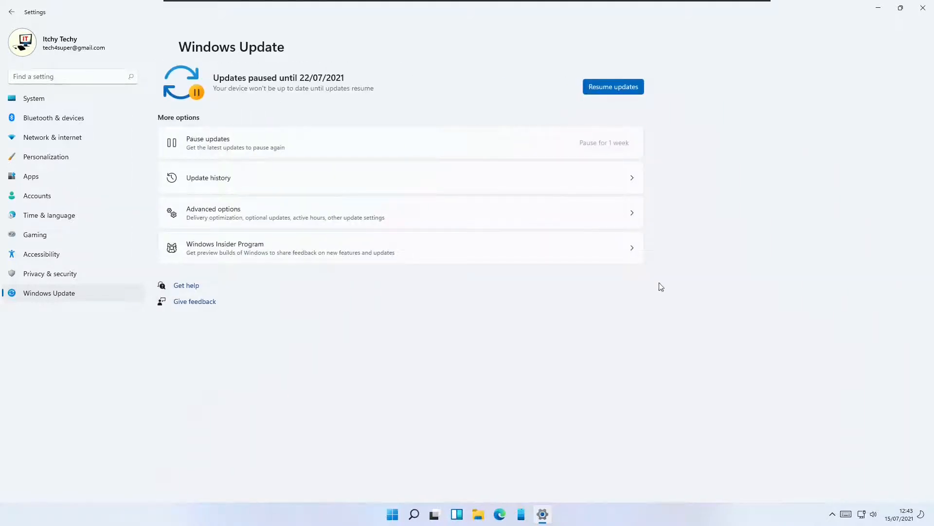
left_click(555, 224)
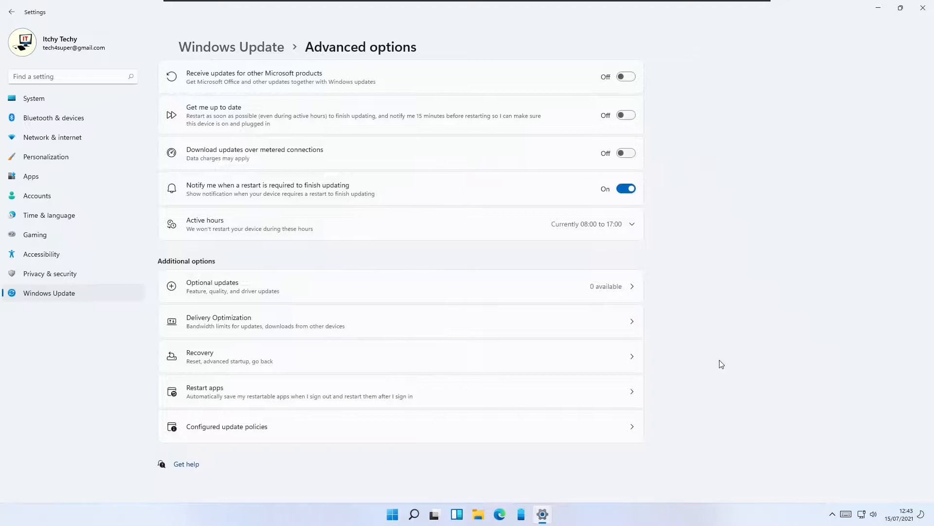
left_click(592, 329)
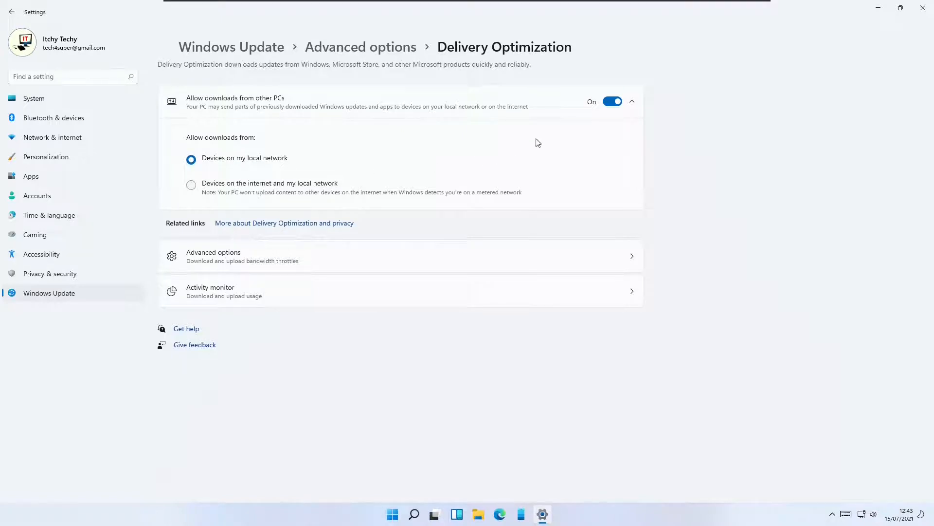
left_click(611, 102)
left_click(610, 102)
left_click(264, 185)
Set Delivery Optimization download limits to a percentage of measured bandwidth.
left_click(587, 254)
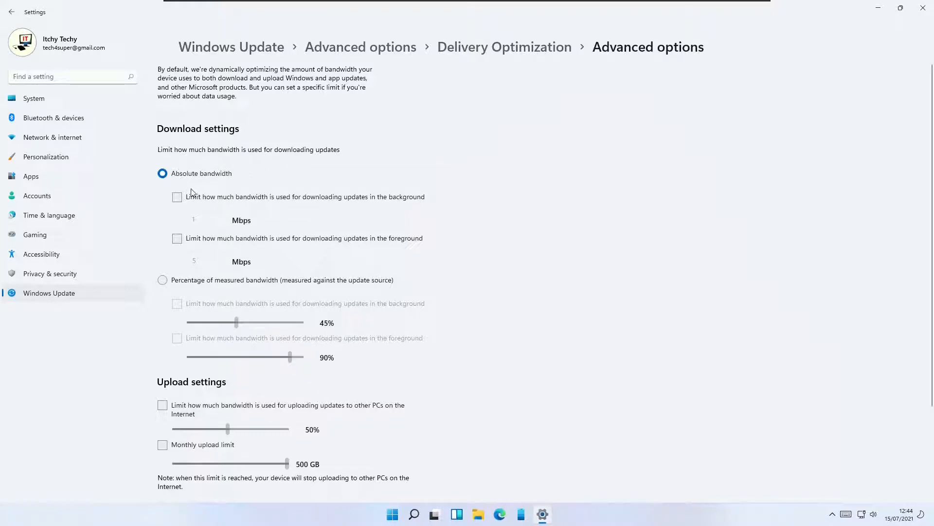
scroll(322, 217, "down", 5)
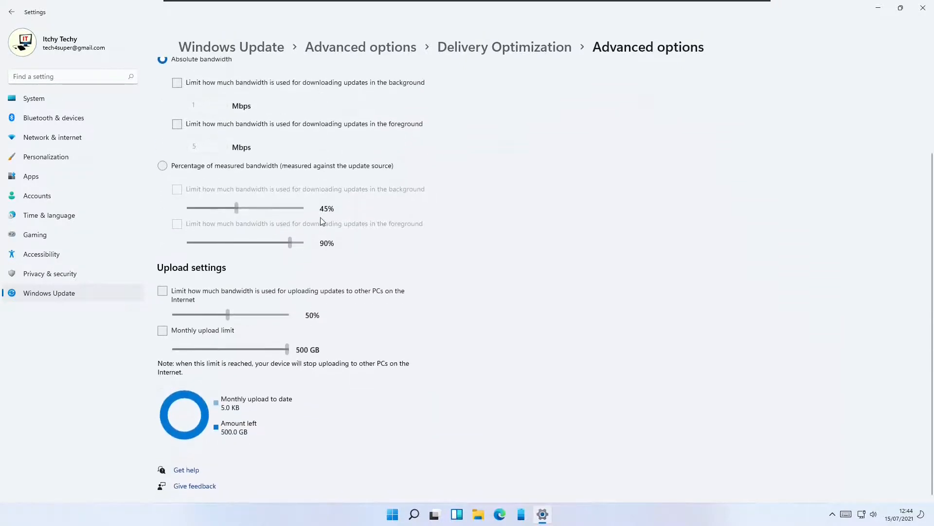
scroll(320, 220, "up", 3)
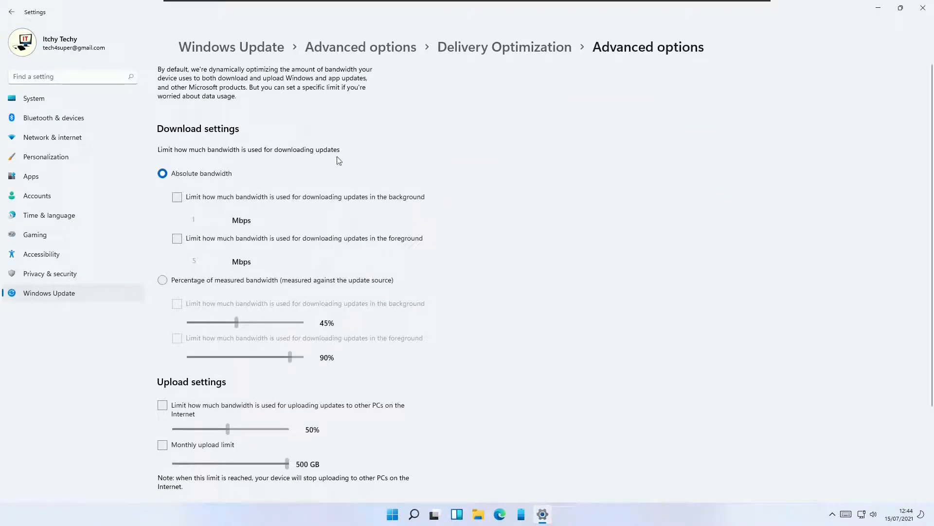
left_click(204, 200)
double_click(211, 222)
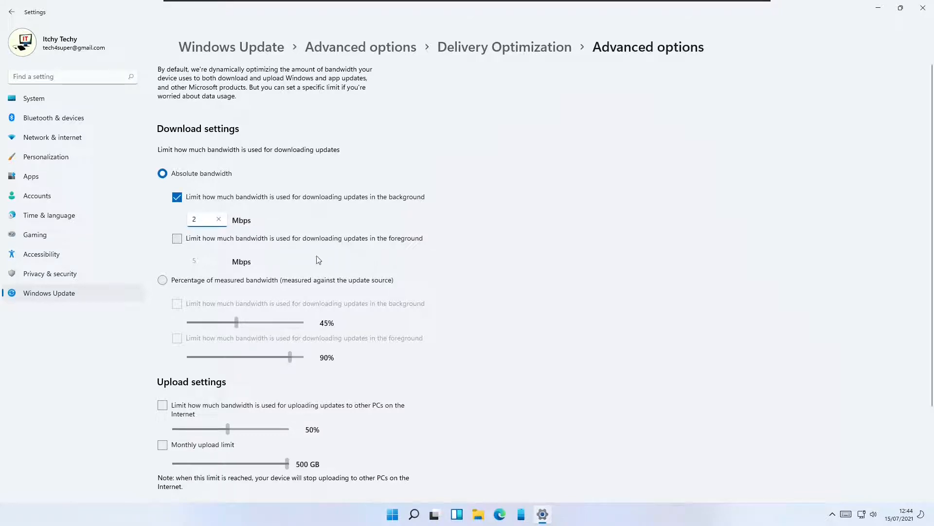
left_click(183, 241)
scroll(407, 322, "down", 2)
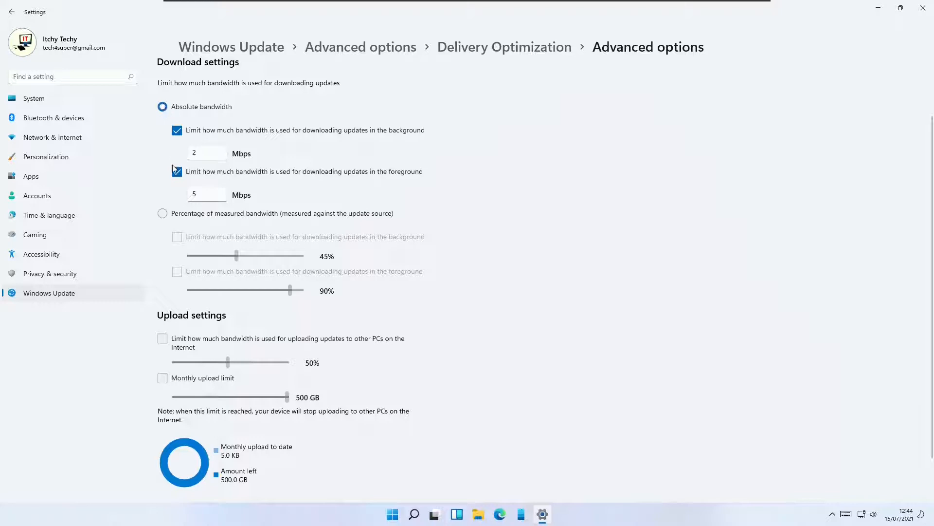
left_click(163, 215)
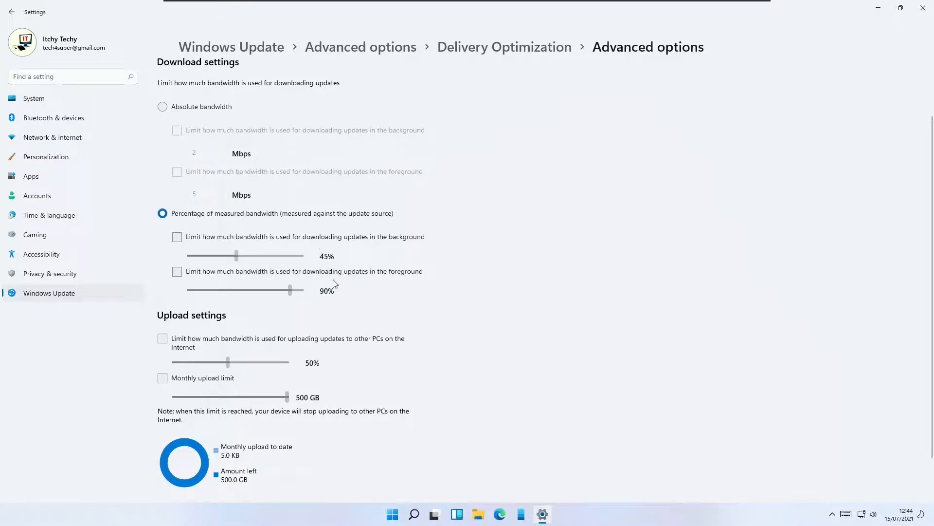
scroll(369, 265, "up", 2)
scroll(368, 265, "down", 3)
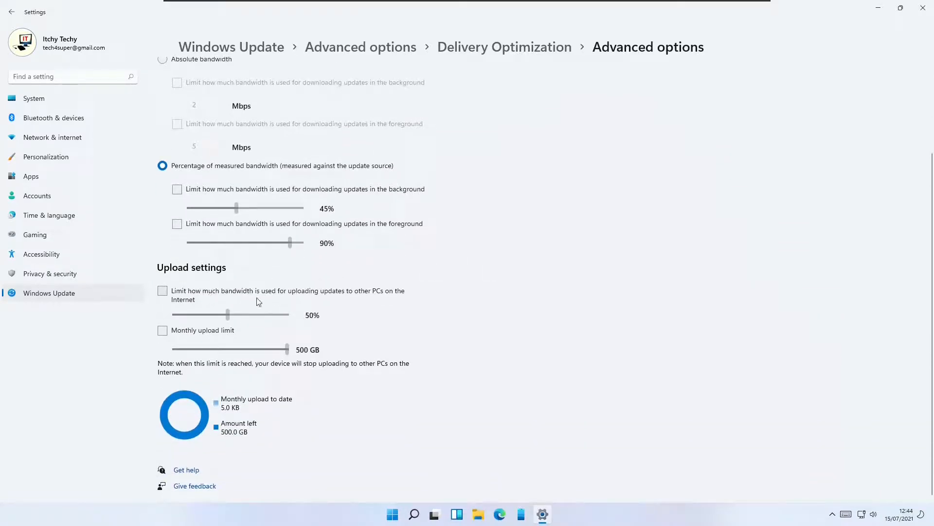
Limit upload bandwidth to 25% and the monthly upload limit to 5 GB.
left_click(320, 296)
left_click(230, 332)
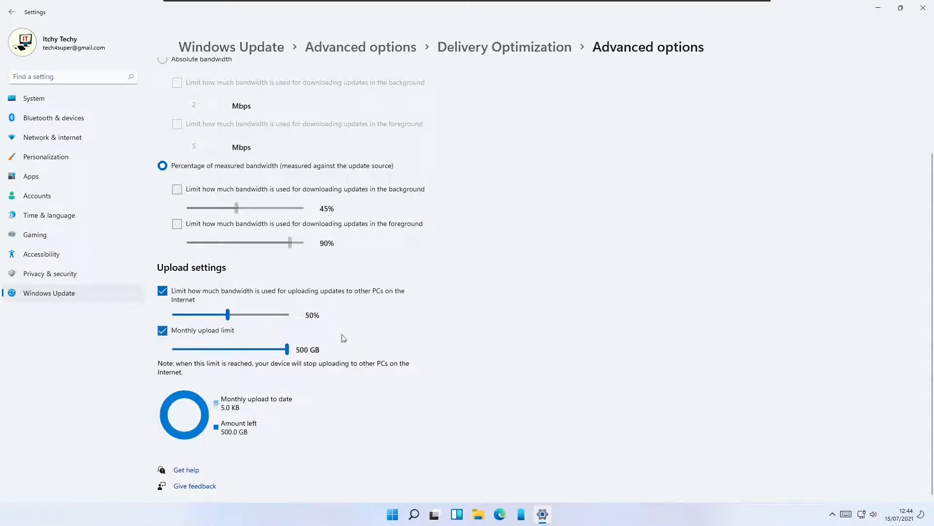
left_click_drag(230, 317, 201, 320)
left_click_drag(288, 350, 155, 368)
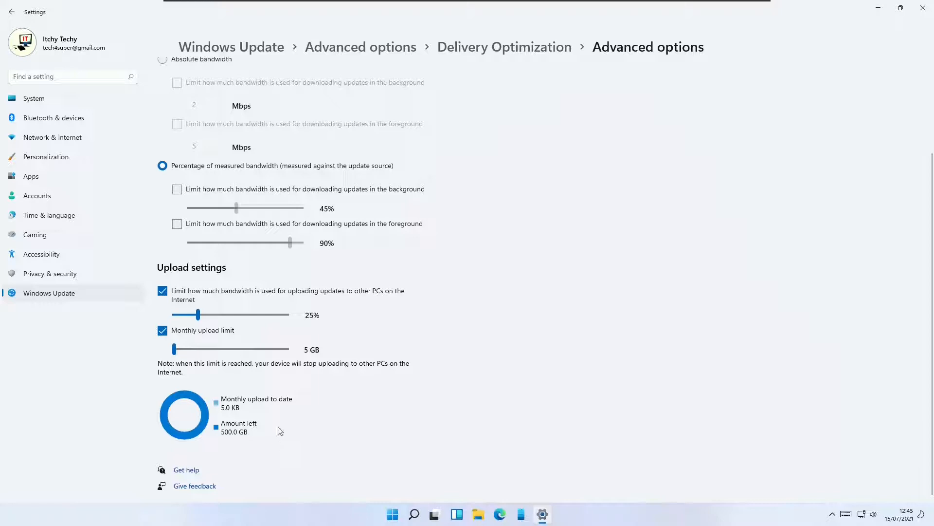
scroll(386, 426, "up", 2)
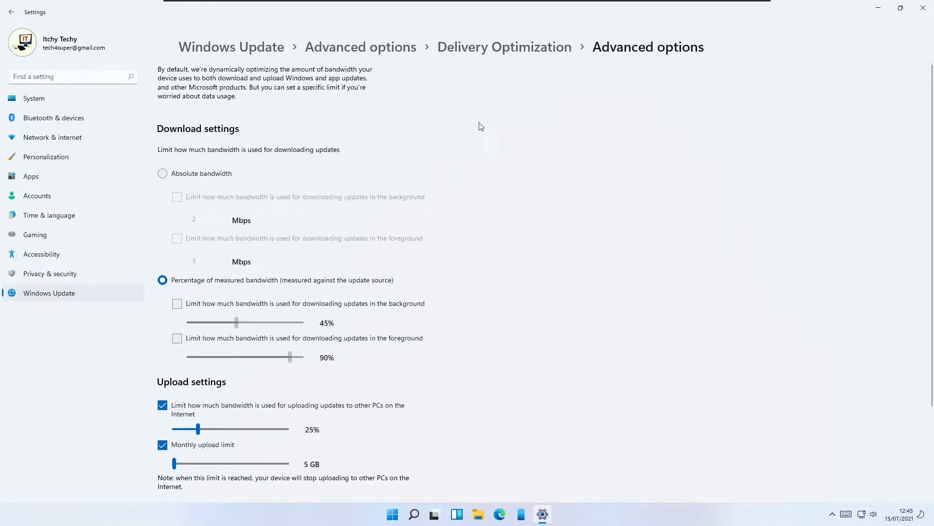
left_click(492, 55)
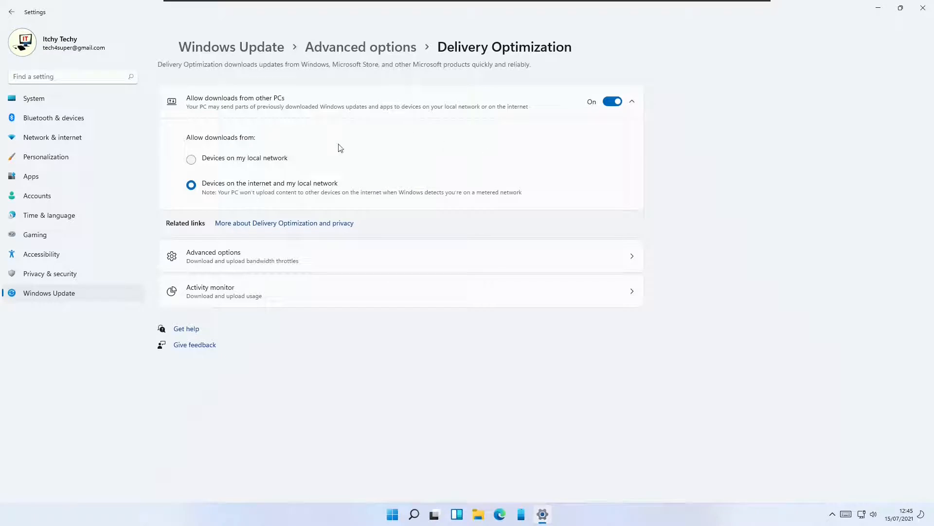
Turn off downloads from other PCs and review the bandwidth limit settings.
left_click(608, 103)
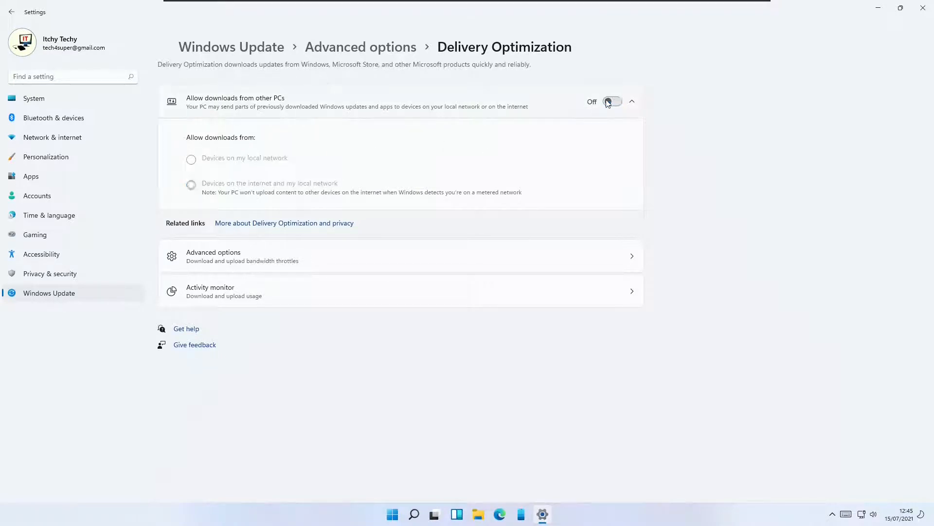
left_click(479, 255)
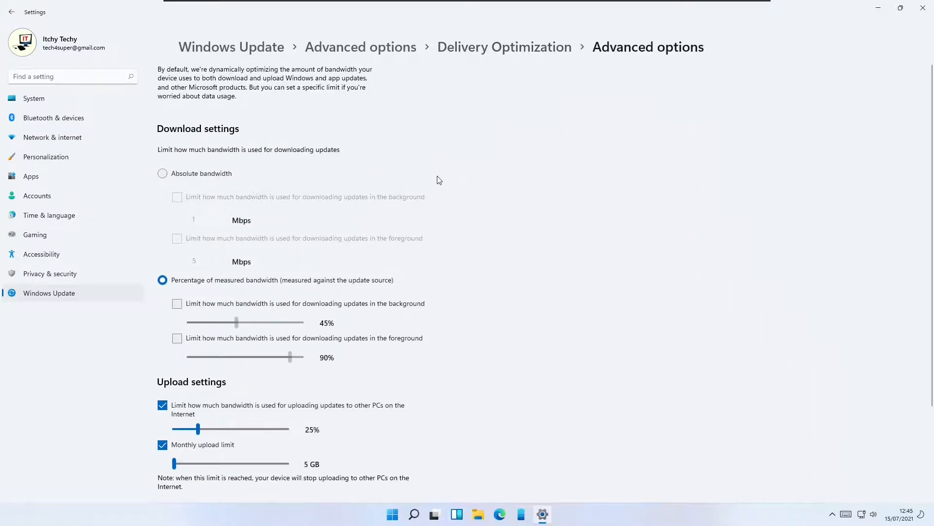
scroll(438, 179, "down", 3)
scroll(437, 176, "up", 3)
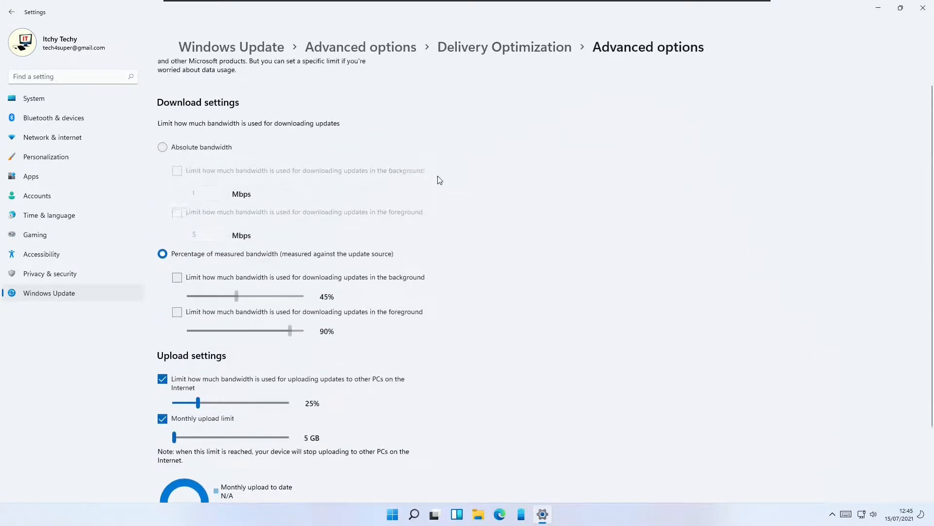
left_click(517, 57)
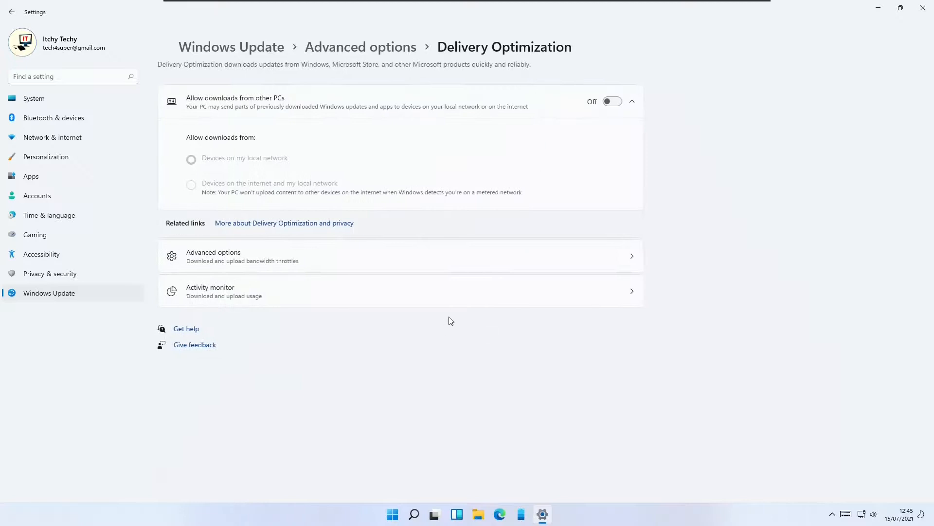
Check the Activity monitor statistics, then return to the main Windows Update page.
left_click(466, 296)
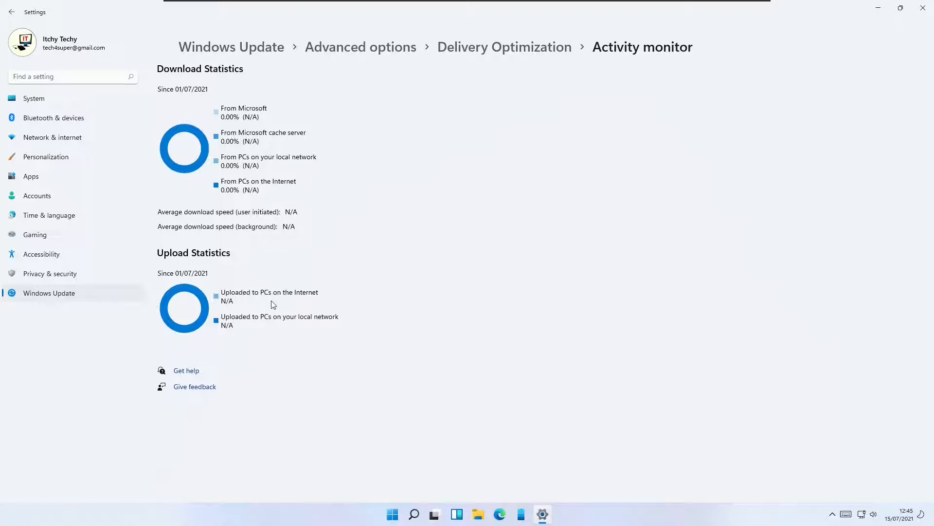
left_click(468, 48)
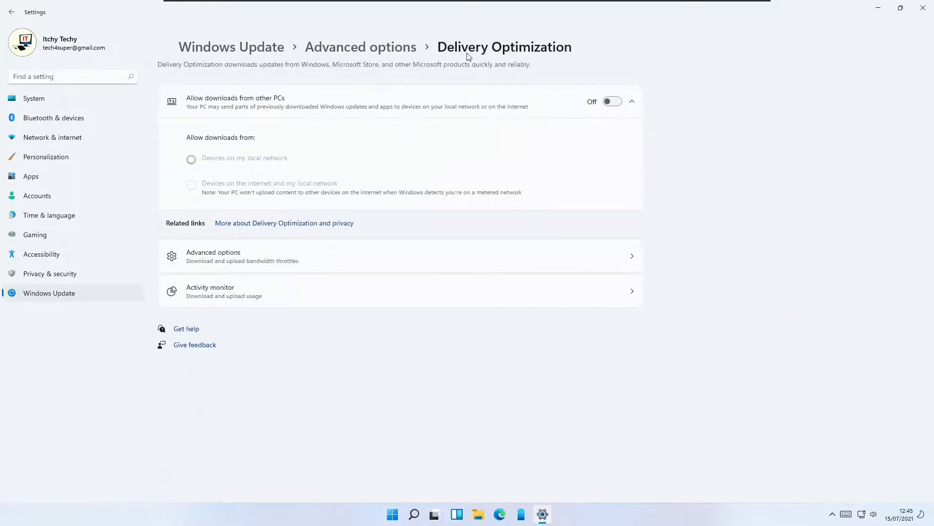
left_click(358, 52)
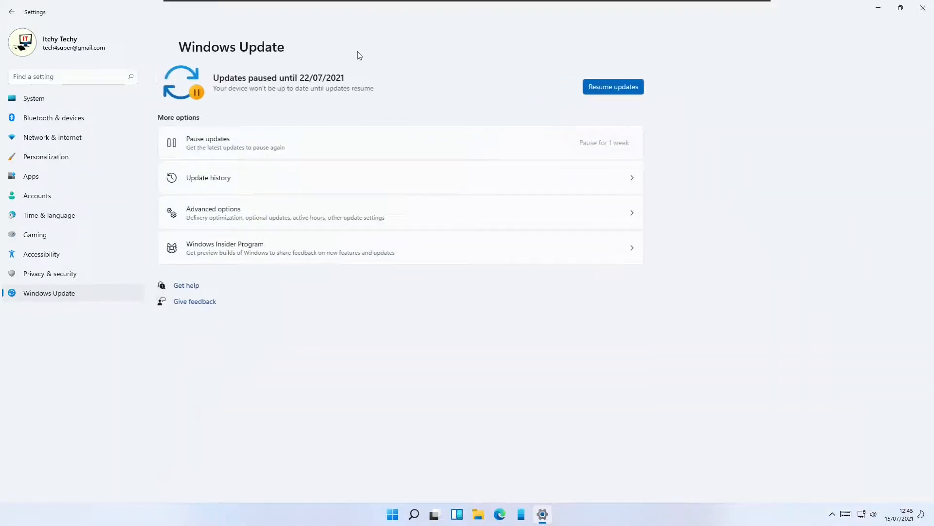
Open the Windows Insider Program settings, then open and close Feedback Hub.
left_click(441, 247)
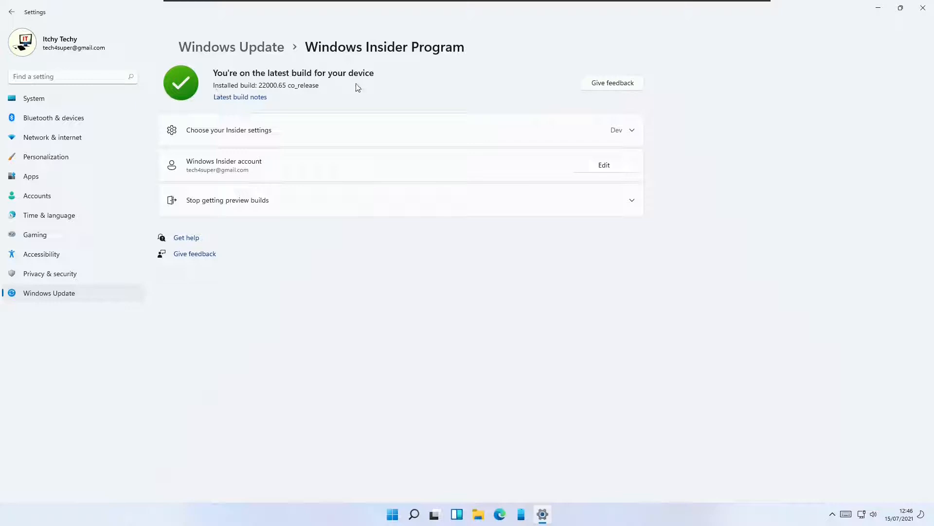
left_click(631, 85)
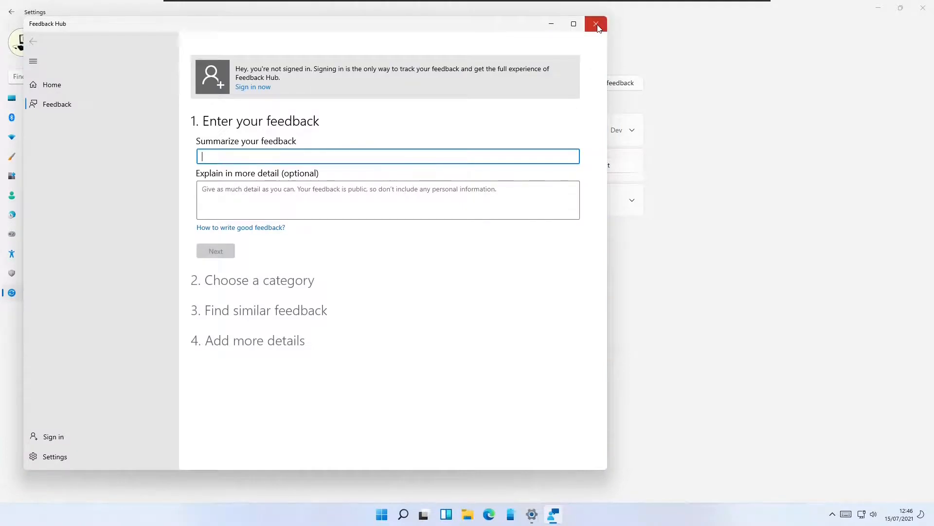
left_click(596, 23)
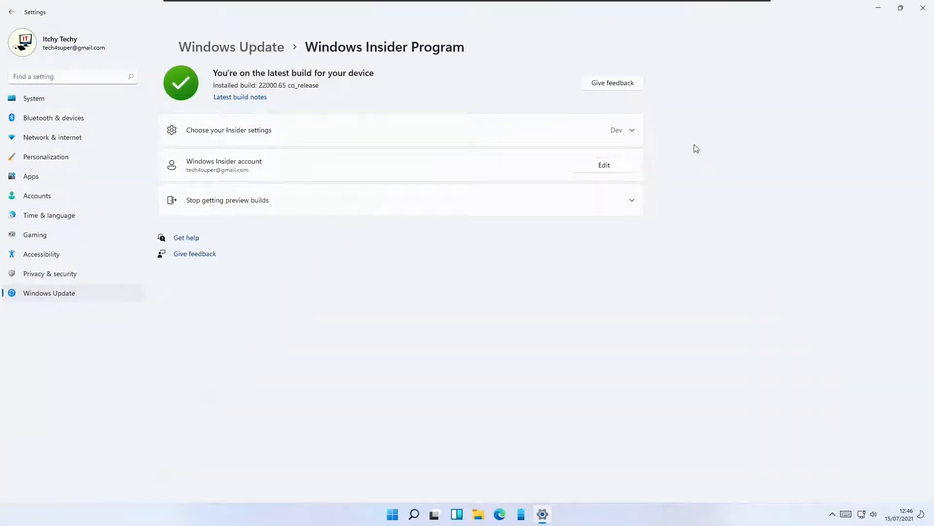
Check the Insider channel options, leaving the Dev Channel, and return to the System page.
left_click(607, 139)
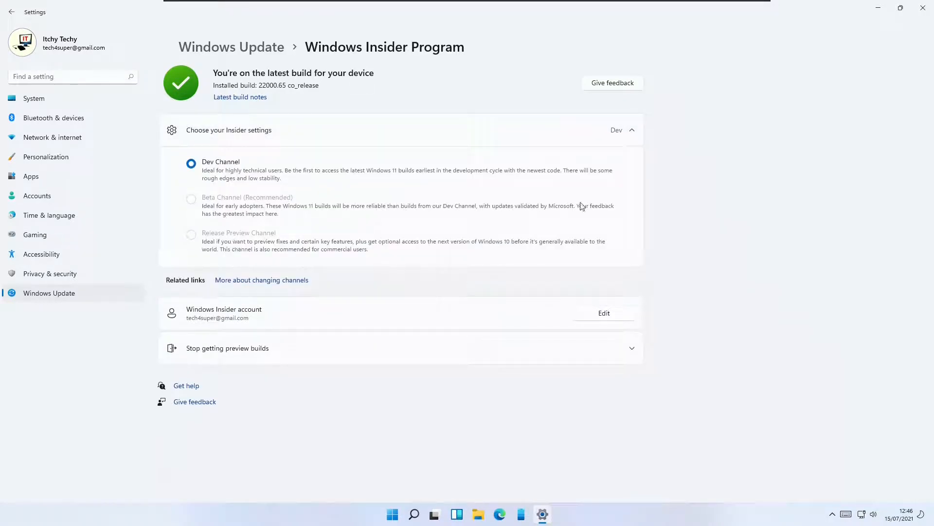
left_click(634, 131)
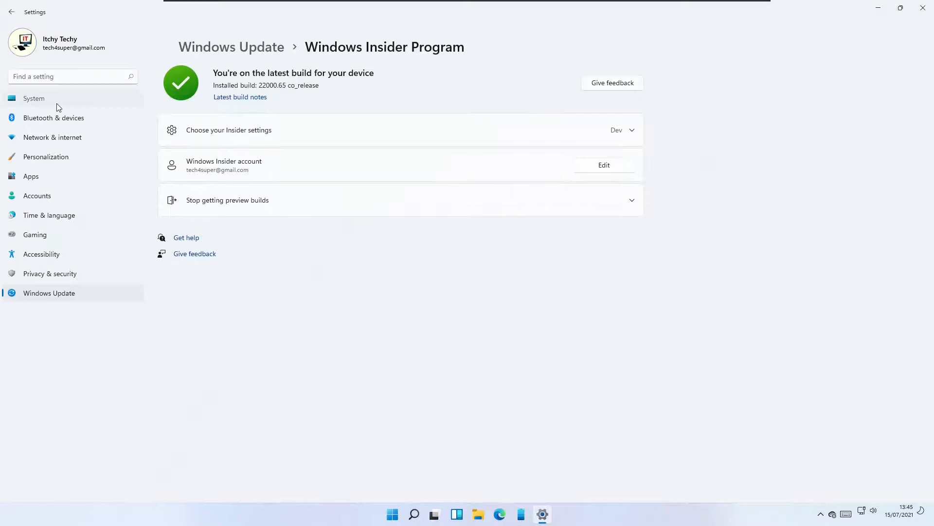
left_click(56, 102)
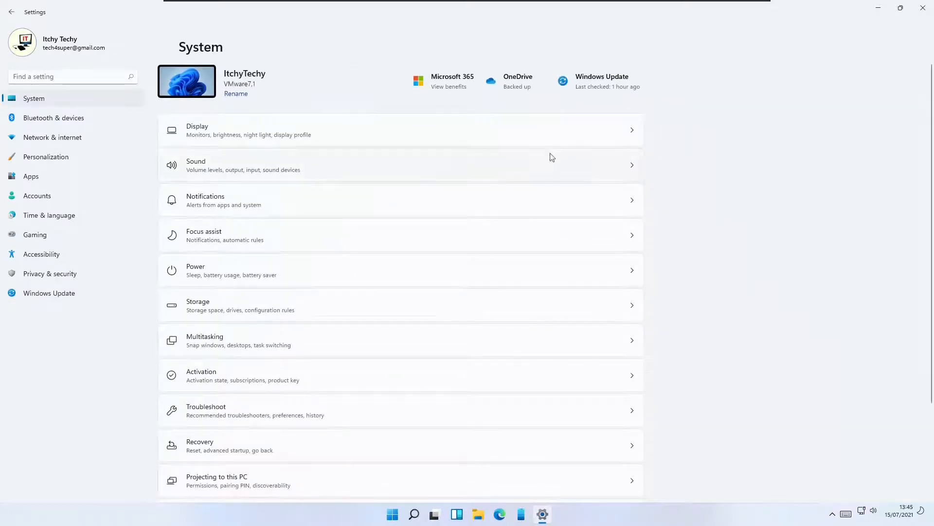
Open Display > Night light and try a Set hours schedule. Switch it back off and return to Display.
left_click(540, 143)
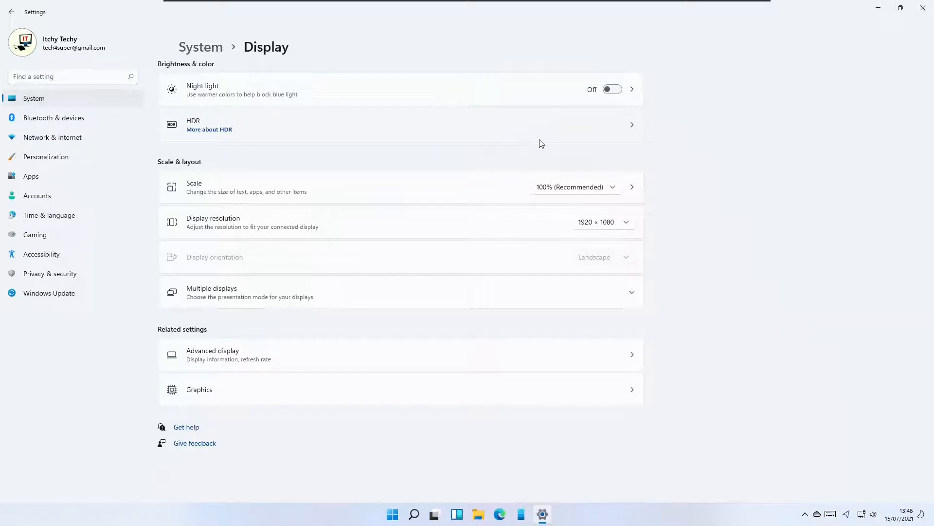
left_click(512, 96)
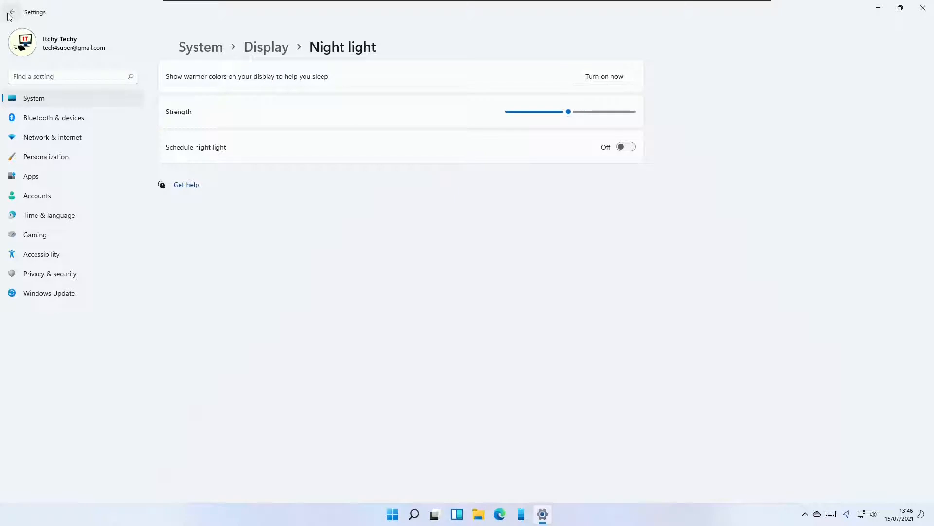
left_click(631, 149)
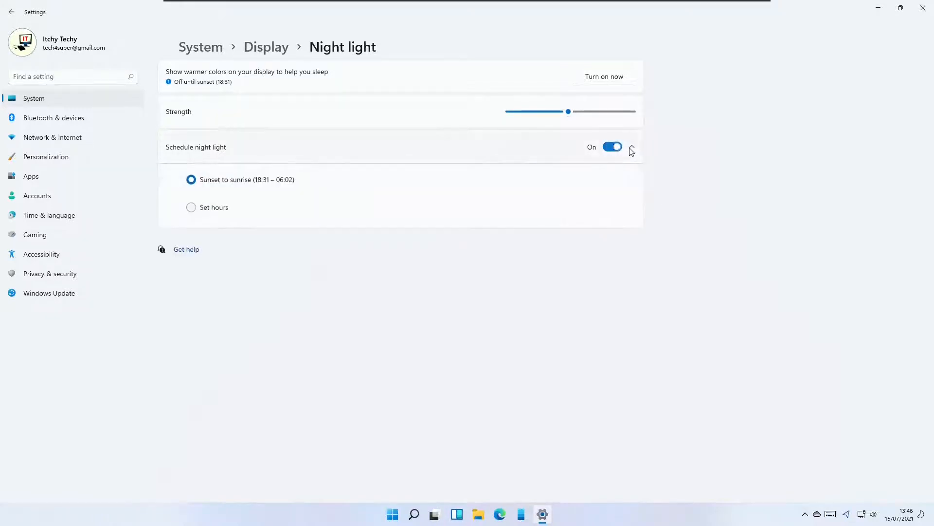
left_click(234, 212)
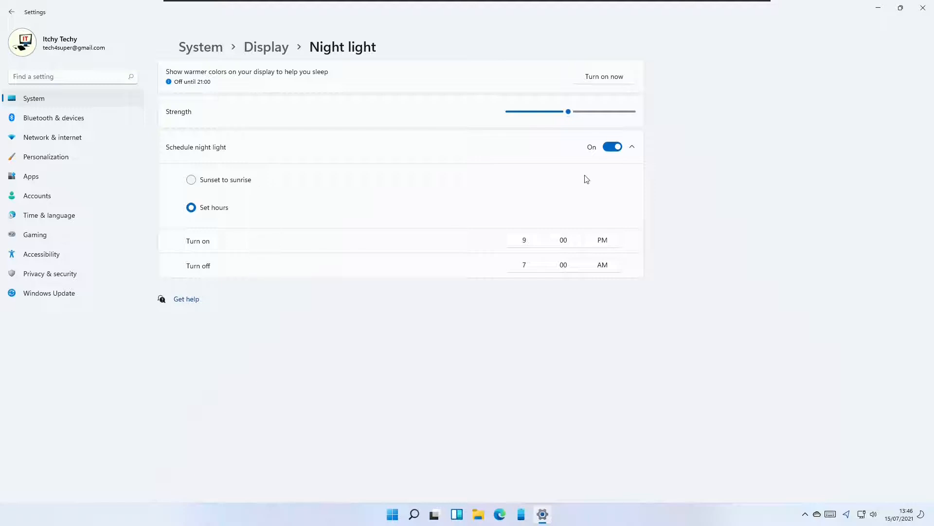
left_click(612, 147)
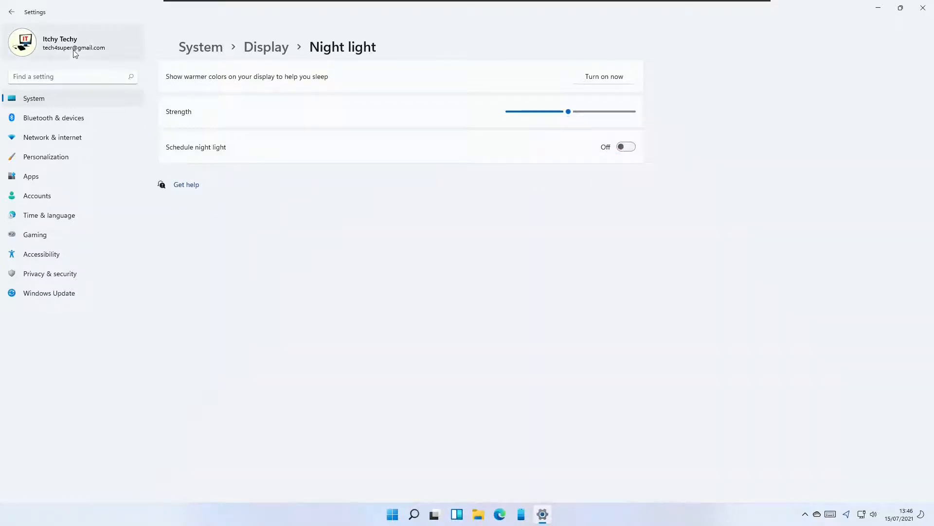
left_click(262, 52)
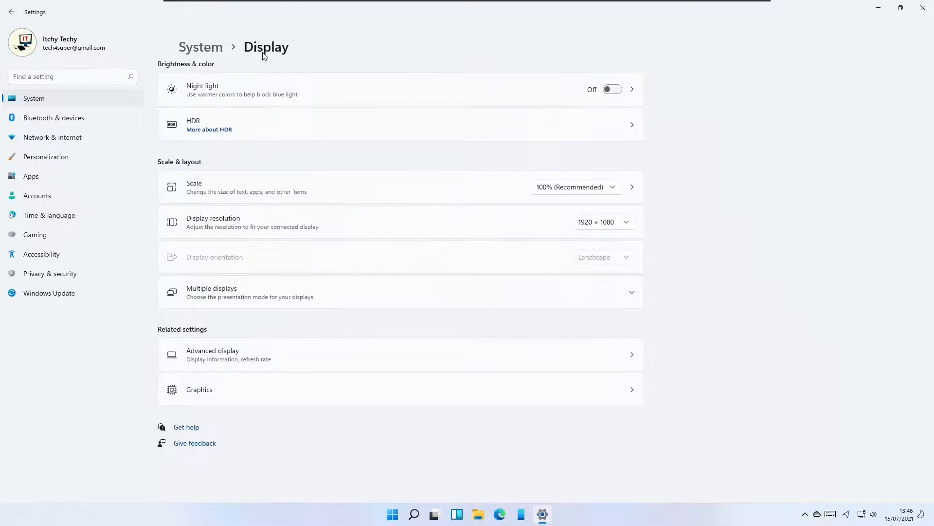
left_click(460, 131)
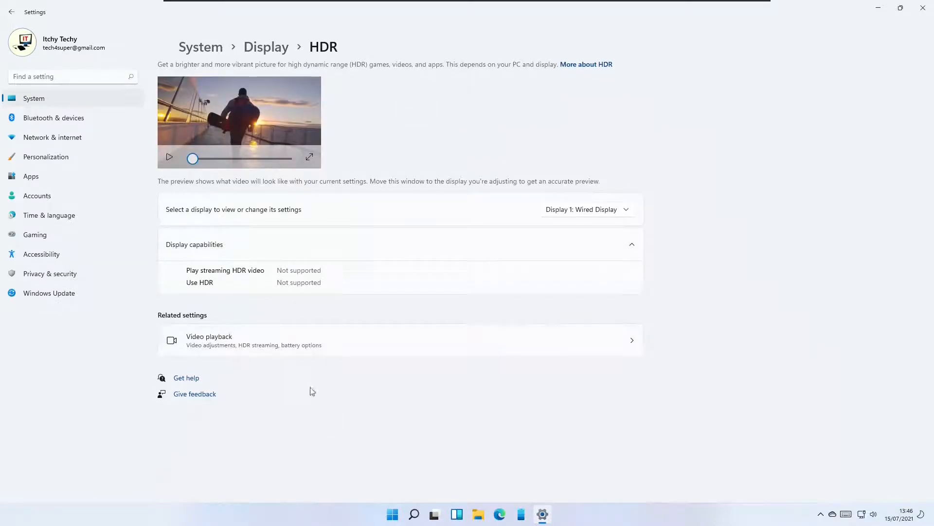
left_click(258, 47)
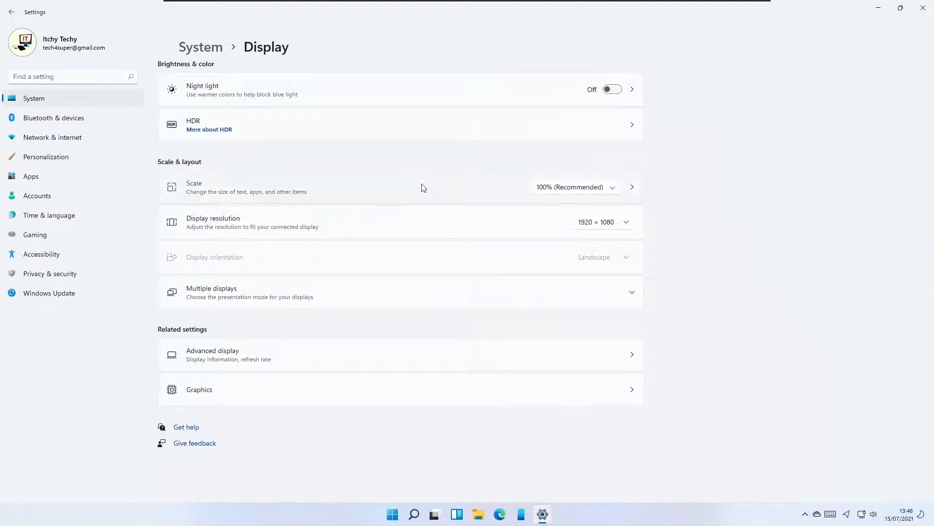
left_click(422, 188)
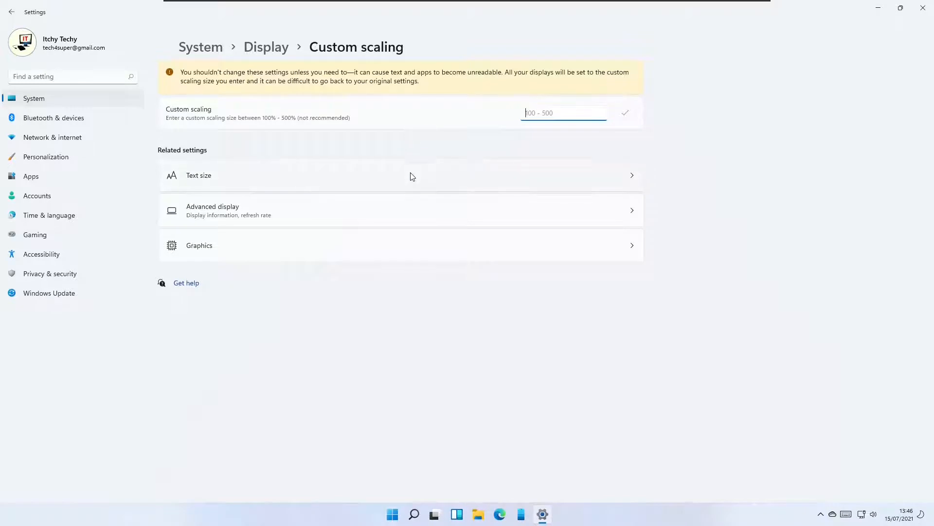
left_click(631, 175)
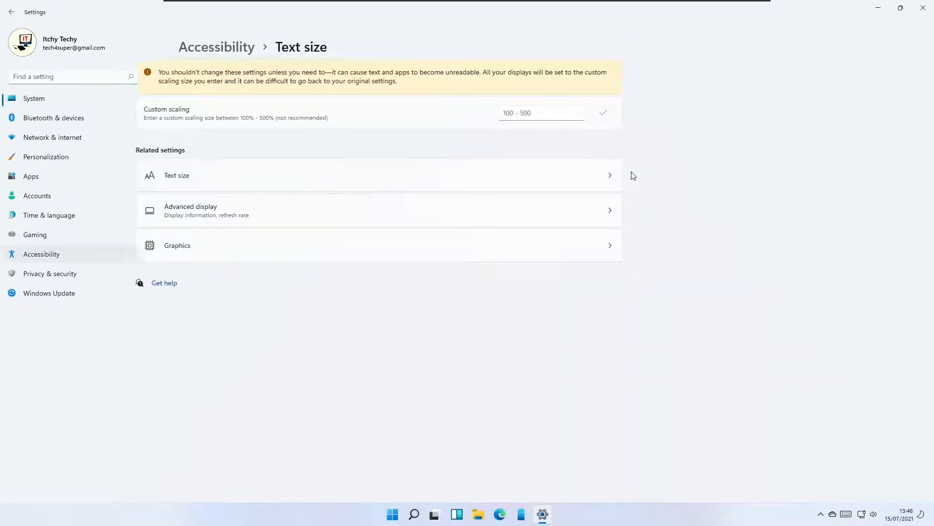
left_click_drag(454, 183, 393, 193)
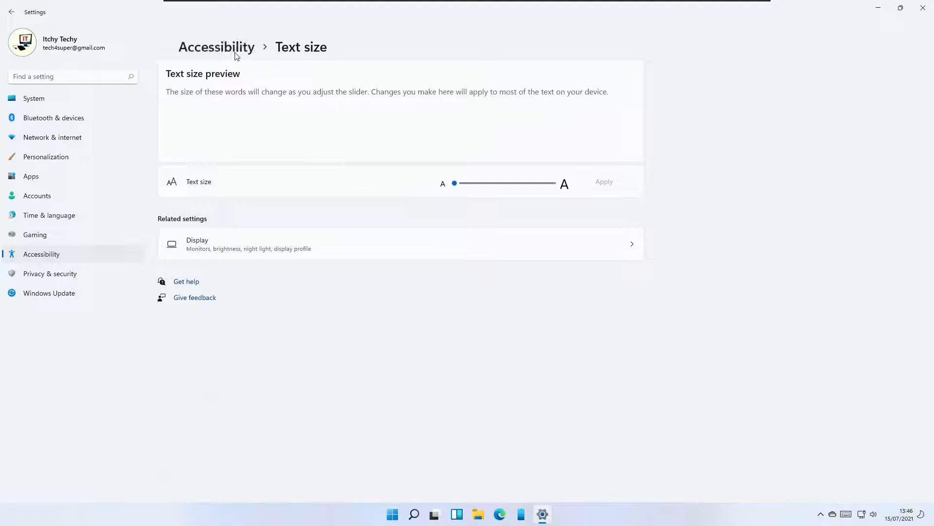
left_click(204, 51)
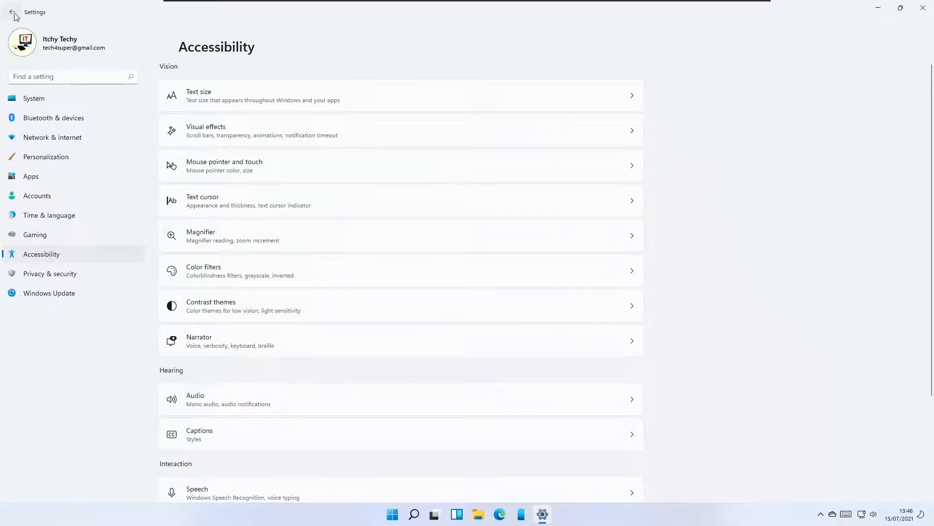
left_click(12, 13)
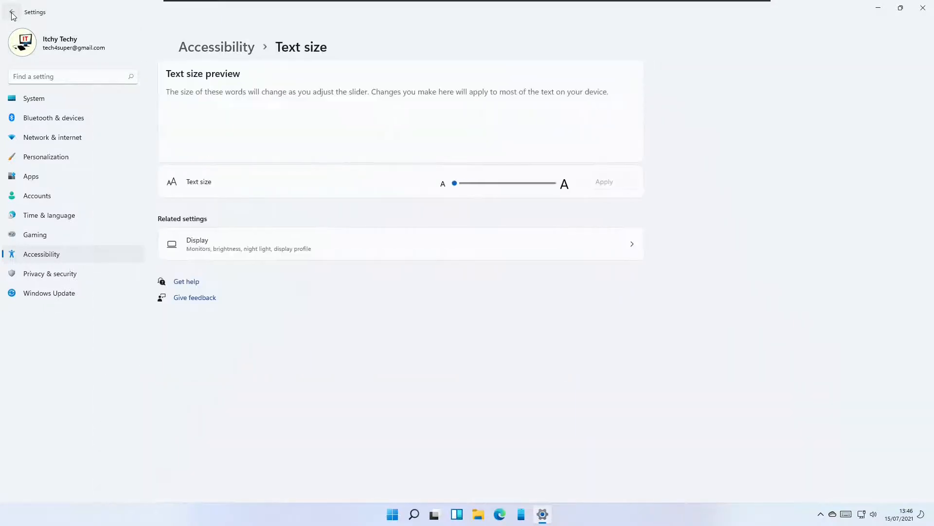
left_click(12, 14)
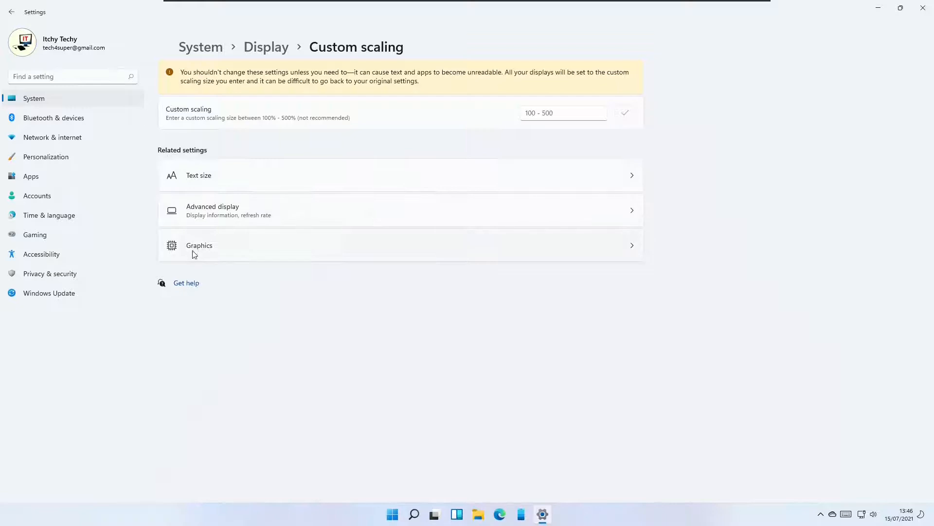
left_click(283, 47)
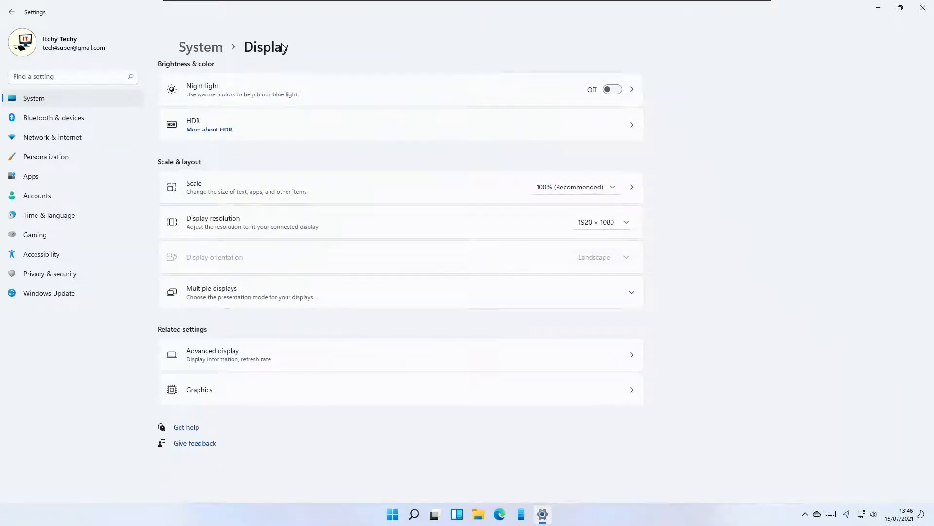
Try the 1024 × 768 display resolution, keeping 1920 × 1080.
left_click(627, 223)
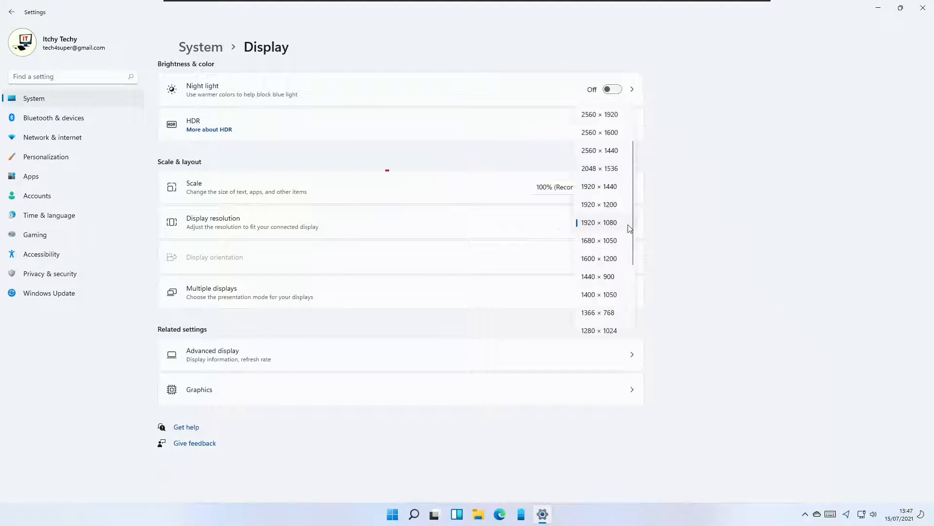
scroll(616, 259, "down", 3)
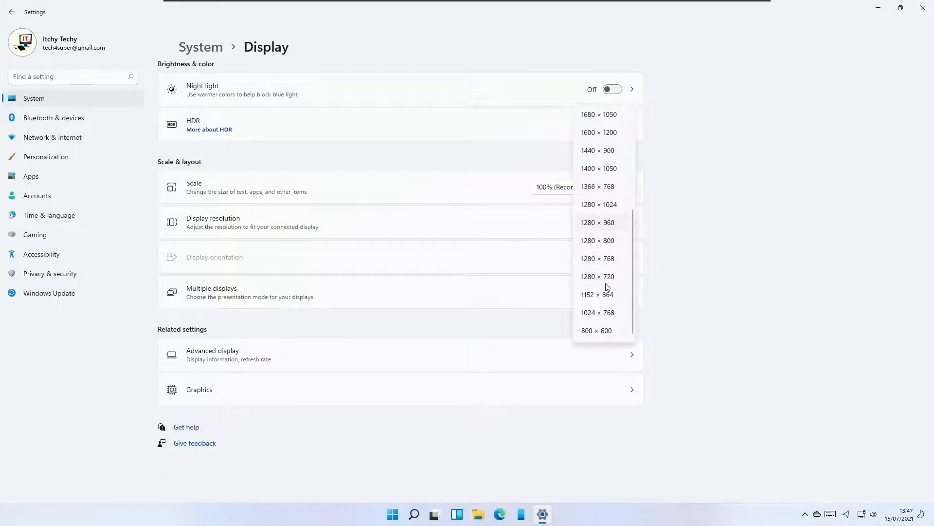
left_click(610, 314)
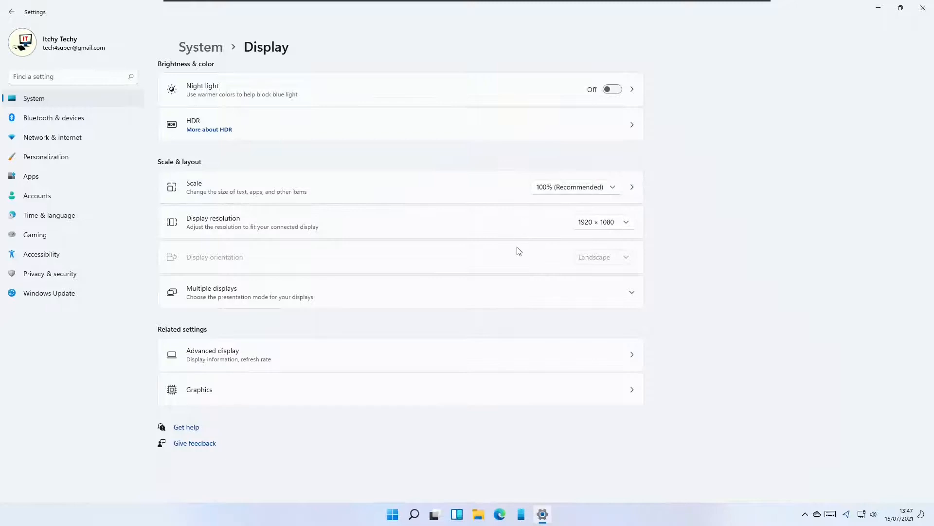
Expand Multiple displays, detect other connected displays, and return to the System page.
left_click(499, 291)
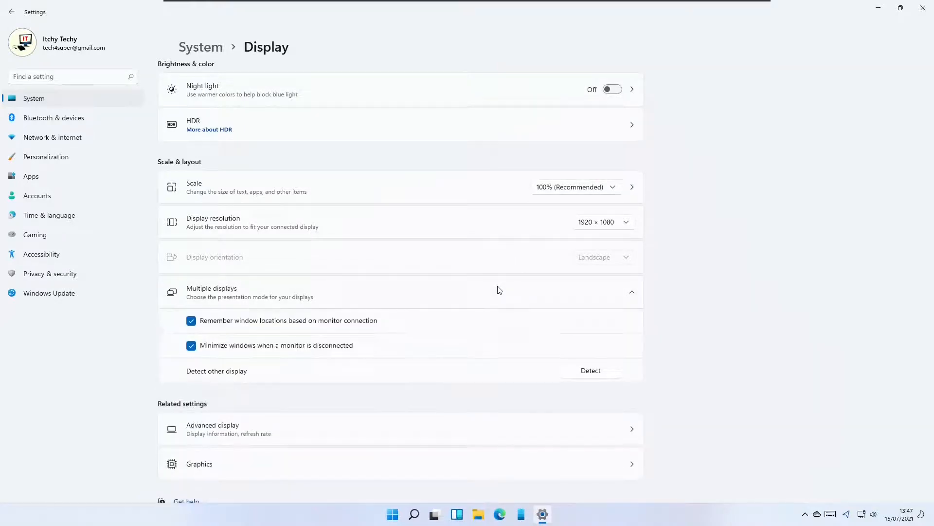
left_click(605, 373)
scroll(715, 361, "down", 1)
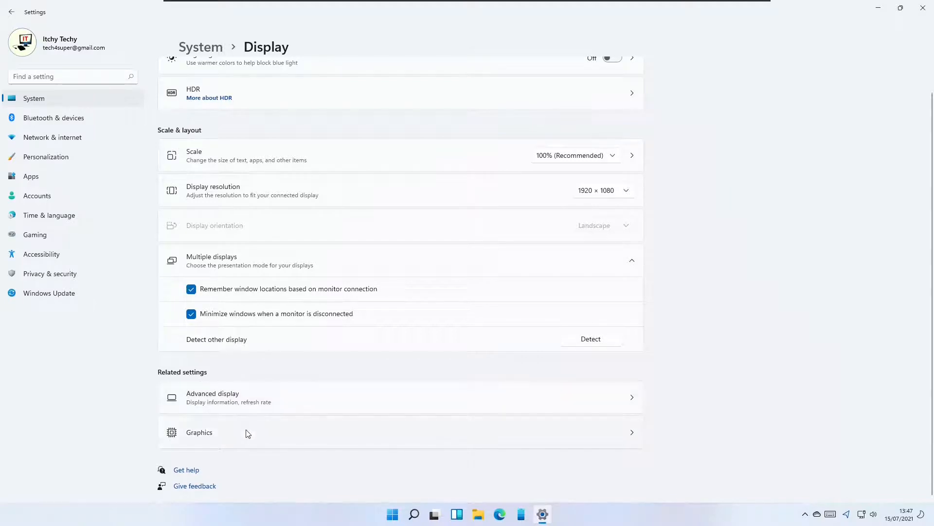
left_click(209, 53)
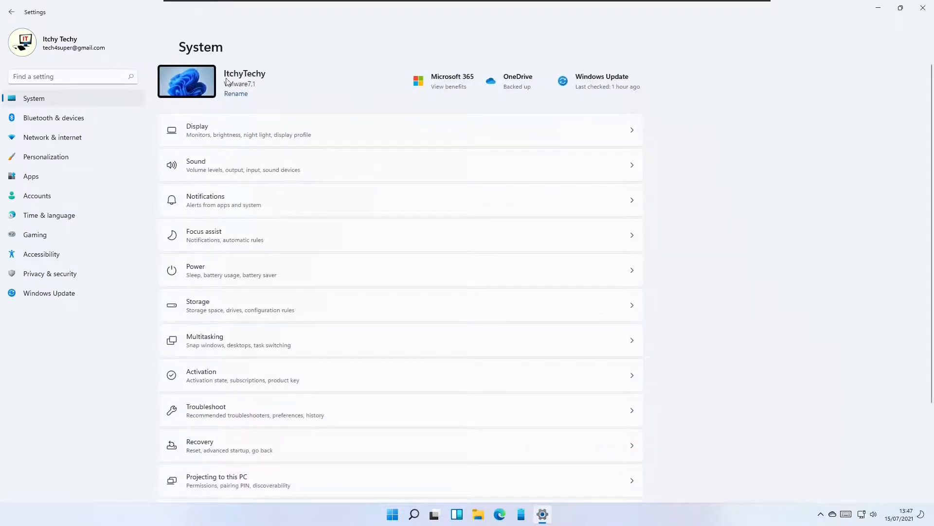
Open Sound settings and collapse, then re-expand, the output device choices.
left_click(274, 161)
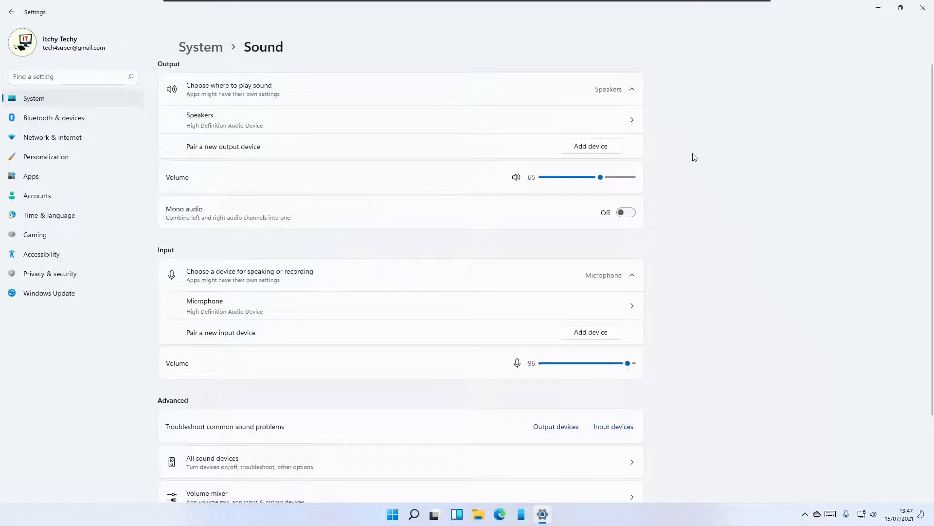
left_click(607, 93)
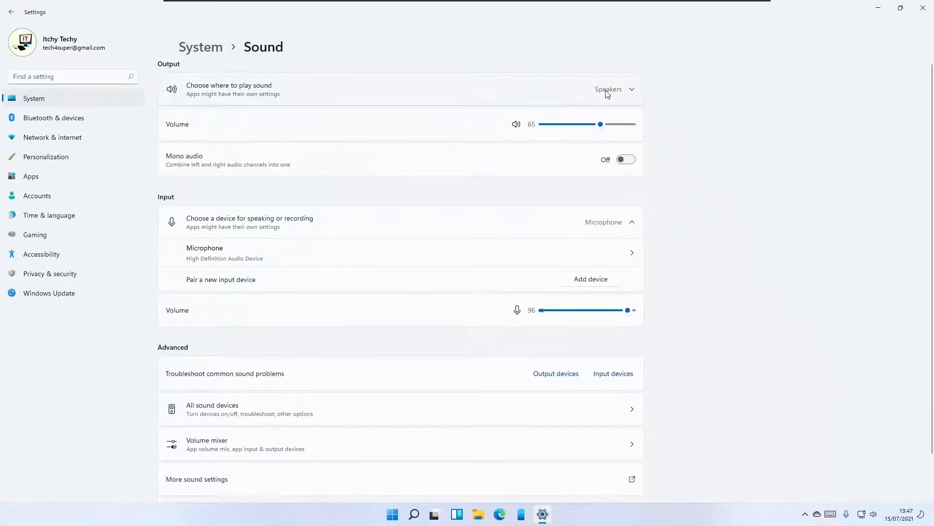
left_click(607, 93)
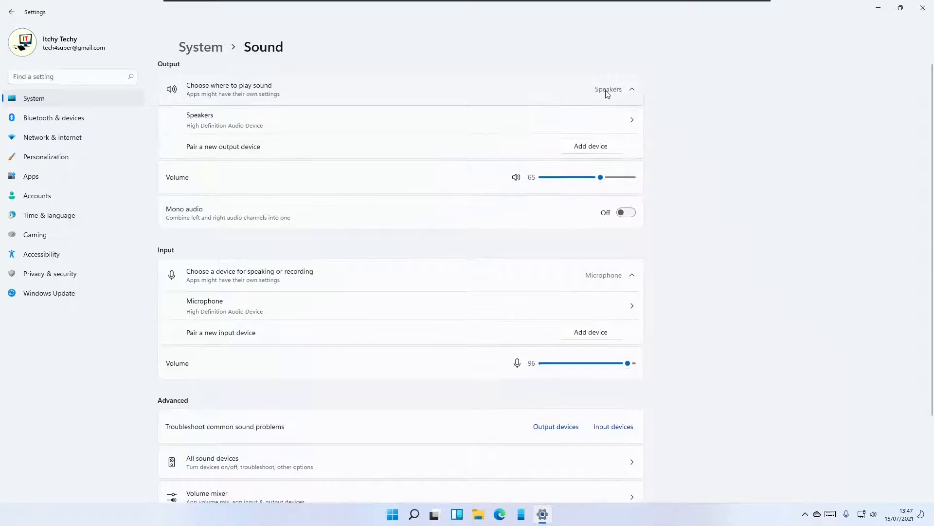
Test Speakers at 24 bit, 192000 Hz, then revert to 16 bit, 44100 Hz (CD Quality).
left_click(508, 126)
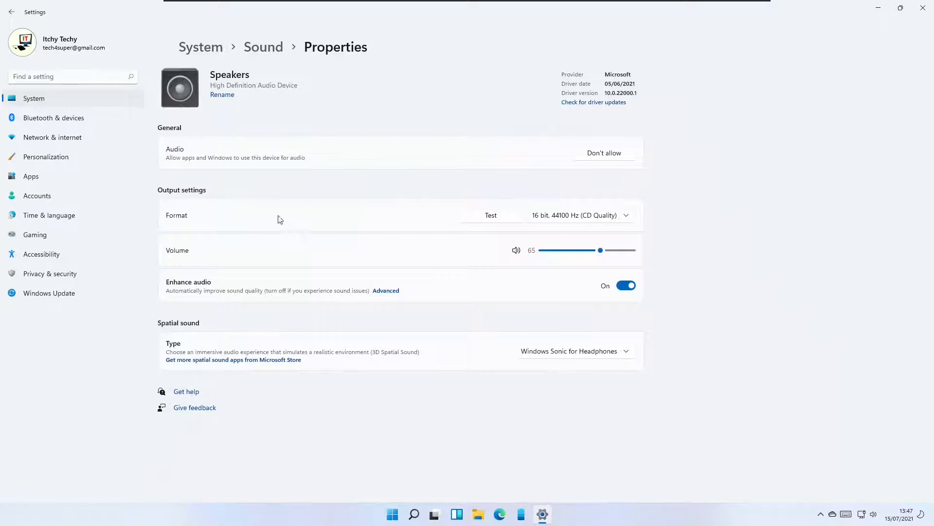
left_click(619, 216)
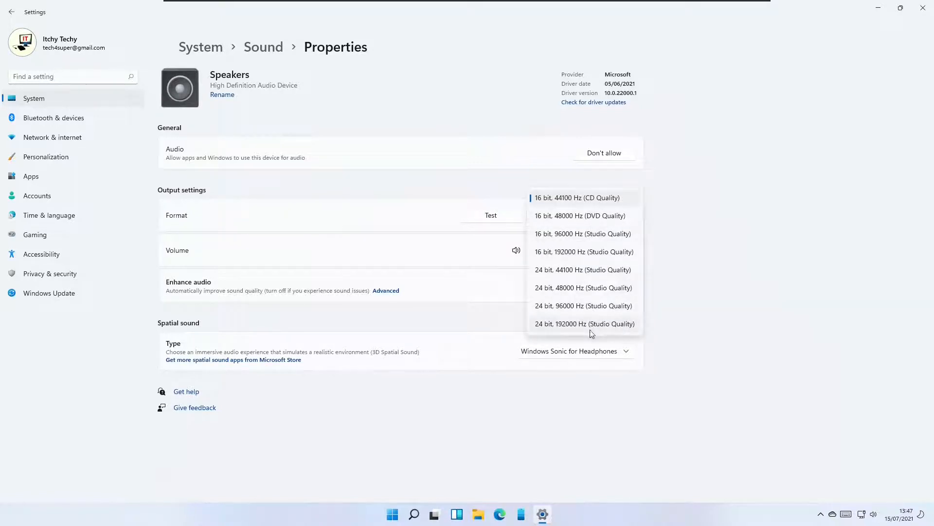
left_click(627, 323)
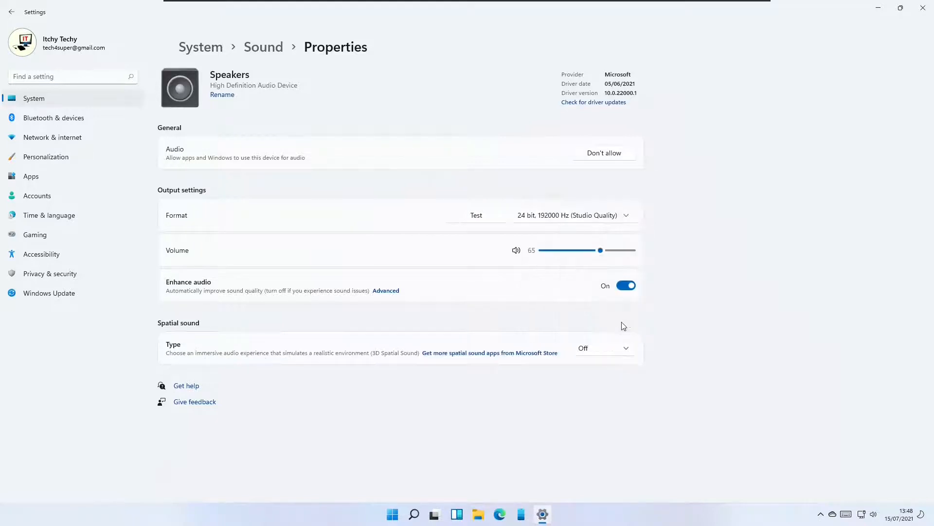
left_click(496, 218)
left_click(591, 215)
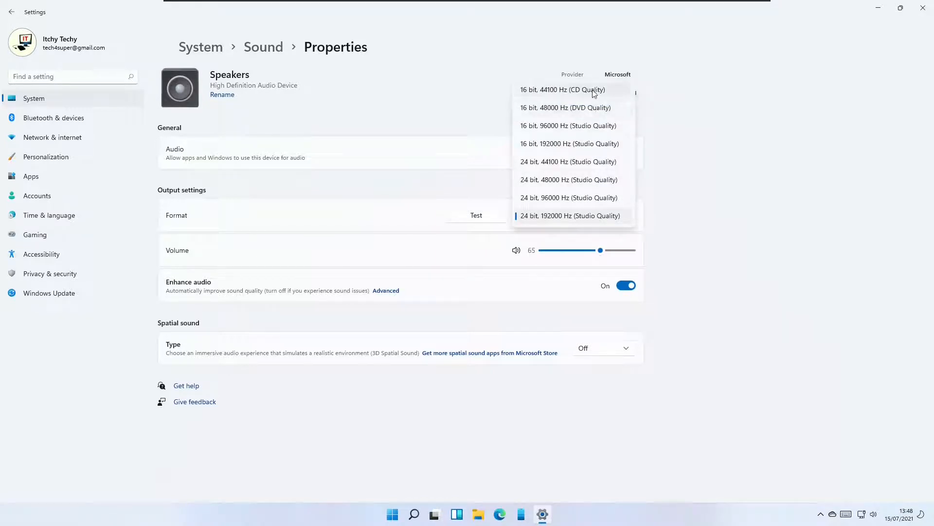
left_click(574, 90)
left_click(509, 219)
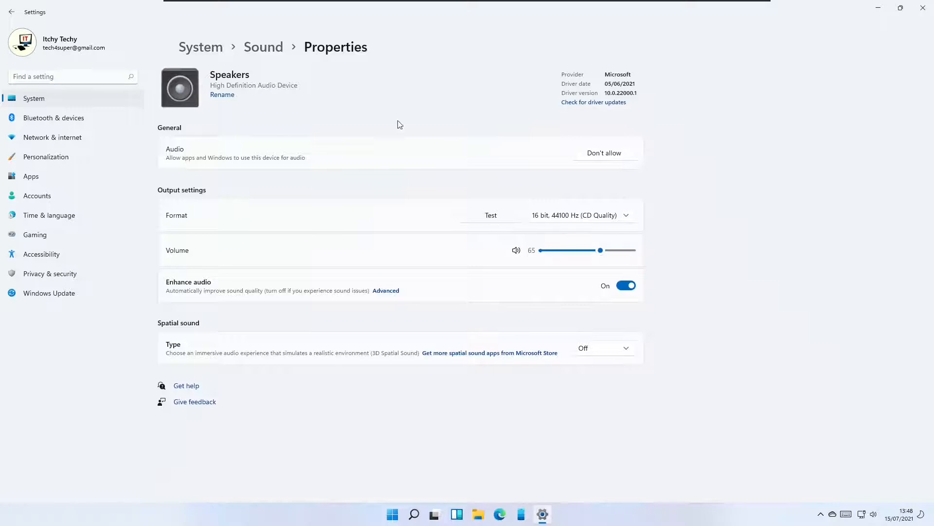
Browse All sound devices, viewing the Speakers and Microphone properties.
left_click(274, 52)
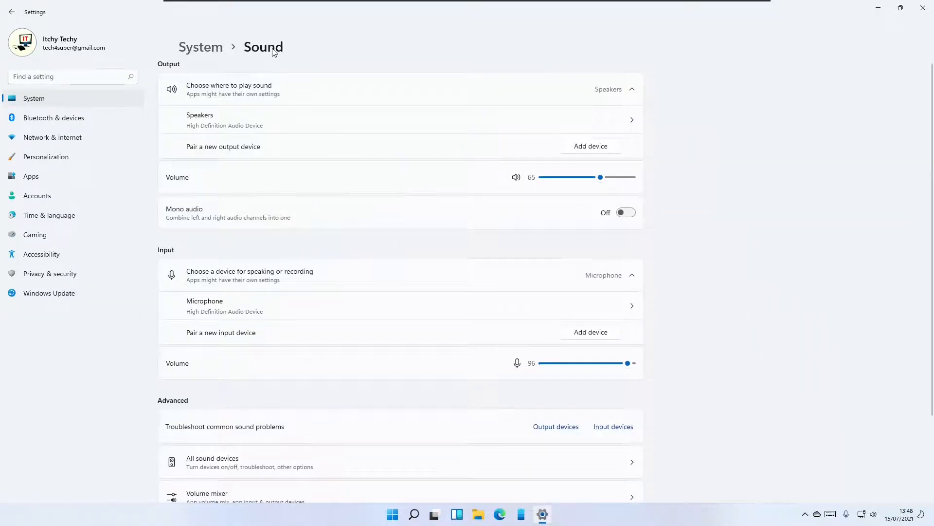
scroll(385, 191, "down", 2)
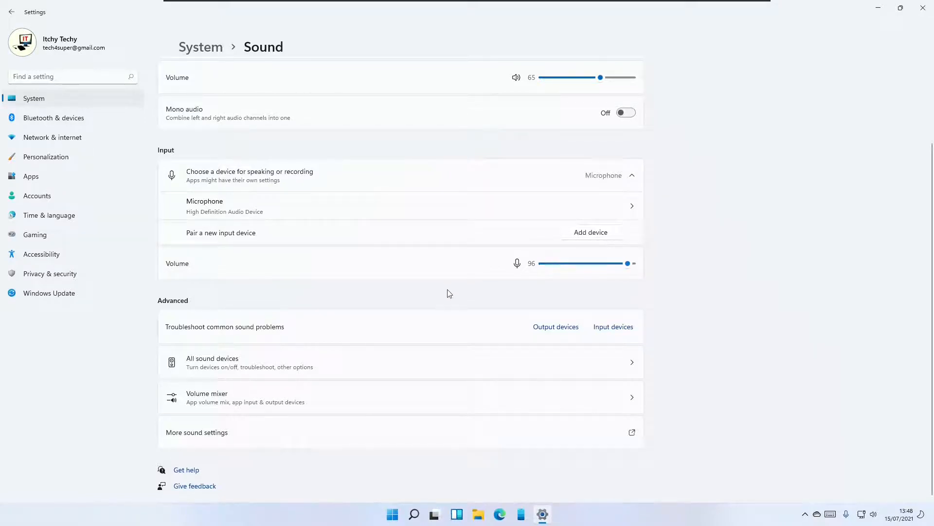
left_click(377, 367)
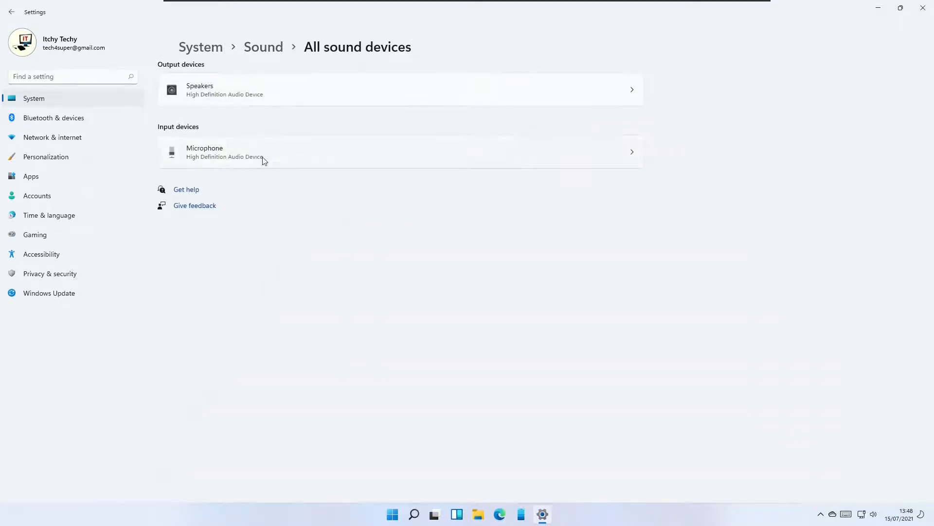
left_click(335, 100)
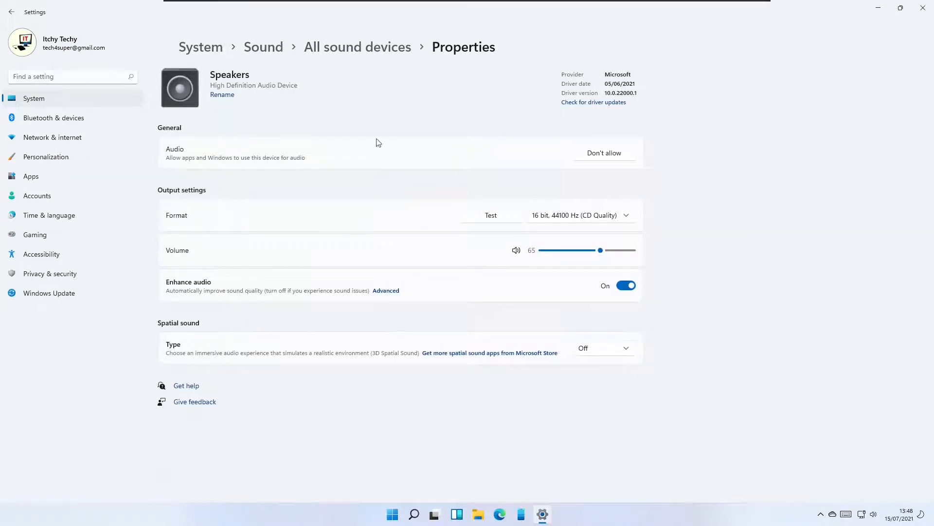
left_click(335, 48)
left_click(366, 158)
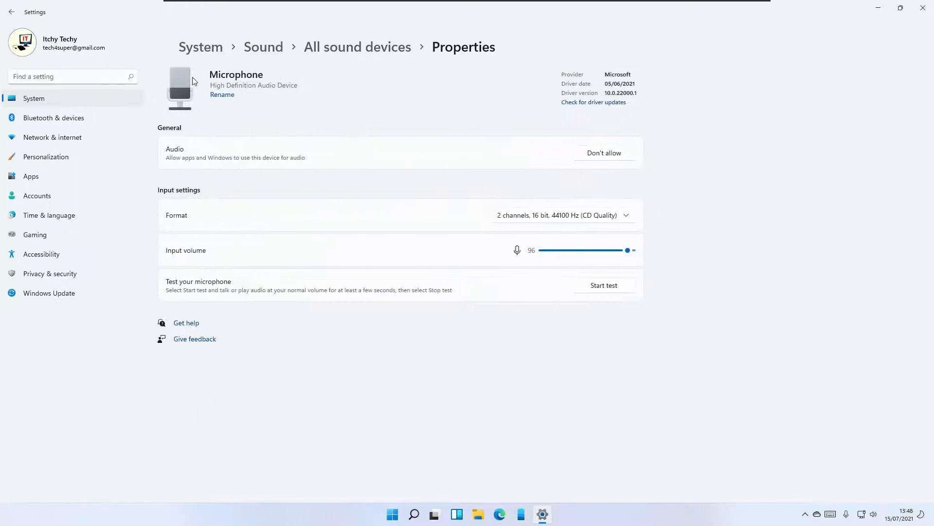
left_click(313, 55)
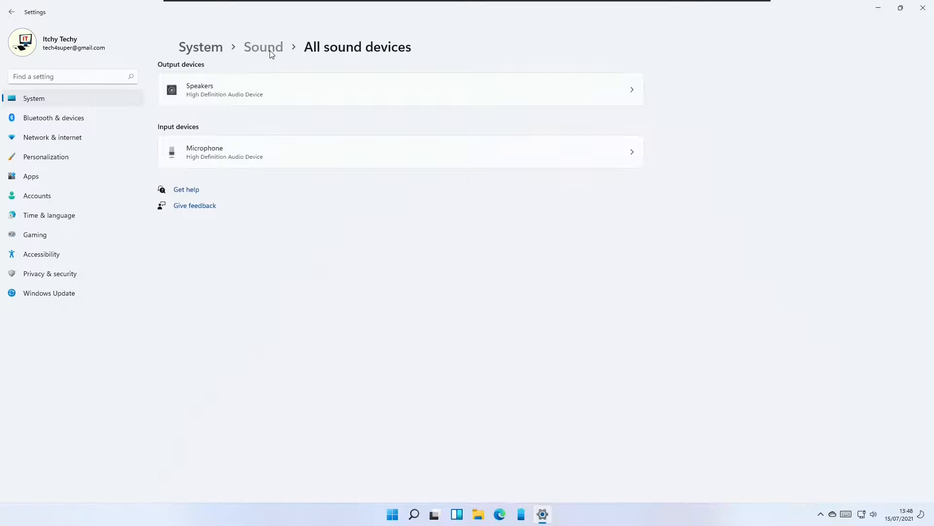
left_click(265, 49)
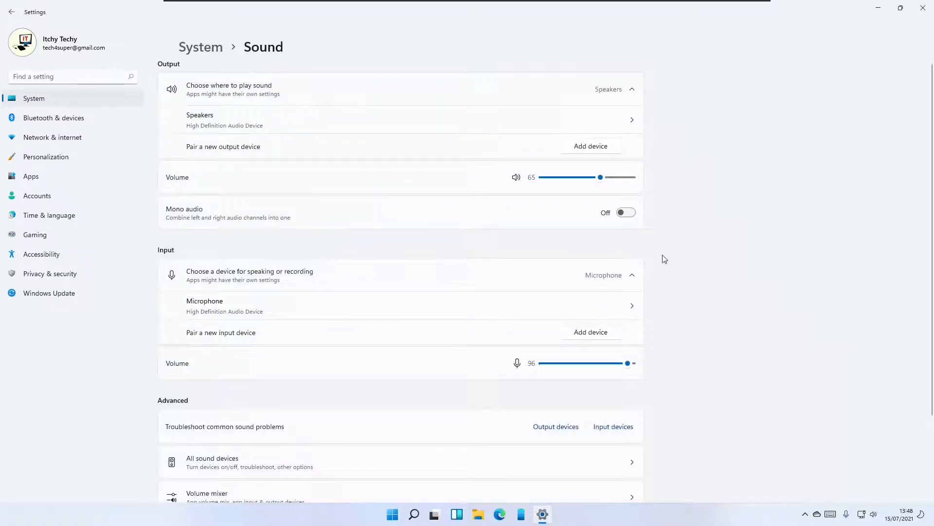
View the Volume mixer, then return to the System overview.
scroll(663, 256, "down", 2)
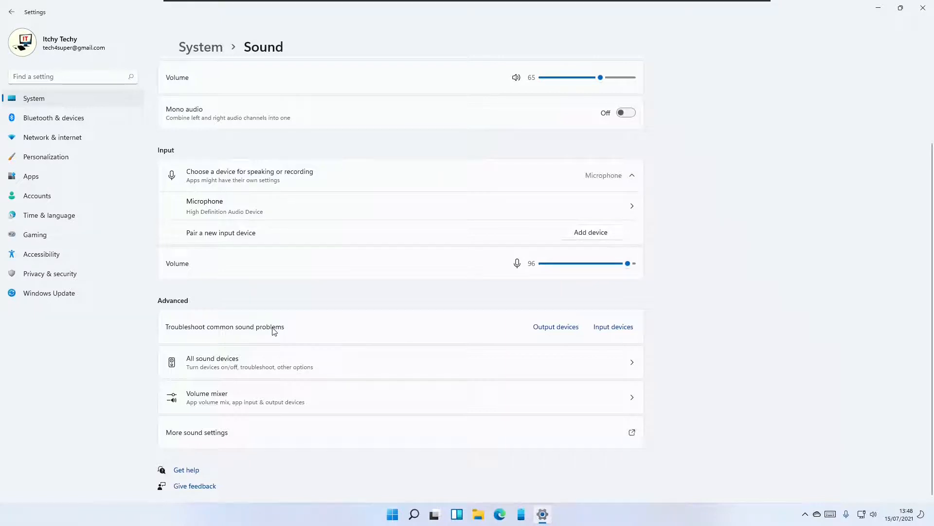
left_click(315, 358)
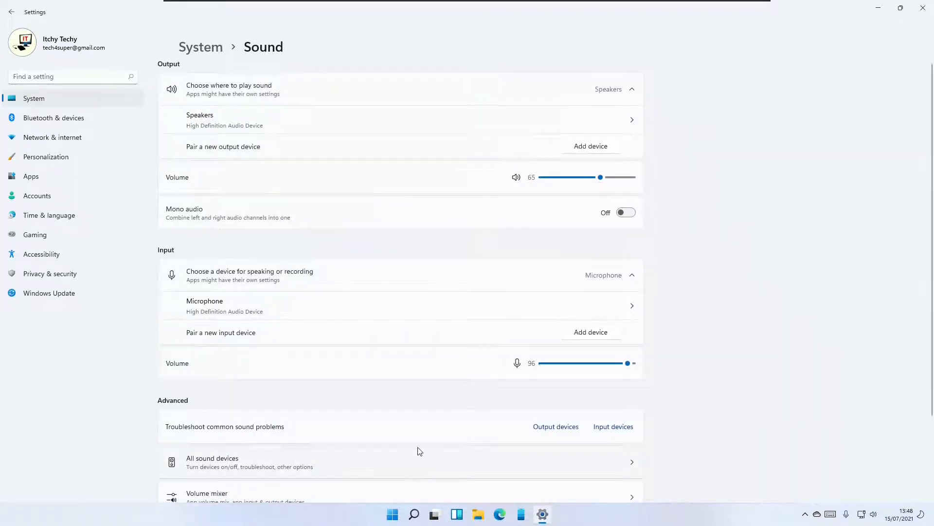
scroll(418, 448, "down", 3)
left_click(425, 397)
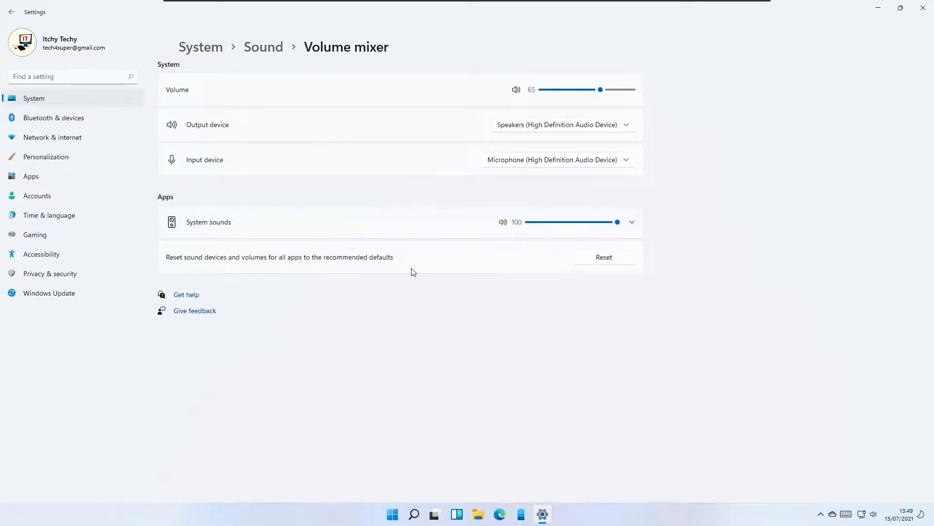
left_click(269, 56)
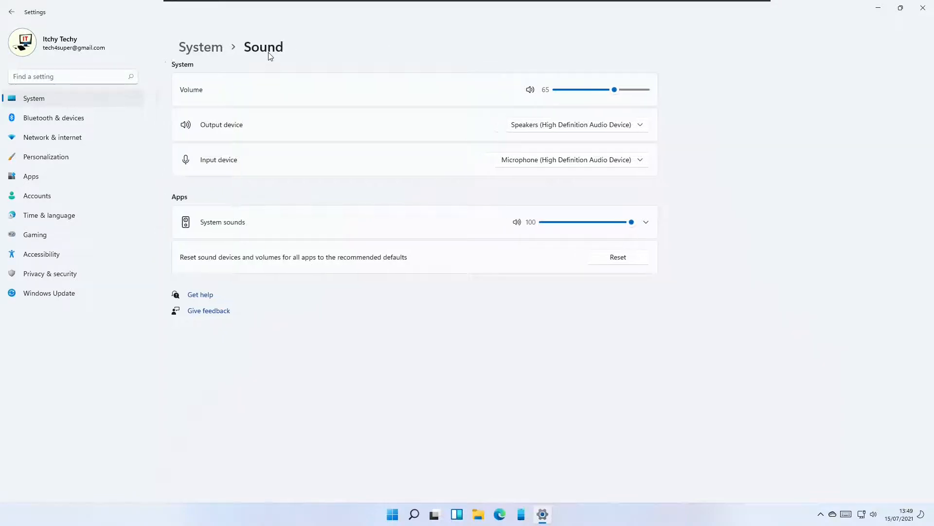
left_click(214, 51)
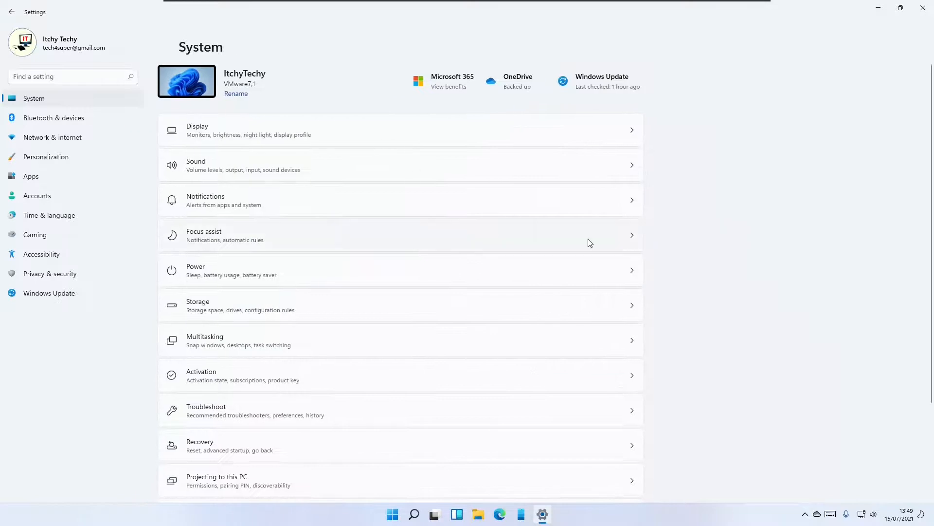
Open Notifications and toggle the master notifications switch off and back on.
left_click(512, 197)
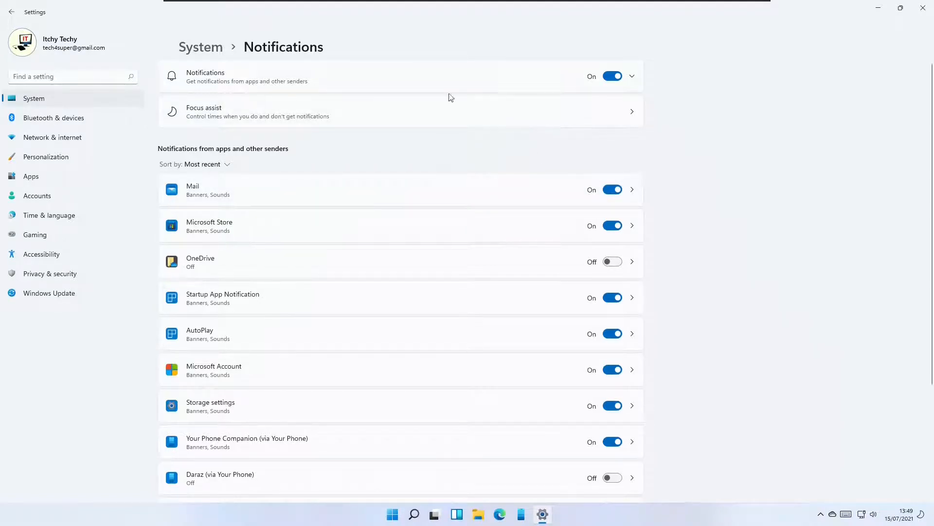
left_click(610, 76)
left_click(907, 512)
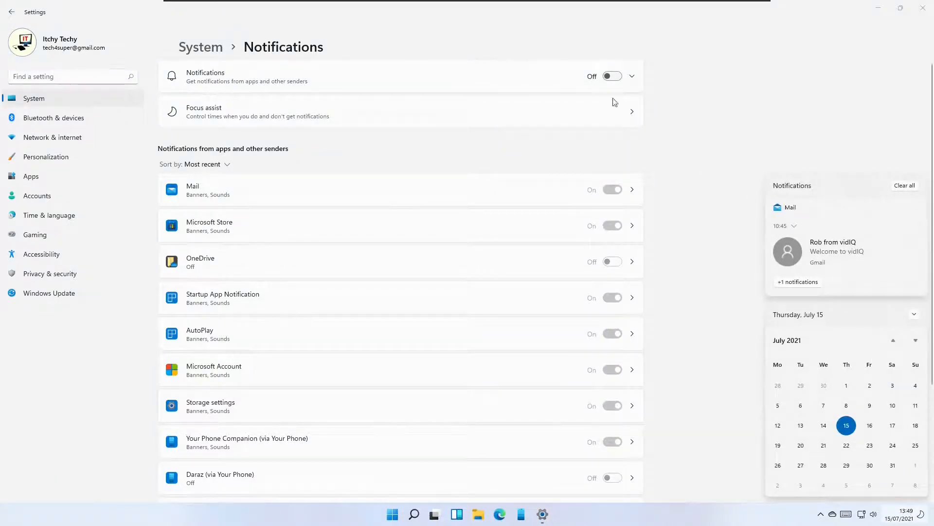
left_click(613, 78)
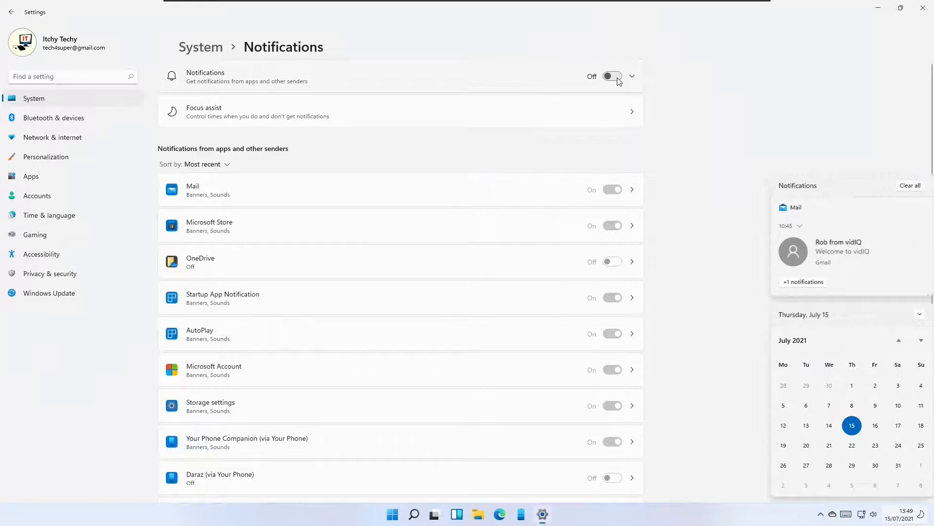
left_click(613, 76)
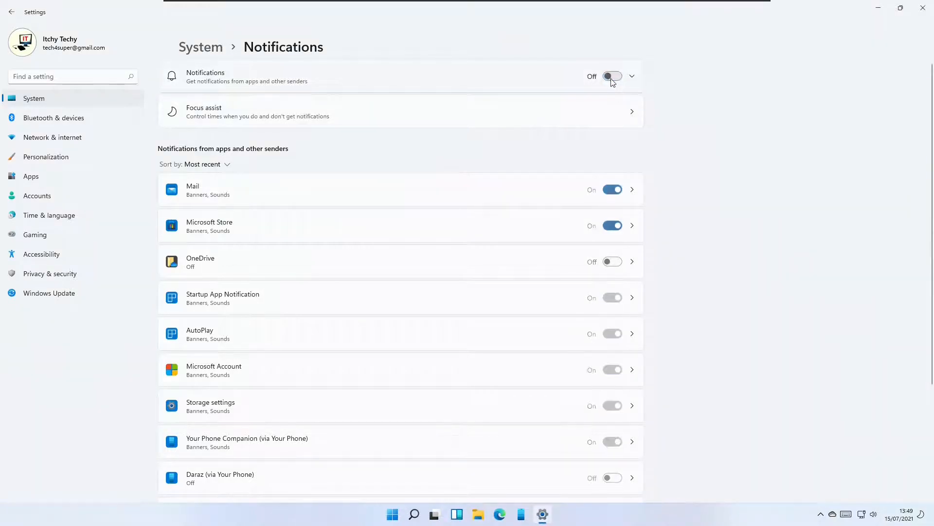
left_click(611, 76)
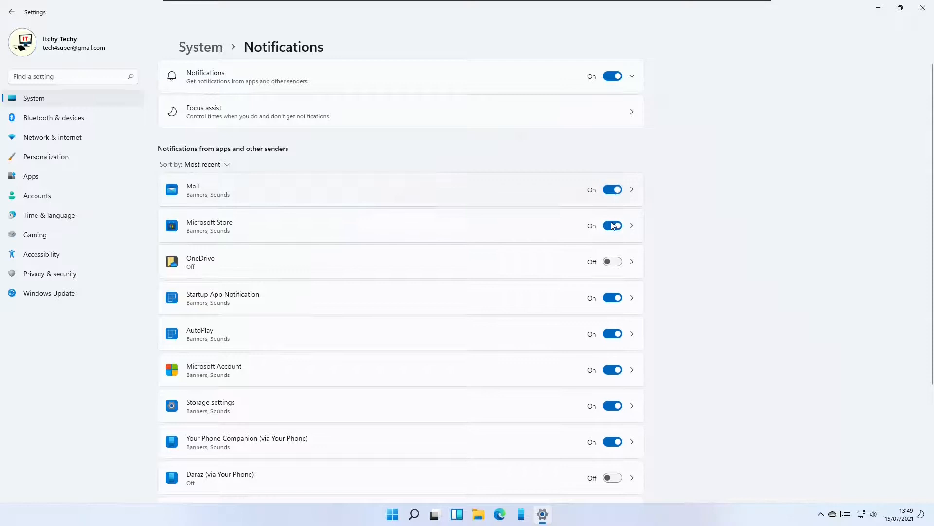
Flip the OneDrive, Mail and Microsoft Store notification toggles and restore them, leaving OneDrive off.
scroll(606, 253, "down", 1)
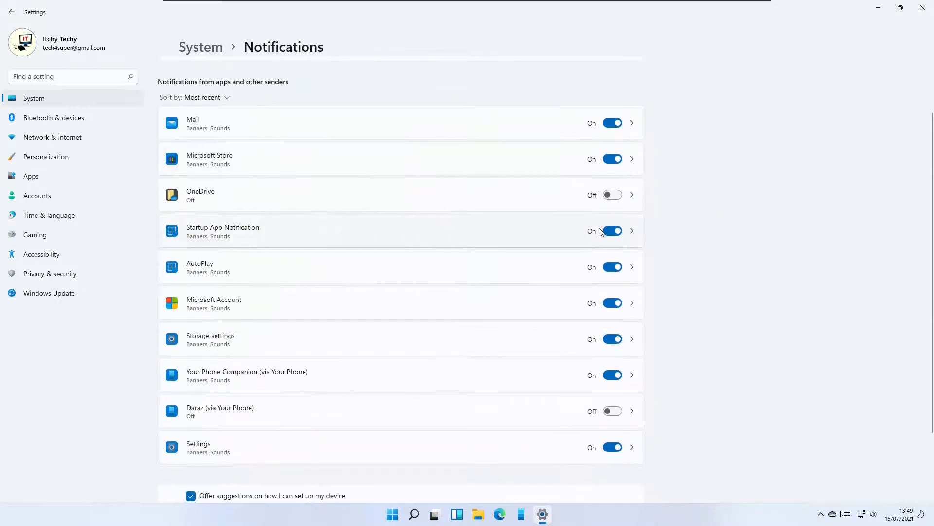
left_click(613, 195)
left_click(613, 195)
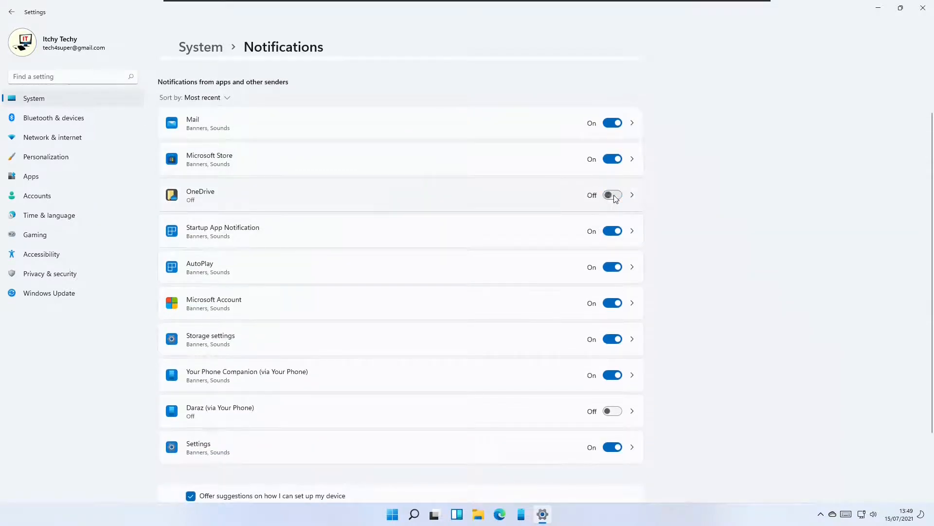
scroll(632, 226, "down", 2)
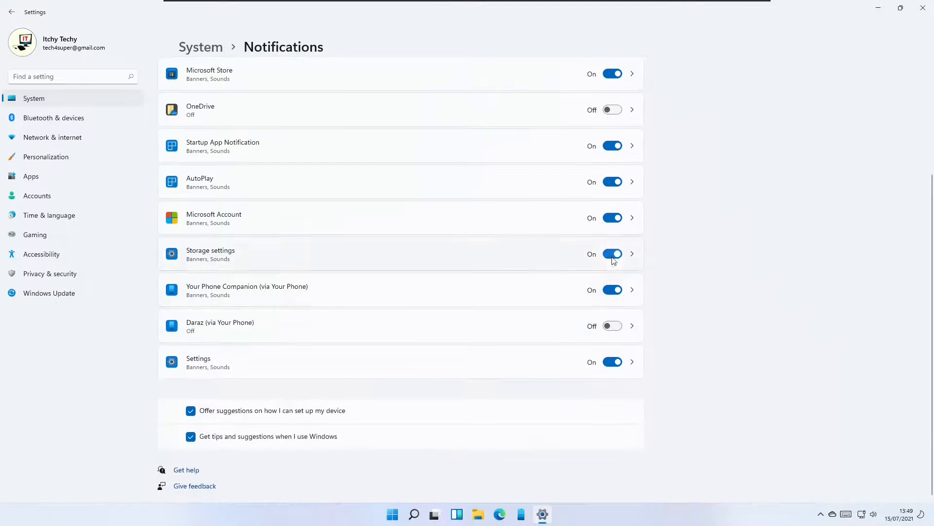
scroll(611, 256, "up", 3)
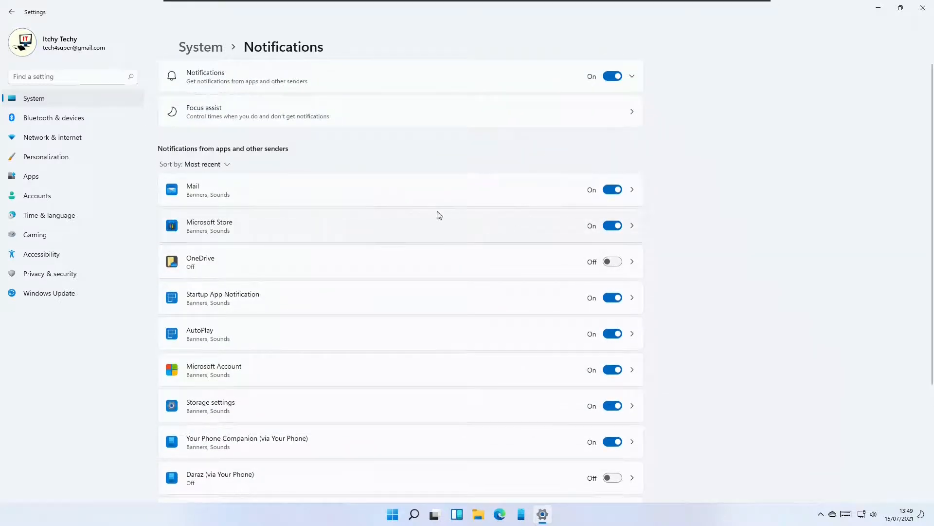
left_click(613, 191)
left_click(612, 225)
left_click(611, 191)
left_click(612, 225)
View Focus assist, still Priority only, twice, returning to the System overview with Alt+Left each time.
left_click(597, 120)
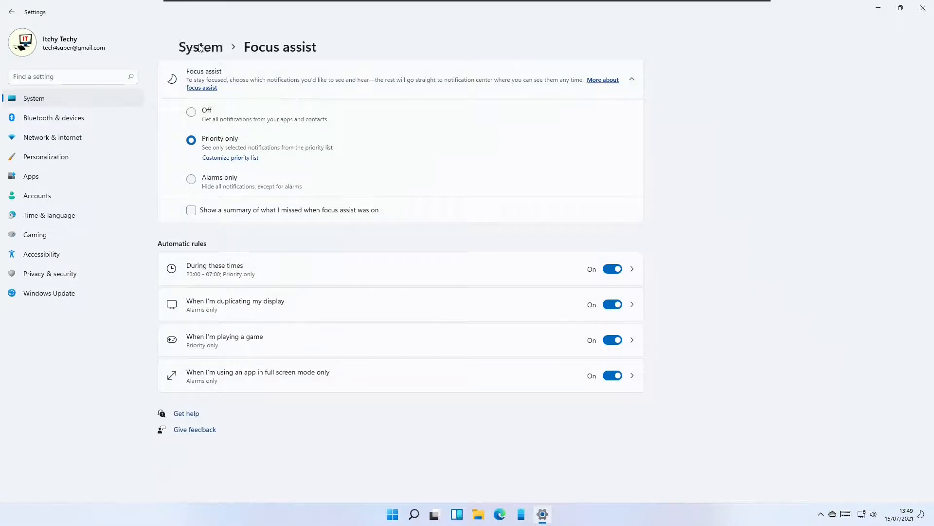
key("alt+Left")
scroll(736, 206, "down", 1)
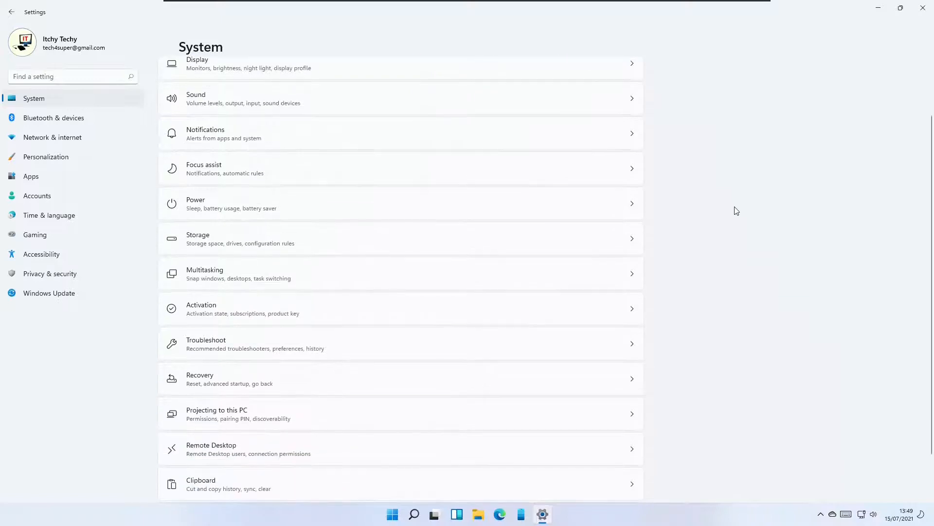
left_click(470, 174)
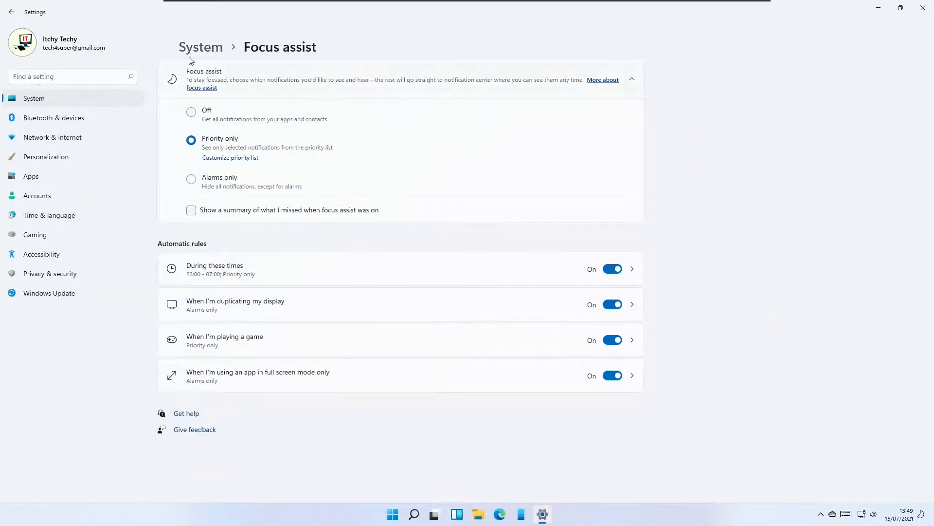
key("alt+Left")
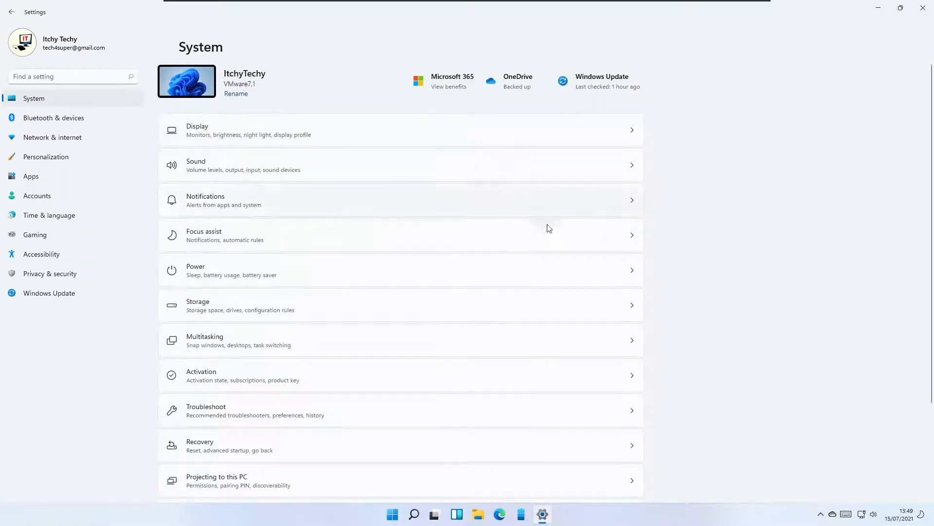
When plugged in, turn the screen off after 10 minutes and sleep after 25 minutes.
left_click(545, 271)
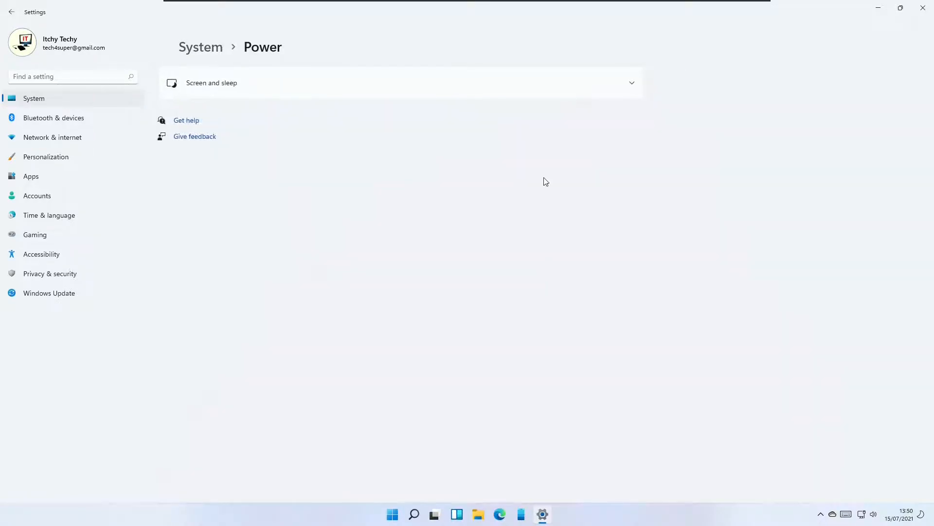
left_click(527, 78)
left_click(611, 115)
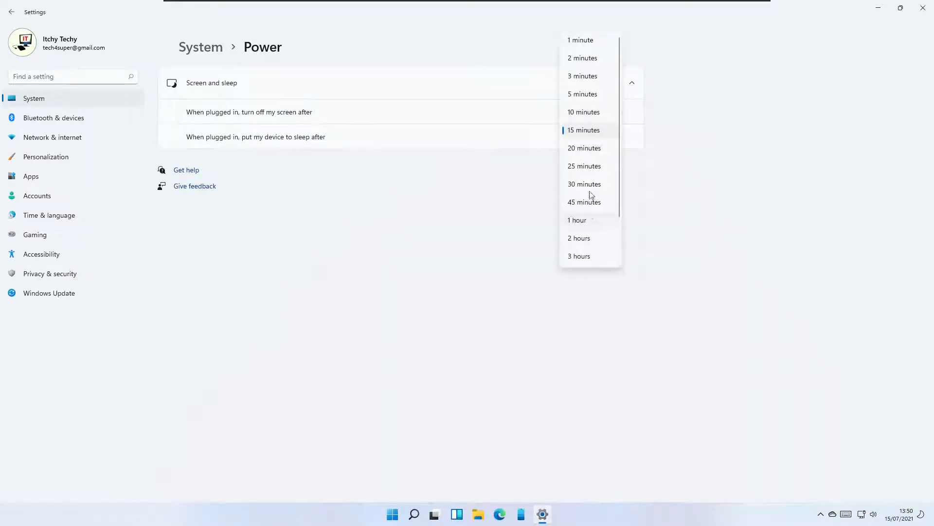
left_click(591, 113)
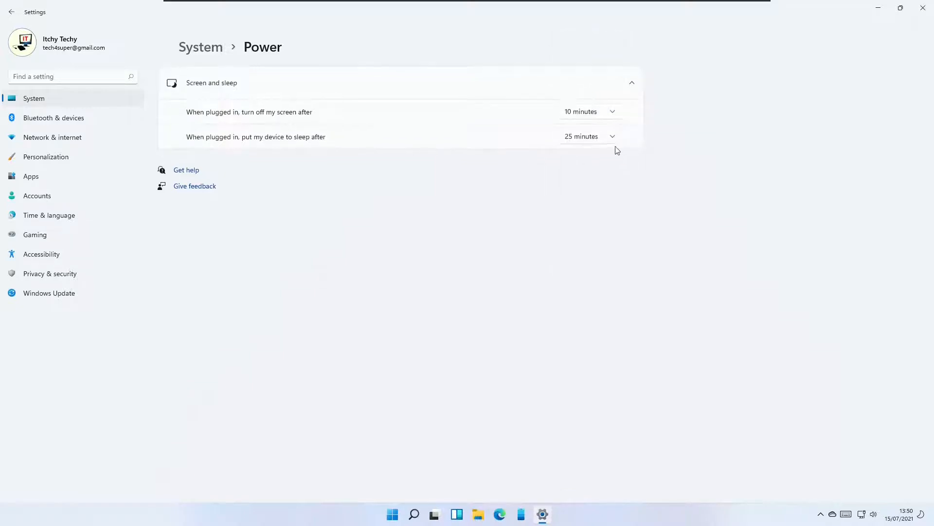
left_click(612, 136)
left_click(604, 154)
left_click(213, 49)
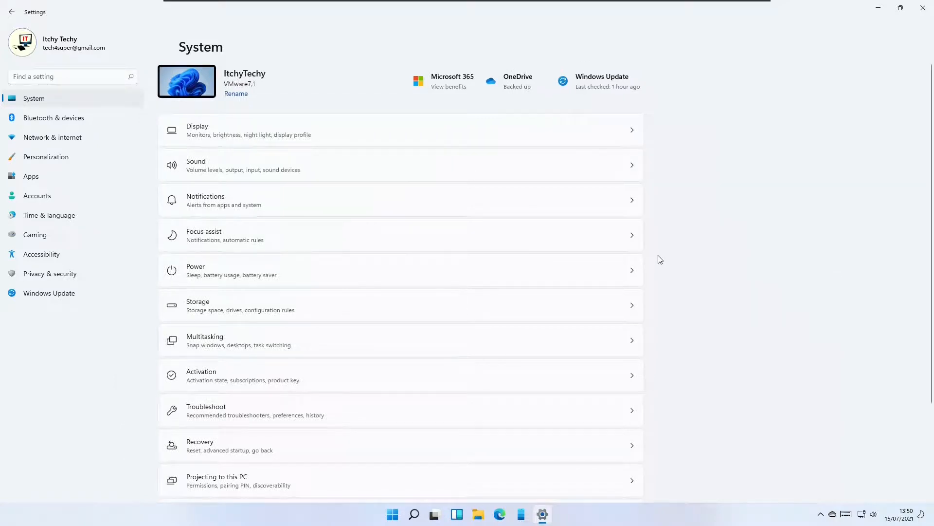
scroll(660, 260, "down", 3)
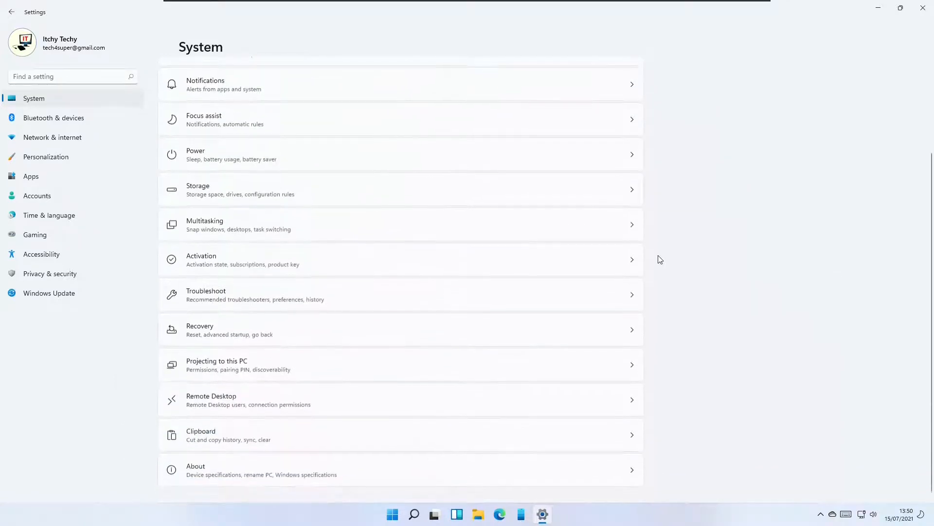
Open Storage, browse installed apps in Apps & features, then go back to Storage (20.0 GB used of 39.3 GB).
left_click(484, 194)
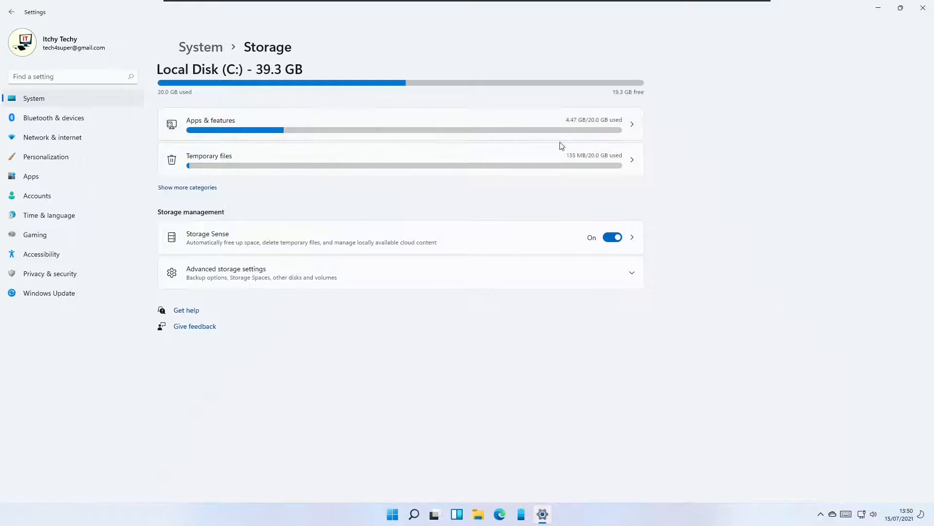
left_click(584, 130)
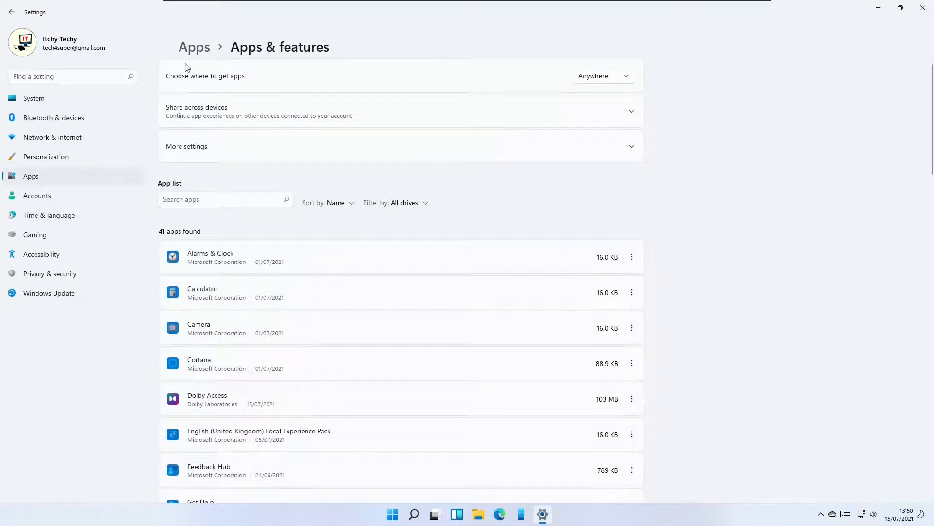
left_click(198, 52)
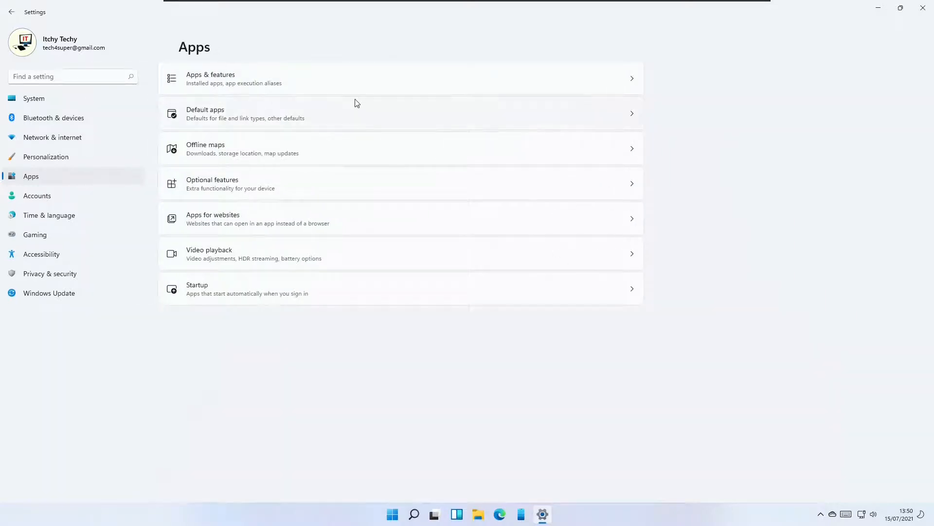
left_click(13, 13)
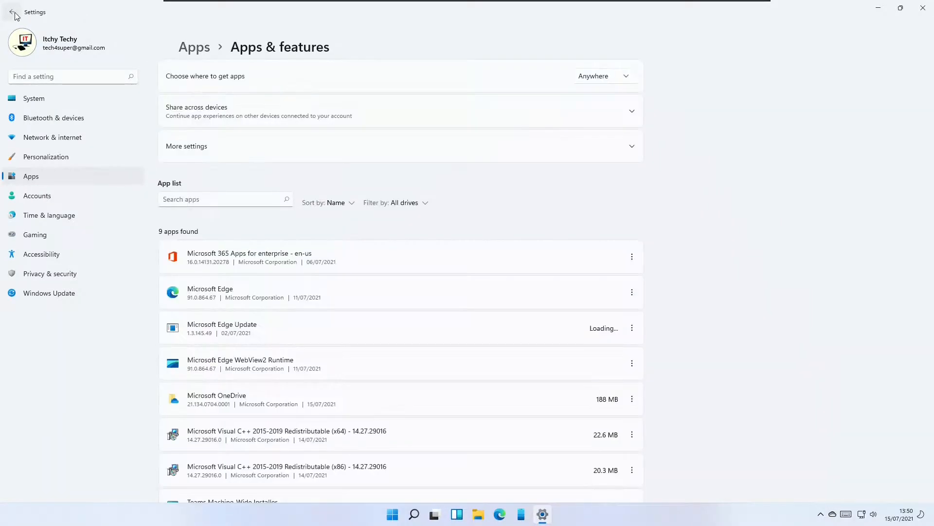
left_click(14, 13)
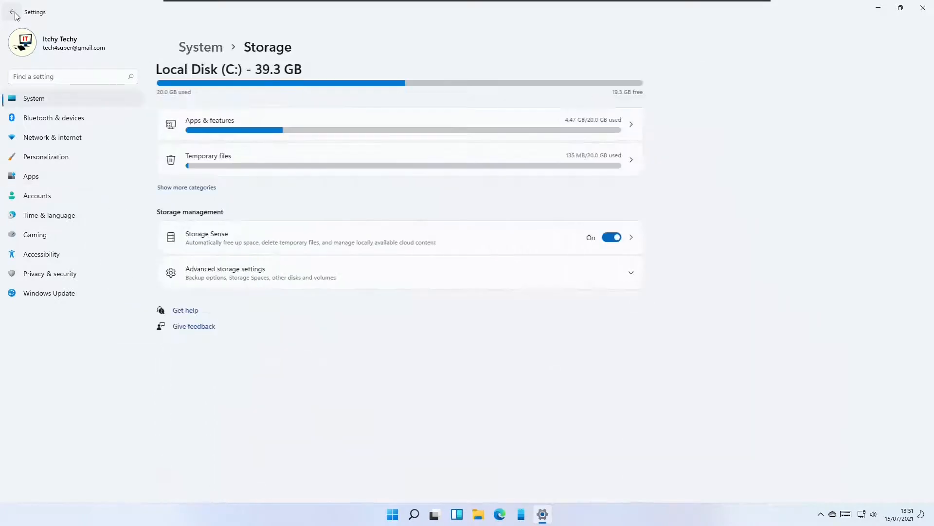
Remove the 306 MB of temporary files, leaving 19.9 GB used on Local Disk (C:).
left_click(489, 172)
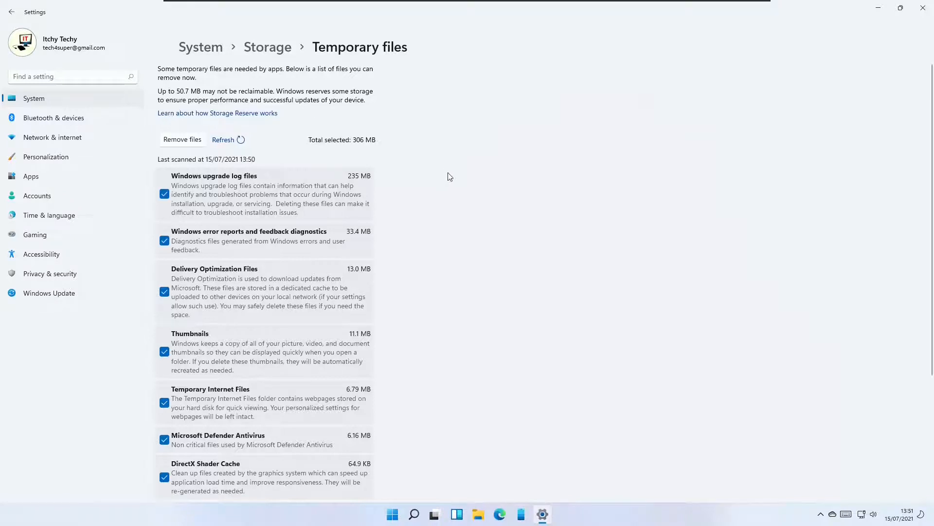
scroll(253, 187, "down", 5)
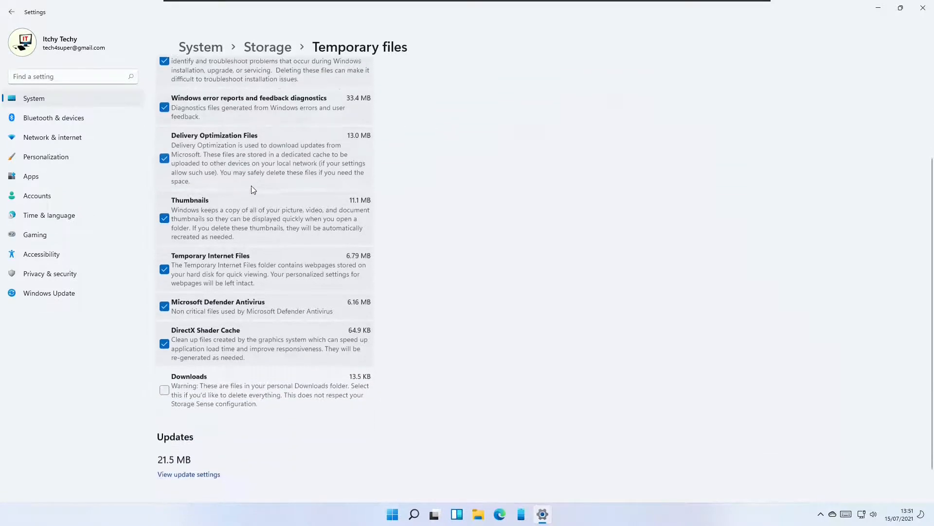
scroll(251, 186, "down", 2)
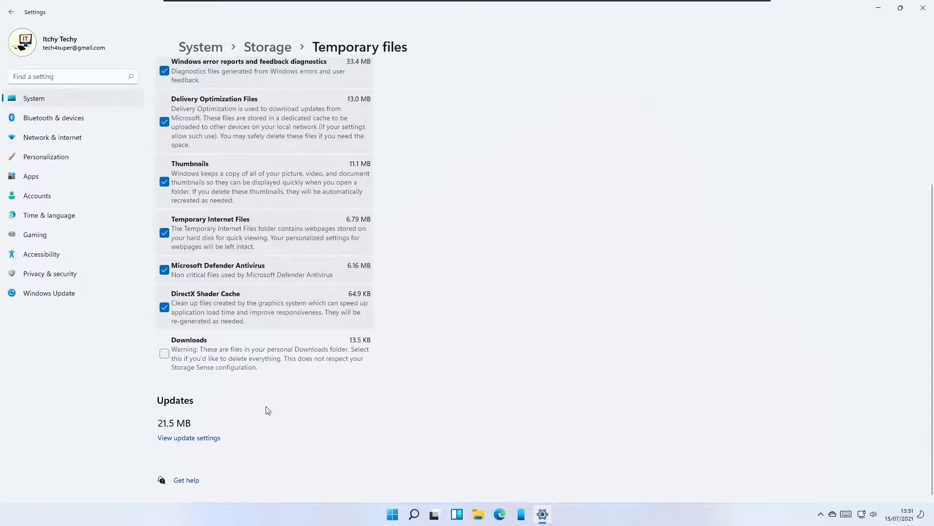
scroll(266, 409, "up", 6)
left_click(188, 143)
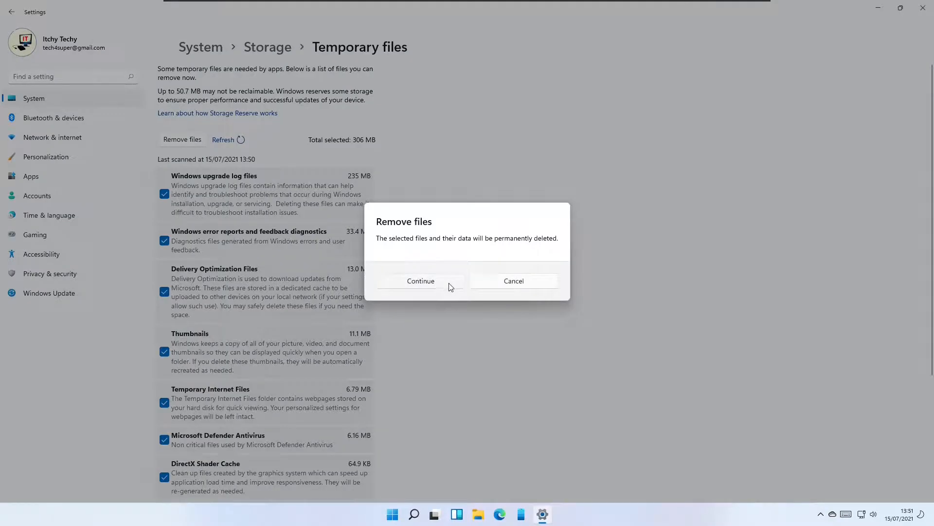
left_click(449, 284)
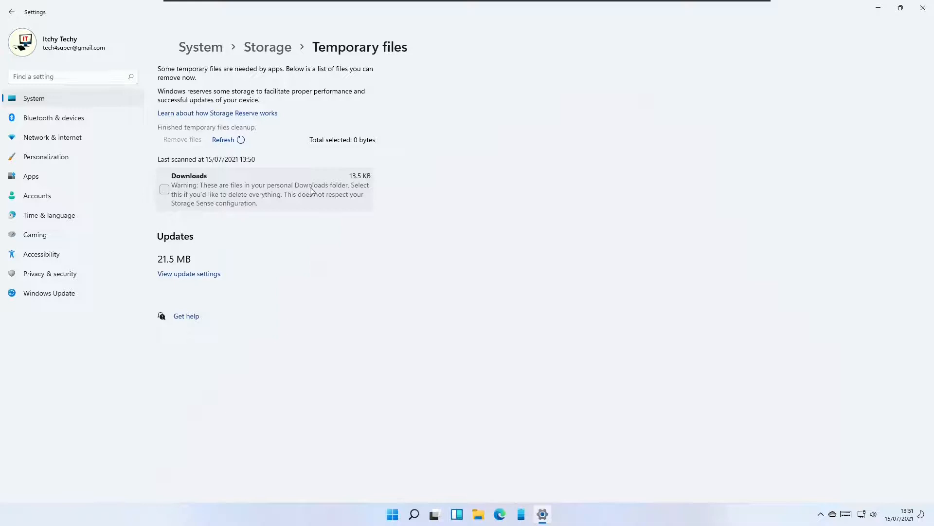
left_click(271, 49)
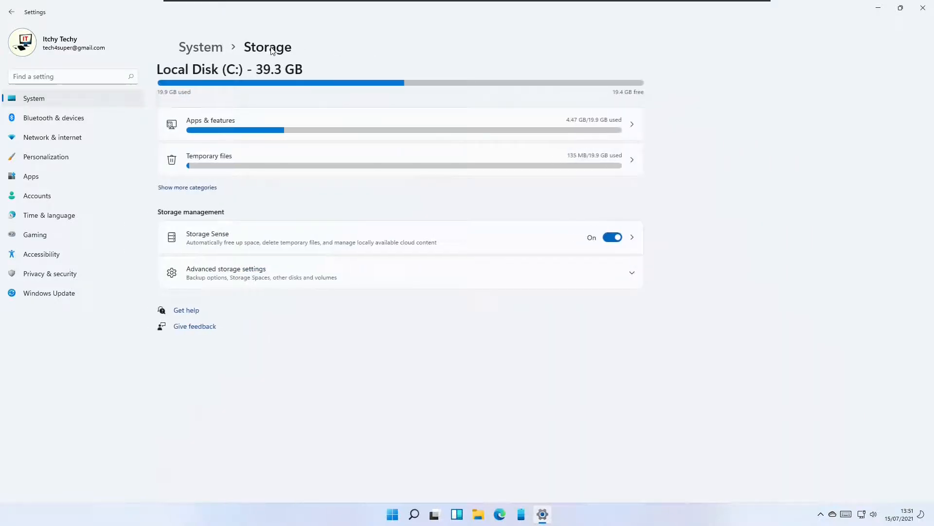
Set Storage Sense to run during low free disk space, keeping Recycle bin and Downloads cleanup at 60 days.
left_click(521, 246)
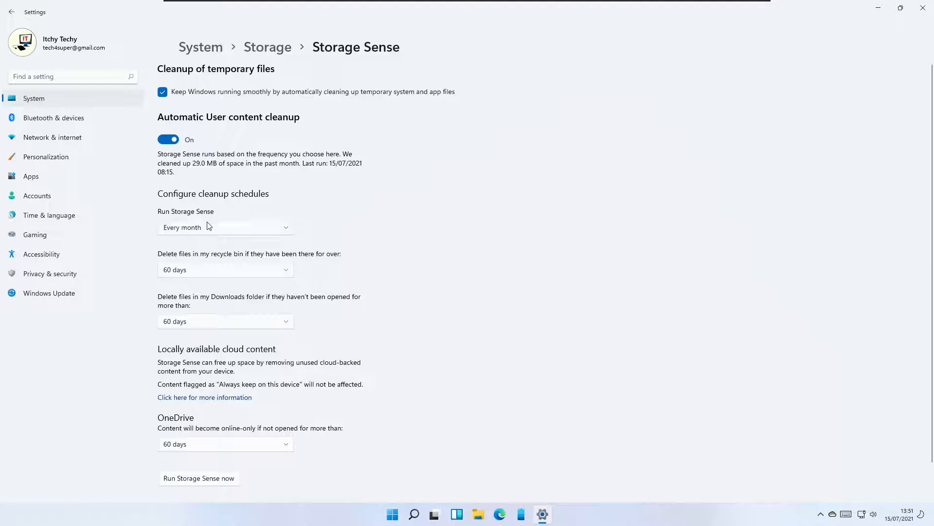
left_click(225, 227)
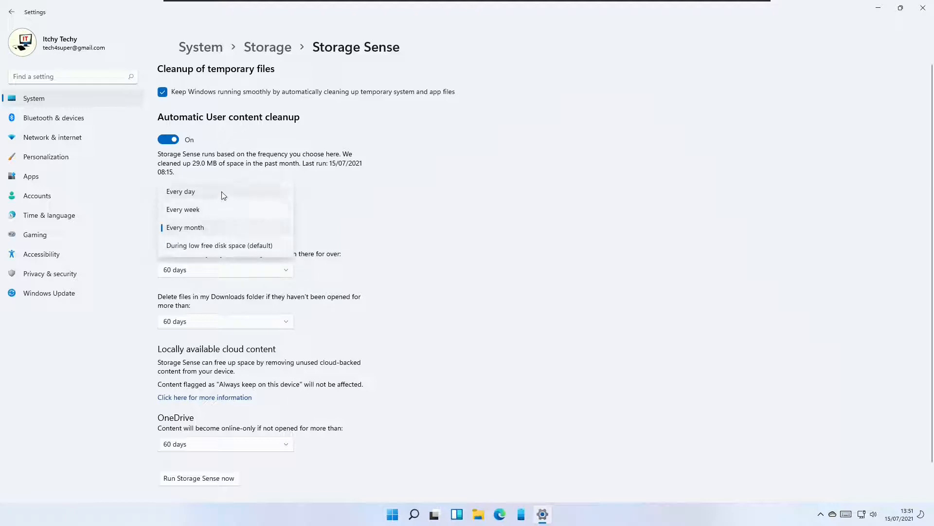
left_click(217, 243)
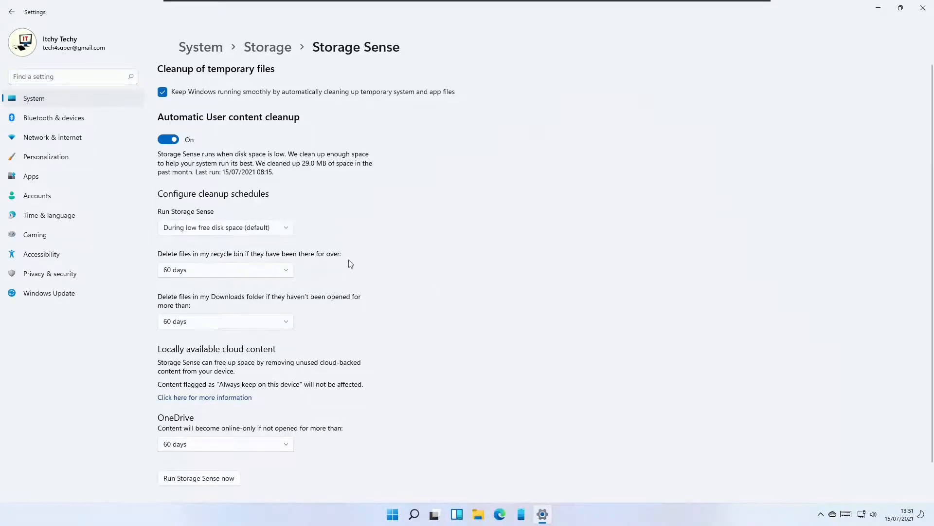
left_click(287, 271)
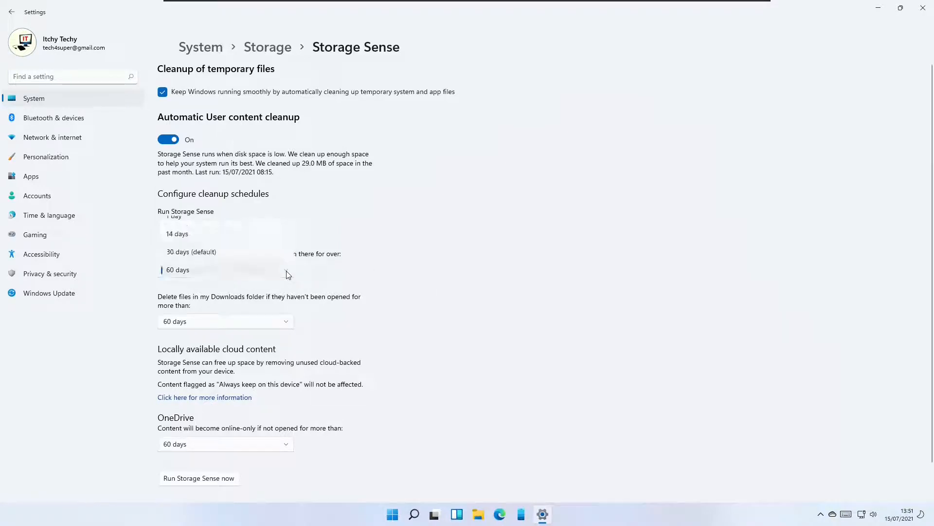
left_click(262, 271)
left_click(282, 323)
left_click(273, 324)
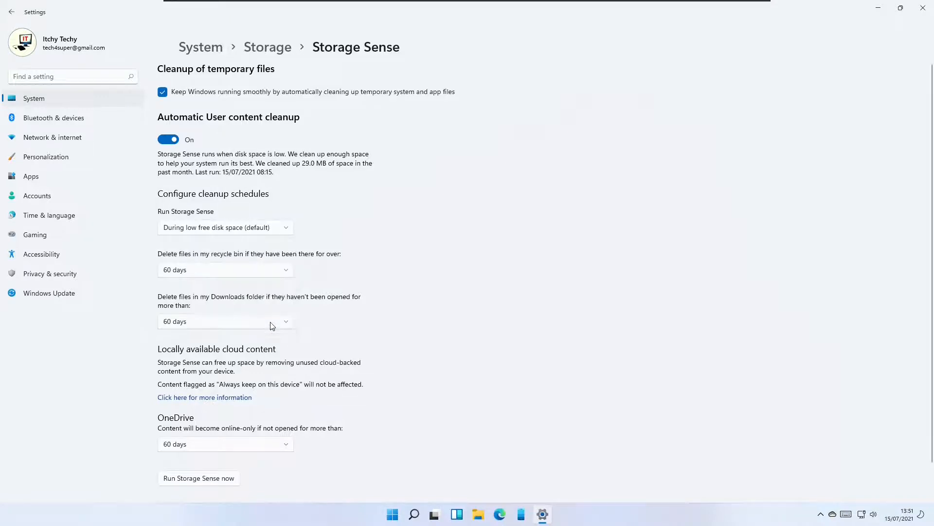
Keep OneDrive content local for 60 days and run Storage Sense now.
scroll(387, 339, "down", 1)
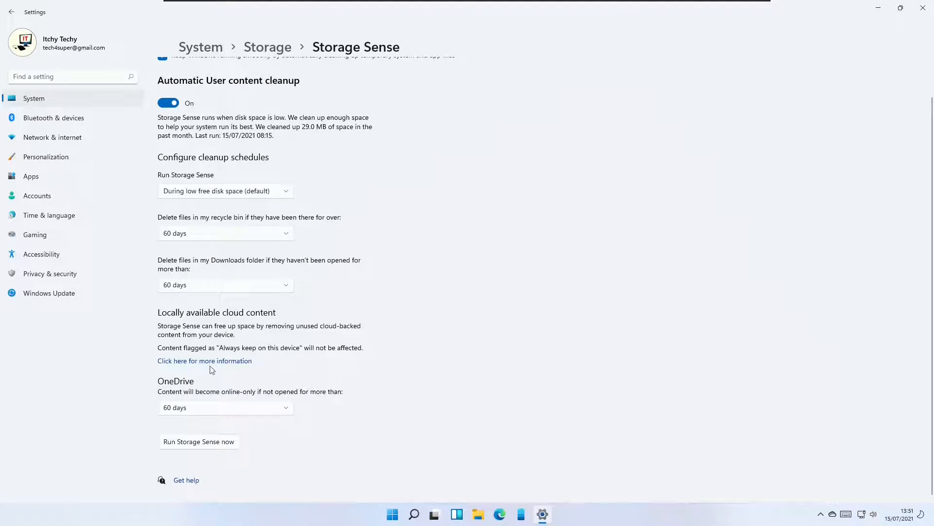
left_click(284, 411)
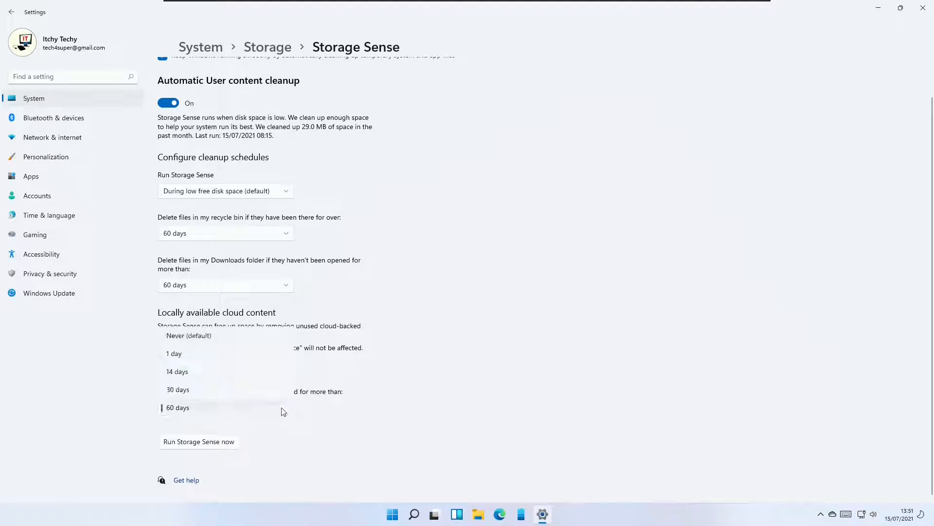
left_click(226, 409)
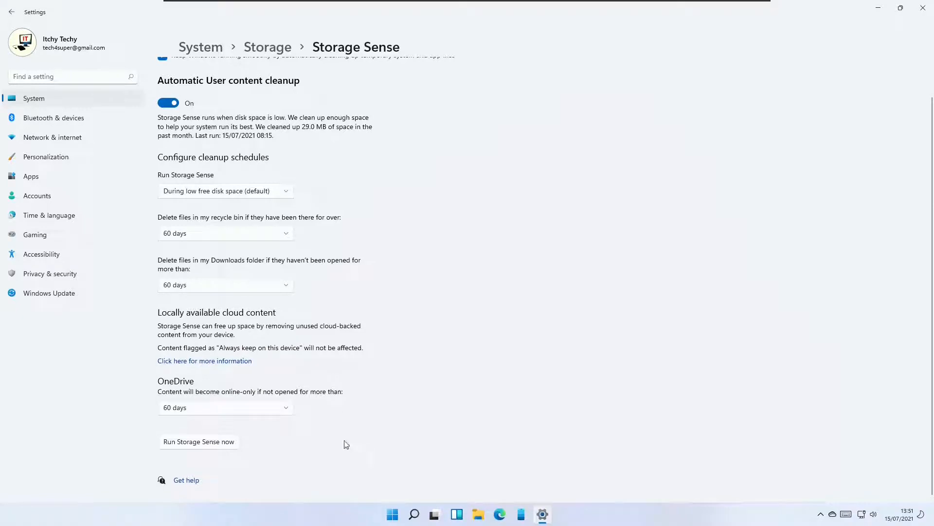
left_click(229, 442)
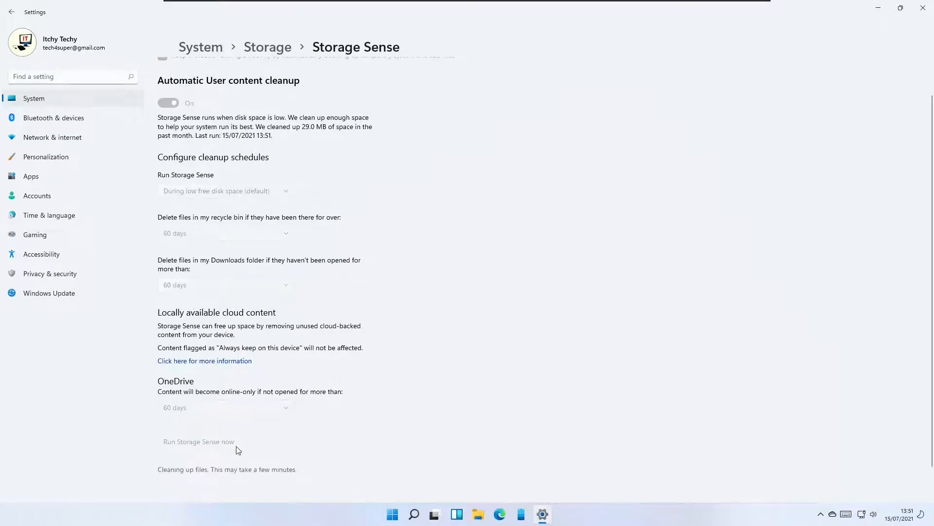
scroll(413, 335, "down", 2)
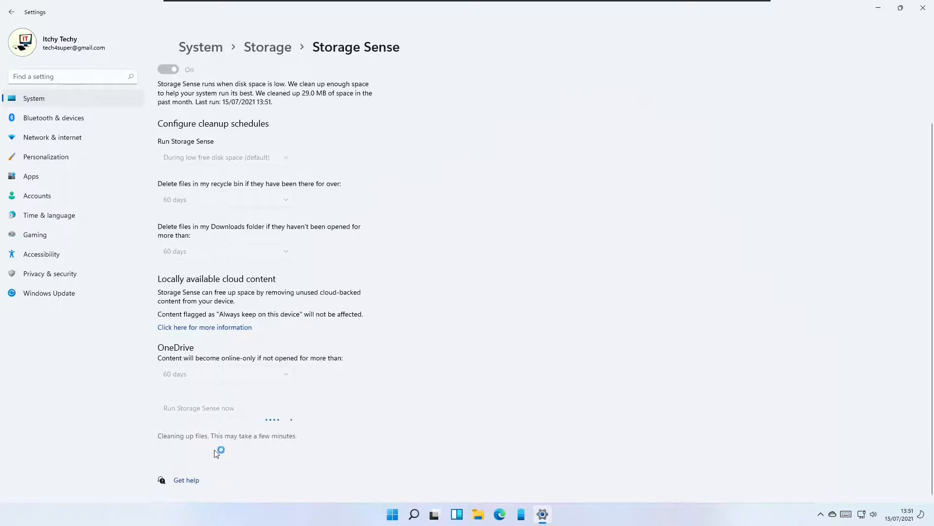
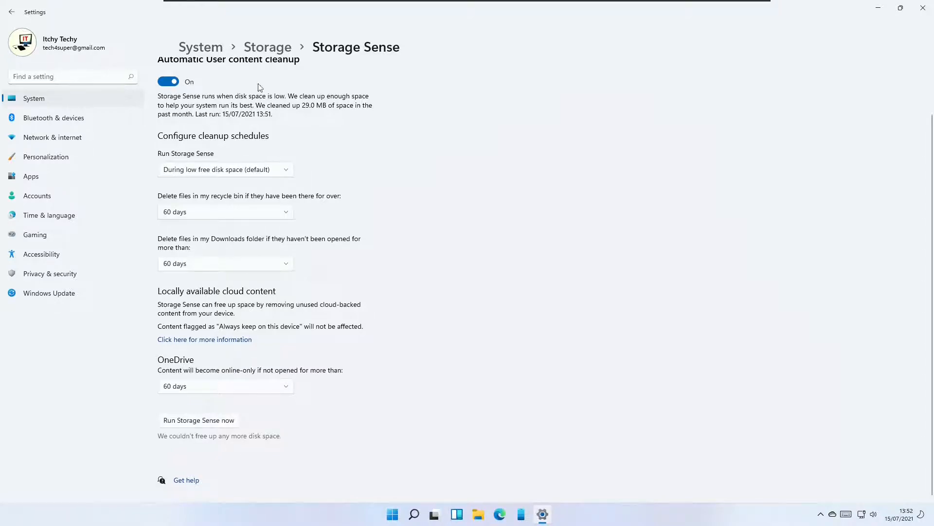
Leave Storage Sense through the Storage breadcrumb and return to the Local Disk (C:) overview.
left_click(262, 48)
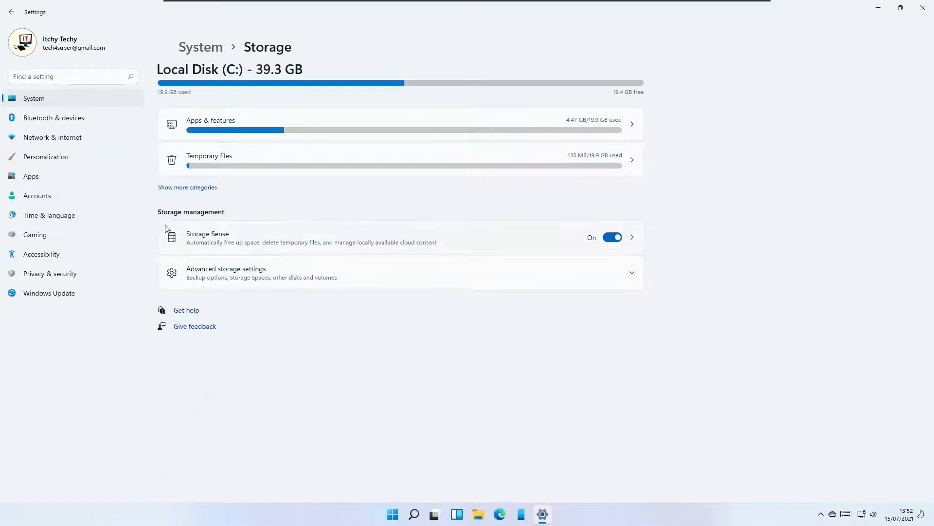
left_click(355, 277)
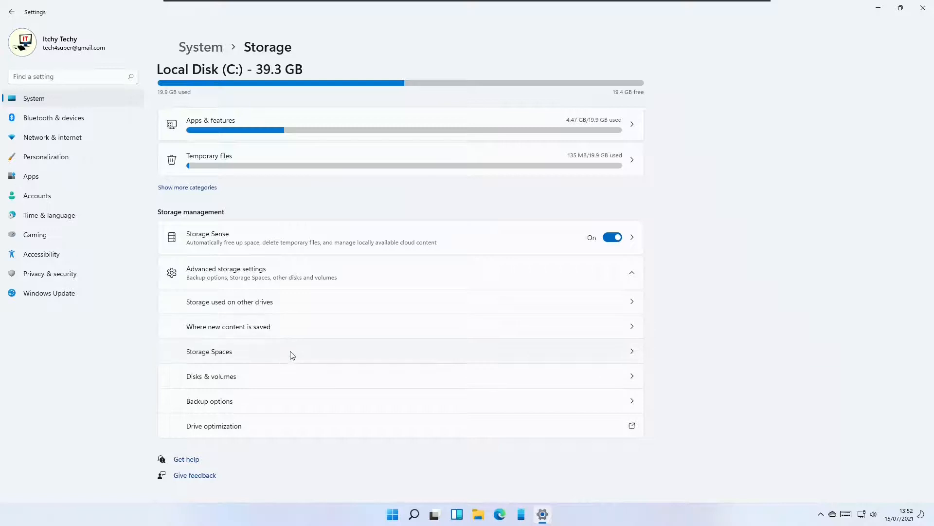
left_click(310, 313)
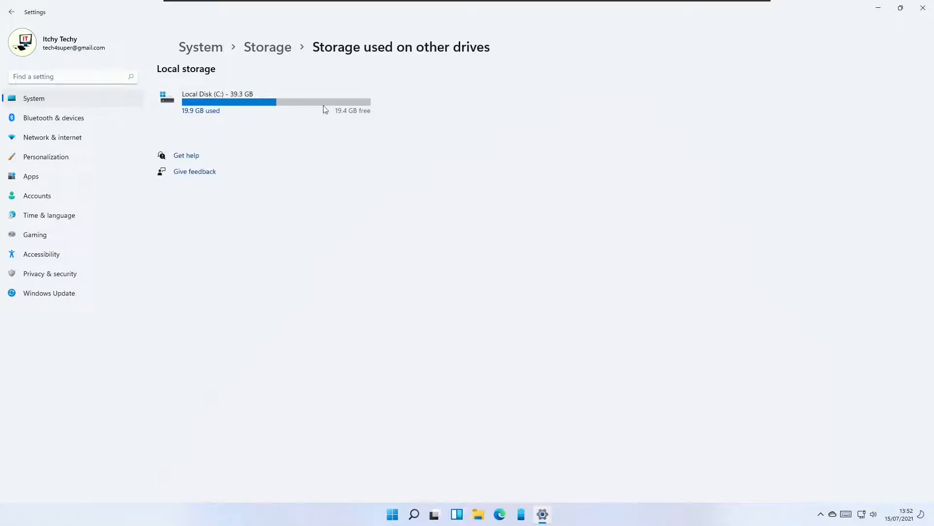
left_click(265, 107)
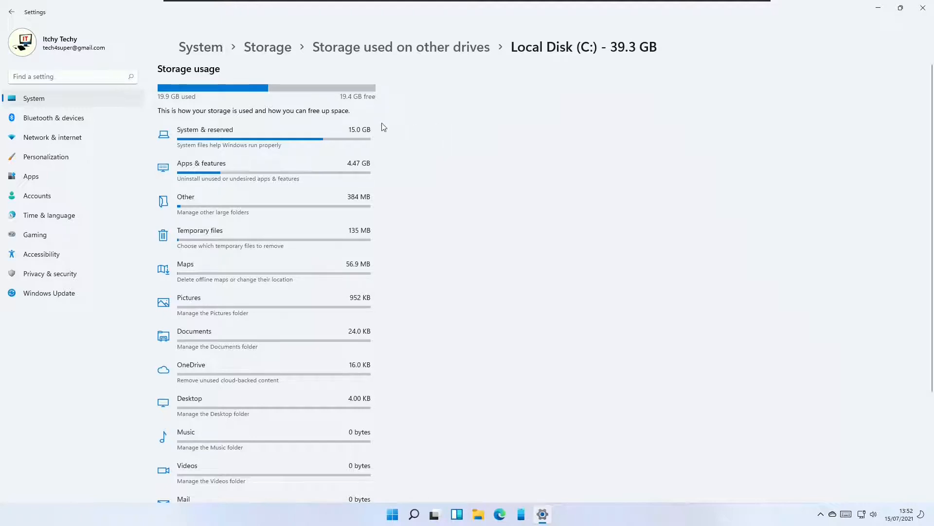
scroll(383, 253, "down", 3)
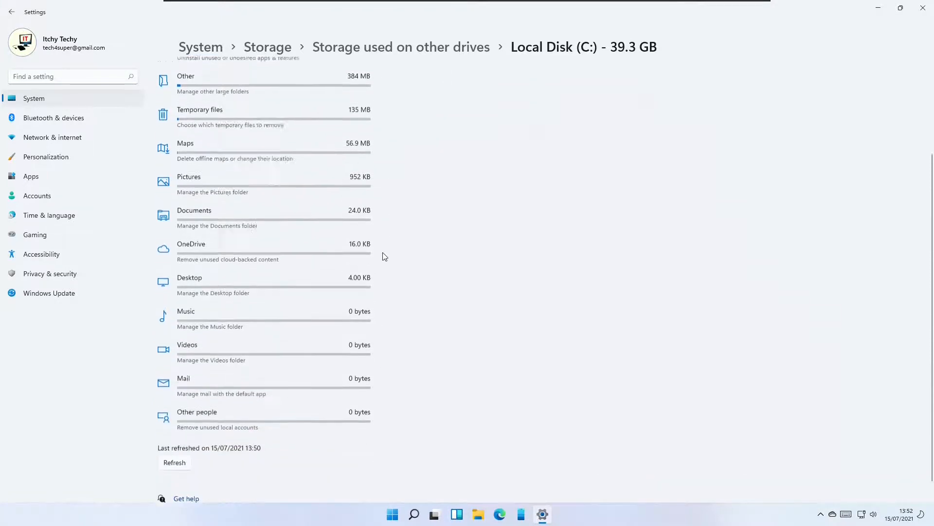
scroll(383, 252, "up", 3)
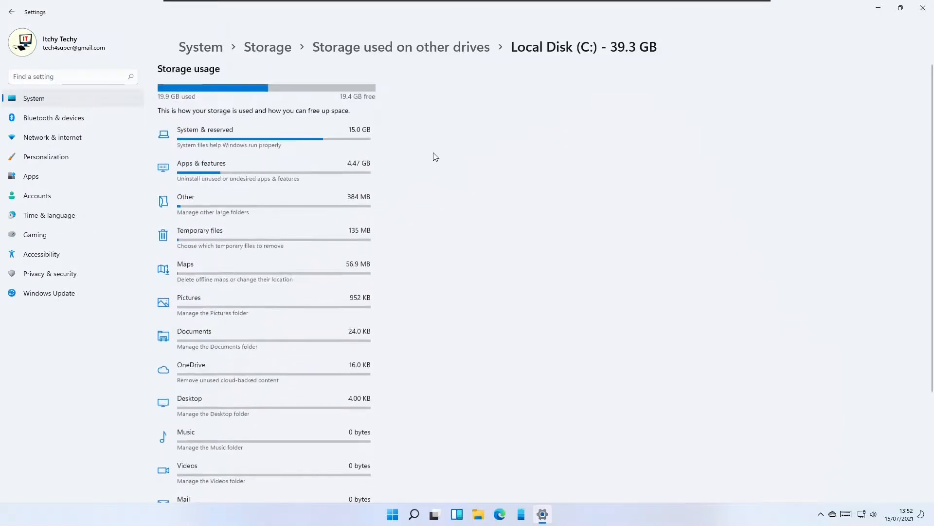
left_click(343, 147)
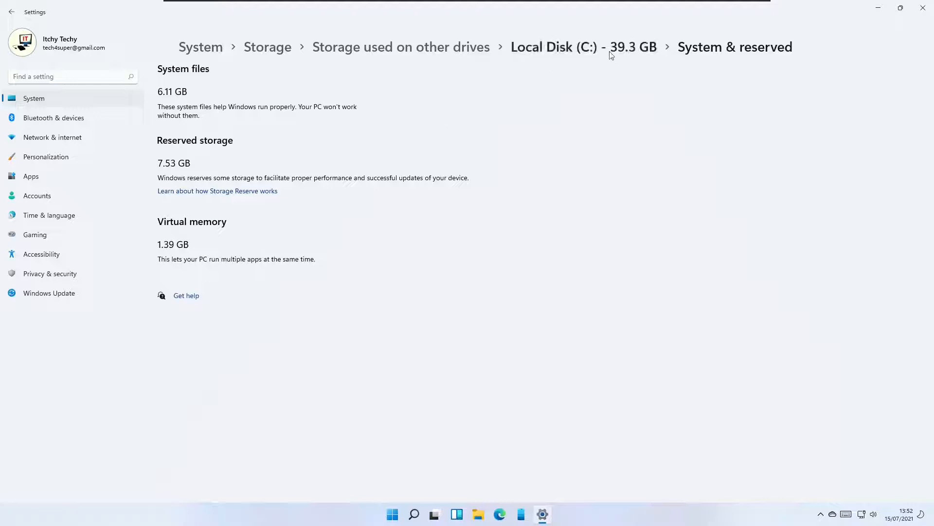
left_click(622, 52)
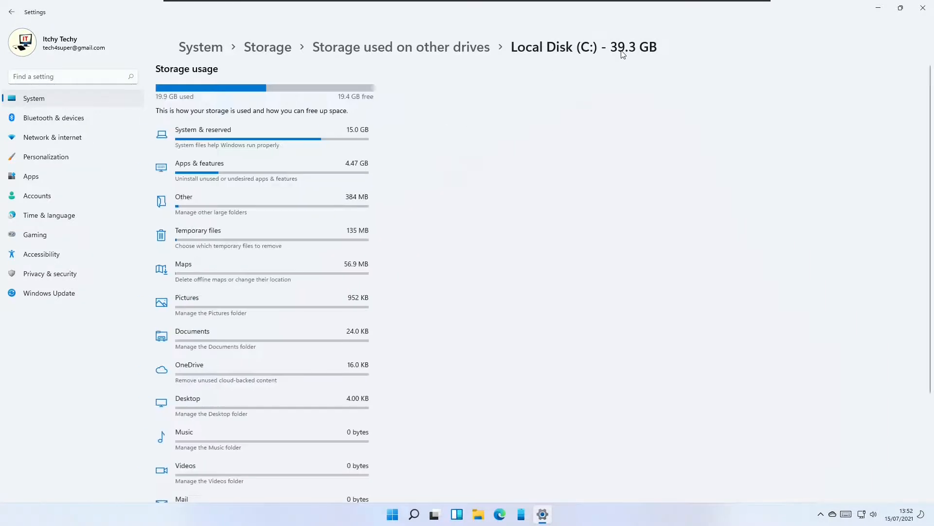
left_click(255, 173)
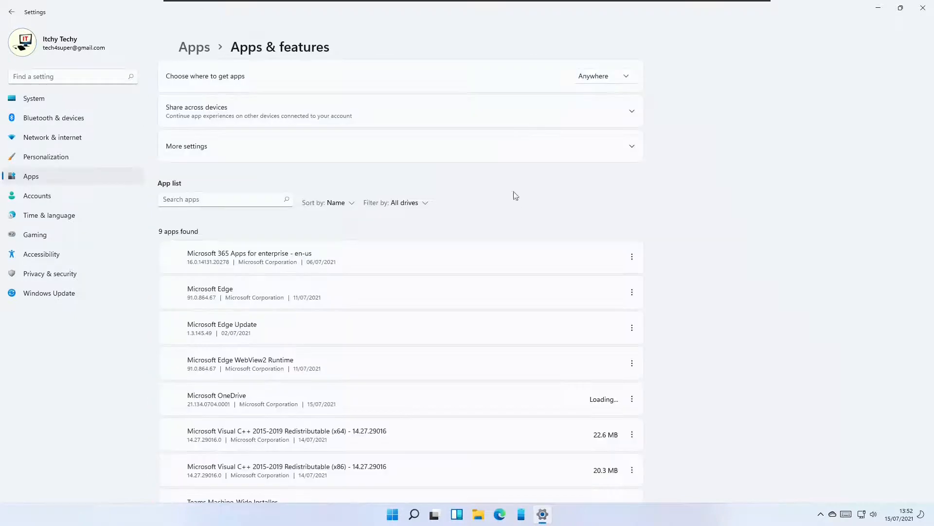
left_click(15, 13)
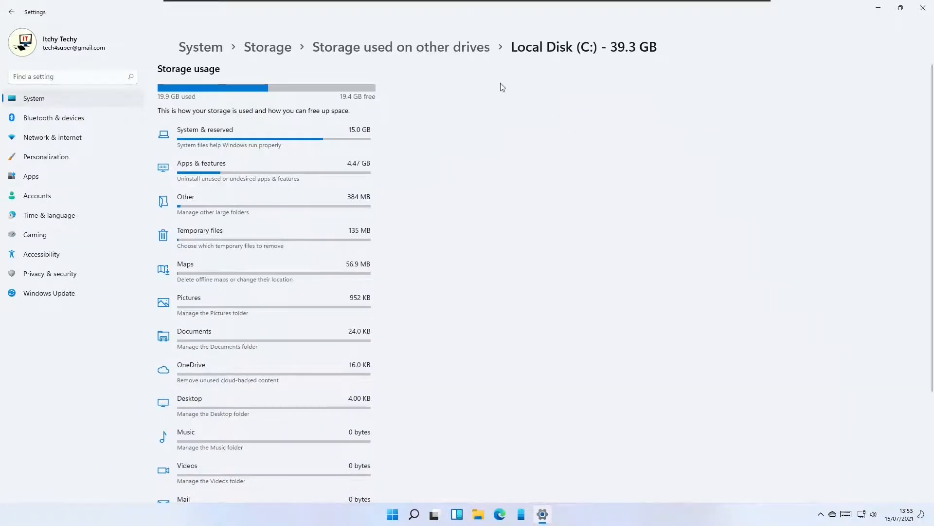
left_click(457, 51)
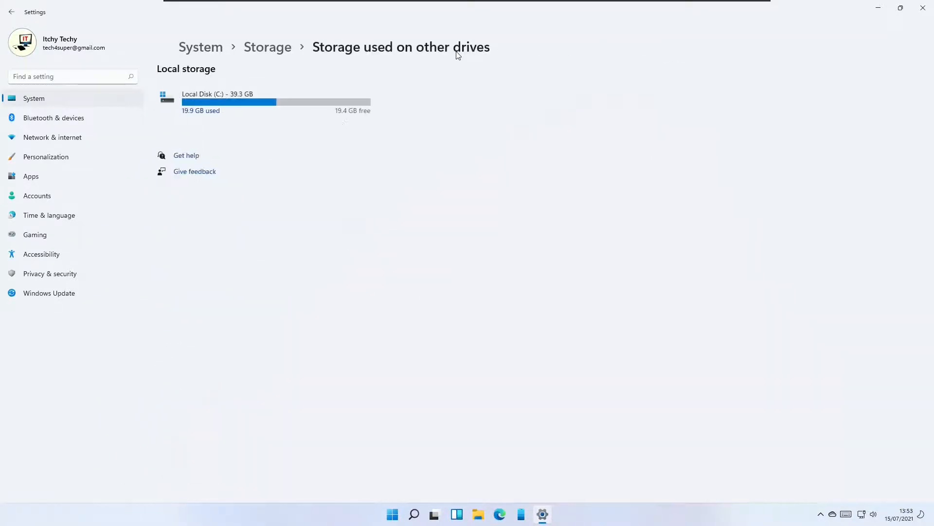
left_click(271, 55)
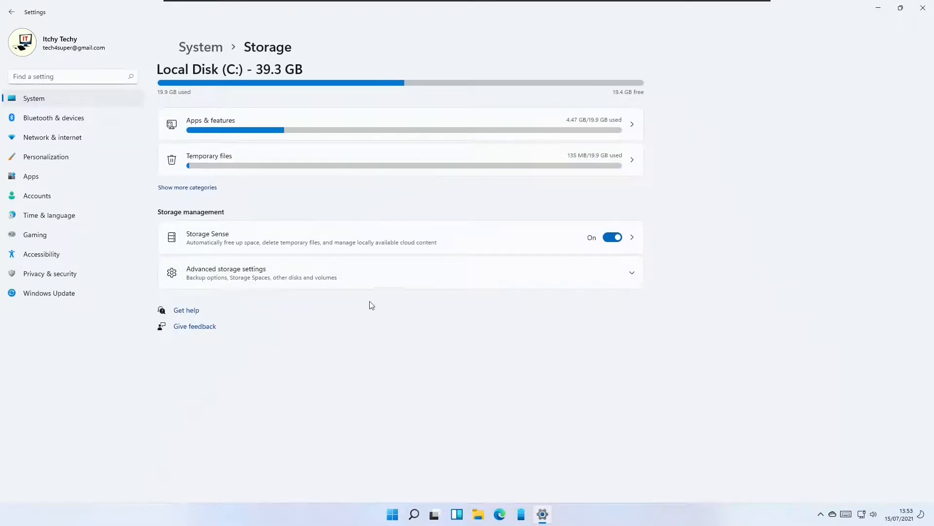
Expand Advanced storage settings and view where new content is saved, then return to Storage.
left_click(372, 287)
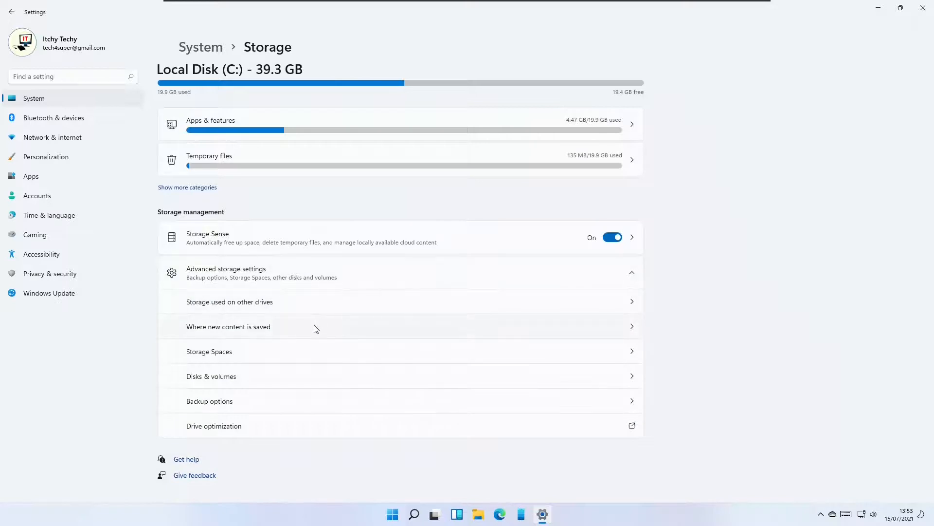
left_click(349, 328)
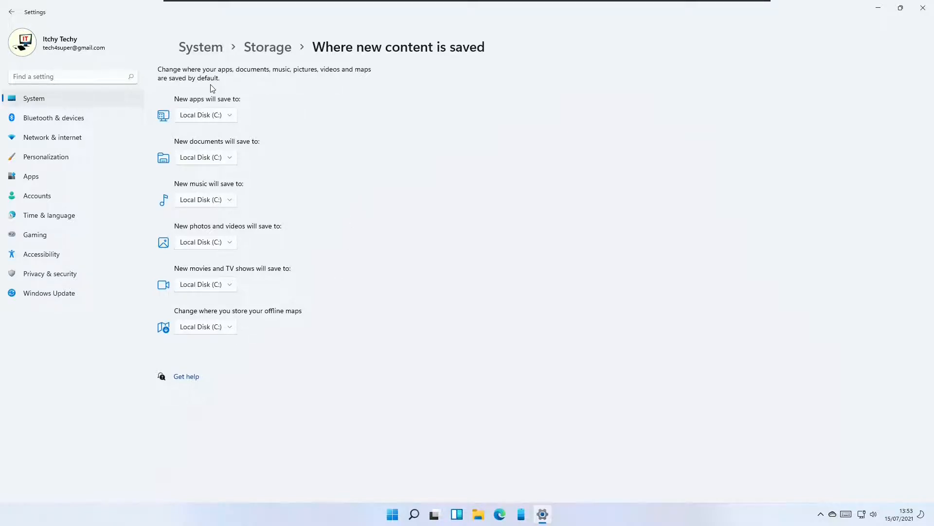
left_click(266, 48)
Start creating a new storage pool in Storage Spaces, then cancel it.
left_click(388, 265)
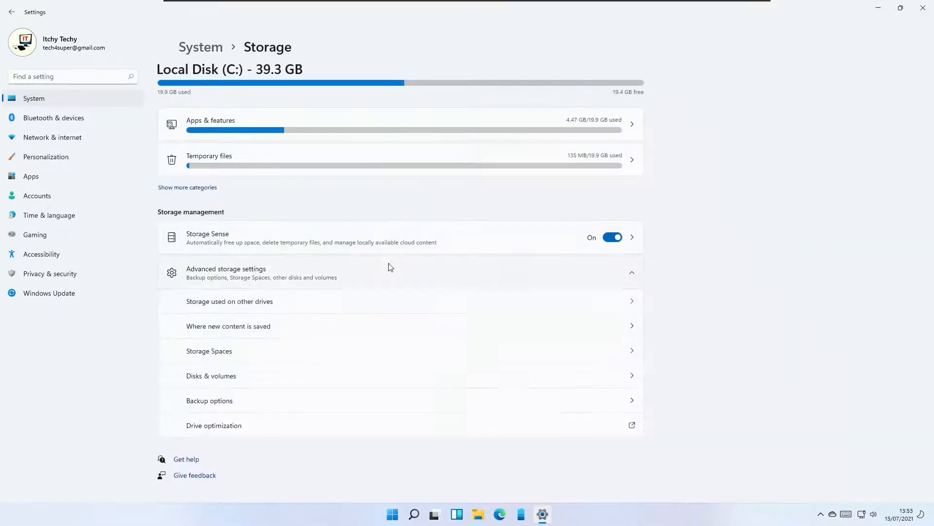
left_click(374, 350)
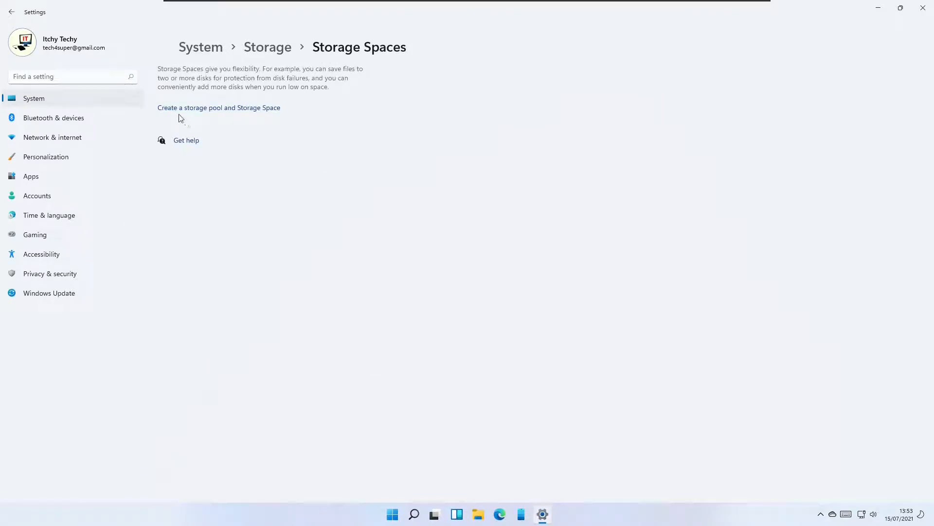
left_click(258, 108)
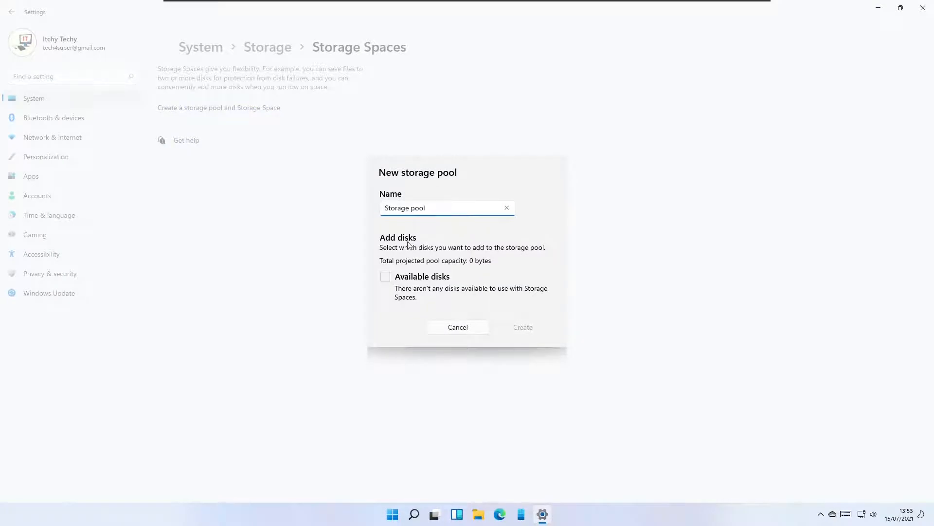
left_click(387, 279)
left_click(439, 330)
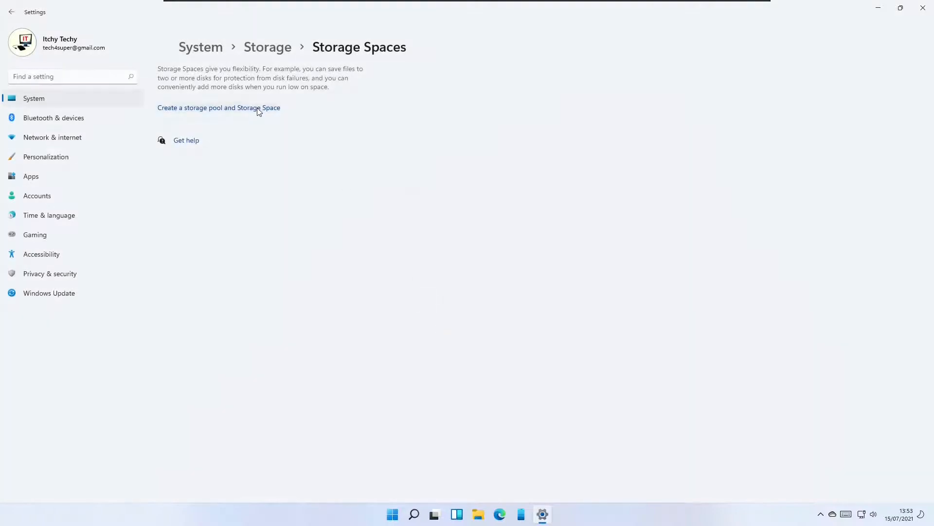
Open Disks & volumes from Advanced storage settings on the Storage page.
left_click(266, 49)
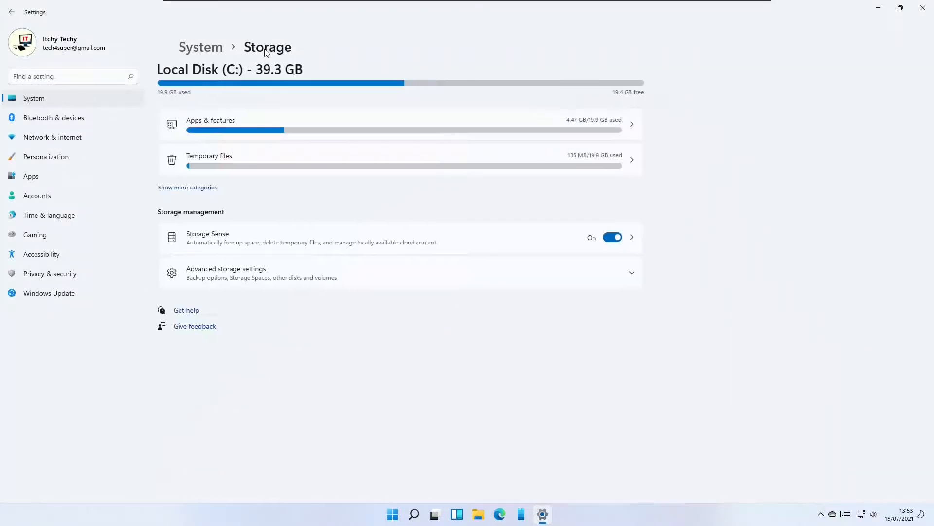
left_click(390, 280)
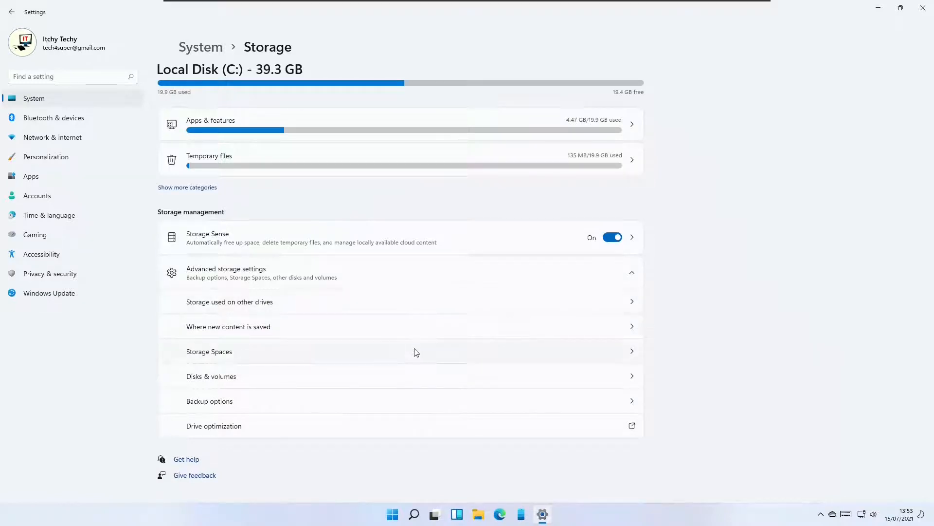
left_click(408, 376)
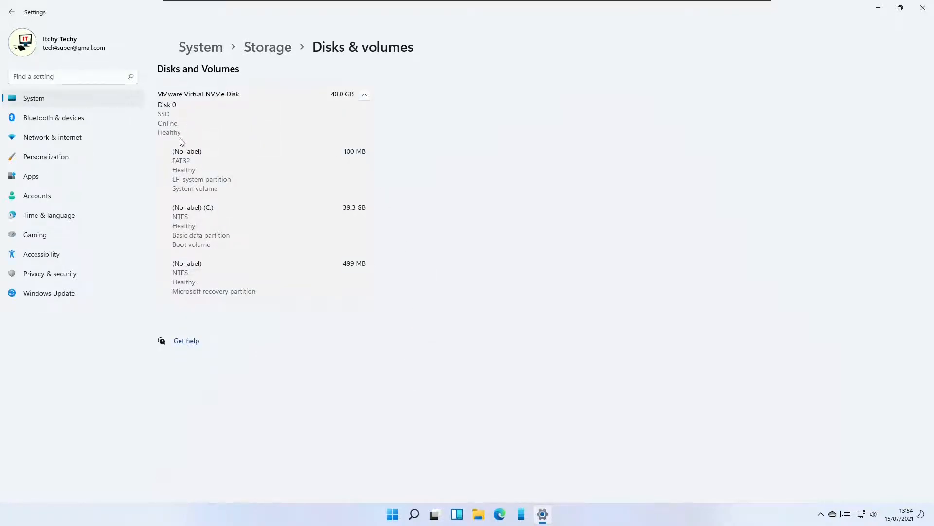
left_click(349, 96)
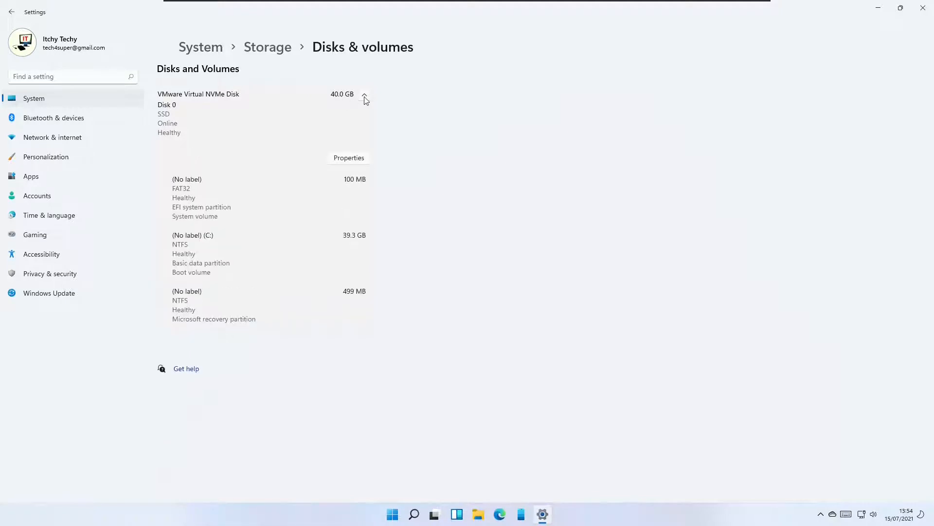
left_click(365, 96)
left_click(365, 97)
left_click(363, 162)
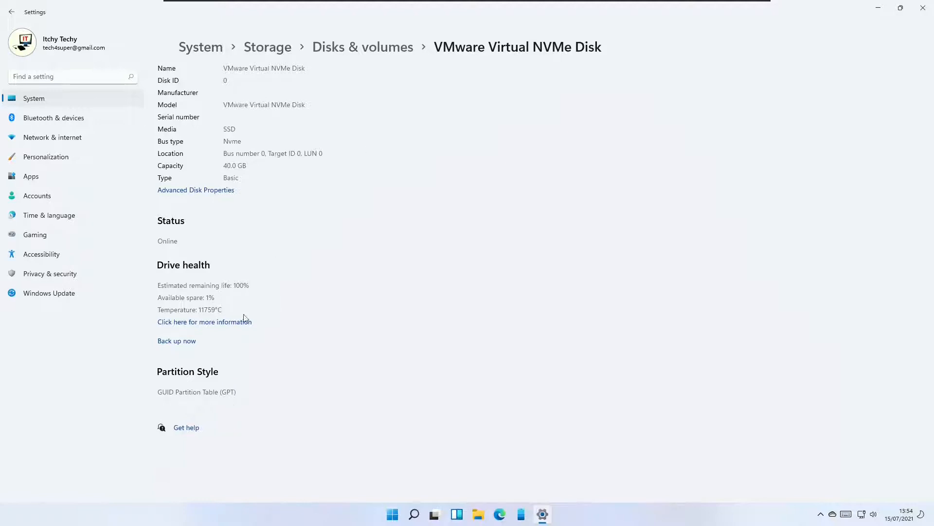
left_click(413, 48)
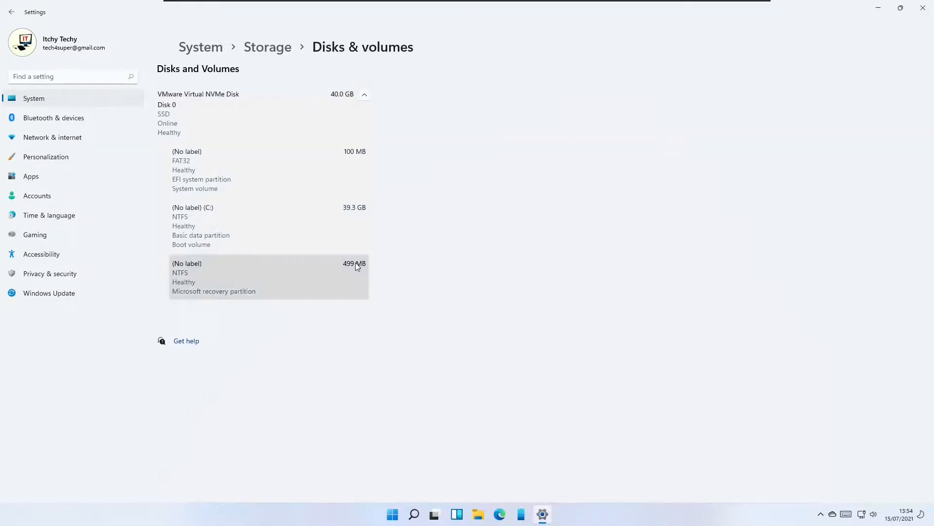
left_click(358, 266)
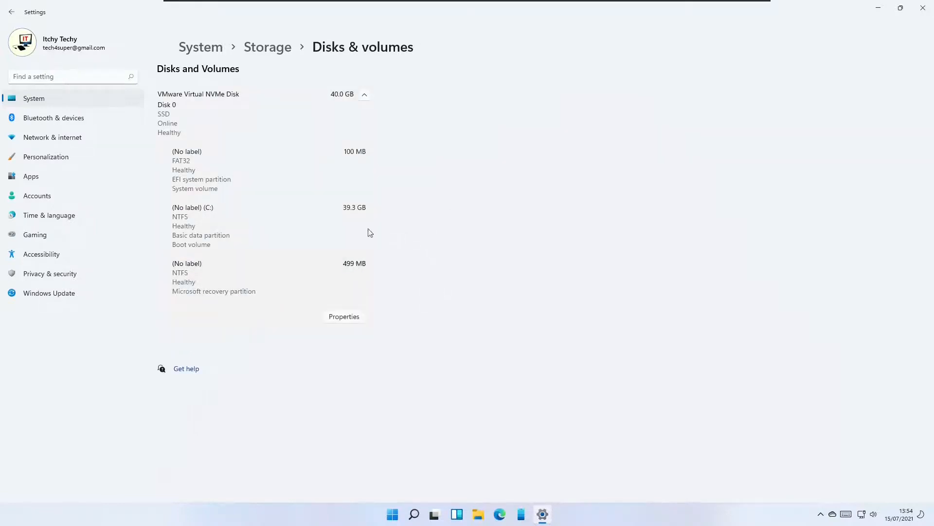
left_click(349, 219)
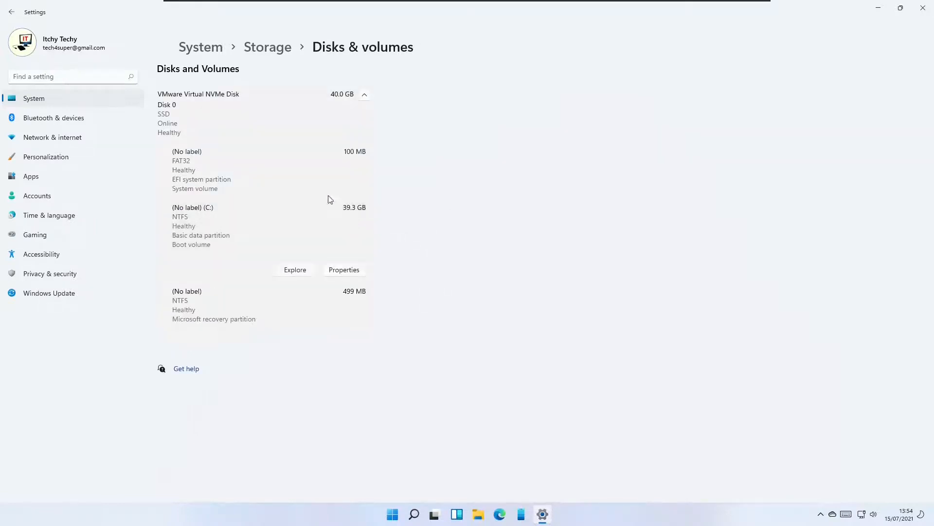
left_click(308, 180)
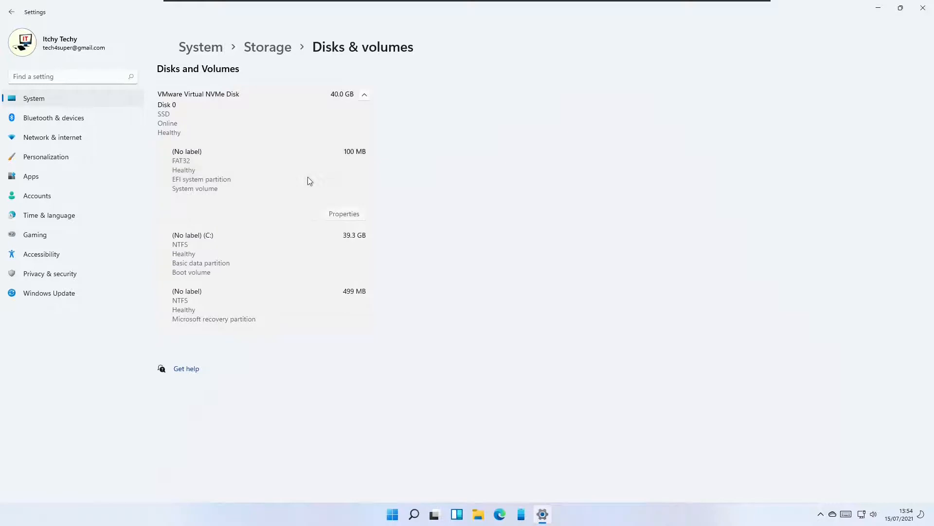
left_click(264, 50)
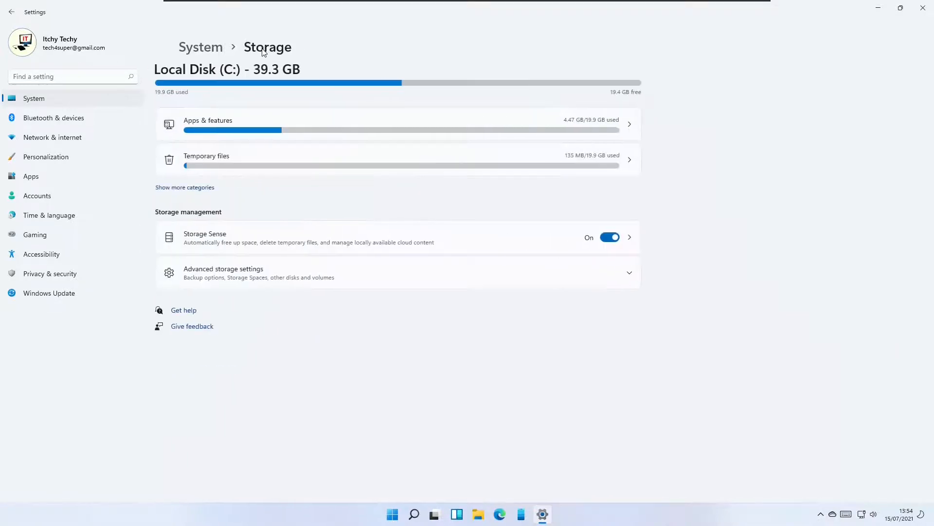
Check Backup options for a File History drive, then re-expand Advanced storage settings on Storage.
left_click(486, 277)
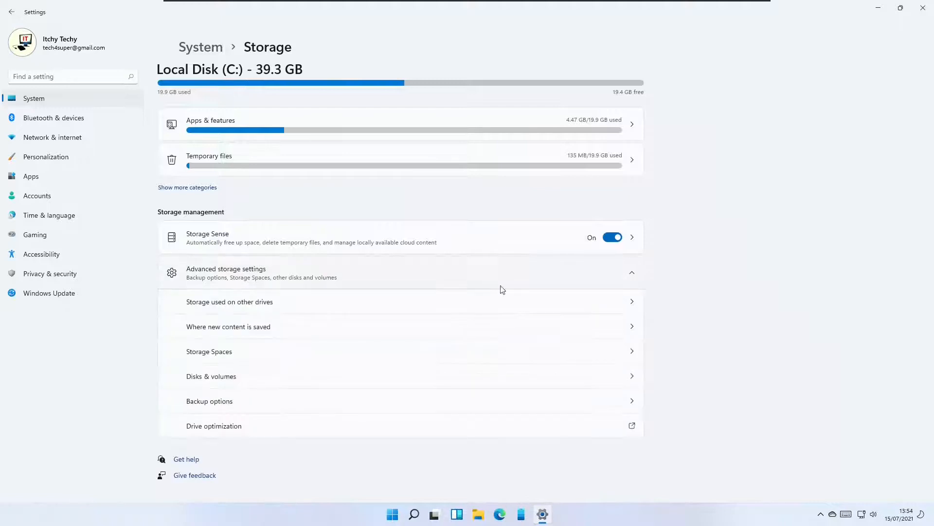
left_click(471, 401)
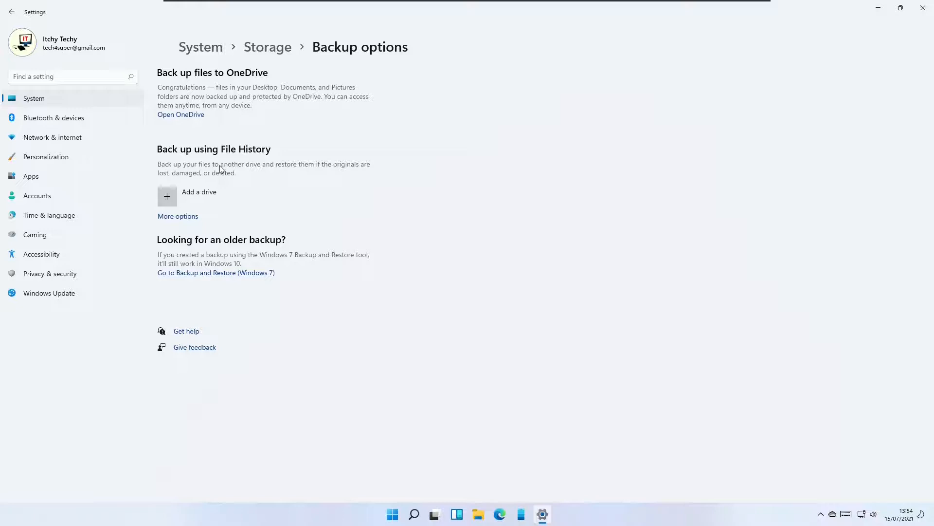
left_click(168, 197)
left_click(366, 203)
left_click(267, 47)
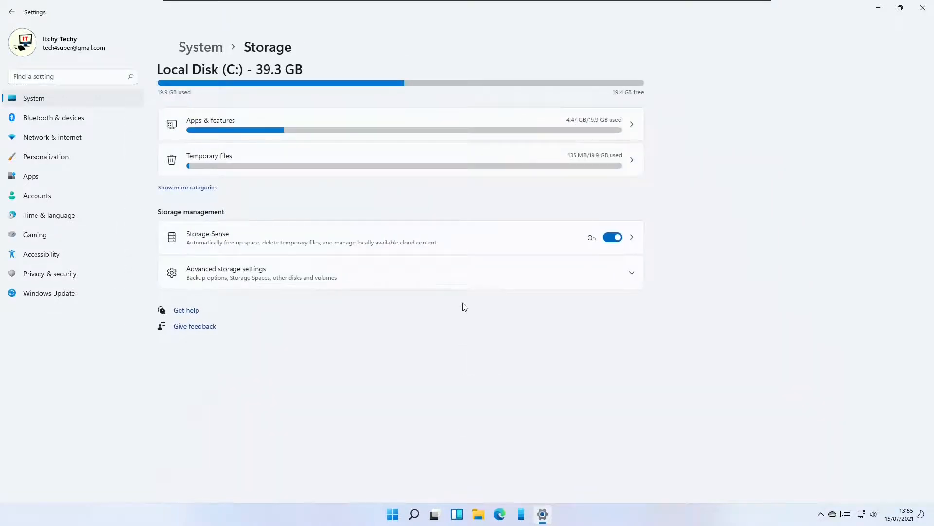
left_click(461, 287)
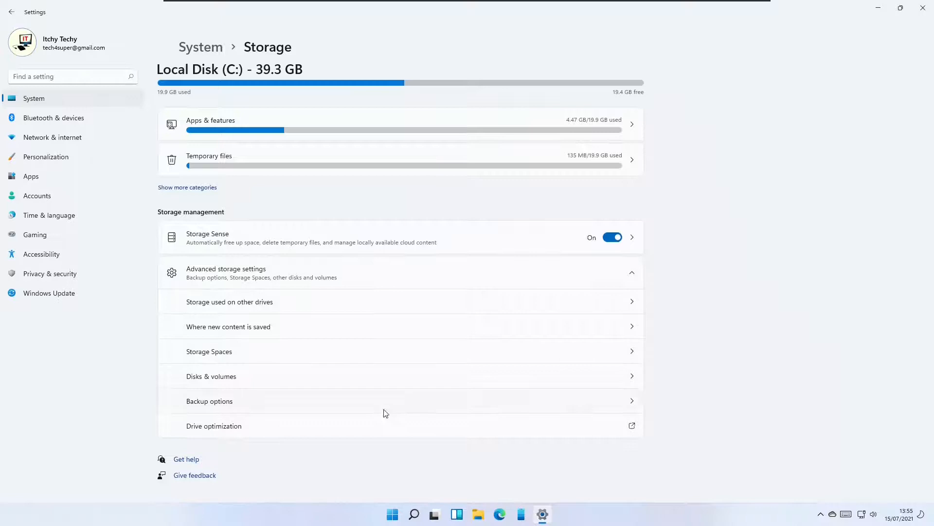
Analyze and optimize the C: drive in Optimize Drives, toggling Advanced View on and off.
left_click(376, 427)
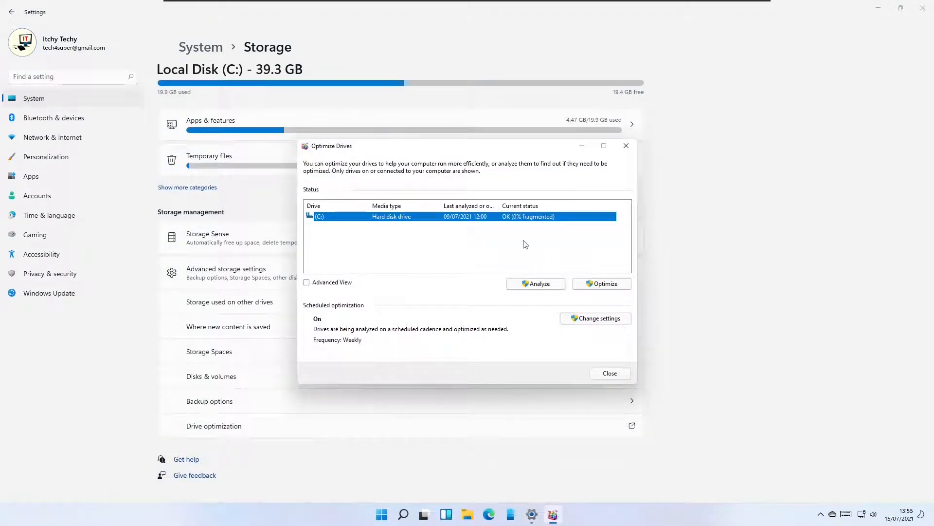
left_click(556, 290)
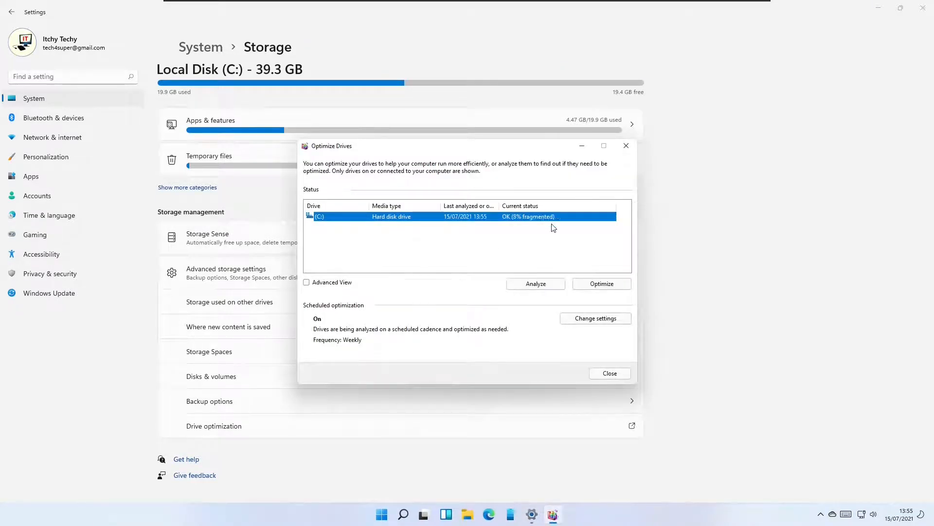
left_click(602, 284)
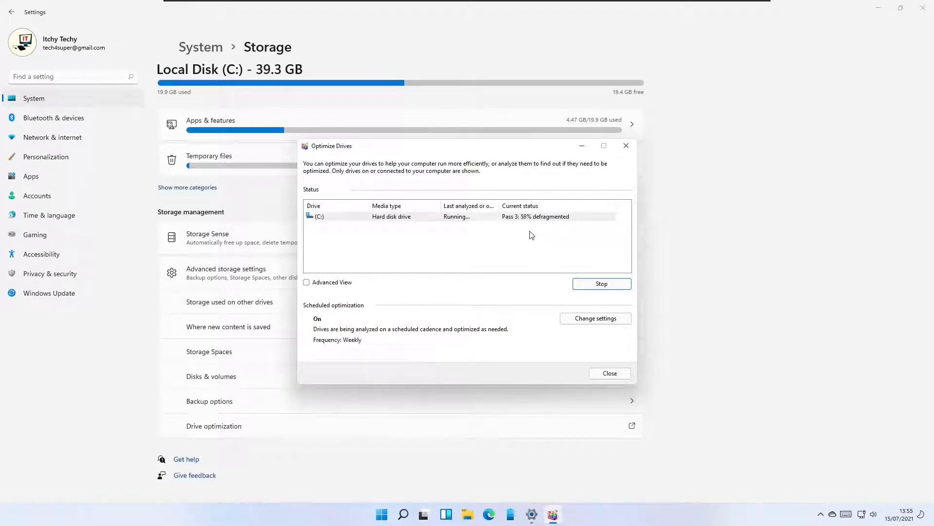
left_click(320, 284)
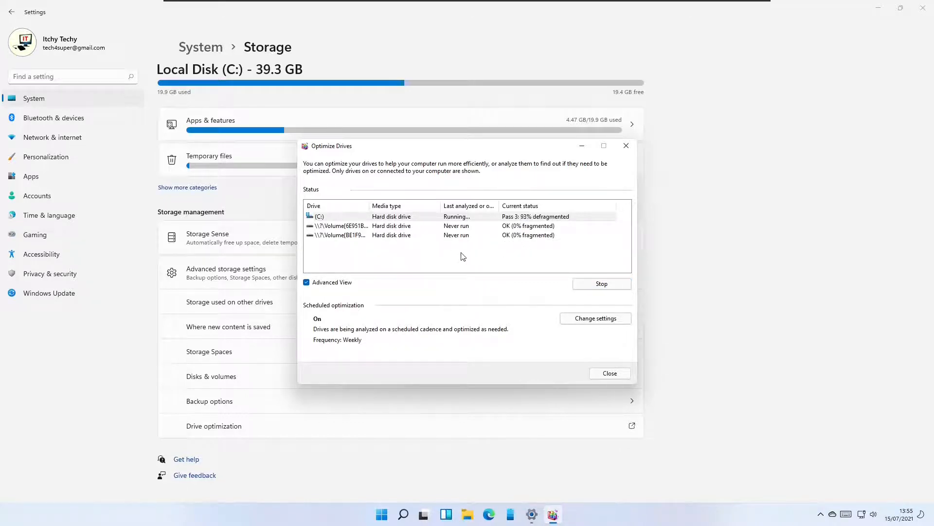
left_click(307, 282)
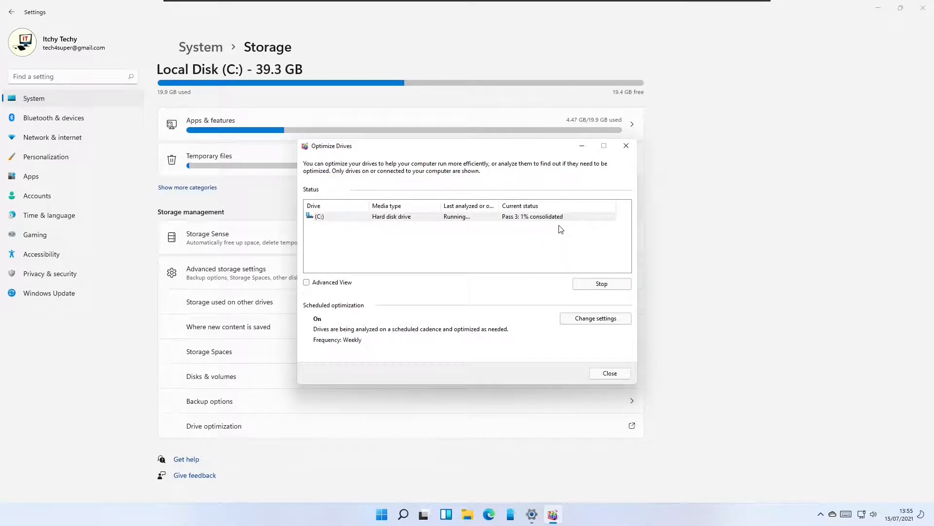
Leave the scheduled optimization settings unchanged, close Optimize Drives and return to System.
left_click(608, 323)
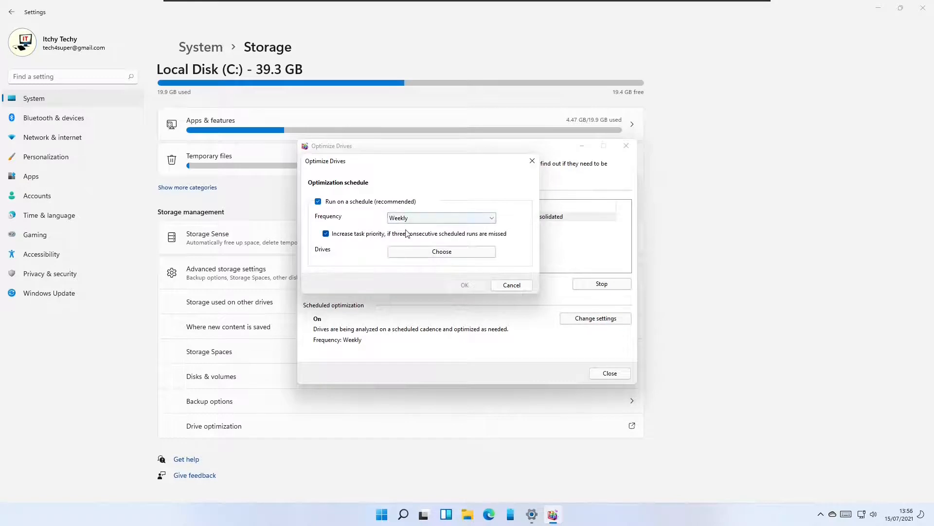
left_click(459, 255)
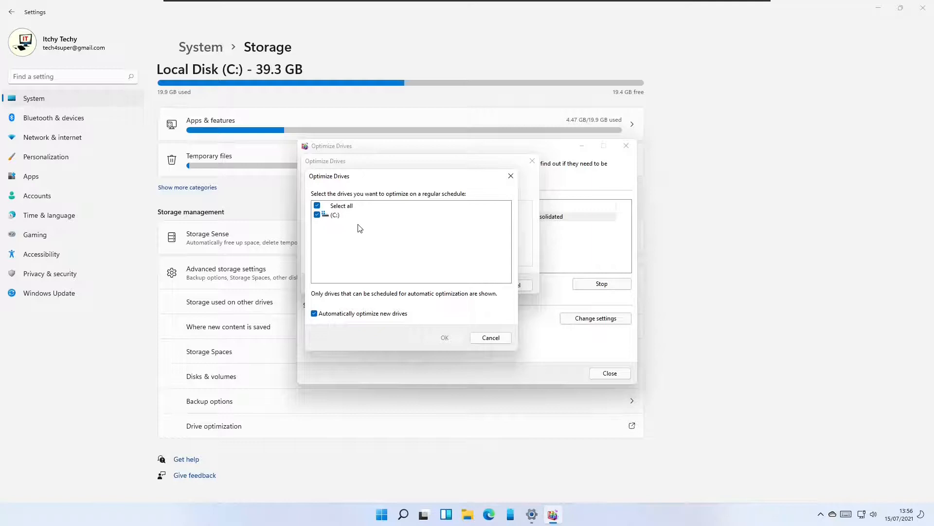
left_click(488, 337)
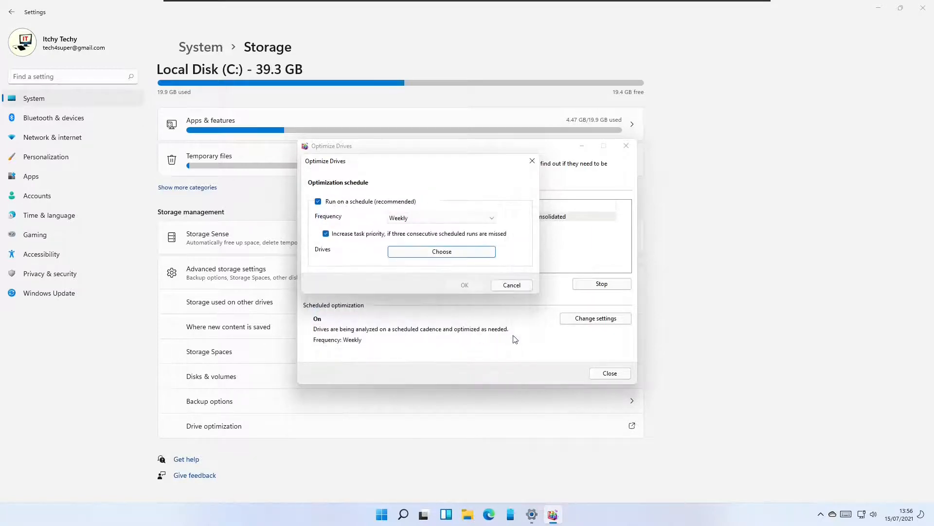
left_click(509, 286)
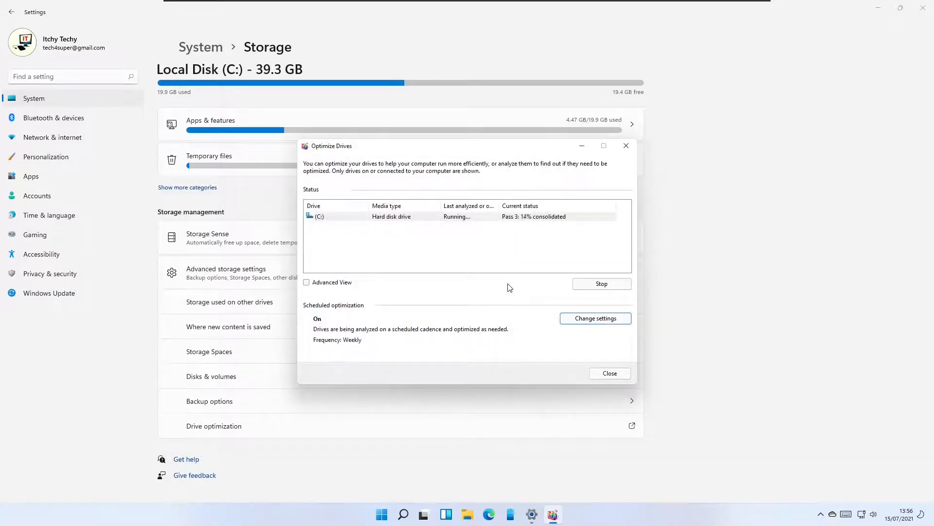
left_click(610, 373)
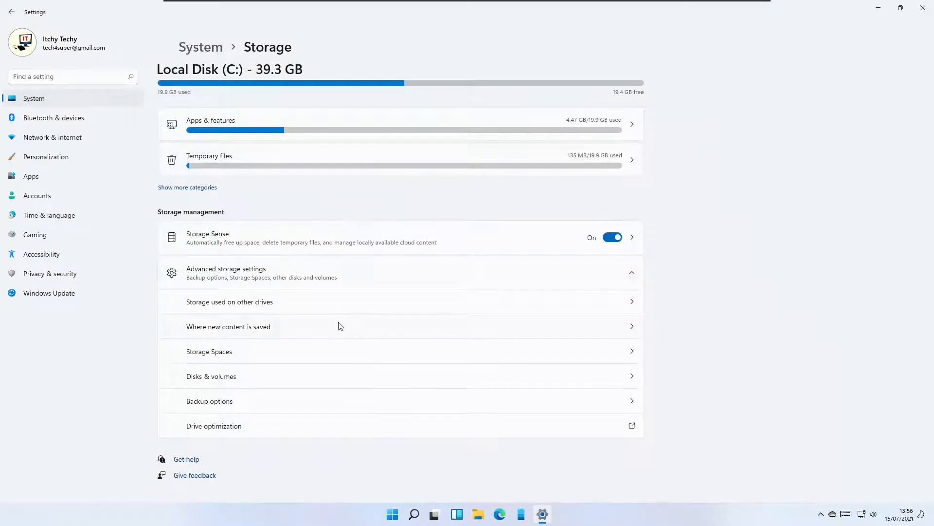
left_click(195, 53)
On the Multitasking page, switch Snap windows off and back on, then collapse its options.
scroll(681, 302, "down", 2)
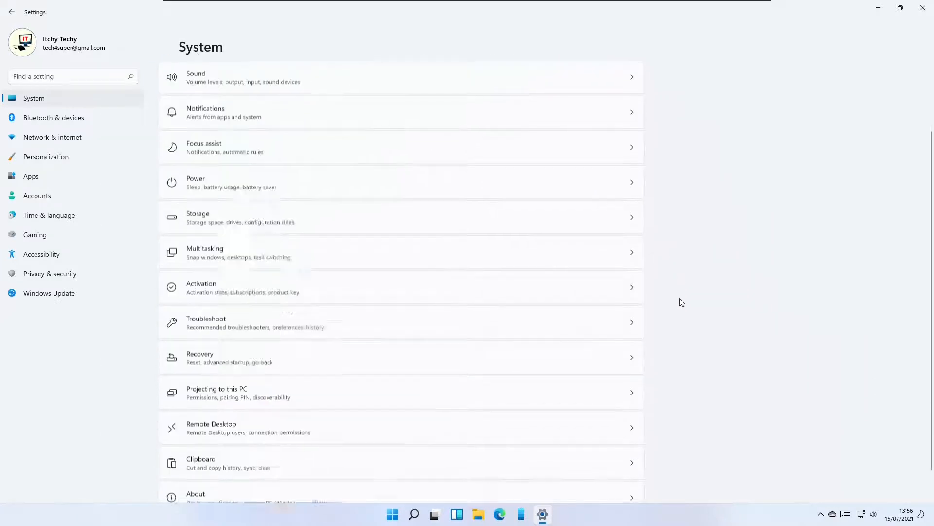
left_click(496, 222)
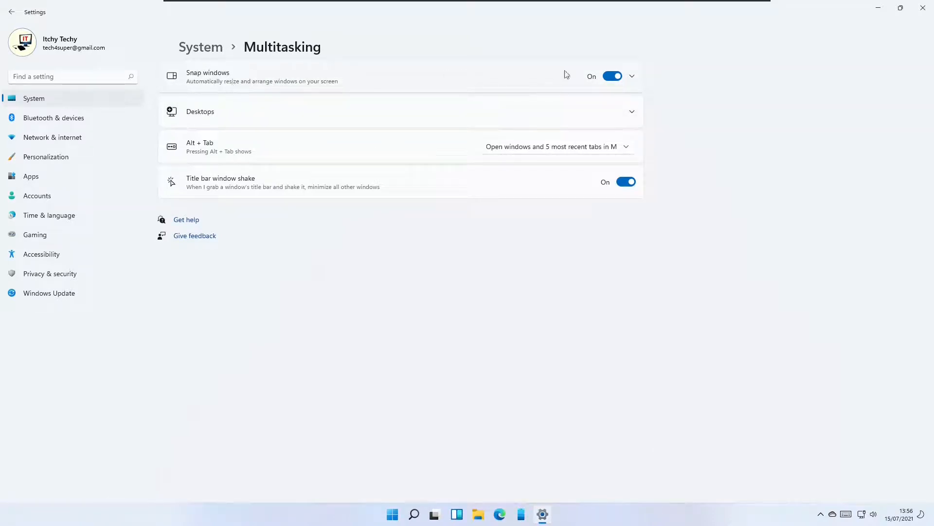
left_click(631, 78)
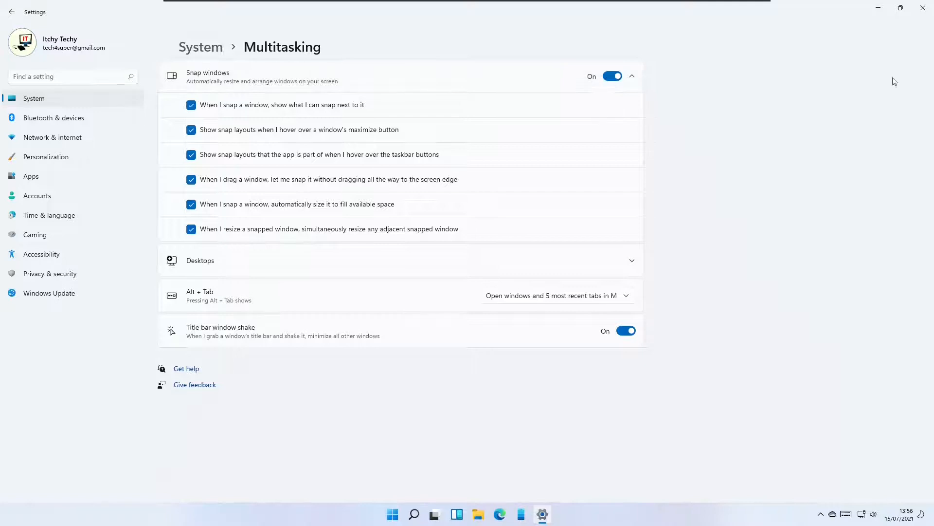
mouse_move(901, 15)
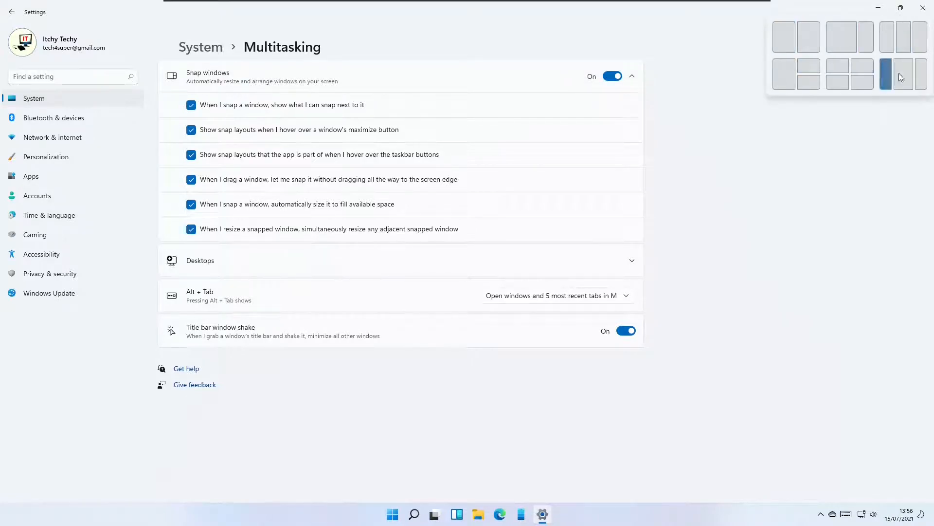
left_click(613, 76)
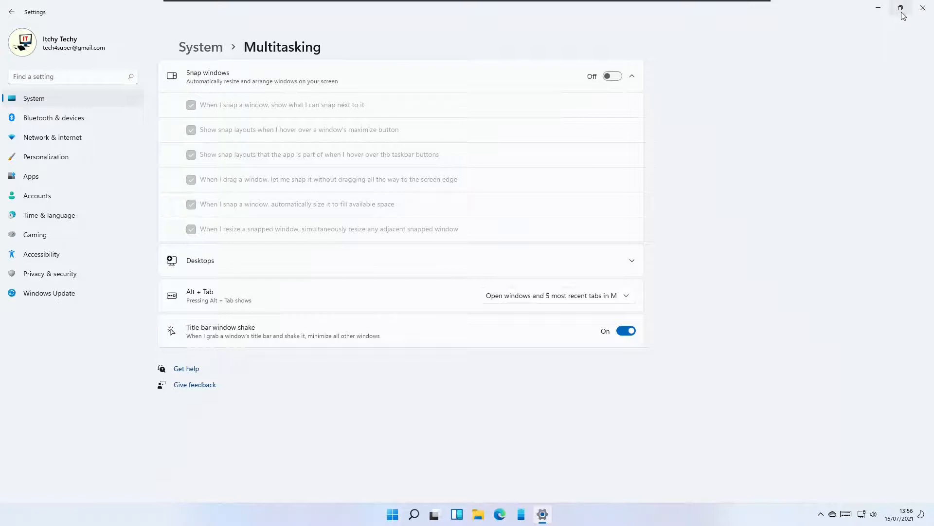
left_click(615, 76)
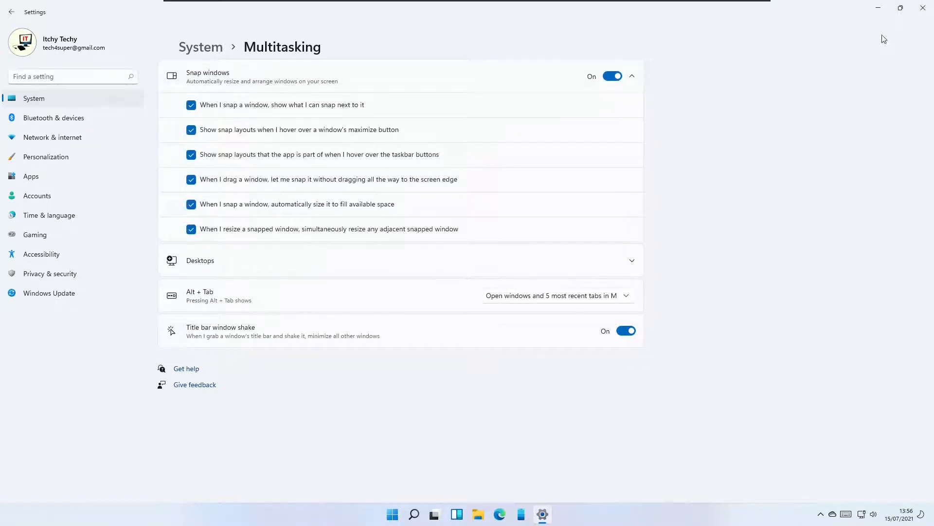
mouse_move(902, 18)
left_click(631, 80)
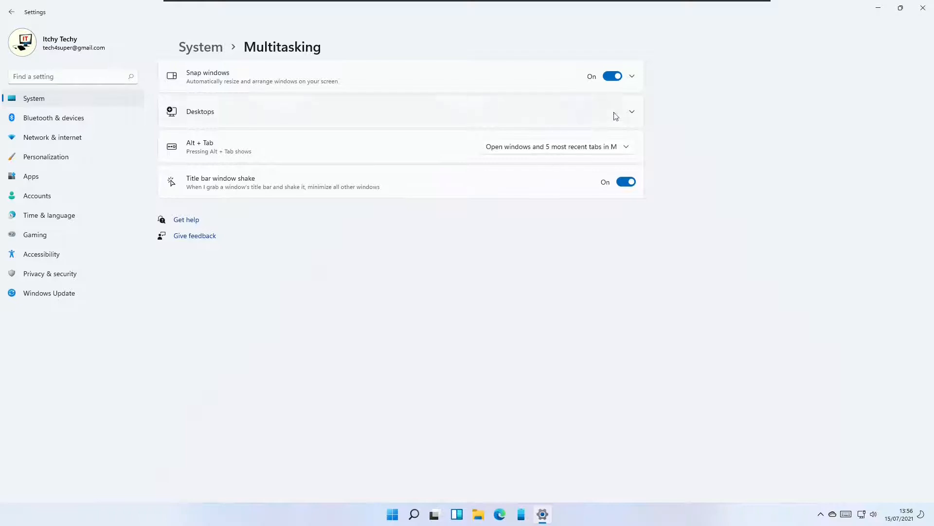
Review the Desktops taskbar and Alt+Tab choices, keeping both on the current desktop only.
left_click(616, 116)
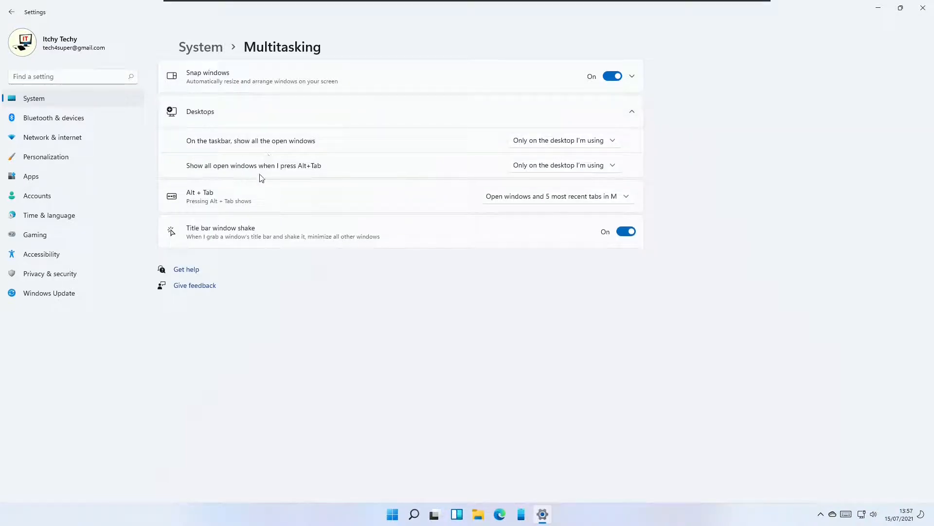
left_click(603, 143)
left_click(603, 168)
left_click(613, 168)
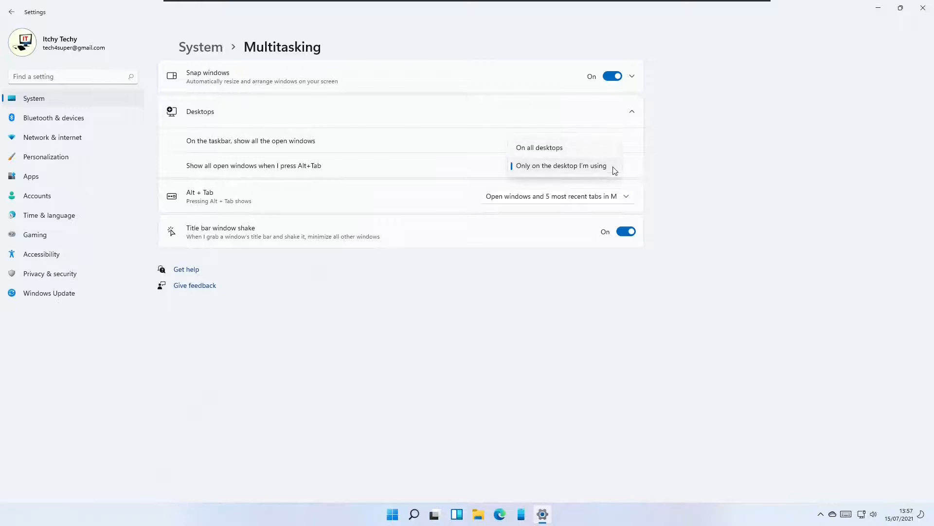
left_click(656, 168)
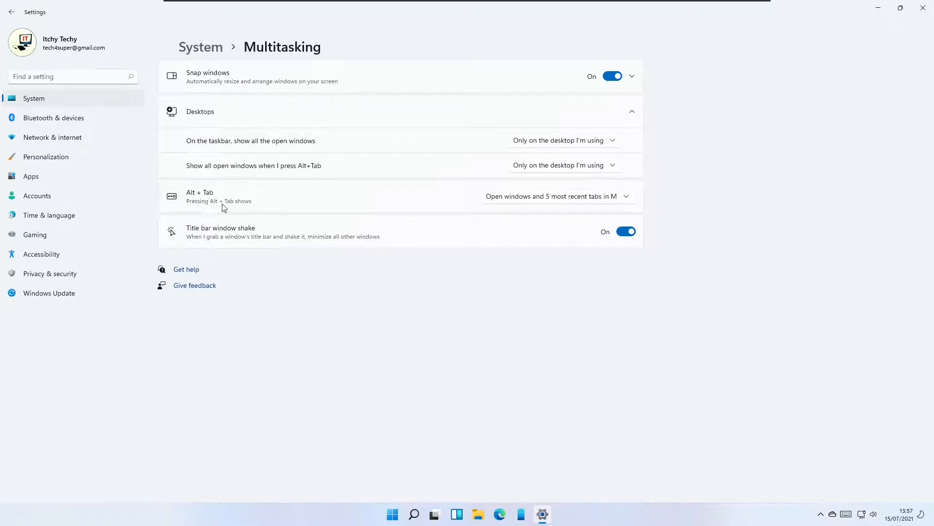
left_click(580, 199)
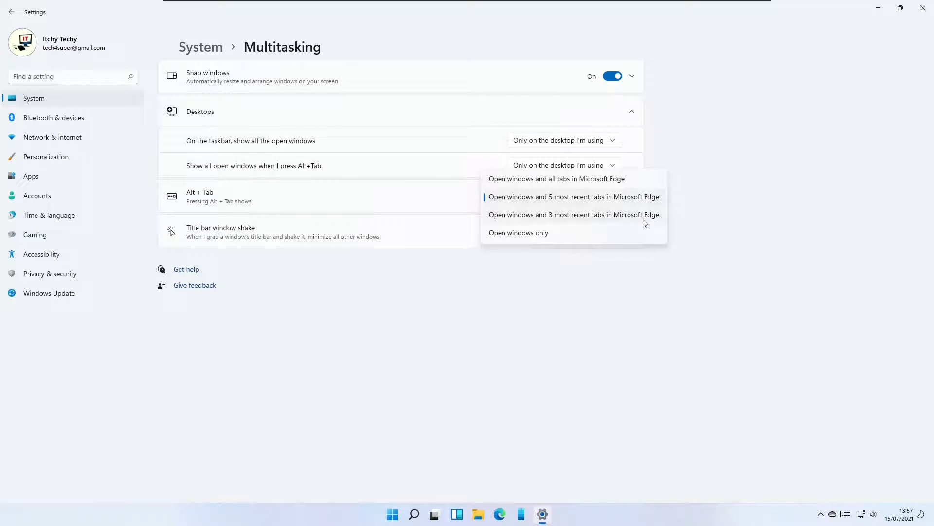
left_click(740, 187)
Launch File Explorer, switch windows with Alt+Tab, close Explorer and open it again.
left_click(478, 514)
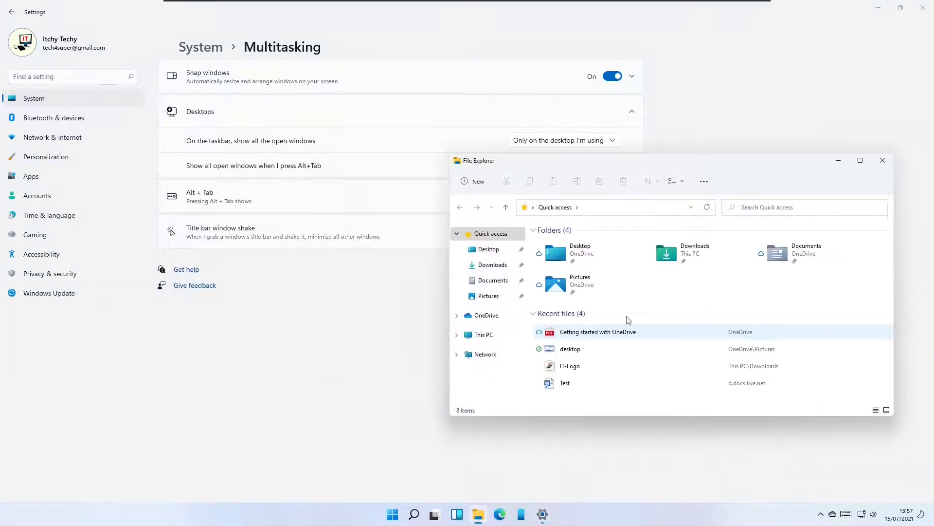
left_click(384, 354)
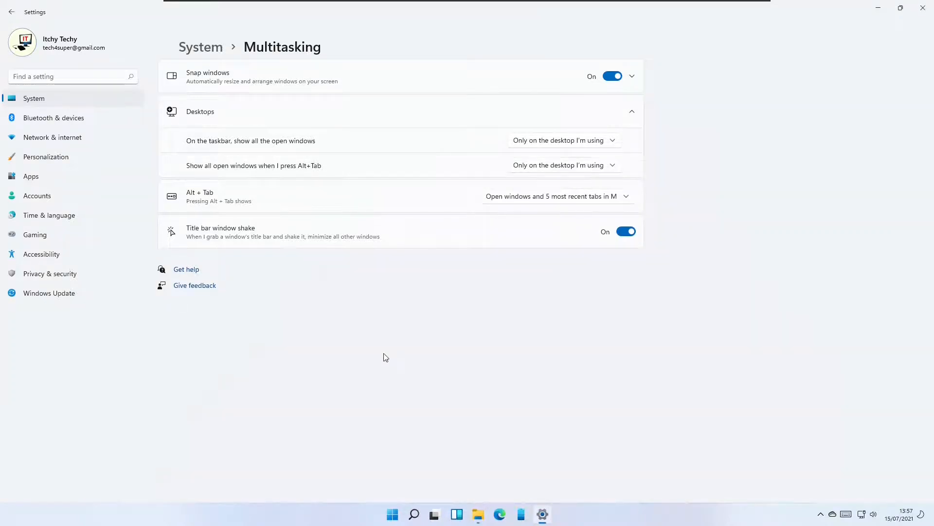
key("alt+Tab")
key("alt+Tab")
key("alt+Tab")
key("alt+Tab")
key("alt+Tab")
key("alt+Tab")
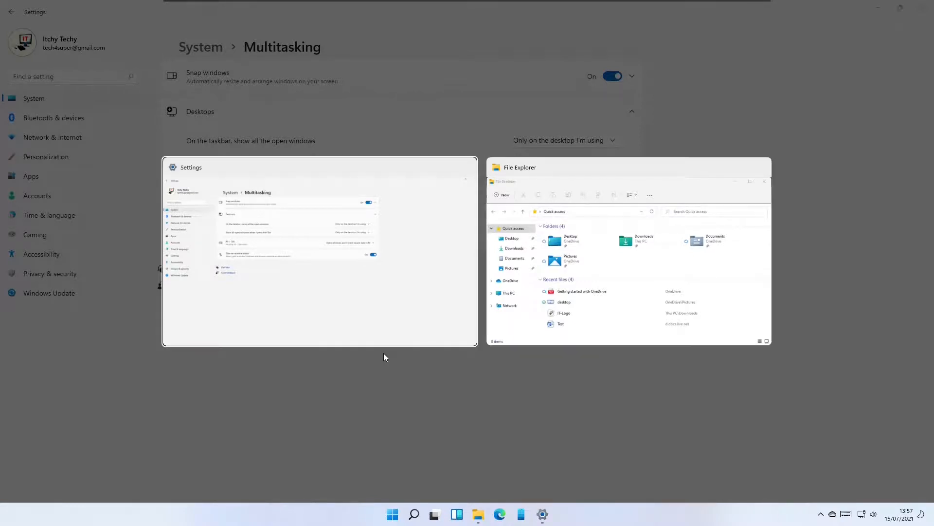
key("alt+Tab")
key("alt+Tab")
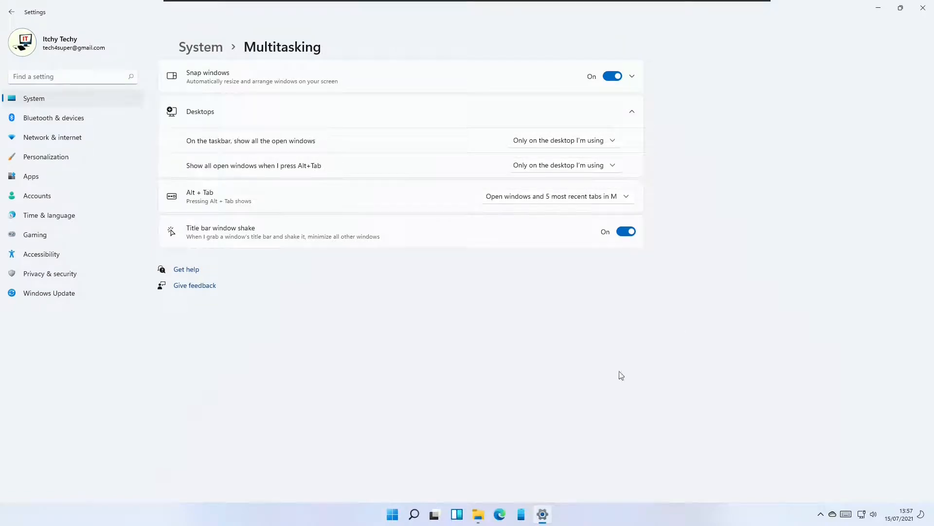
mouse_move(485, 520)
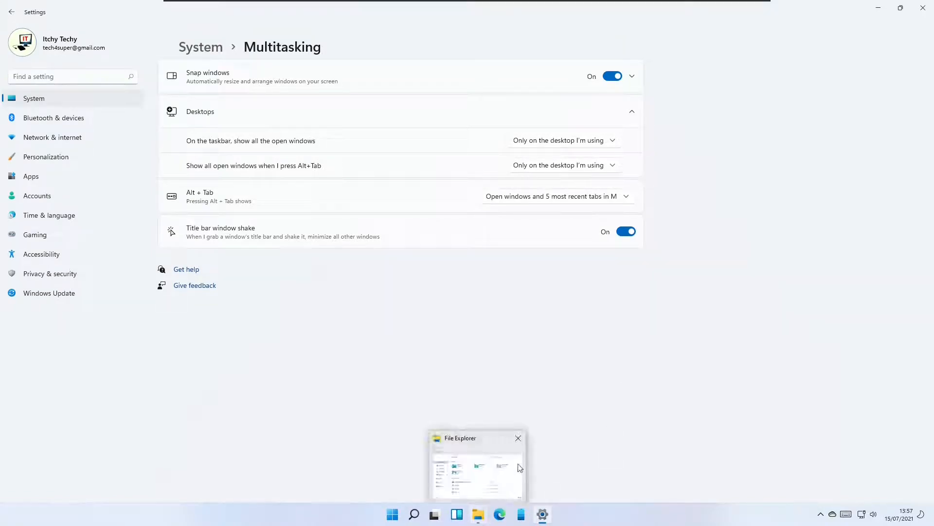
left_click(519, 439)
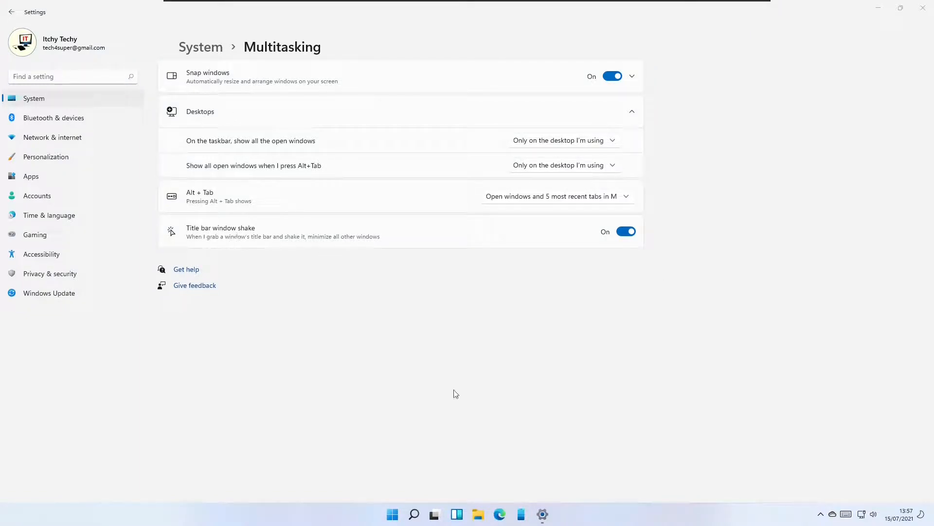
left_click(479, 515)
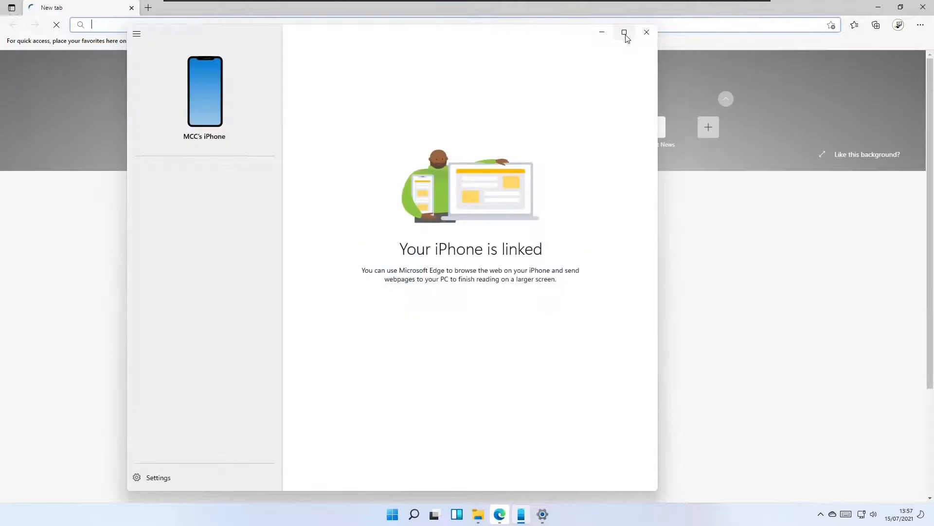
Snap Your Phone, Edge, File Explorer and Settings into the four screen quarters.
mouse_move(627, 38)
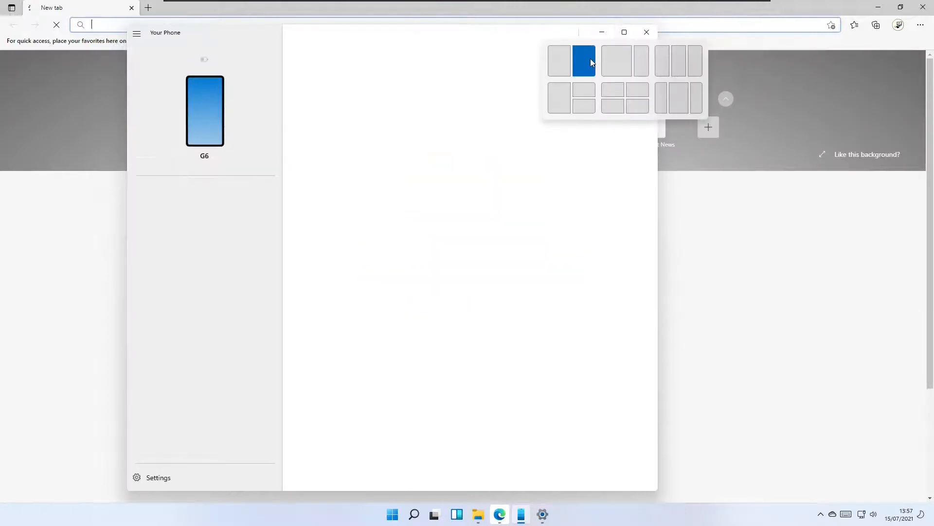
left_click(618, 90)
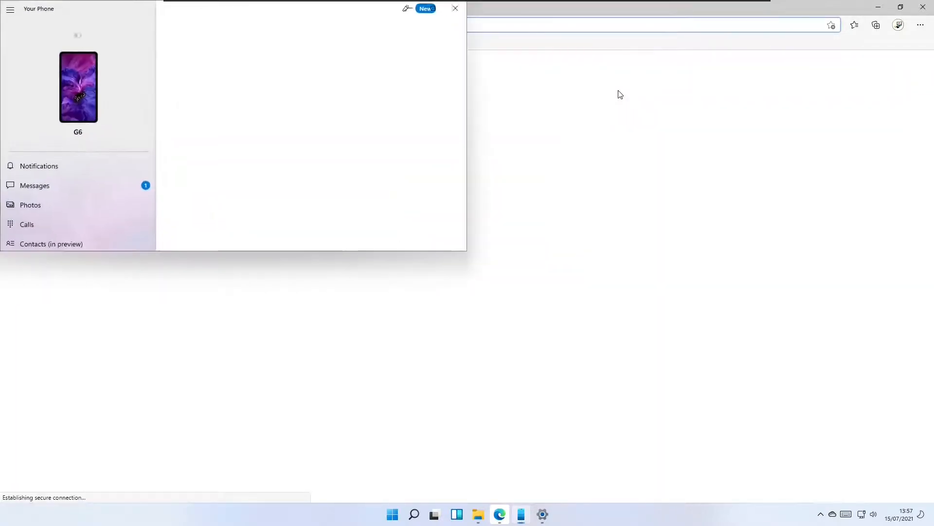
left_click(619, 94)
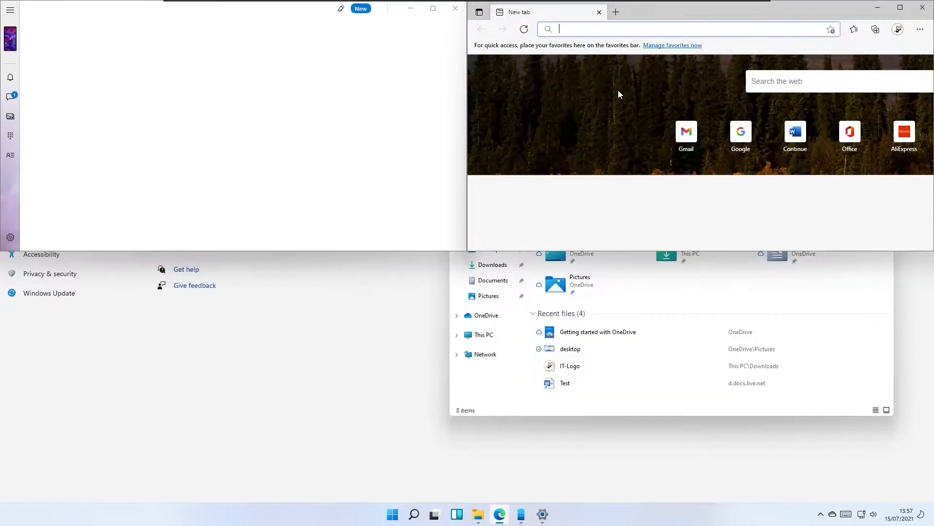
left_click(354, 327)
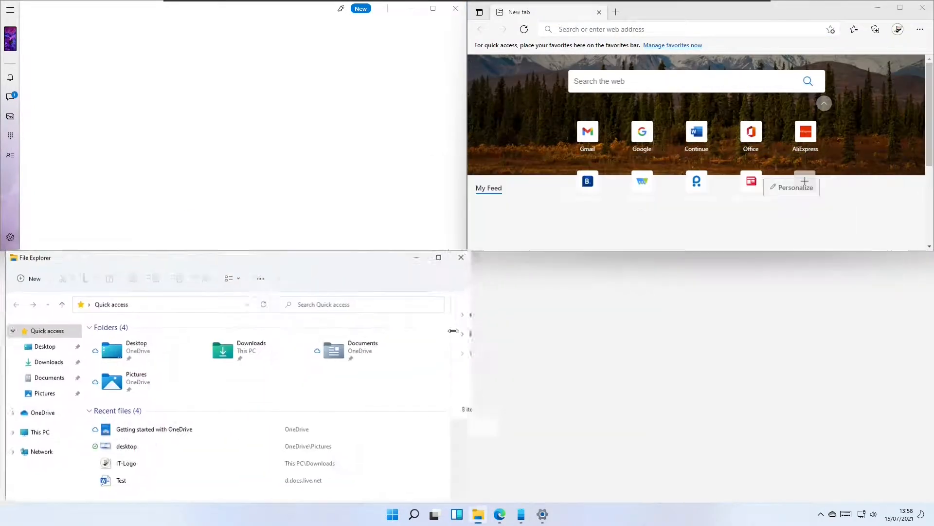
left_click(648, 346)
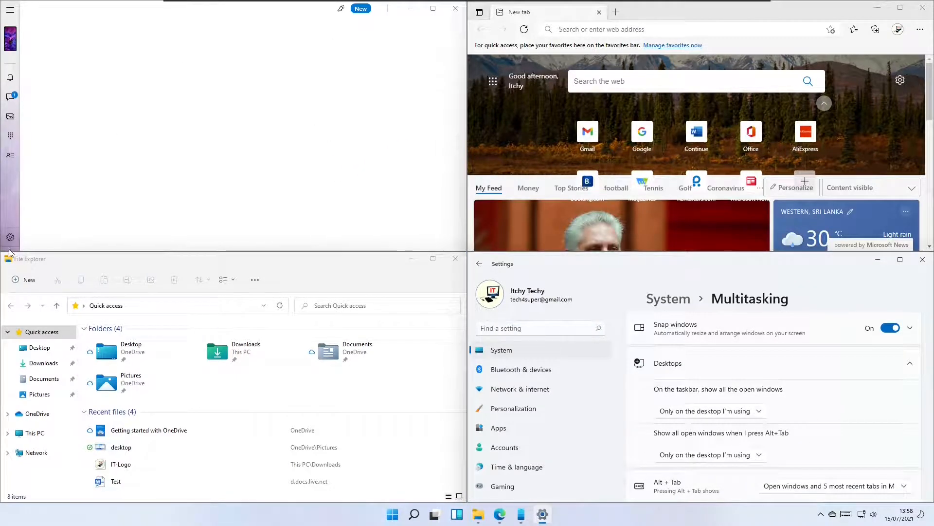
left_click(6, 45)
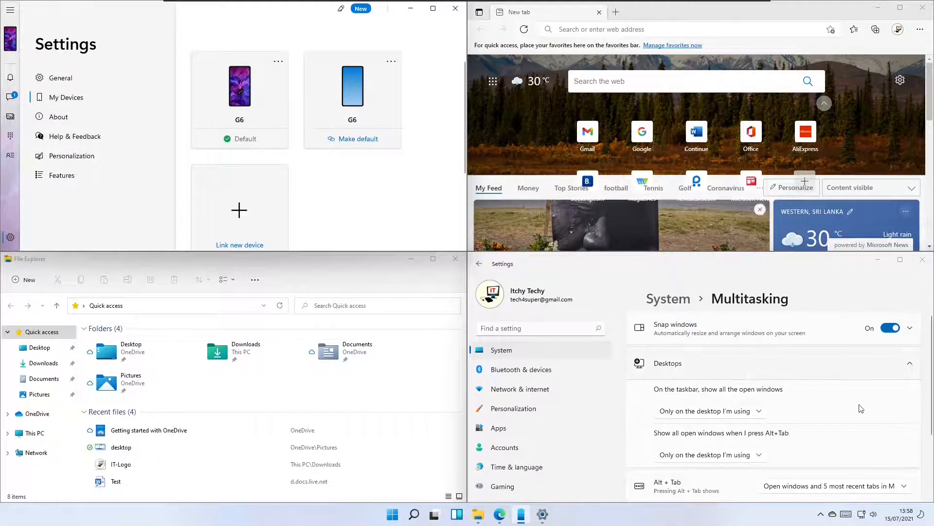
left_click(763, 263)
Shake Settings' title bar, turn Title bar window shake off and on, then maximize Settings.
mouse_move(763, 263)
left_mouse_down()
mouse_move(619, 265)
mouse_move(523, 246)
mouse_move(491, 205)
mouse_move(645, 210)
left_mouse_up()
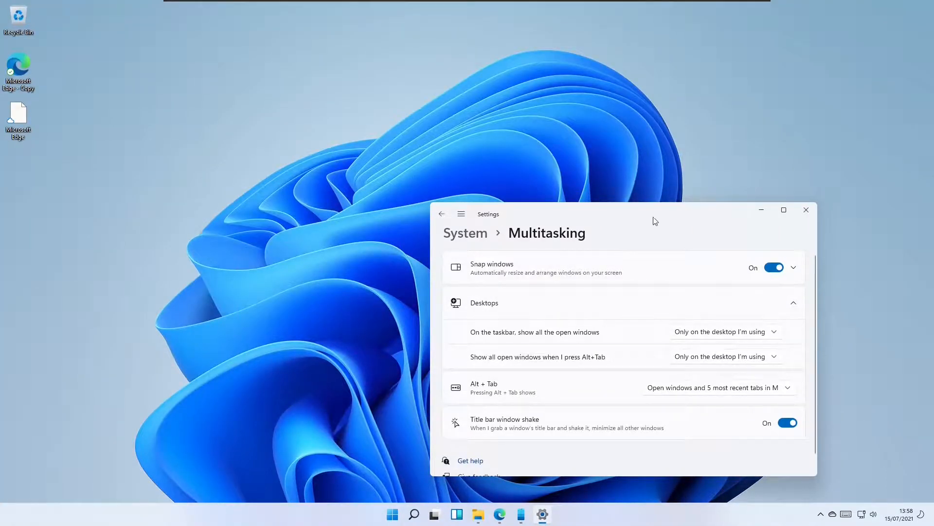
mouse_move(649, 213)
left_mouse_down()
mouse_move(718, 218)
mouse_move(671, 232)
mouse_move(750, 253)
mouse_move(730, 261)
left_mouse_up()
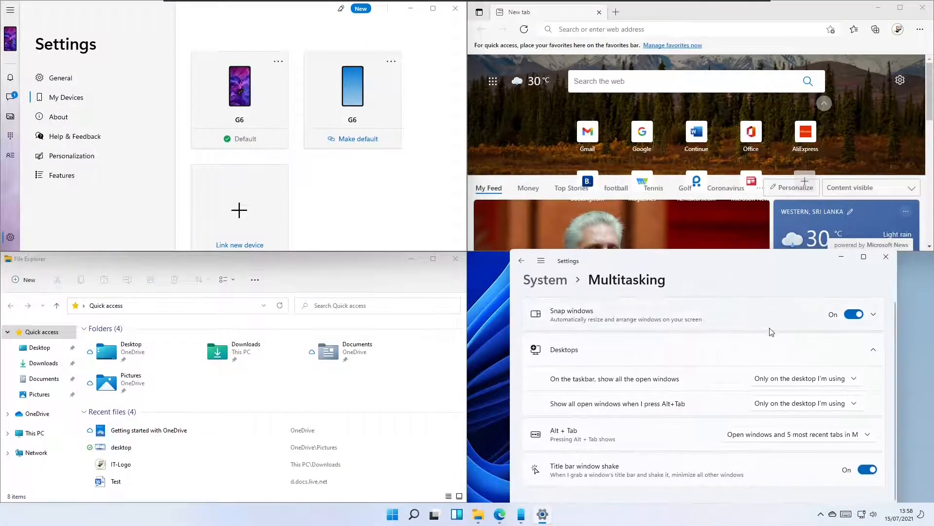
left_click(847, 471)
left_click_drag(693, 260, 592, 202)
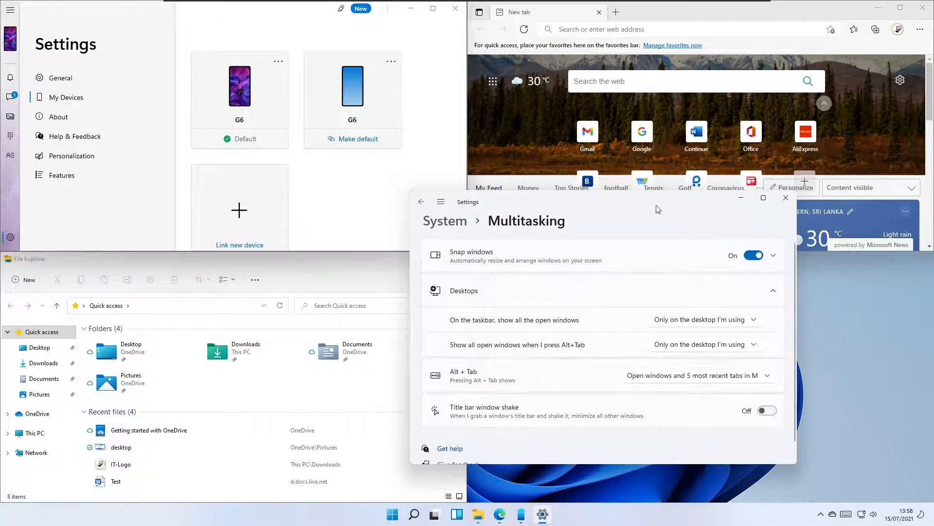
mouse_move(593, 199)
left_mouse_down()
mouse_move(661, 201)
mouse_move(655, 222)
mouse_move(634, 220)
mouse_move(685, 225)
left_mouse_up()
left_click(838, 413)
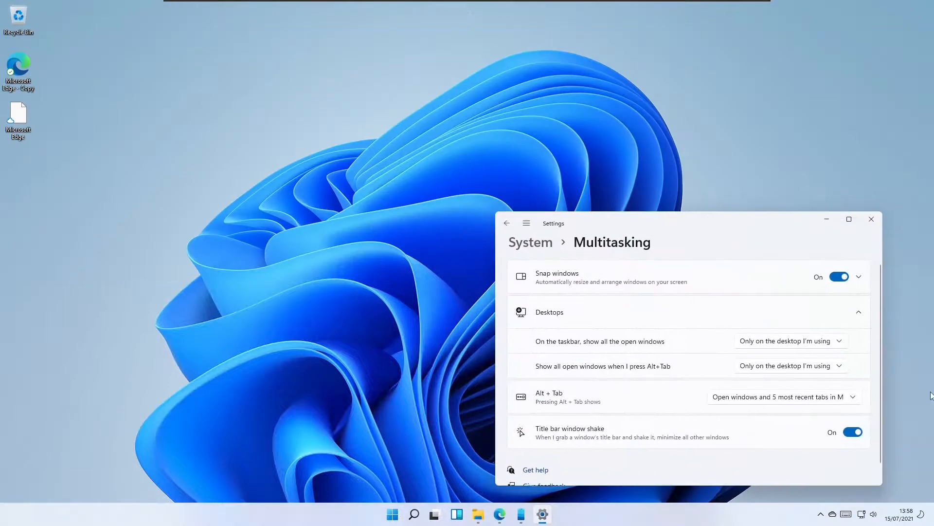
left_click(842, 221)
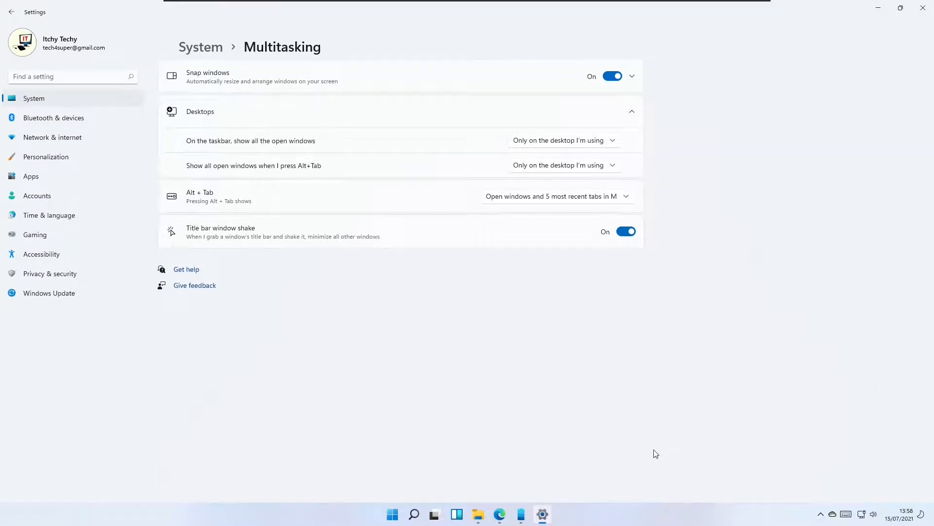
Open Activation, expand the Windows 11 Pro activation state, and open the product key dialog.
left_click(212, 47)
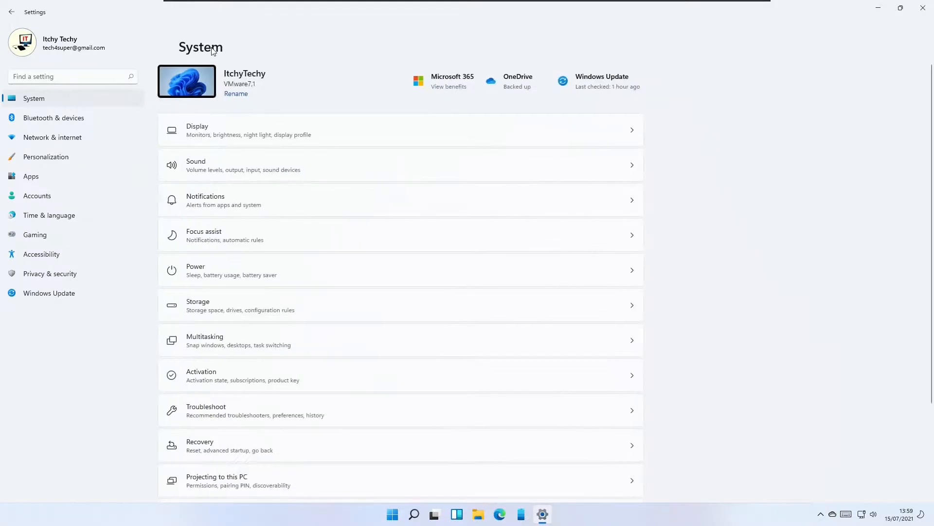
scroll(811, 368, "down", 3)
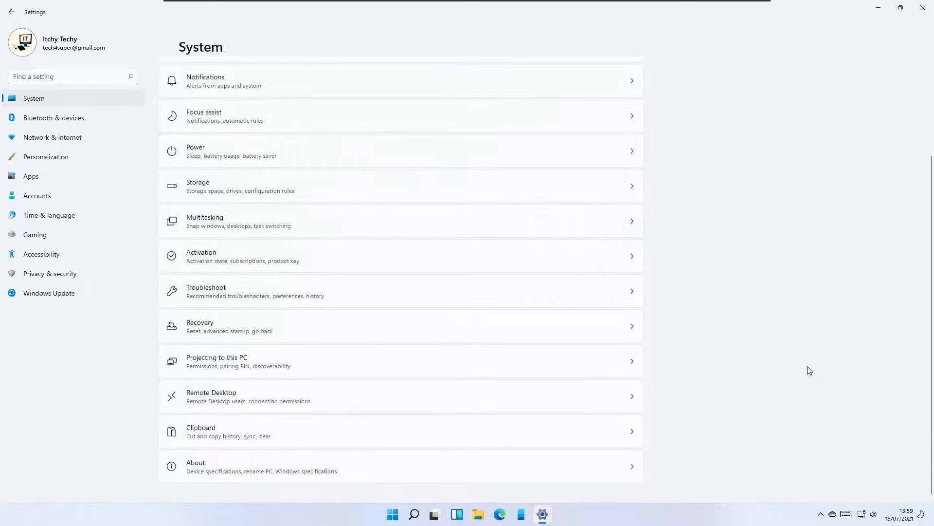
left_click(596, 257)
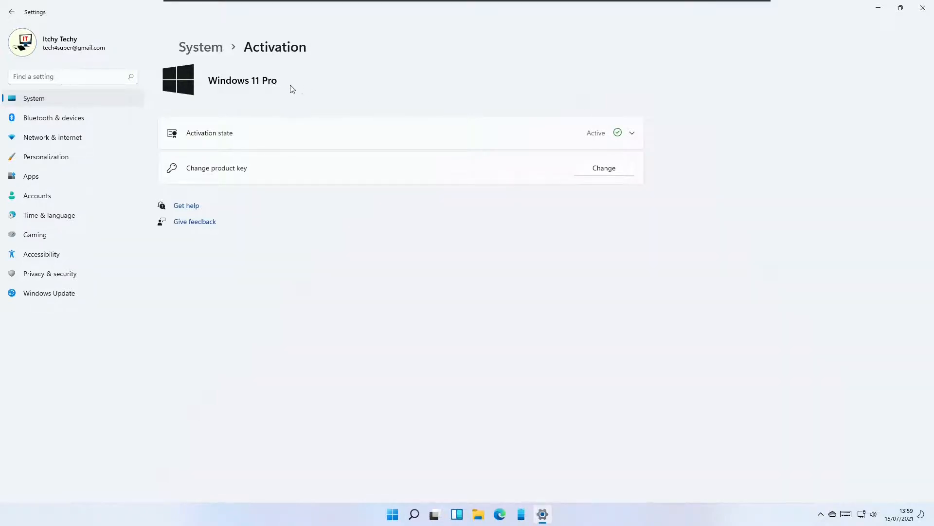
left_click(502, 130)
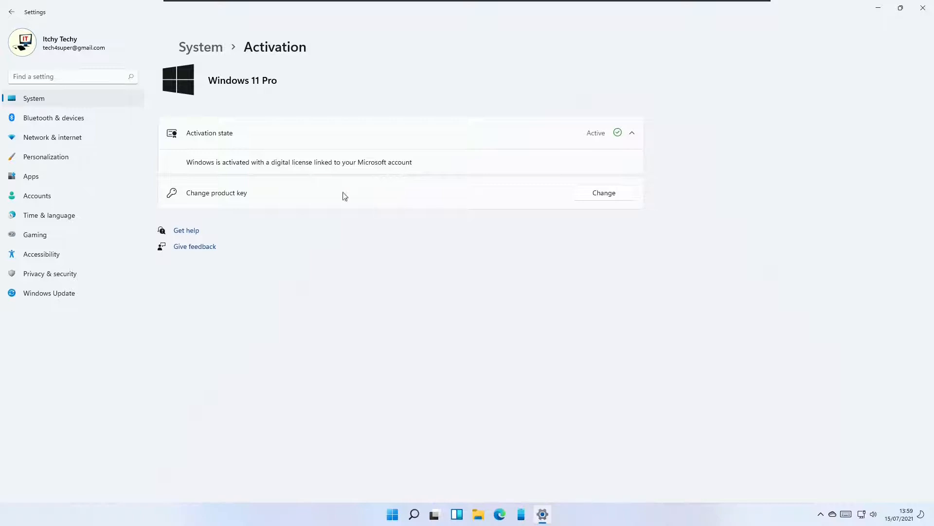
left_click(626, 199)
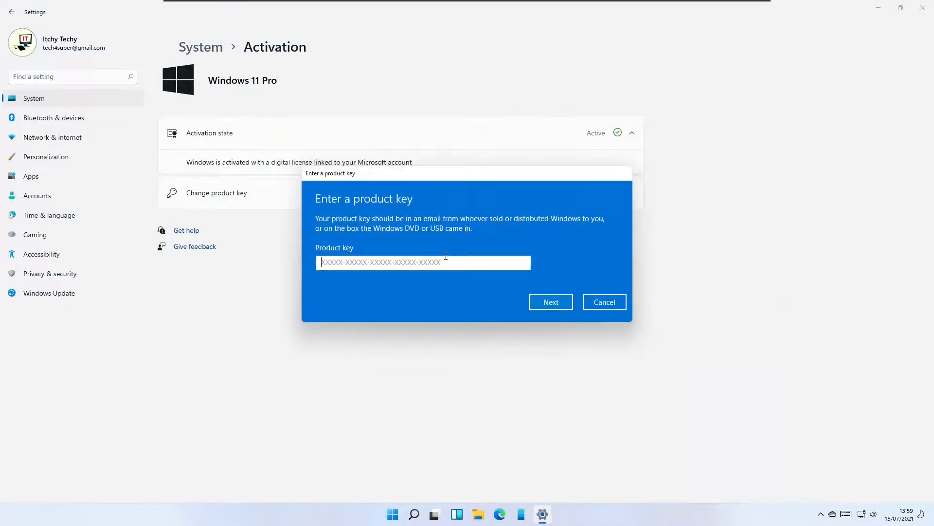
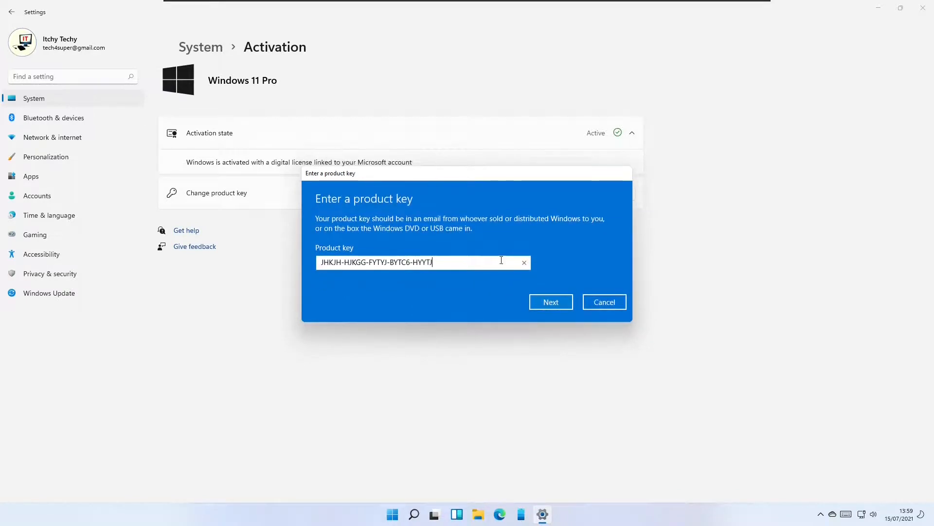
key("Return")
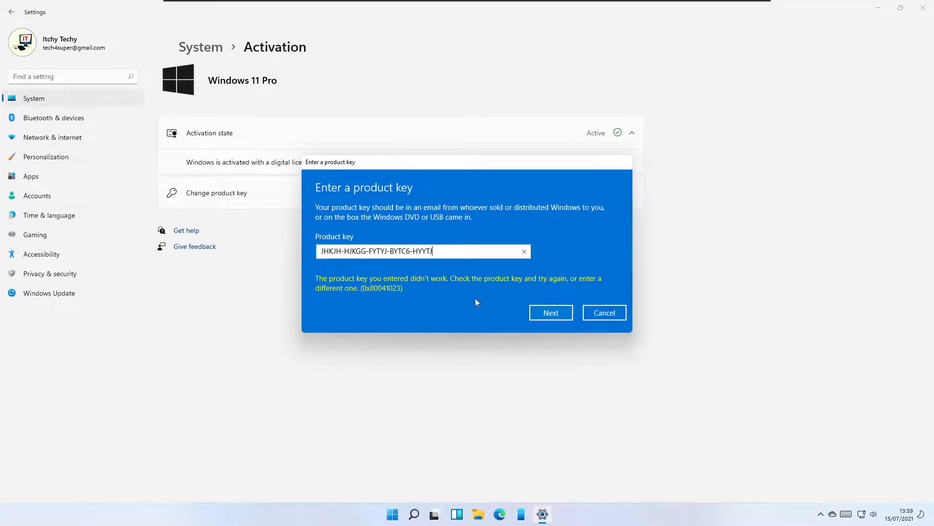
left_click(625, 315)
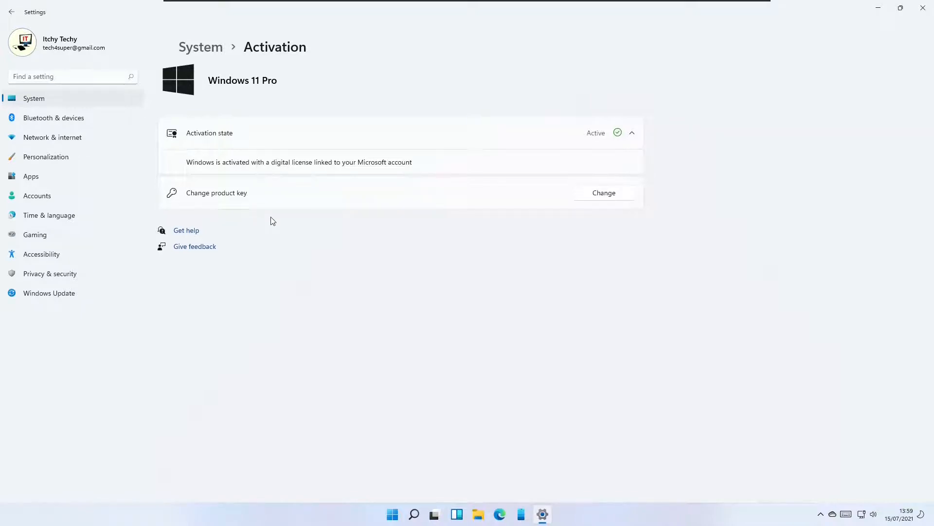
left_click(199, 47)
Open Troubleshoot, keep the preference at Ask me before running, and view troubleshooter history.
scroll(735, 244, "down", 3)
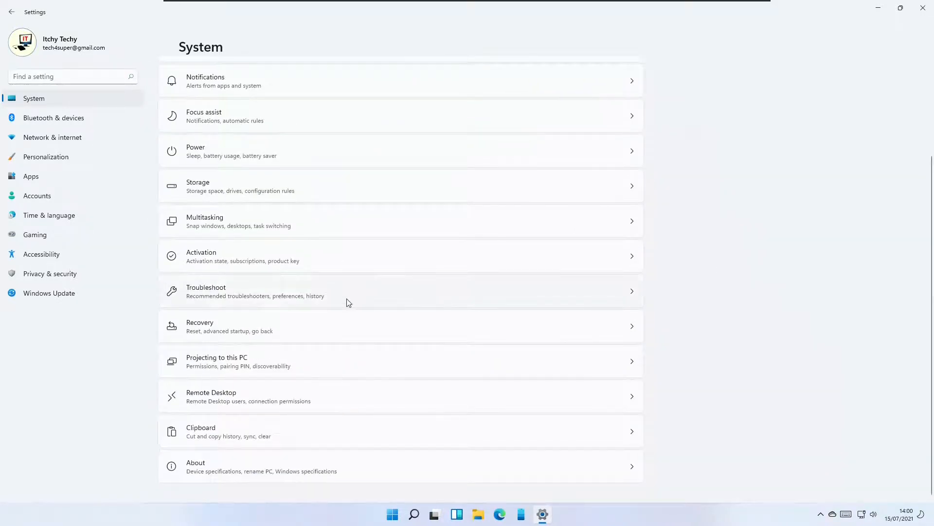
left_click(435, 298)
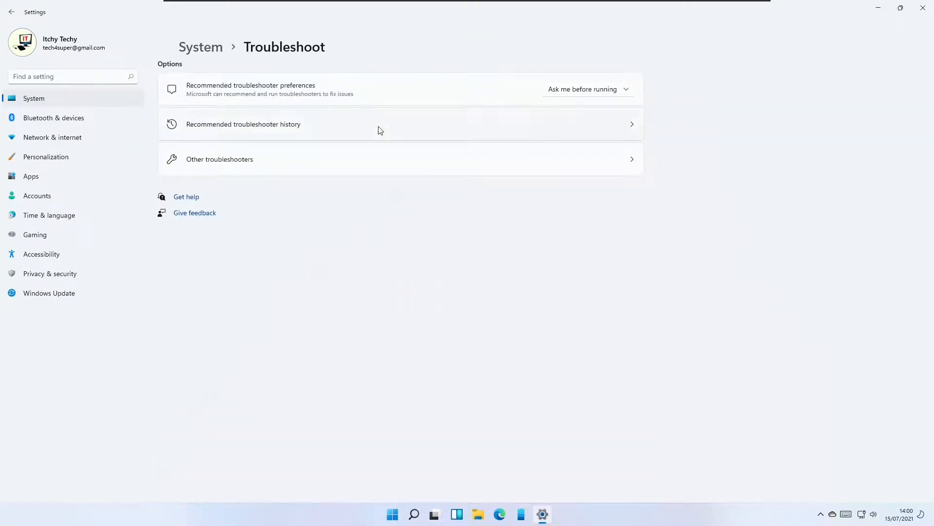
left_click(595, 92)
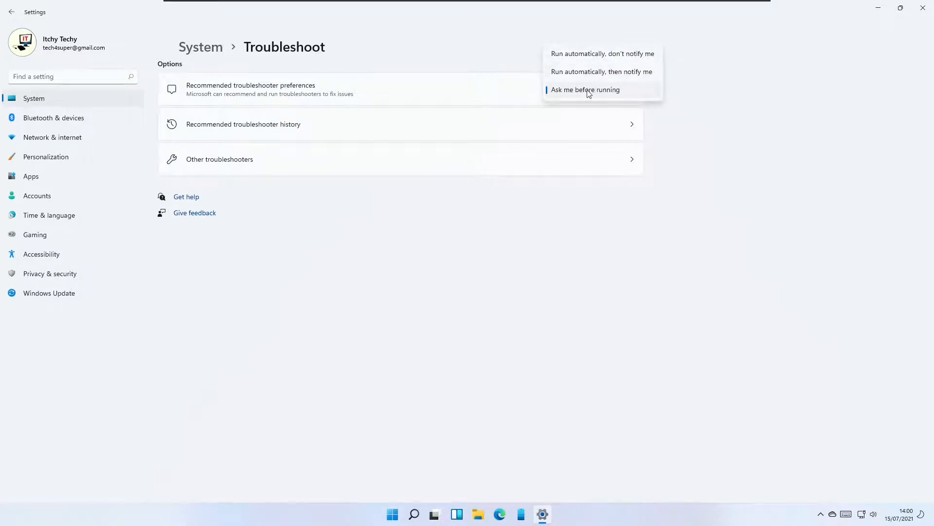
left_click(318, 95)
left_click(483, 131)
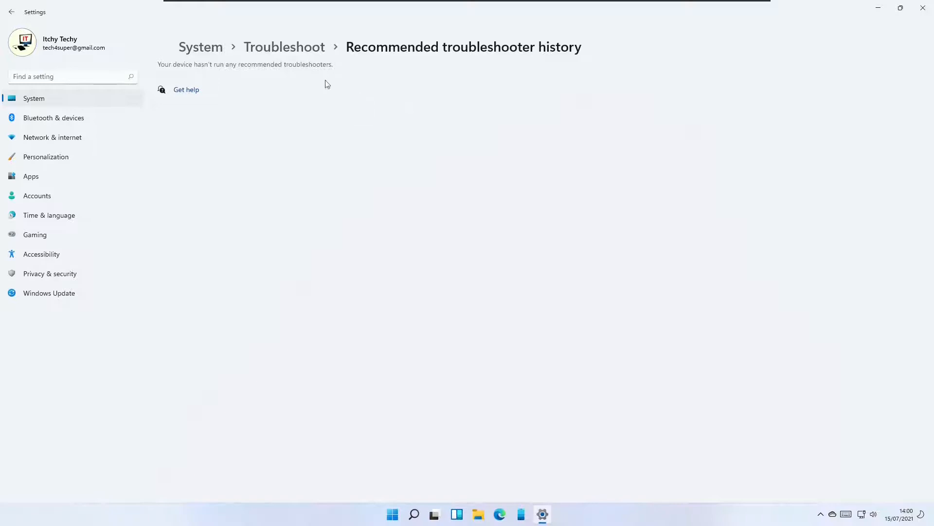
left_click(286, 49)
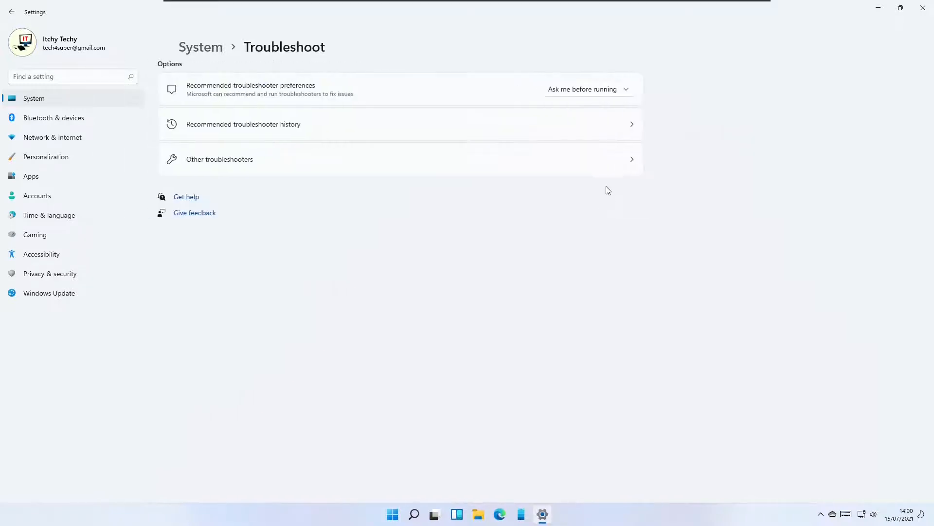
Run the Internet Connections troubleshooter from Other troubleshooters, then cancel it.
left_click(568, 169)
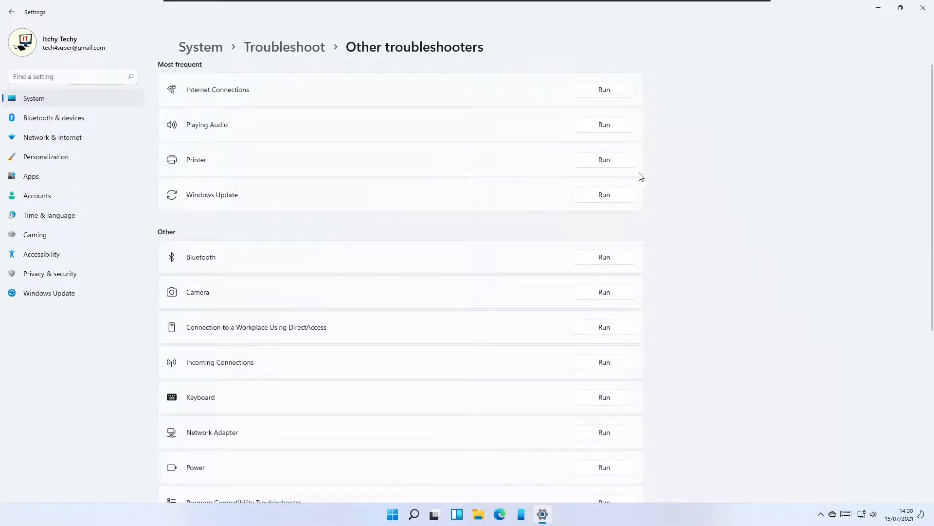
scroll(668, 136, "down", 5)
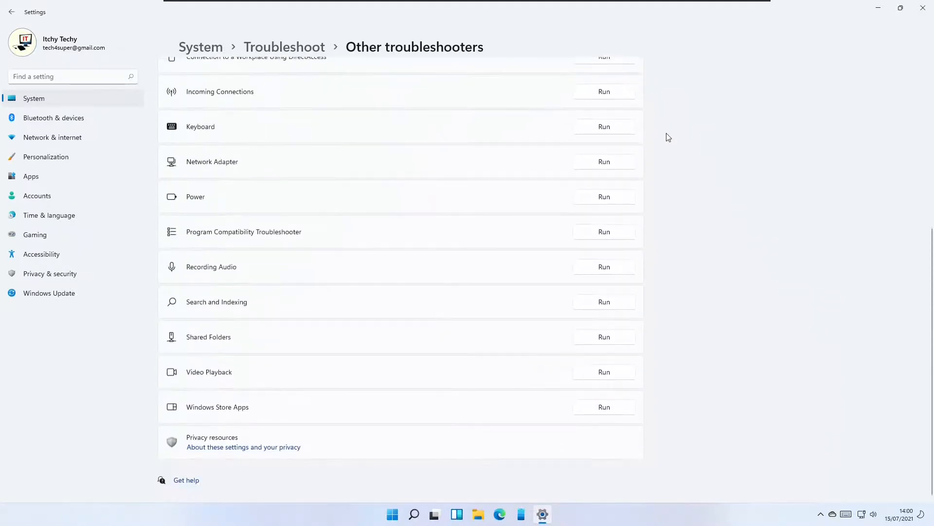
scroll(668, 136, "up", 5)
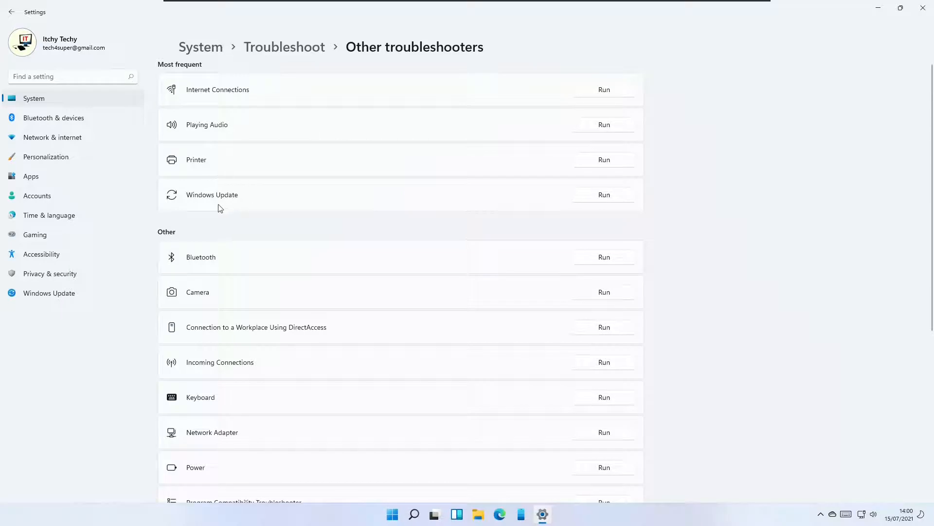
left_click(611, 87)
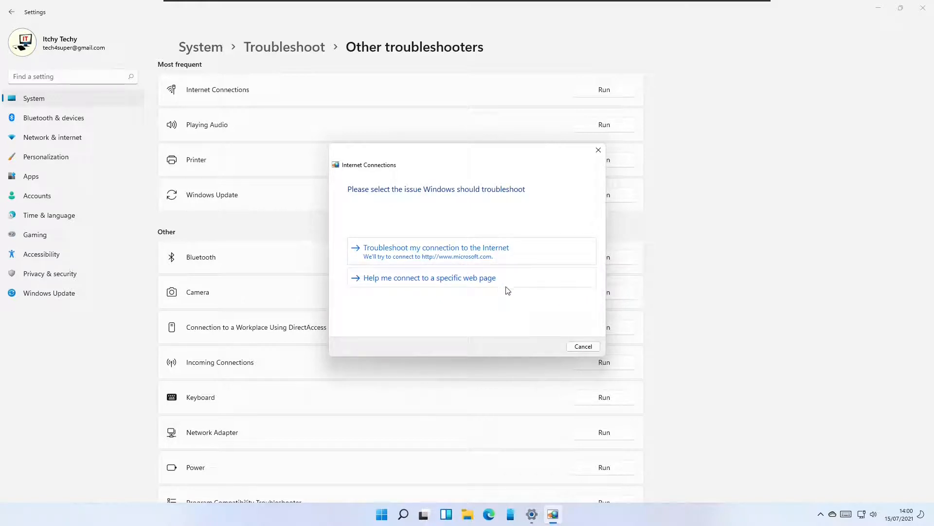
left_click(583, 346)
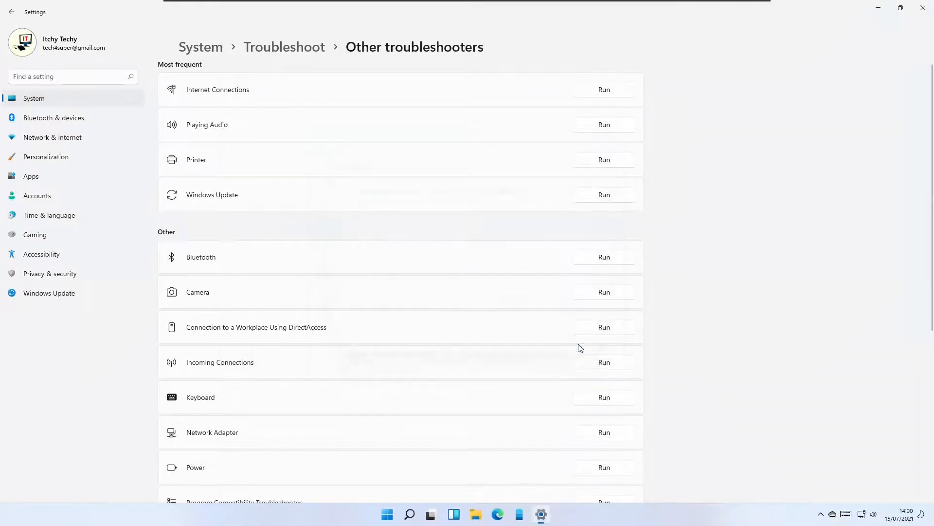
left_click(291, 47)
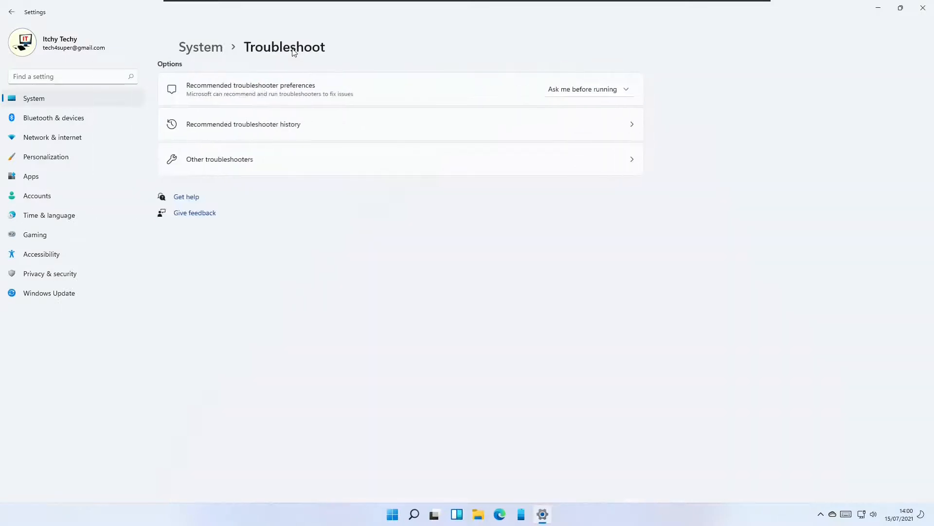
Open Recovery and follow the link to fix problems without resetting the PC.
left_click(199, 46)
scroll(712, 326, "down", 3)
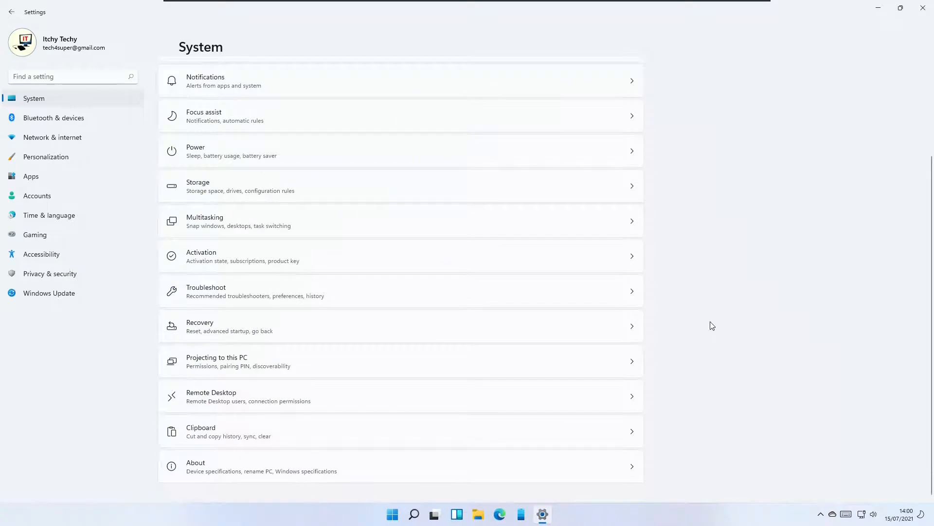
left_click(542, 330)
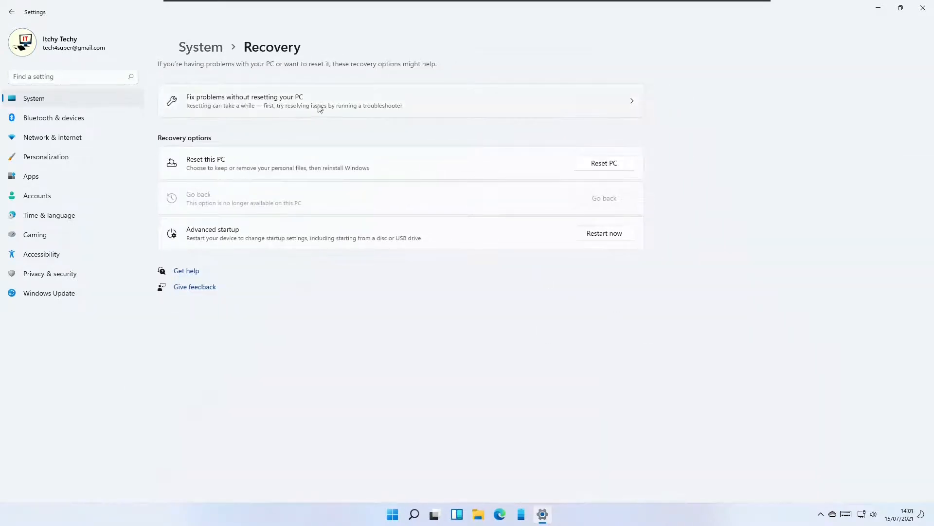
left_click(496, 102)
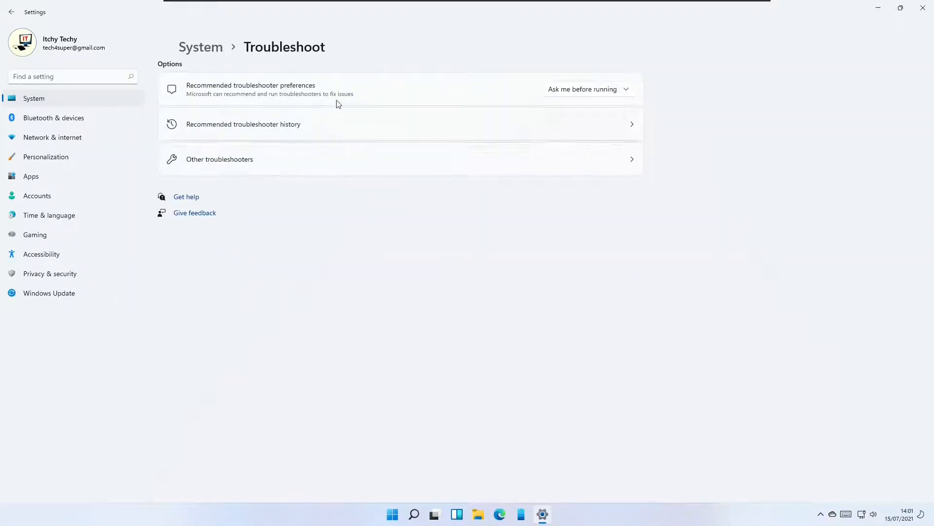
Return to Recovery, start Reset this PC, and cancel it.
left_click(197, 58)
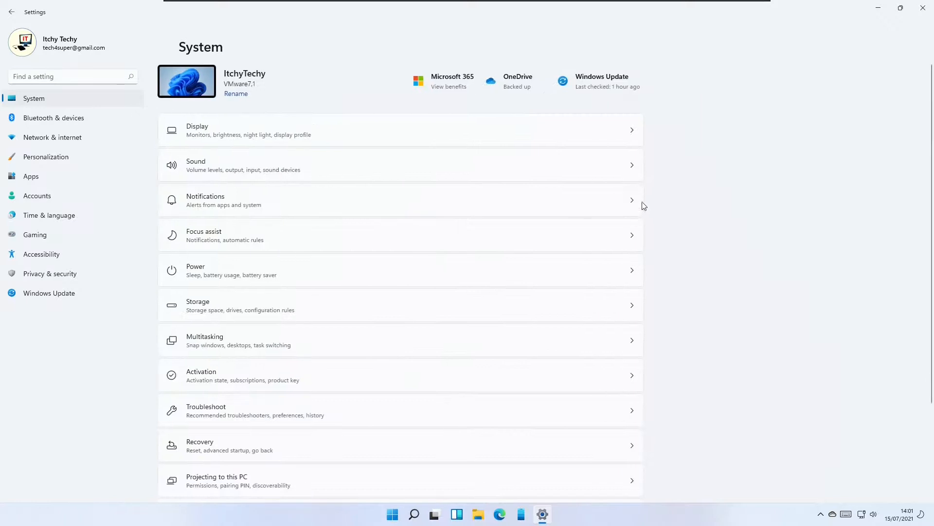
scroll(511, 365, "down", 3)
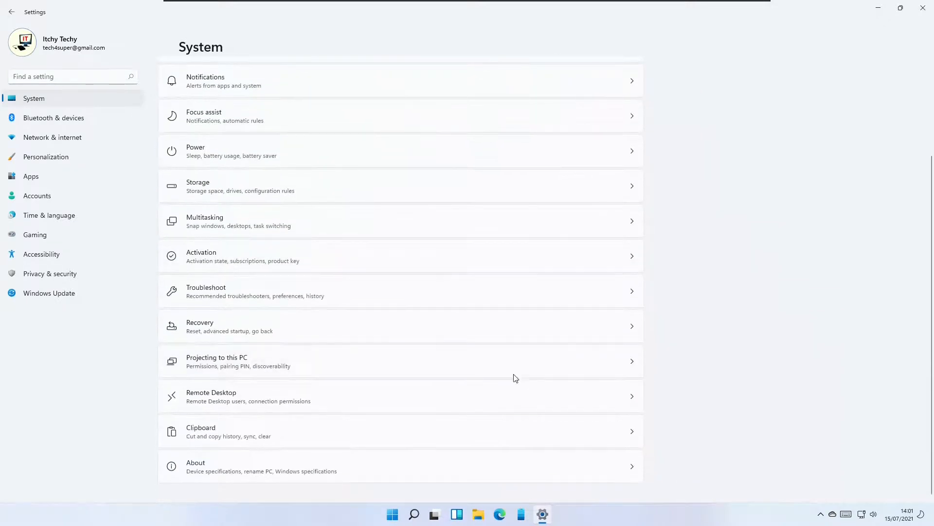
left_click(200, 326)
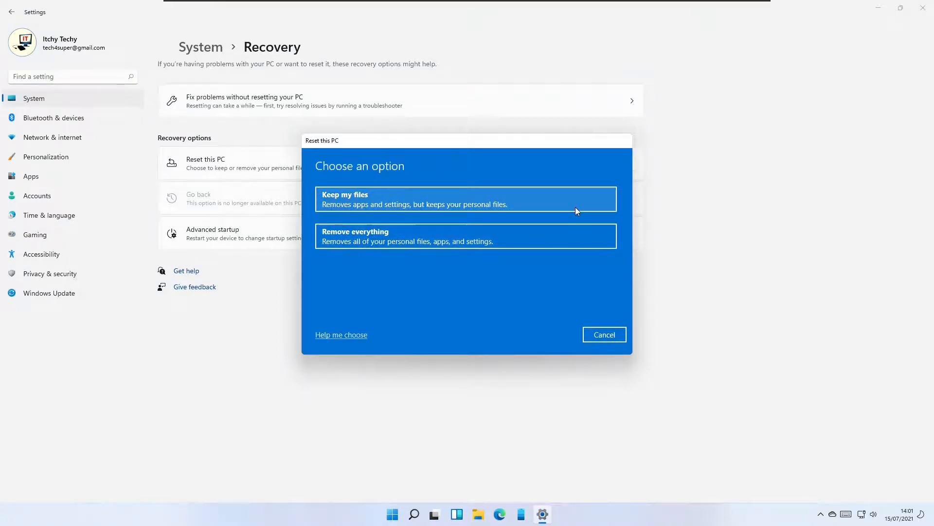
left_click(620, 332)
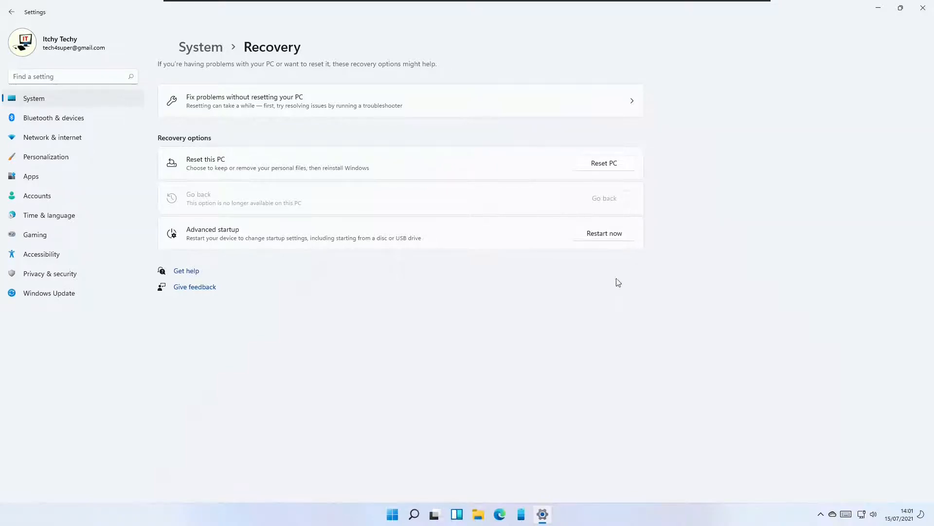
Open the Projecting to this PC settings from the System page.
left_click(210, 49)
scroll(444, 282, "down", 3)
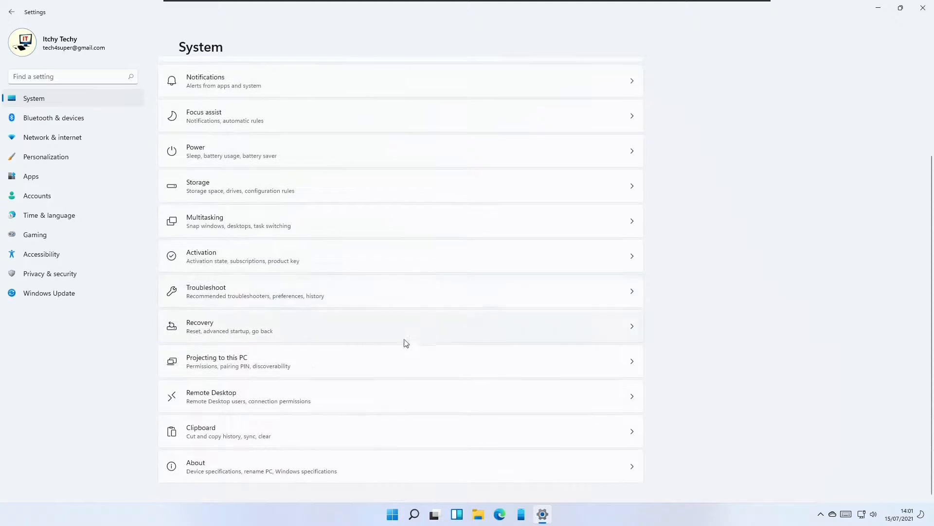
left_click(393, 363)
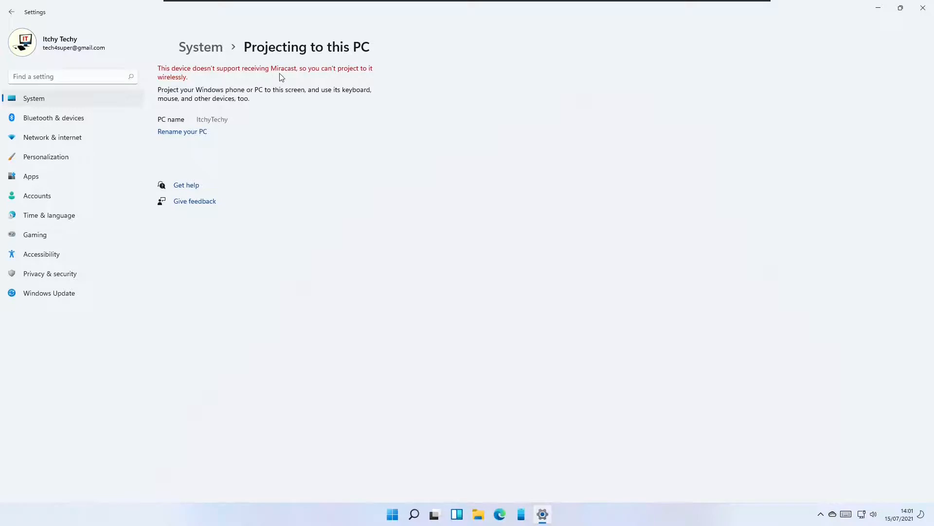
left_click(215, 51)
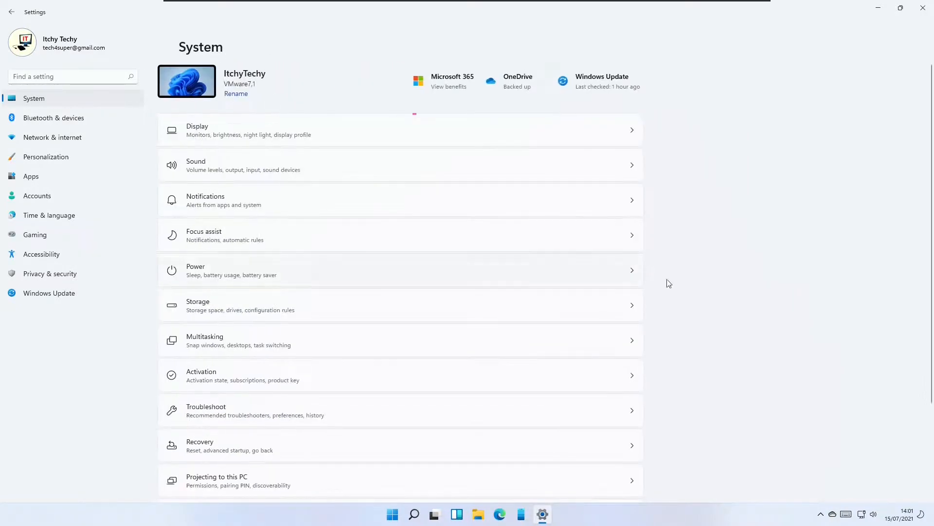
scroll(722, 355, "down", 2)
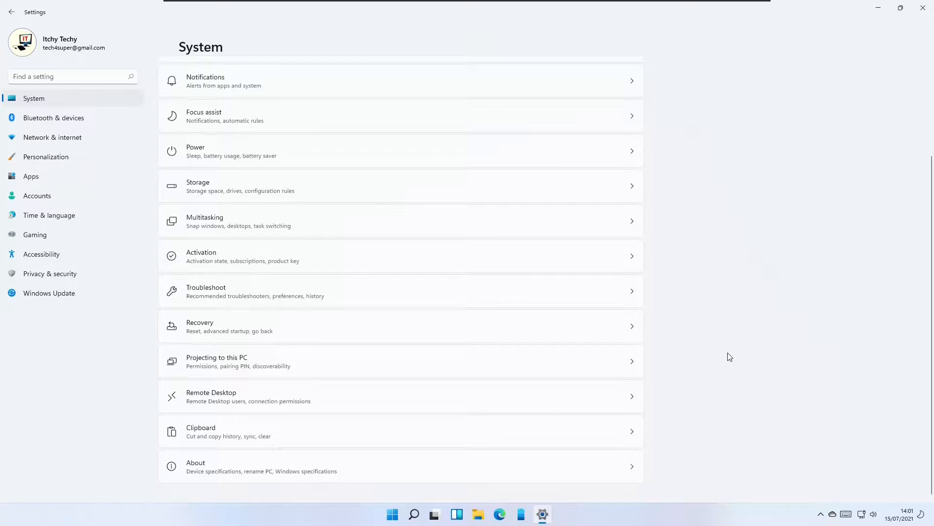
left_click(503, 404)
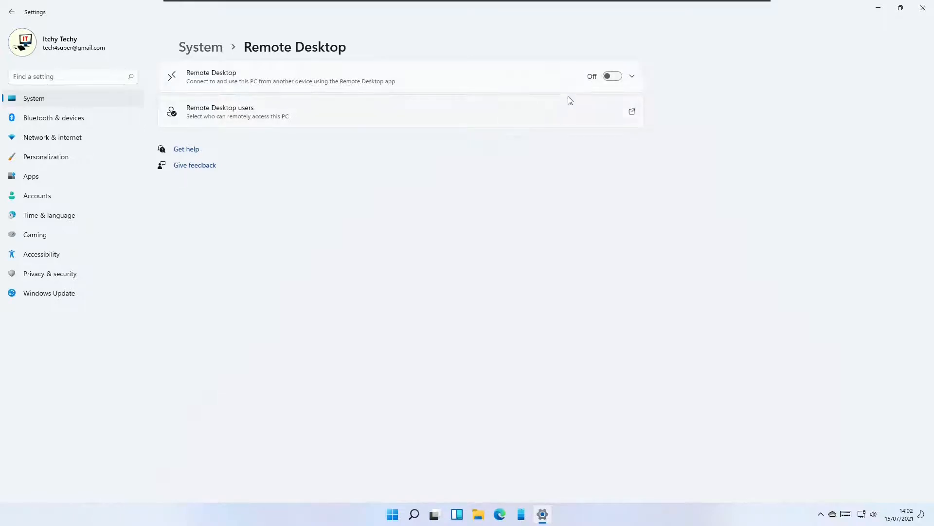
Turn Remote Desktop on, reveal its port 3389 and authentication options, and start adding a remote user.
left_click(616, 77)
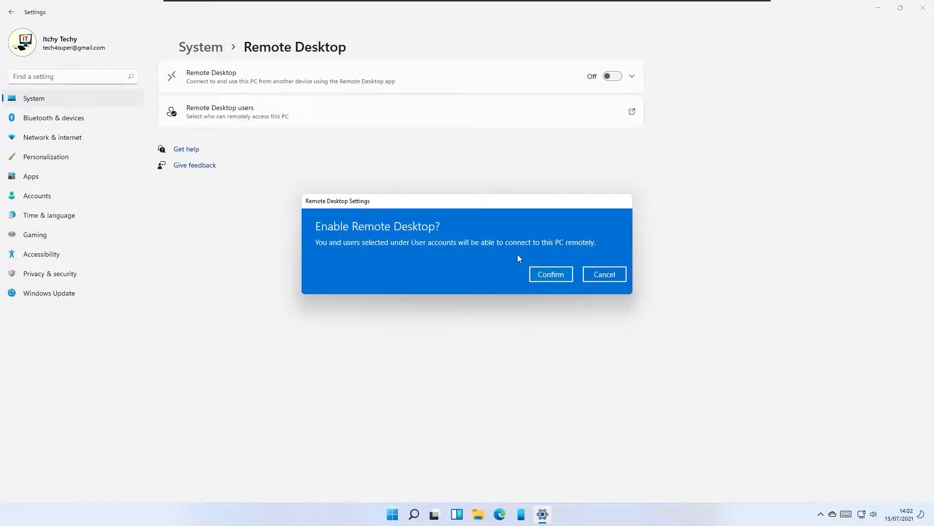
left_click(555, 275)
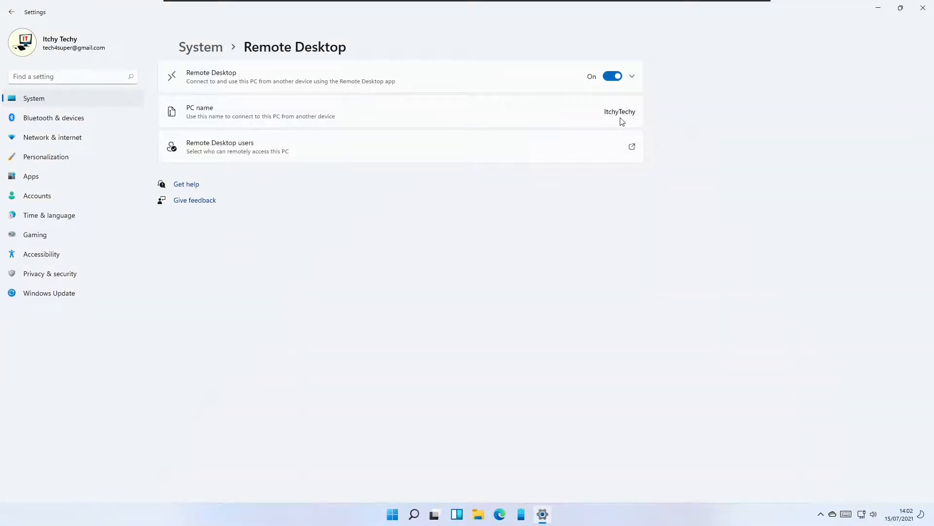
left_click(632, 77)
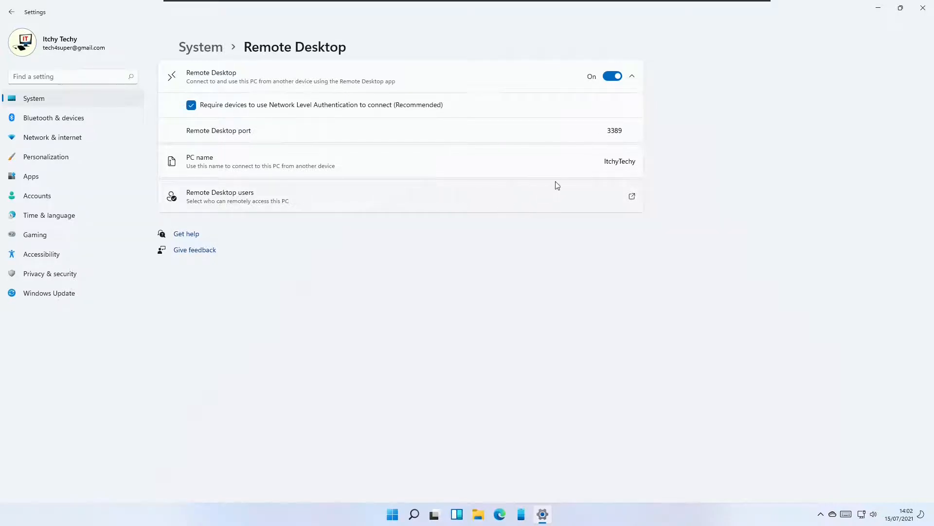
left_click(633, 198)
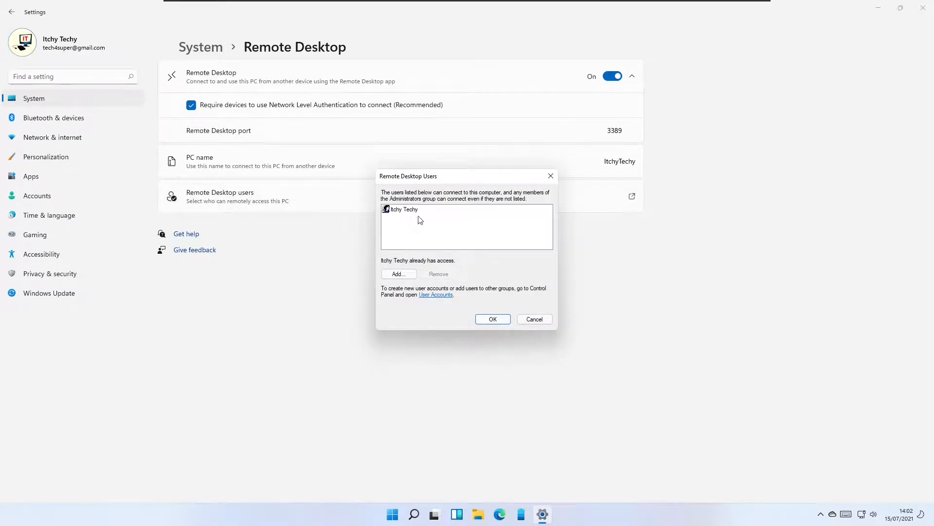
left_click(410, 274)
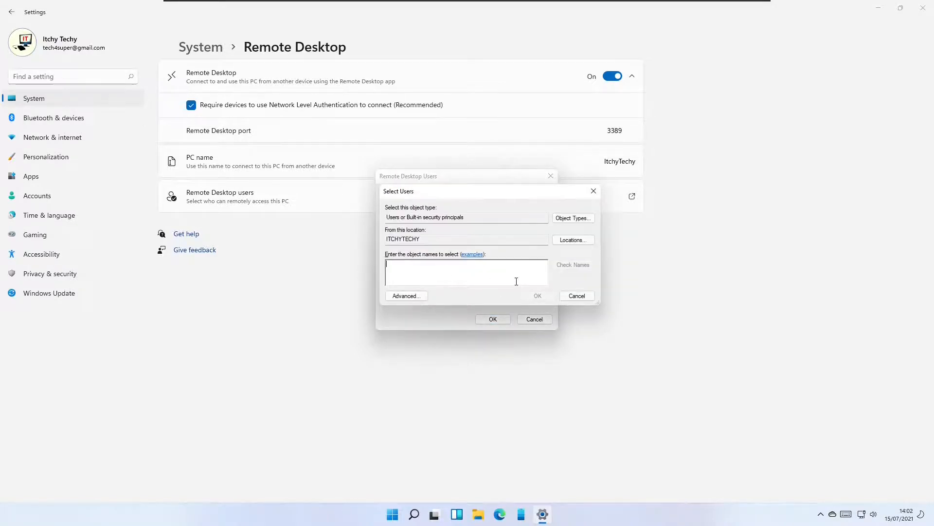
List all local users with the advanced search, try picking Administrator, then clear it from the names box.
left_click(414, 295)
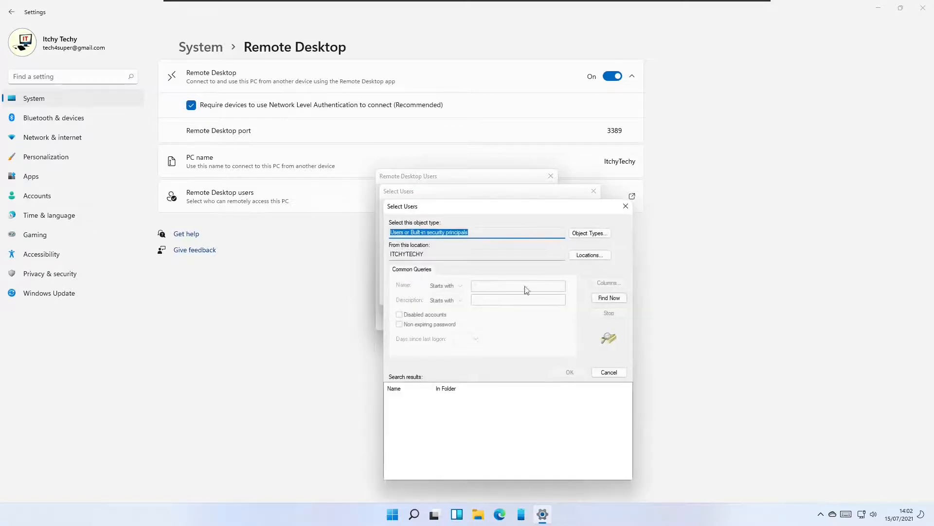
left_click_drag(384, 200, 196, 92)
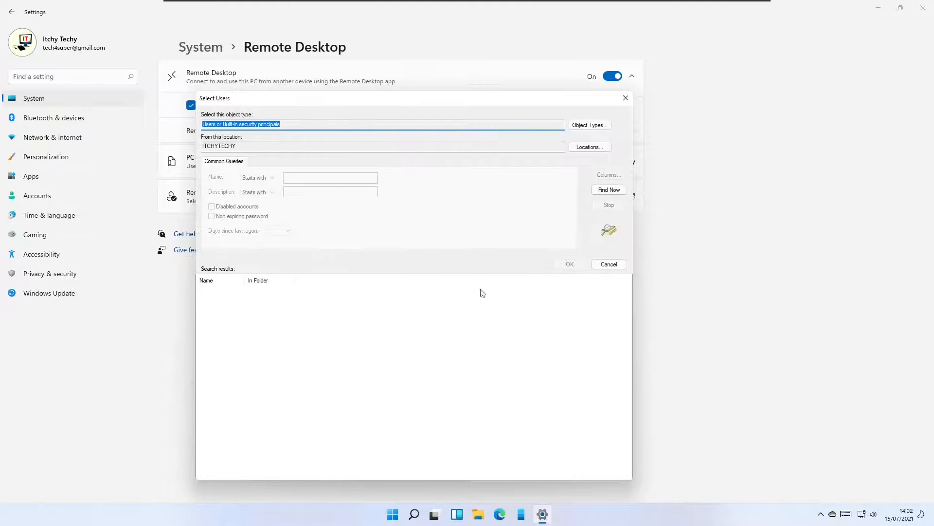
left_click(619, 193)
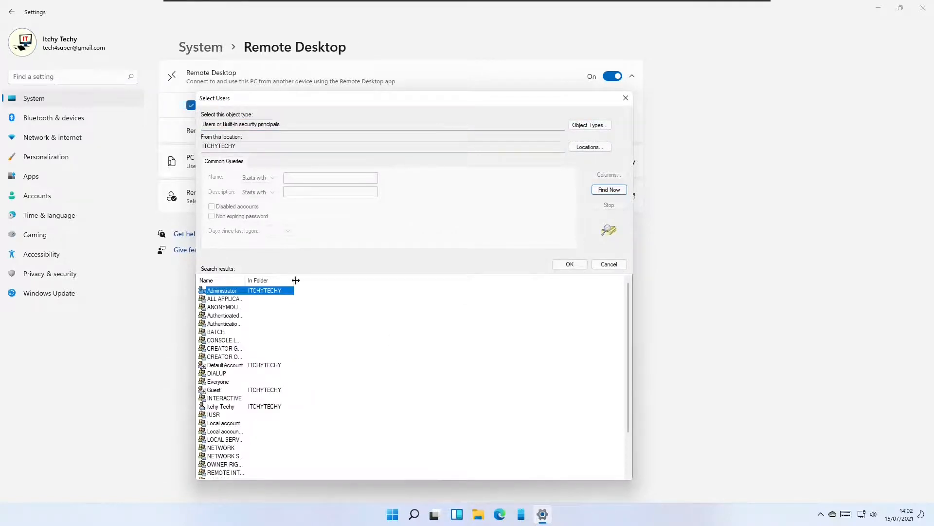
left_click_drag(301, 280, 385, 281)
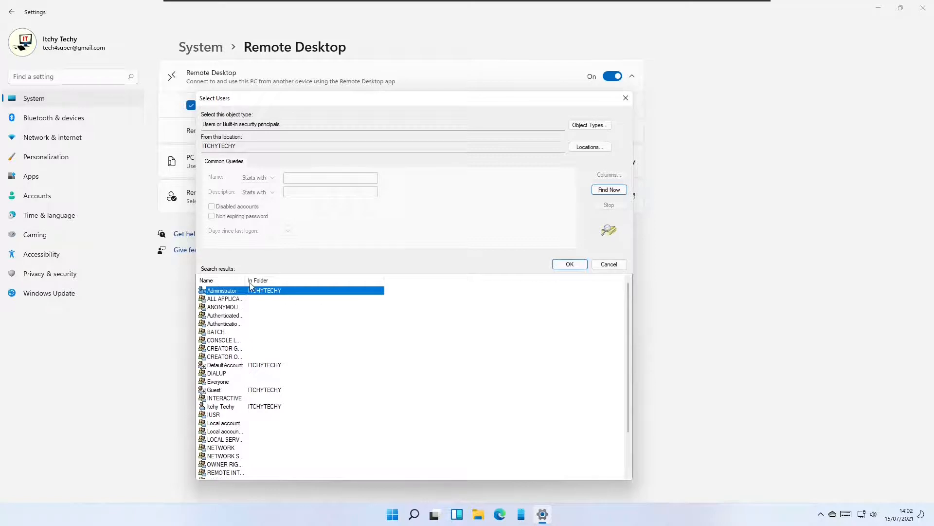
left_click_drag(247, 281, 359, 281)
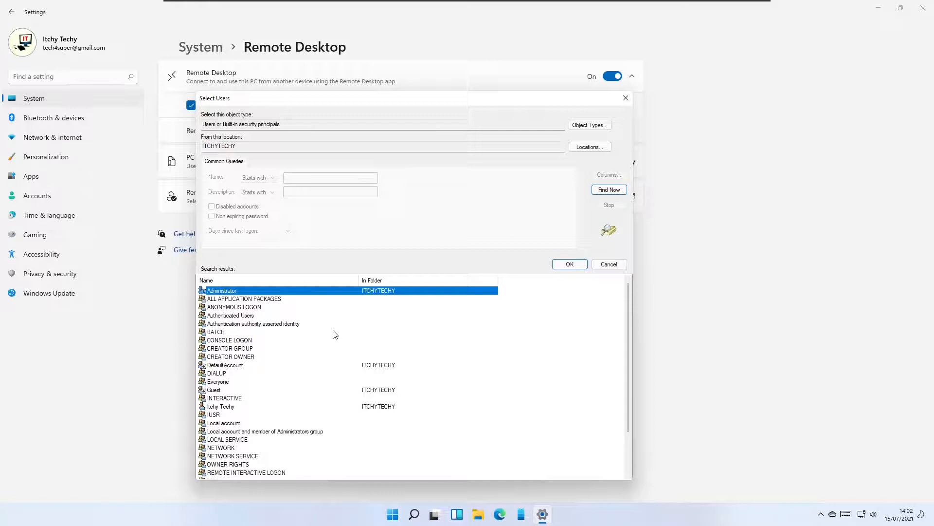
scroll(335, 335, "down", 1)
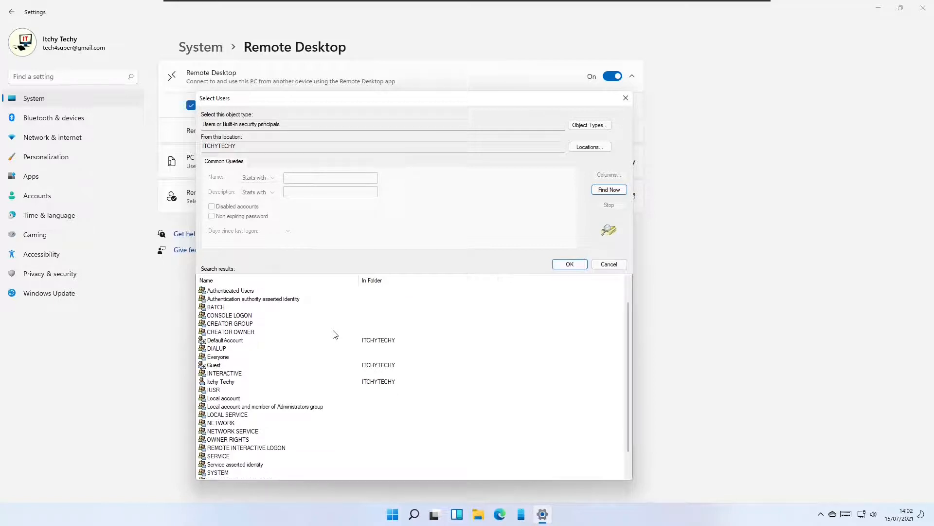
scroll(244, 308, "up", 1)
left_click(240, 299)
left_click(239, 291)
double_click(239, 291)
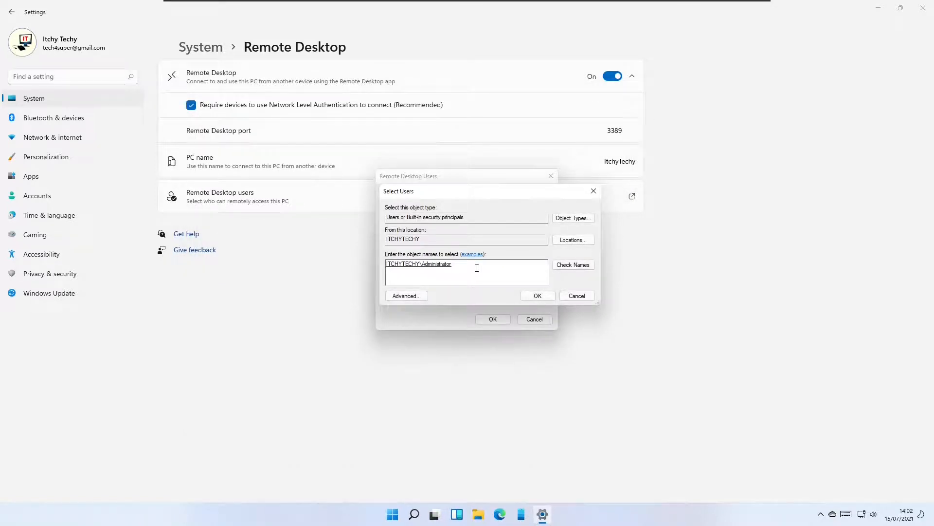
key("BackSpace")
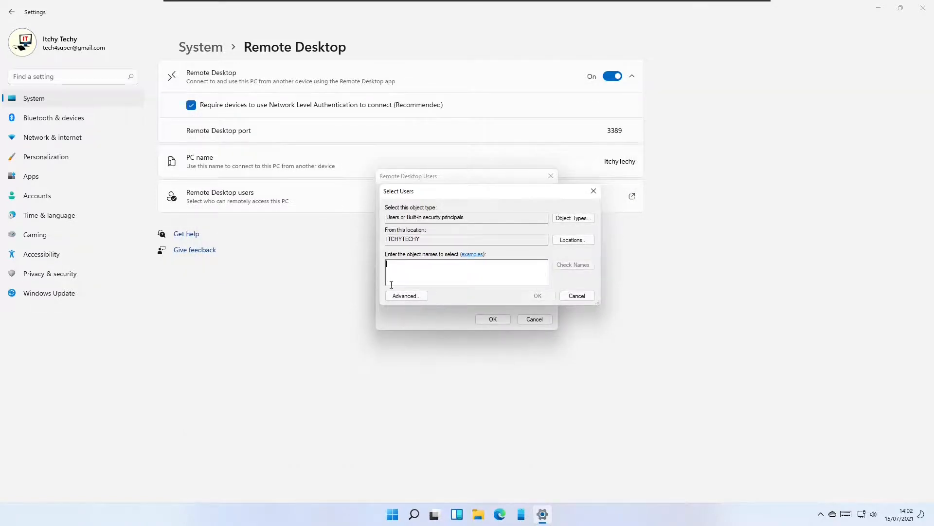
Search all users again, choose the Guest account, and save it to the Remote Desktop users list.
left_click(407, 294)
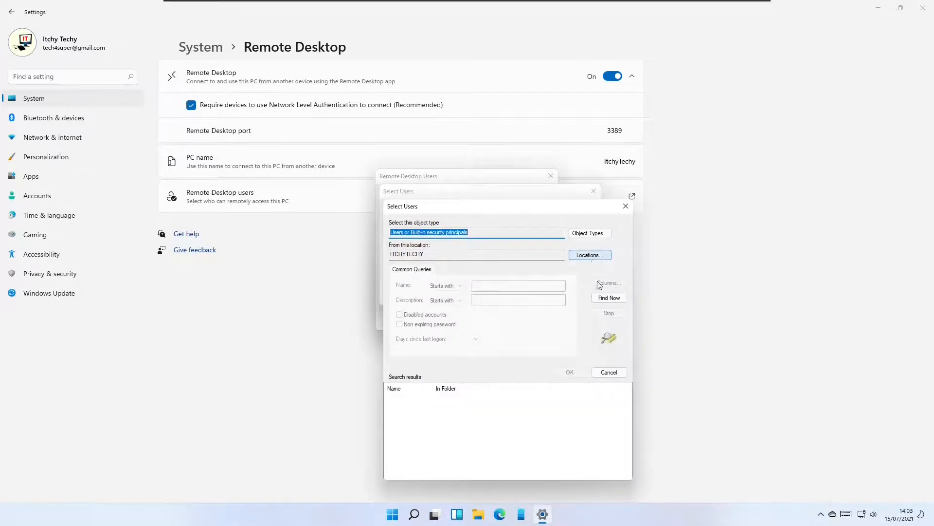
left_click(610, 299)
scroll(523, 428, "down", 3)
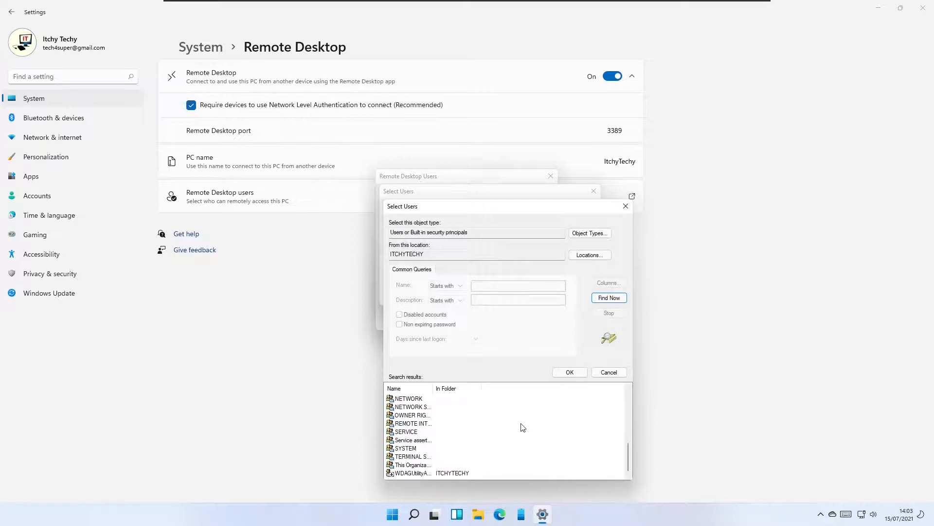
left_click_drag(433, 388, 493, 388)
scroll(462, 437, "up", 2)
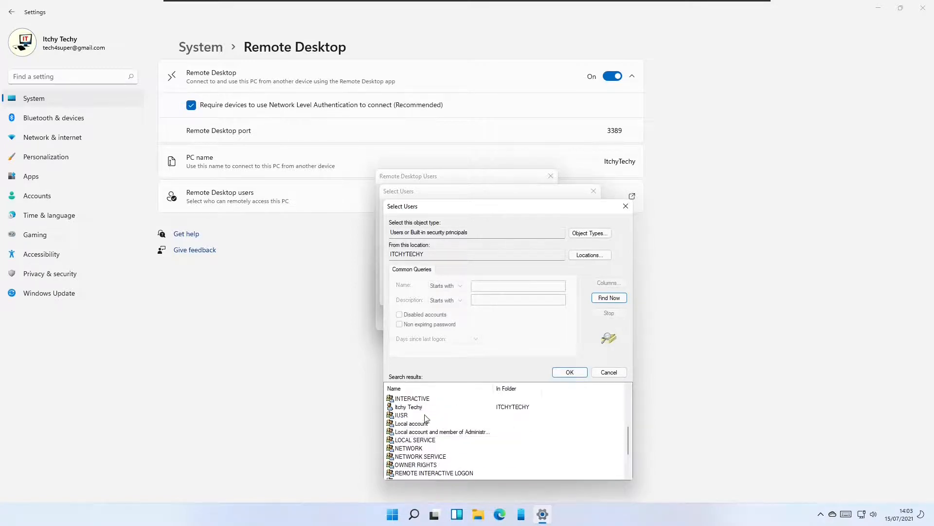
left_click(502, 408)
scroll(499, 433, "up", 1)
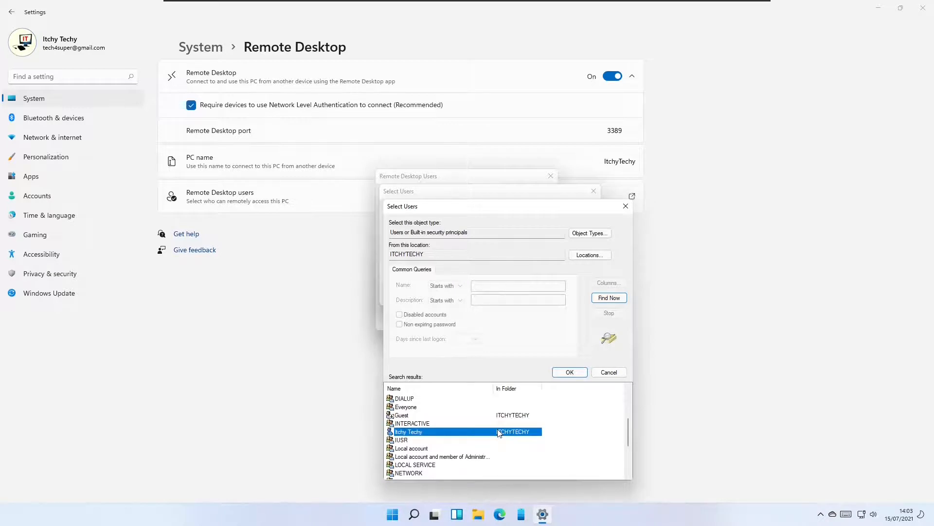
scroll(499, 433, "up", 1)
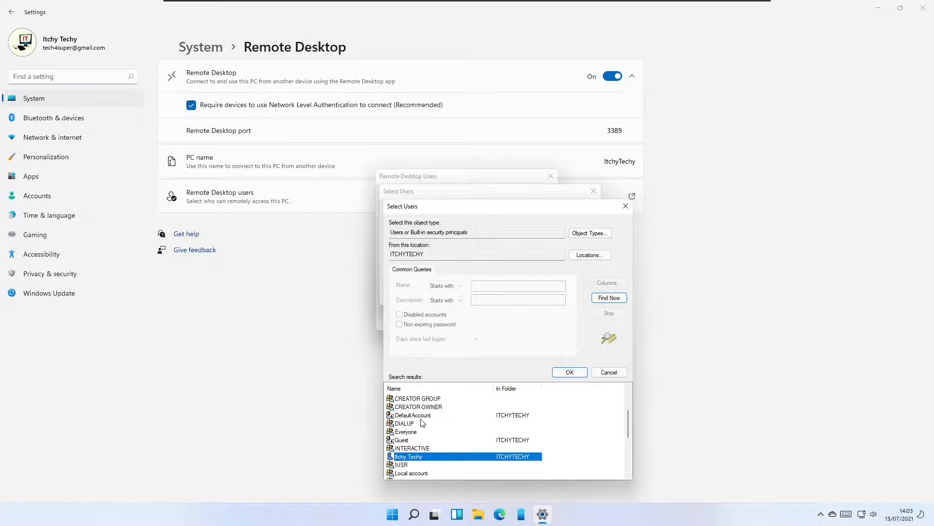
left_click(407, 443)
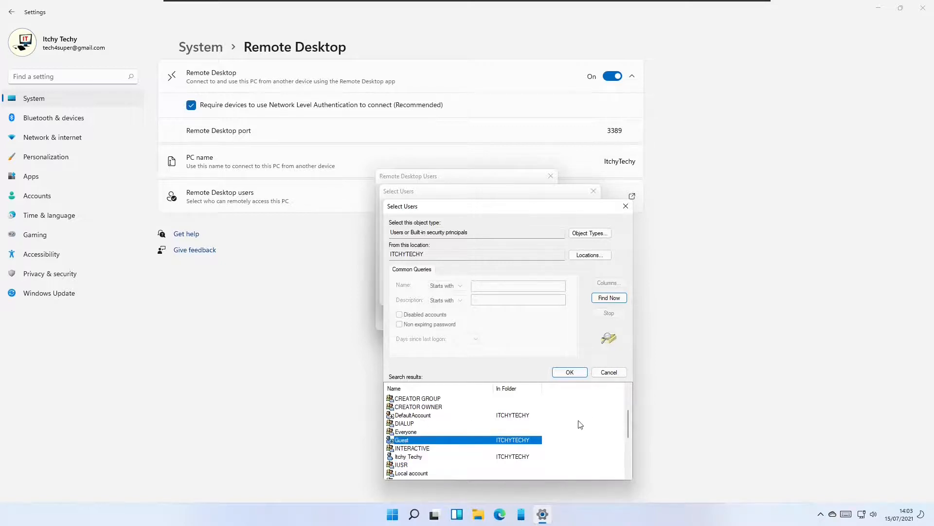
left_click(583, 371)
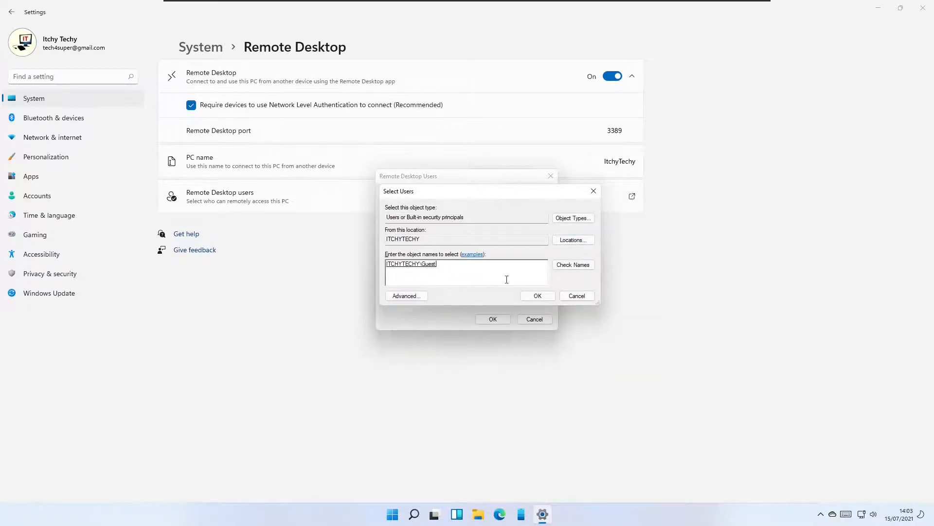
left_click(538, 295)
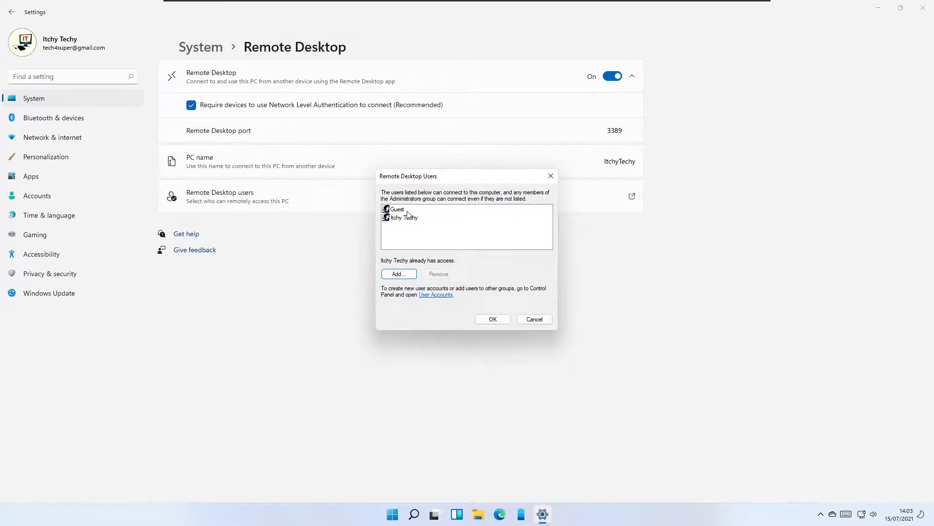
left_click(494, 318)
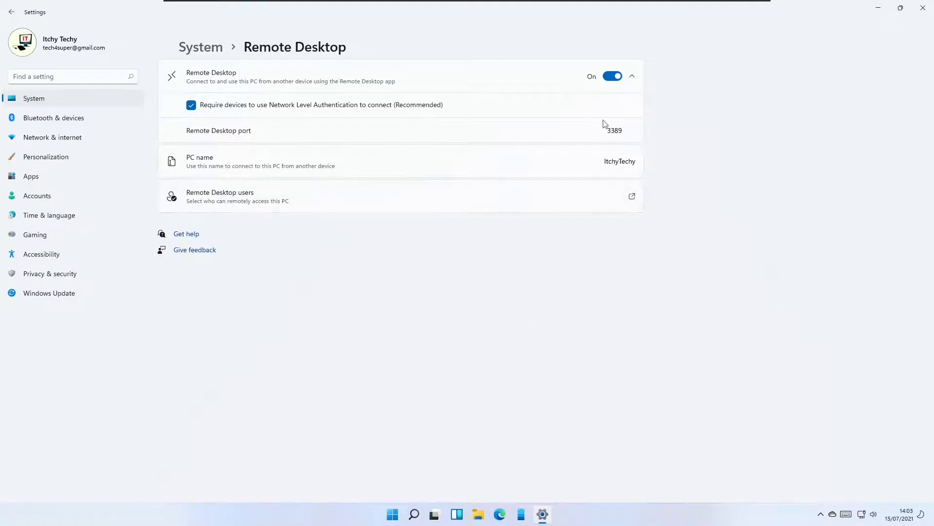
Search Start for 'remote', launch Remote Desktop Connection, and focus its computer name field.
left_click(393, 515)
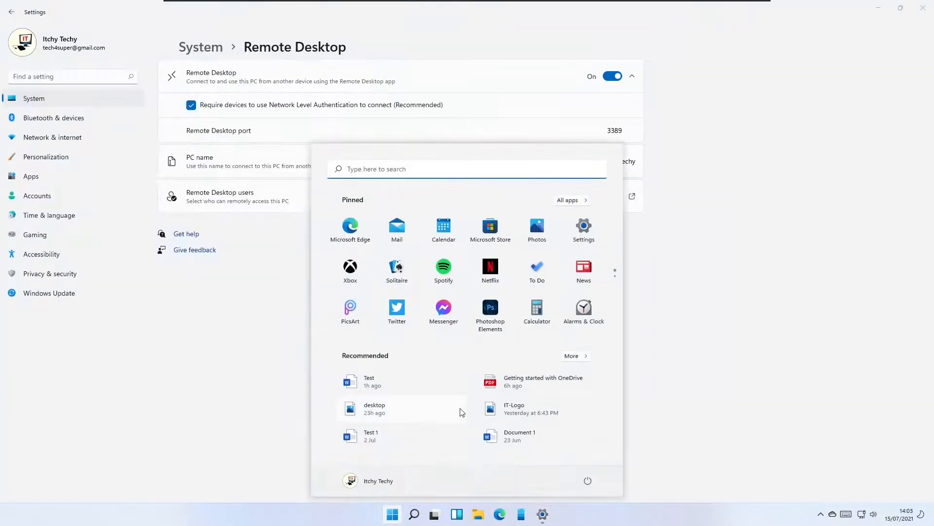
type("remote")
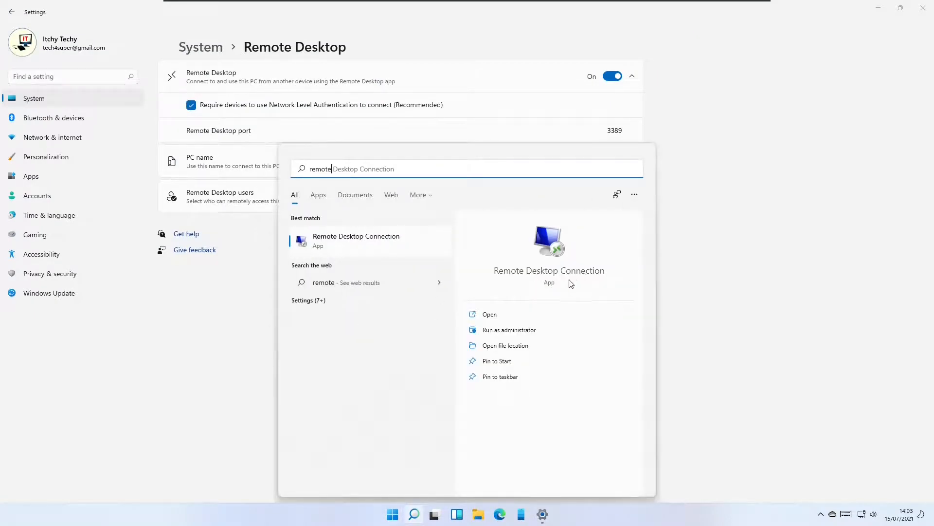
left_click(489, 314)
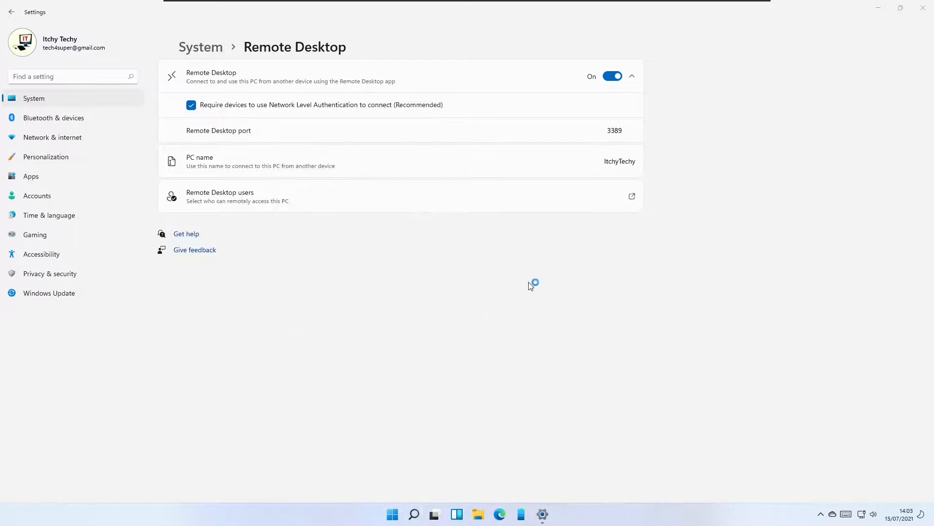
left_click(495, 159)
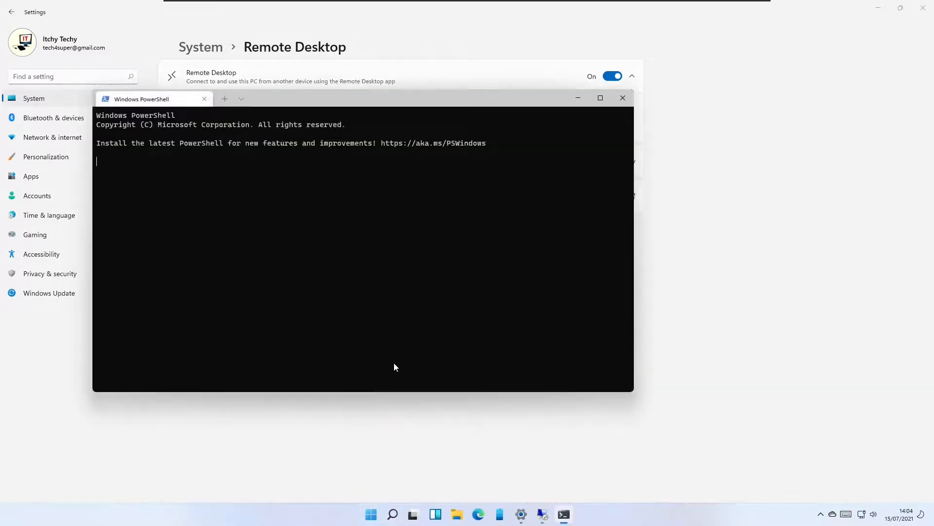
Arrange the PowerShell and Remote Desktop windows, run ipconfig, and copy the IPv4 address 192.168.211.129.
left_click_drag(401, 108, 346, 161)
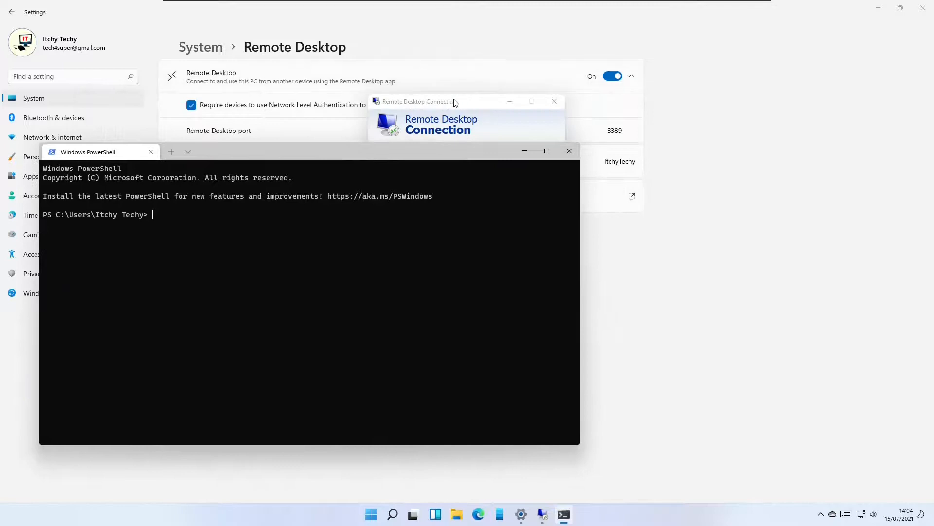
left_click(554, 110)
left_click_drag(553, 109, 797, 204)
left_click_drag(449, 150, 565, 133)
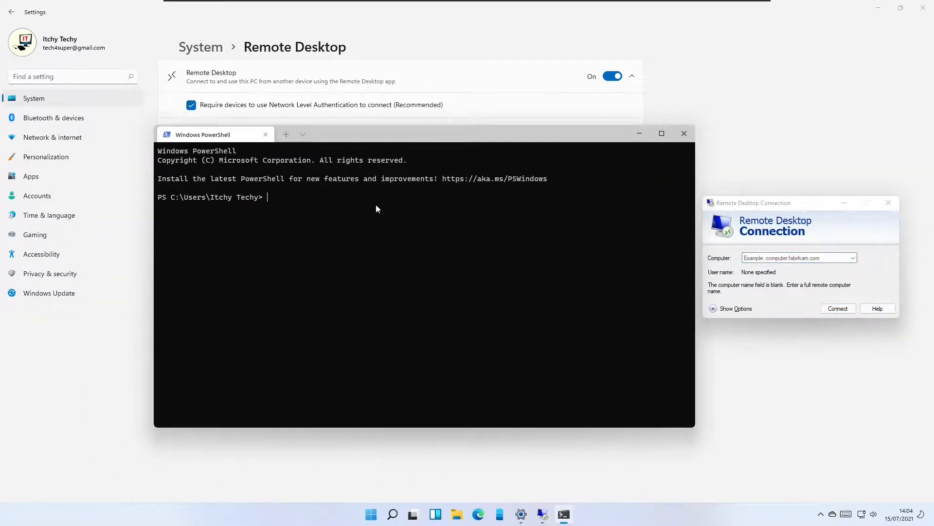
type("ipconfig")
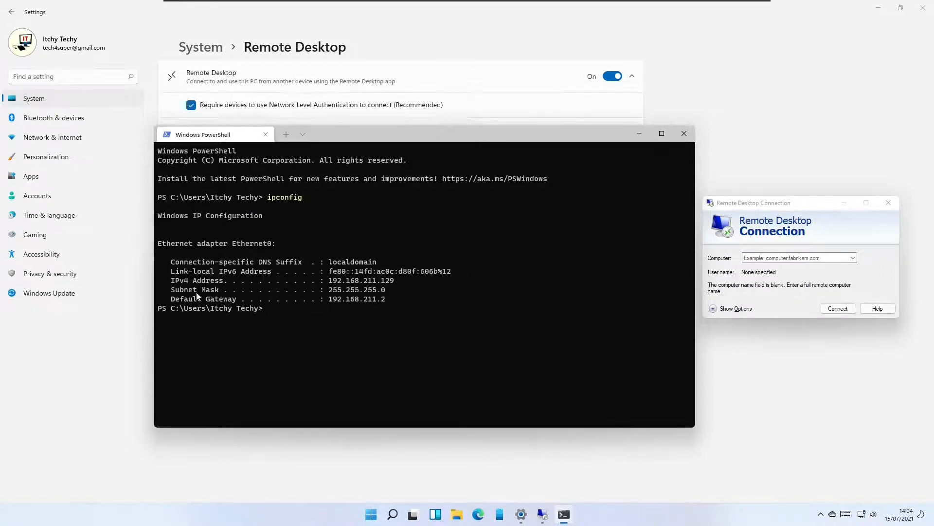
left_click_drag(395, 280, 333, 280)
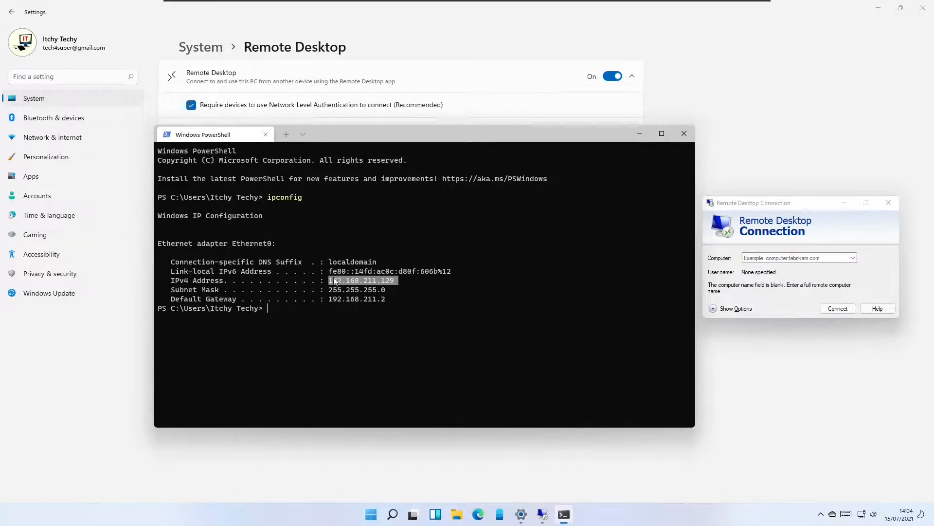
key("ctrl+c")
left_click_drag(332, 277, 330, 278)
left_click(807, 208)
left_click(822, 258)
right_click(822, 258)
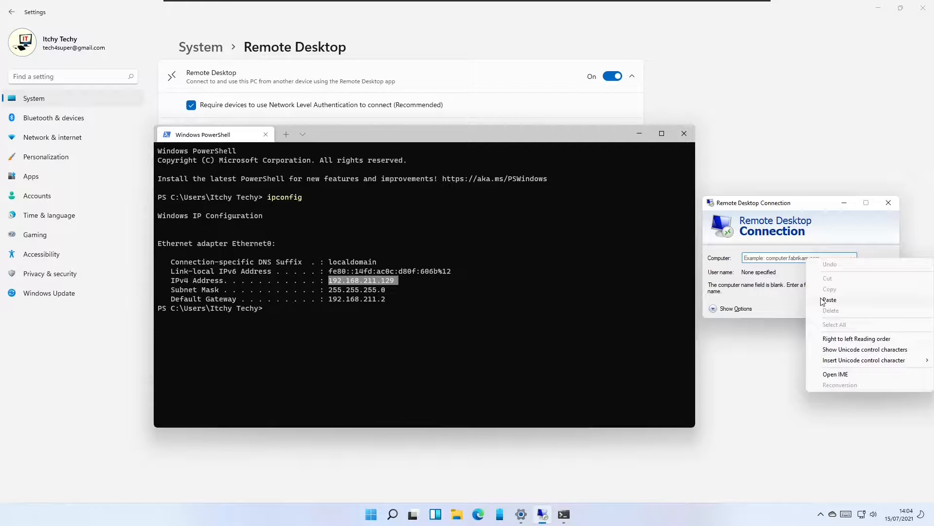
left_click(829, 300)
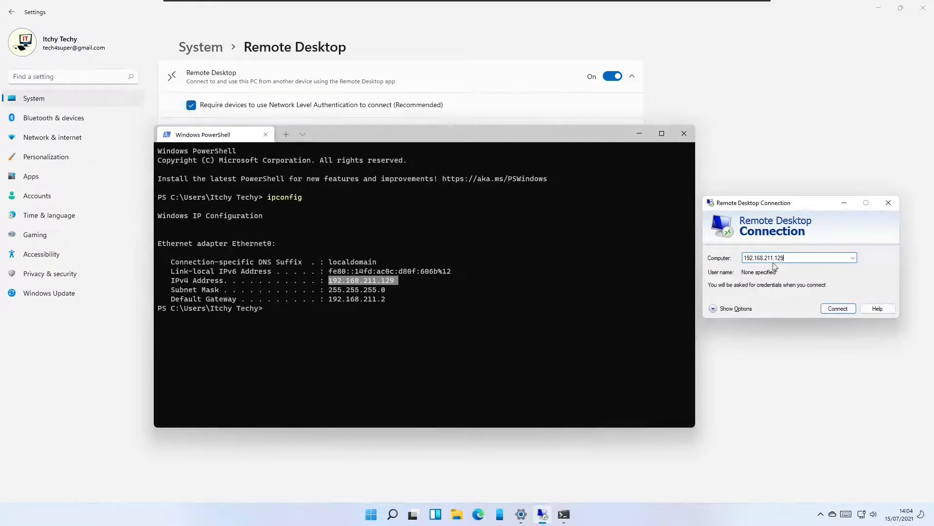
left_click(839, 309)
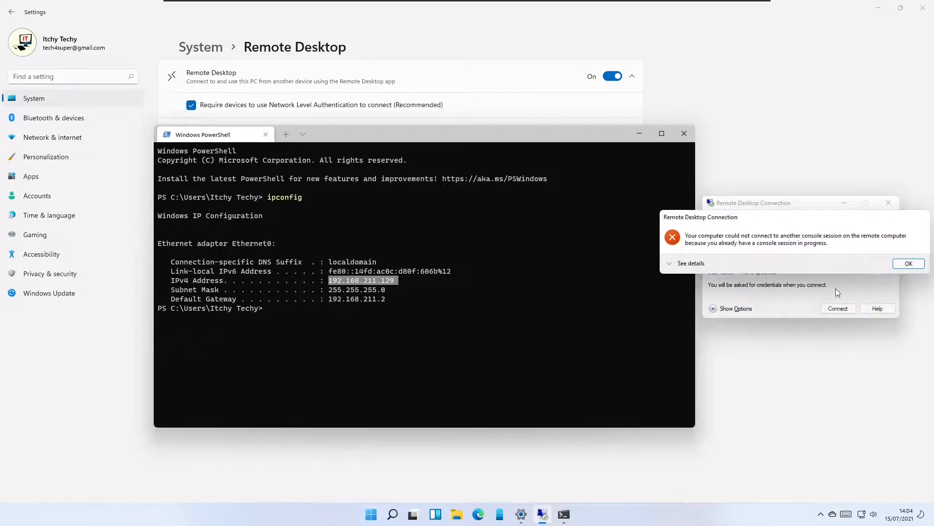
Dismiss the connection error, browse the Display, Local Resources, Experience and Advanced tabs, then close Remote Desktop Connection.
left_click(682, 267)
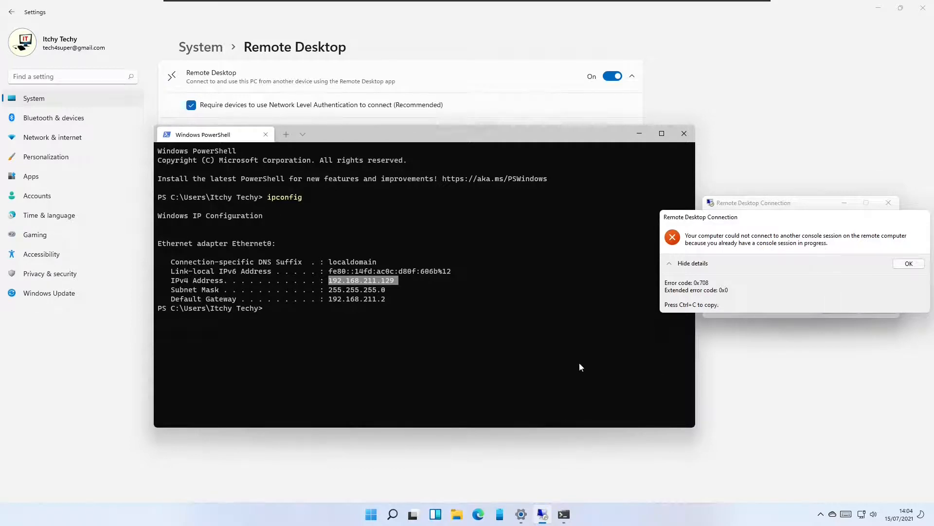
left_click(918, 266)
left_click(745, 308)
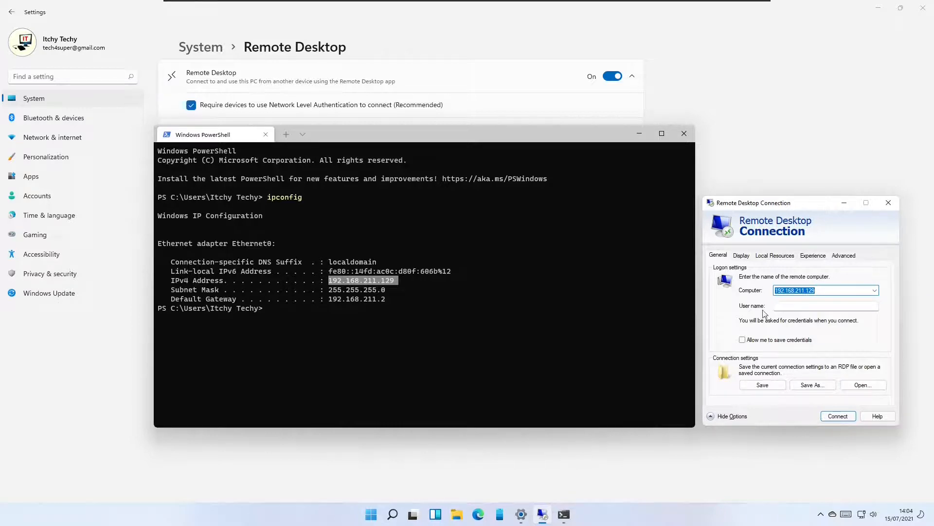
left_click(743, 256)
left_click(773, 256)
left_click(813, 256)
left_click(844, 256)
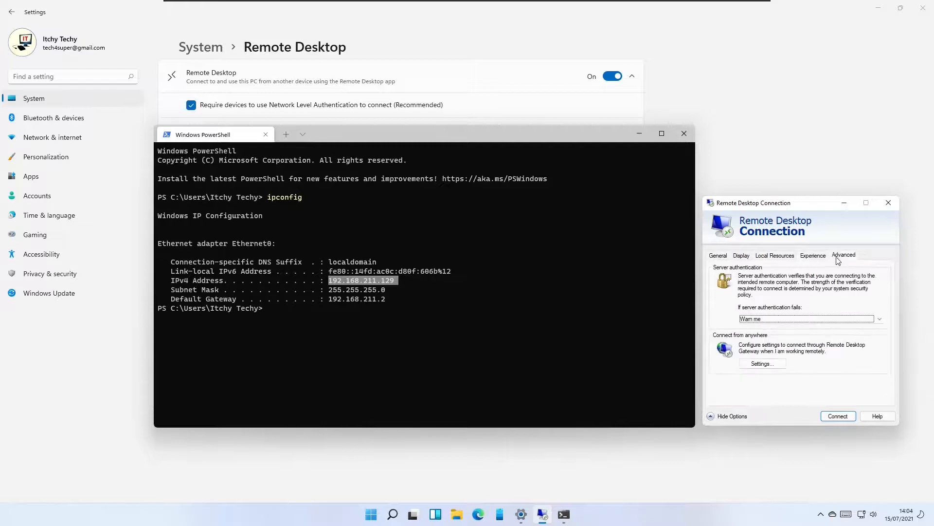
left_click(718, 256)
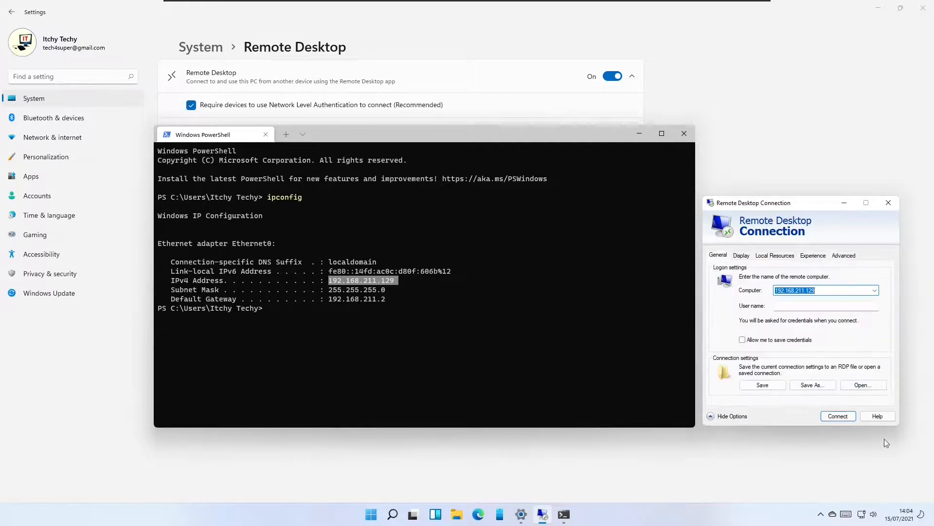
left_click(887, 208)
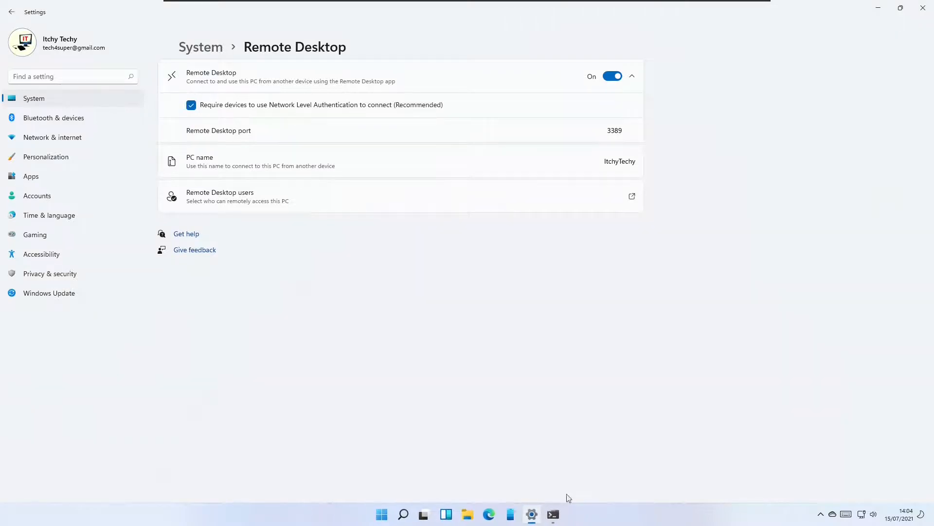
Close the PowerShell window with the exit command.
left_click(553, 514)
left_click(565, 343)
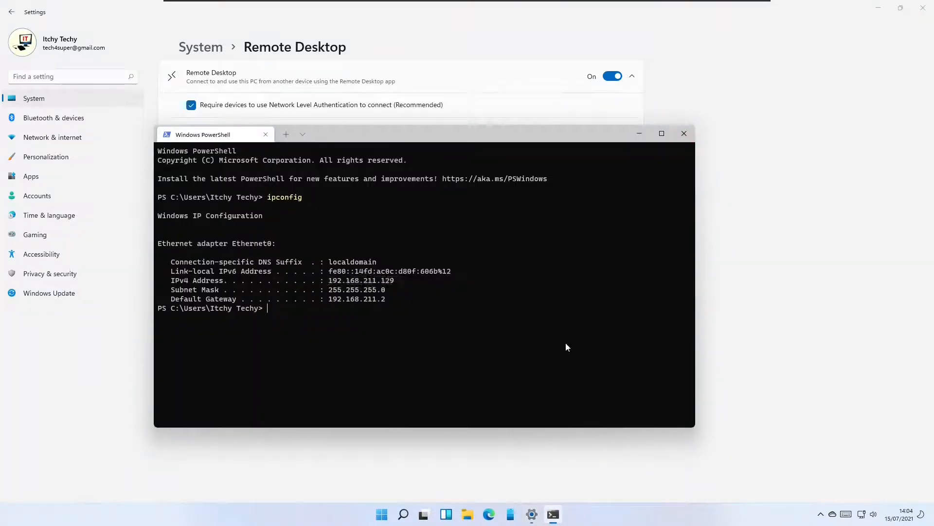
type("exit")
key("Return")
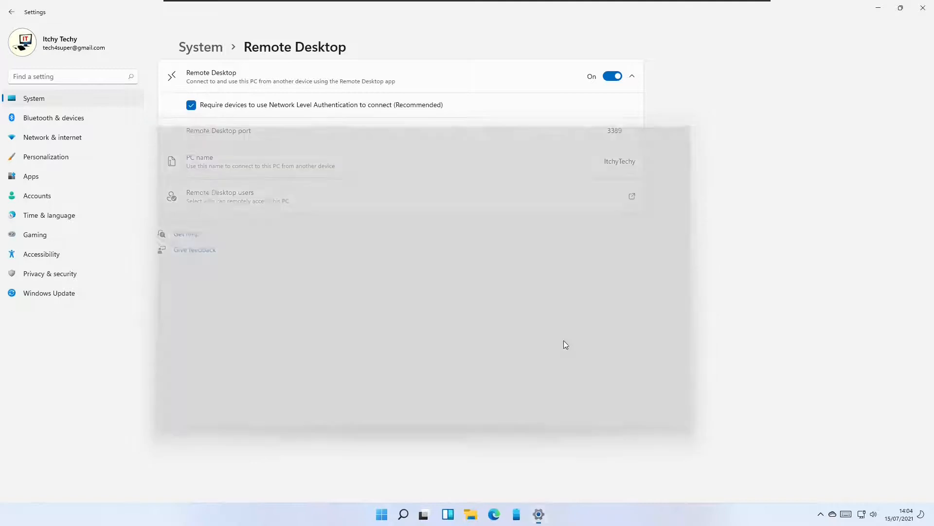
Turn Remote Desktop off, confirm, and return to the main System settings page.
left_click(192, 49)
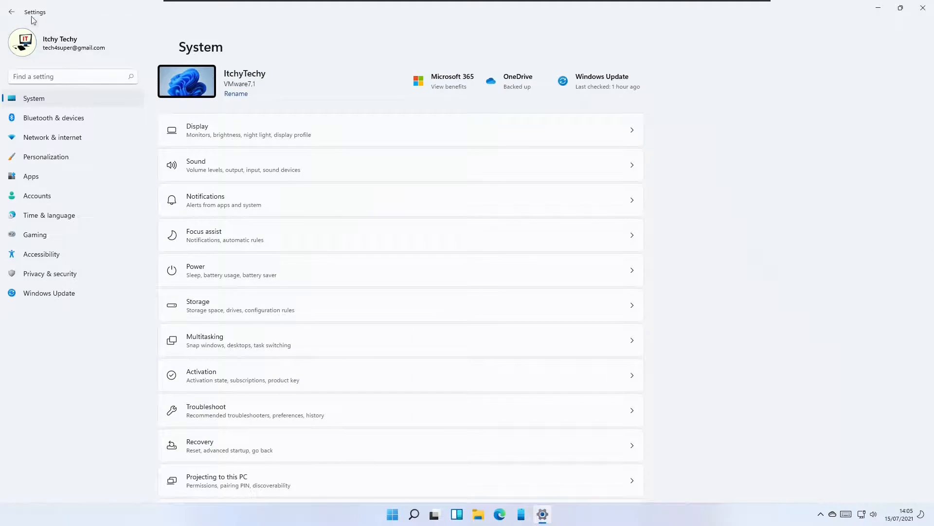
left_click(11, 12)
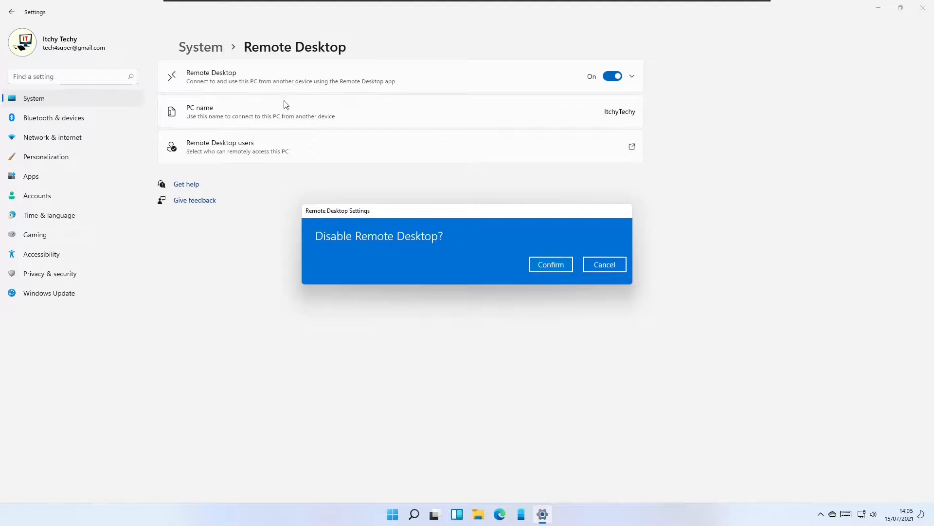
left_click(544, 267)
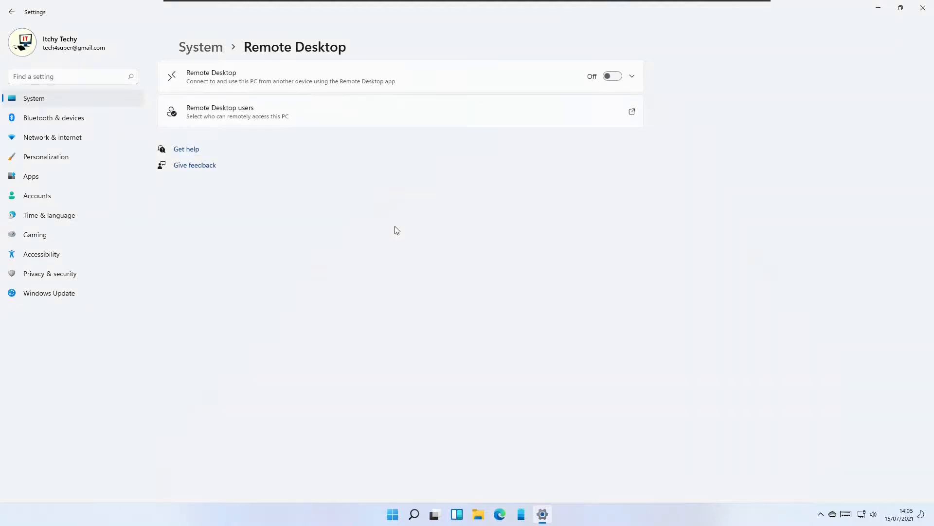
left_click(215, 49)
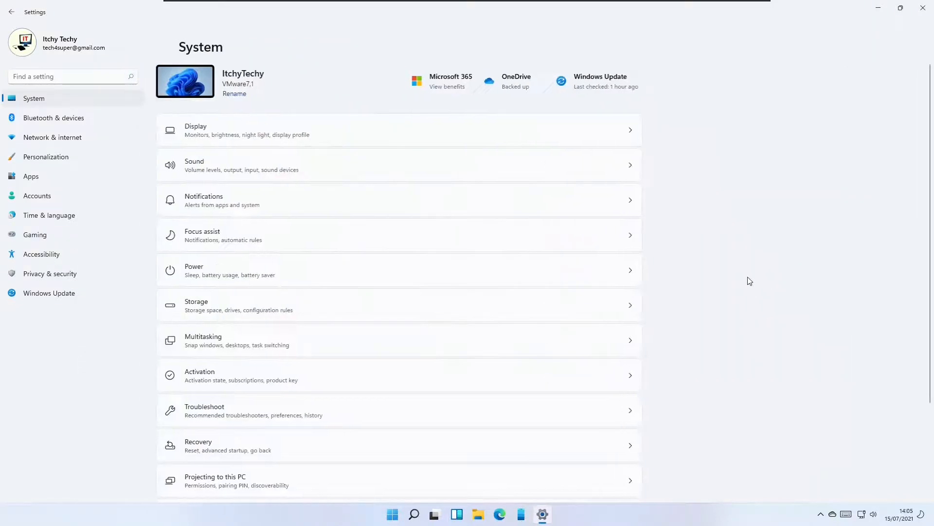
Open Clipboard settings and switch Clipboard history off and back on.
scroll(732, 279, "down", 3)
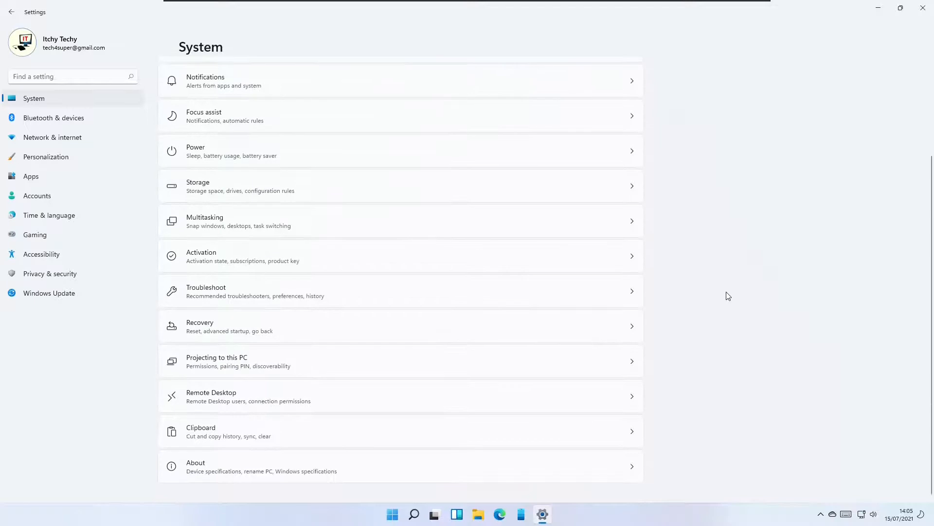
left_click(618, 435)
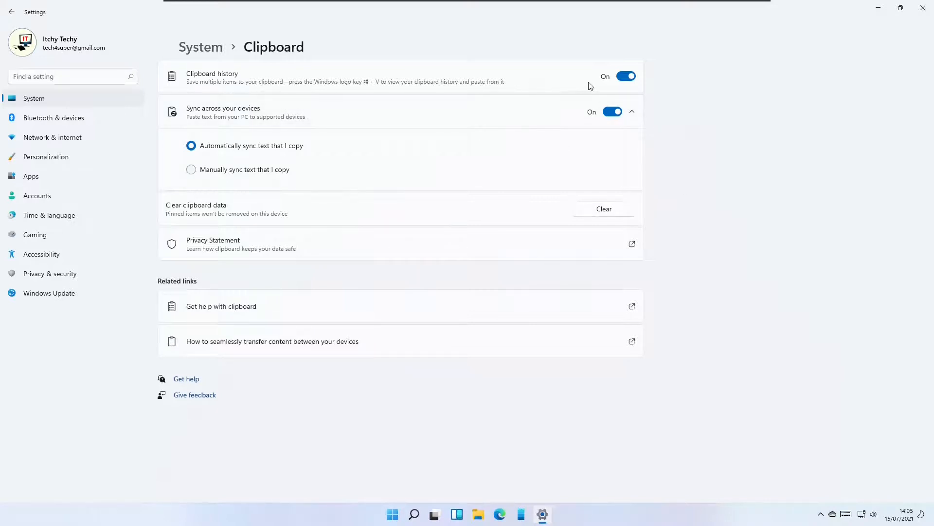
left_click(632, 77)
left_click(635, 76)
In Downloads, paste a copy of the IT-Logo file, delete that copy, and close File Explorer.
left_click(481, 516)
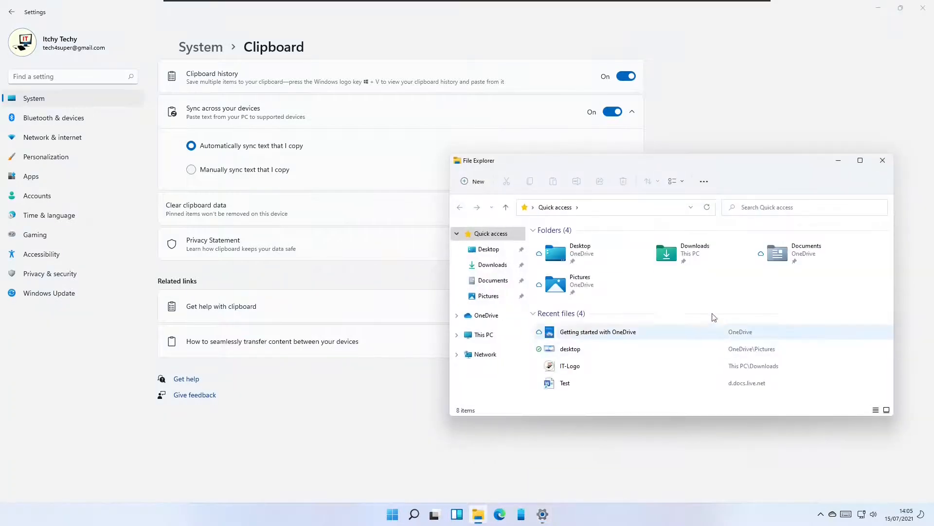
double_click(707, 258)
left_click(557, 256)
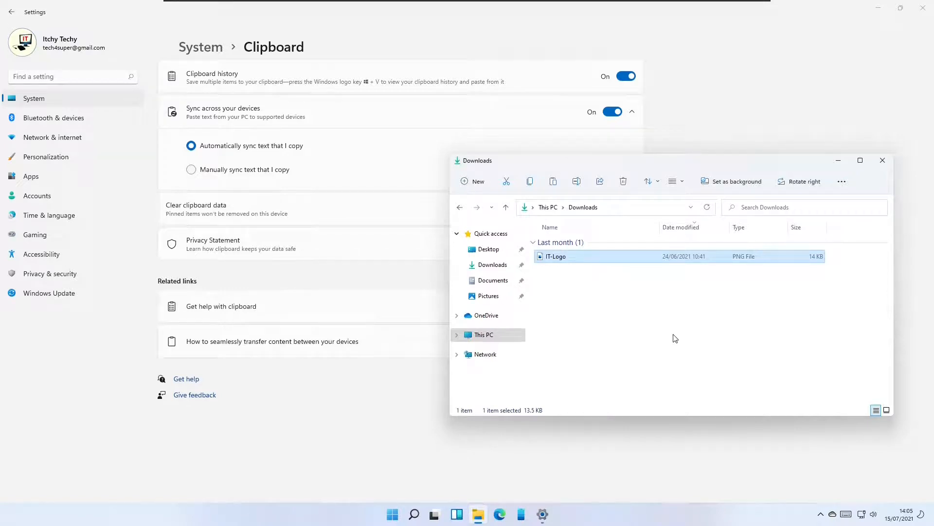
key("ctrl+v")
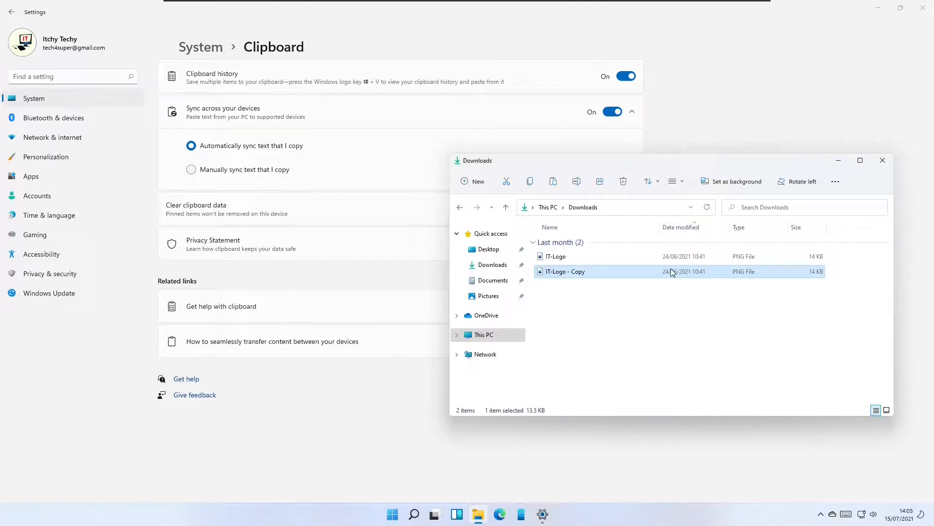
key("Delete")
left_click(882, 160)
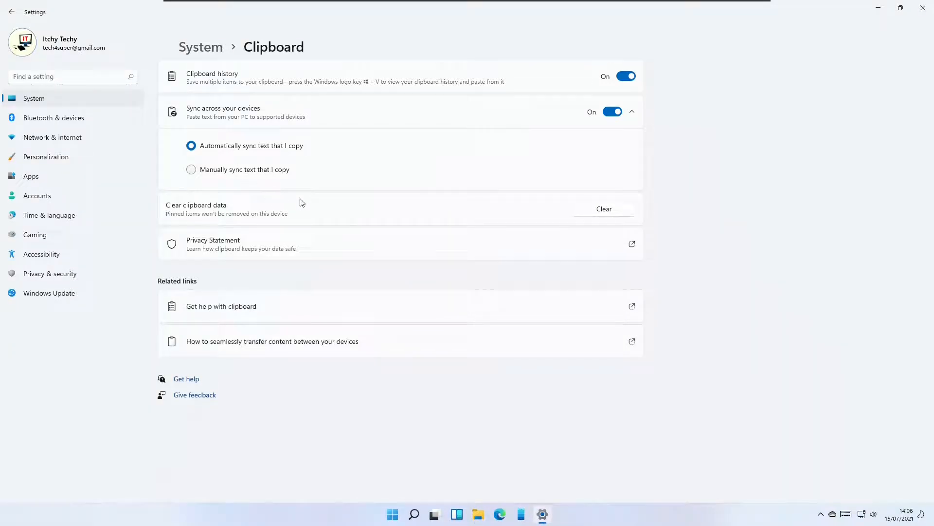
Clear the clipboard data, then reopen the Downloads folder briefly and close File Explorer.
left_click(617, 214)
left_click(488, 516)
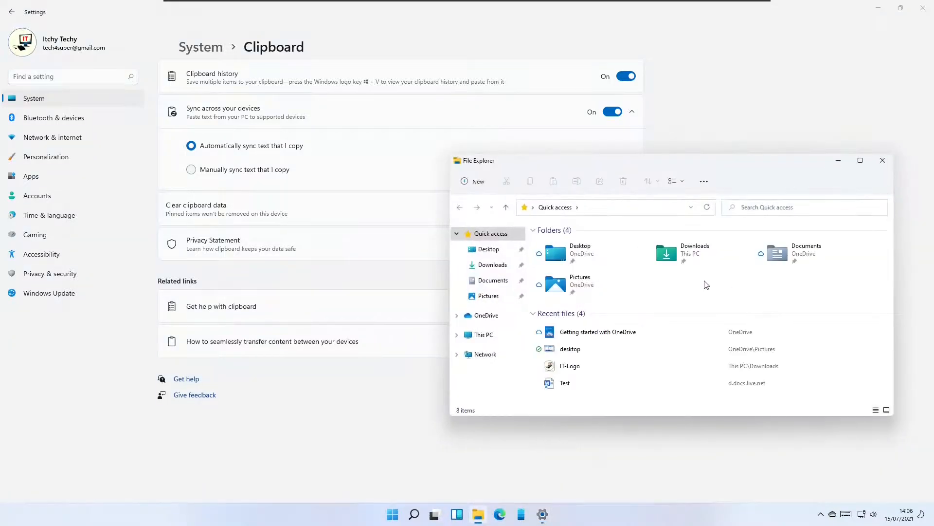
double_click(699, 260)
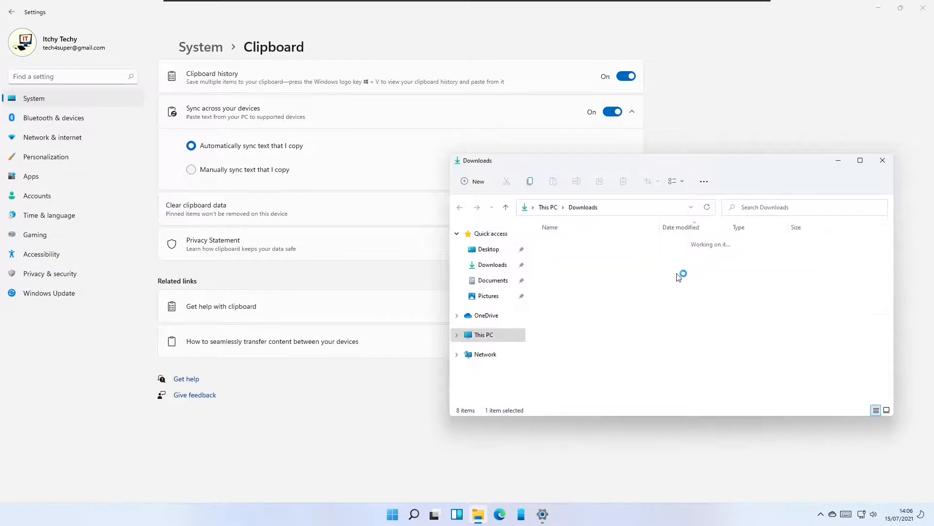
right_click(597, 296)
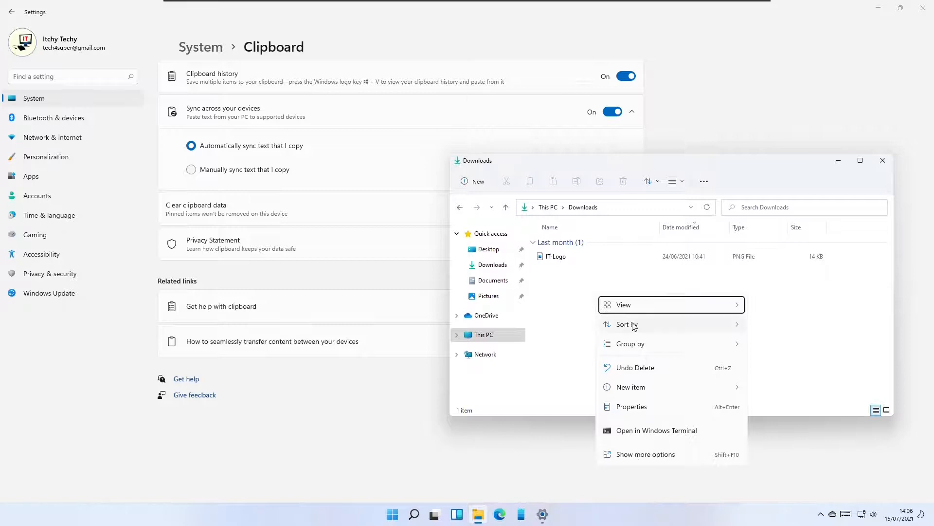
left_click(576, 357)
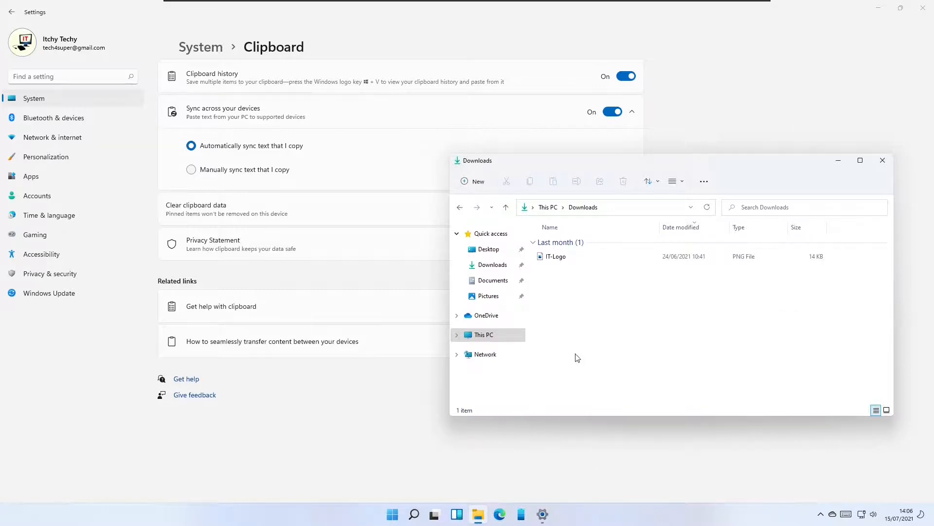
left_click(877, 167)
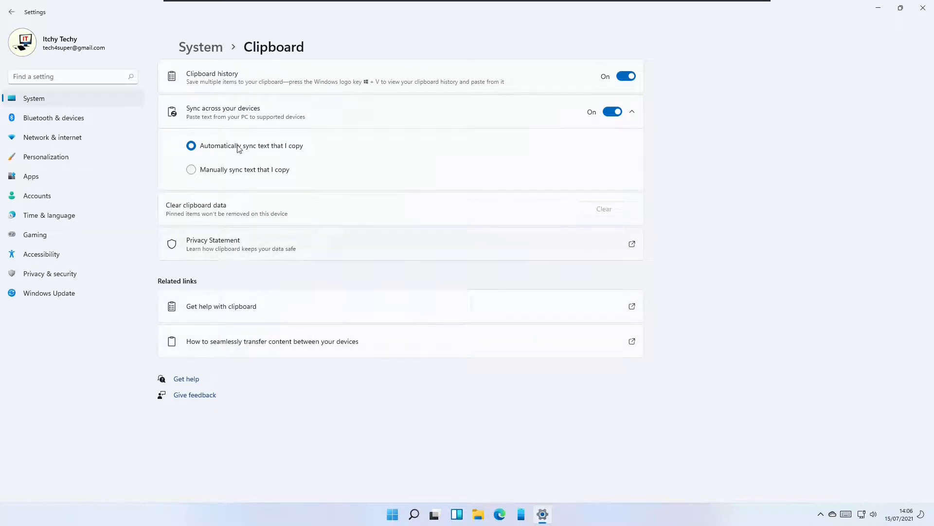
Go to System > About and scroll through the device and Windows specifications.
left_click(213, 52)
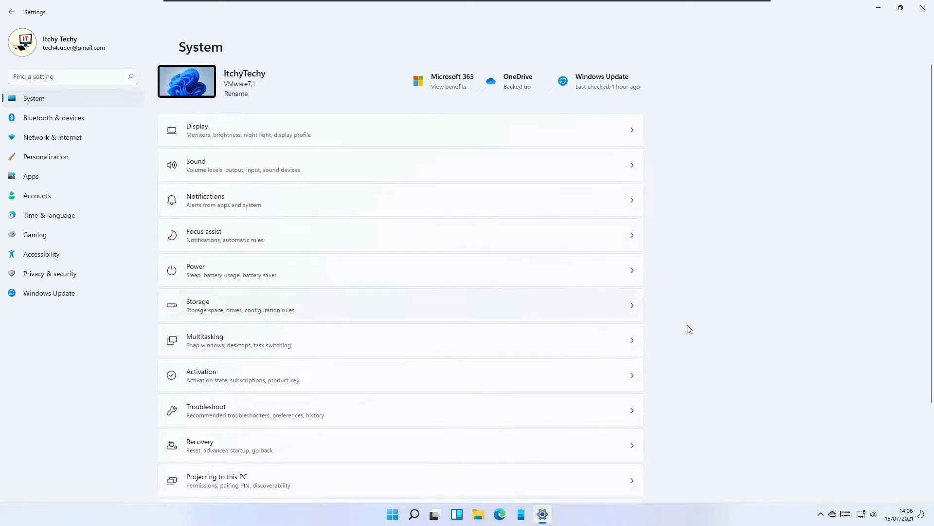
scroll(720, 332, "down", 3)
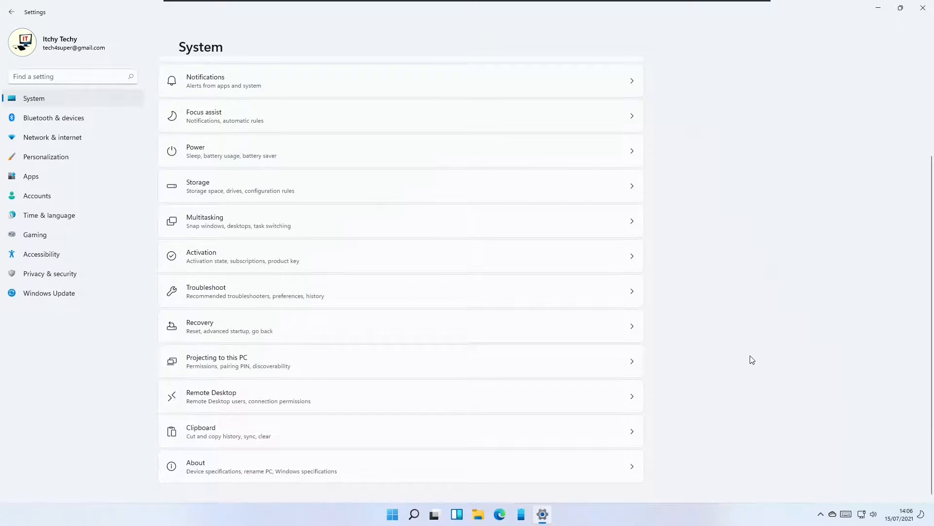
left_click(426, 468)
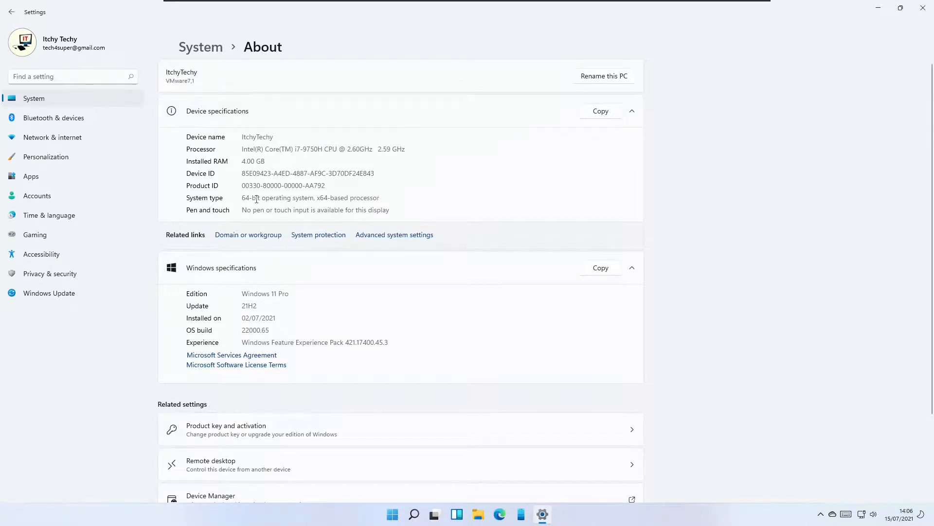
scroll(255, 218, "down", 3)
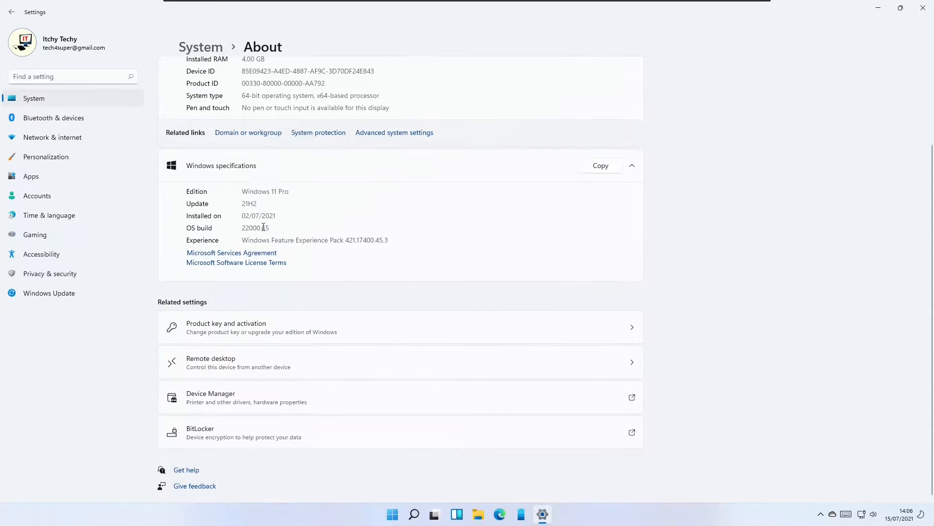
scroll(287, 163, "up", 3)
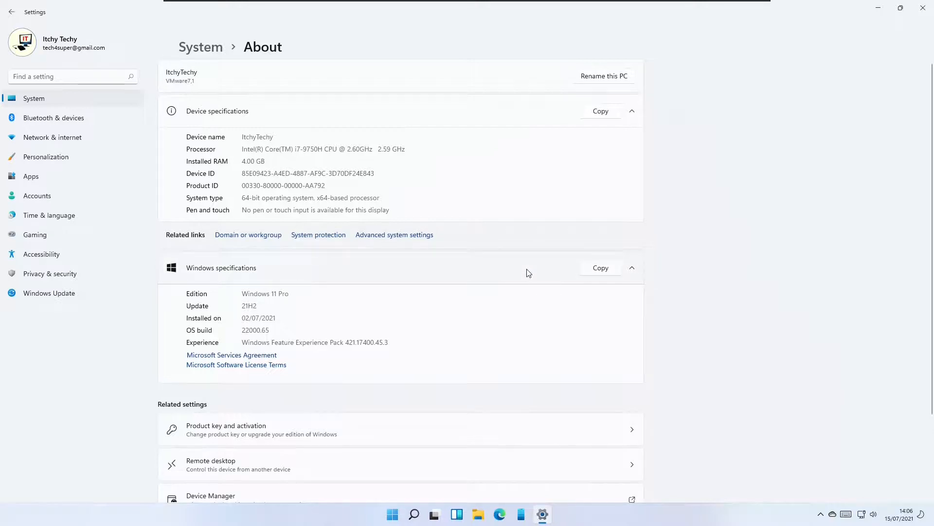
scroll(529, 273, "down", 3)
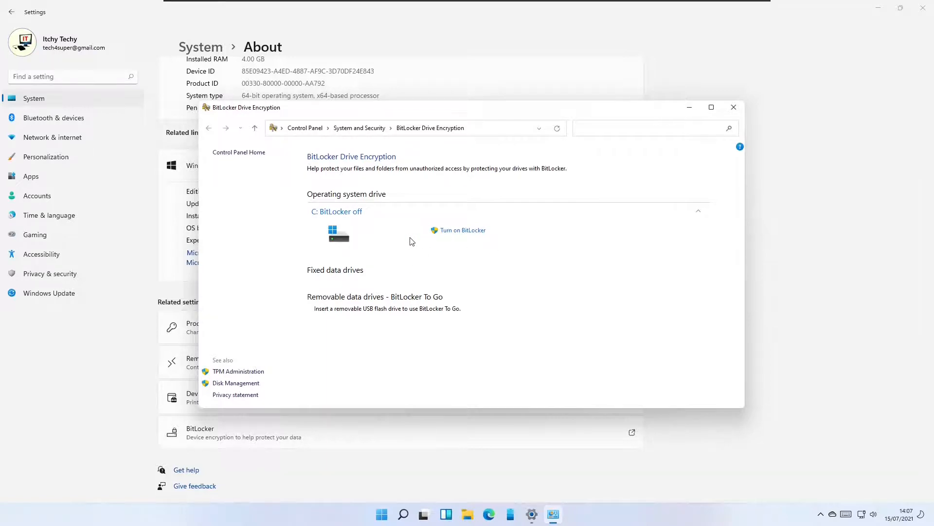
Try turning on BitLocker for drive C:, cancel after the TPM error, and close the window.
left_click(476, 238)
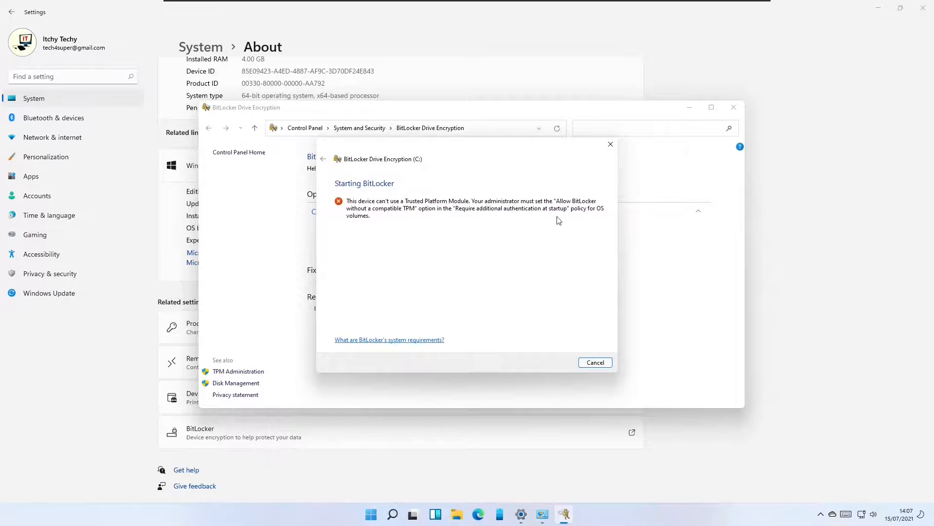
left_click(609, 364)
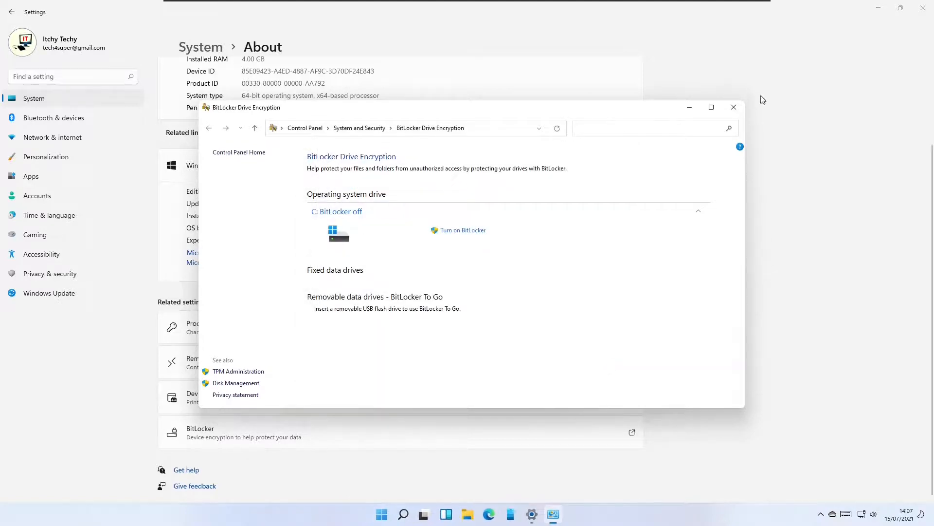
left_click(733, 107)
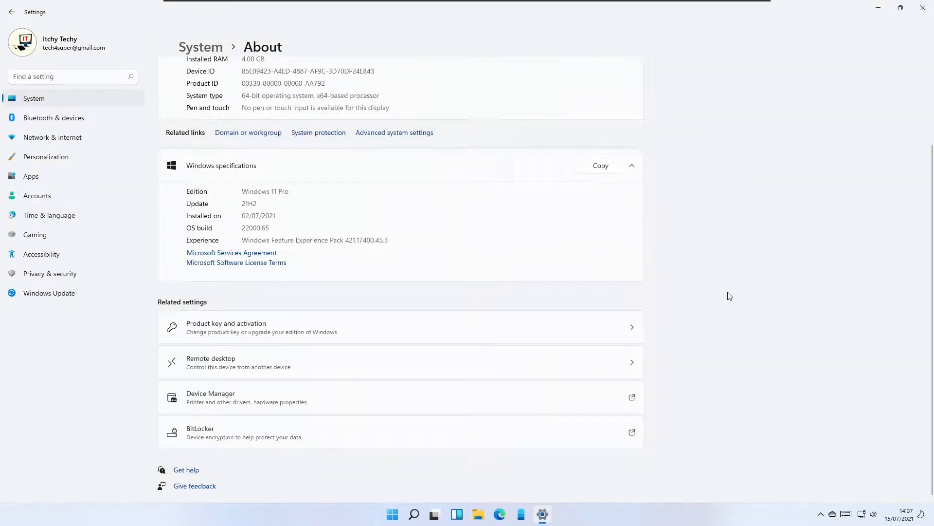
Open the Run box from the Start quick links menu and type 'windver'.
scroll(714, 261, "up", 2)
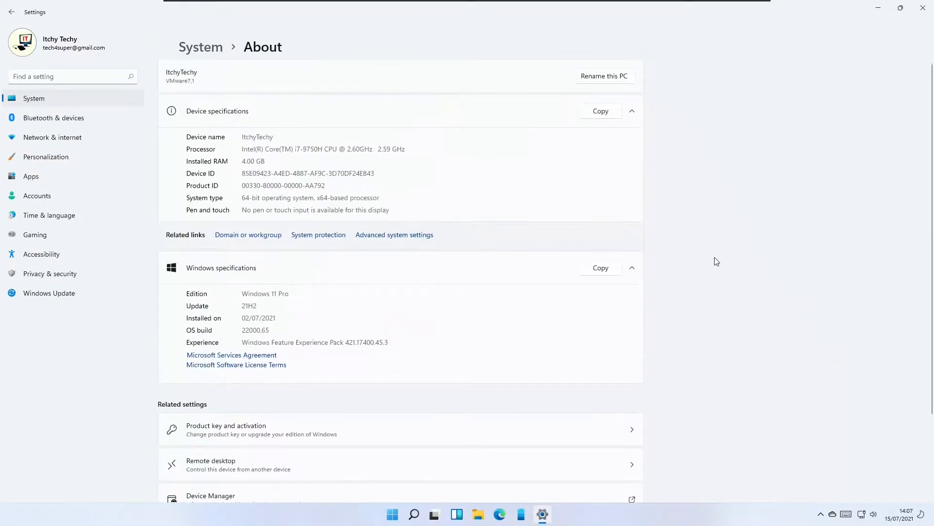
right_click(389, 520)
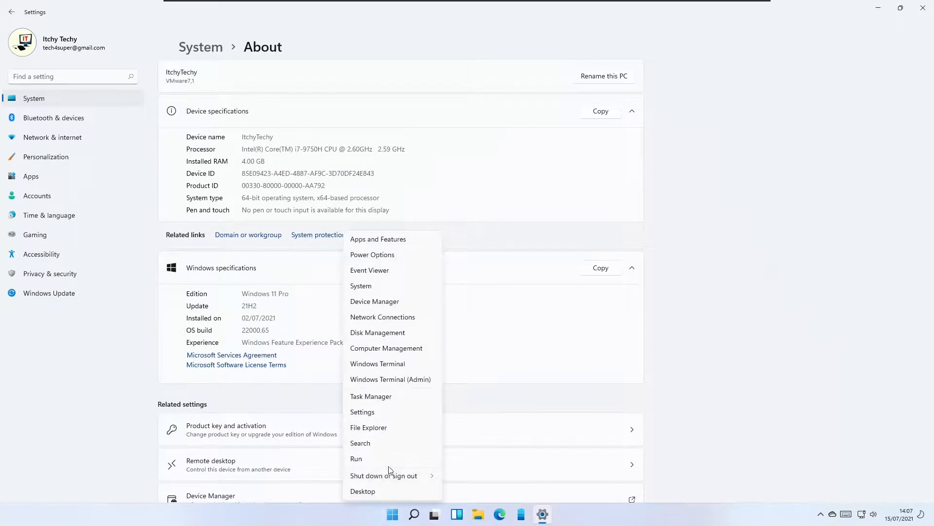
left_click(390, 463)
type("win")
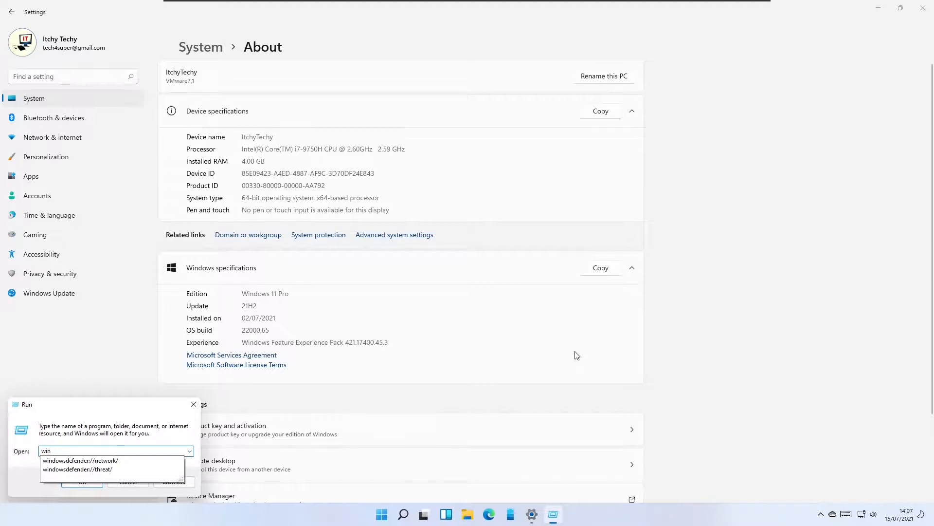
type("dver")
Check the Windows version (21H2, OS Build 22000.65) with winver, then return to System.
key("Return")
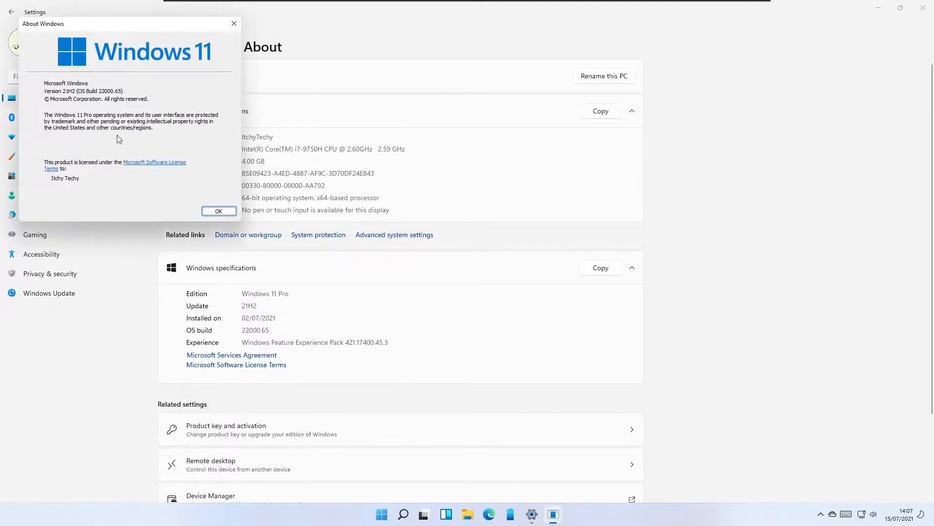
left_click_drag(109, 30, 752, 66)
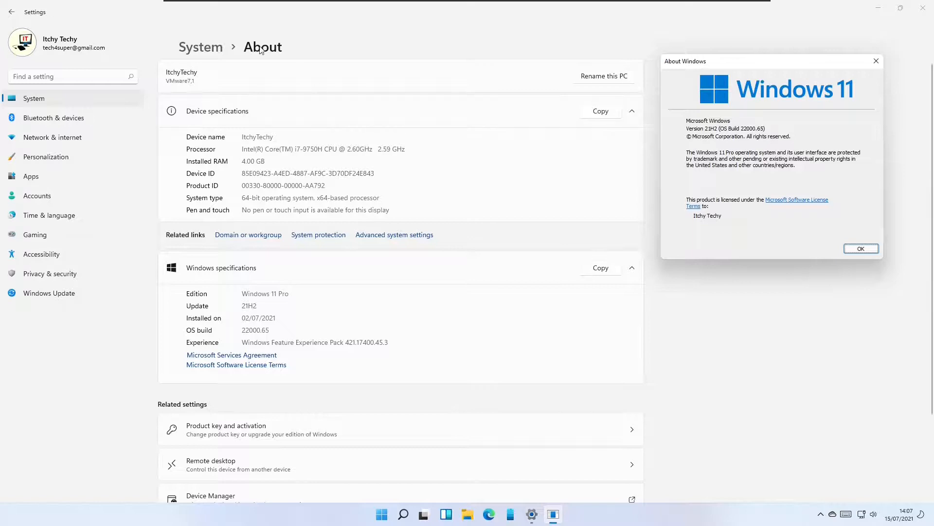
left_click(861, 250)
left_click(200, 47)
scroll(391, 251, "down", 2)
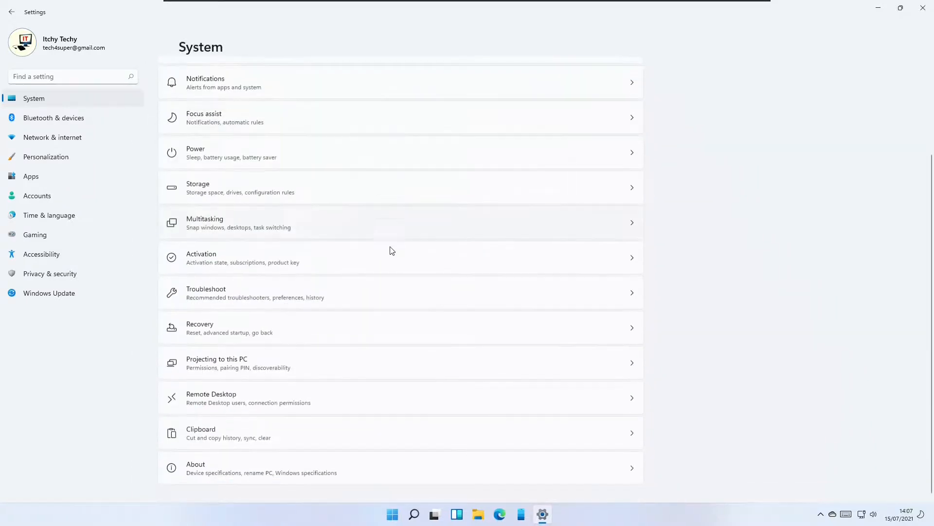
scroll(409, 482, "up", 2)
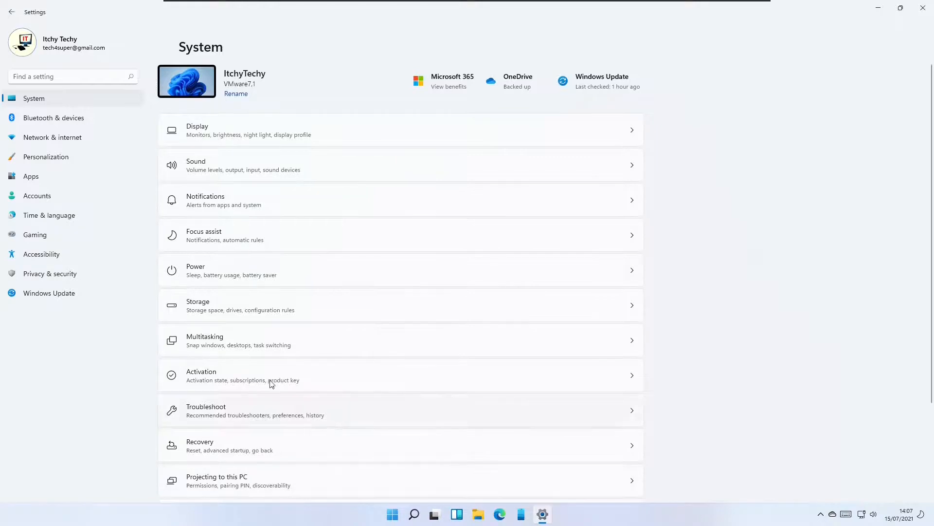
Review the Bluetooth & devices Devices list, showing the paired G6 at 20% battery.
left_click(108, 119)
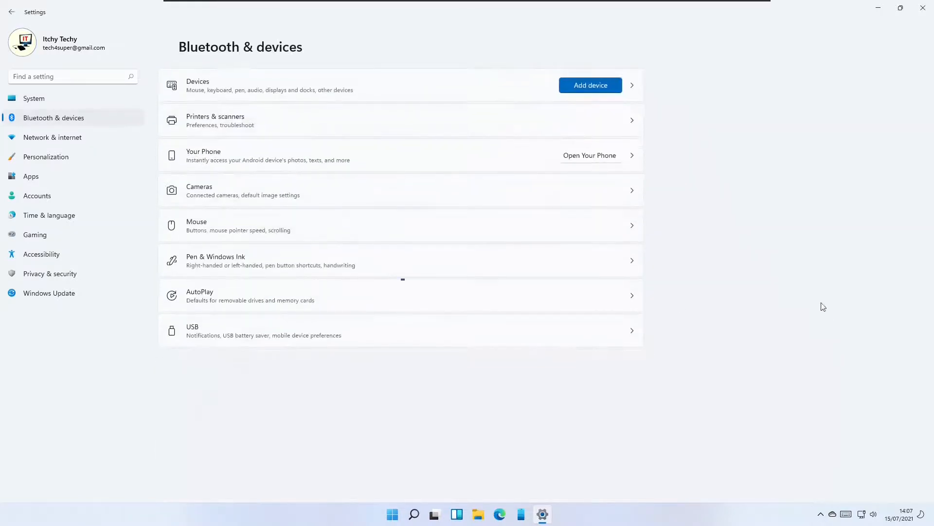
left_click(631, 88)
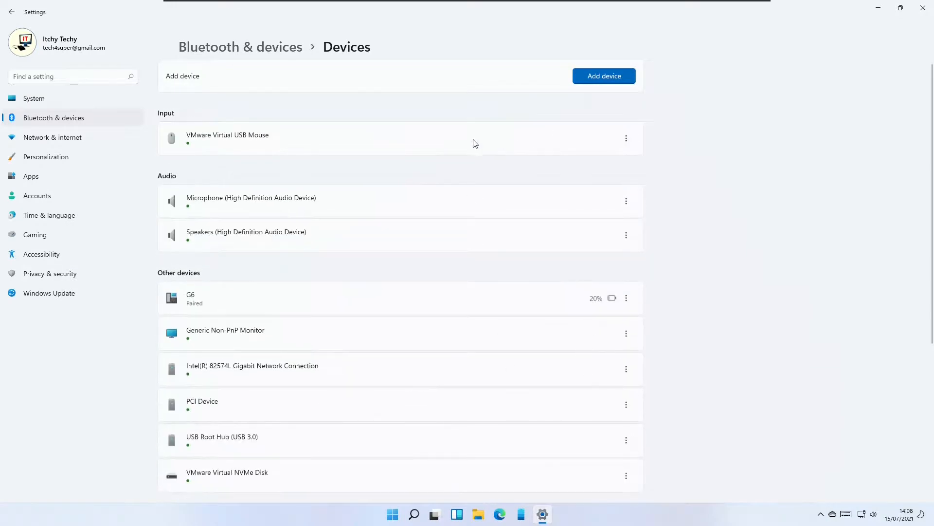
scroll(475, 116, "down", 5)
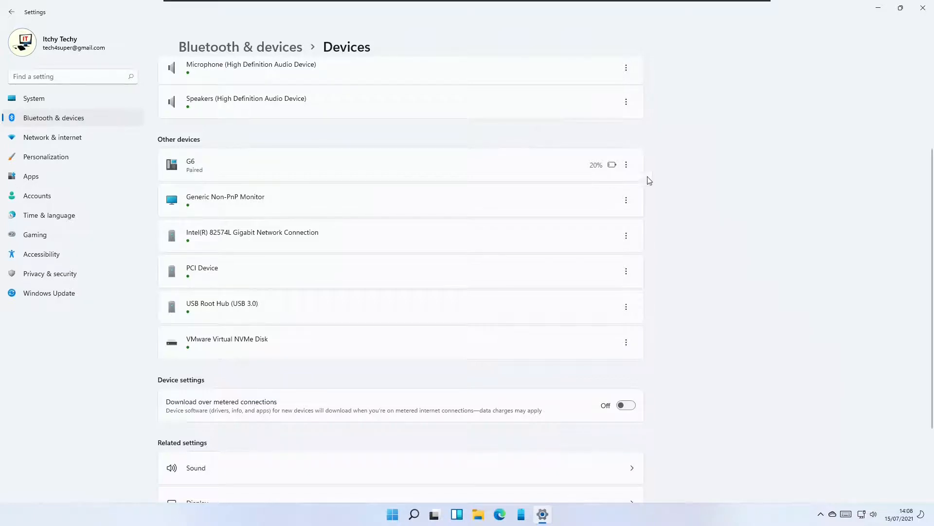
scroll(731, 225, "up", 1)
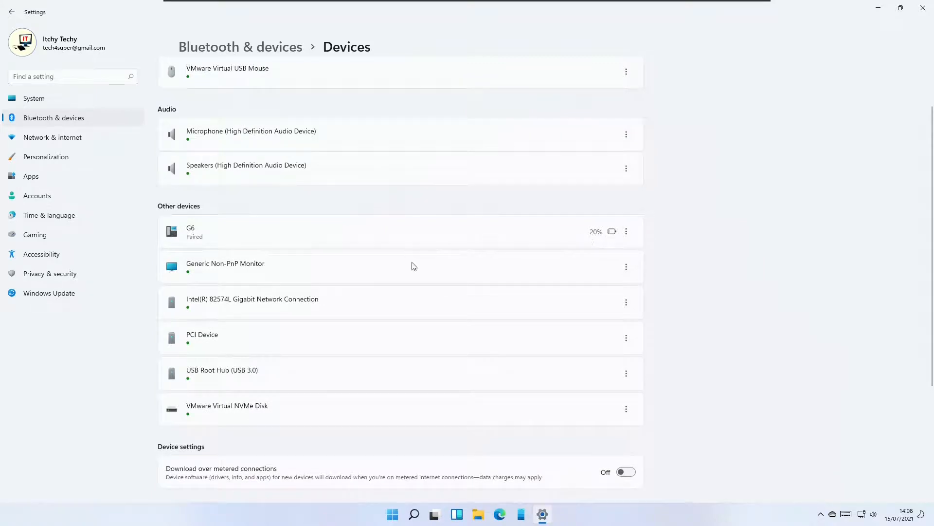
scroll(414, 266, "up", 1)
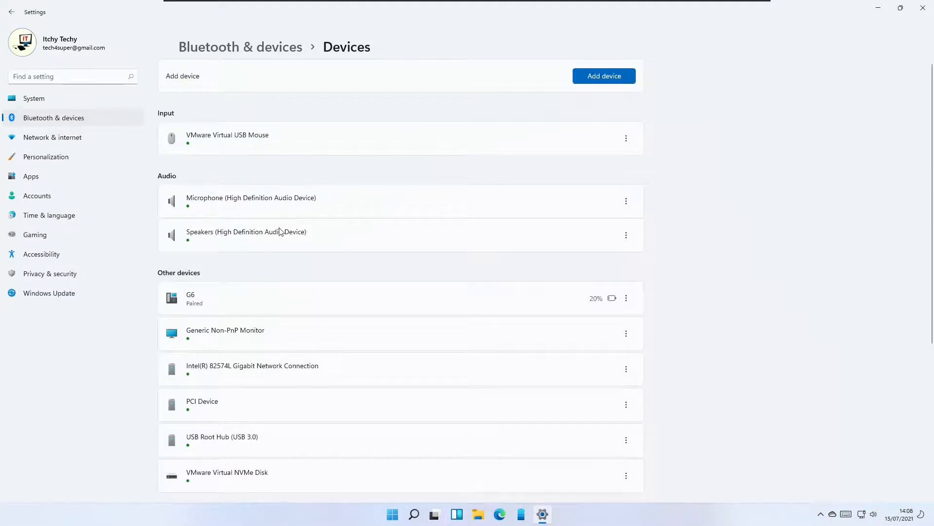
scroll(280, 231, "down", 2)
scroll(254, 288, "down", 2)
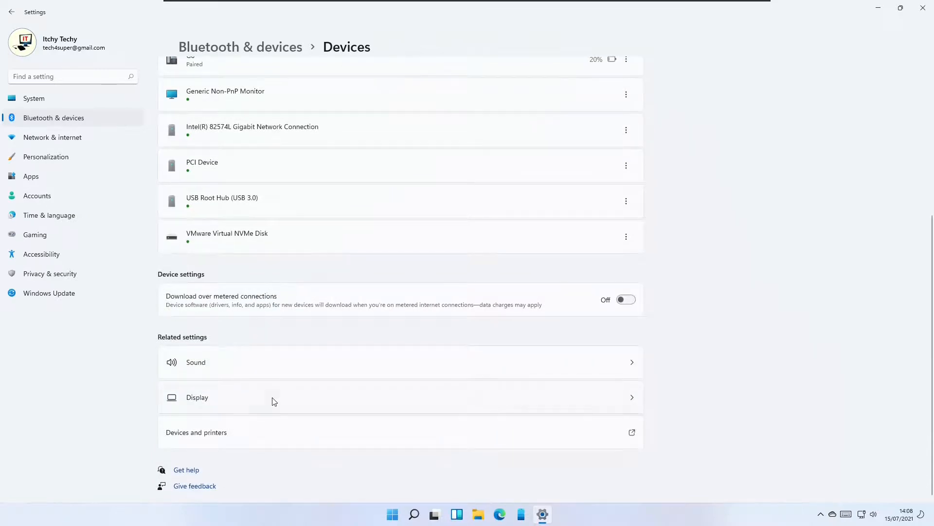
scroll(276, 406, "up", 4)
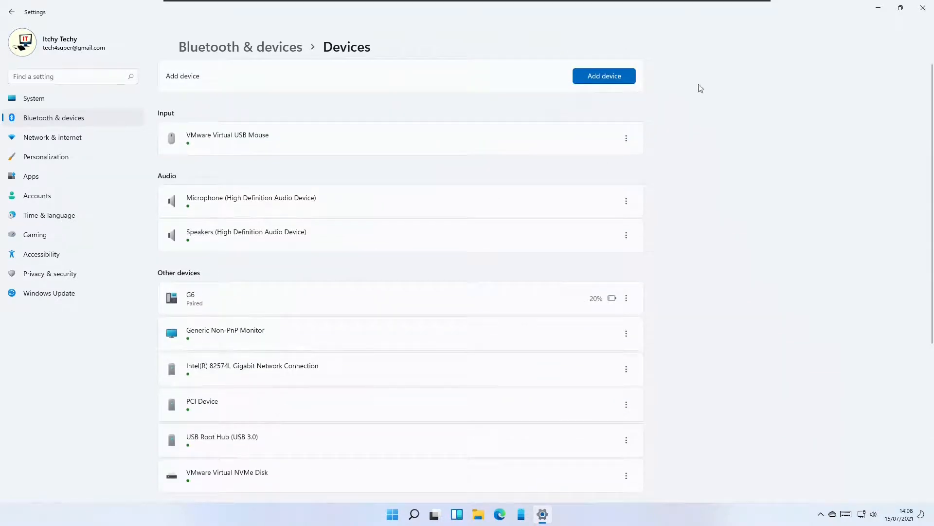
Try adding a Bluetooth device, then a wireless display or dock; both fail to connect.
left_click(284, 49)
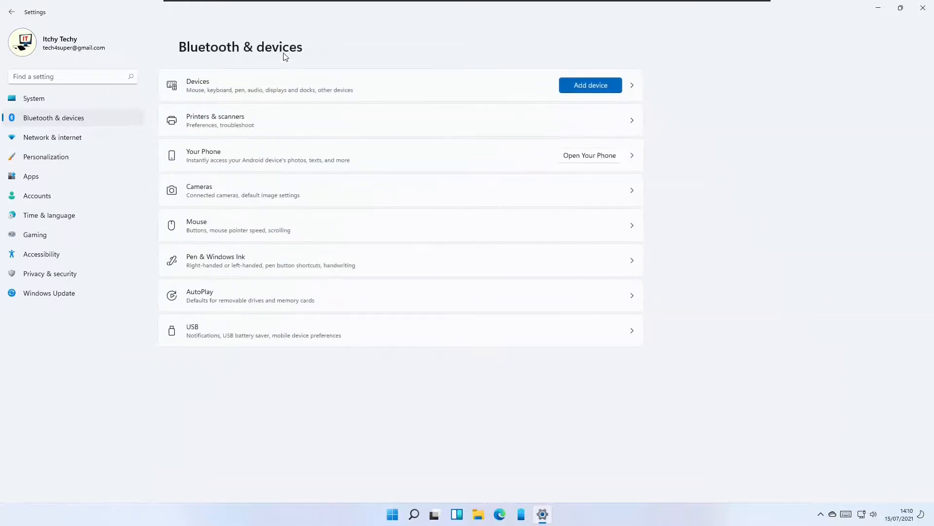
left_click(581, 90)
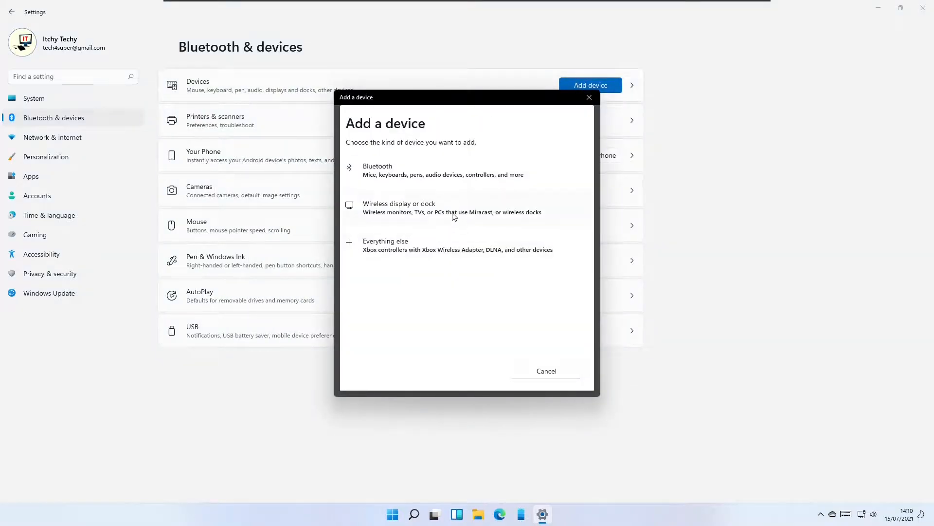
left_click(462, 183)
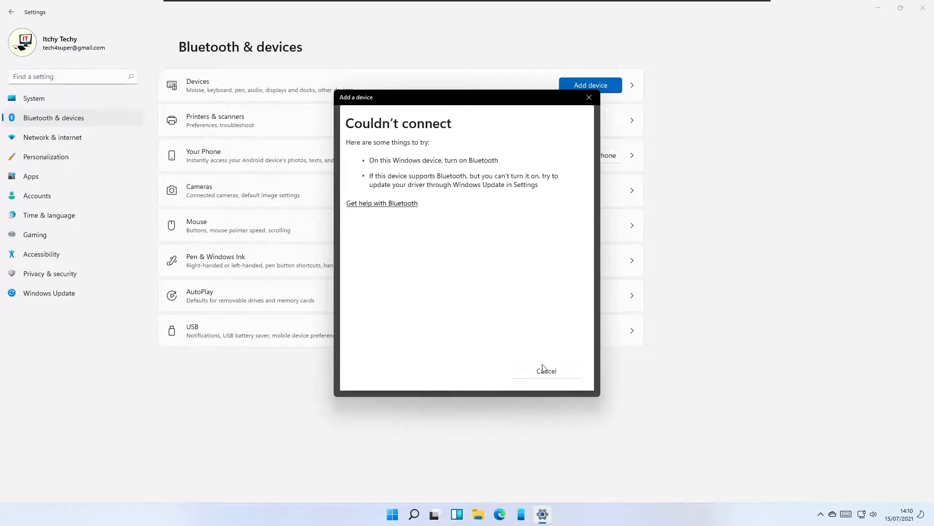
left_click(544, 366)
left_click(614, 87)
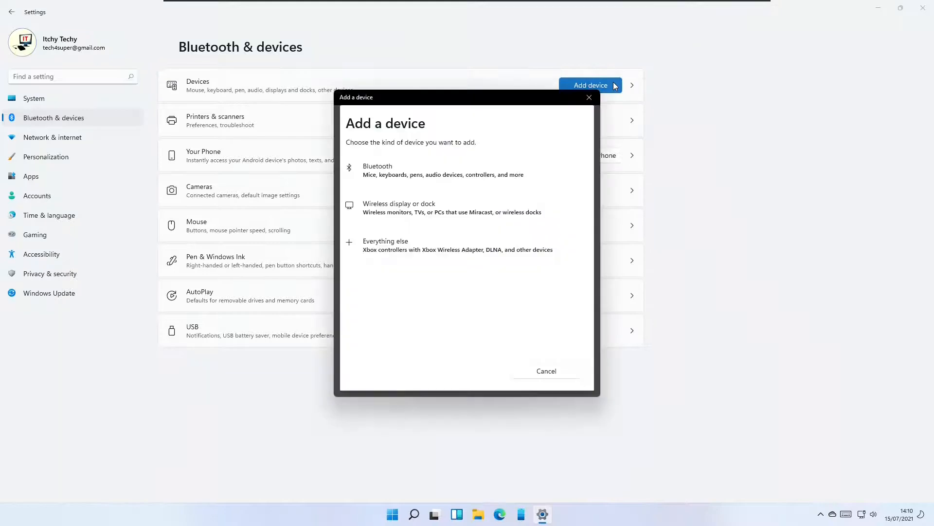
left_click(493, 210)
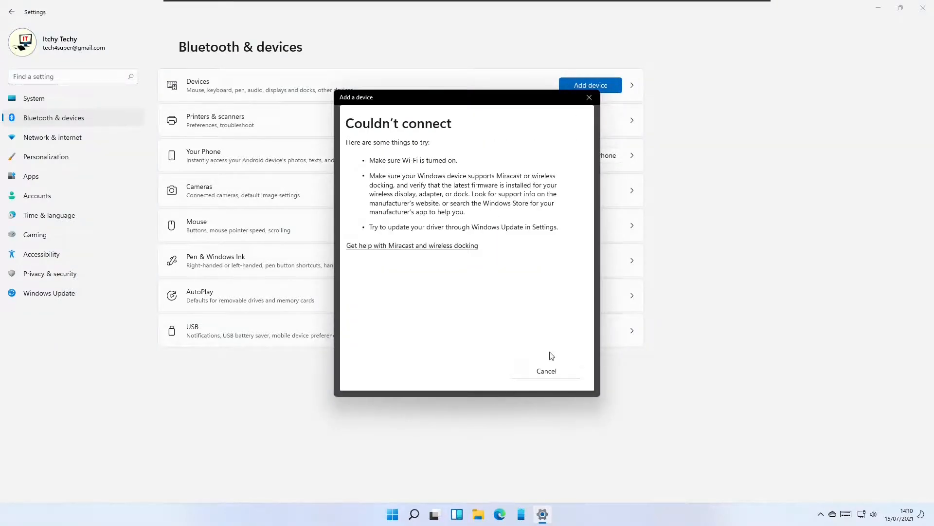
left_click(547, 370)
Check the devices list, then start adding an Everything else device and cancel.
left_click(597, 78)
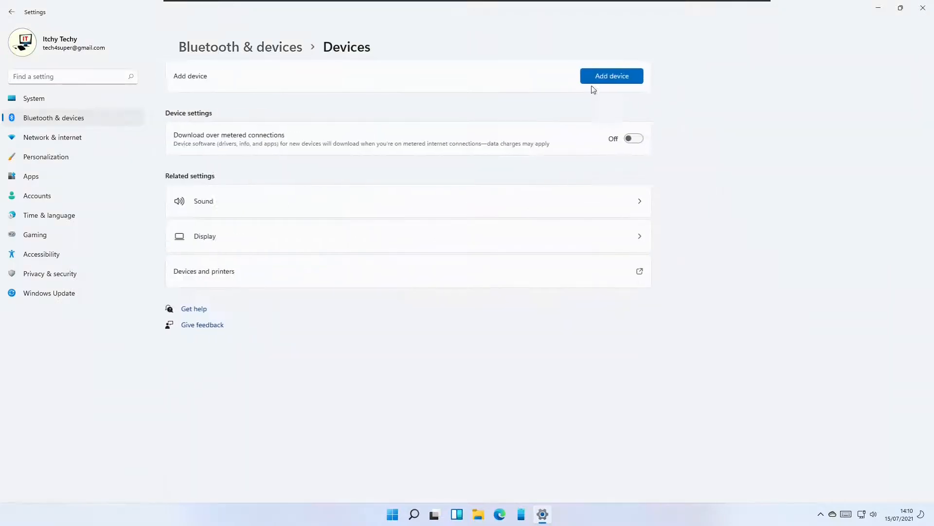
left_click(288, 48)
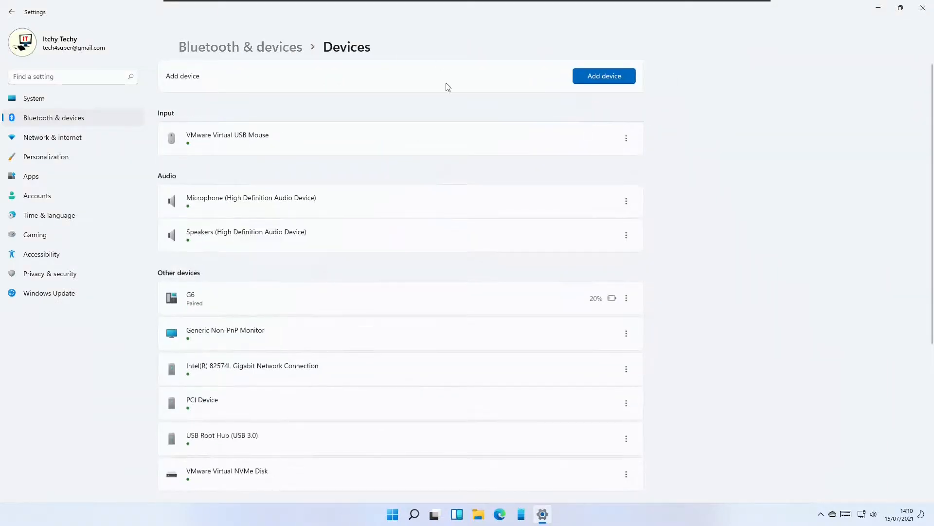
left_click(585, 87)
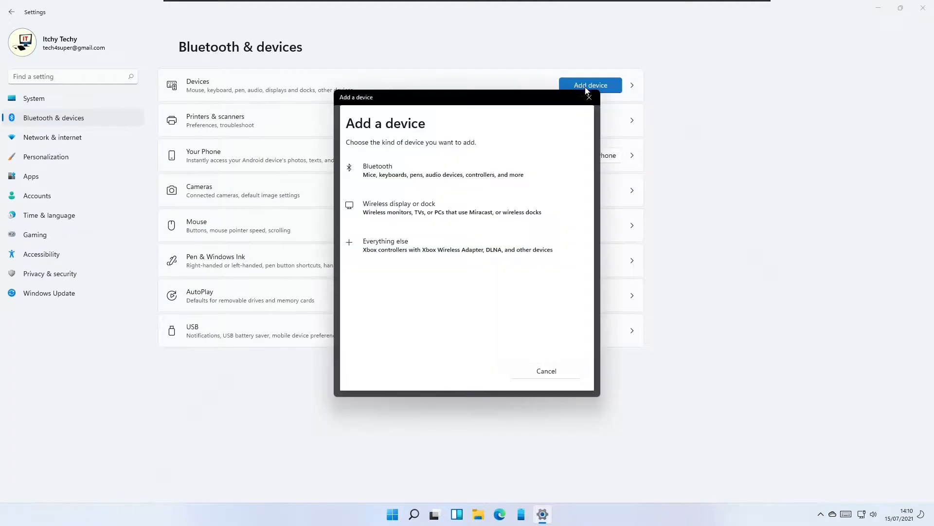
left_click(423, 255)
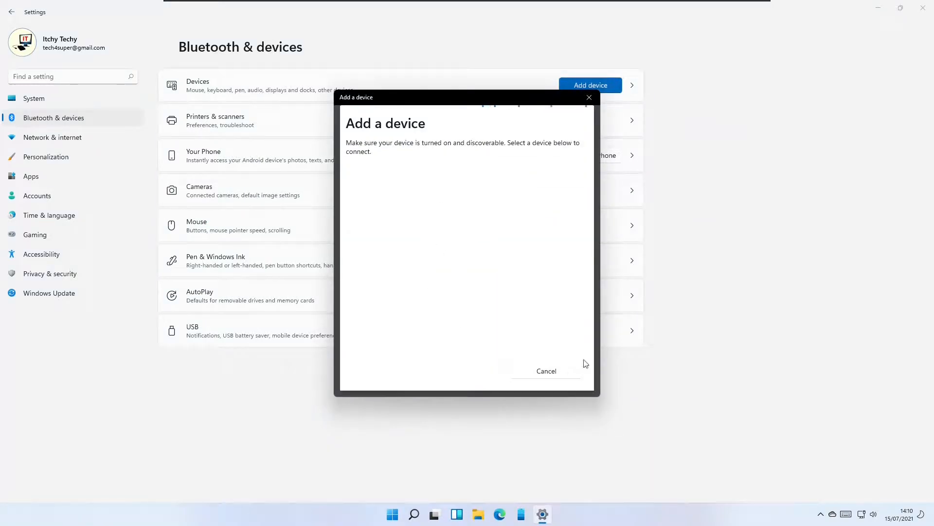
left_click(573, 376)
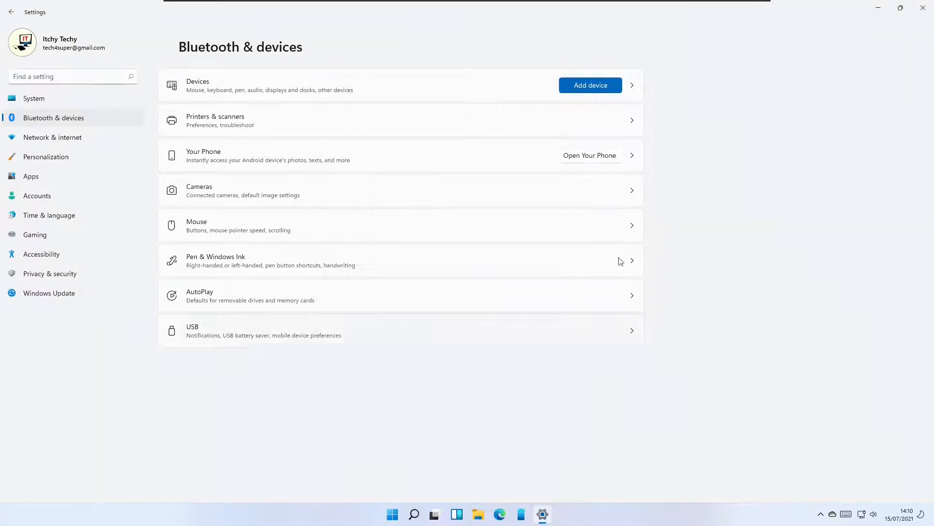
Open the Fax printer under Printers & scanners and view its print queue in Windows Fax and Scan.
left_click(368, 129)
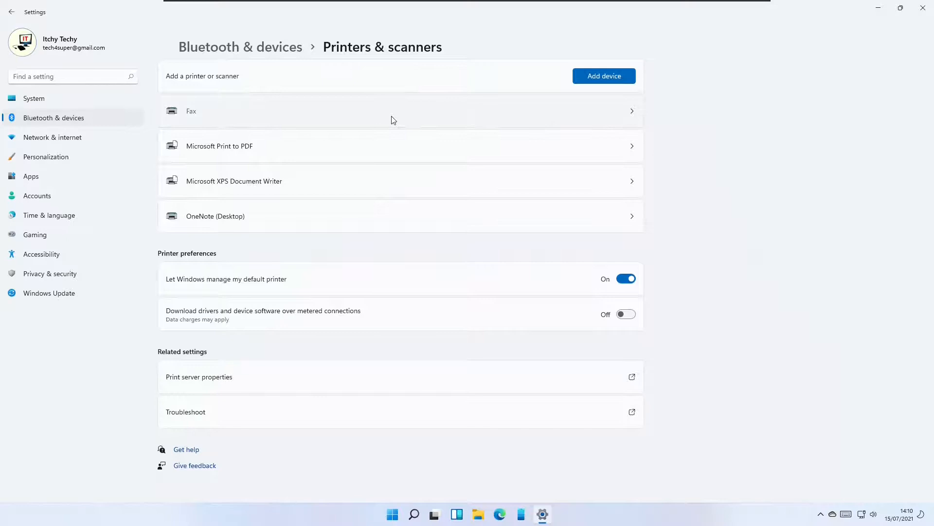
left_click(393, 120)
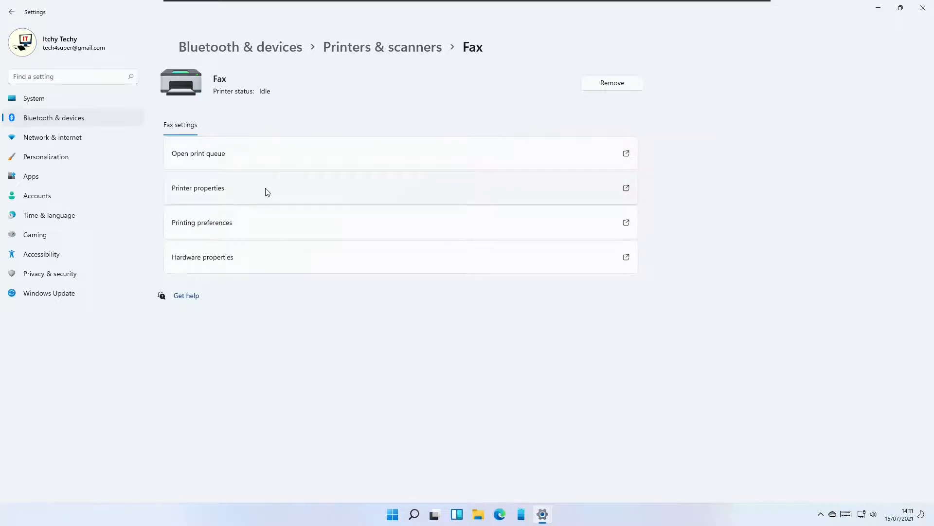
left_click(624, 156)
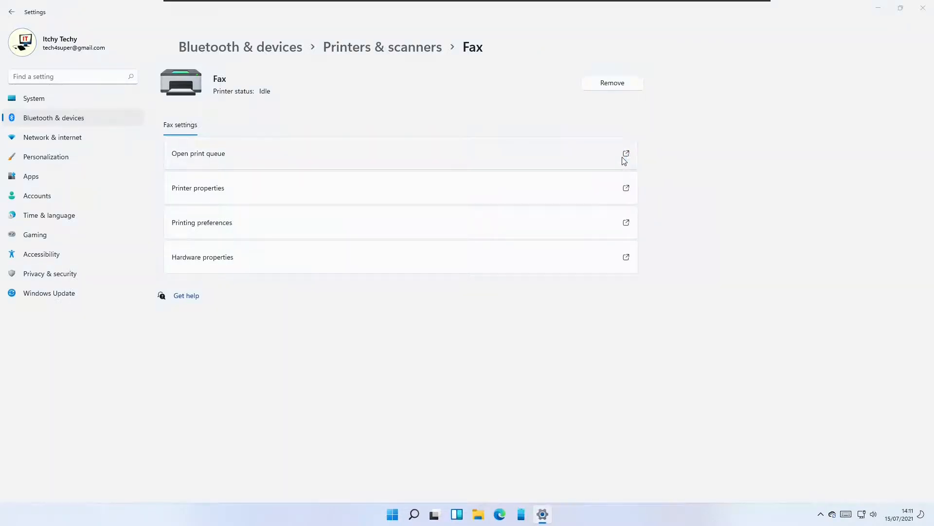
scroll(540, 292, "down", 3)
scroll(544, 302, "down", 3)
scroll(544, 305, "up", 4)
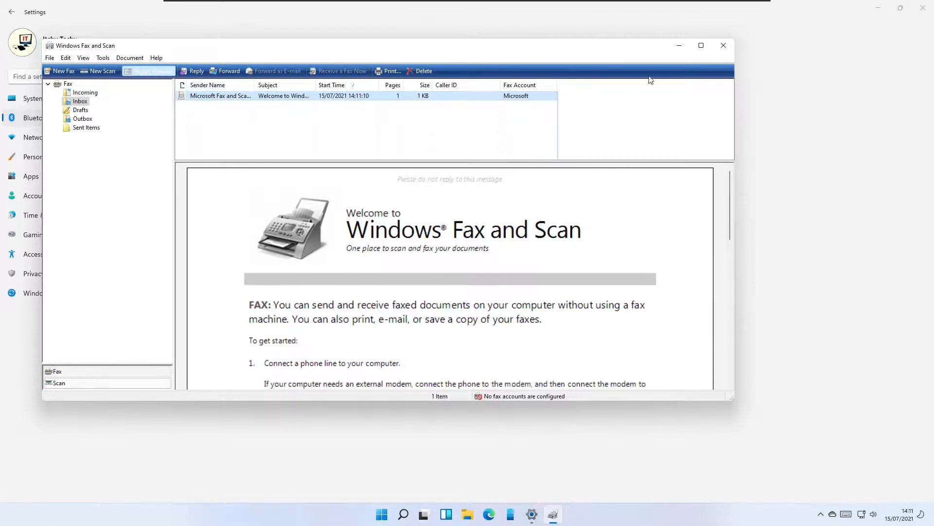
left_click(724, 47)
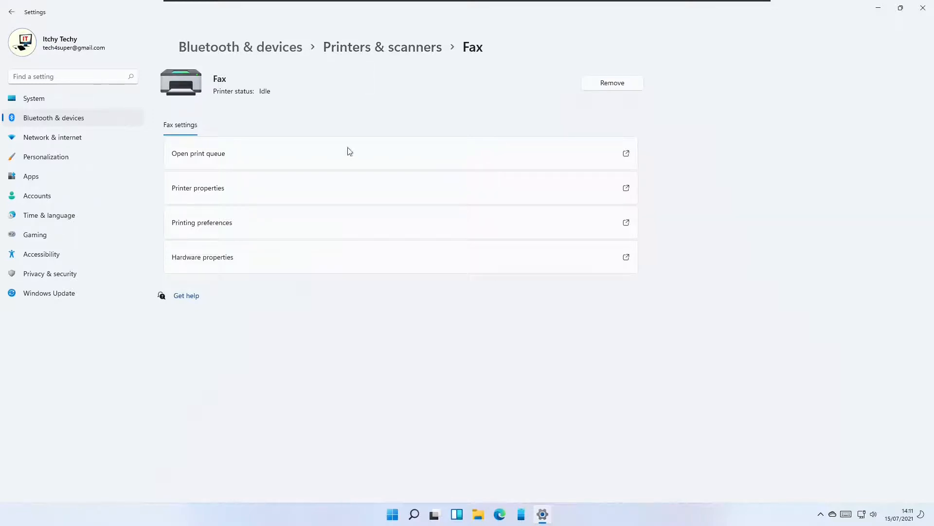
View the Fax printer properties without changes and return to the Printers & scanners list.
left_click(364, 189)
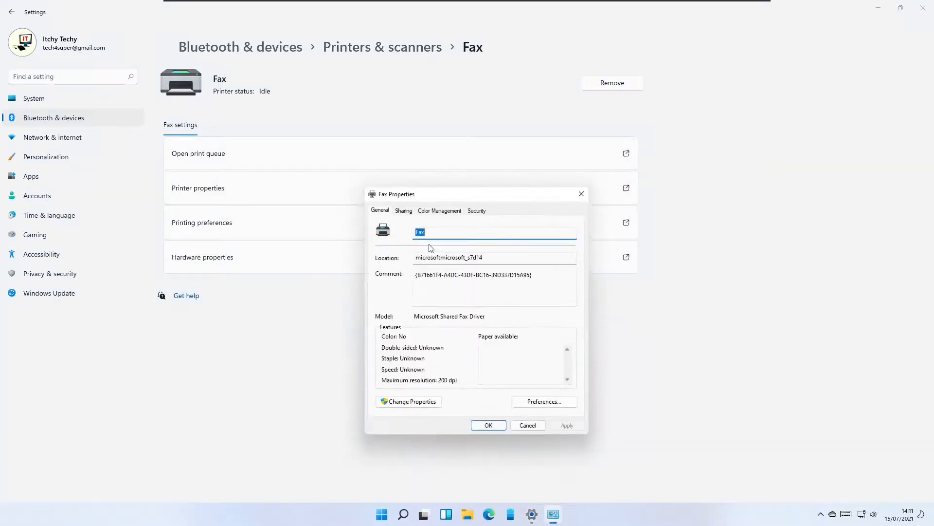
left_click(529, 426)
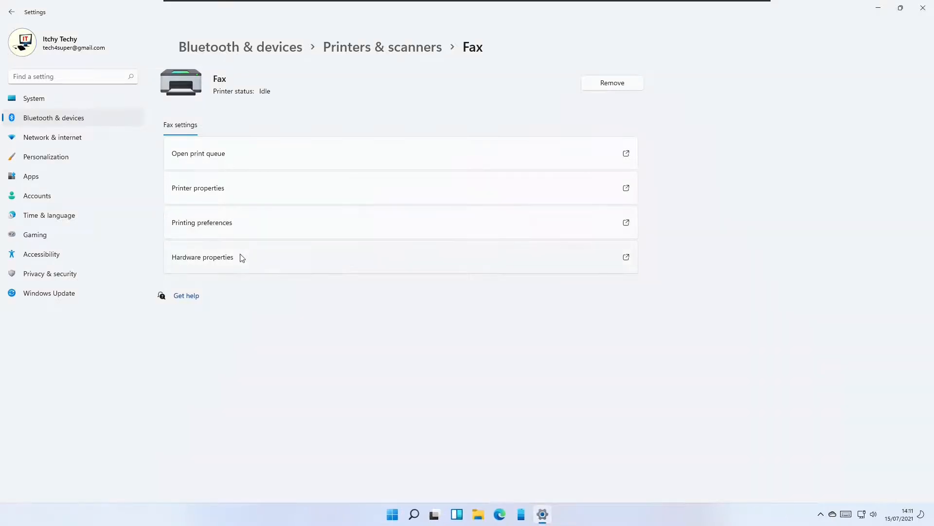
left_click(347, 48)
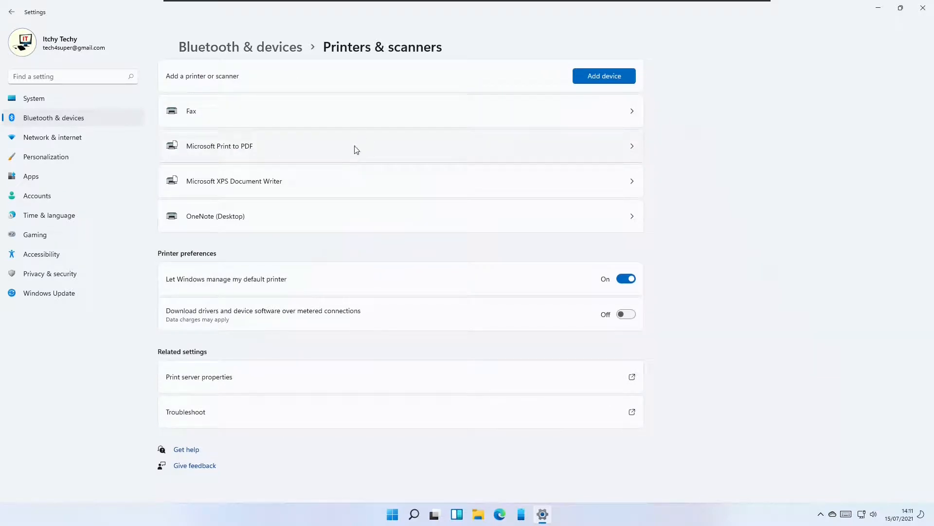
Open the Microsoft Print to PDF printer and check its empty print queue.
left_click(346, 157)
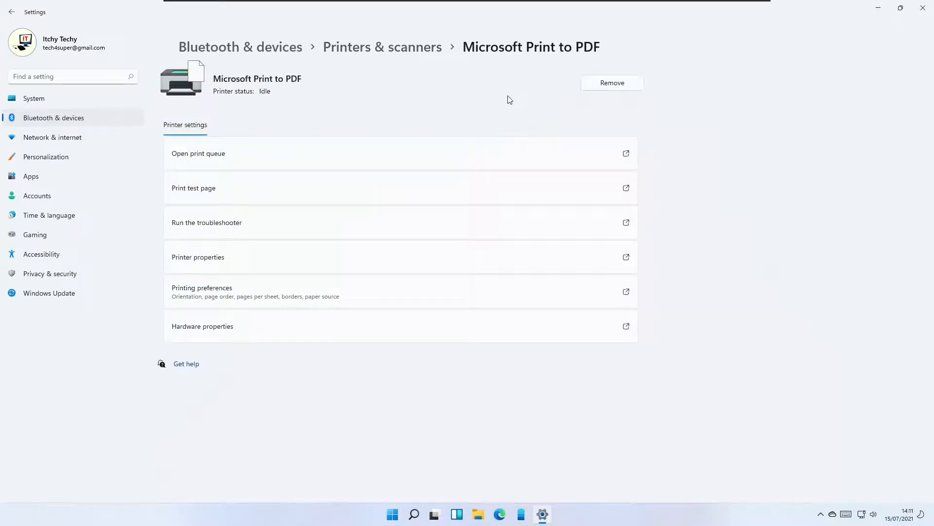
left_click(254, 164)
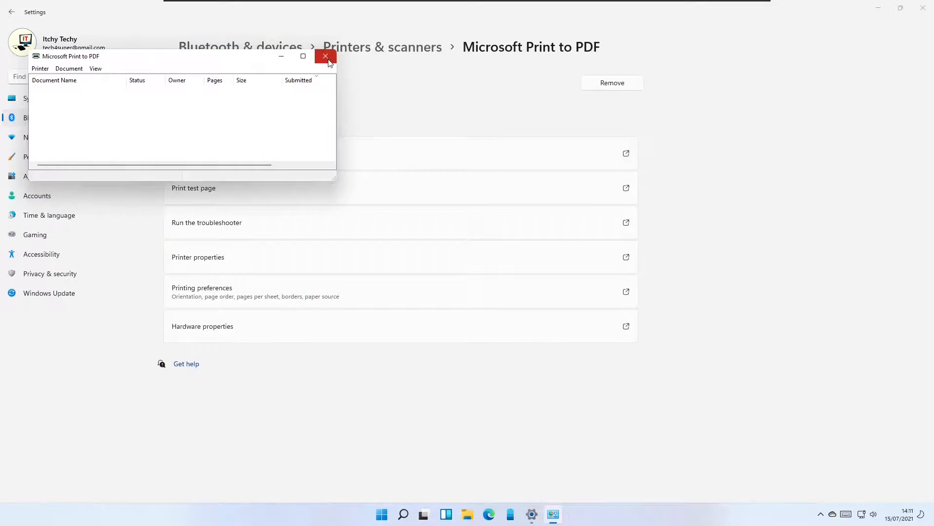
left_click(326, 57)
Print a test page to PDF saved as 'test' in Documents, then return to Printers & scanners.
left_click(321, 188)
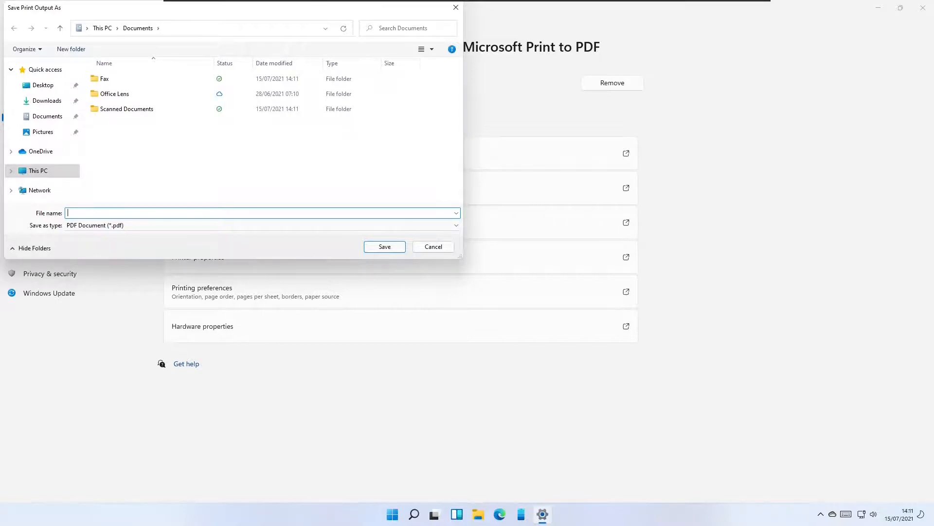
left_click(385, 247)
left_click(394, 159)
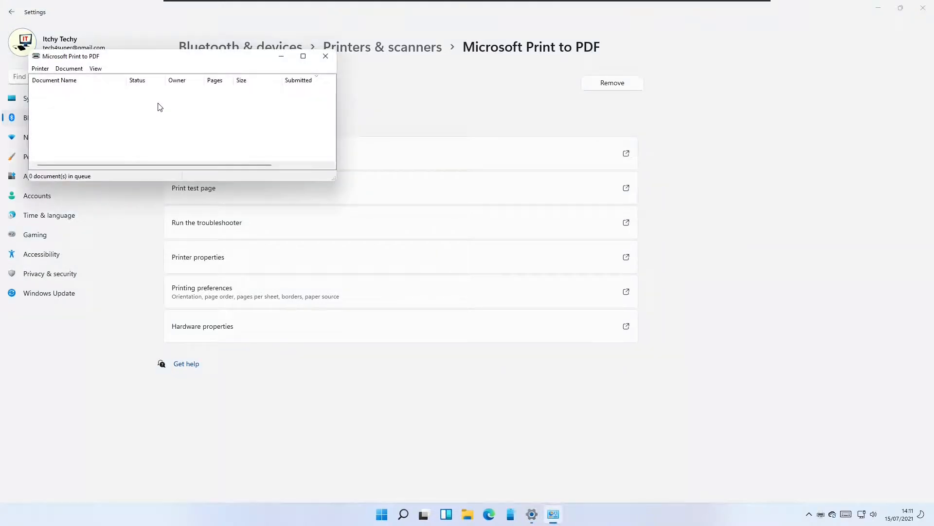
left_click(326, 56)
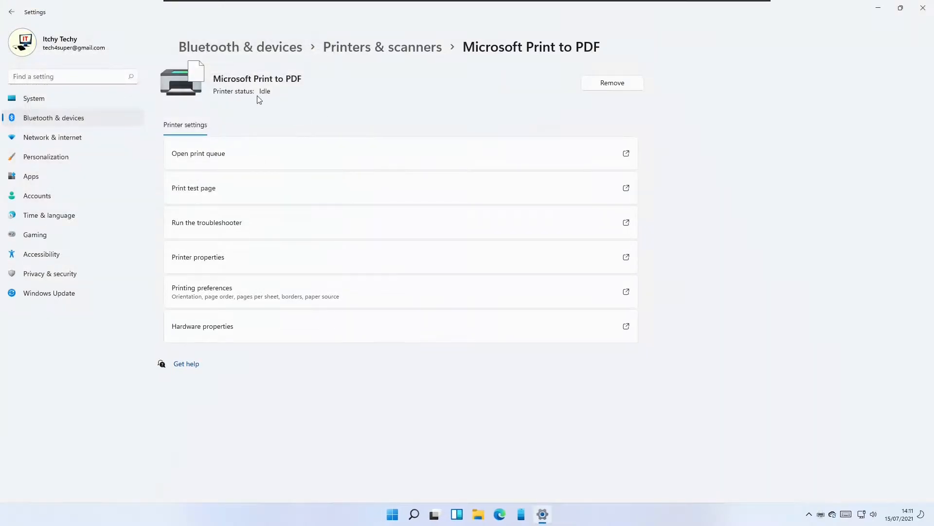
left_click(411, 49)
key("super+e")
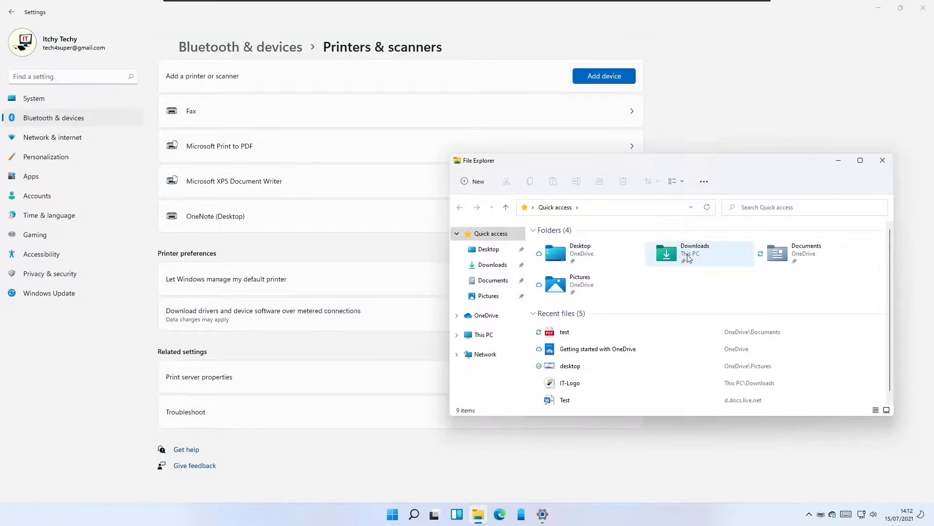
double_click(770, 257)
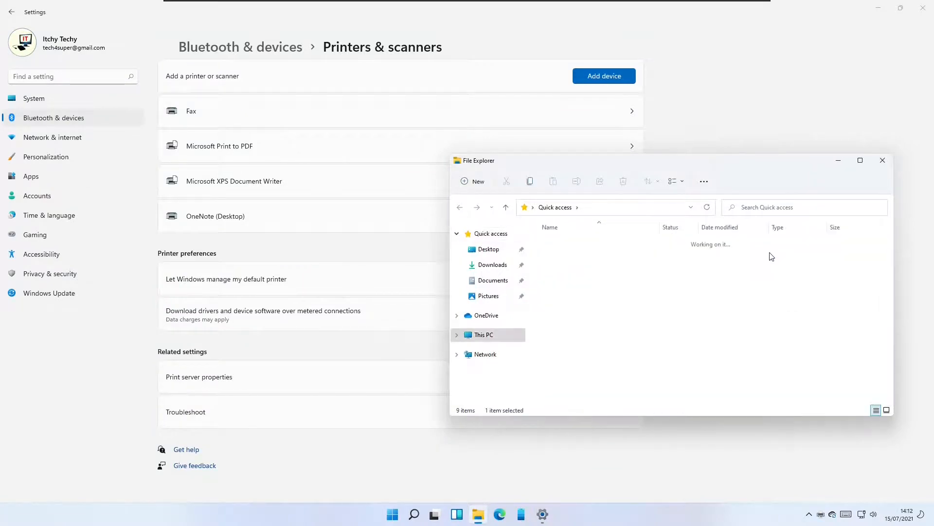
double_click(557, 305)
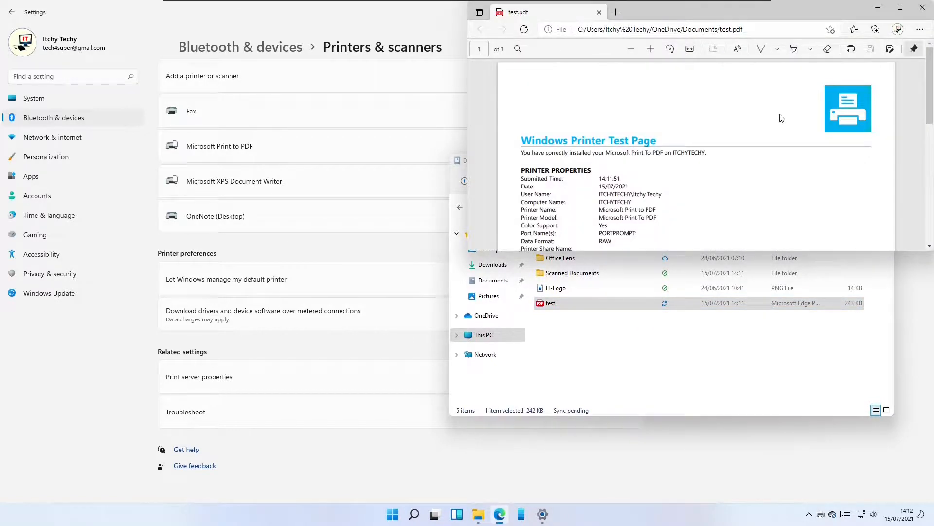
scroll(768, 165, "down", 3)
scroll(768, 165, "down", 3)
scroll(767, 163, "up", 6)
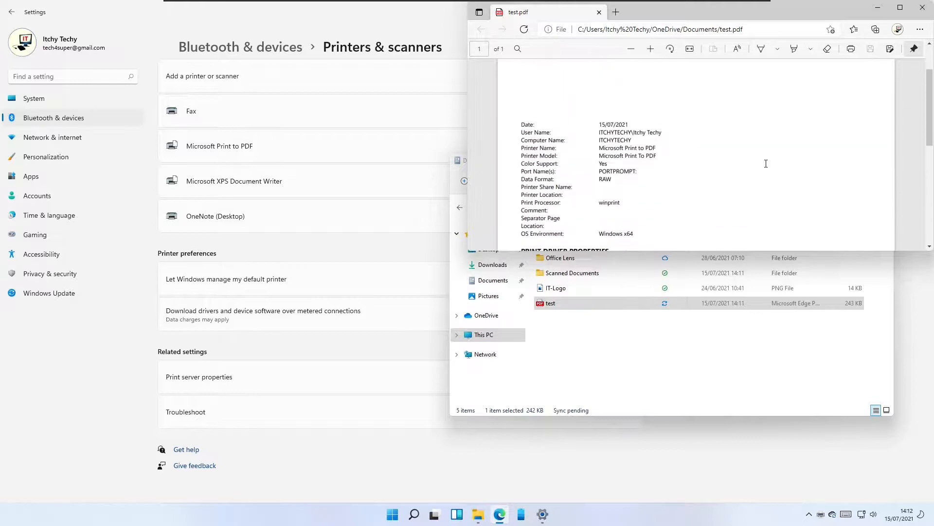
left_click(923, 7)
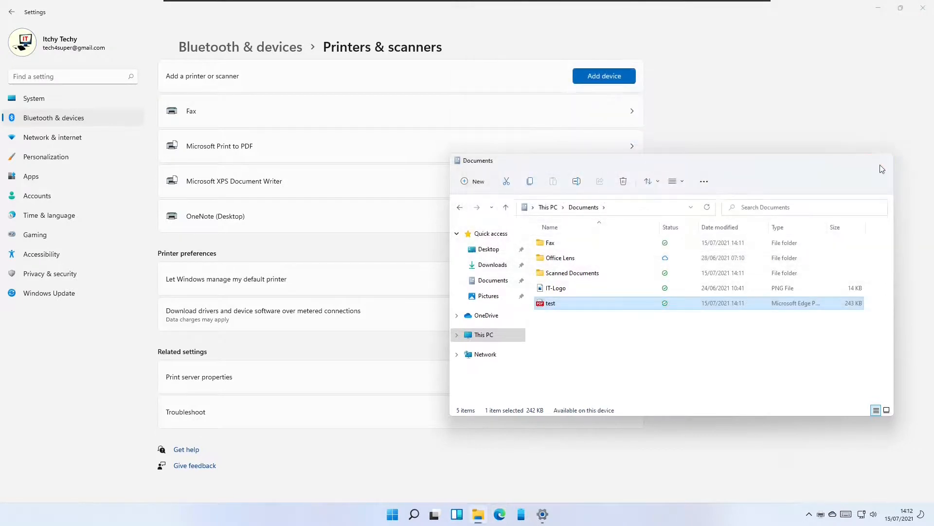
left_click(881, 165)
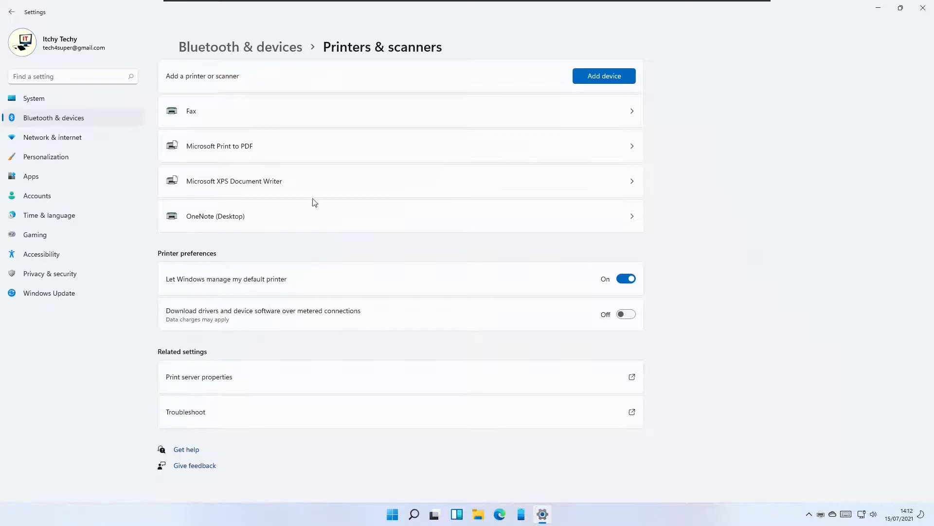
Launch and close the Your Phone app, then view the Cameras page showing no cameras.
left_click(291, 53)
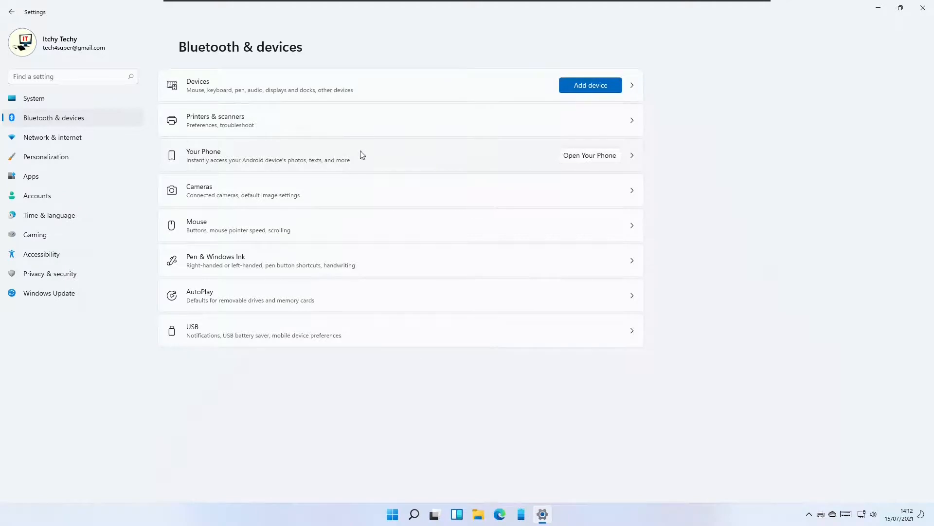
left_click(632, 155)
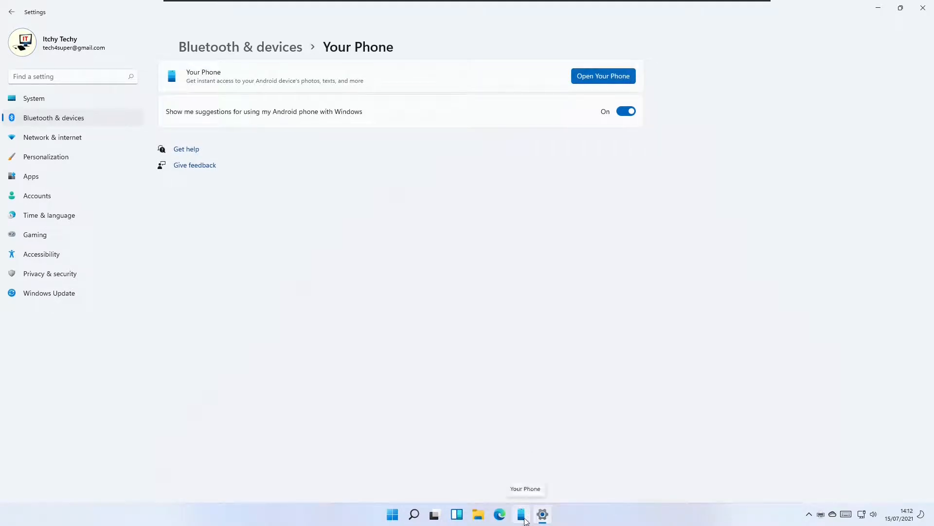
left_click(614, 80)
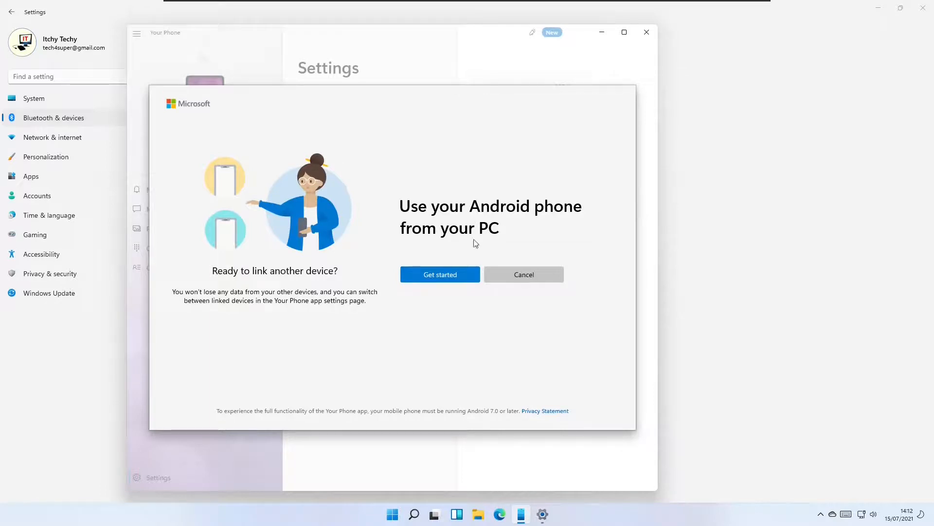
left_click(550, 276)
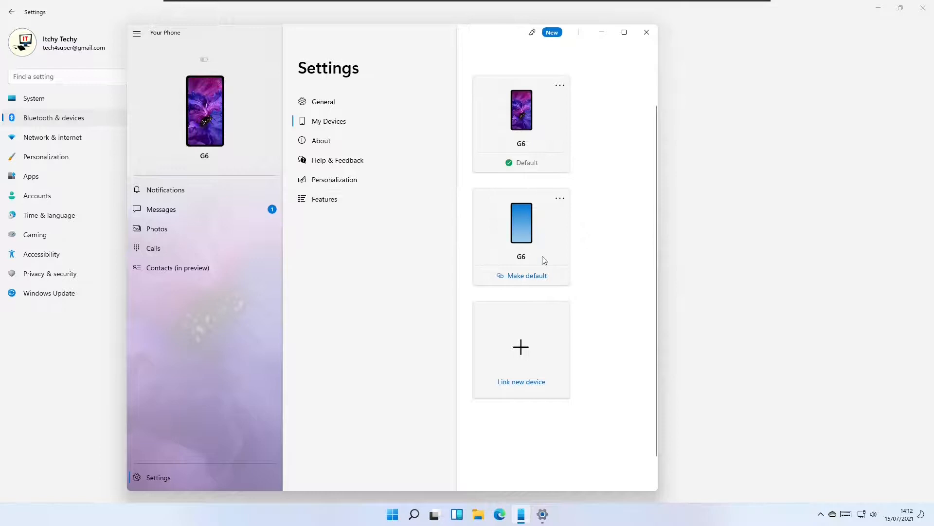
left_click(642, 39)
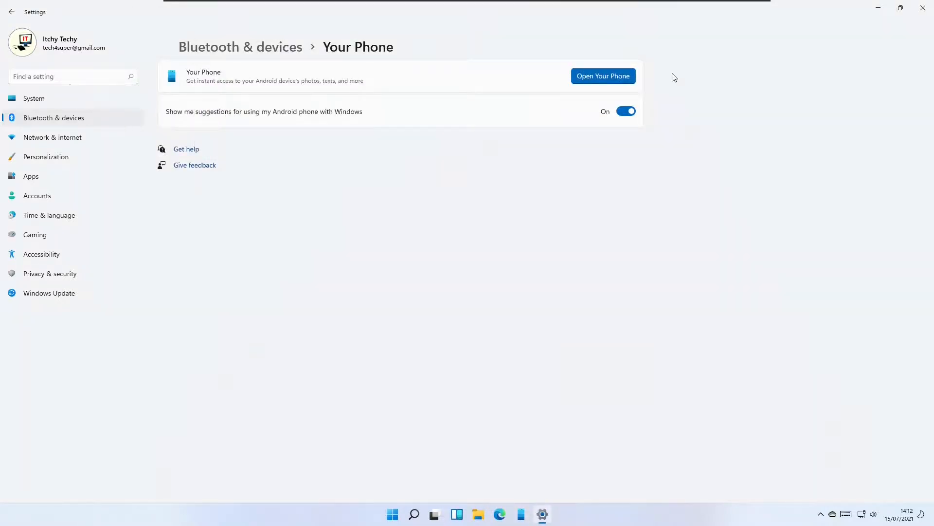
left_click(277, 50)
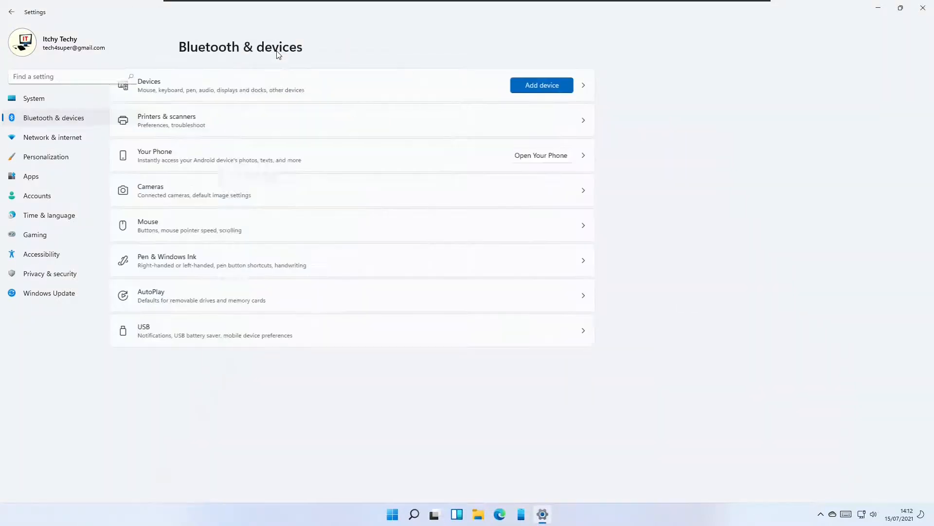
left_click(581, 195)
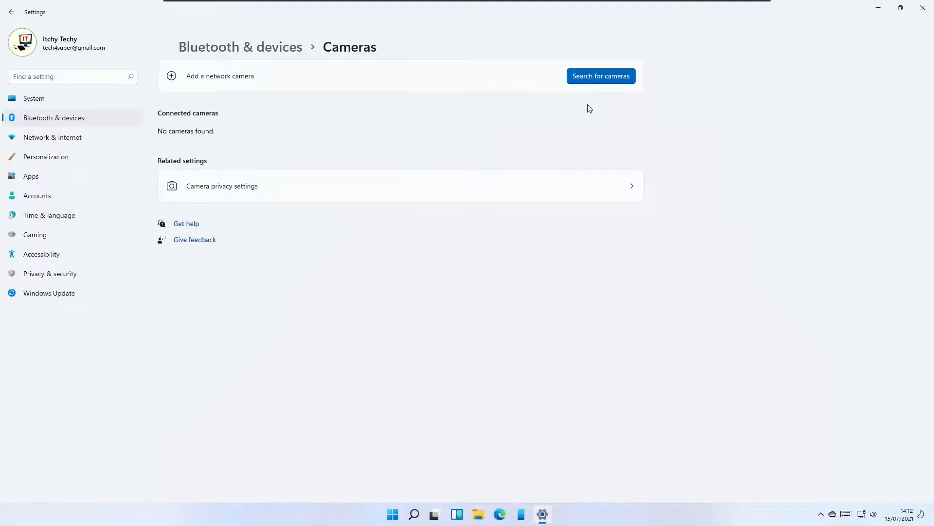
left_click(603, 77)
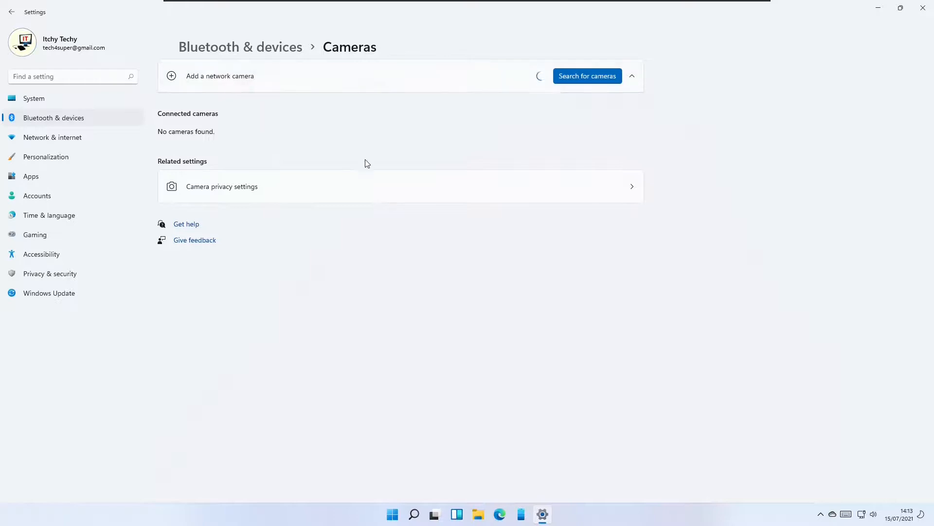
left_click(276, 48)
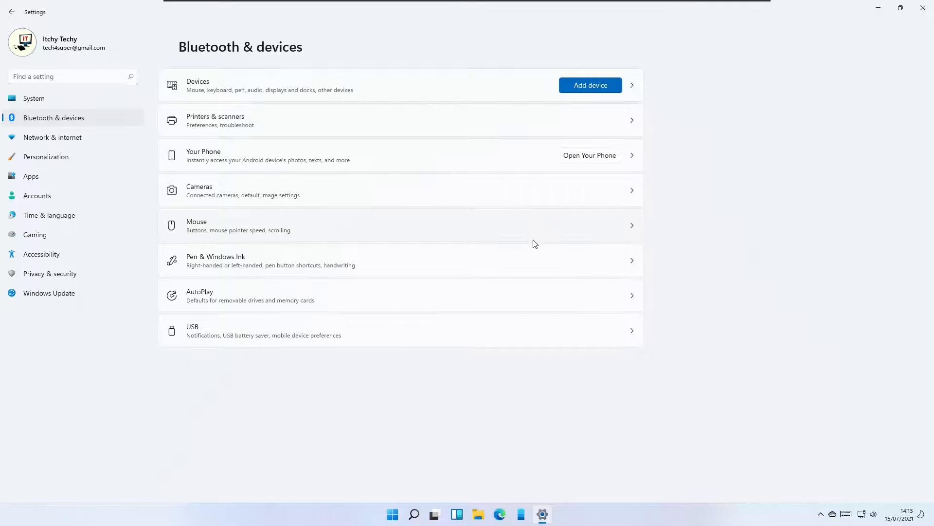
In Mouse settings, switch the primary mouse button to Right, then back to Left.
left_click(534, 237)
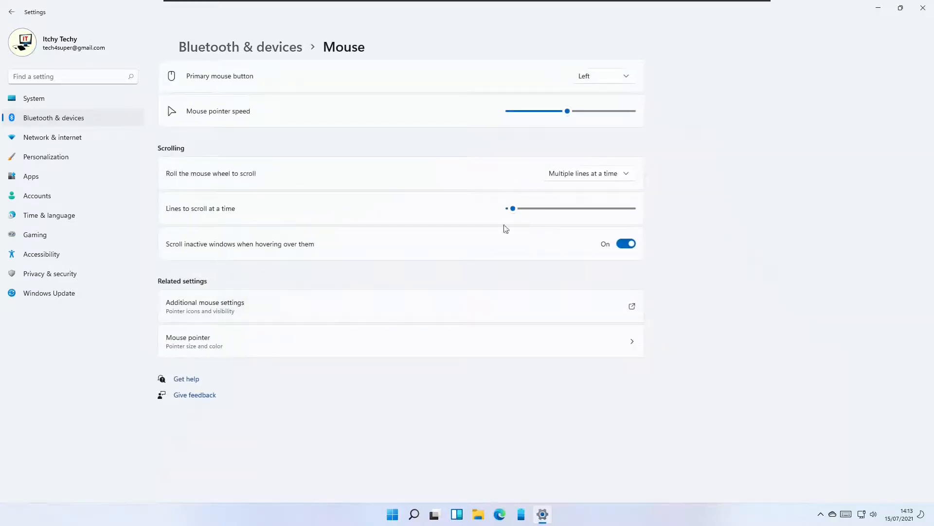
left_click(590, 77)
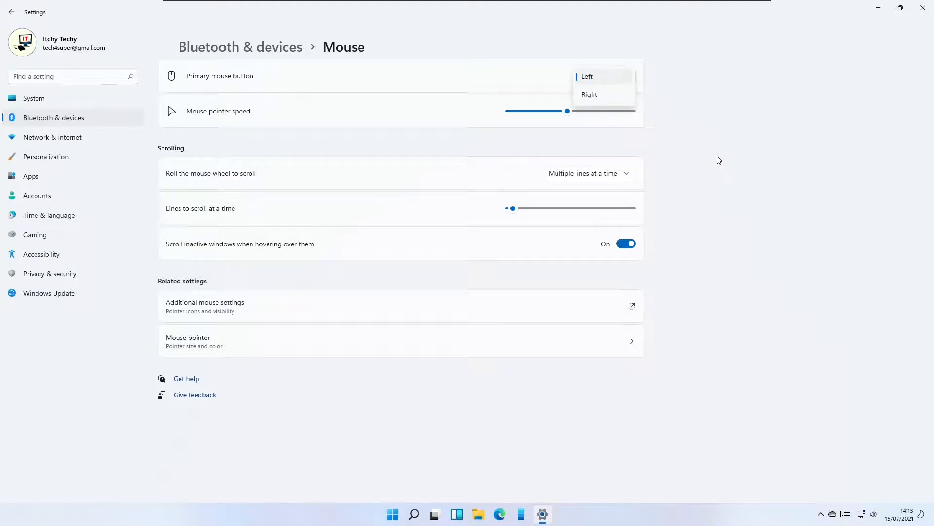
left_click(718, 157)
left_click(582, 76)
left_click(591, 95)
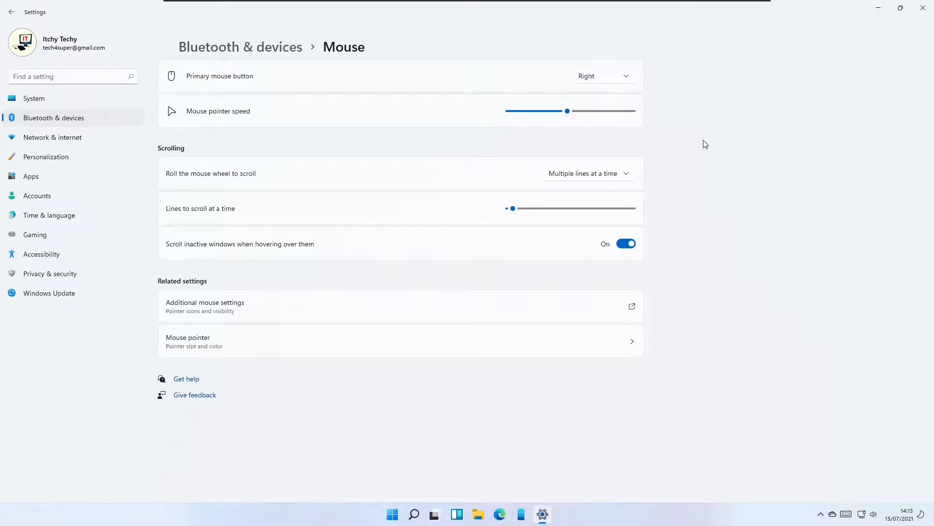
left_click(619, 76)
left_click(614, 60)
left_click(270, 55)
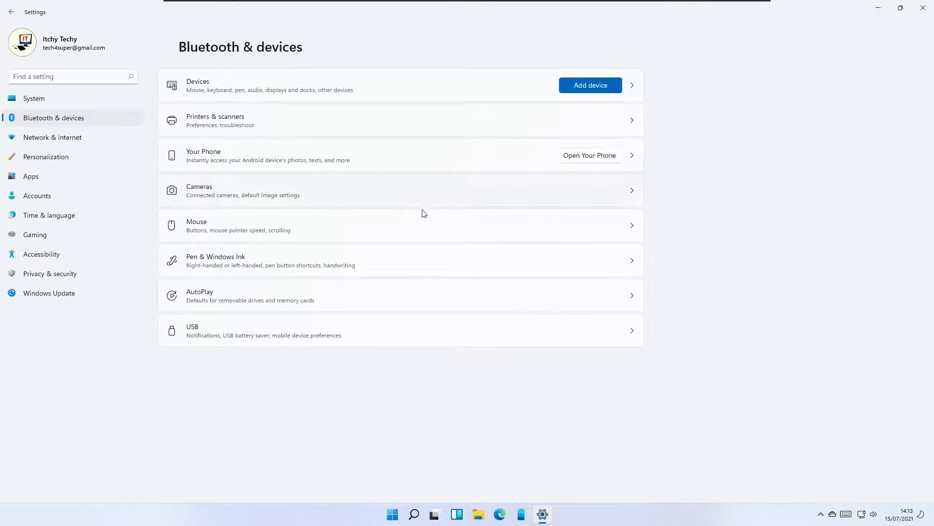
left_click(411, 266)
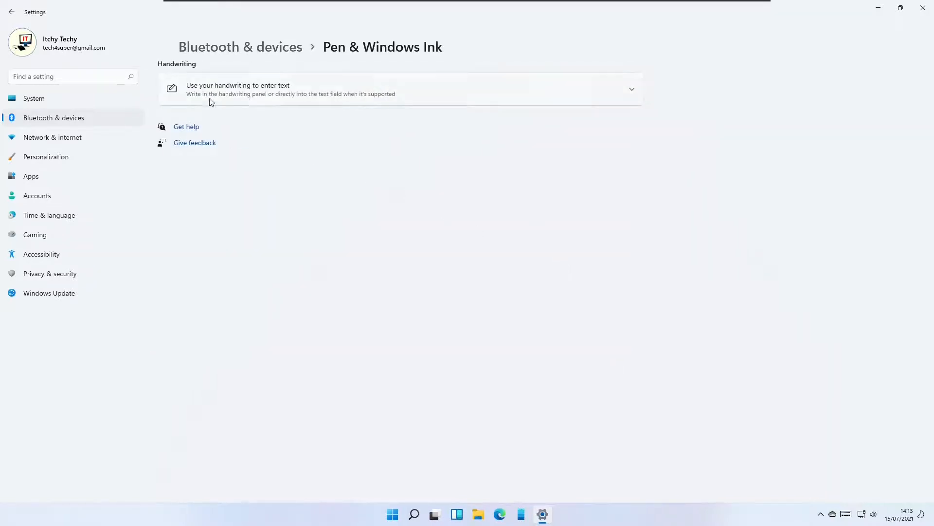
left_click(631, 91)
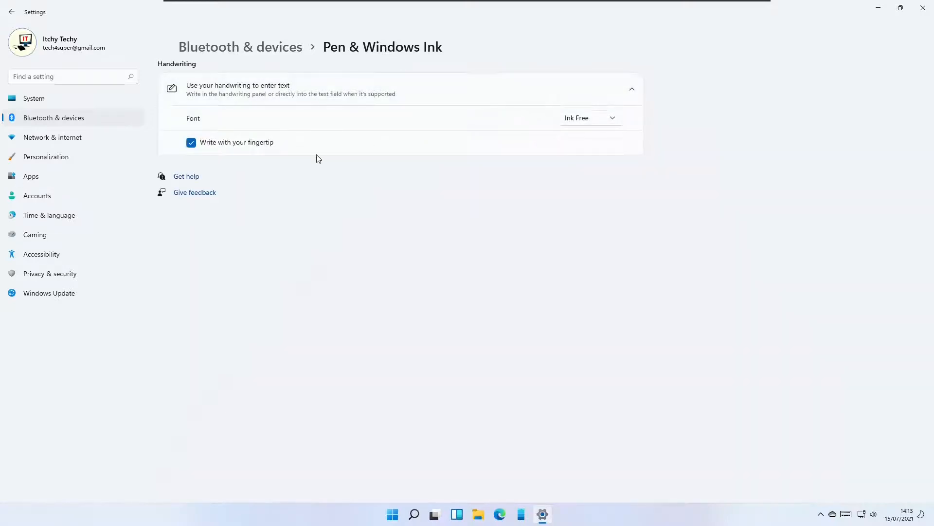
left_click(606, 121)
left_click(595, 137)
left_click(606, 127)
left_click(607, 102)
left_click(269, 48)
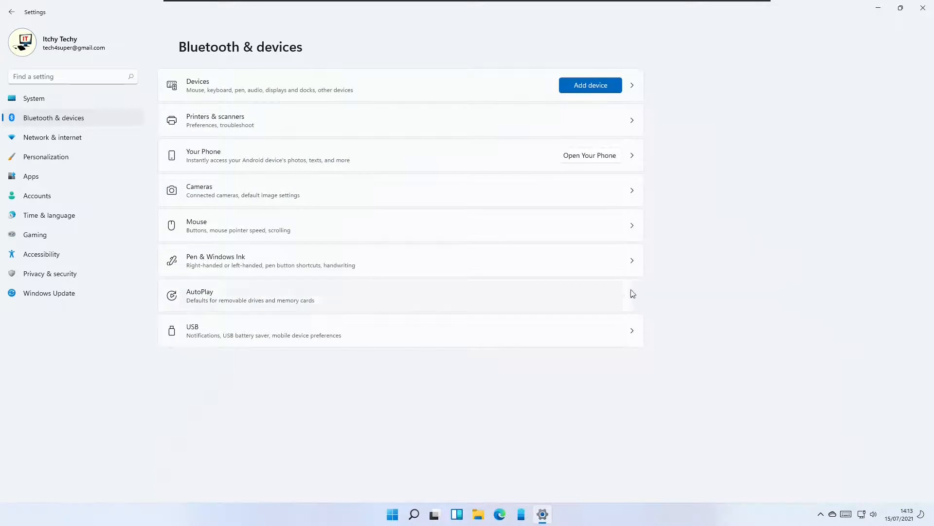
Toggle AutoPlay off and back on, leaving the removable drive default unchanged.
left_click(596, 303)
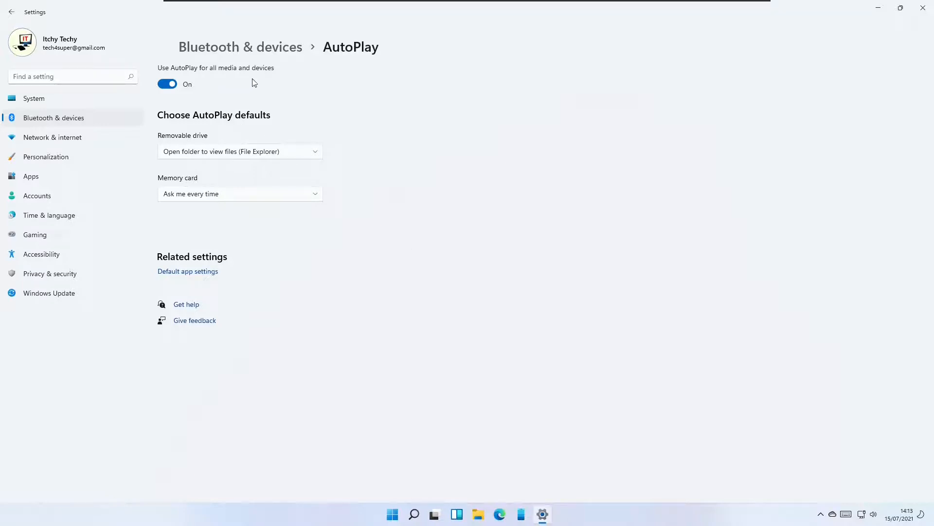
left_click(165, 86)
left_click(174, 84)
left_click(294, 155)
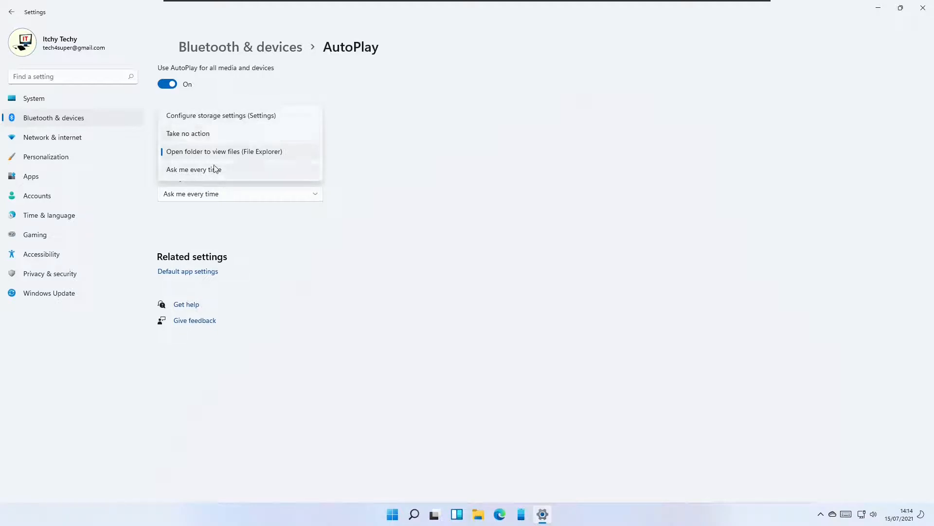
left_click(393, 184)
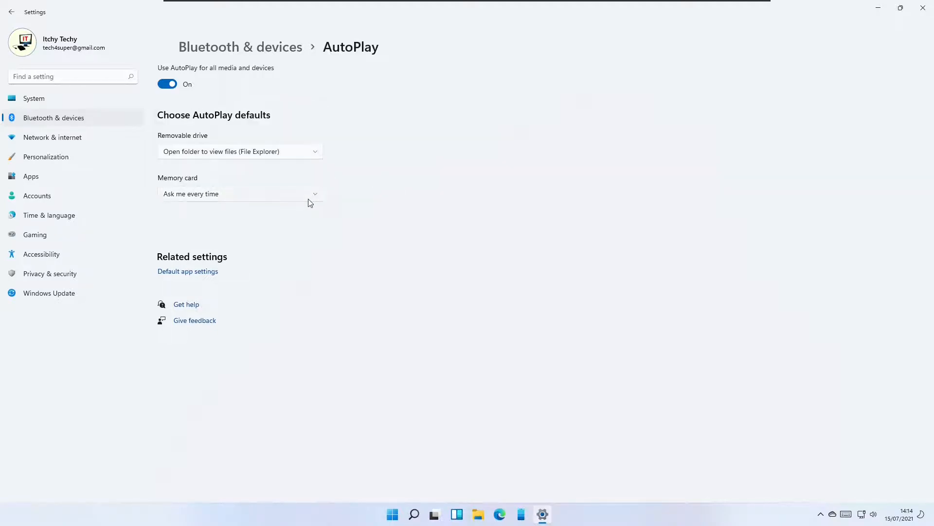
Set memory cards to Import photos and videos (Photos), then open the USB page.
left_click(308, 198)
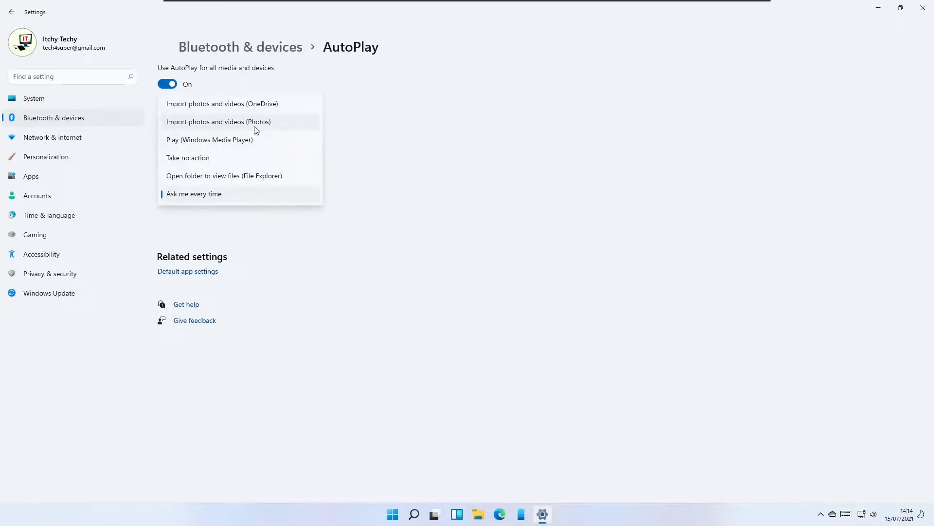
left_click(267, 126)
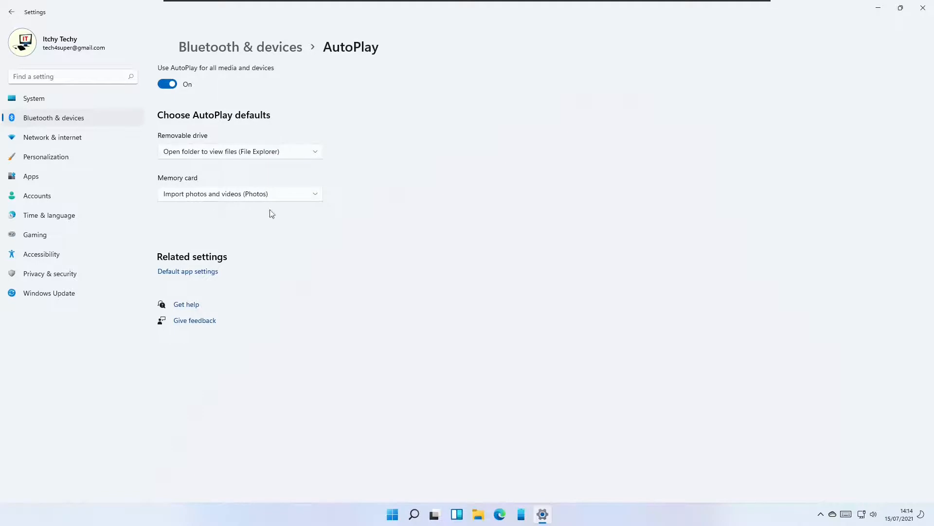
left_click(296, 51)
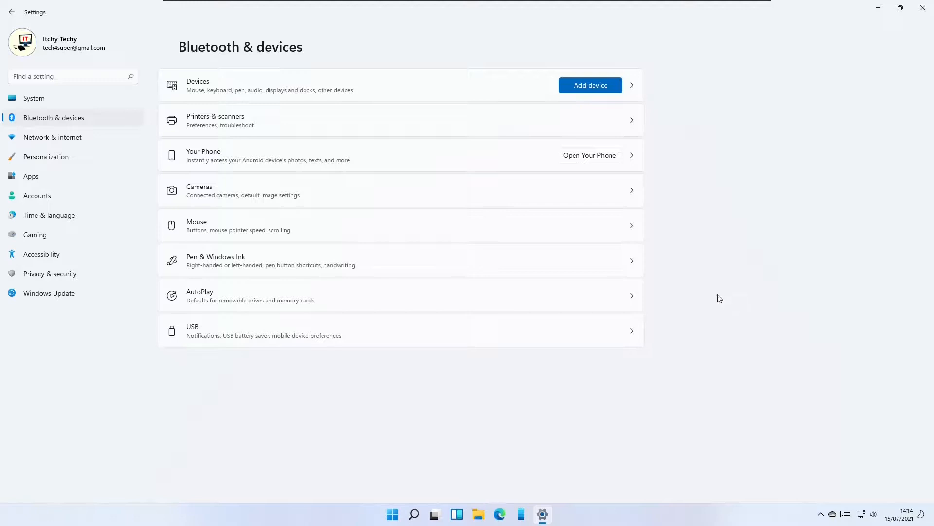
left_click(614, 339)
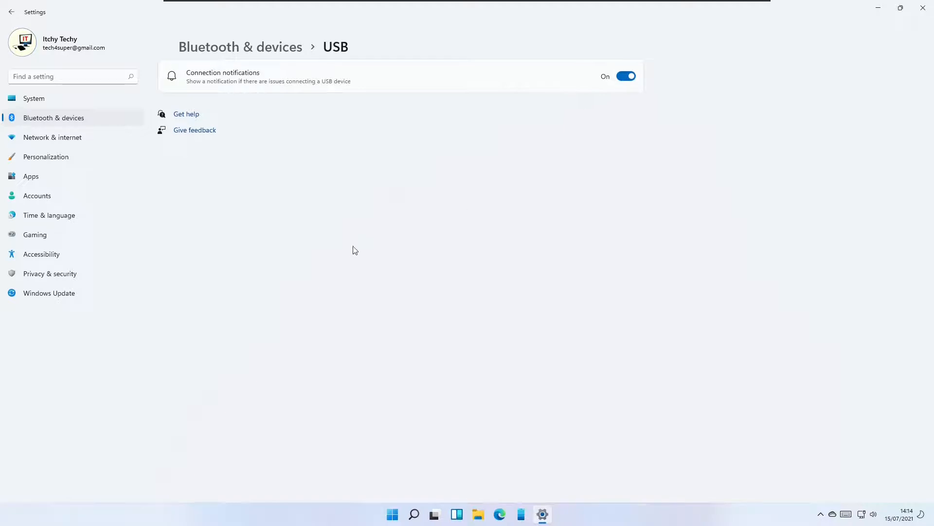
Open the Ethernet0 properties for Network 2 to view its IP and DNS settings.
left_click(80, 138)
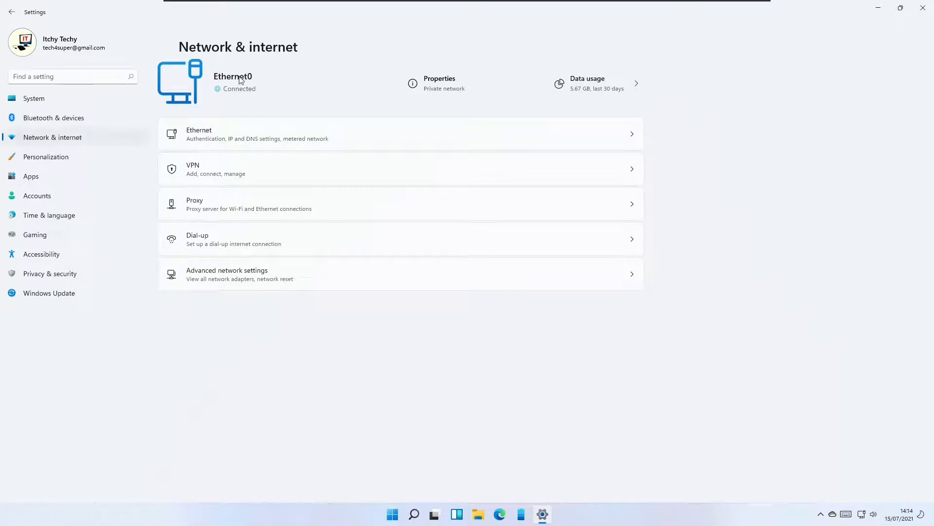
left_click(450, 90)
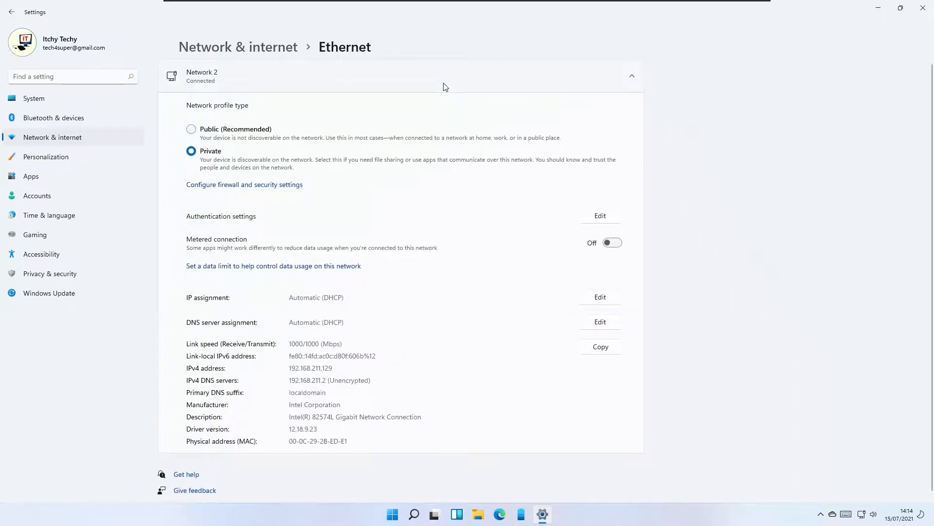
scroll(294, 117, "down", 1)
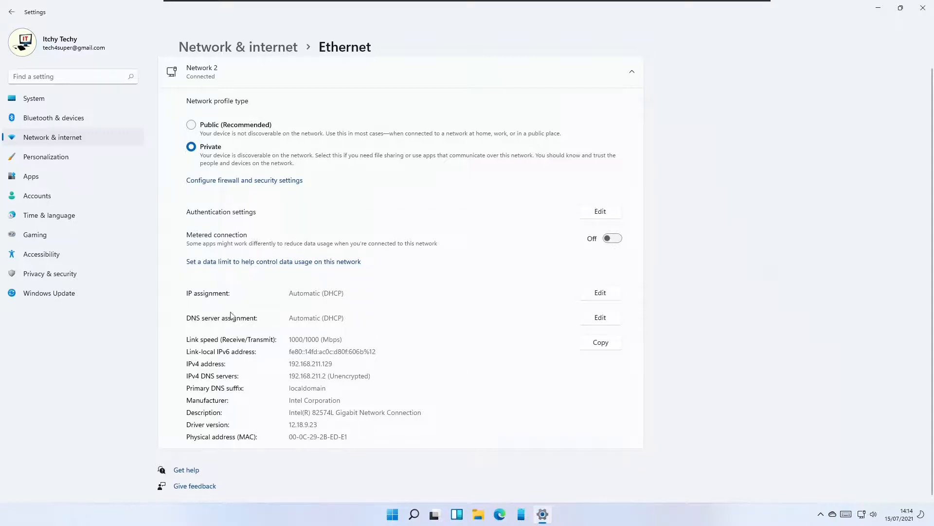
left_click(619, 293)
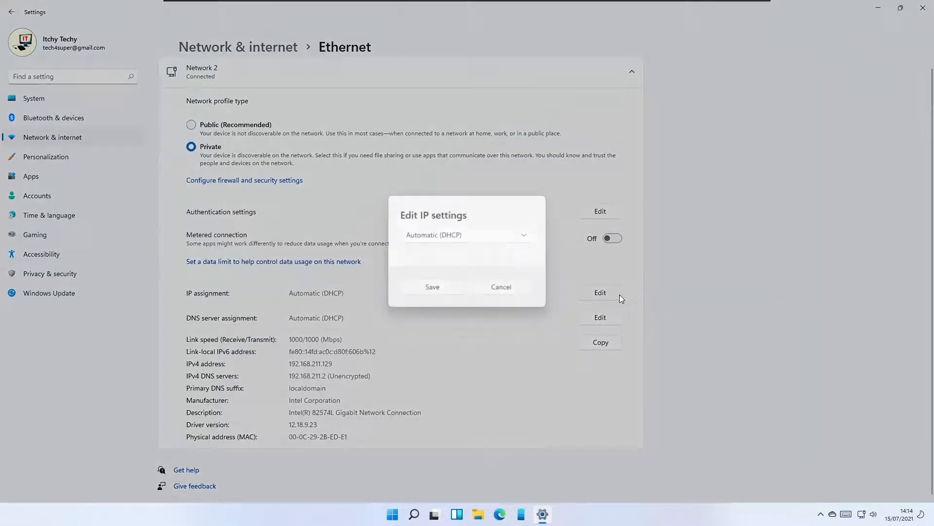
left_click(523, 237)
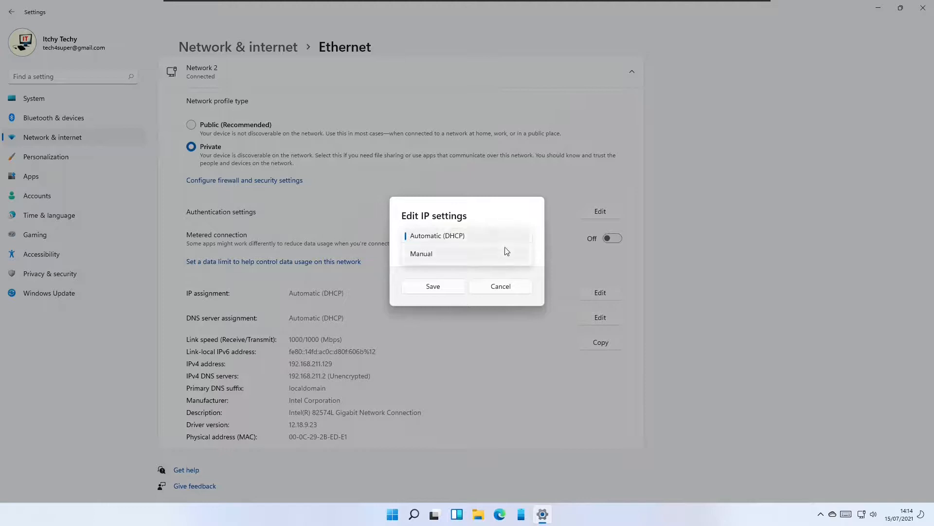
left_click(504, 253)
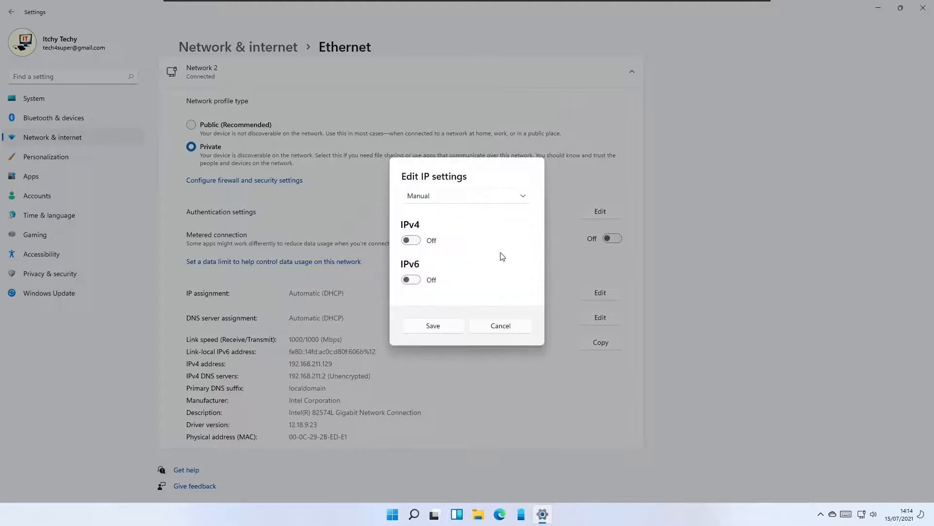
left_click(420, 242)
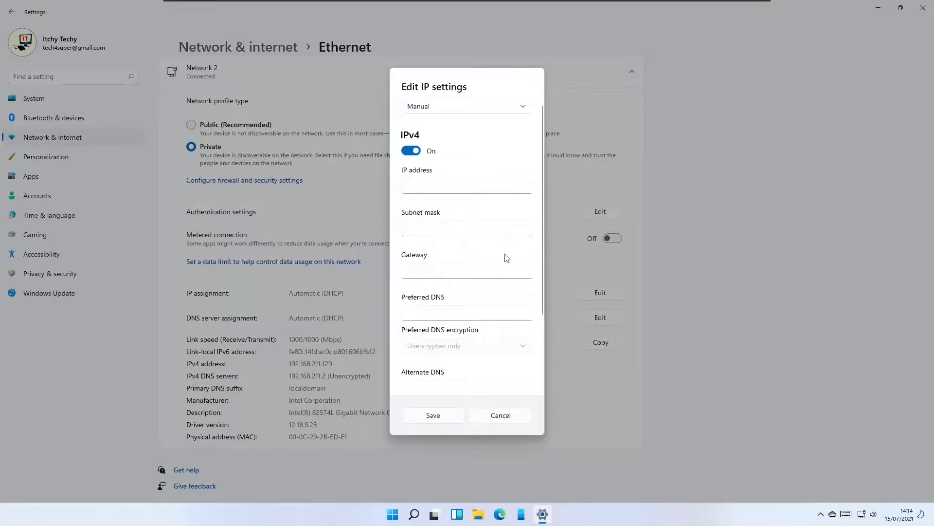
scroll(464, 176, "down", 3)
scroll(463, 175, "up", 3)
left_click(411, 151)
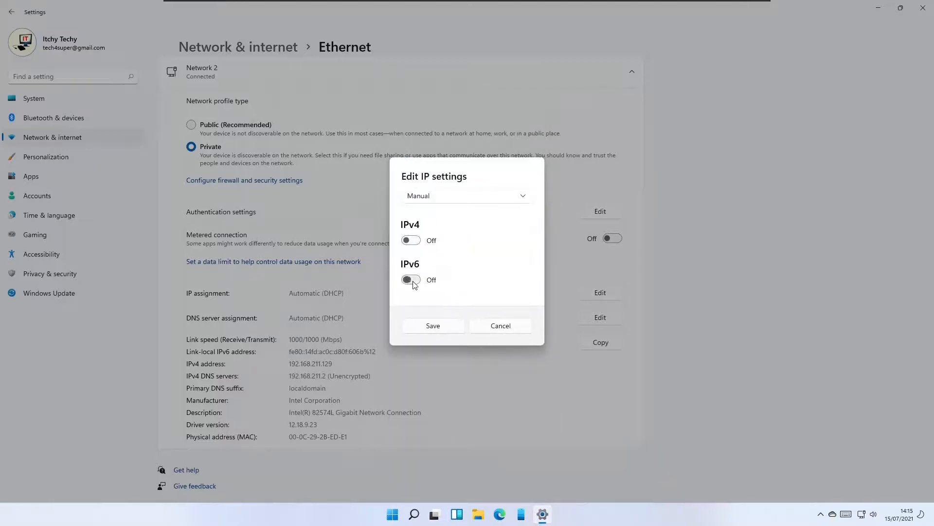
left_click(410, 279)
scroll(462, 164, "down", 1)
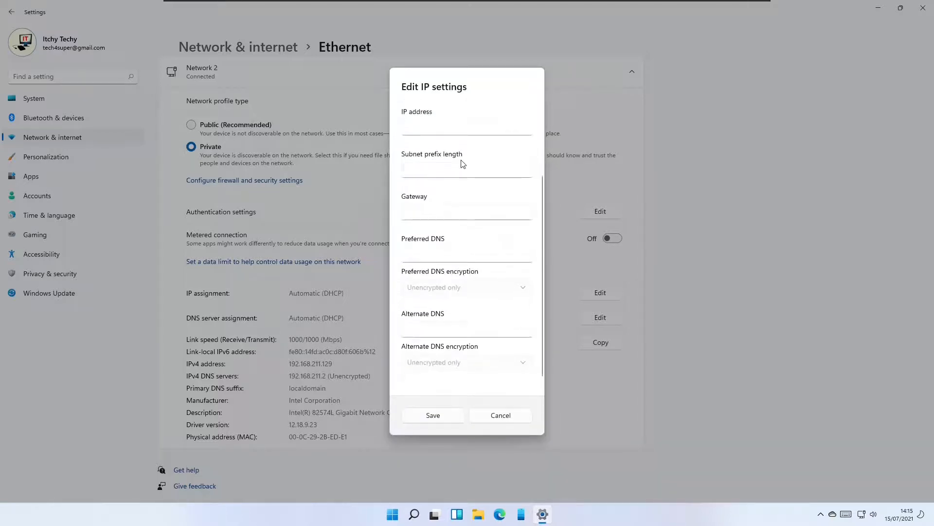
scroll(463, 164, "up", 3)
left_click(410, 189)
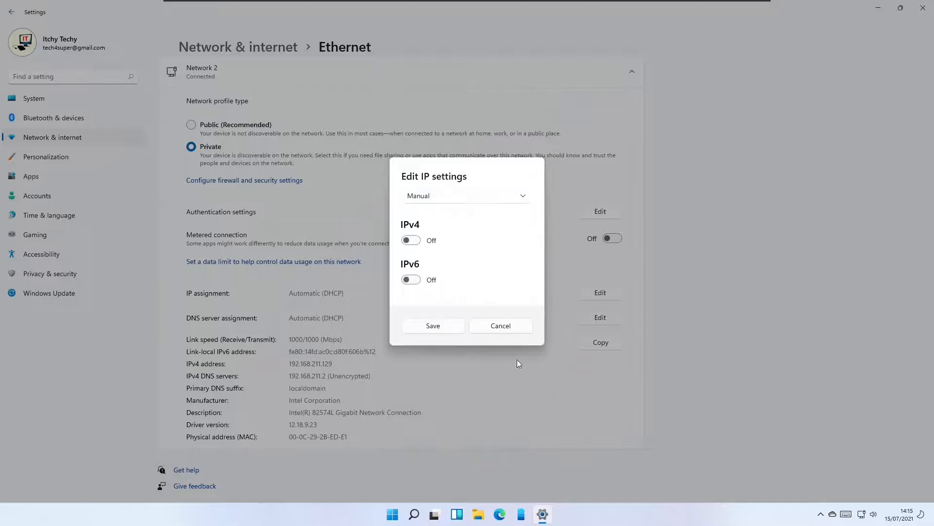
left_click(507, 325)
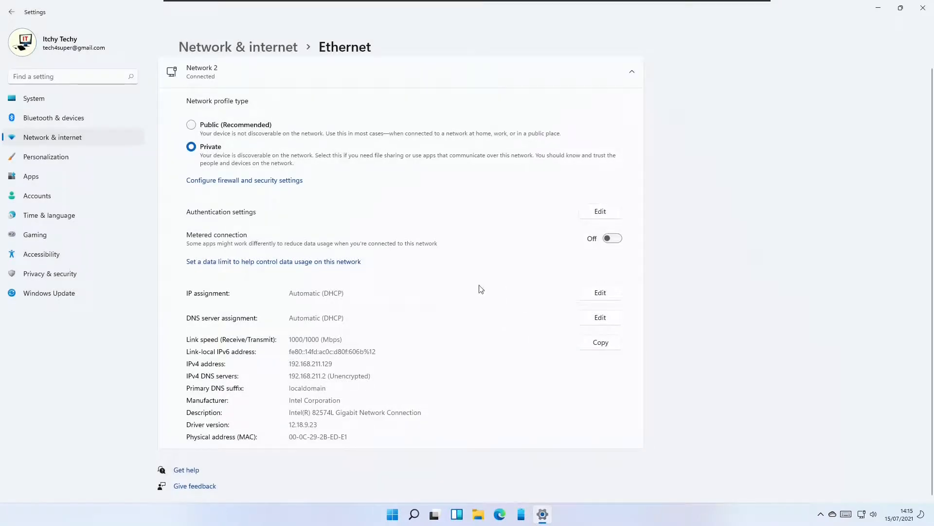
left_click(606, 319)
left_click(467, 236)
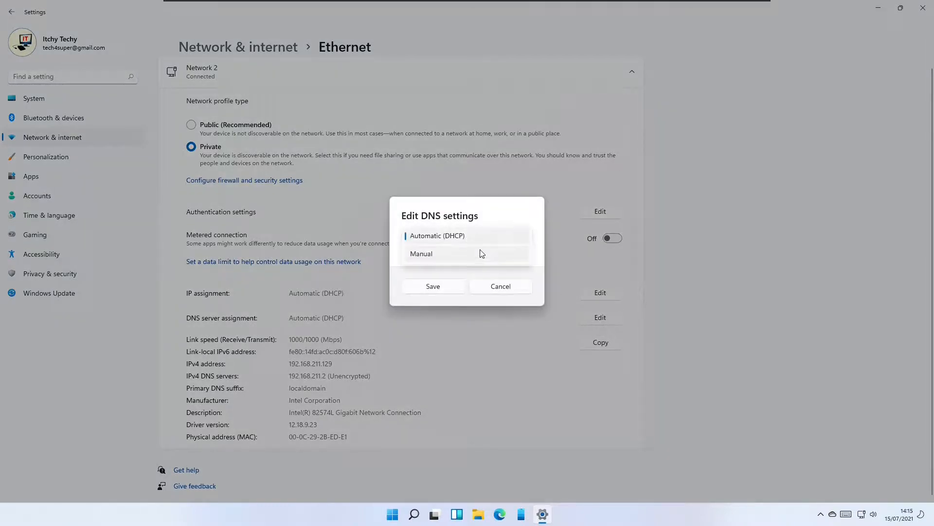
left_click(480, 254)
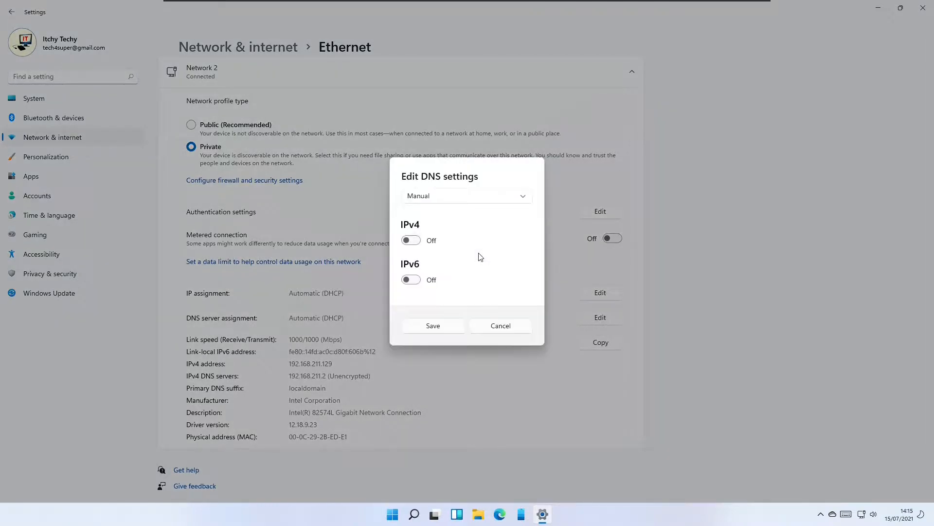
left_click(419, 242)
left_click(468, 201)
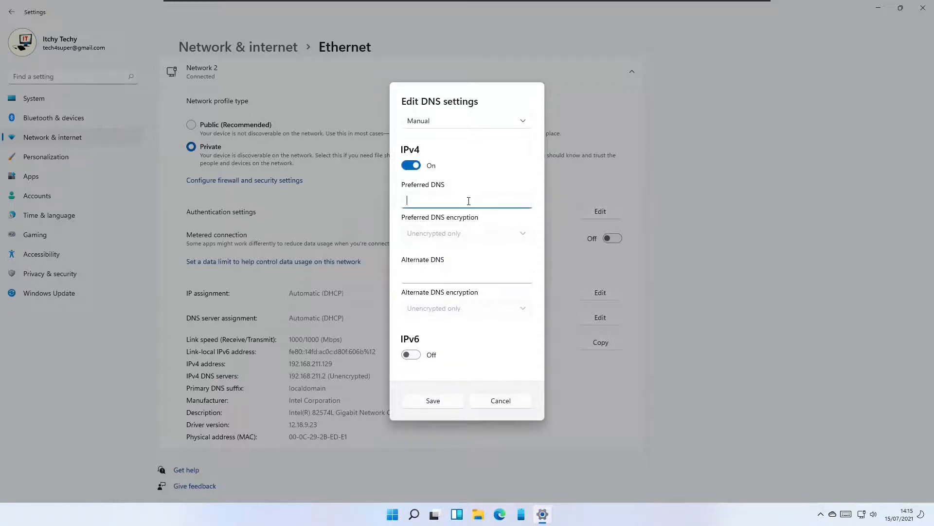
type("8.8.8.8")
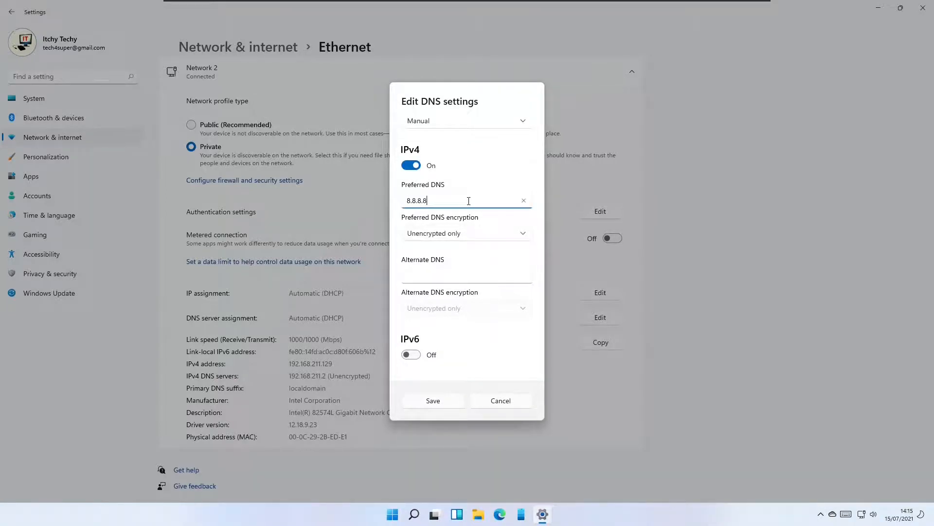
left_click(456, 235)
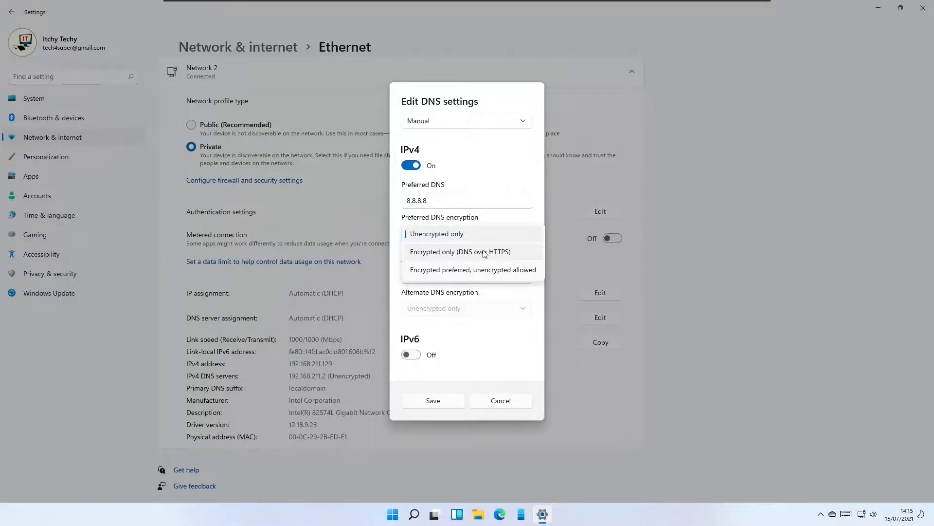
left_click(530, 190)
left_click(461, 272)
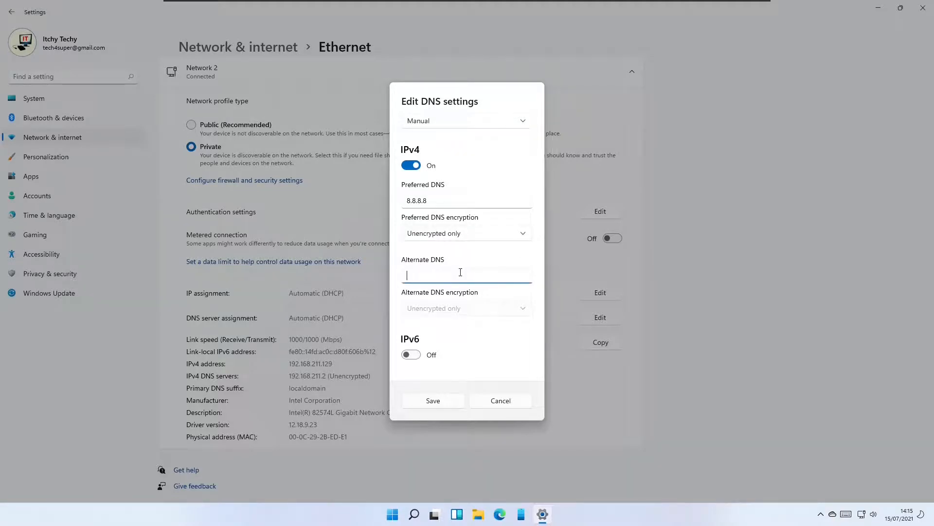
type("1.1.1.1")
left_click(443, 402)
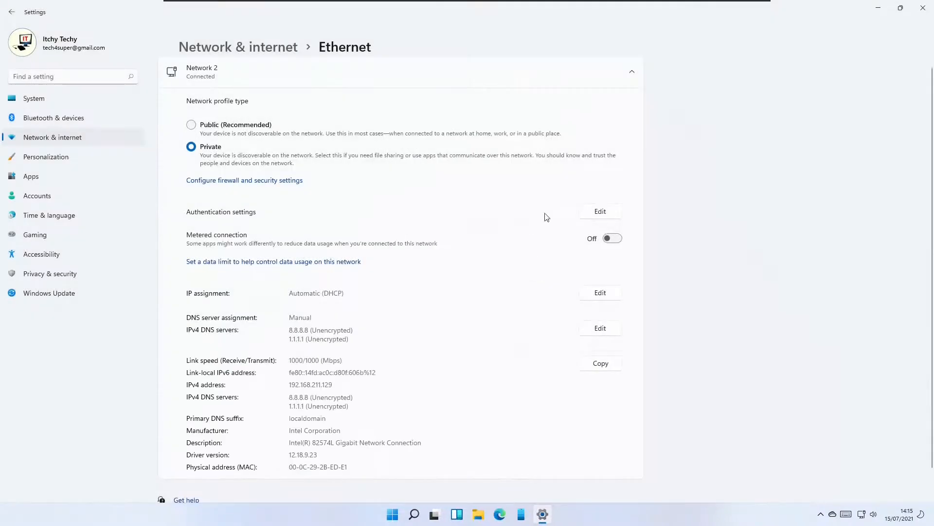
left_click(613, 328)
left_click(411, 165)
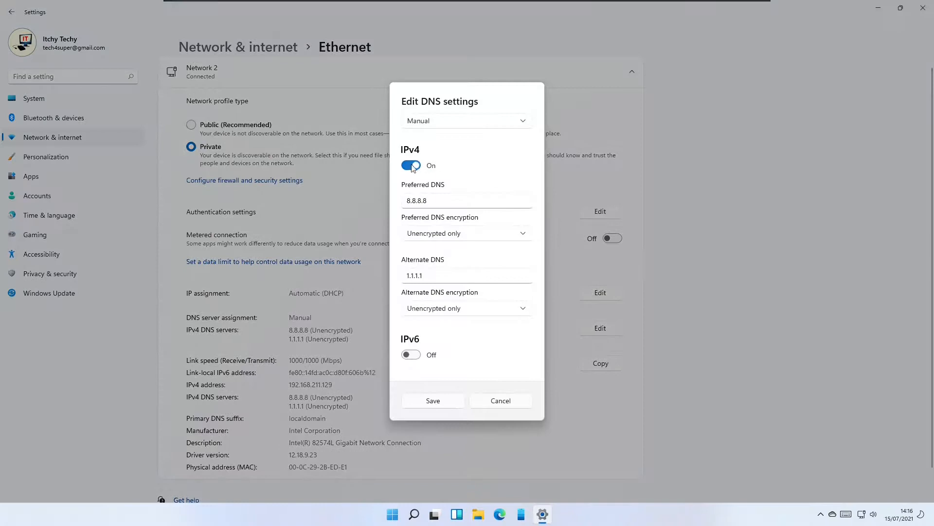
left_click(494, 194)
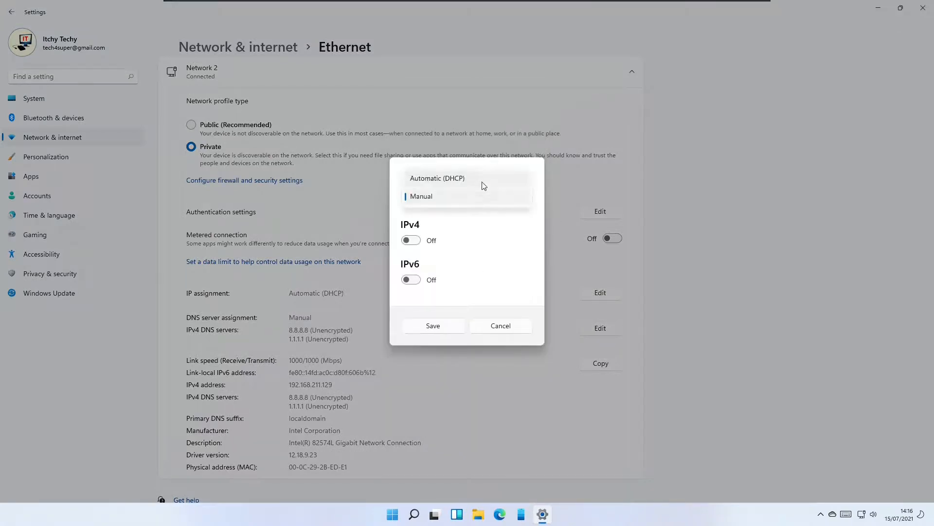
left_click(484, 179)
left_click(452, 286)
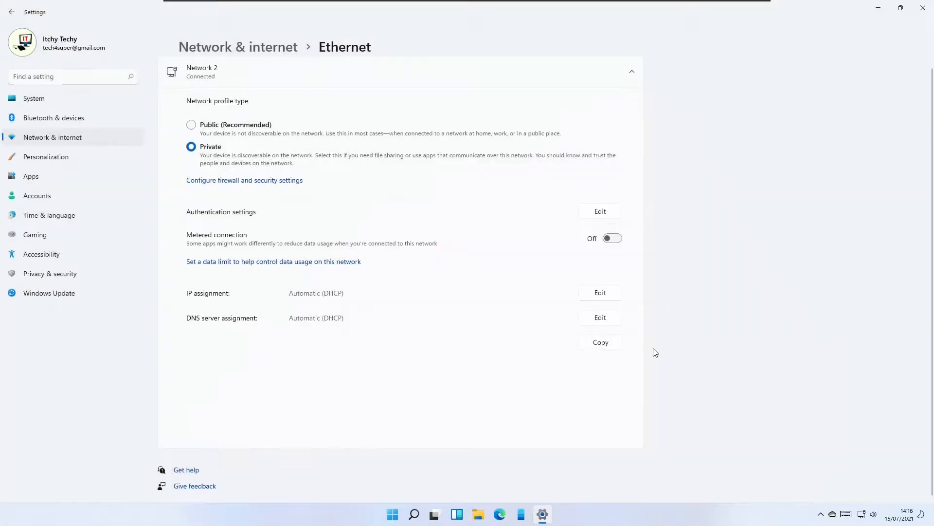
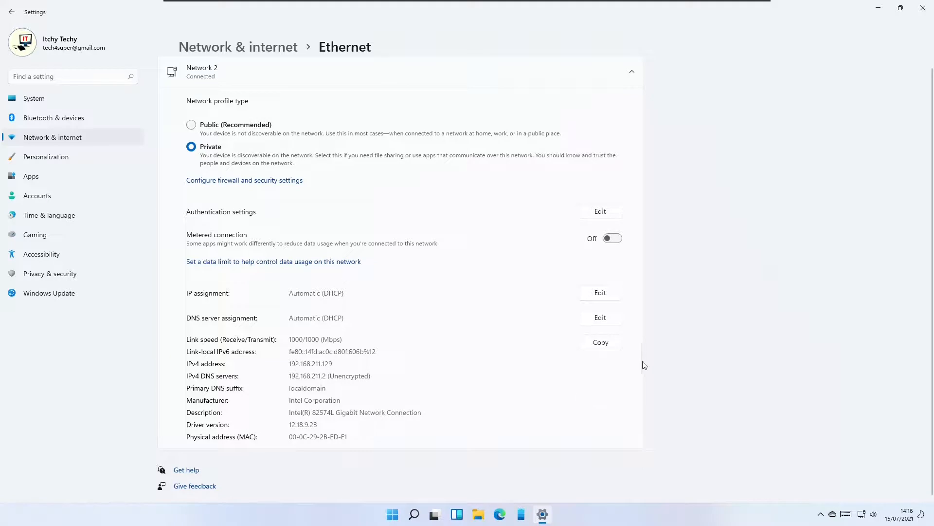
Paste the copied Ethernet details into a new Notepad note, then close it without saving.
left_click(398, 517)
type("no")
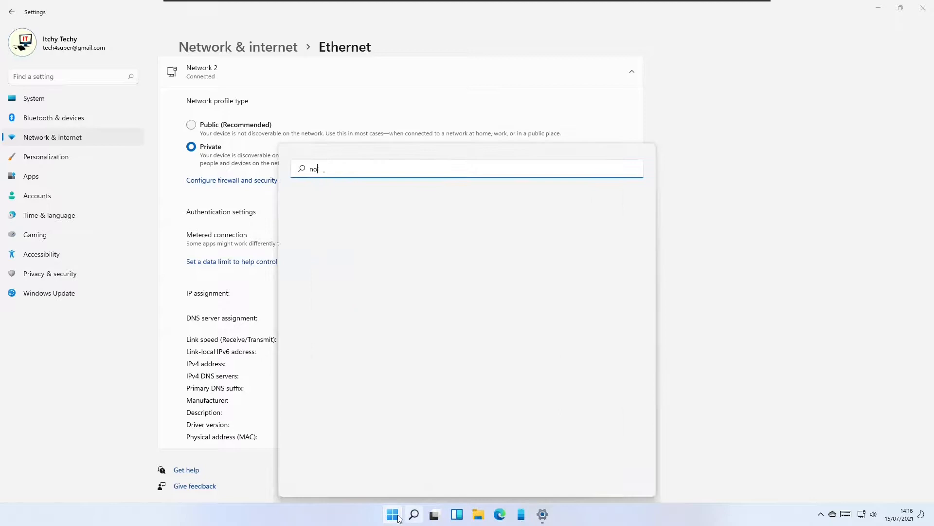
type("tepad")
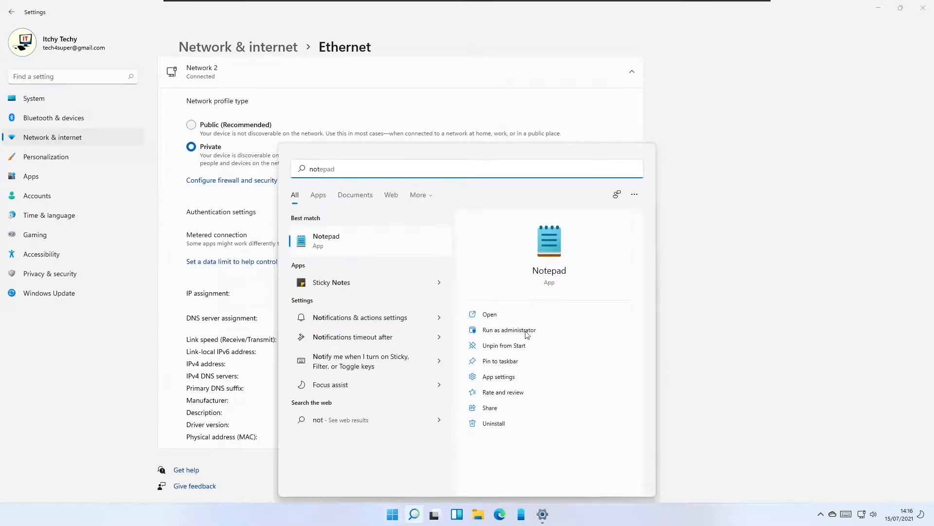
left_click(490, 314)
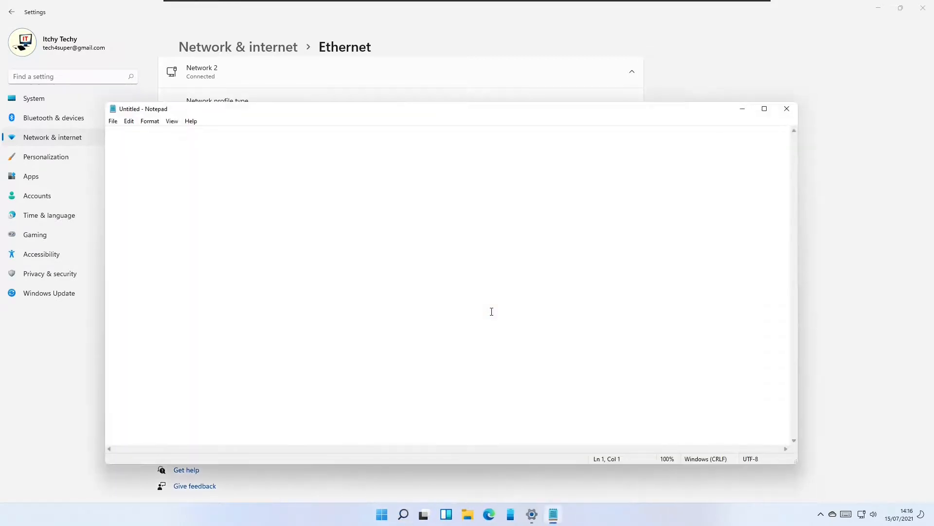
type("Link speed (Receive/Transmit):\t1000/1000 (Mbps) Link-local IPv6 address:\tfe80::14fd:ac0c:d80f:606b%12 IPv4 address:\t192.168.211.129 IPv4 DNS servers:\t192.168.211.2 (Unencrypted) Primary DNS suffix:\tlocaldomain Manufacturer:\tIntel Corporation Description:\tIntel(R) 82574L Gigabit Network Connection Driver version:\t12.18.9.23 Physical address (MAC):\t00-0C-29-2B-ED-E1")
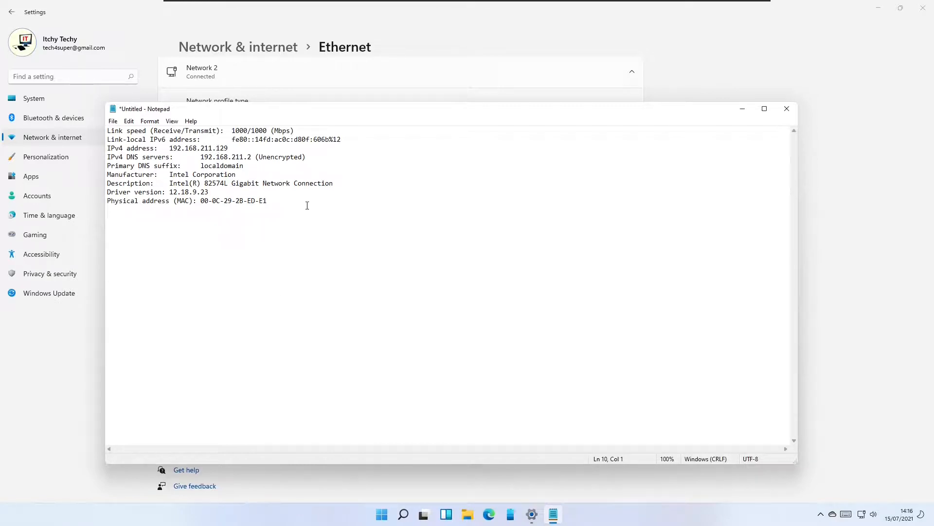
left_click(782, 112)
left_click(493, 259)
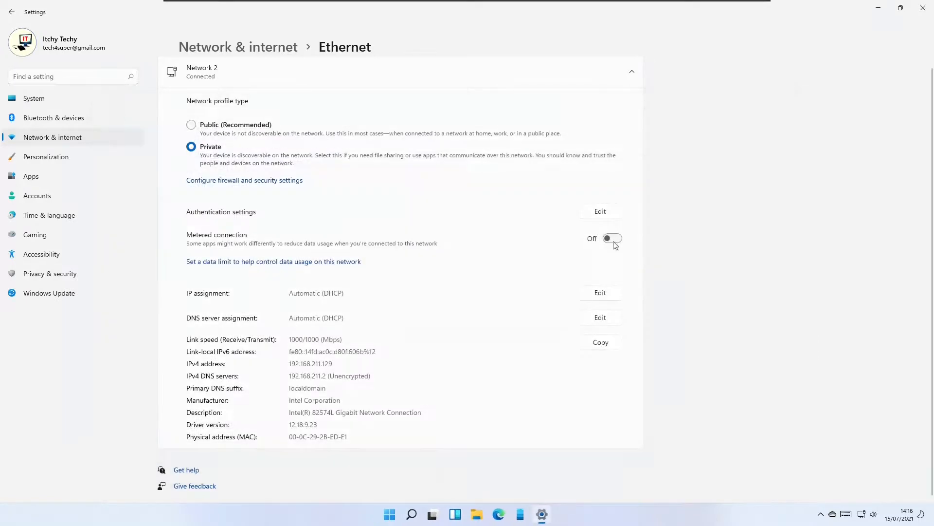
Start adding a VPN connection and view the provider list, then cancel and return to Network & internet.
left_click(286, 54)
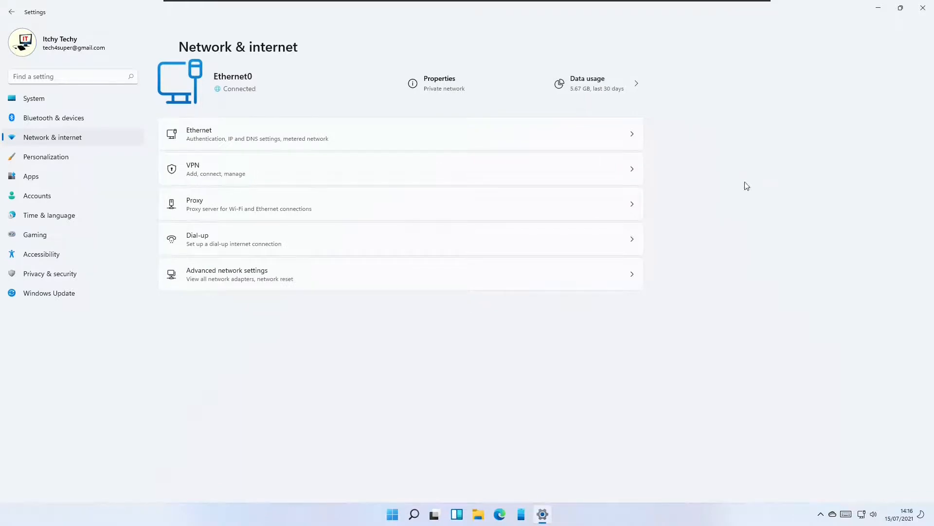
left_click(576, 174)
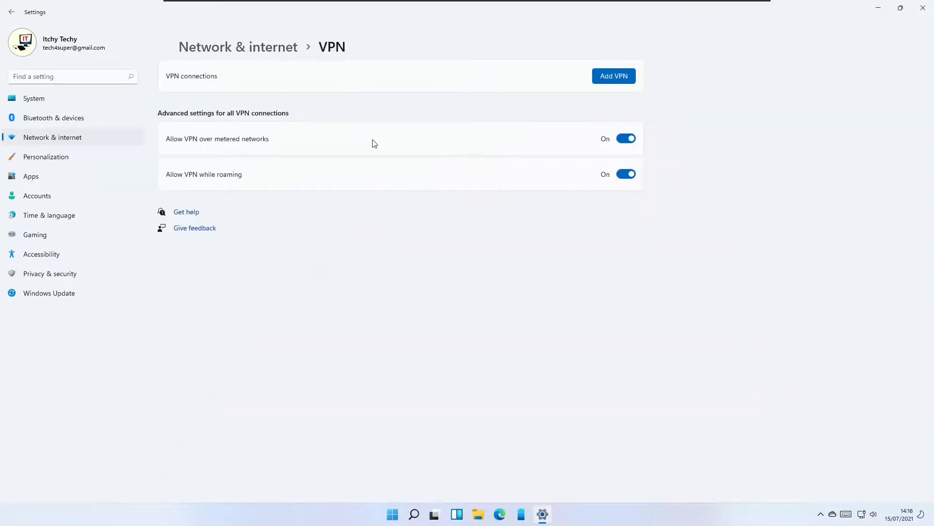
left_click(616, 80)
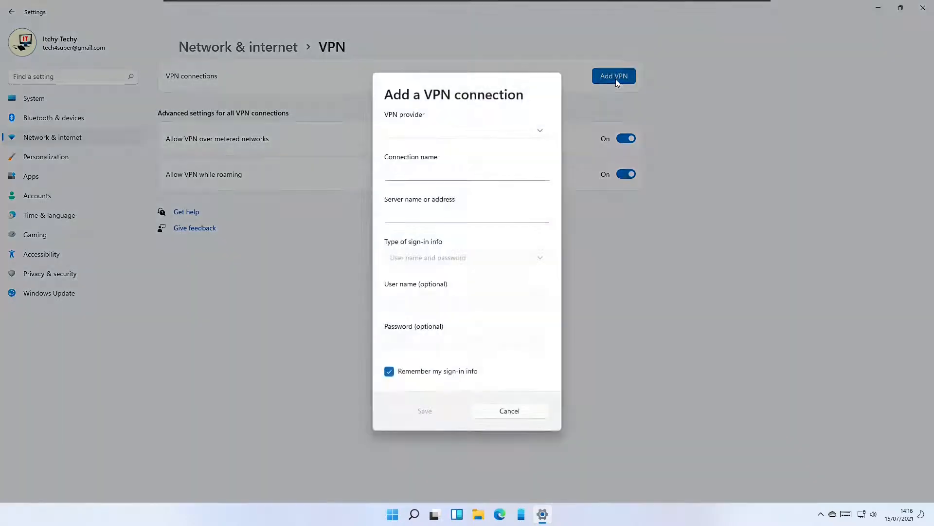
left_click(504, 132)
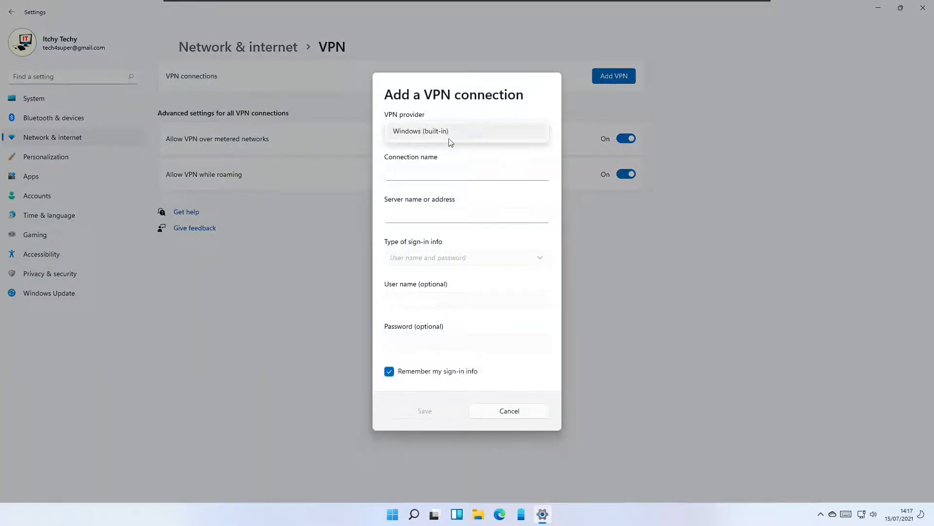
left_click(544, 415)
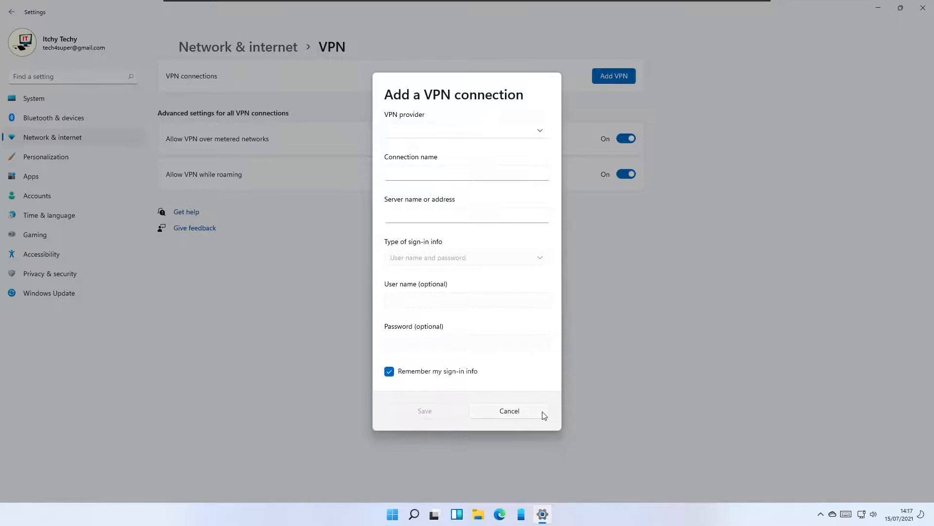
left_click(544, 415)
left_click(262, 52)
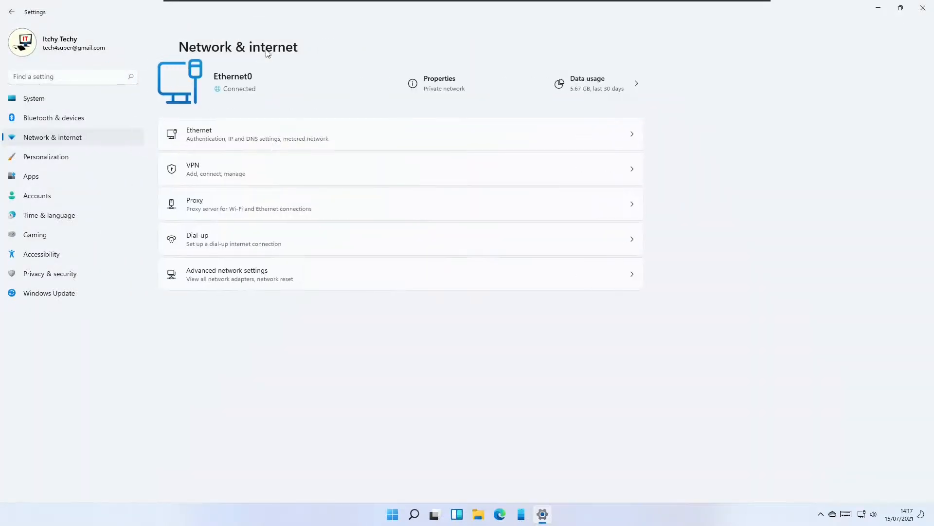
On the Proxy page, toggle the setup script on and back off, then cancel without saving.
left_click(583, 211)
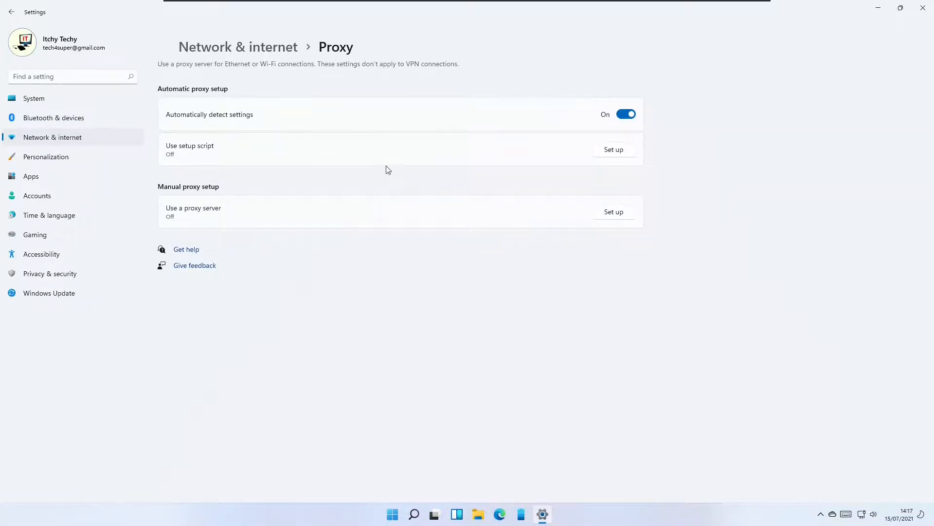
left_click(613, 151)
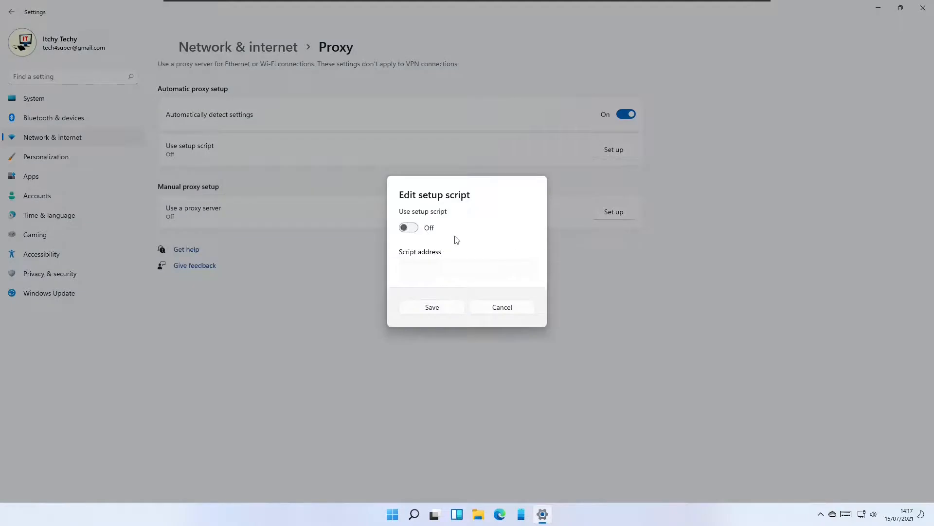
left_click(417, 229)
left_click(461, 273)
left_click(413, 231)
left_click(503, 307)
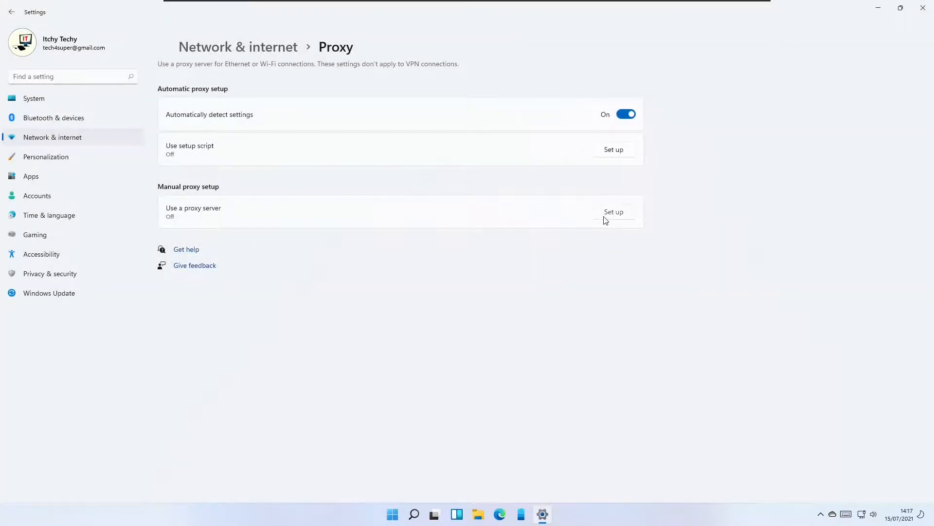
Toggle the manual proxy server on and back off, then cancel without saving.
left_click(613, 214)
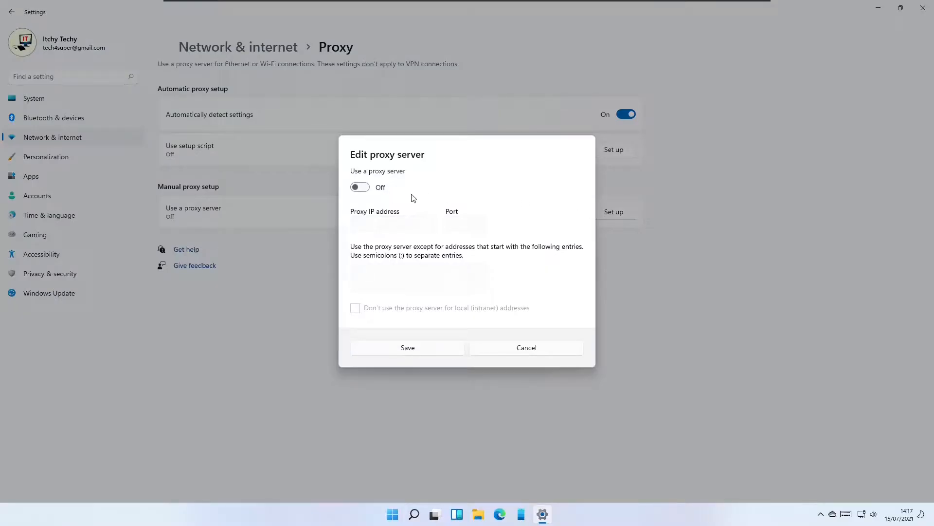
left_click(362, 186)
left_click(412, 226)
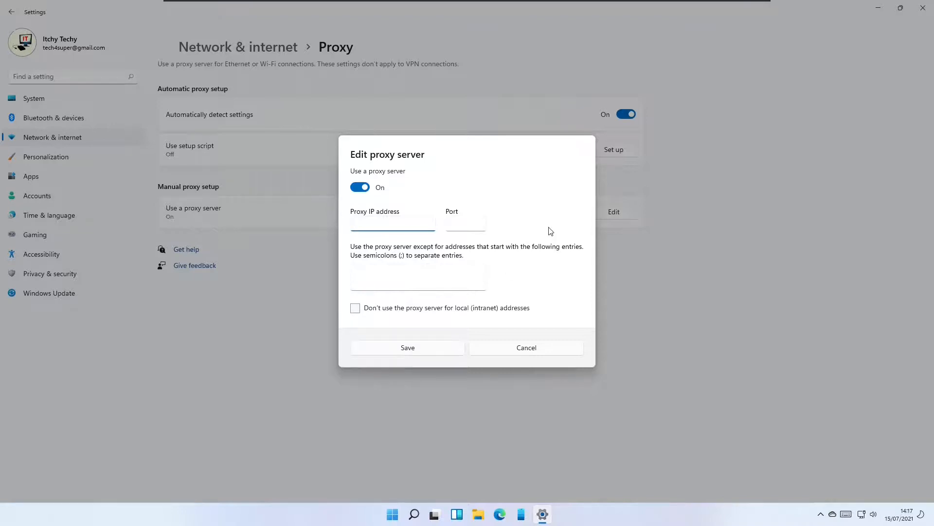
left_click(359, 188)
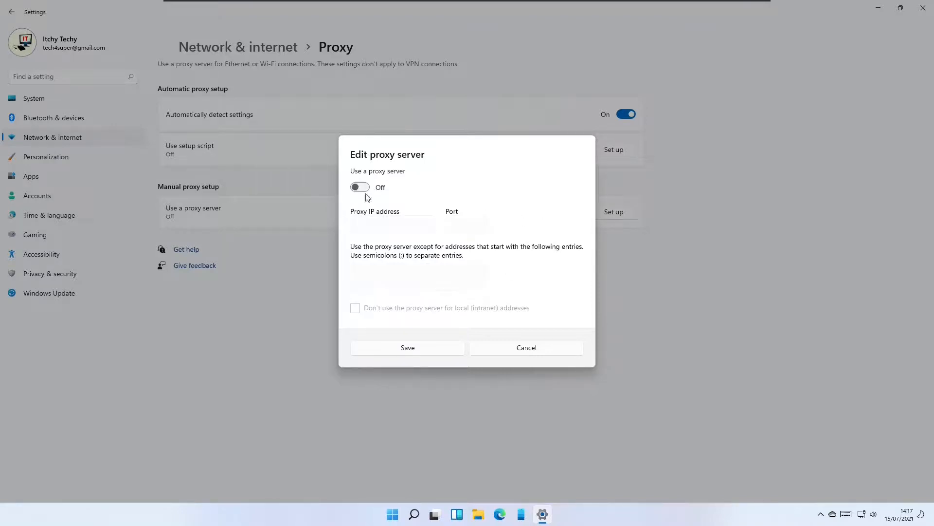
left_click(518, 349)
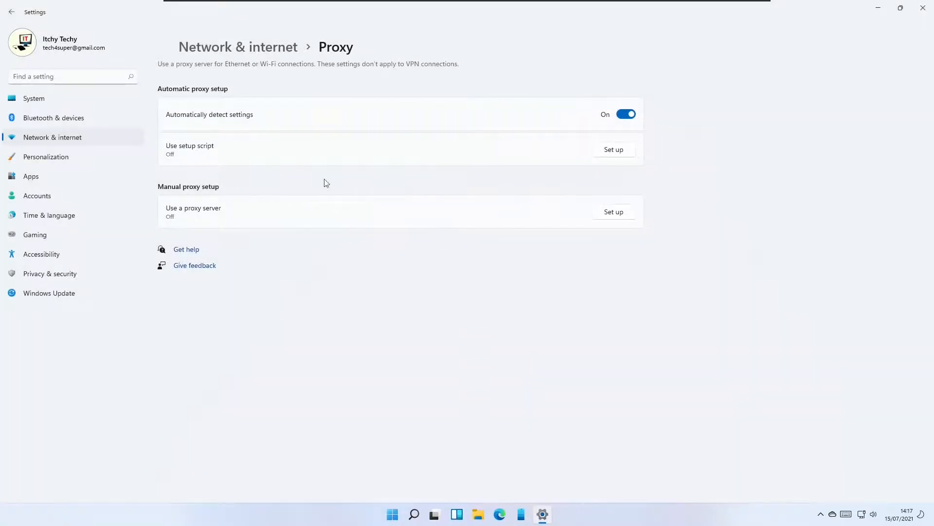
Run the Dial-up new-connection wizard as far as Connect to the Internet, then cancel it.
left_click(267, 51)
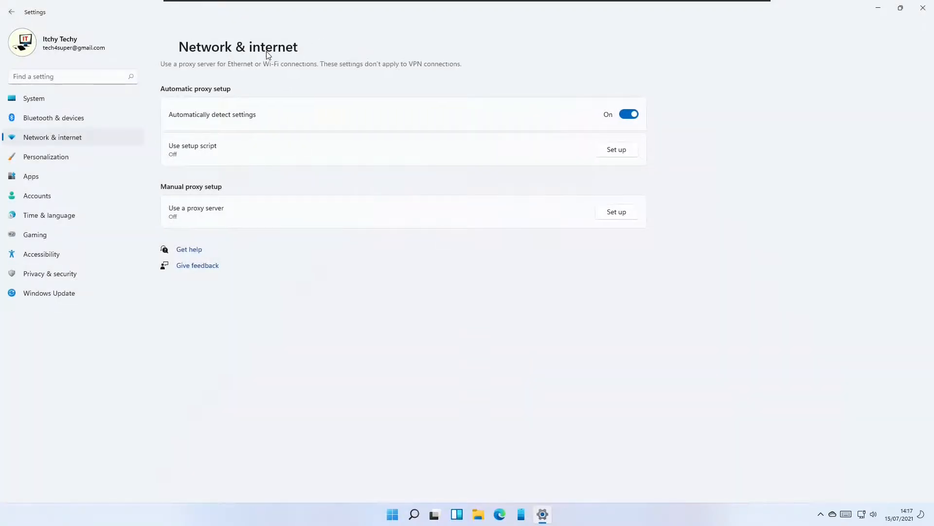
left_click(356, 245)
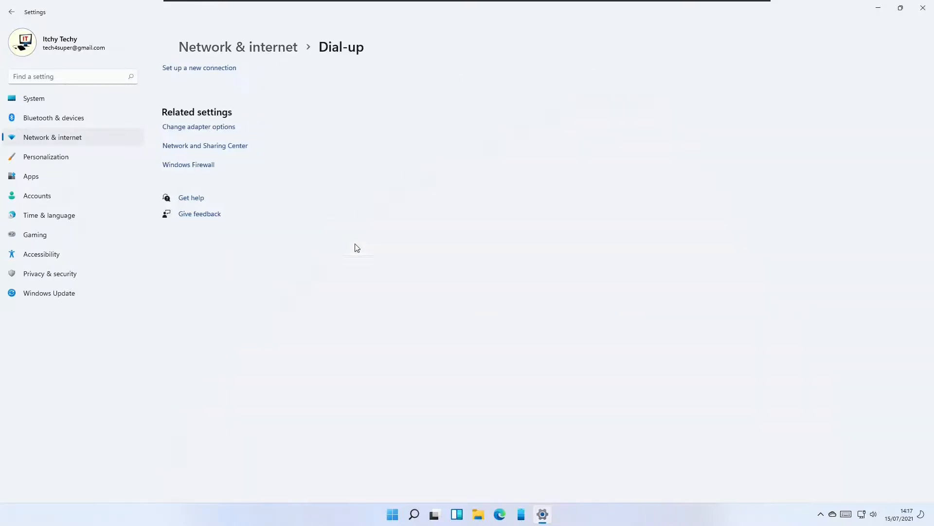
left_click(217, 68)
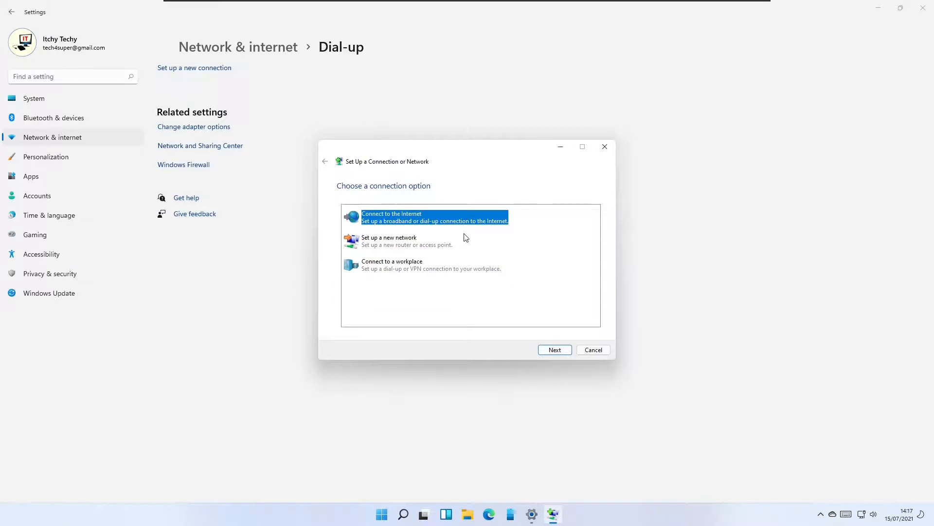
left_click(426, 244)
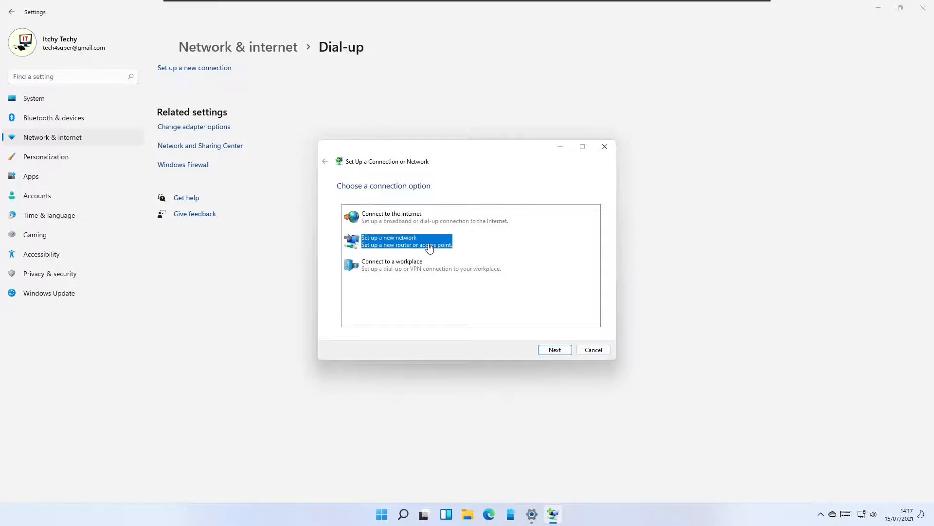
left_click(415, 271)
left_click(424, 225)
left_click(550, 351)
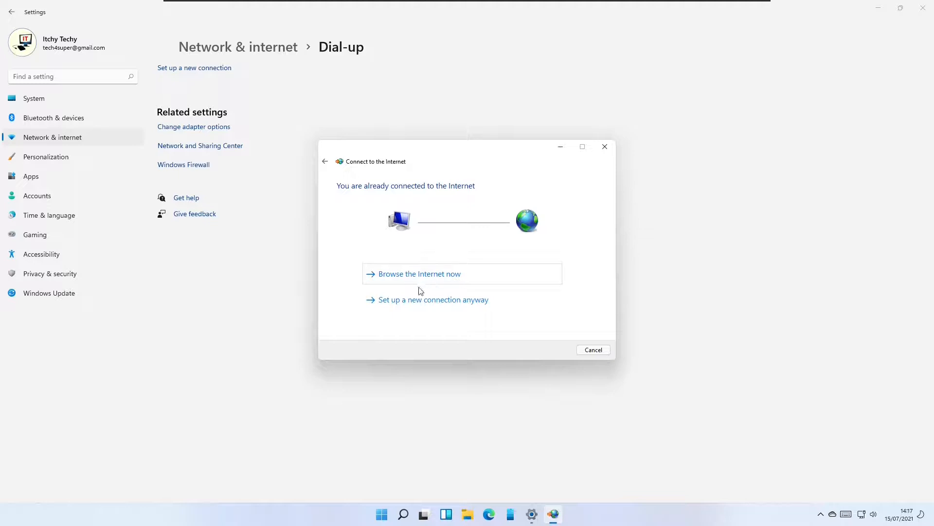
left_click(605, 352)
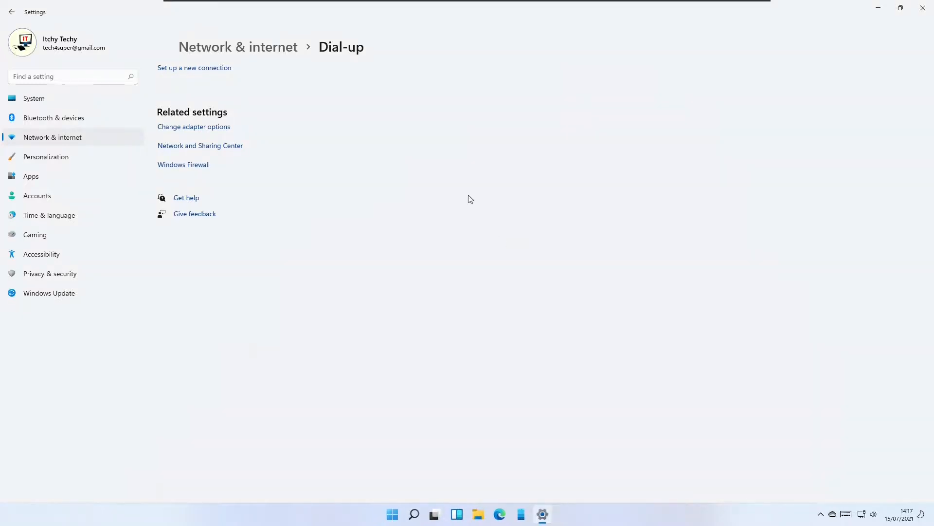
left_click(264, 51)
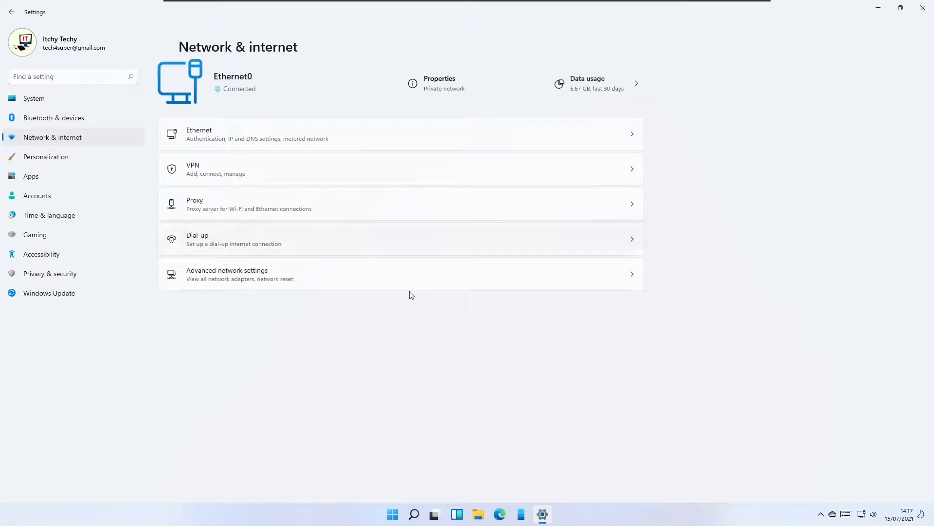
In Data usage, try the One time, Unlimited and Monthly limit types, keeping reset date 1.
left_click(395, 280)
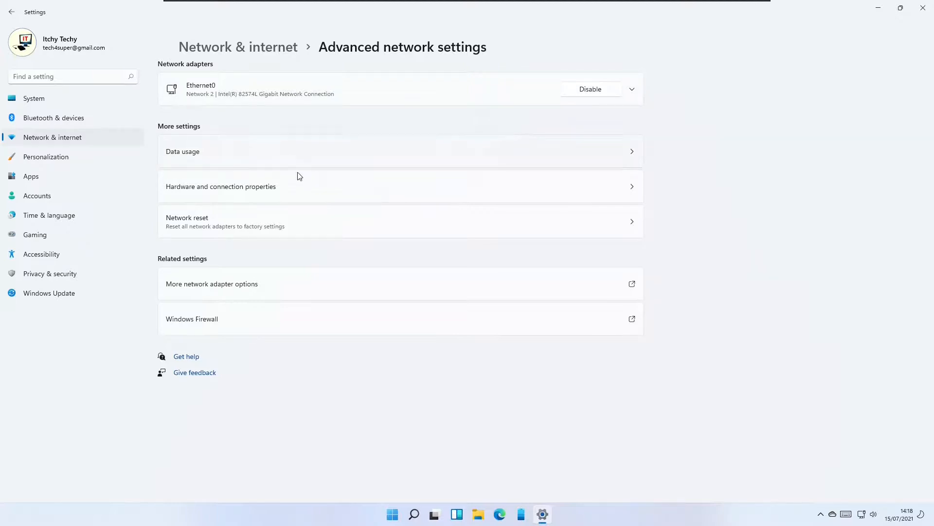
left_click(415, 150)
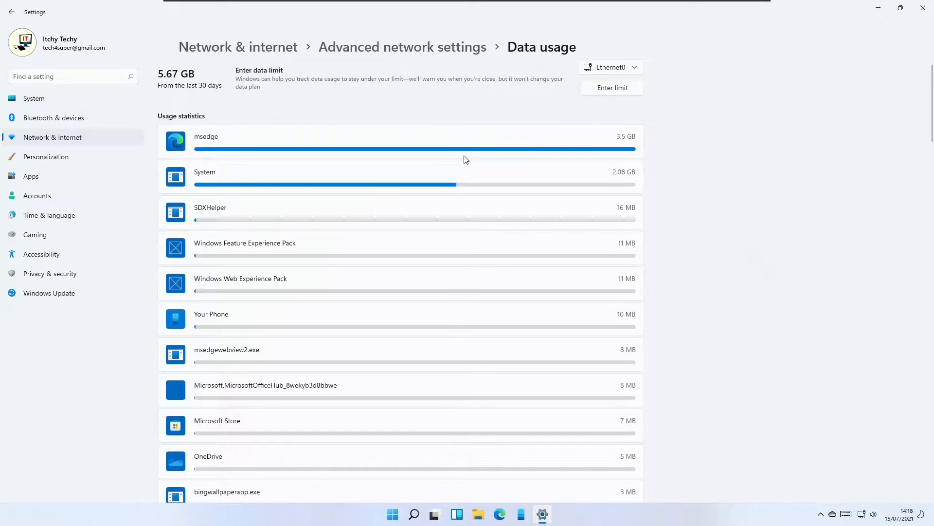
left_click(619, 93)
left_click(427, 209)
left_click(437, 225)
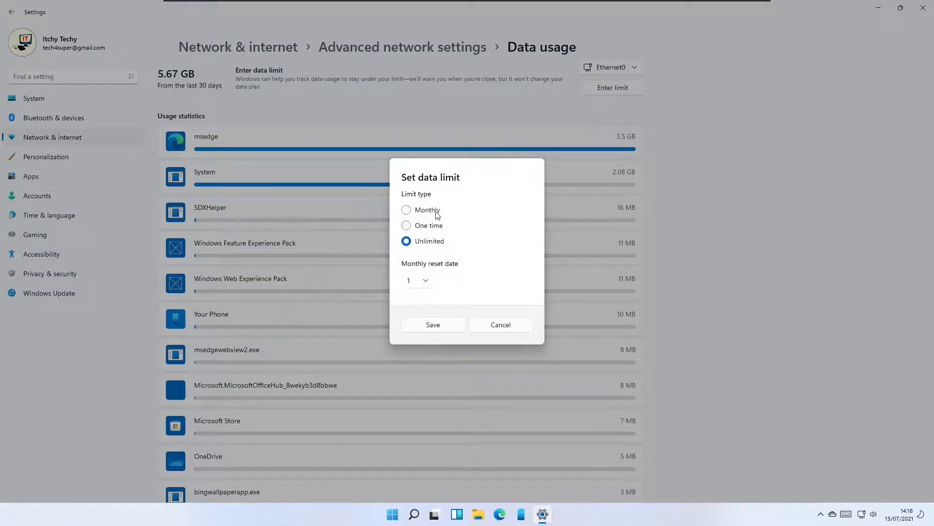
left_click(436, 212)
left_click(424, 263)
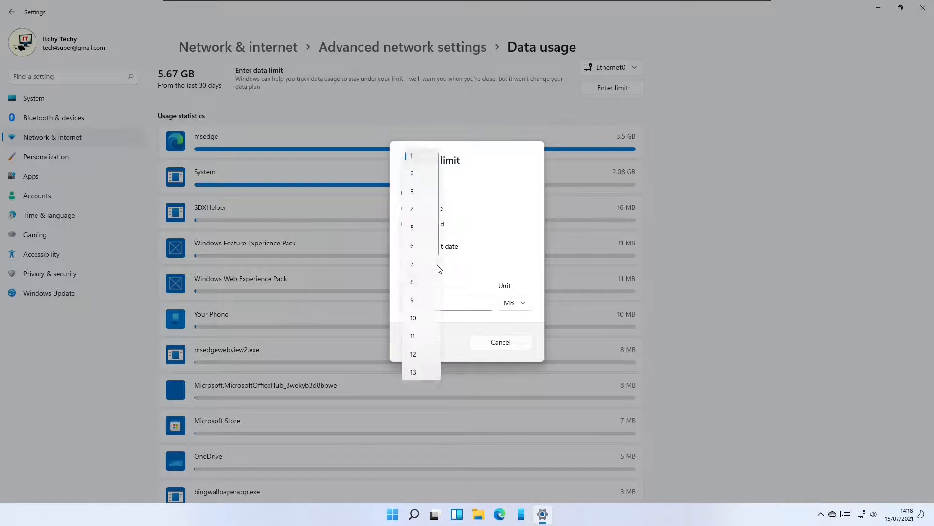
left_click(500, 244)
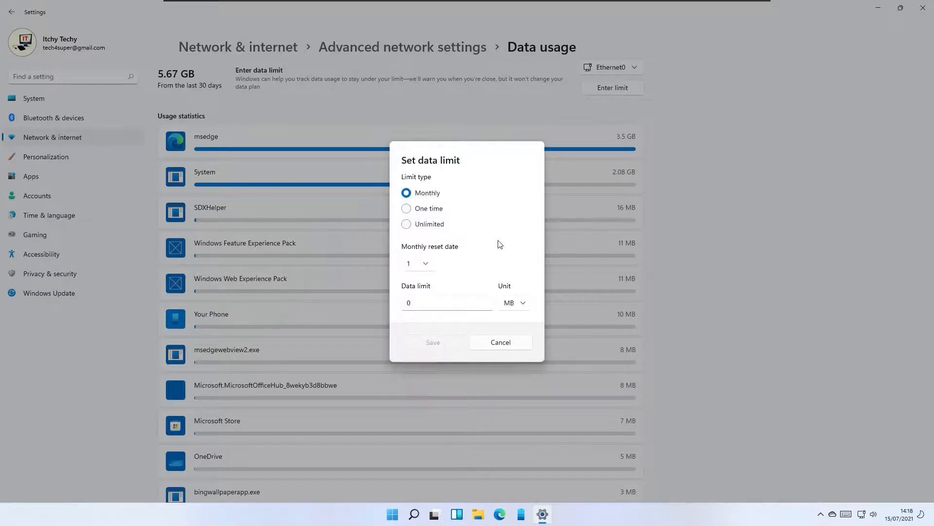
Enter a 1 GB data limit, then cancel it and return to Advanced network settings.
left_click(467, 307)
left_click(512, 304)
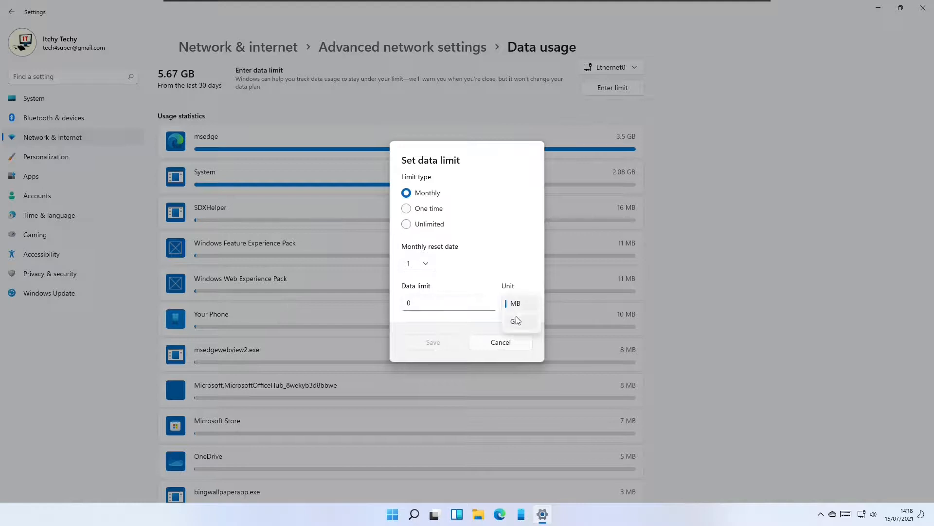
left_click(517, 323)
left_click(464, 305)
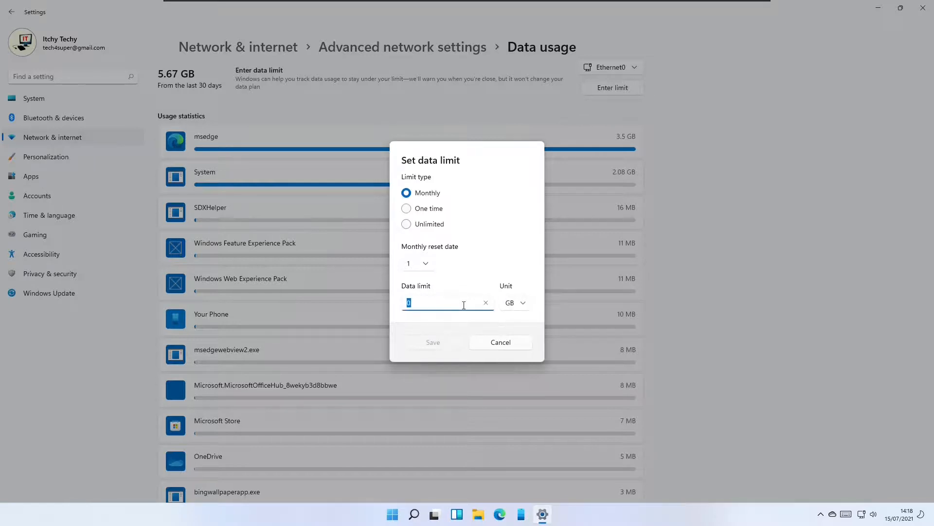
type("1")
left_click(510, 303)
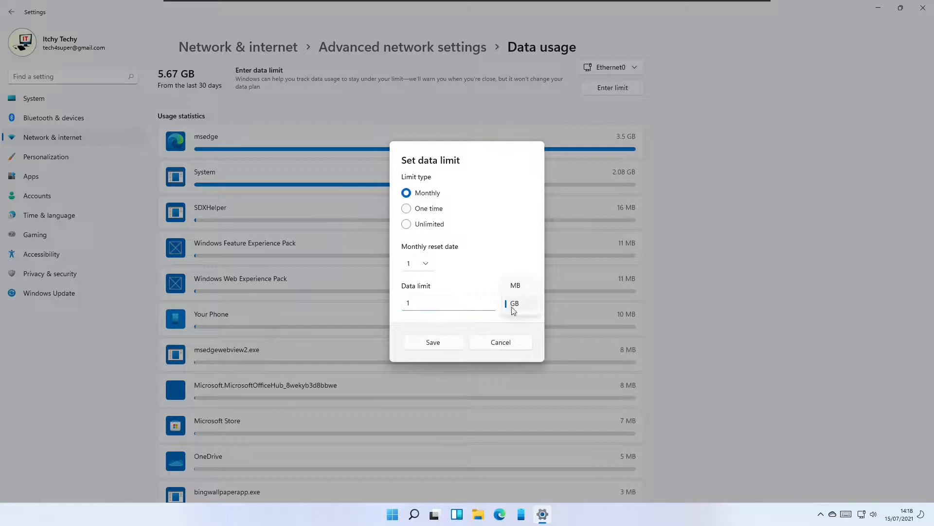
left_click(515, 303)
left_click(499, 343)
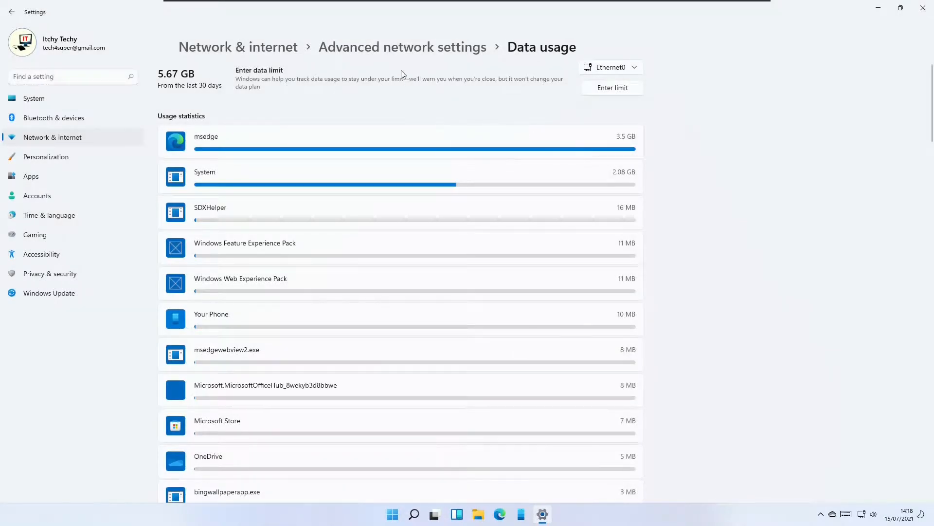
left_click(410, 50)
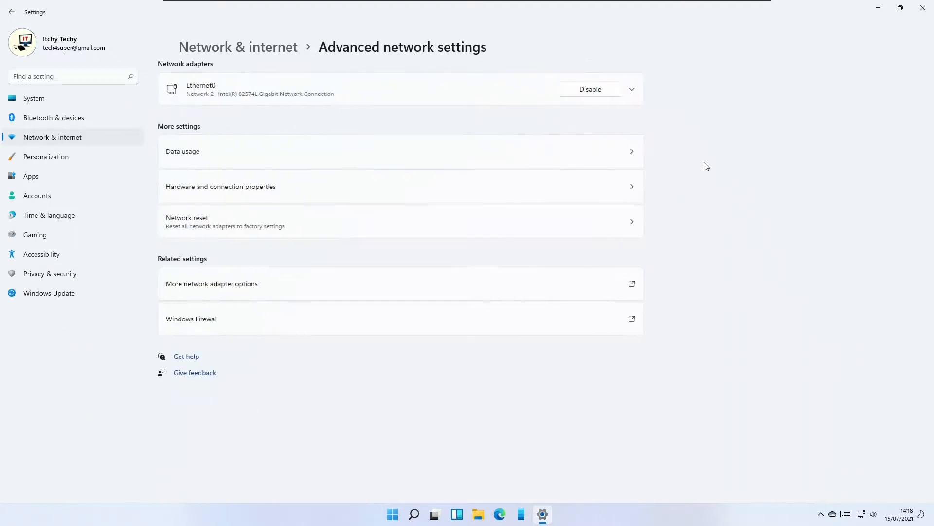
left_click(632, 90)
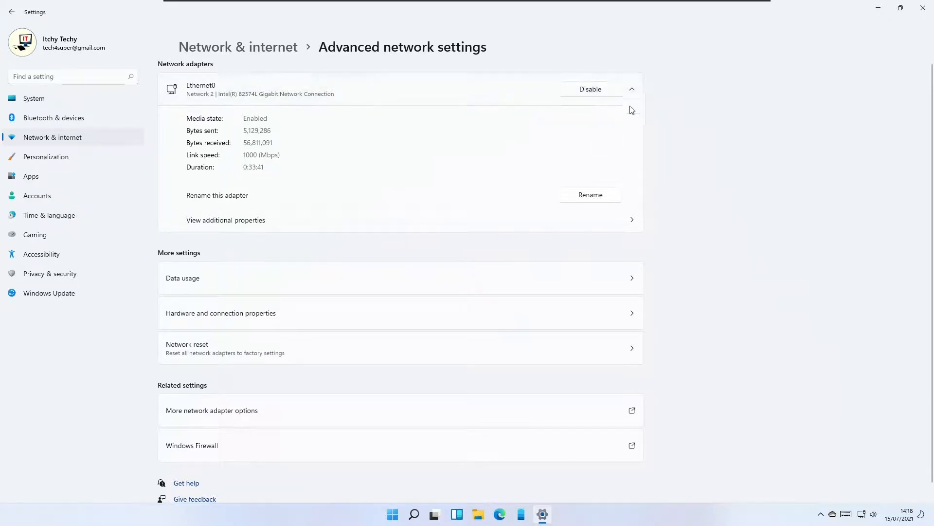
left_click(636, 90)
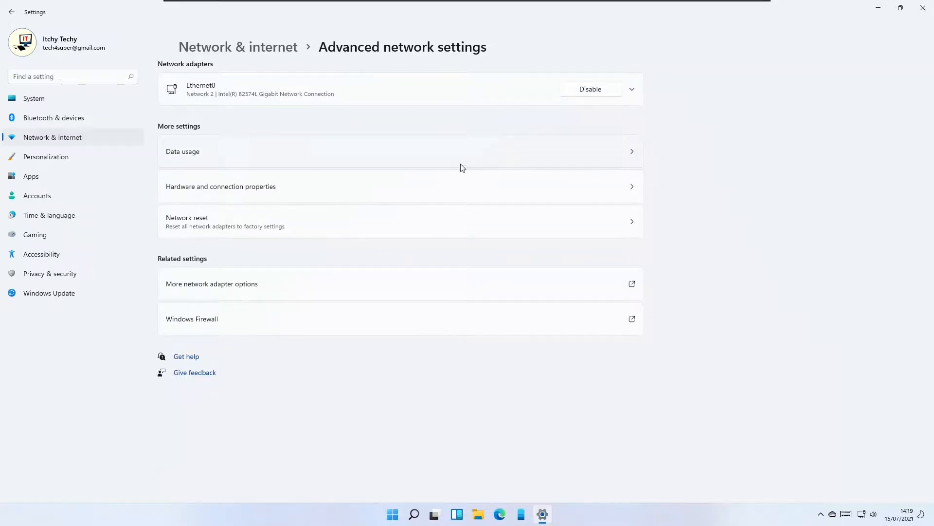
Review Ethernet0's addresses, DNS servers and other adapters in Hardware and connection properties.
left_click(326, 198)
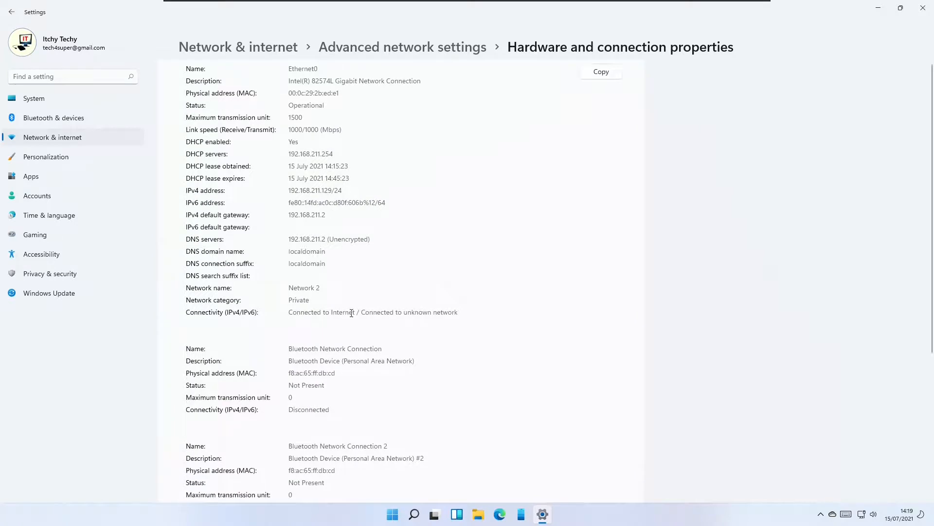
scroll(352, 313, "down", 5)
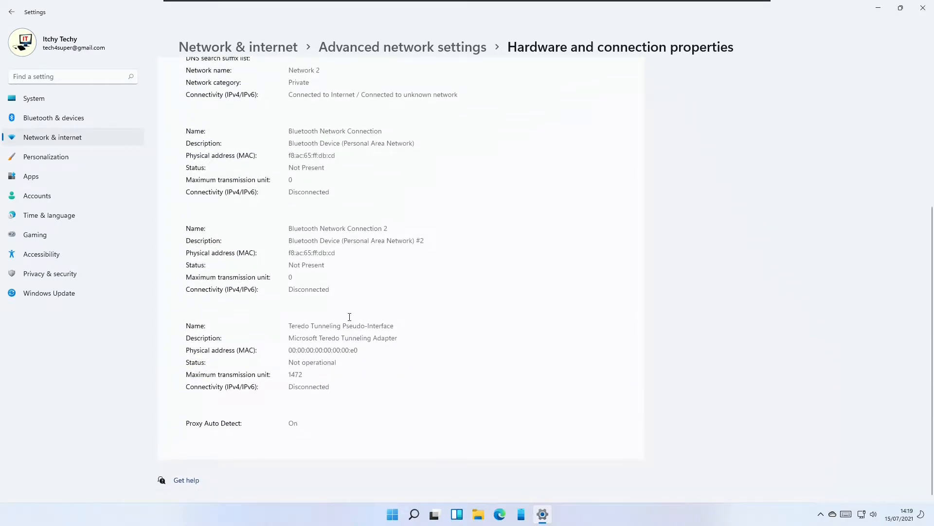
scroll(350, 317, "up", 5)
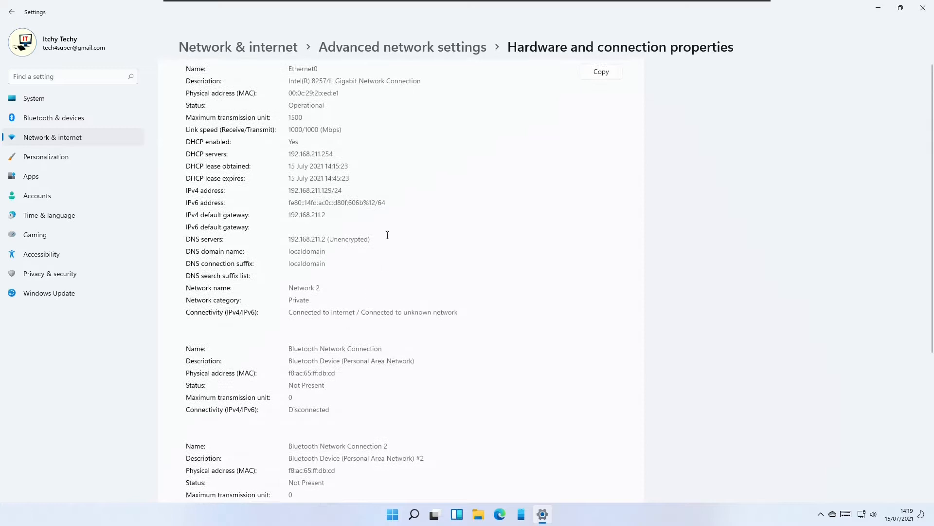
left_click(423, 47)
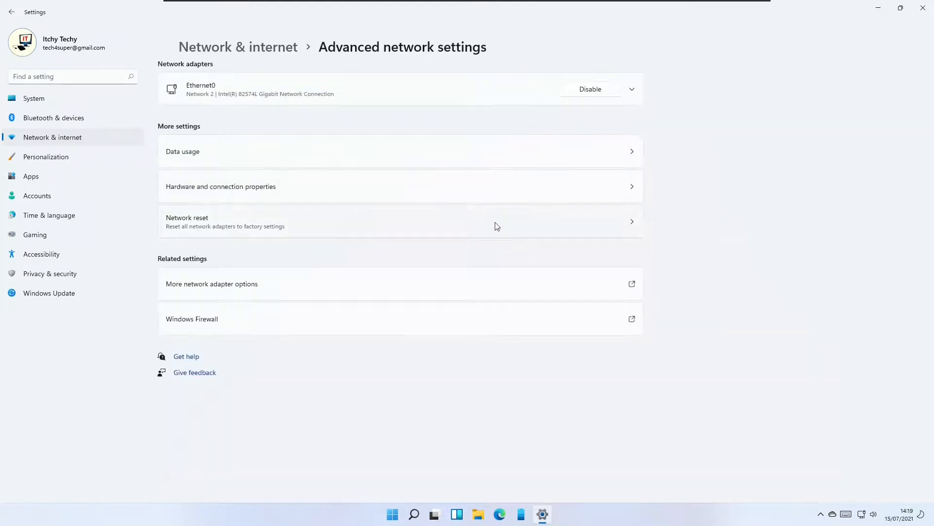
Look over the Network reset page without resetting, then return to Network & internet.
left_click(497, 226)
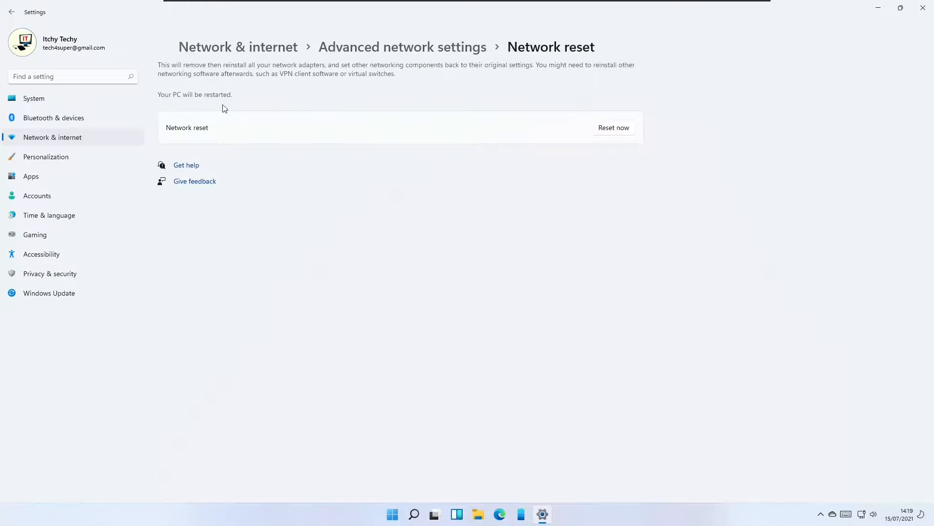
left_click(412, 51)
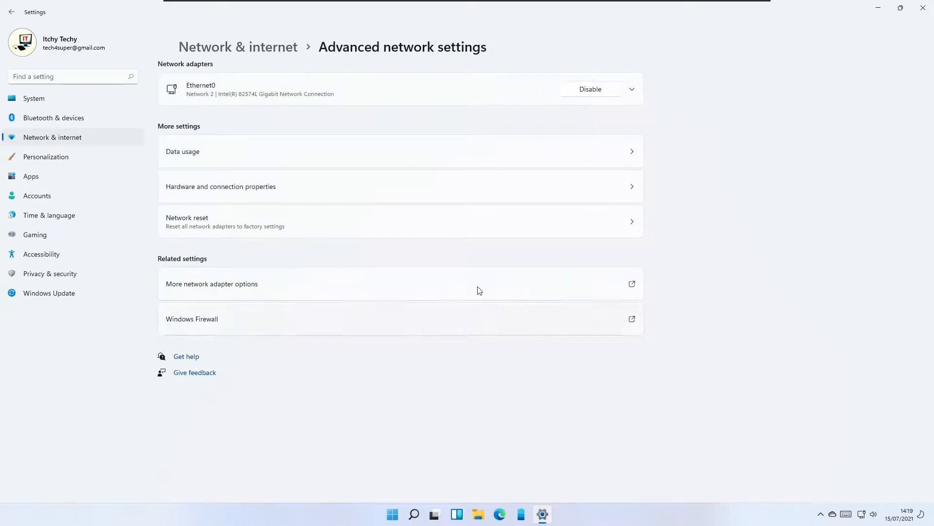
left_click(263, 50)
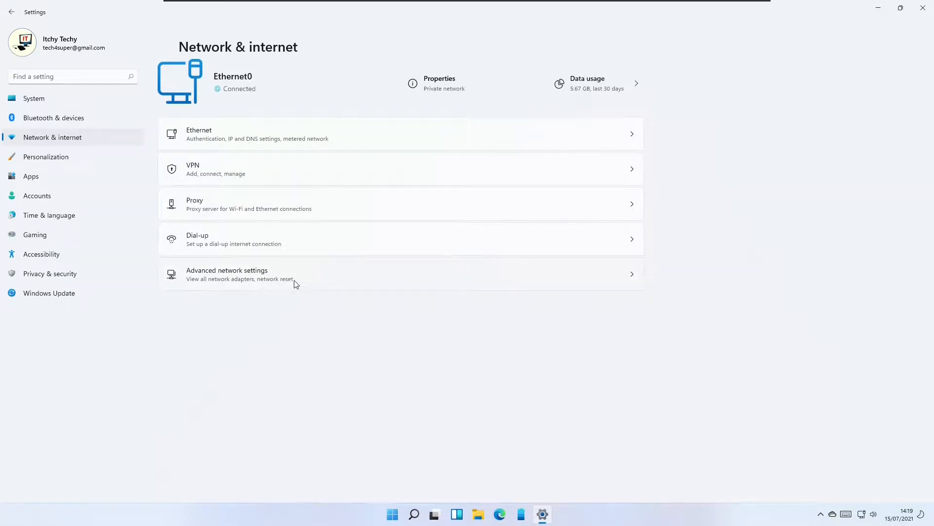
Scroll through Personalization's theme choices, then move on to the Apps page.
left_click(63, 159)
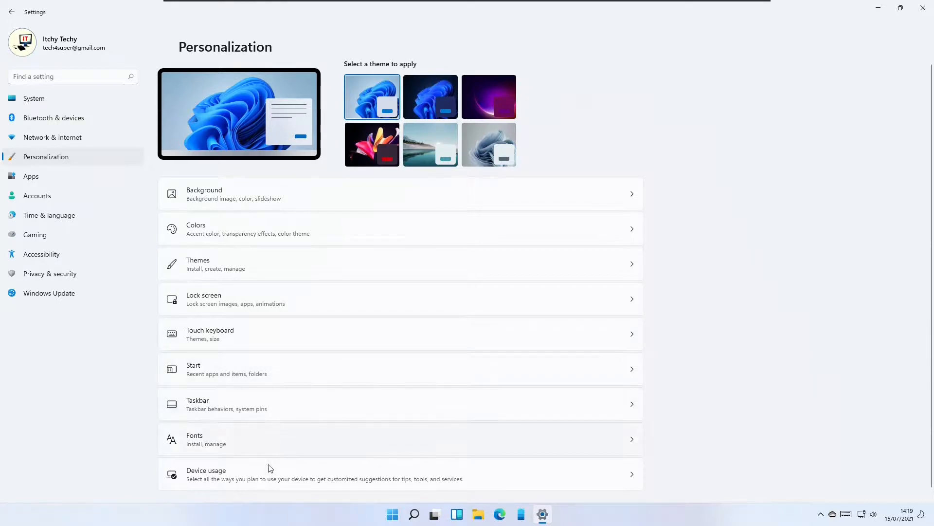
scroll(292, 433, "down", 1)
scroll(296, 423, "up", 1)
scroll(281, 469, "down", 1)
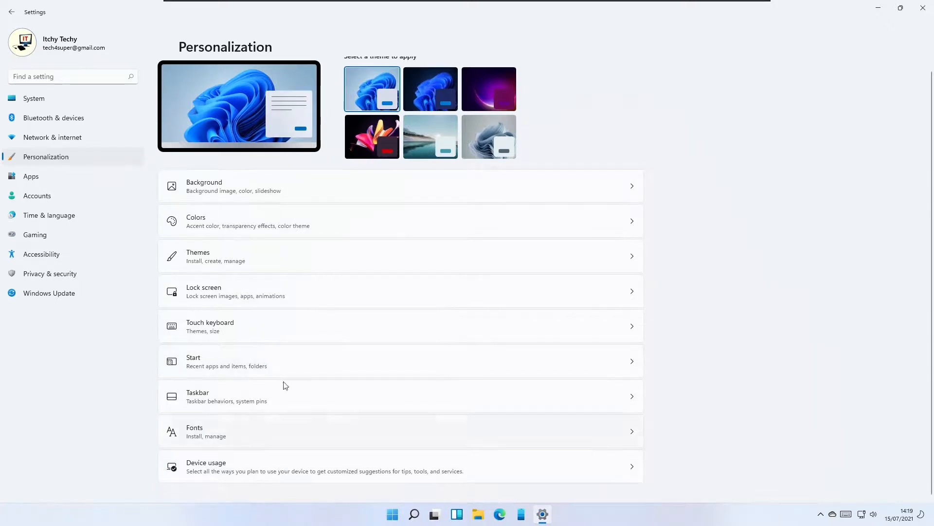
left_click(73, 181)
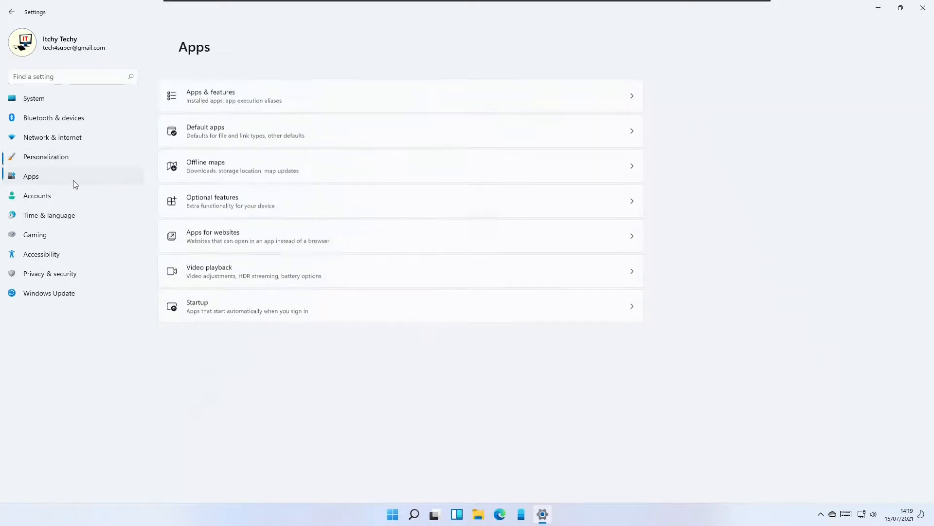
Try each Choose where to get apps option, ending on Anywhere with comparable Store app notices.
left_click(628, 78)
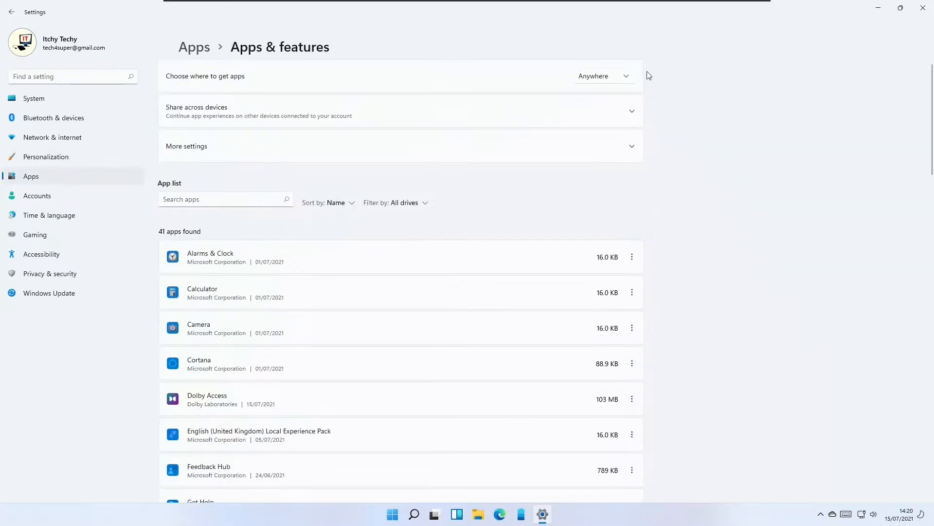
left_click(615, 78)
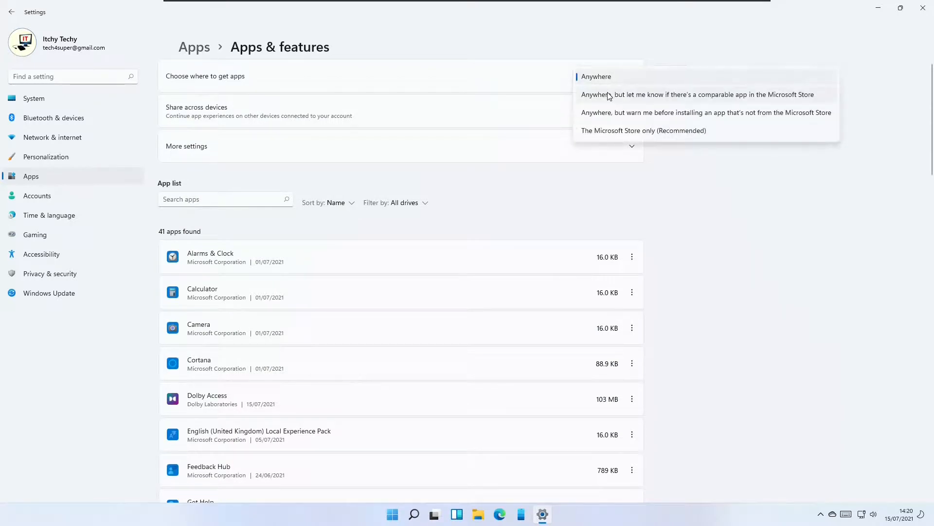
left_click(829, 103)
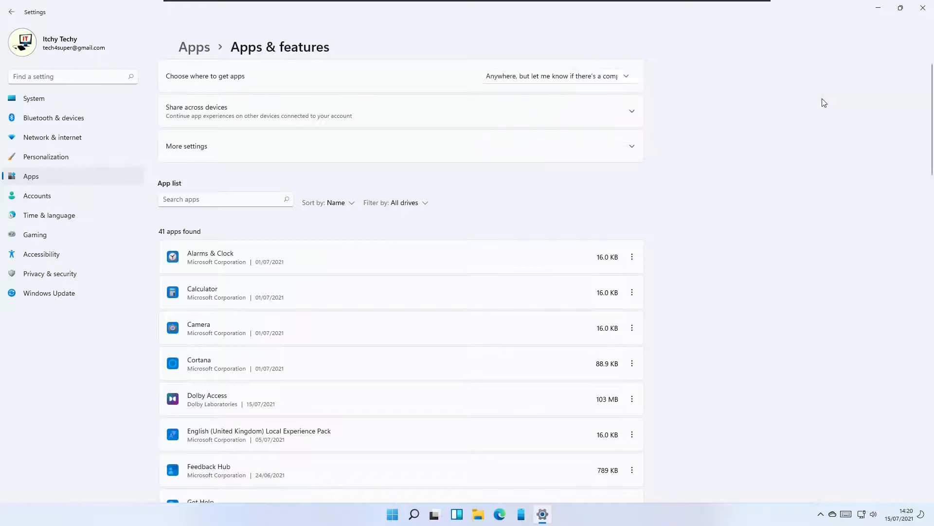
left_click(586, 80)
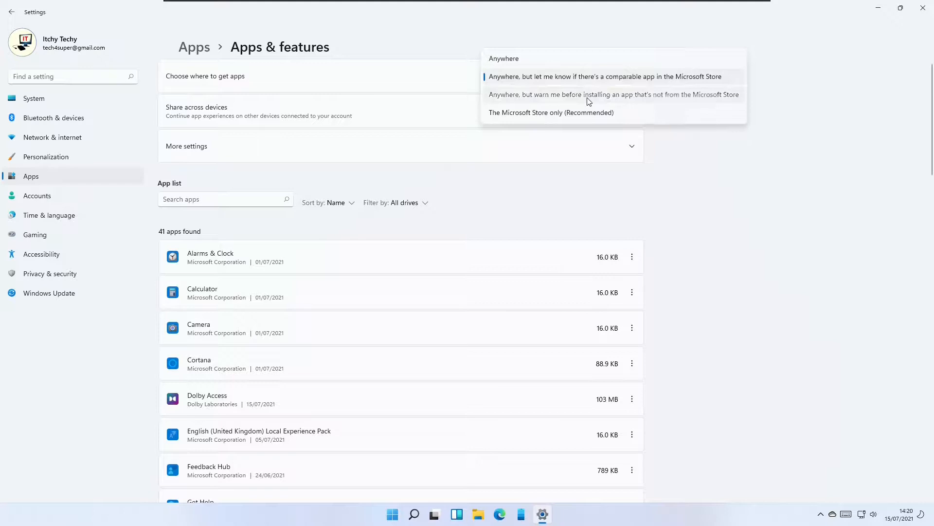
left_click(589, 97)
left_click(590, 82)
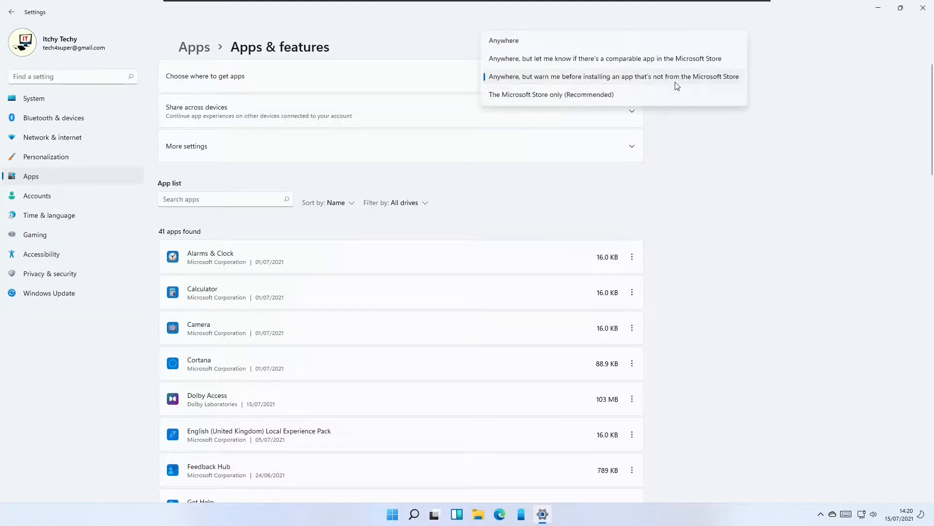
left_click(583, 97)
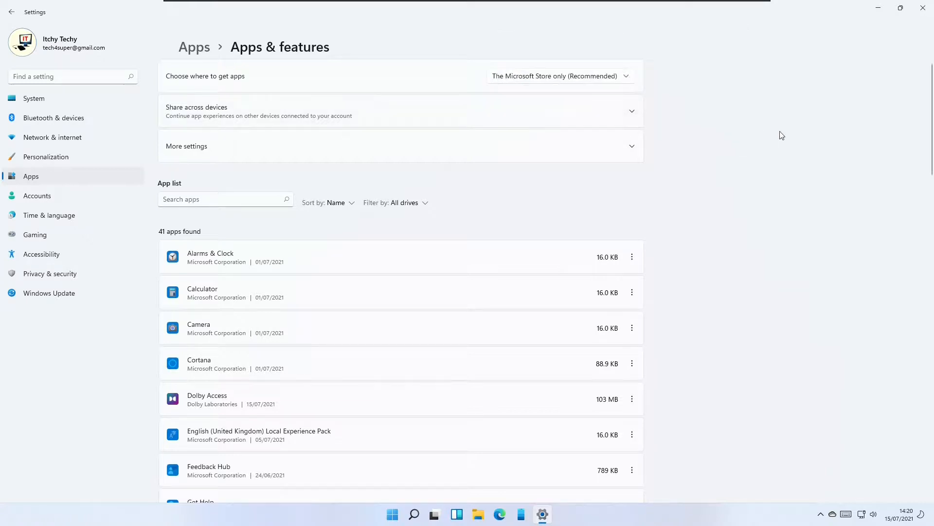
left_click(626, 81)
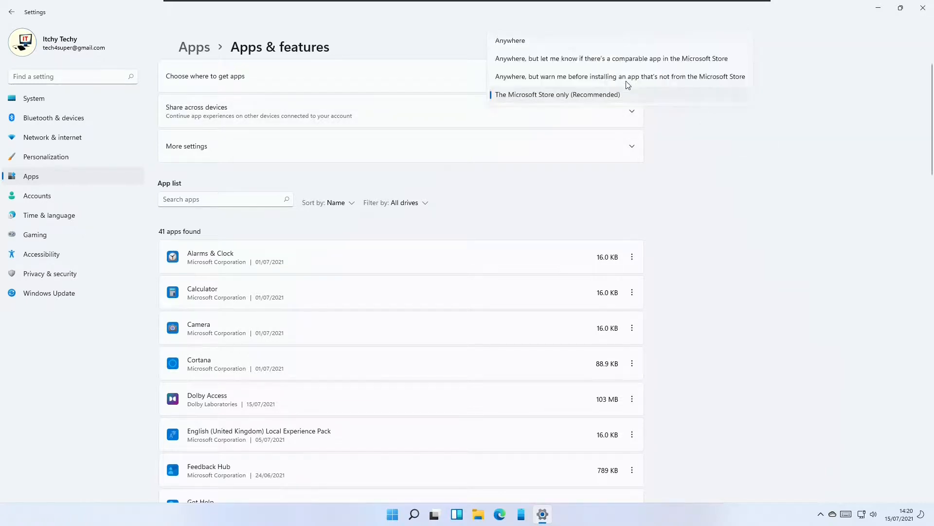
left_click(636, 58)
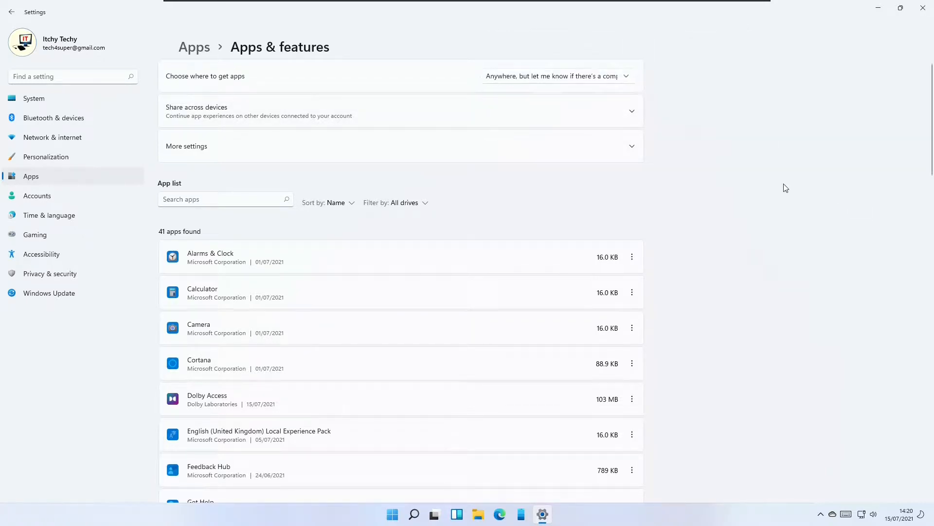
Cycle Share across devices through My devices only, Off, and Everyone nearby.
left_click(278, 119)
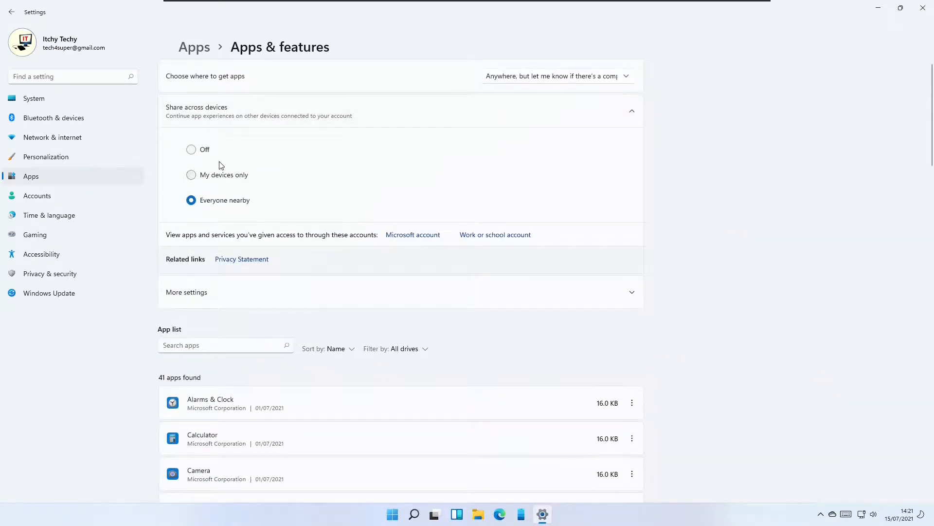
left_click(215, 177)
left_click(202, 151)
left_click(215, 204)
left_click(632, 112)
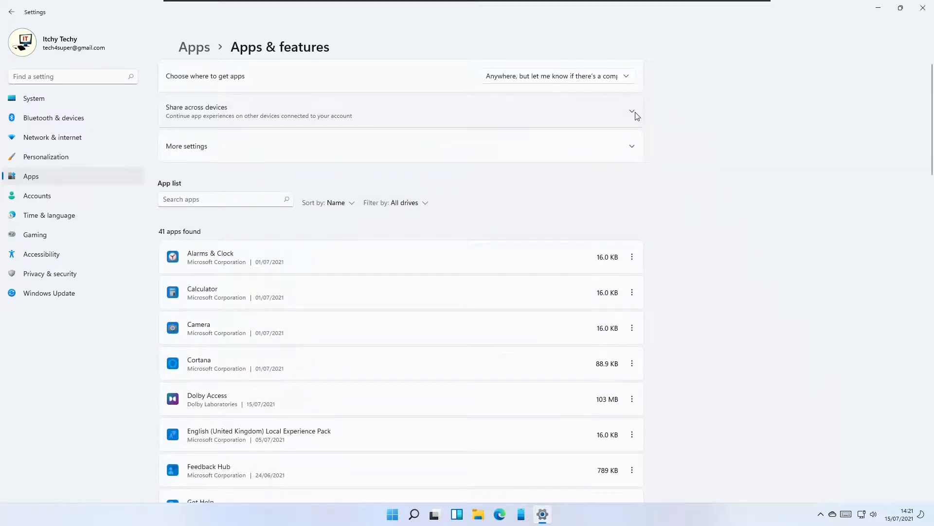
Review the App execution aliases and Archive apps pages, returning to Apps & features each time.
left_click(633, 149)
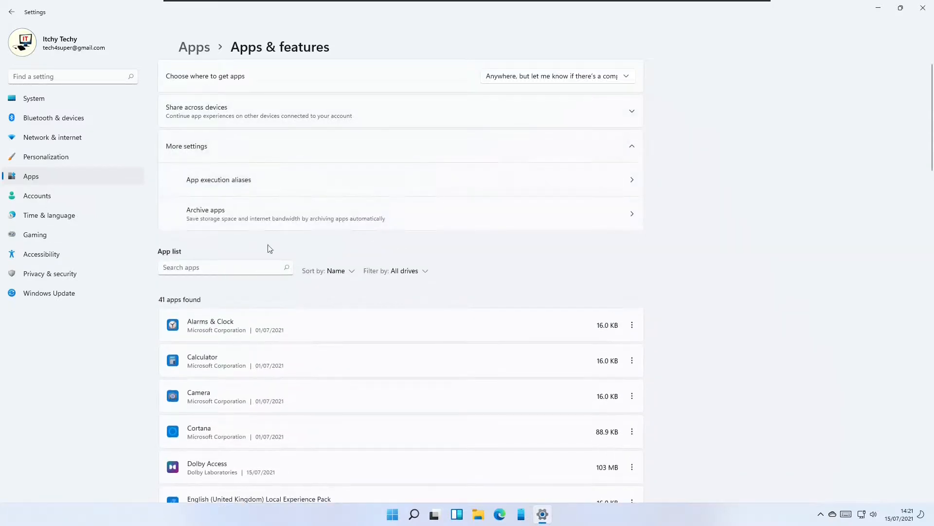
left_click(543, 179)
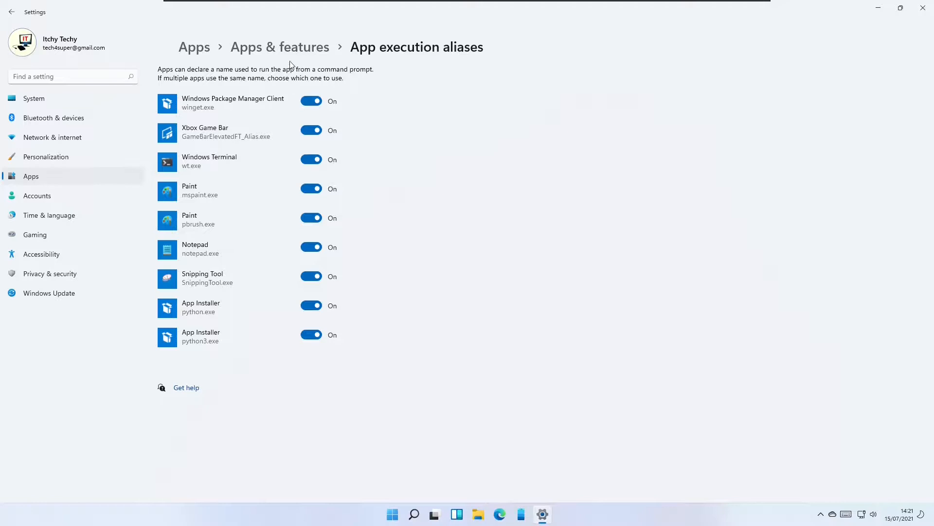
left_click(294, 47)
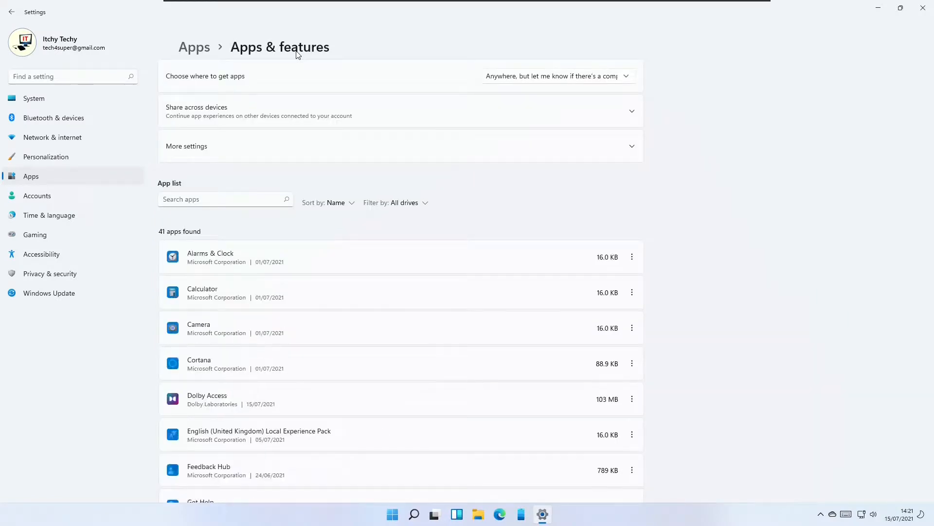
left_click(636, 151)
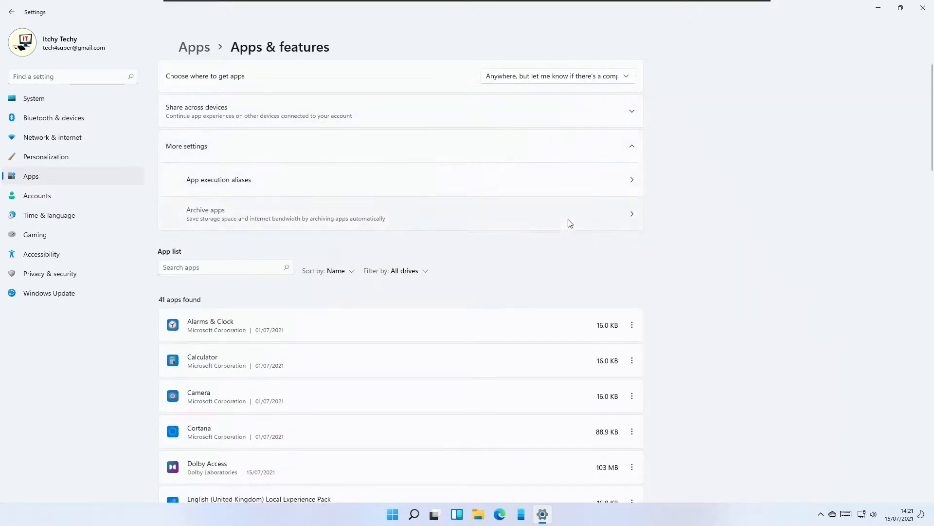
left_click(568, 219)
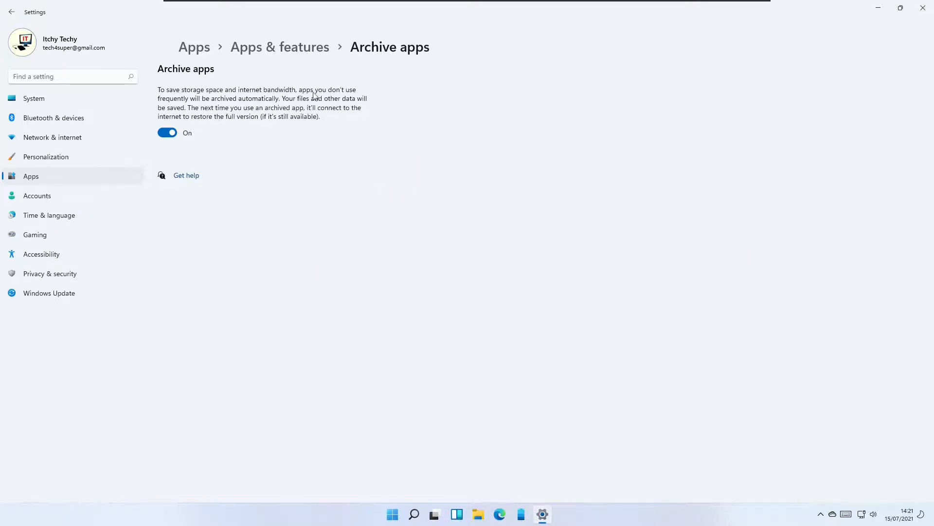
left_click(315, 49)
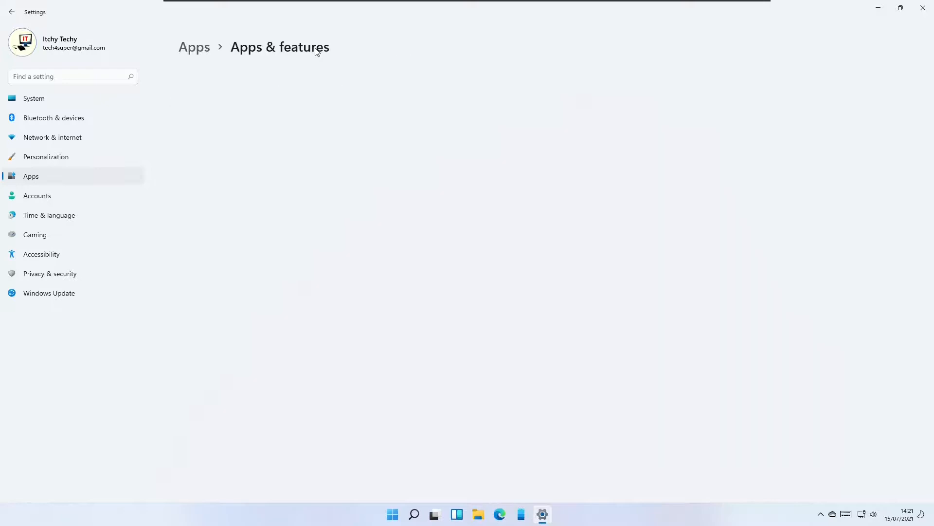
Scroll the app list and search for 'corta' and 'game', clearing each search.
scroll(226, 220, "down", 5)
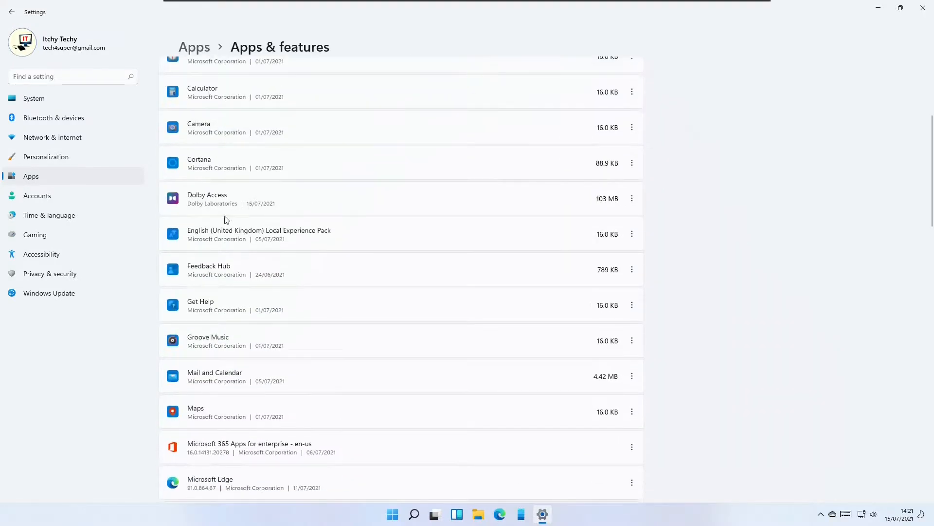
scroll(501, 366, "down", 20)
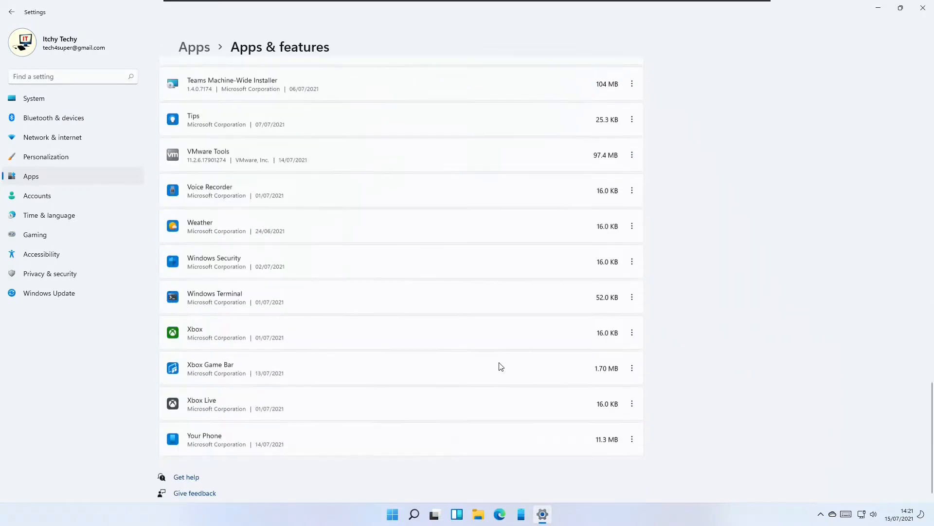
scroll(501, 366, "up", 20)
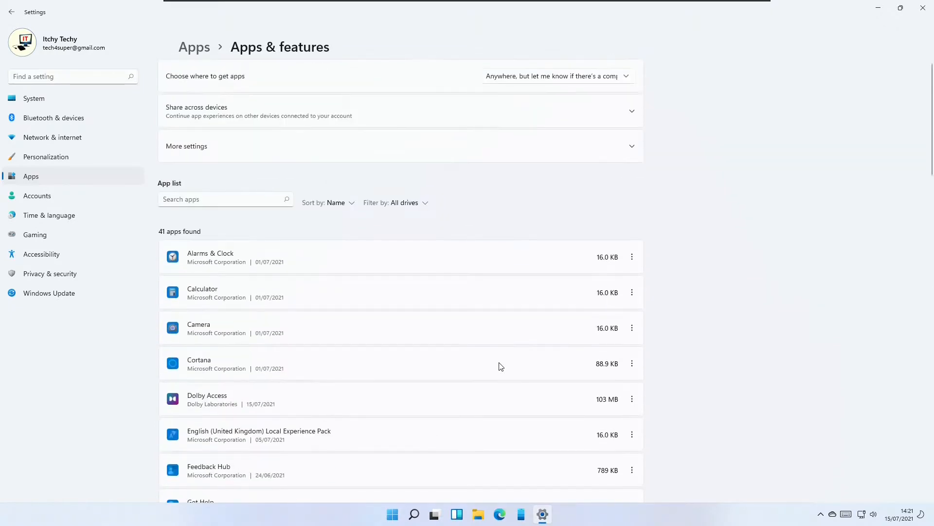
left_click(243, 199)
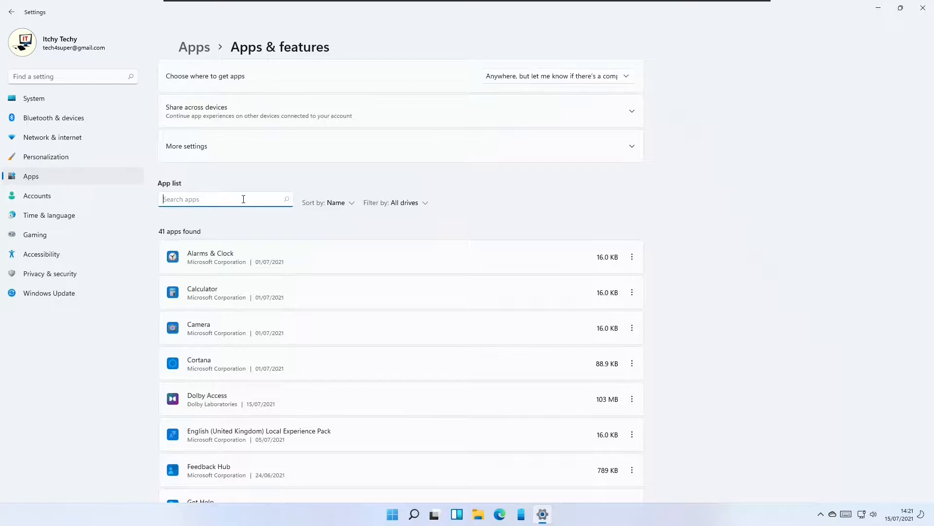
type("corta")
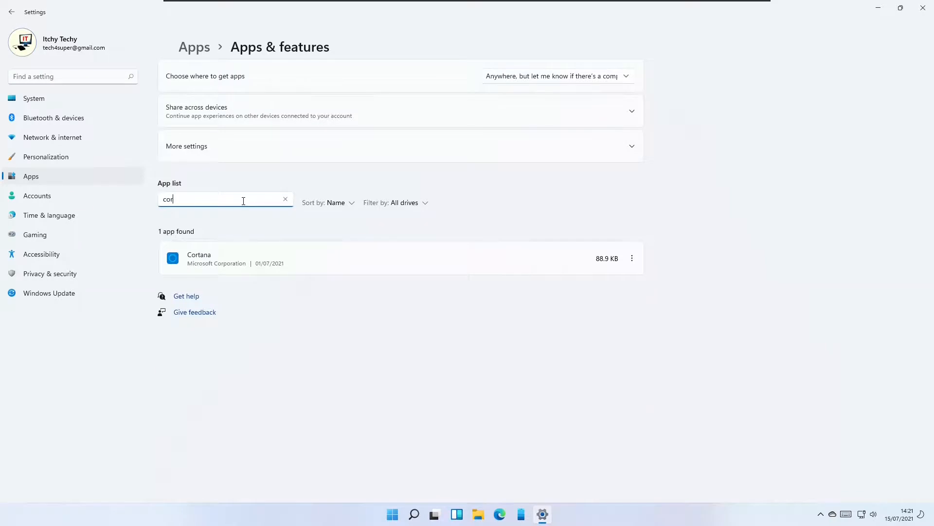
key("BackSpace")
key("BackSpace")
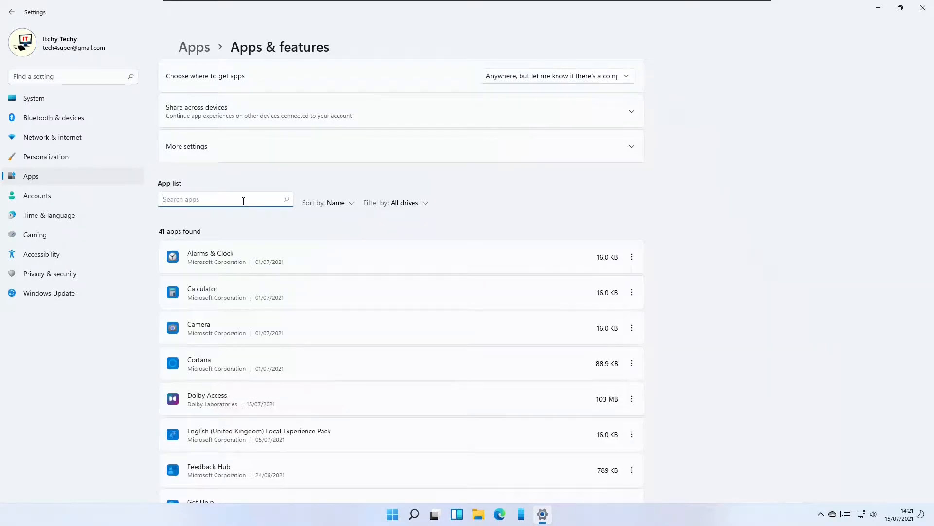
scroll(384, 213, "down", 3)
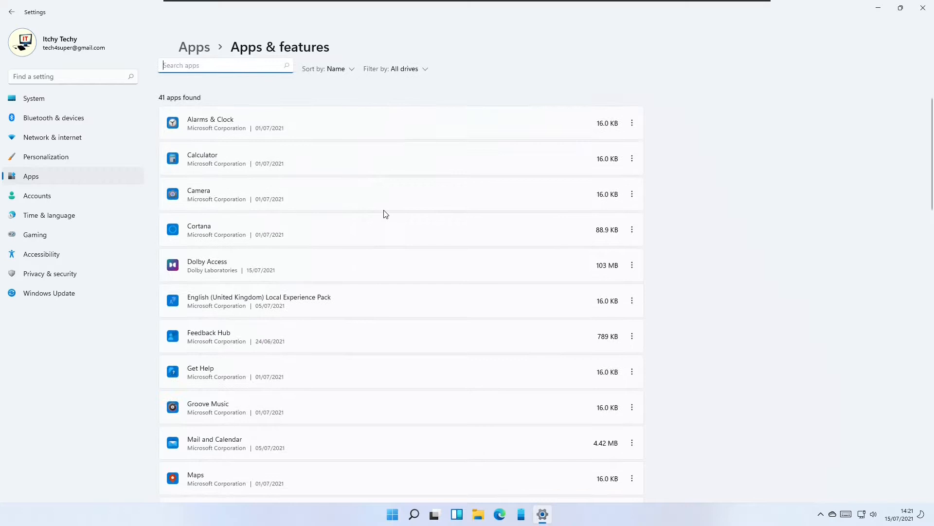
scroll(385, 214, "up", 3)
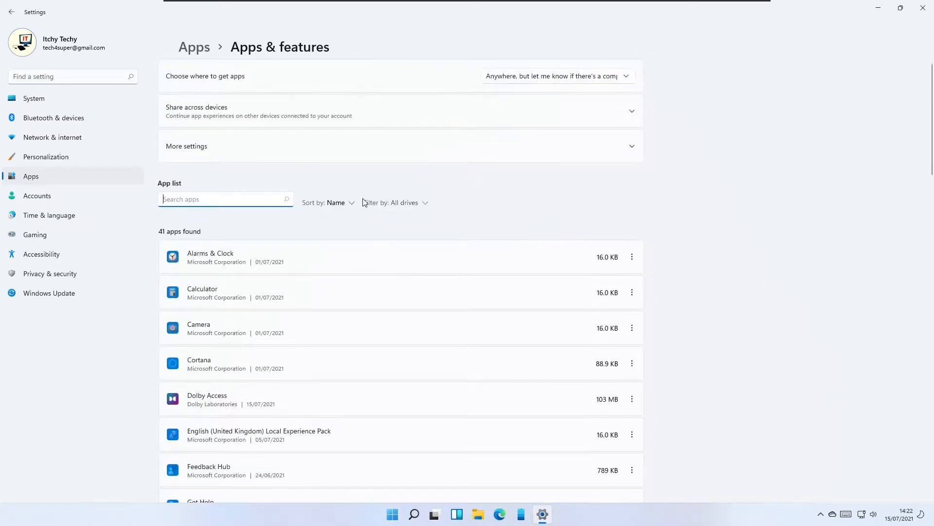
type("game")
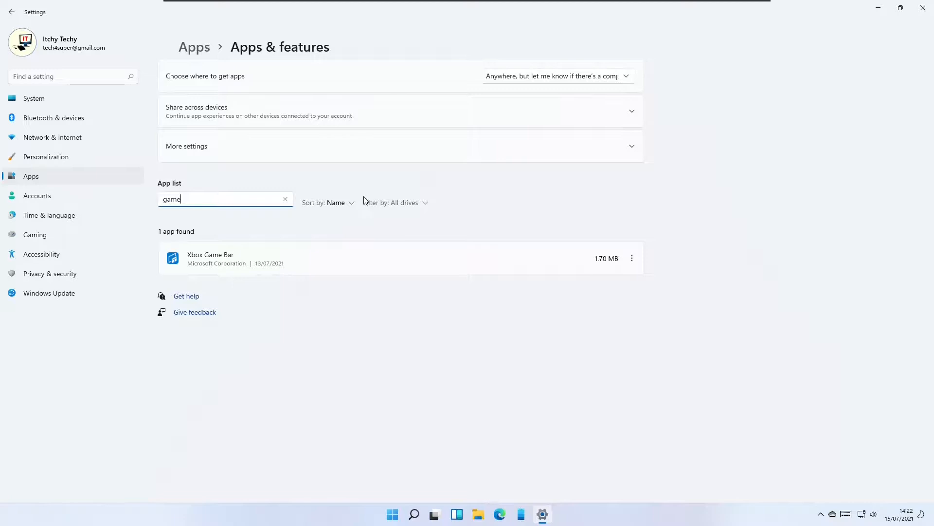
left_click(285, 200)
Sort the app list by size and scroll through the results.
left_click(336, 202)
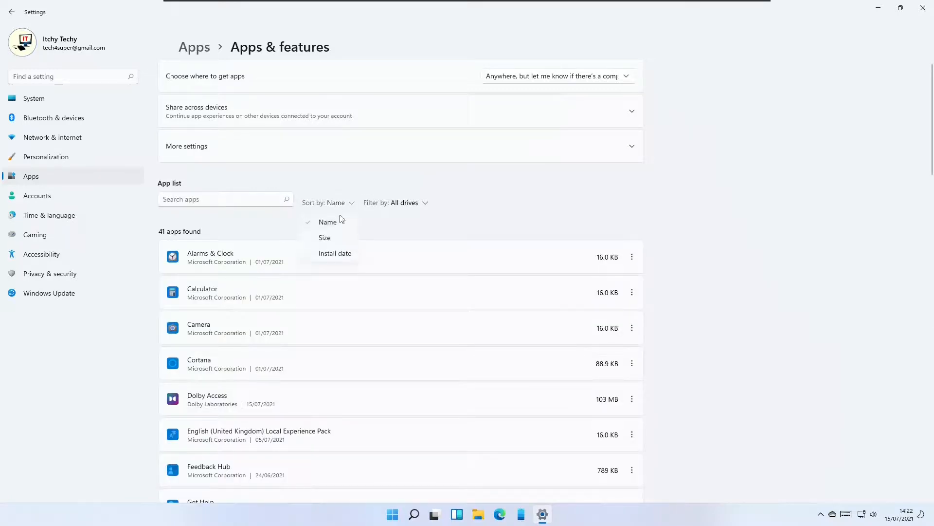
left_click(335, 236)
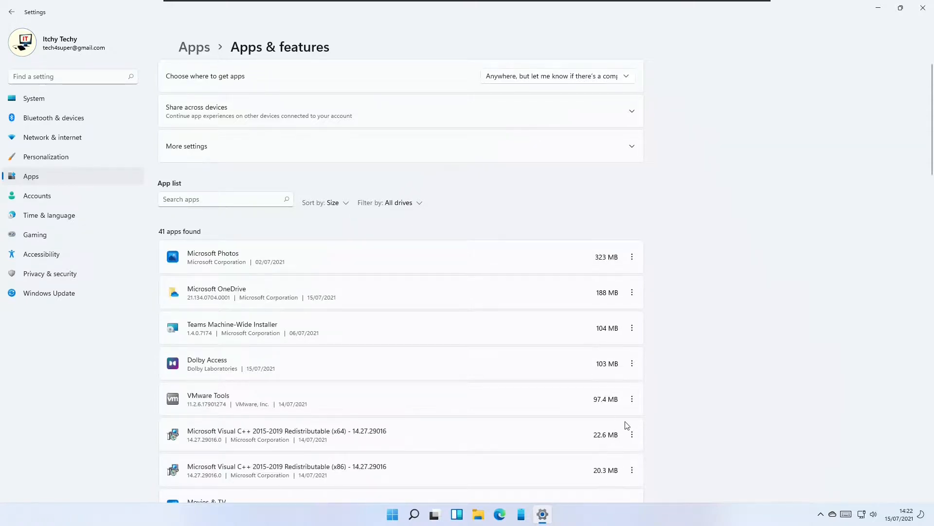
scroll(701, 357, "down", 3)
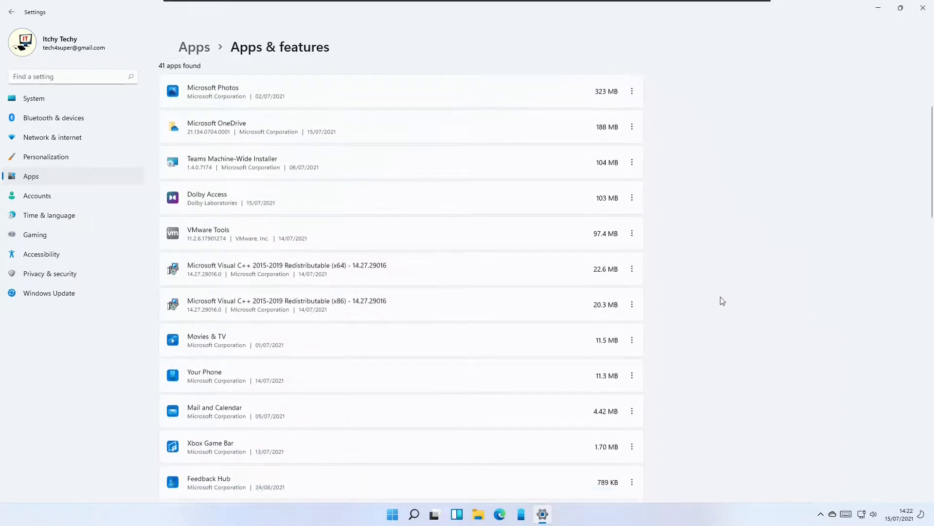
scroll(722, 301, "down", 10)
Review Microsoft News' app options, then change the Apps & features list's sort order.
left_click(632, 245)
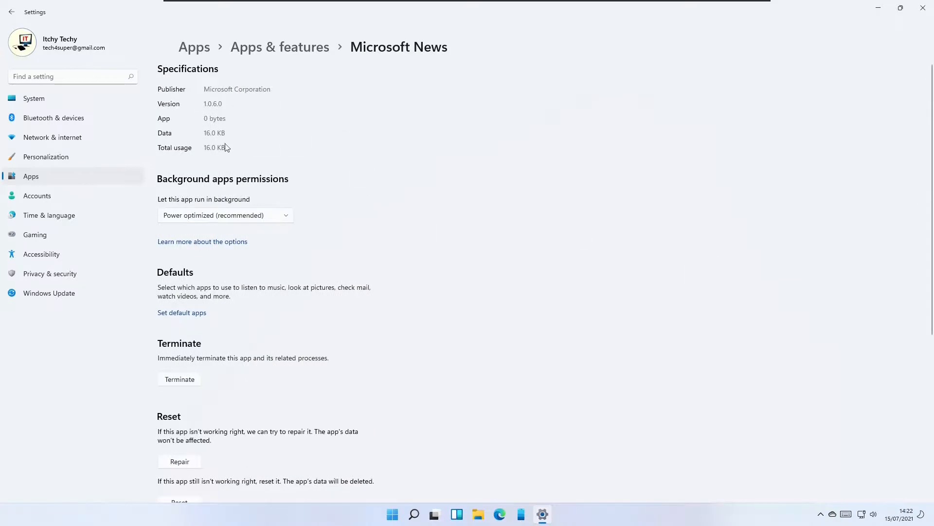
scroll(253, 314, "down", 5)
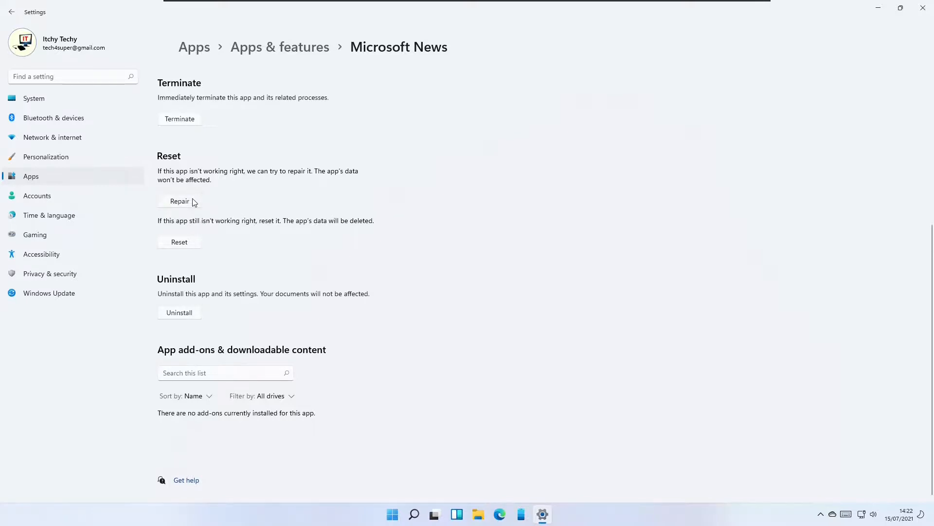
scroll(367, 202, "up", 5)
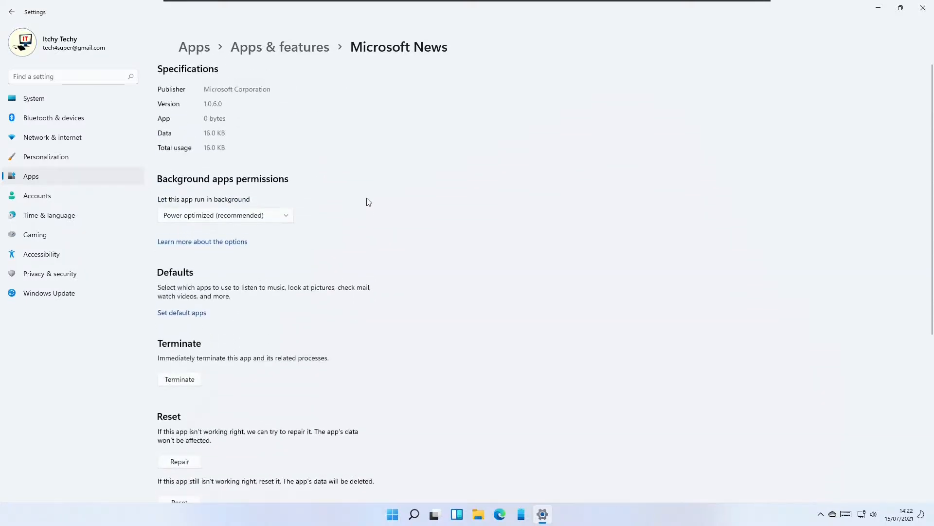
left_click(300, 48)
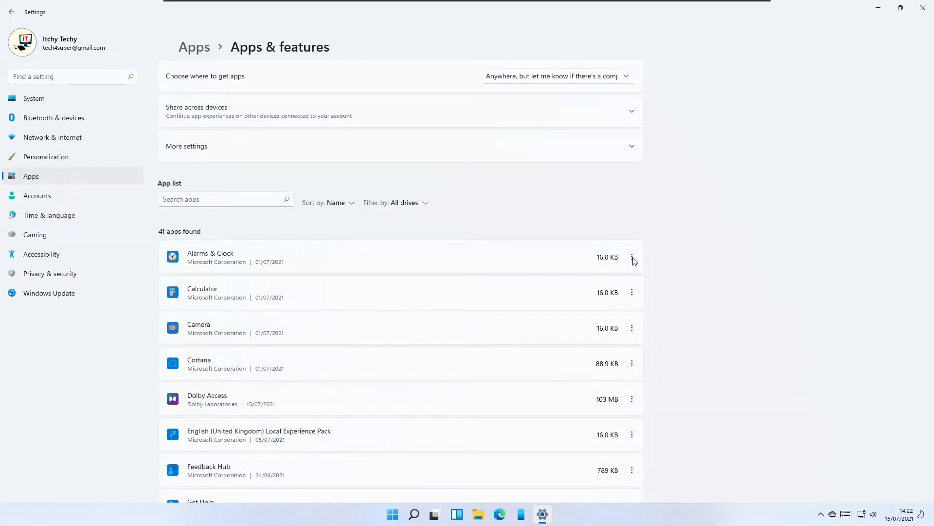
left_click(338, 202)
left_click(340, 238)
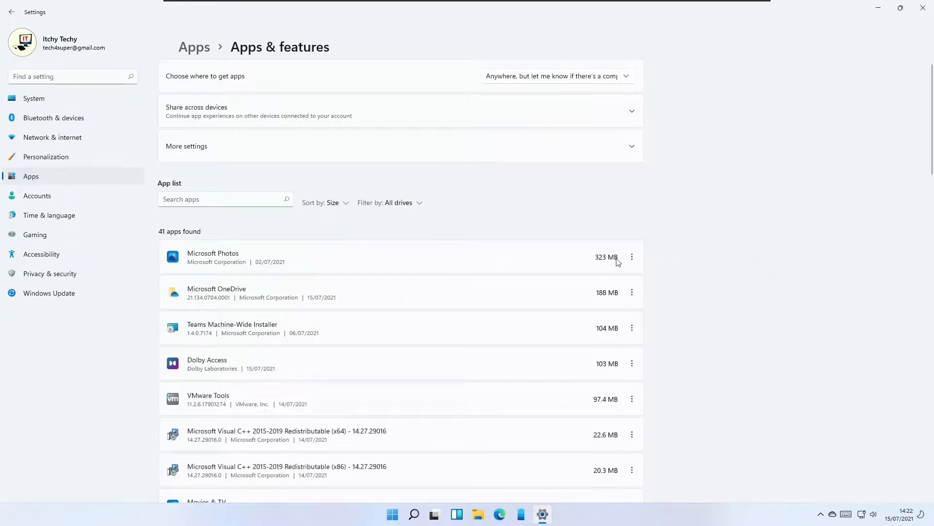
Scroll through Microsoft Photos' advanced options and return to Apps & features.
left_click(632, 256)
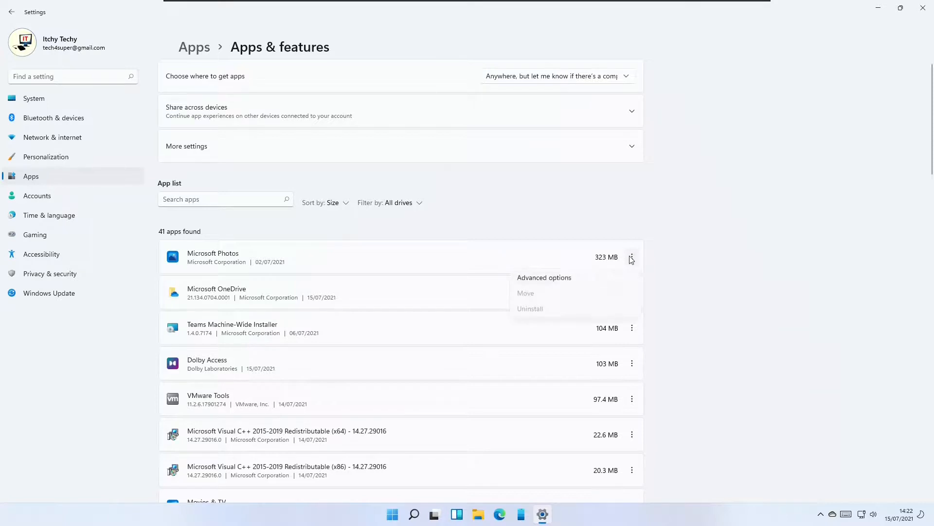
left_click(588, 278)
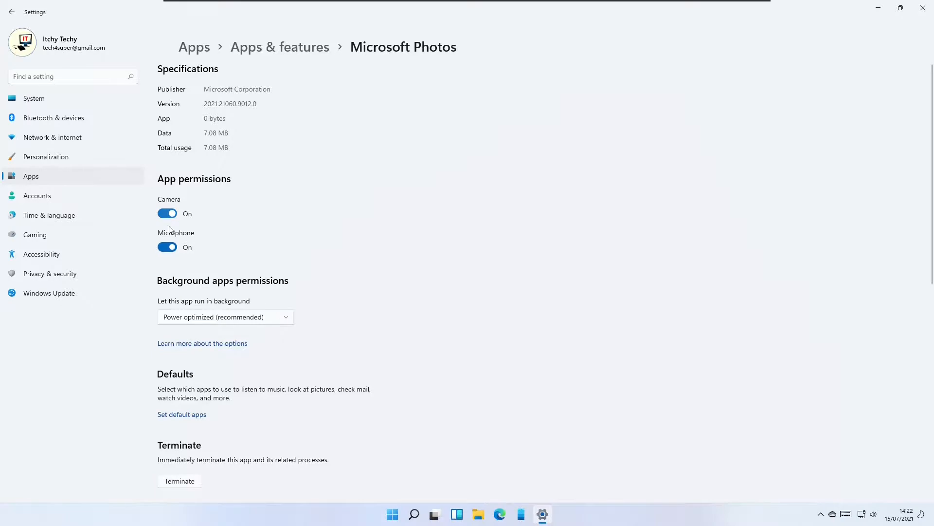
scroll(354, 335, "down", 4)
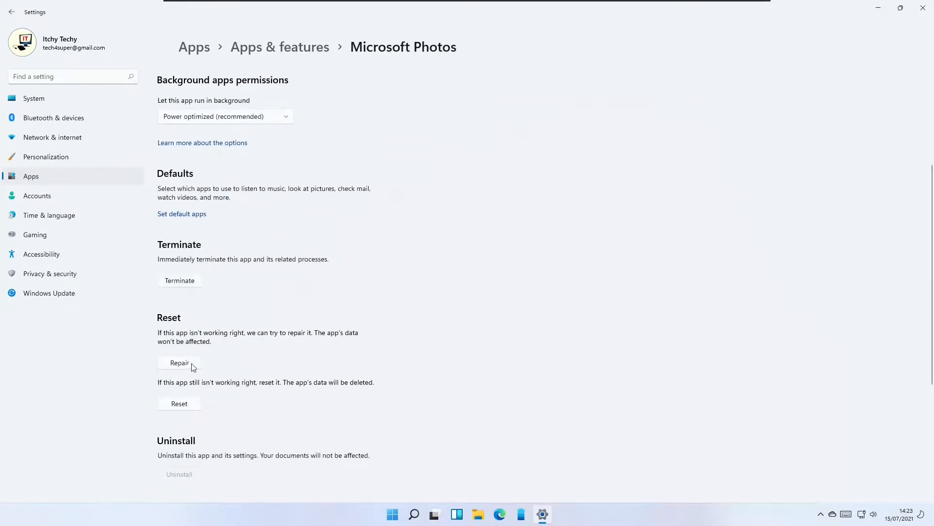
scroll(193, 368, "down", 1)
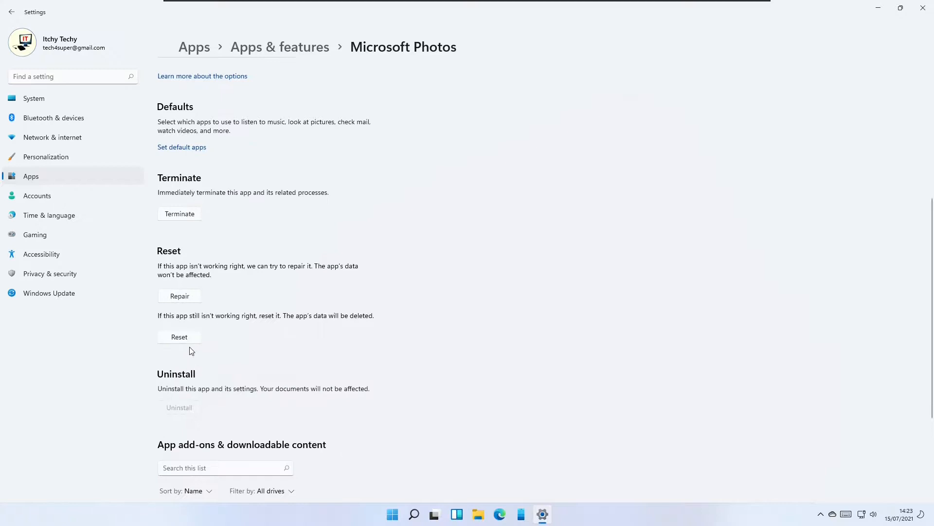
scroll(220, 344, "down", 2)
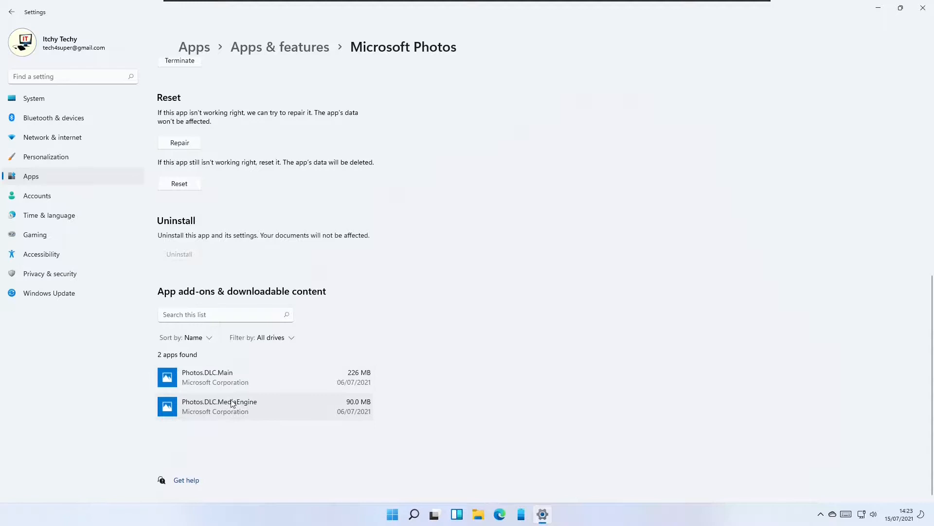
scroll(321, 224, "up", 6)
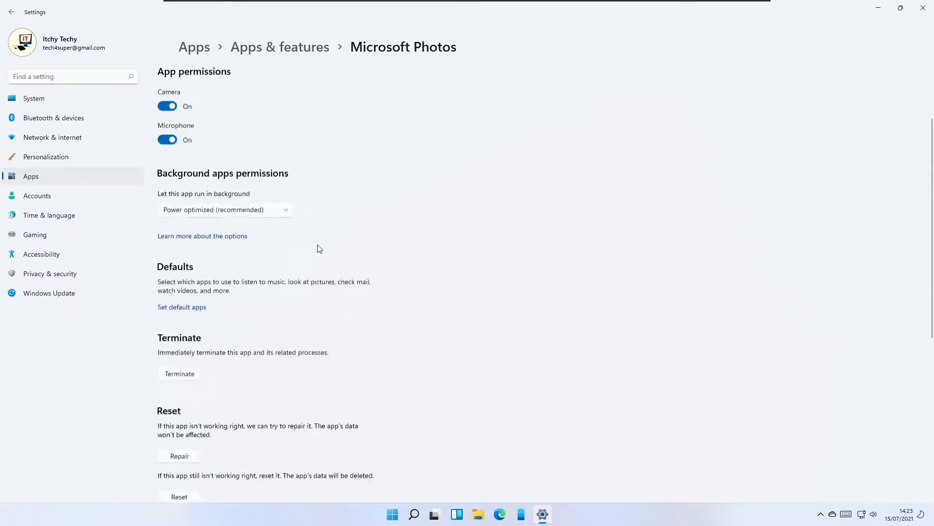
left_click(298, 48)
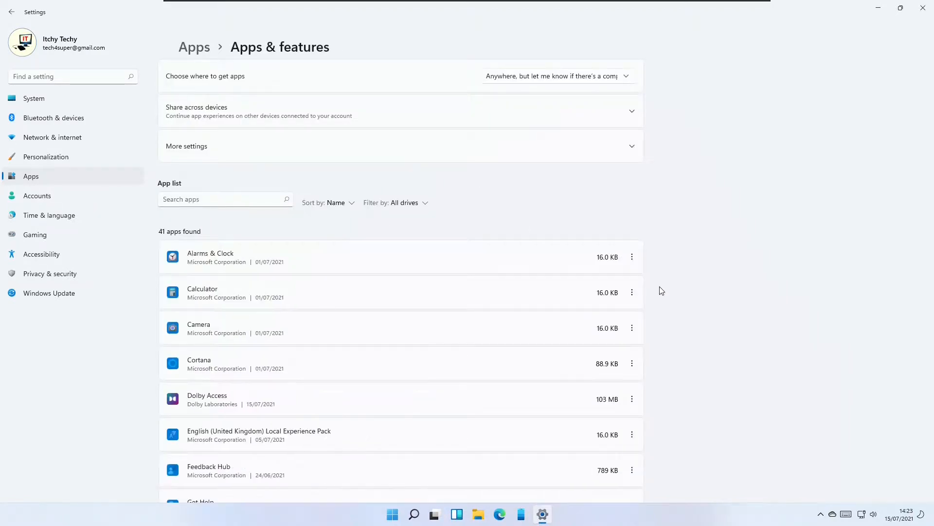
Check the Alarms & Clock and Calculator options, cancelling the Calculator uninstall.
left_click(632, 256)
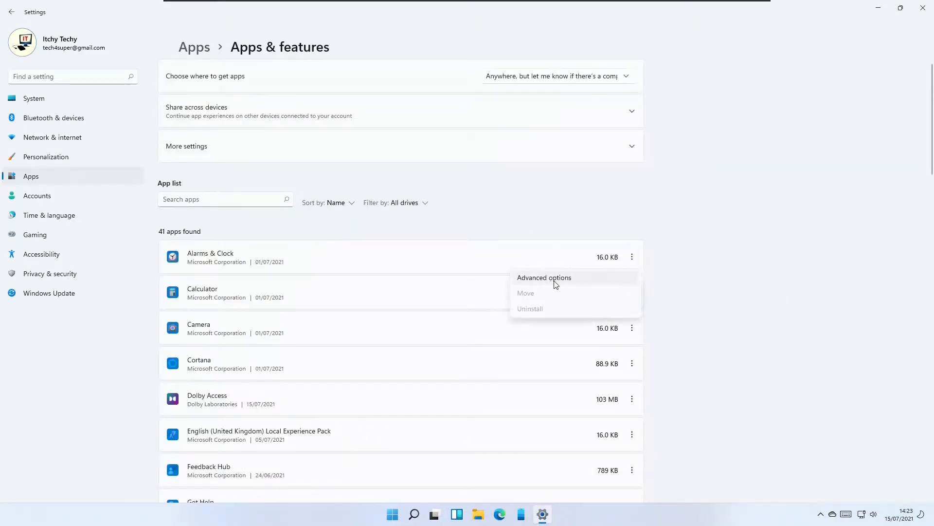
left_click(765, 215)
left_click(637, 293)
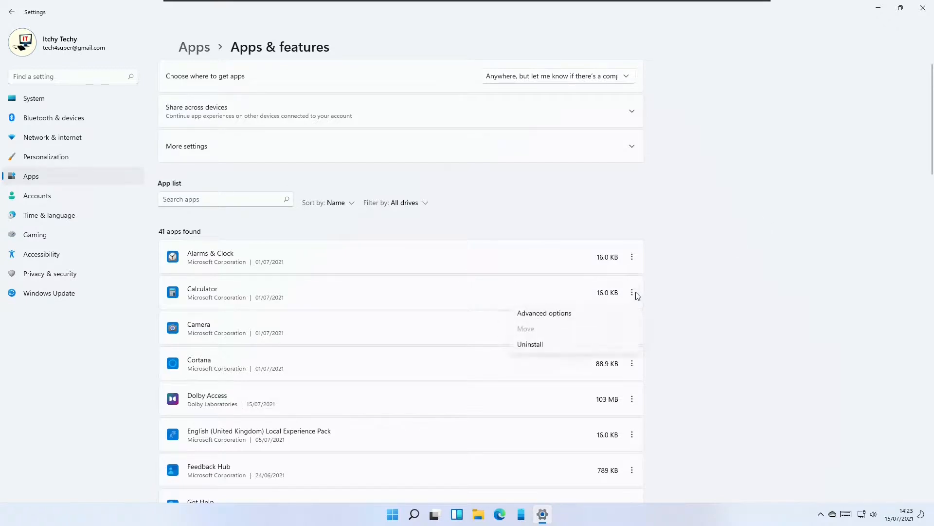
left_click(573, 347)
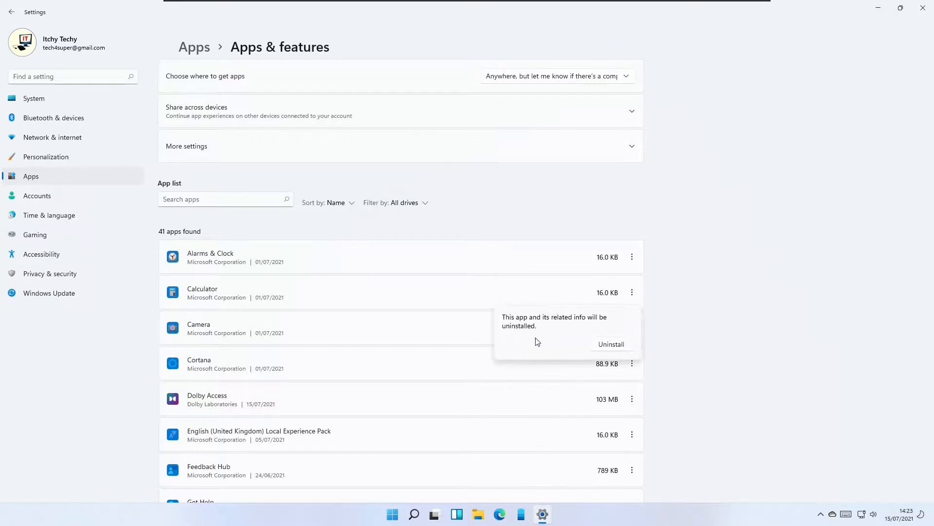
left_click(708, 247)
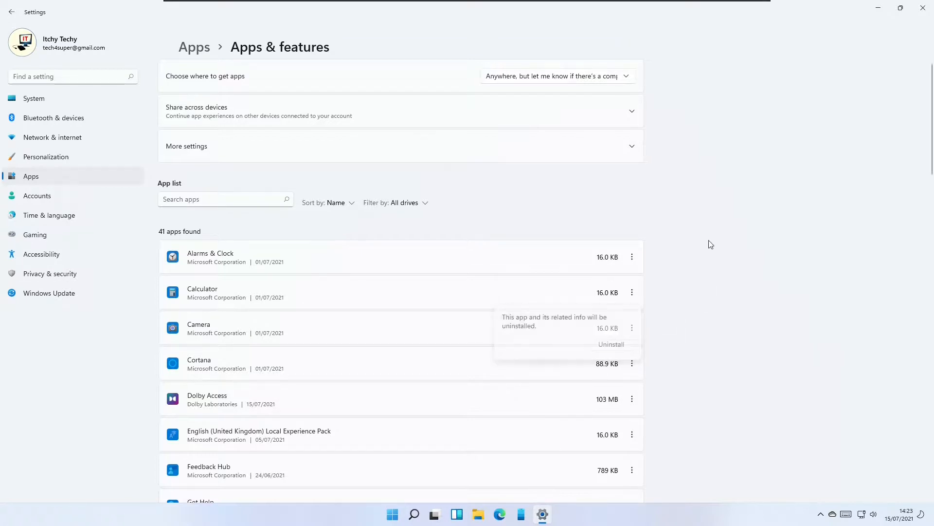
scroll(728, 248, "down", 2)
scroll(731, 247, "up", 2)
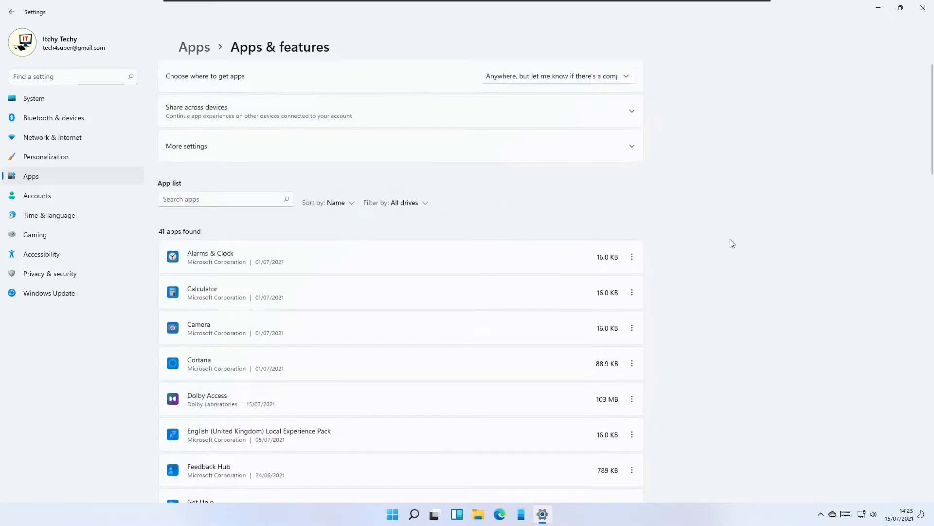
Filter apps to Local Disk (C:), switch back to All drives, and return to Apps.
left_click(422, 203)
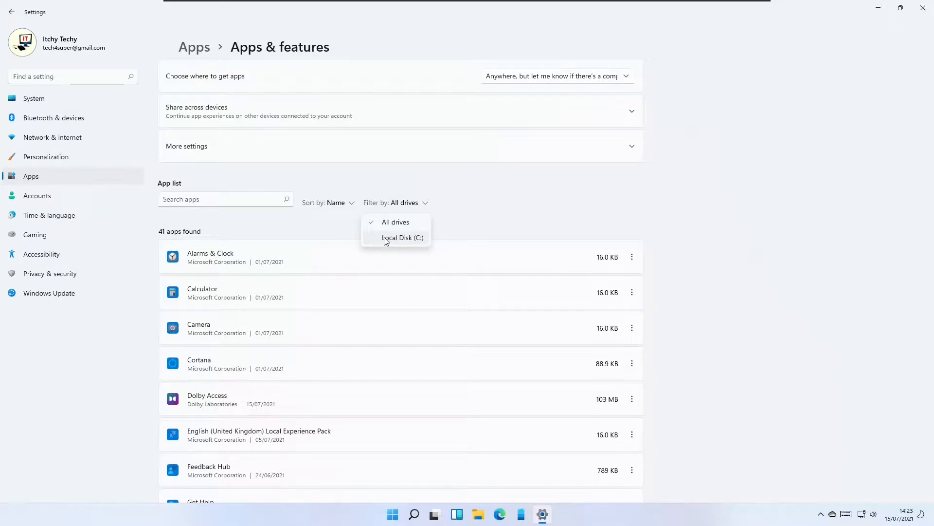
left_click(384, 239)
left_click(434, 206)
left_click(419, 220)
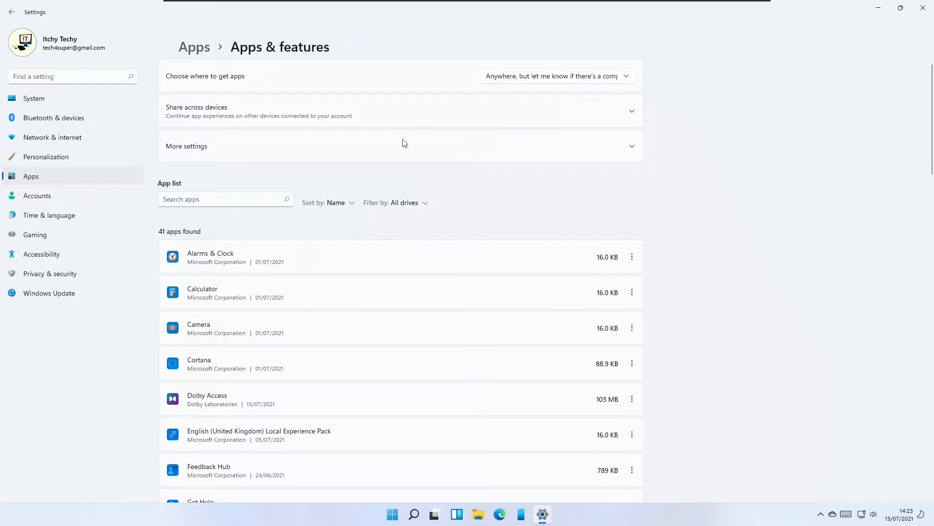
left_click(194, 46)
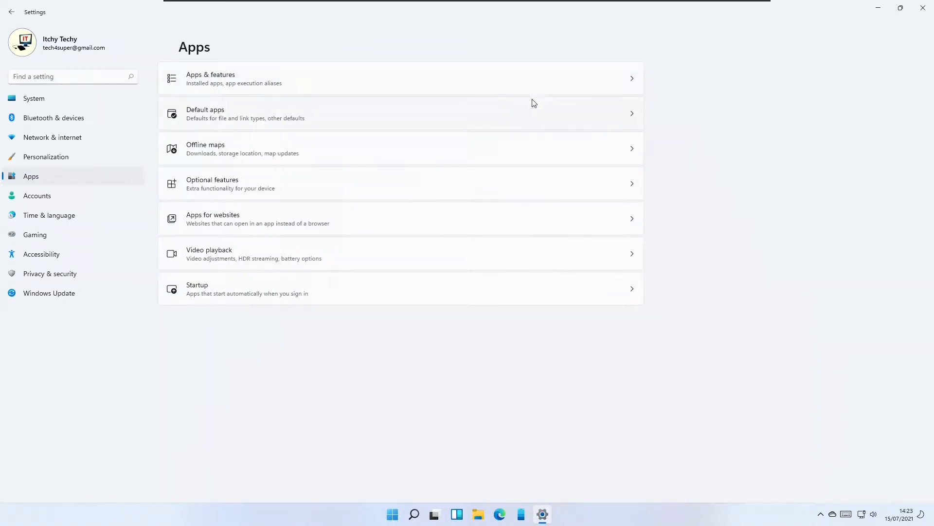
On Default apps, look up file types .doc, .docx and finally .xls.
left_click(531, 115)
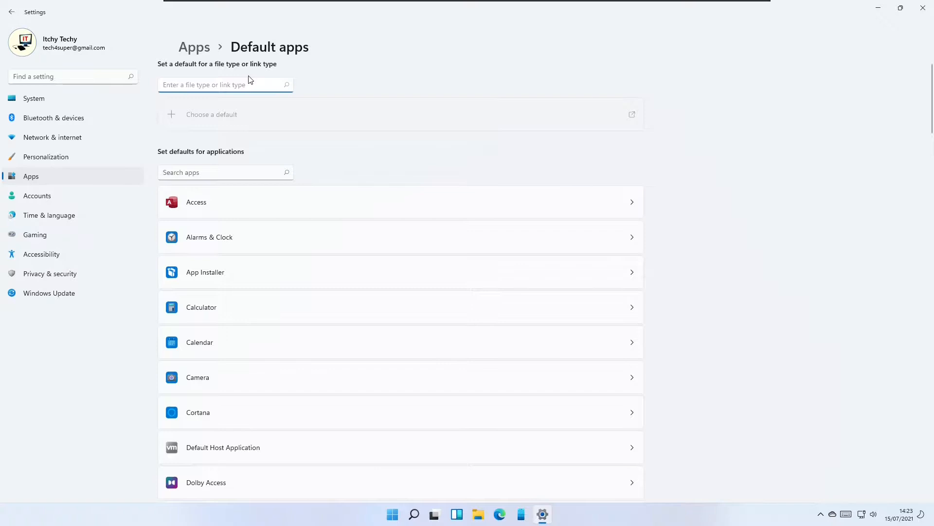
type("word")
key("BackSpace")
key("BackSpace")
type(".doc")
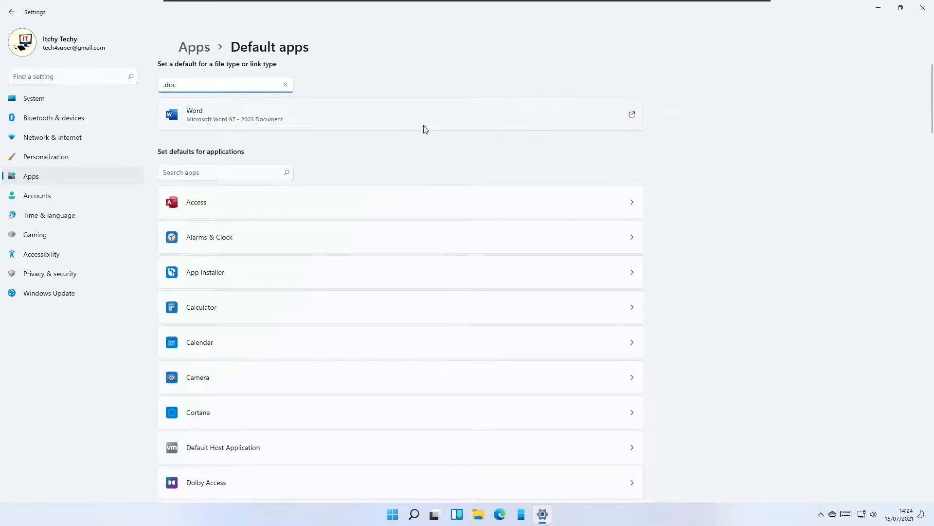
type("x")
key("BackSpace")
key("BackSpace")
key("BackSpace")
key("BackSpace")
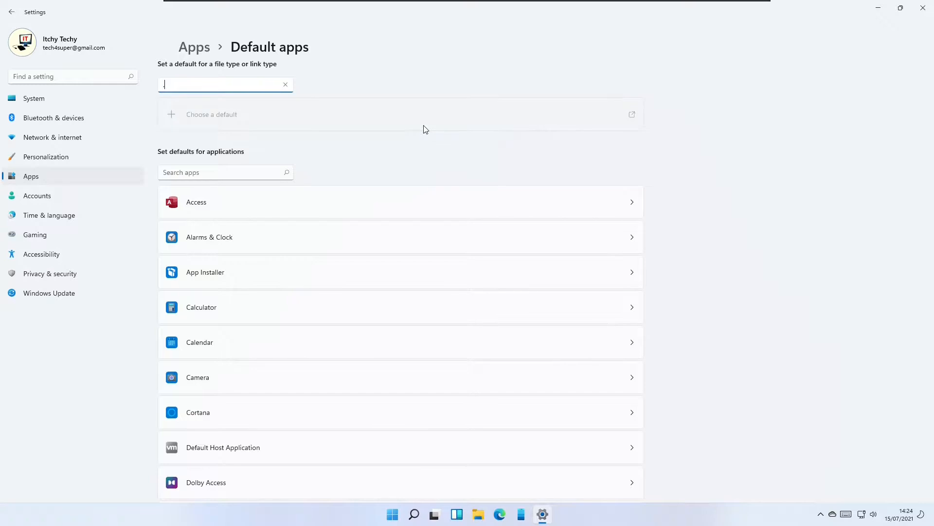
type("dba")
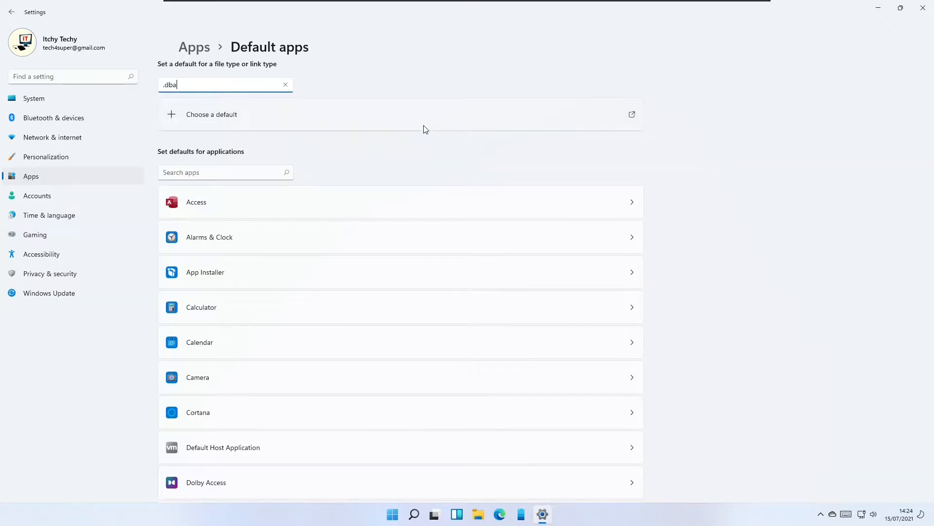
key("BackSpace")
key("BackSpace")
type("e")
key("BackSpace")
type("xls")
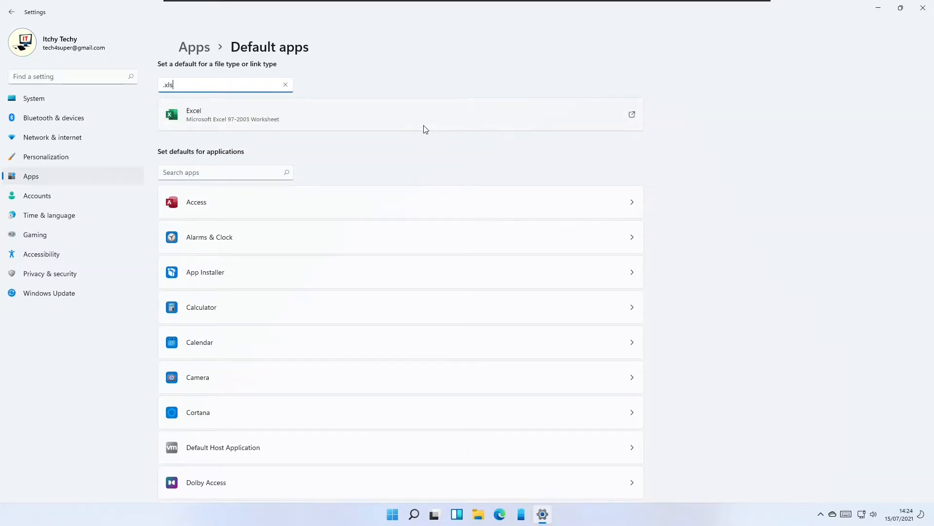
Keep Excel as the default app for .xls files and clear the lookup box.
left_click(635, 119)
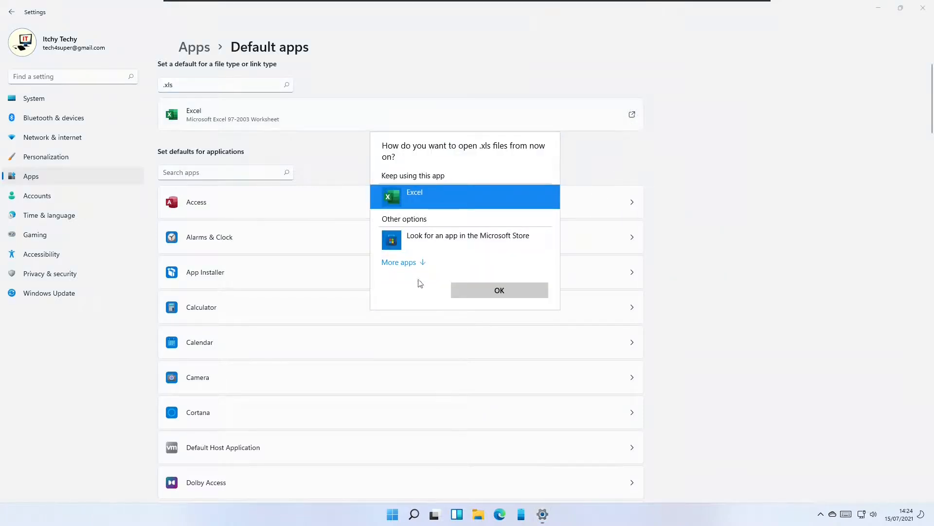
left_click(753, 193)
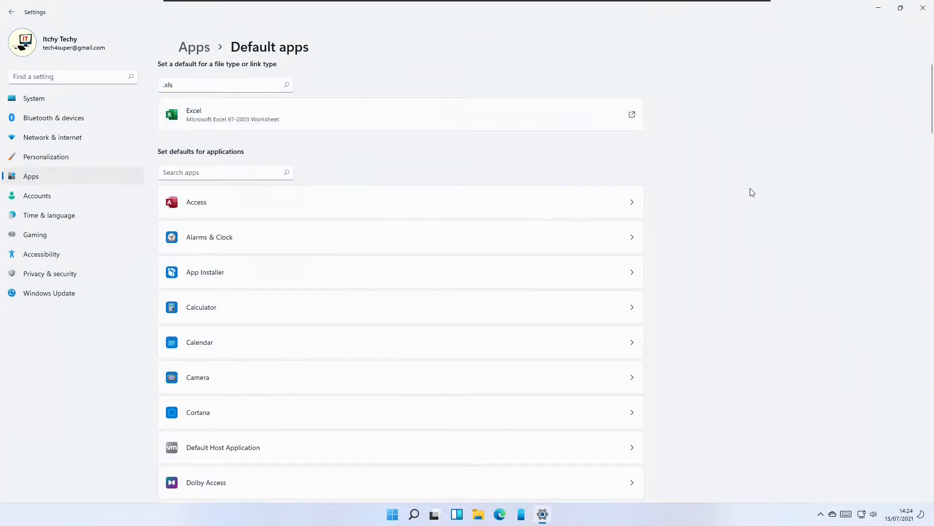
double_click(259, 86)
key("BackSpace")
scroll(768, 182, "down", 2)
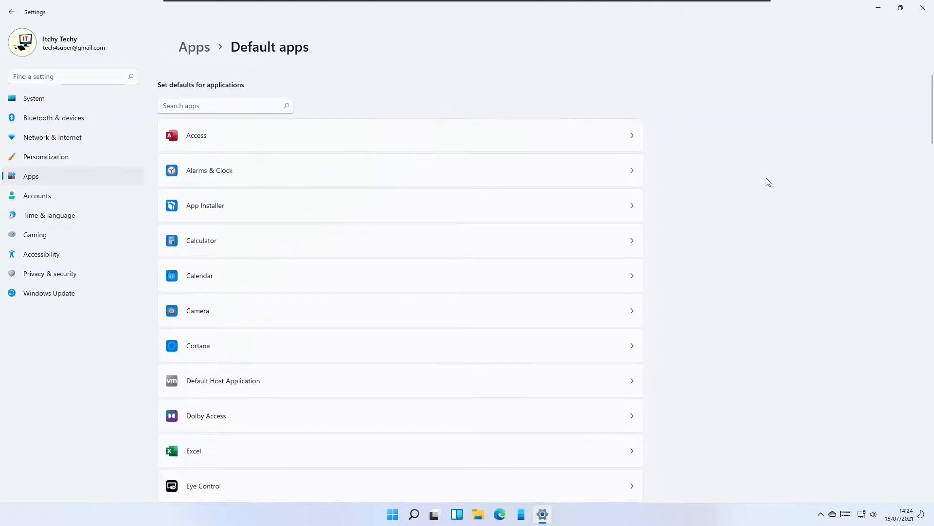
scroll(796, 158, "up", 2)
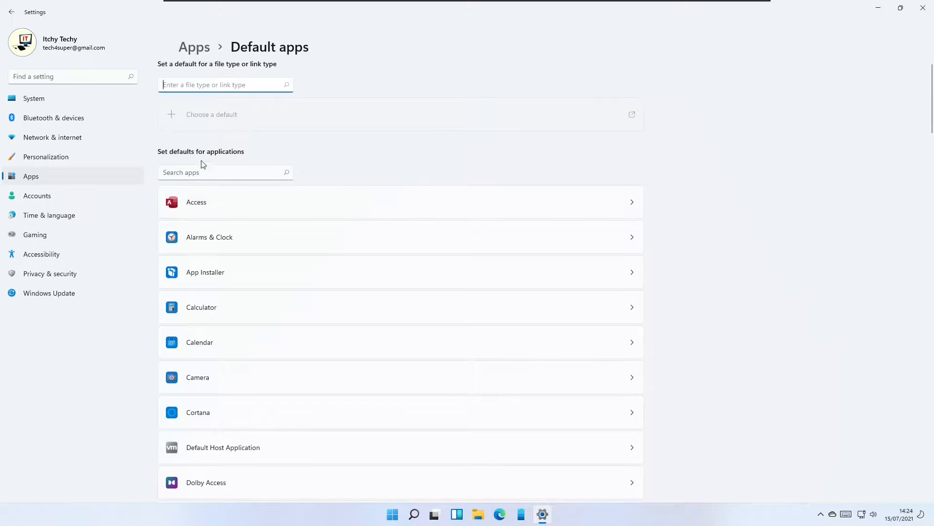
Keep Access as the default app for .accdw files after viewing more app choices.
left_click(634, 204)
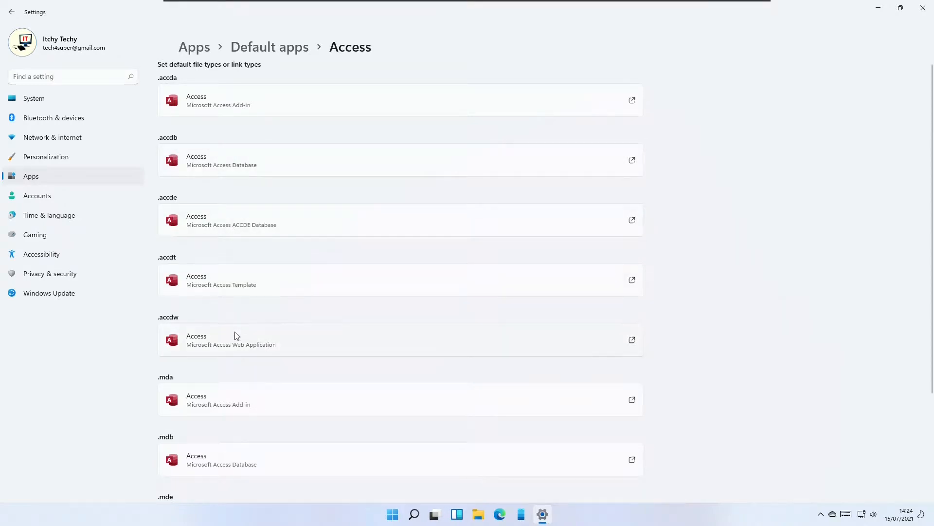
left_click(632, 340)
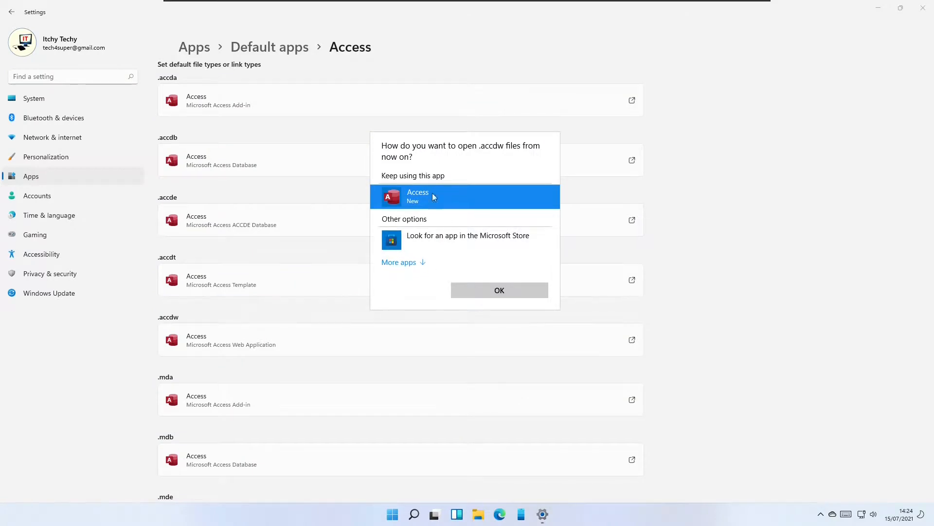
left_click(422, 262)
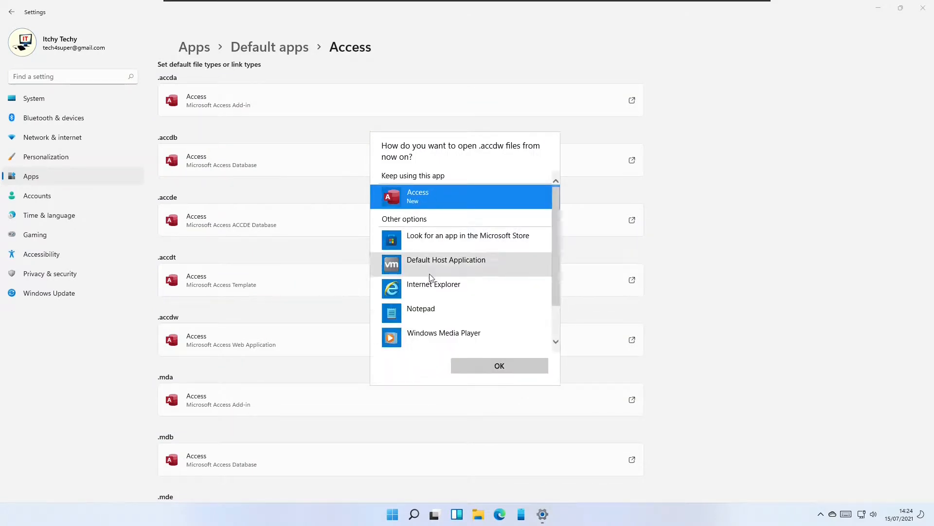
scroll(425, 317, "down", 2)
scroll(424, 329, "up", 2)
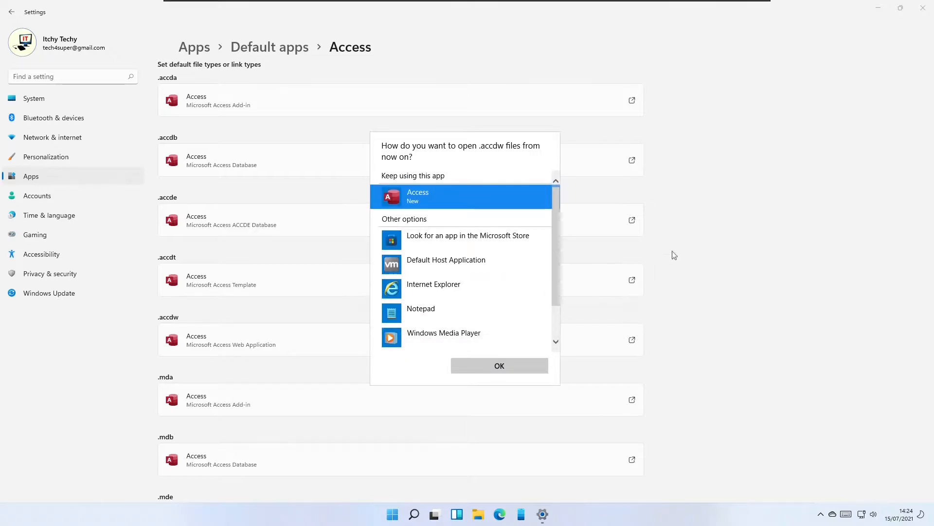
left_click(735, 233)
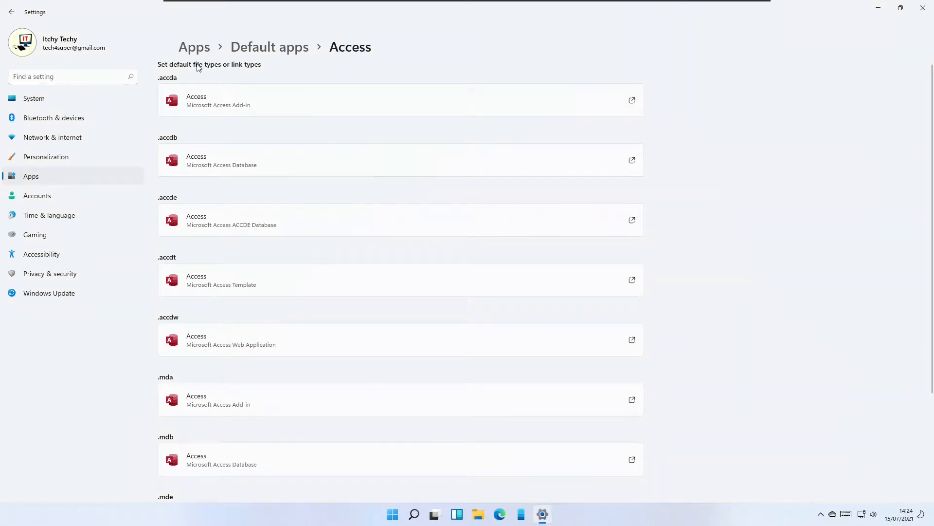
Search the Default apps list for 'word', then return to the Apps overview.
left_click(254, 49)
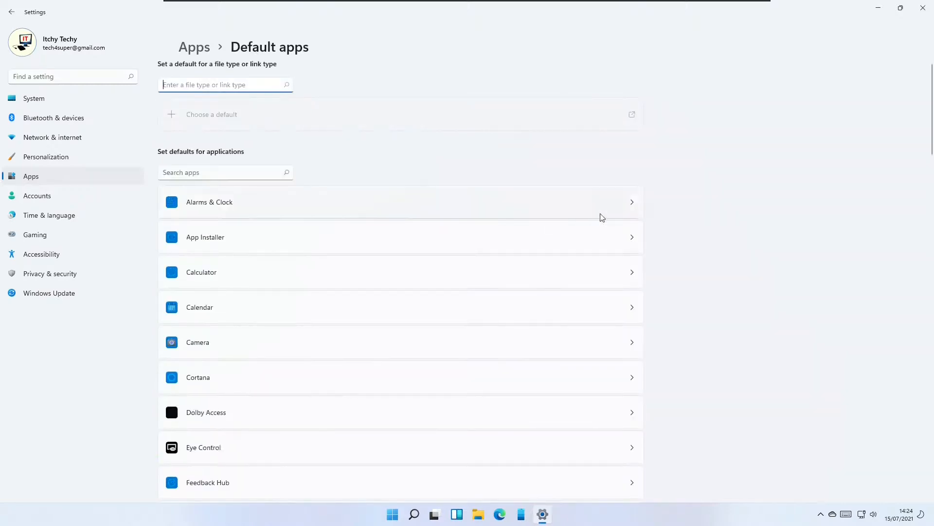
scroll(740, 285, "down", 1)
left_click(223, 105)
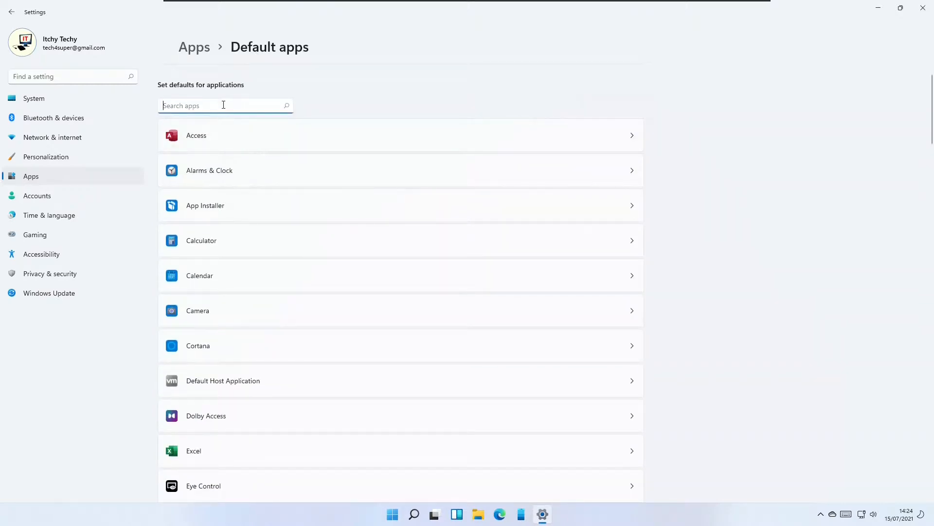
type("word")
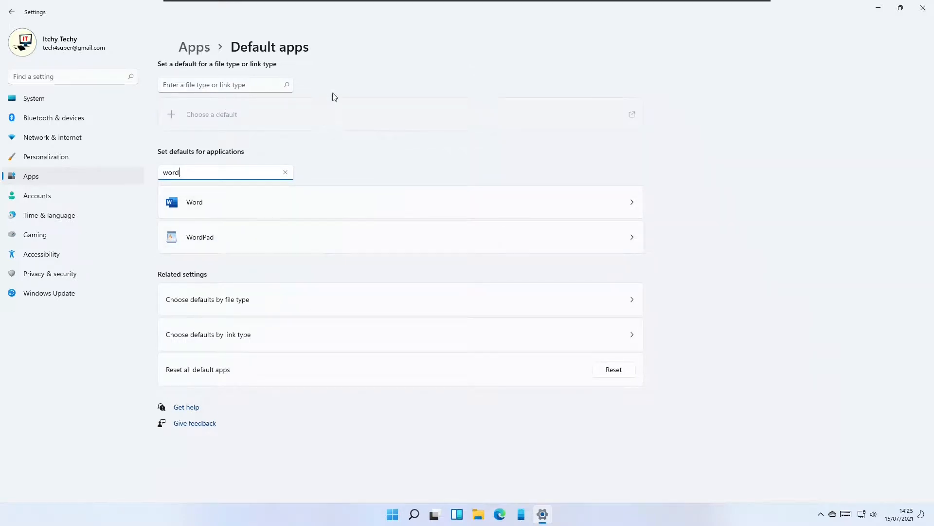
left_click(209, 54)
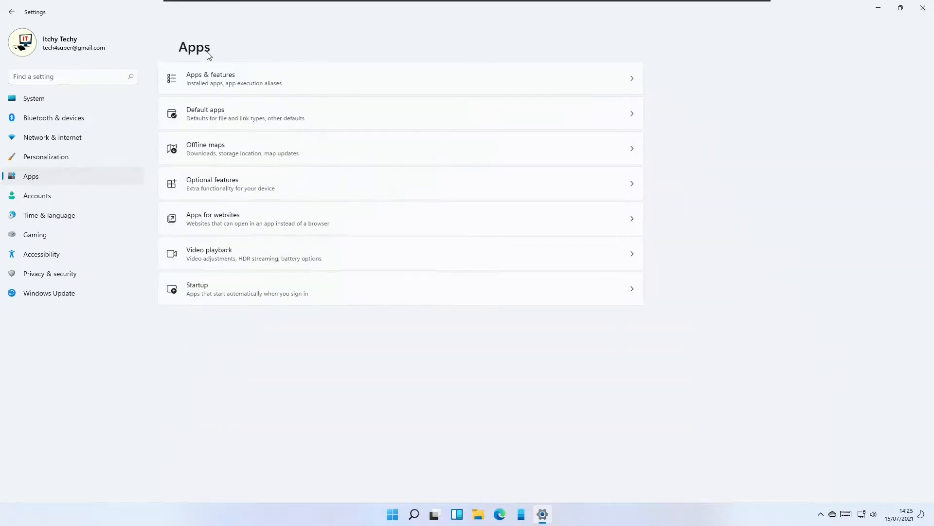
left_click(303, 149)
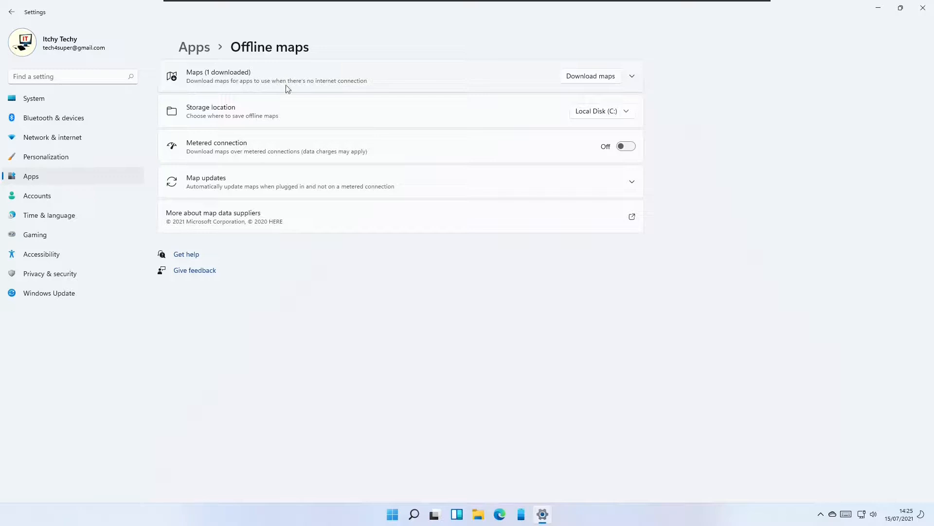
left_click(631, 79)
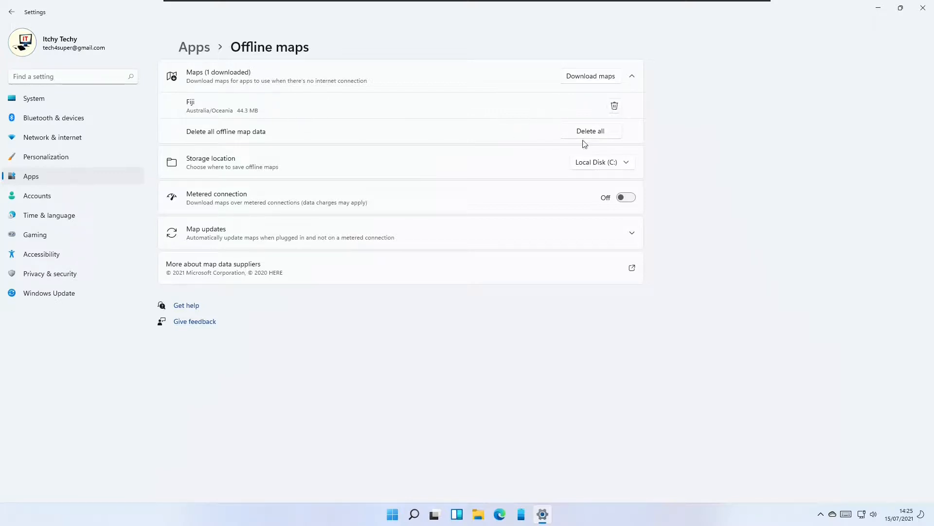
left_click(624, 168)
left_click(625, 169)
left_click(518, 232)
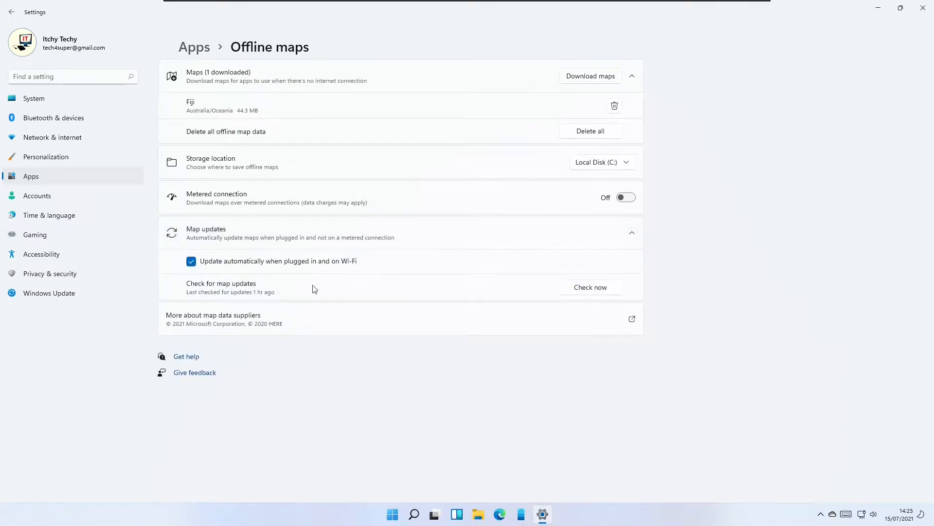
left_click(195, 47)
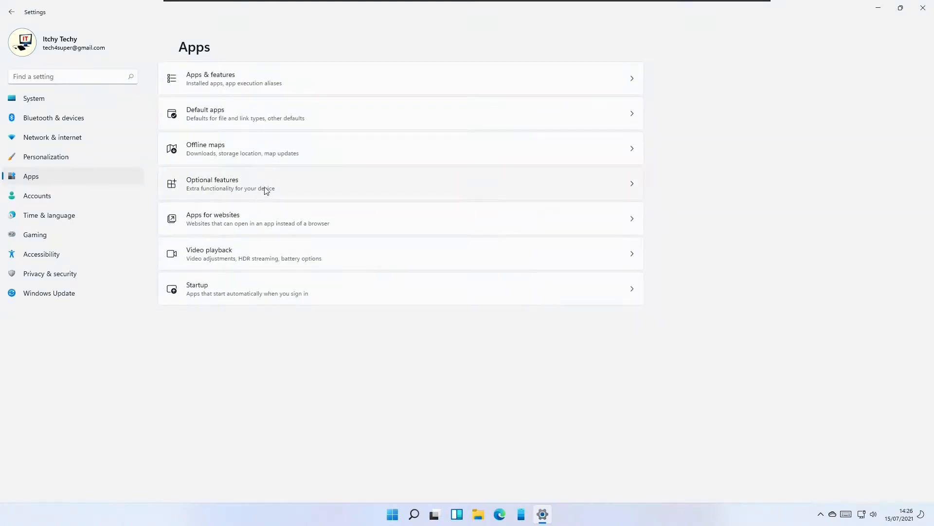
Browse available optional features, searching for hindi, chi and then net.
left_click(382, 196)
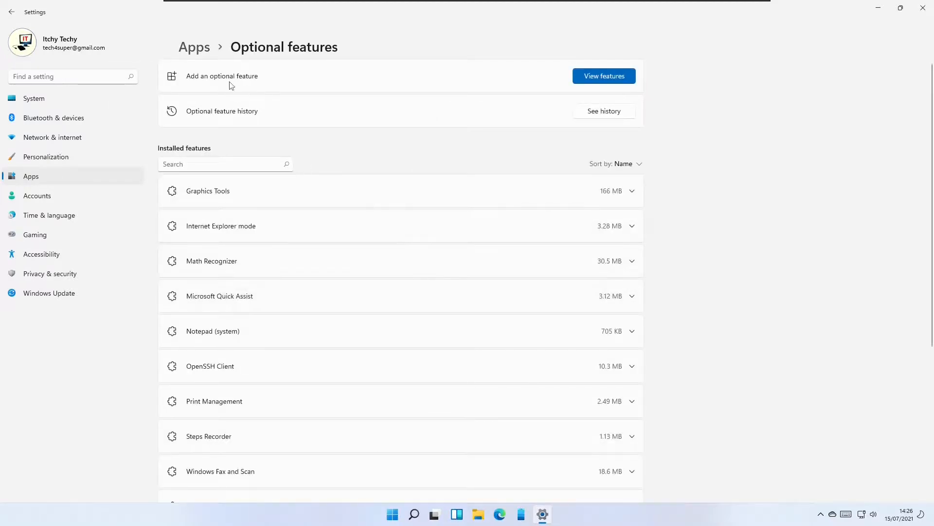
left_click(627, 78)
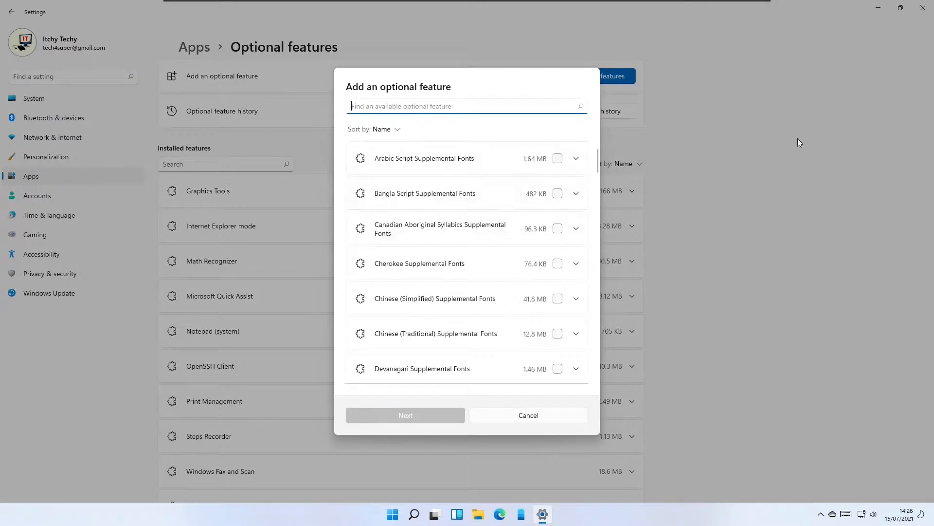
type("hindi")
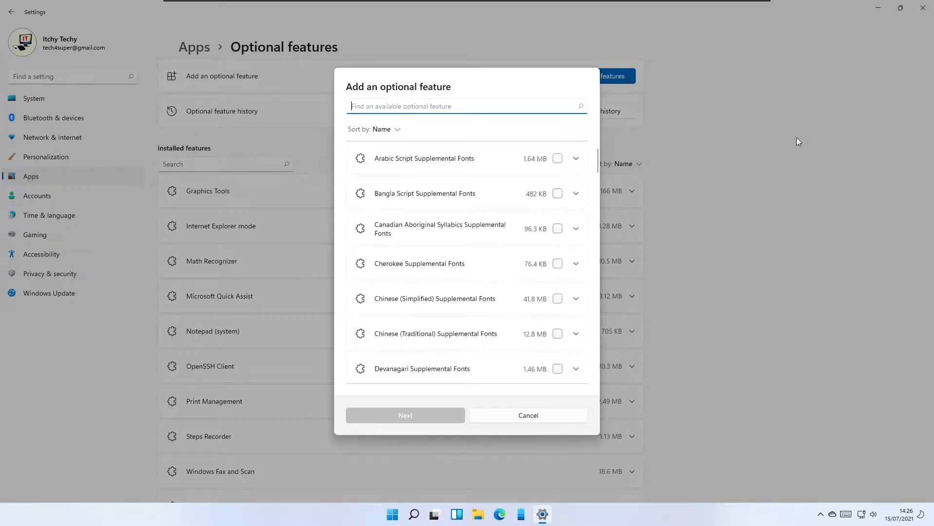
type("chi")
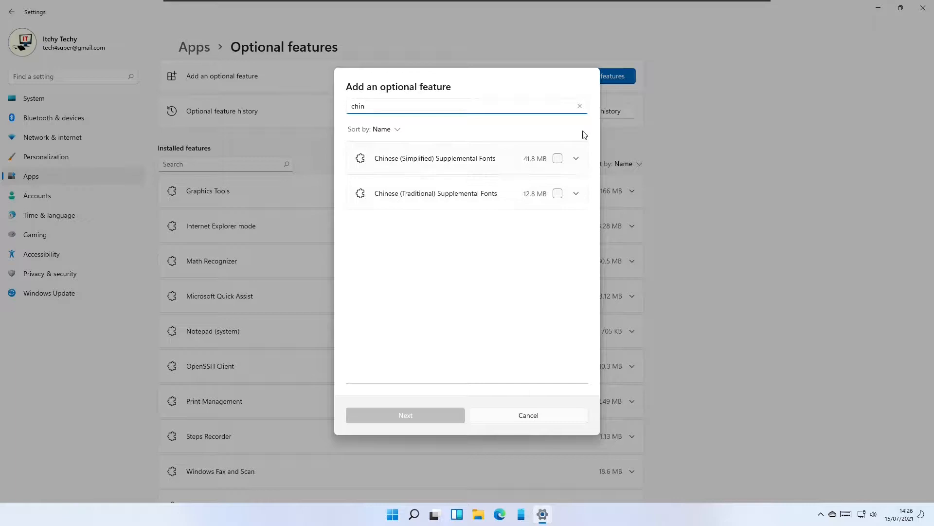
double_click(532, 108)
type("t")
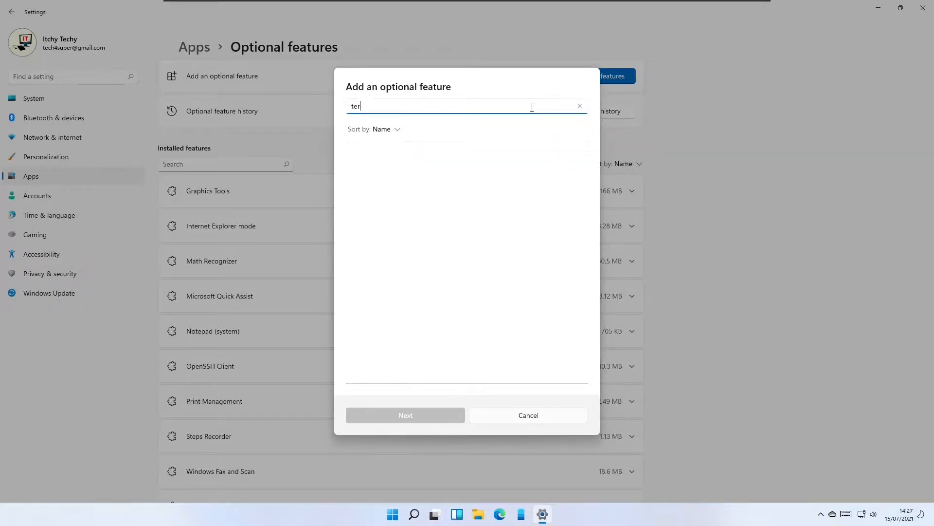
key("BackSpace")
type("net")
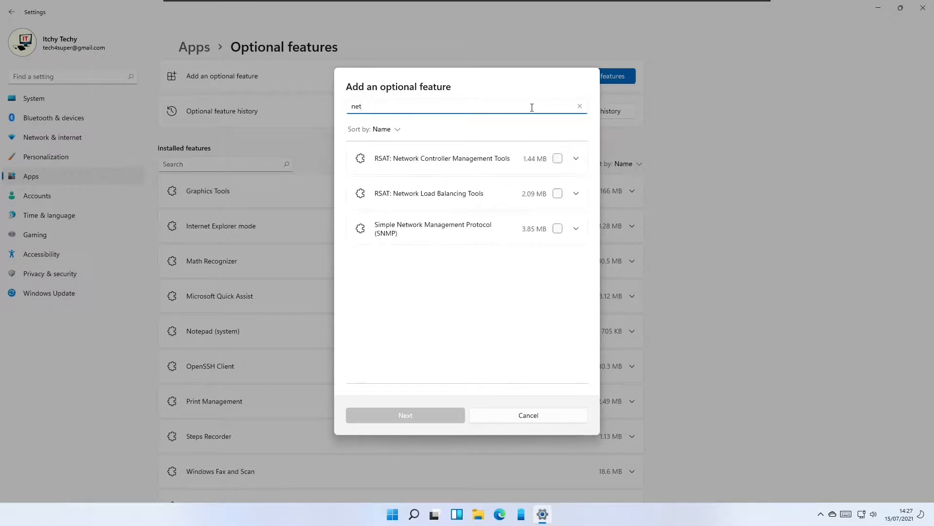
Select Simple Network Management Protocol (SNMP) and install it.
left_click(559, 229)
left_click(439, 414)
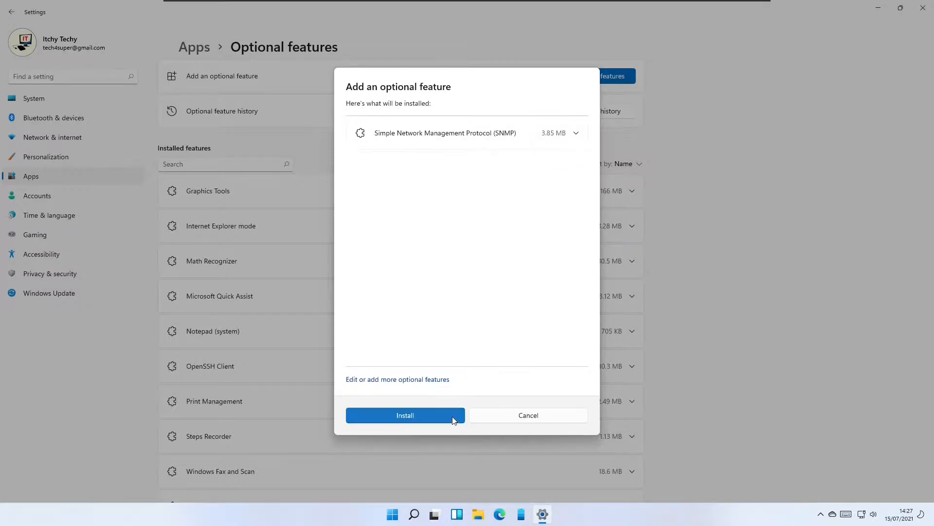
left_click(452, 420)
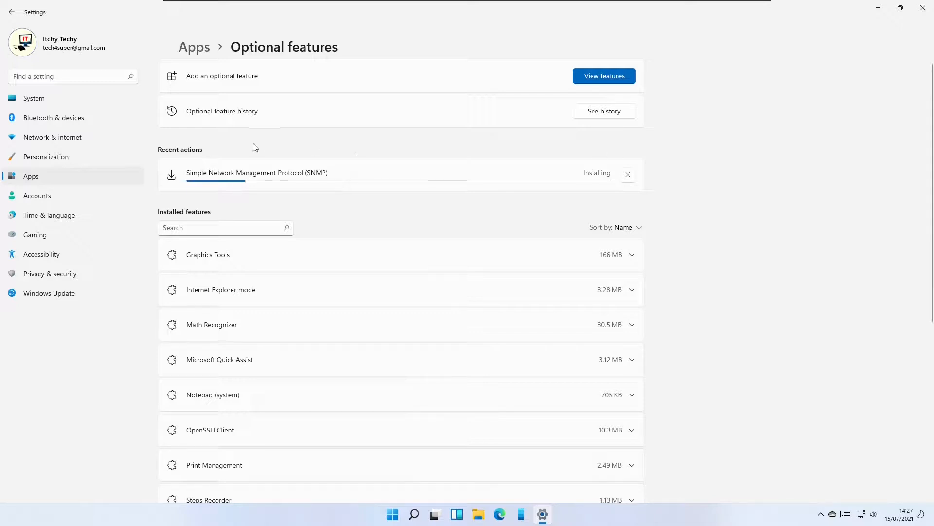
Check the optional feature history and try searching installed features for net, ter and ss.
left_click(621, 114)
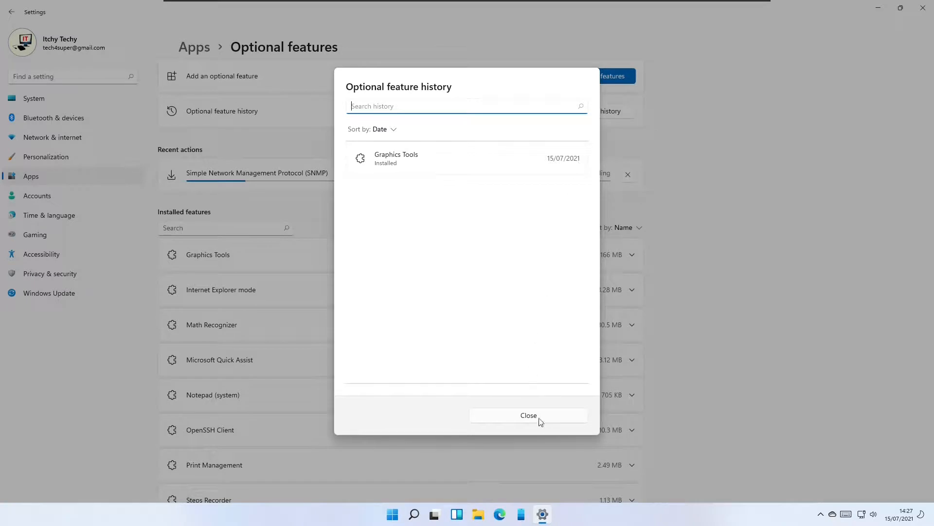
left_click(555, 420)
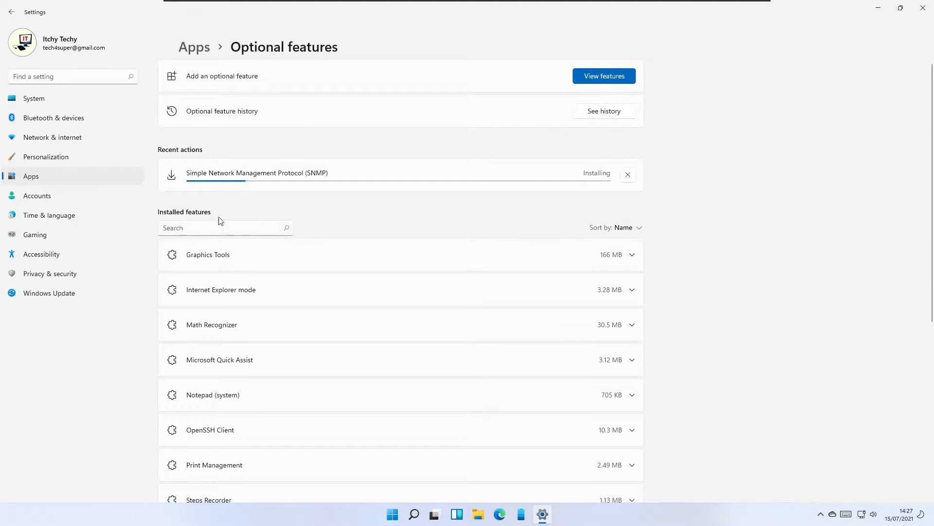
left_click(200, 227)
type("net")
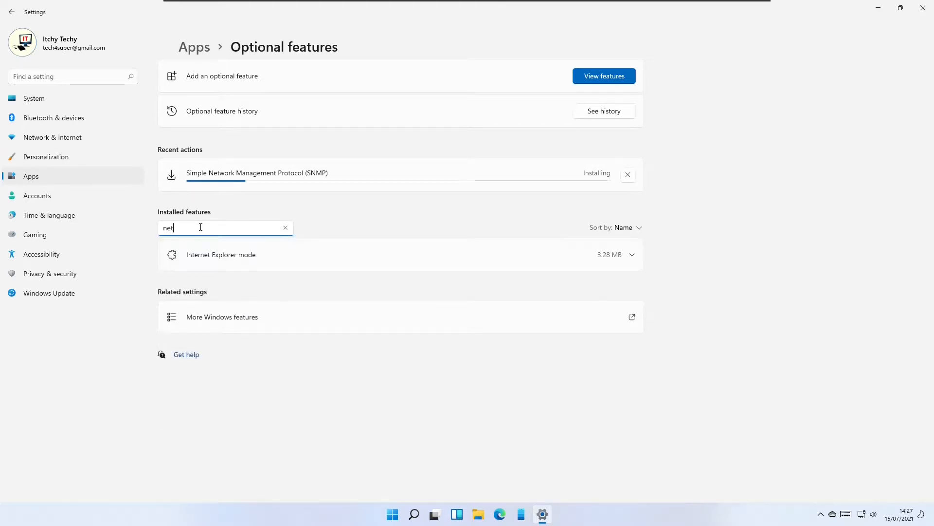
key("BackSpace")
key("BackSpace")
key("BackSpace")
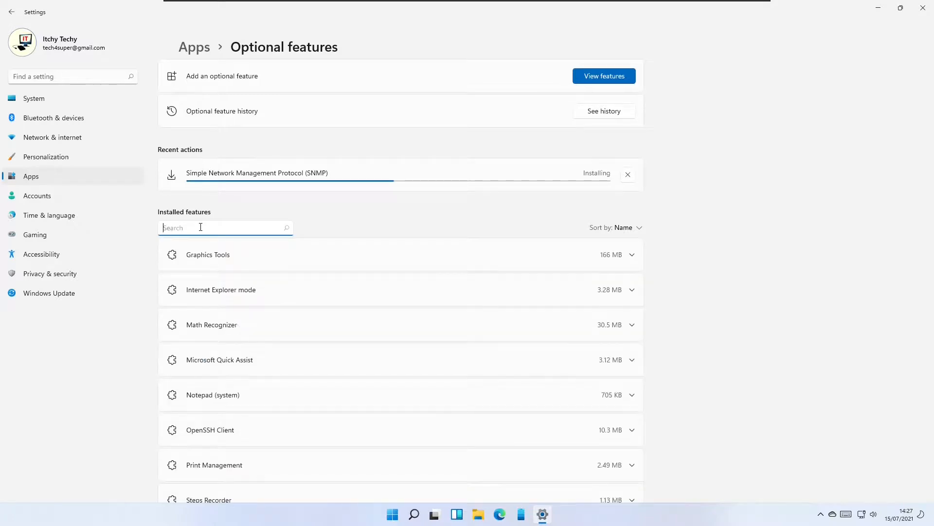
type("ter")
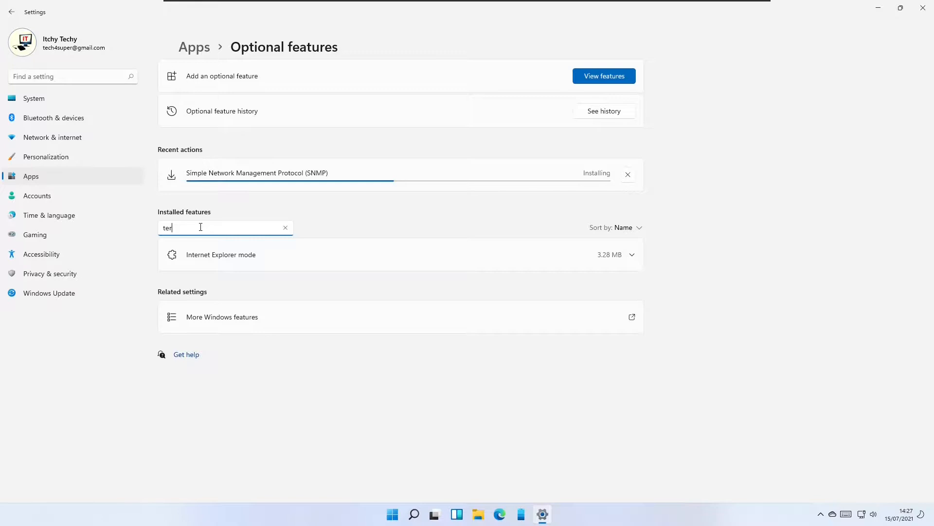
key("BackSpace")
key("BackSpace")
key("BackSpace")
type("ss")
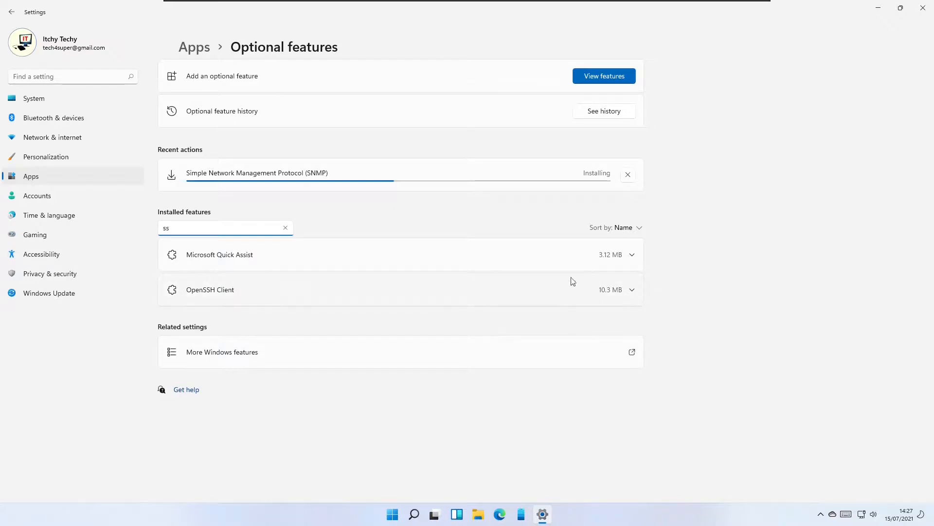
left_click(286, 228)
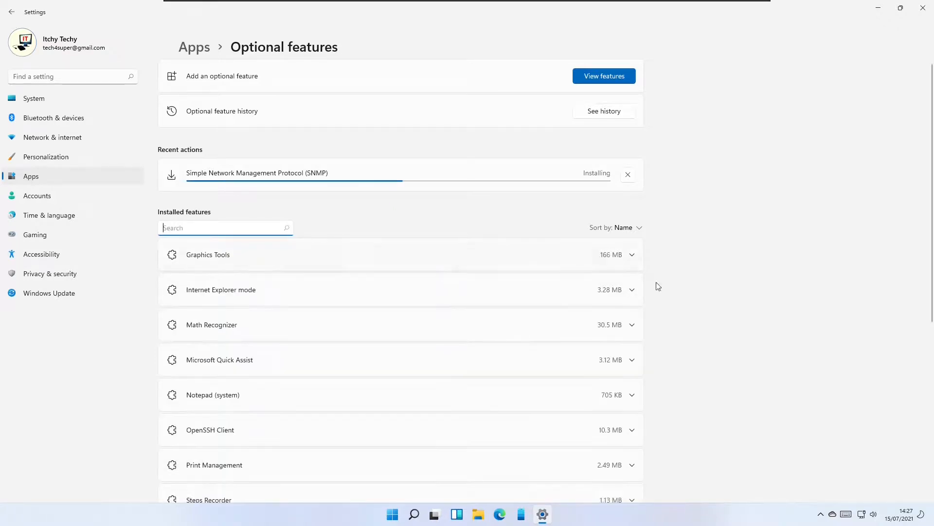
Sort installed features by install size and recheck the install history.
left_click(639, 228)
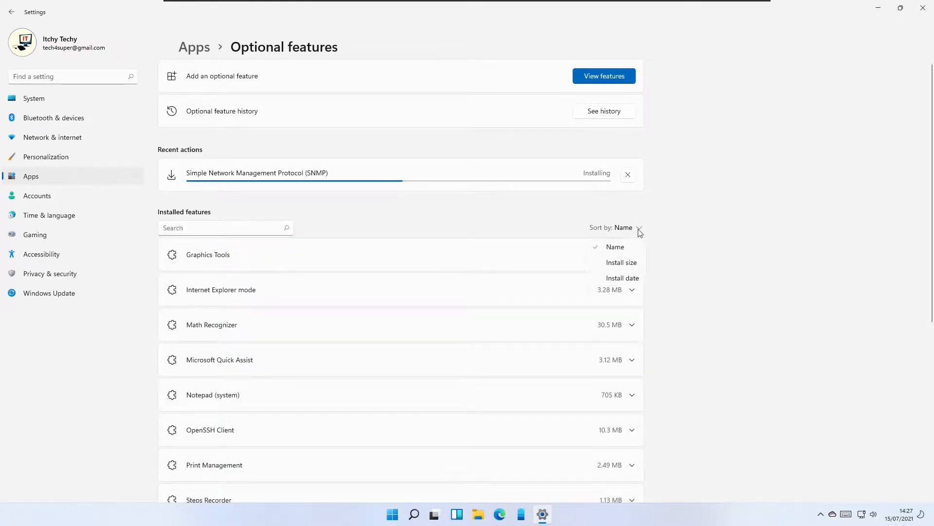
left_click(631, 259)
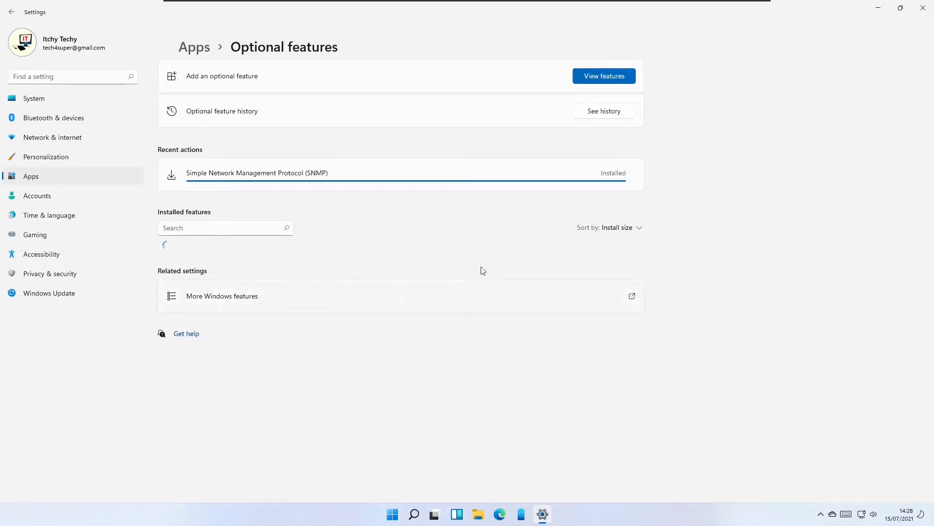
left_click(632, 116)
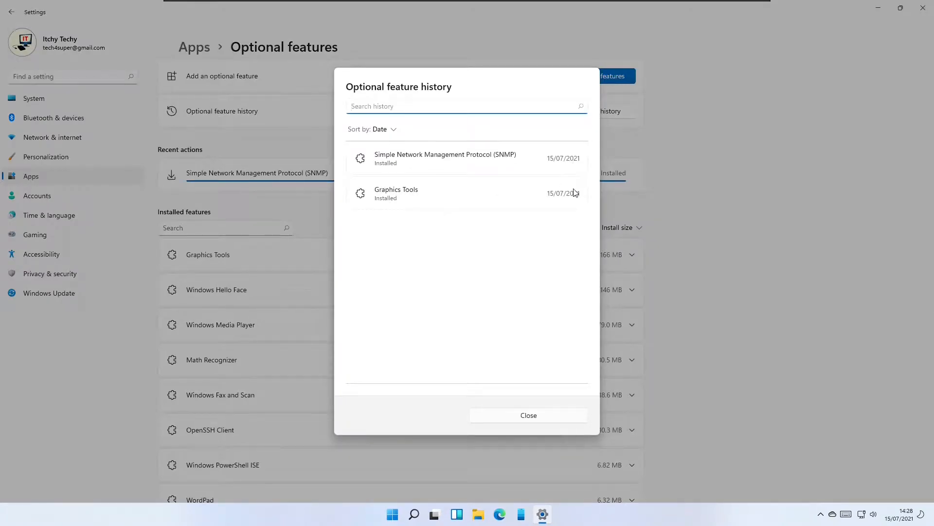
left_click(569, 417)
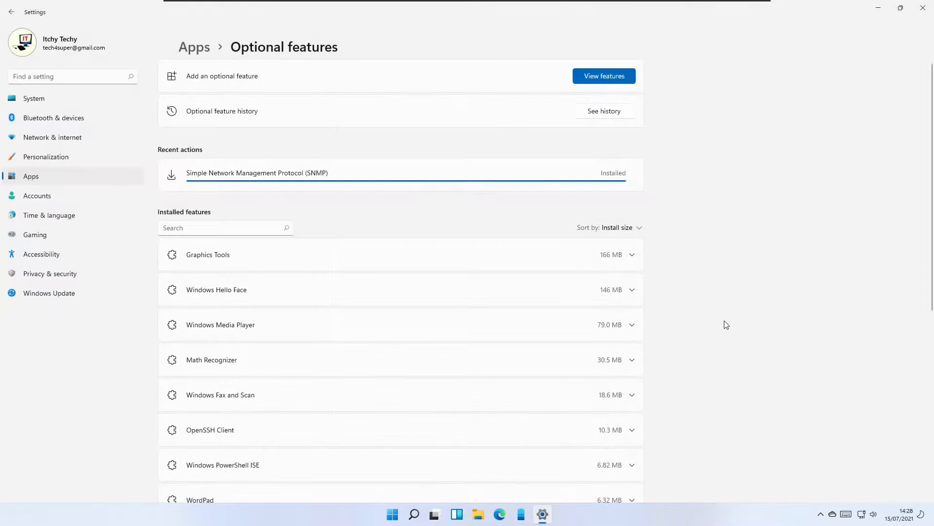
Stop to-do.microsoft.com and staging.to-do.officeppe.com links opening in Microsoft To Do.
left_click(202, 55)
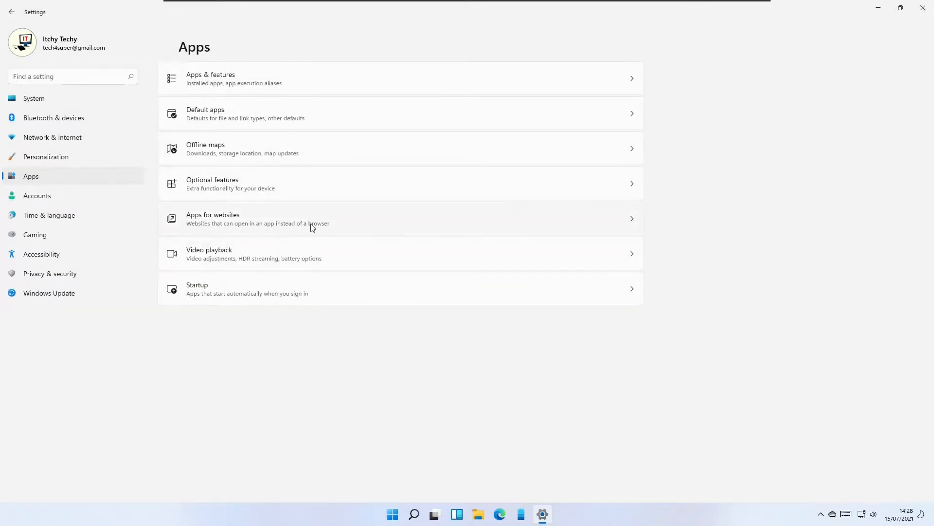
left_click(424, 230)
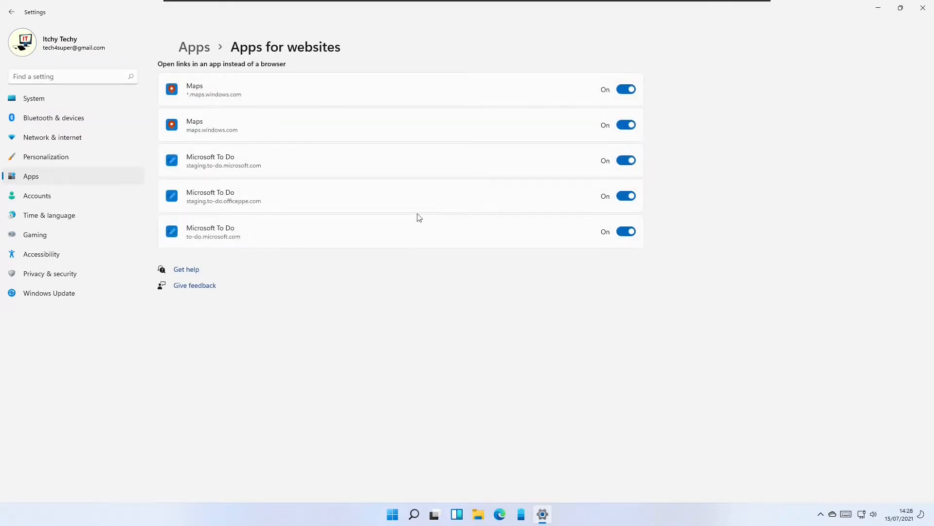
left_click(626, 232)
left_click(628, 196)
View the Video playback settings, then open the Startup apps list.
left_click(195, 48)
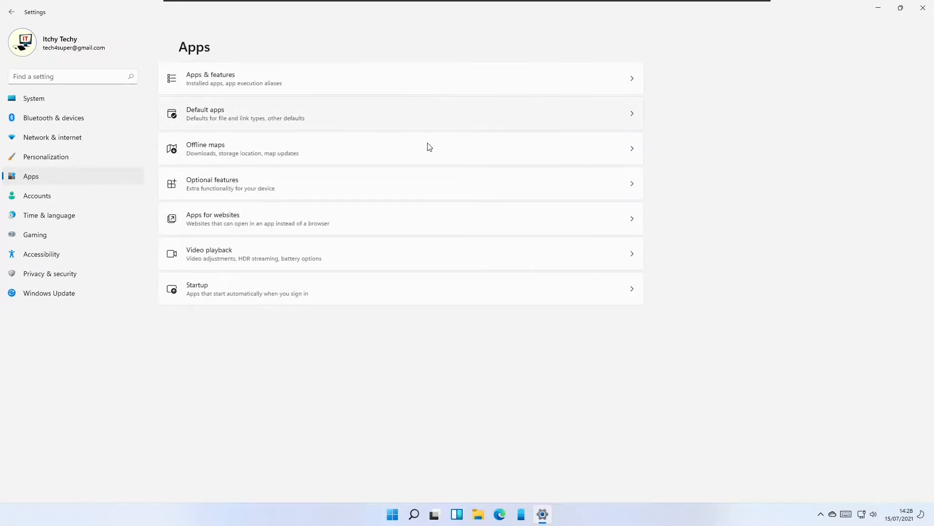
left_click(426, 249)
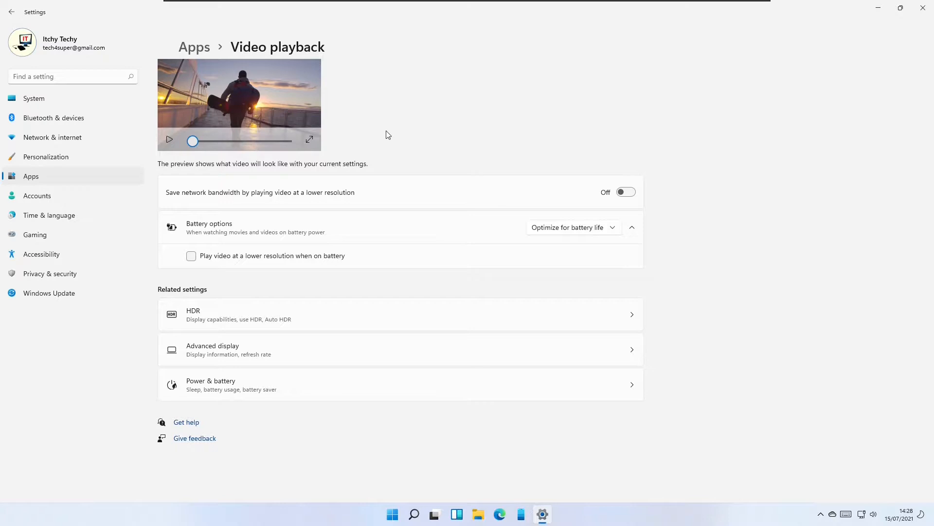
left_click(205, 51)
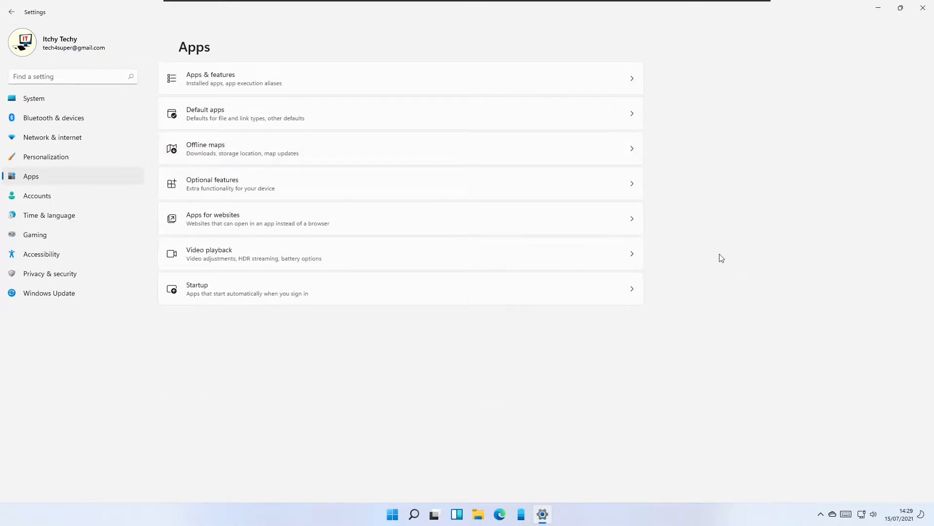
left_click(604, 287)
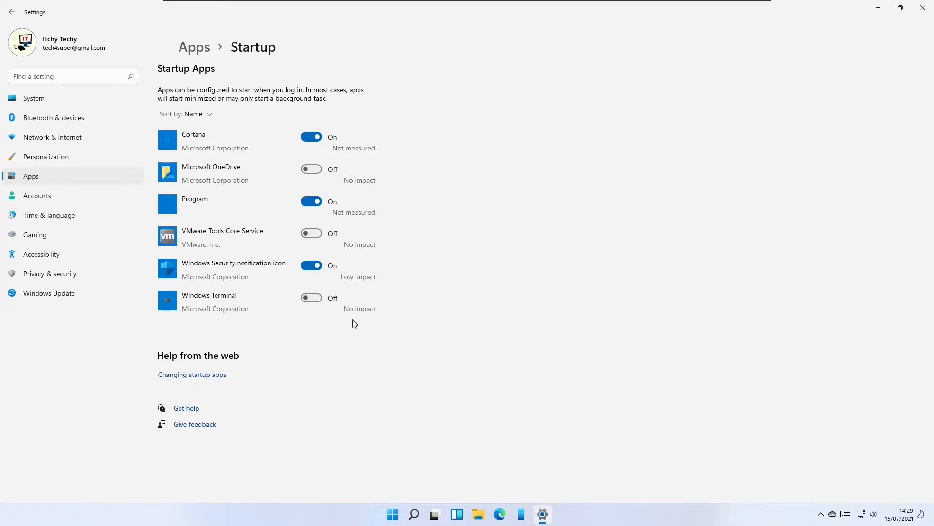
Leave VMware and OneDrive startup off, enable Windows Security notification icon, and go to Accounts.
left_click(311, 234)
left_click(318, 171)
left_click(312, 173)
left_click(307, 234)
left_click(331, 275)
left_click(197, 49)
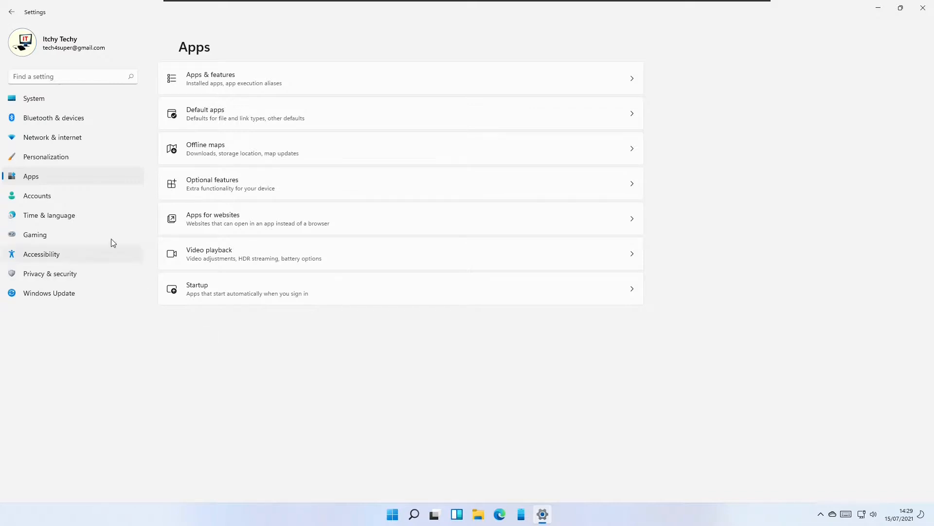
left_click(107, 197)
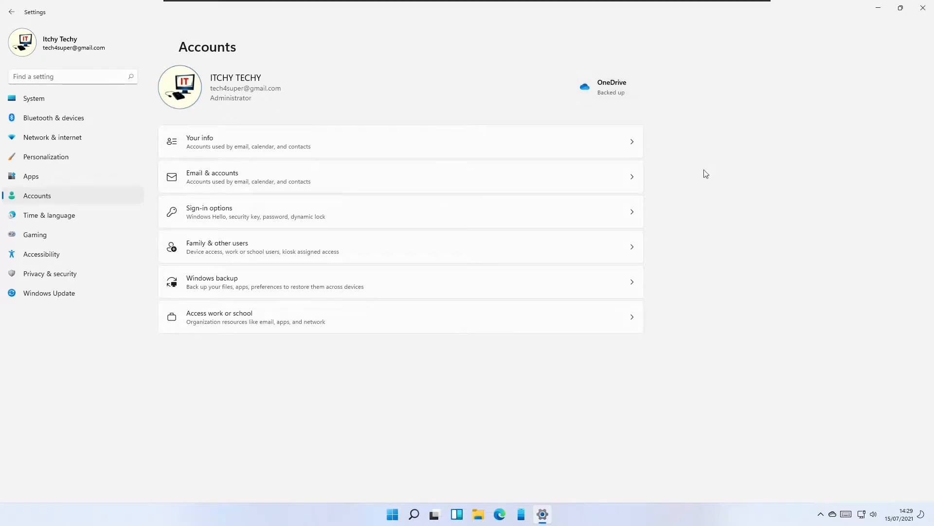
On Your info, try Open Camera and close the Camera window that finds no camera.
left_click(616, 143)
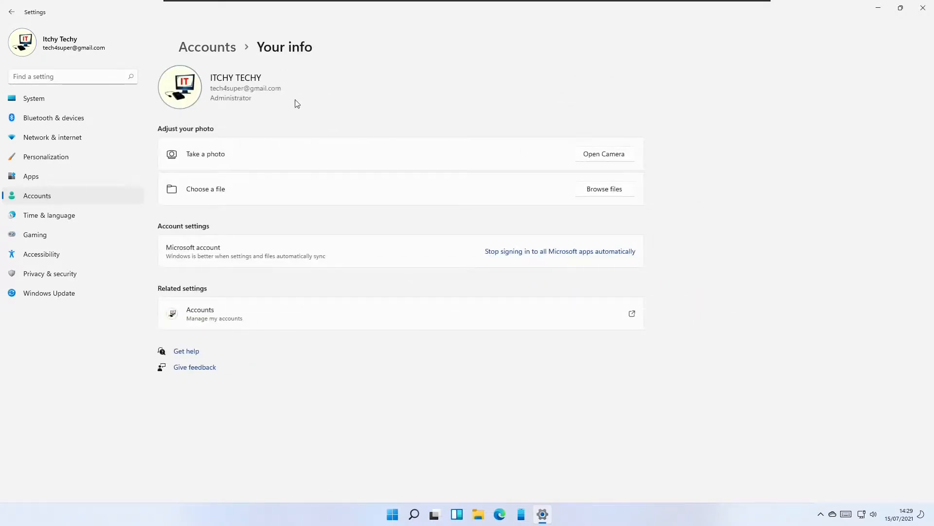
left_click(622, 154)
left_click_drag(168, 20, 816, 78)
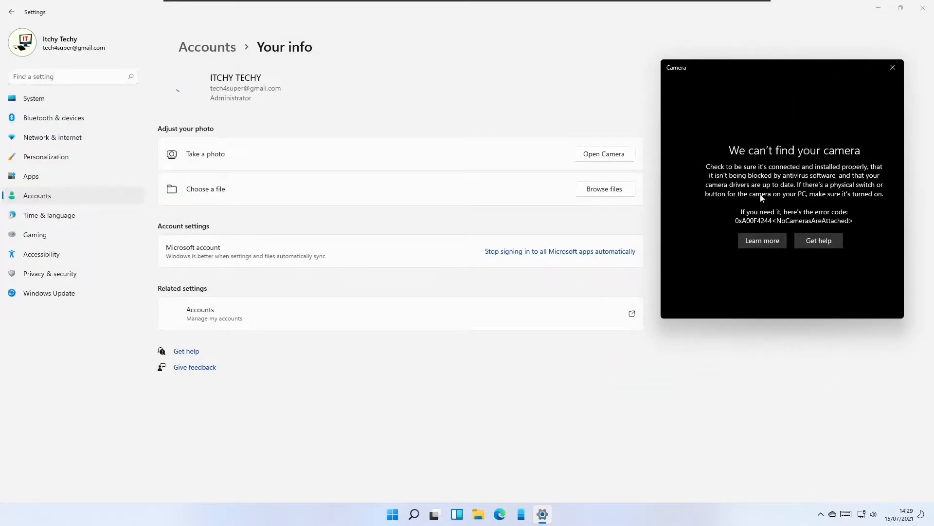
left_click(894, 67)
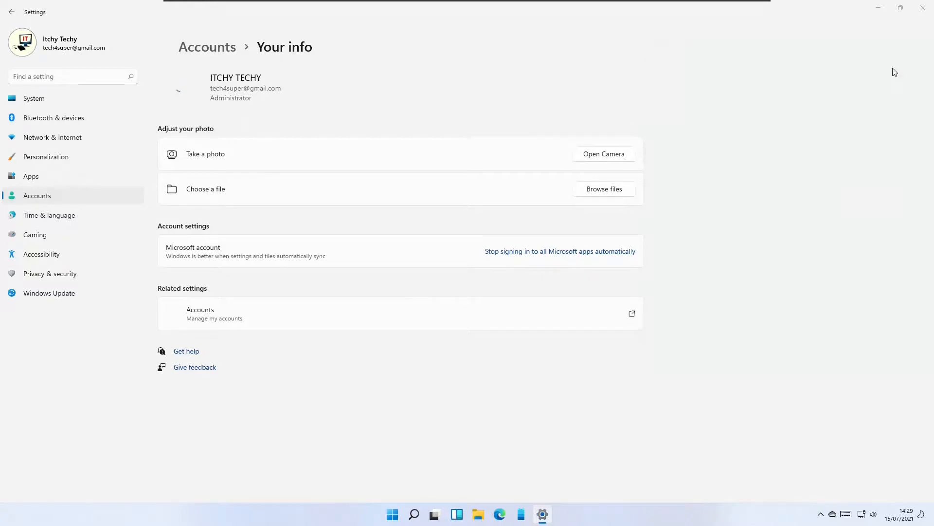
Set the account picture to the desktop image from Pictures.
left_click(605, 190)
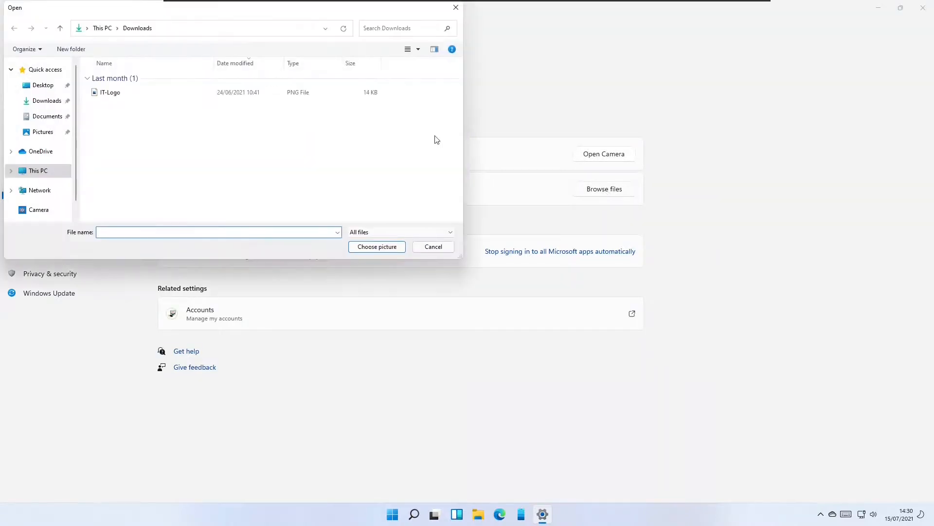
left_click_drag(327, 13, 565, 179)
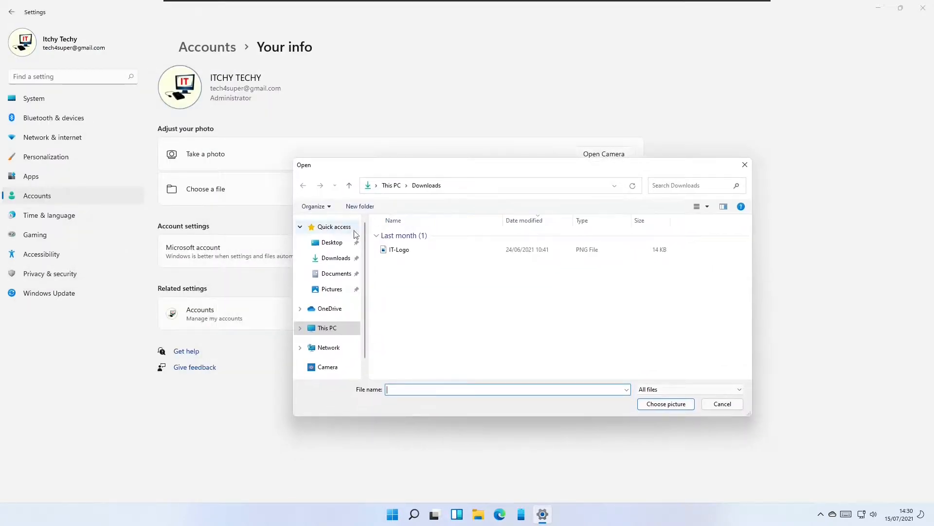
left_click(334, 258)
left_click(330, 293)
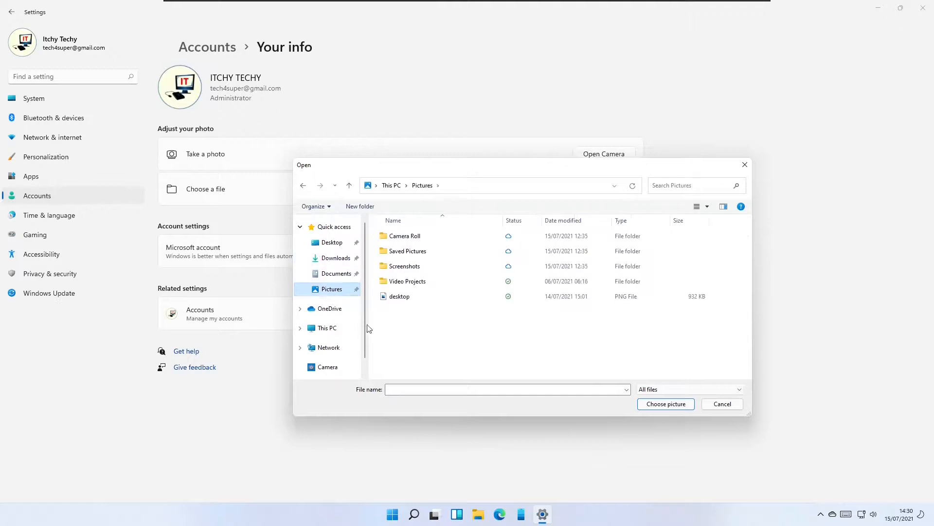
left_click(403, 297)
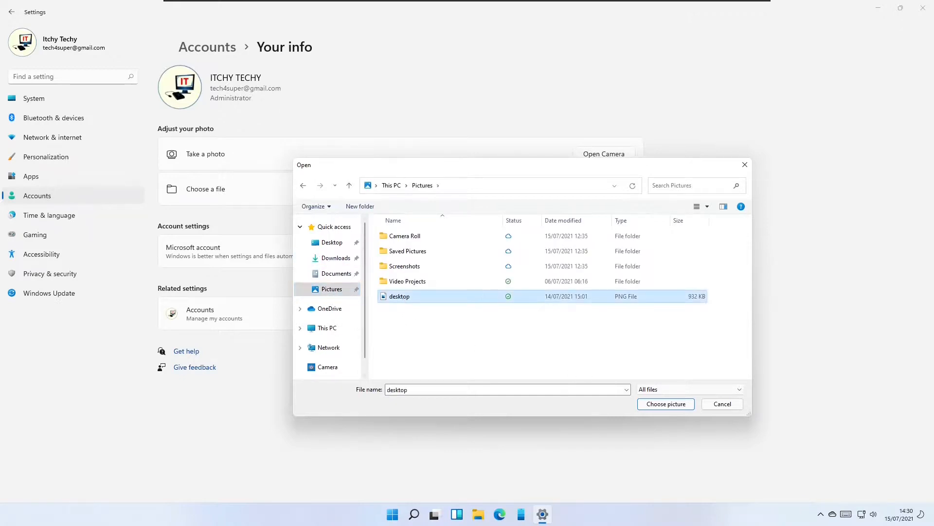
left_click(650, 406)
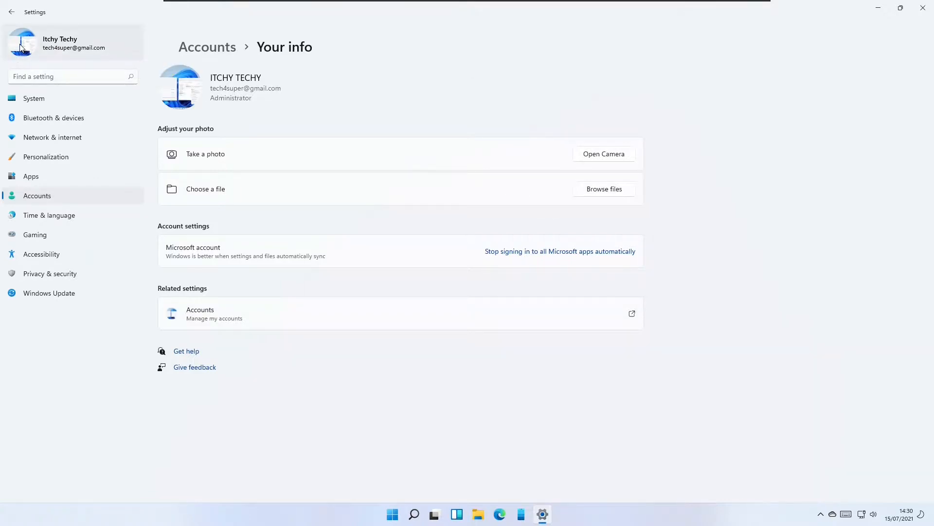
Change the account picture to IT-Logo from Downloads.
left_click(597, 192)
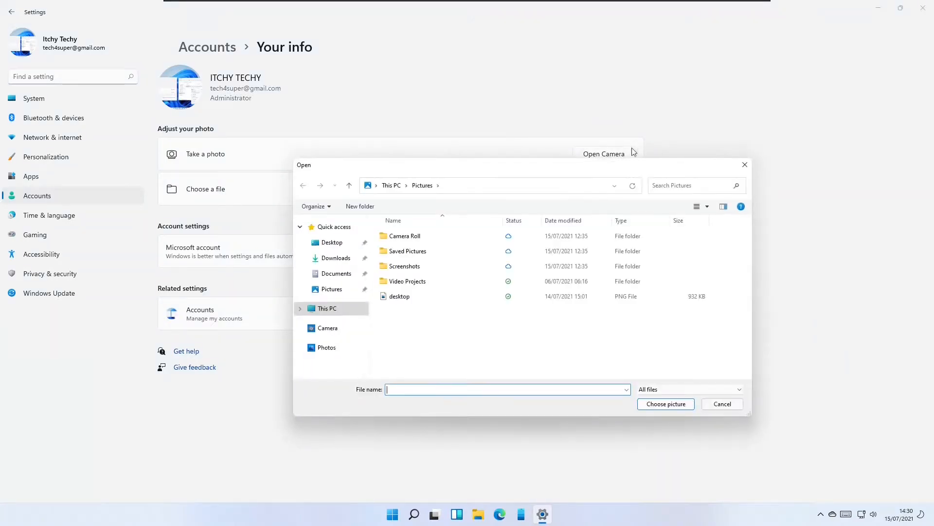
left_click(336, 258)
left_click(397, 250)
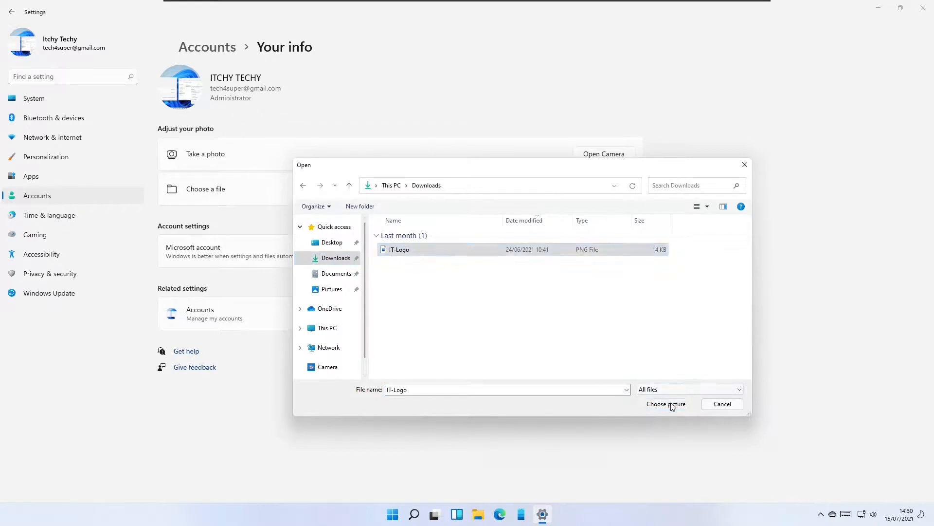
left_click(669, 404)
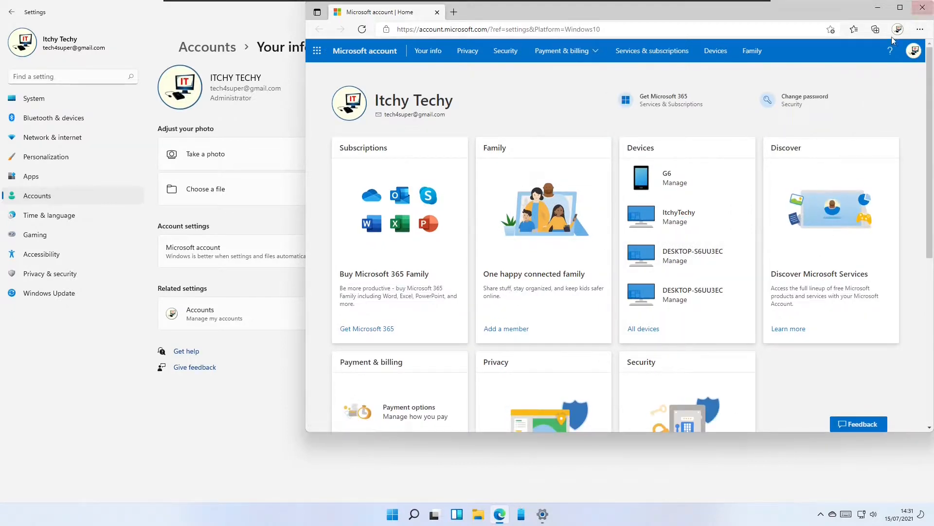
Close the Edge window with the Microsoft account page to return to Your info.
left_click(922, 8)
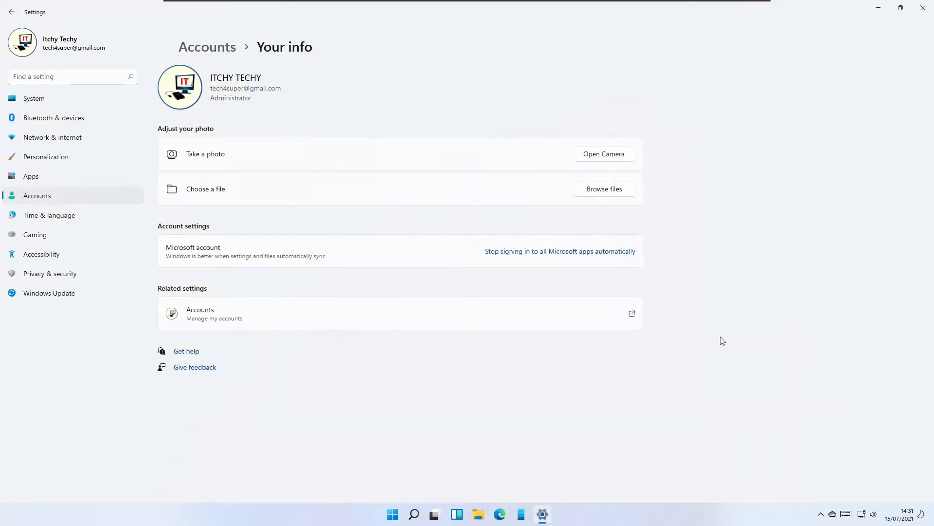
In Email & accounts, start adding a Google account, then cancel without adding it.
left_click(224, 50)
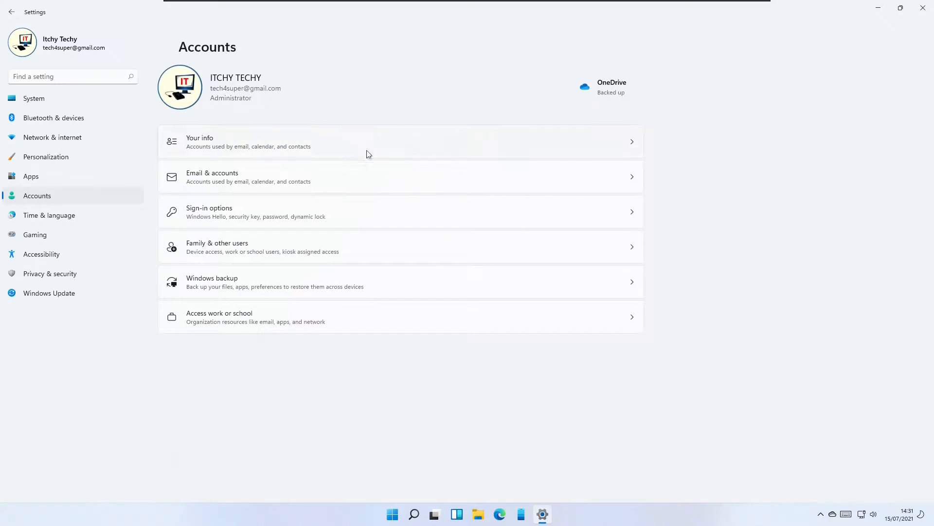
left_click(413, 178)
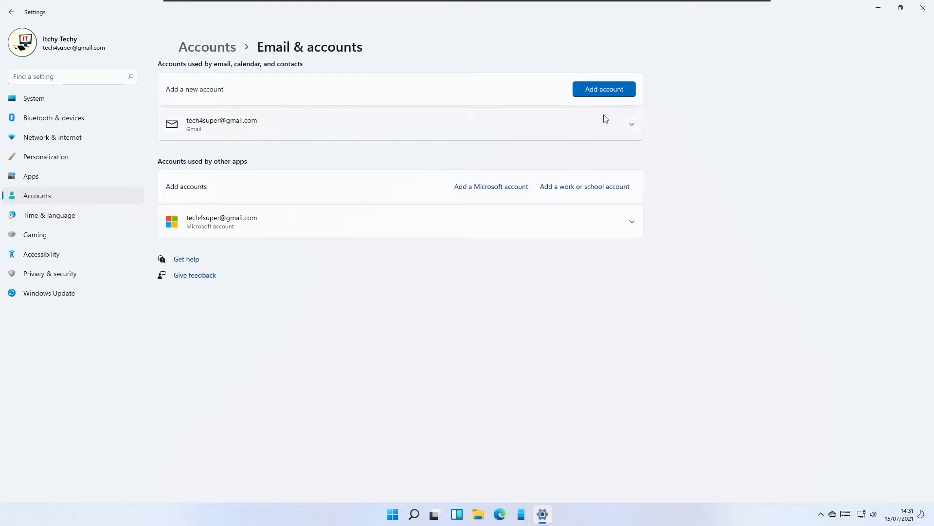
left_click(618, 92)
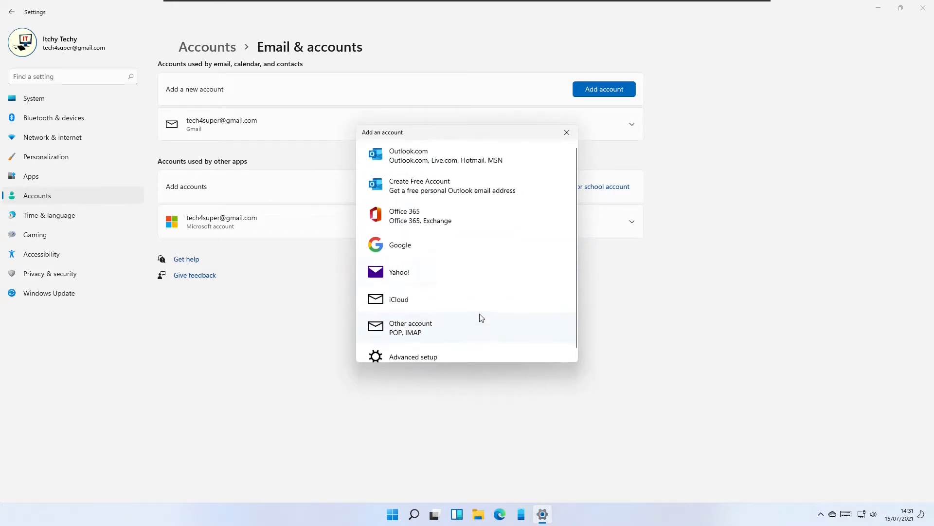
left_click(432, 245)
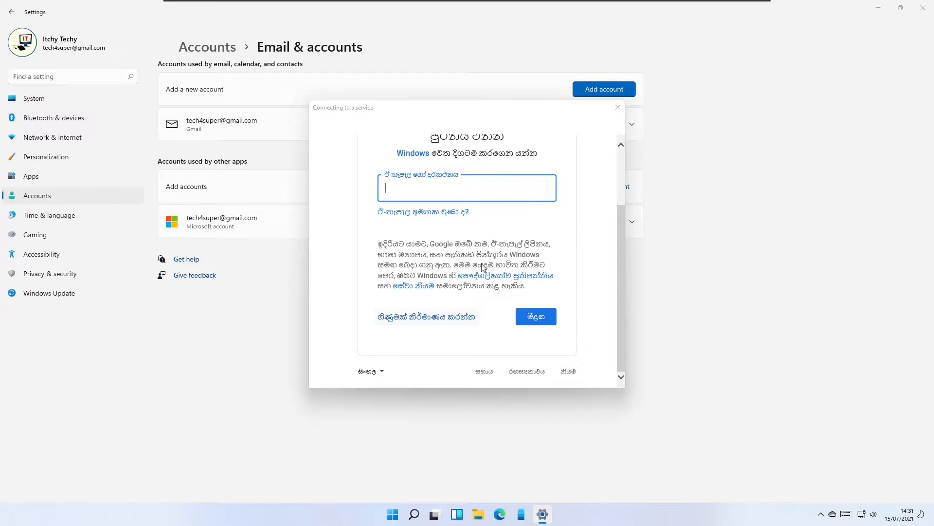
left_click(618, 107)
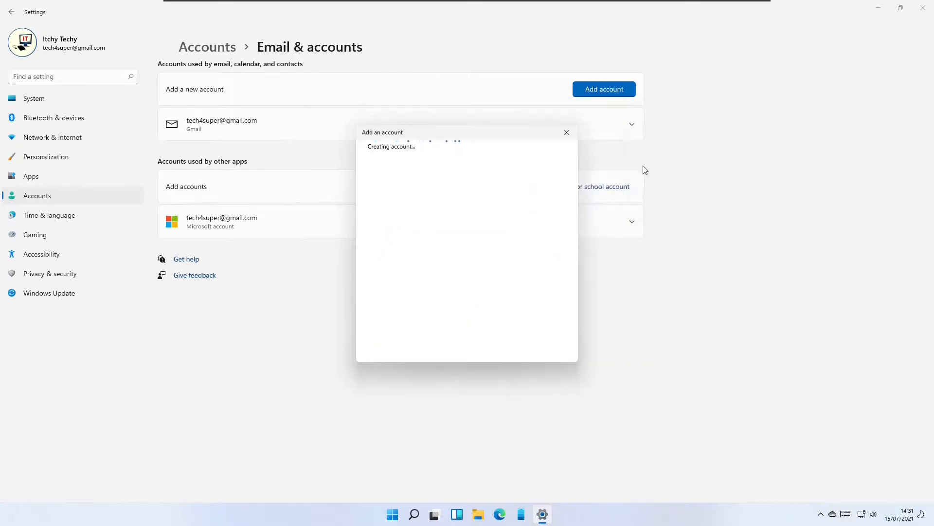
left_click(567, 133)
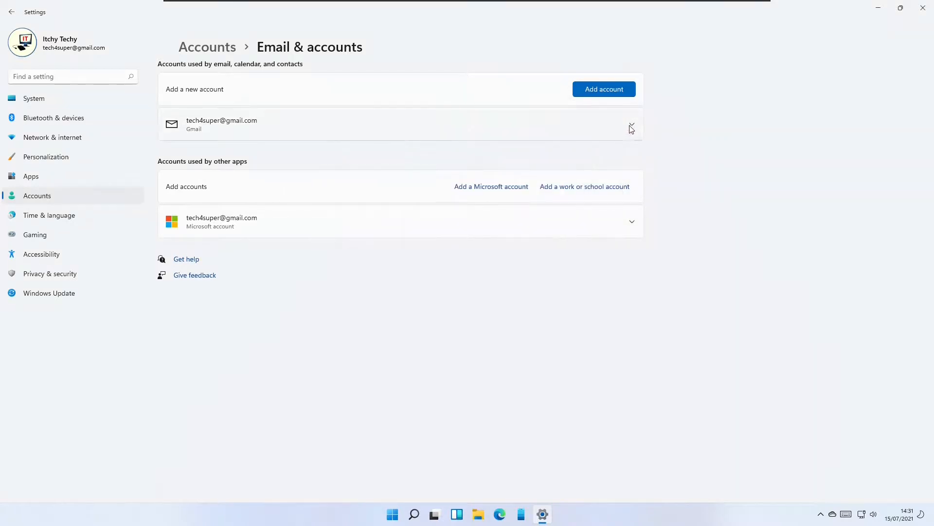
Expand the Gmail and Microsoft account details, then go back to Accounts and Sign-in options.
left_click(631, 126)
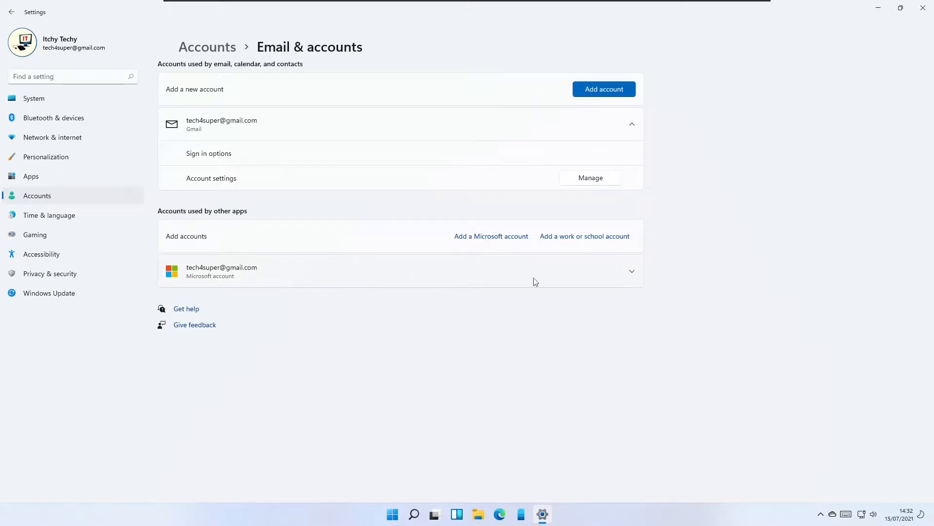
left_click(639, 277)
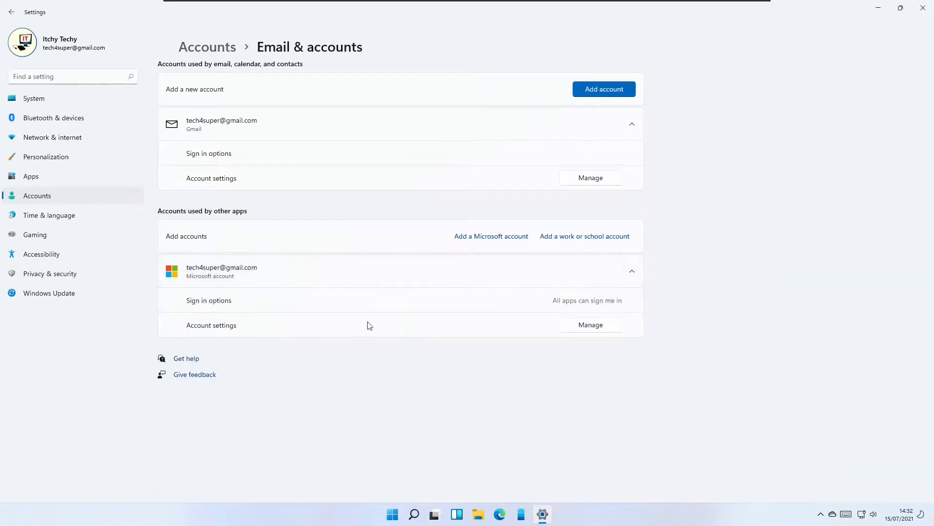
left_click(215, 51)
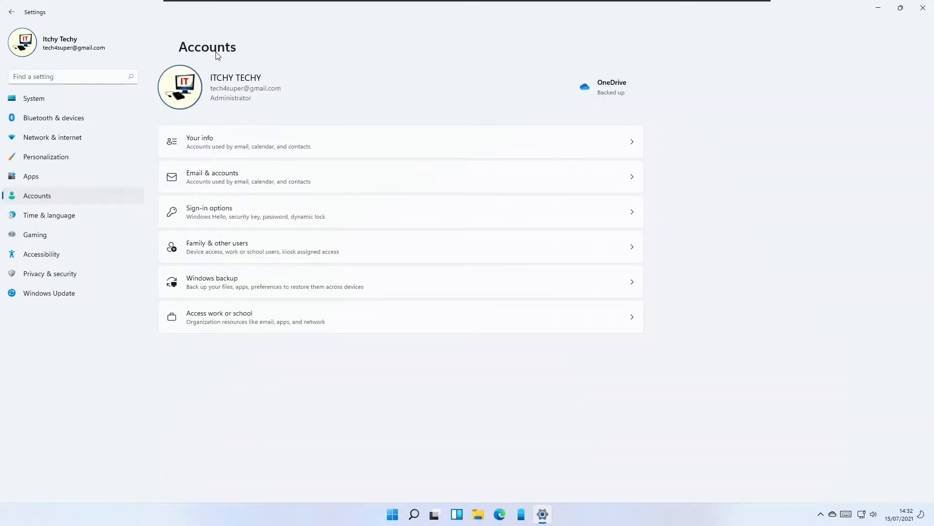
left_click(490, 211)
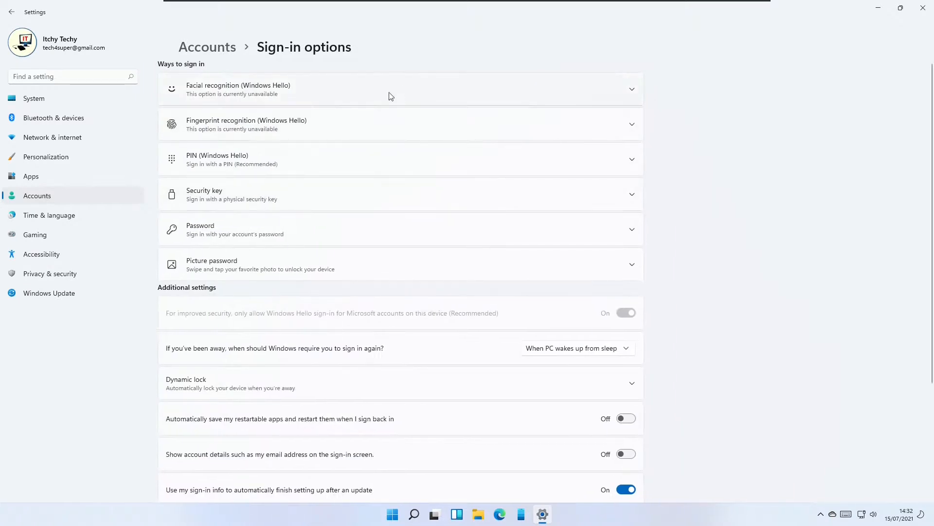
Check the unavailable facial and fingerprint recognition options, then start Windows Hello PIN setup.
left_click(460, 91)
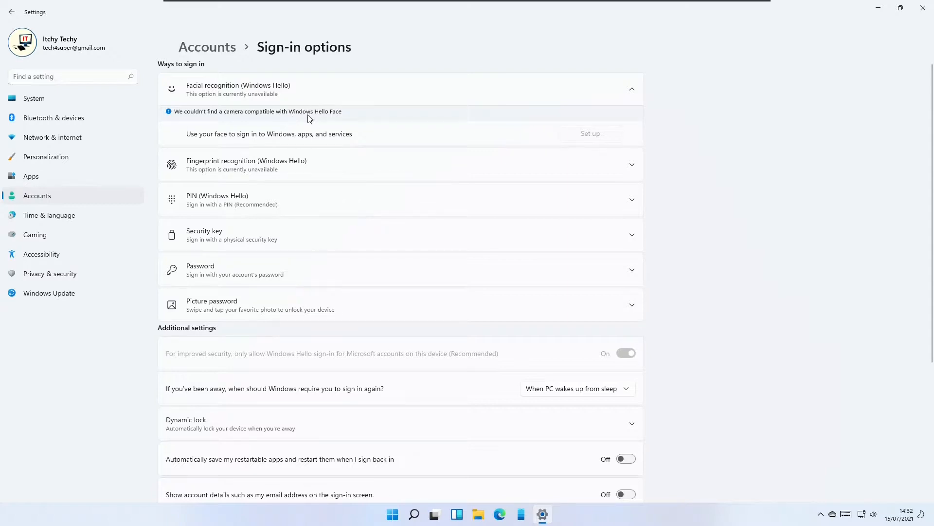
left_click(609, 98)
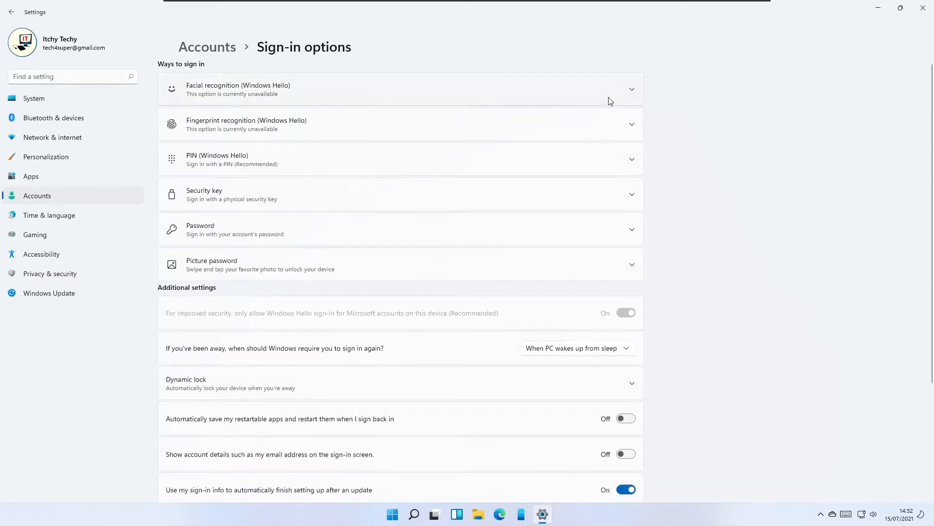
left_click(295, 133)
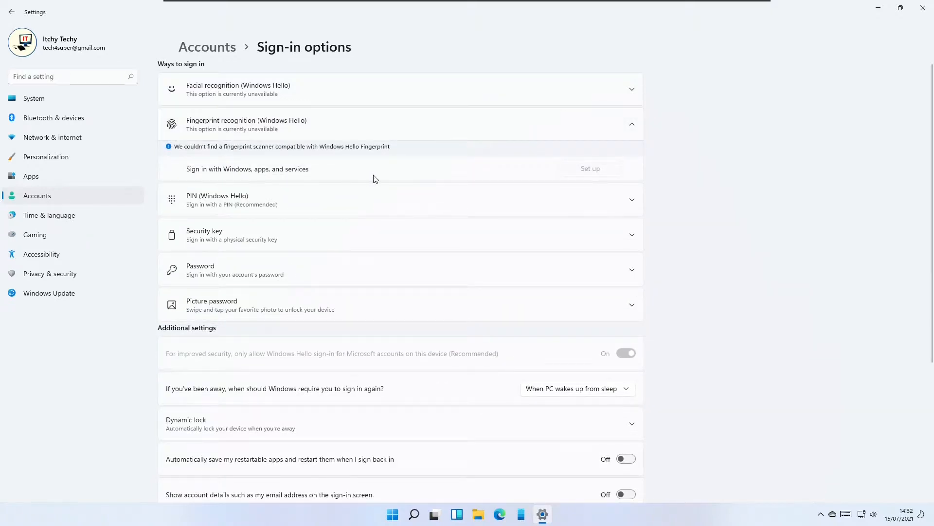
left_click(628, 129)
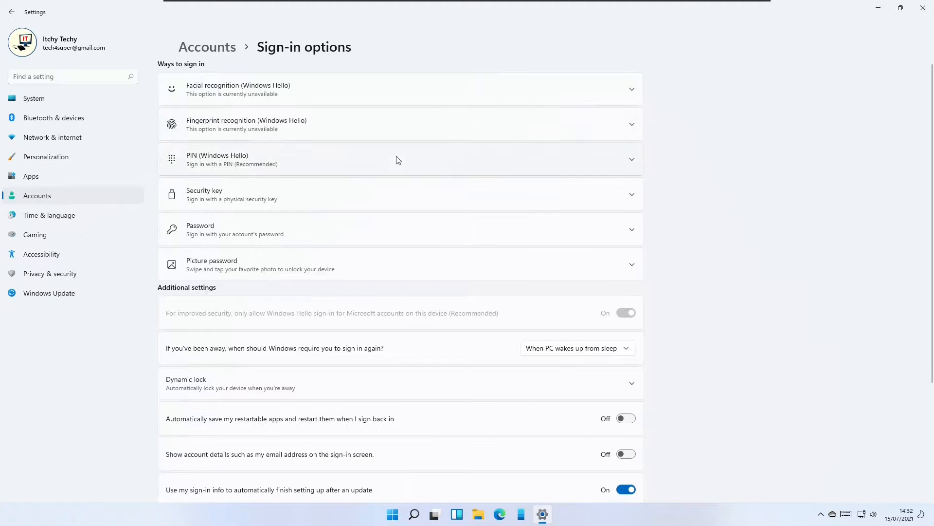
left_click(382, 162)
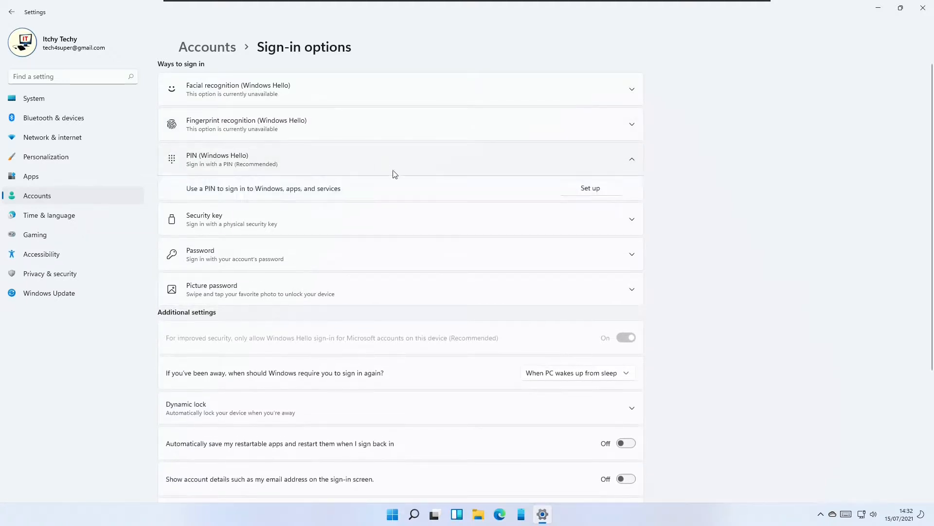
left_click(612, 189)
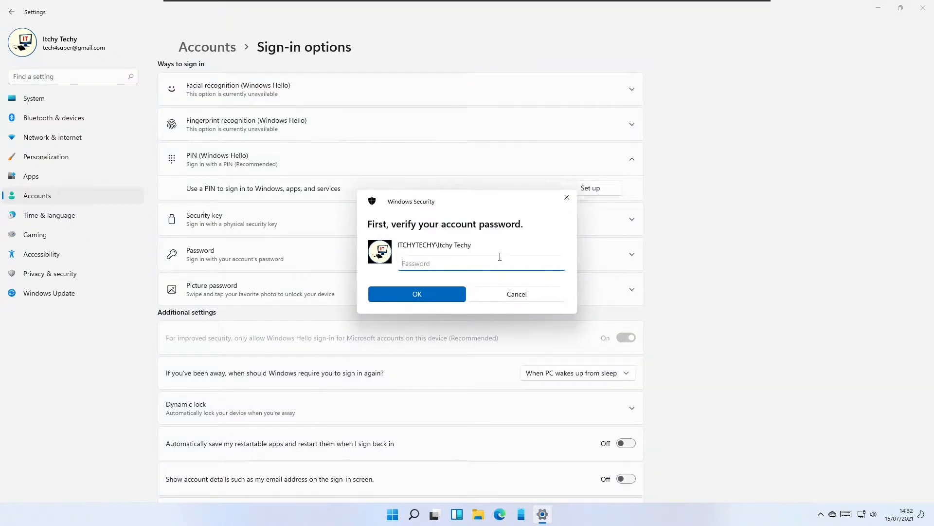
Verify the account password in Windows Security, retrying after one incorrect attempt.
type("••")
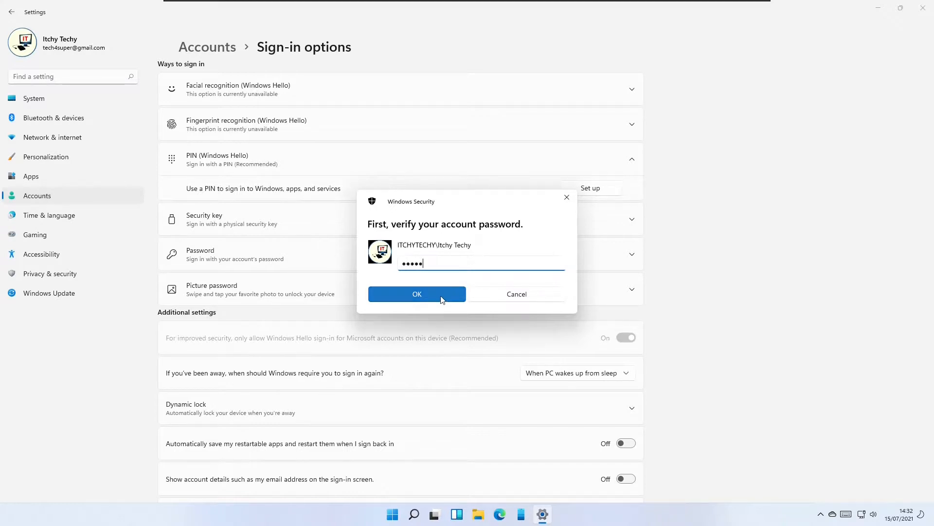
left_click(440, 296)
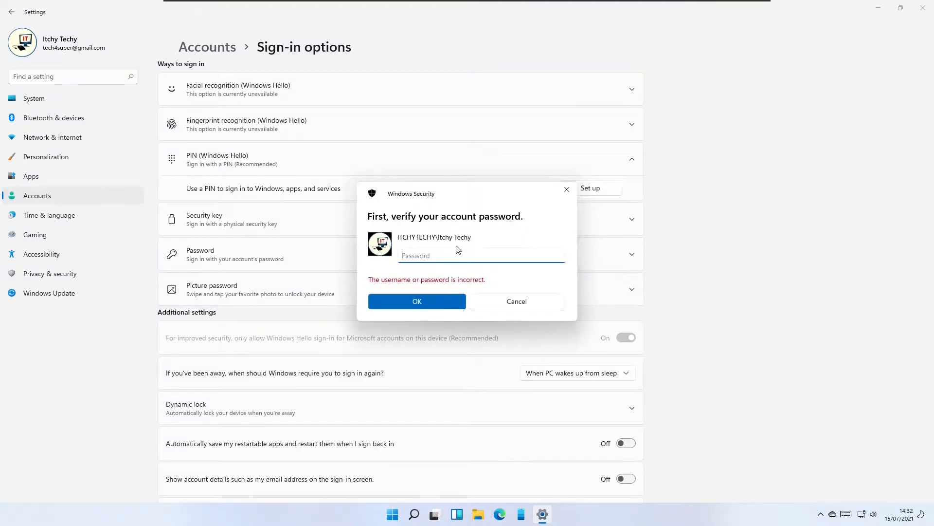
type("•")
left_click(444, 305)
type("••")
key("Return")
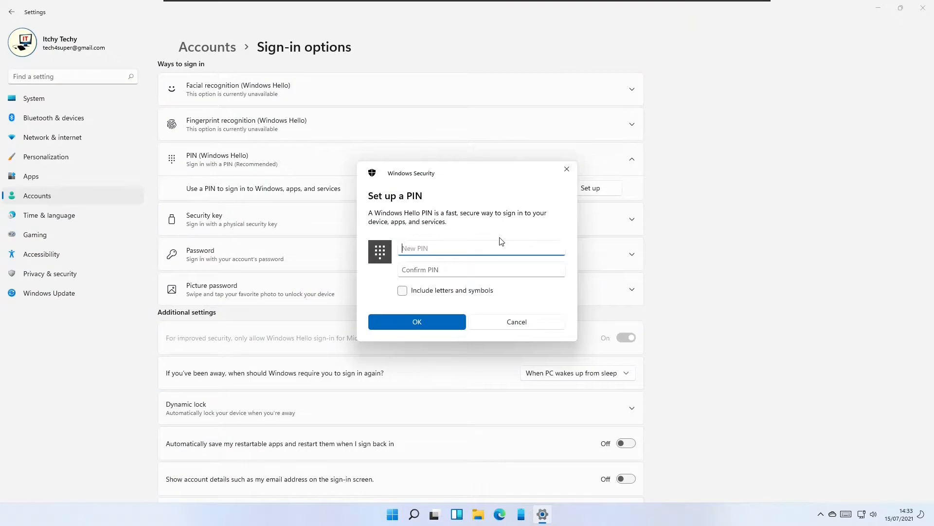
Enter and confirm a numbers-only PIN, briefly toggling letters and symbols, and try saving it.
type("••••")
left_click(546, 267)
type("••")
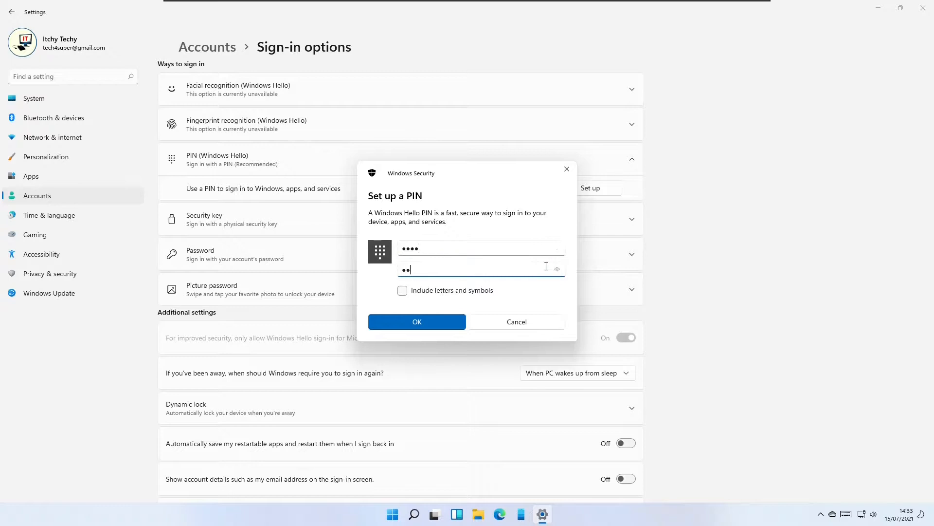
left_click(468, 293)
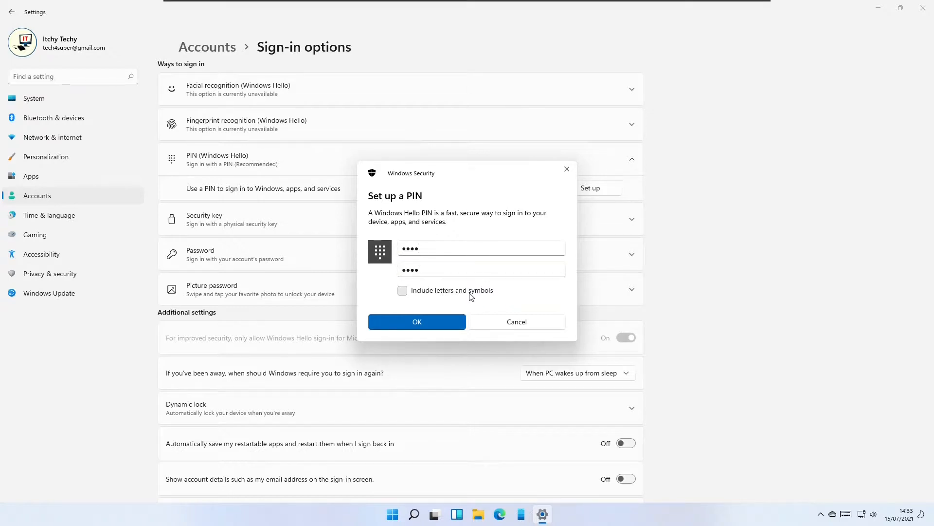
left_click(426, 293)
type("•••")
left_click(441, 270)
type("•")
left_click(453, 319)
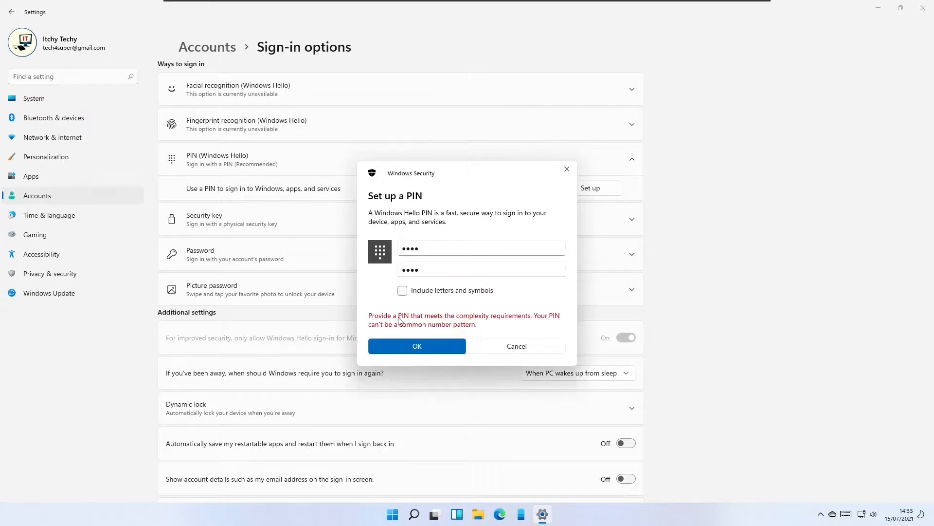
Retype the new PIN and its confirmation after the error, and save the PIN.
left_click(554, 248)
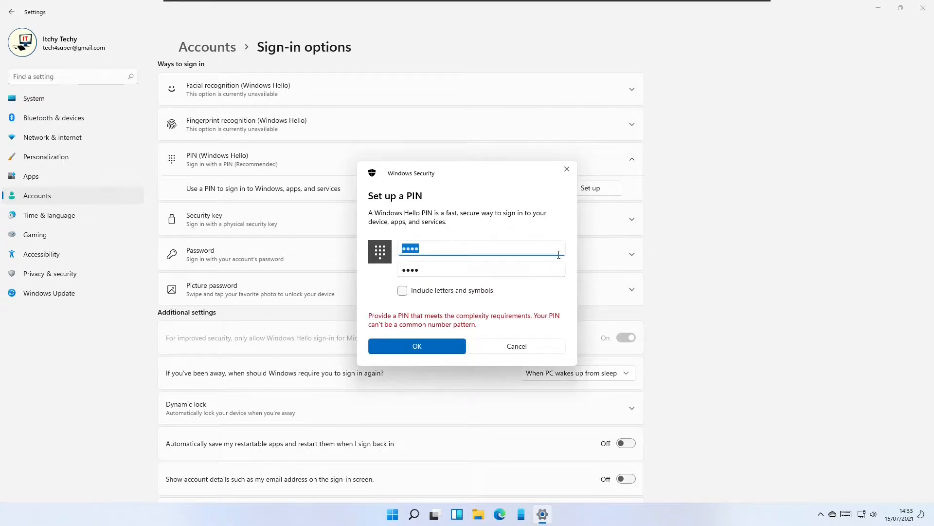
left_click(554, 274)
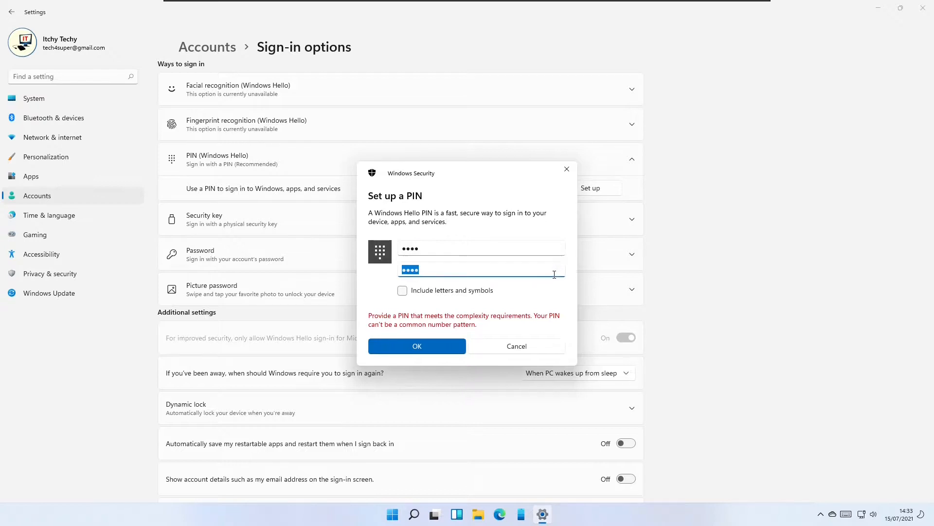
left_click(465, 249)
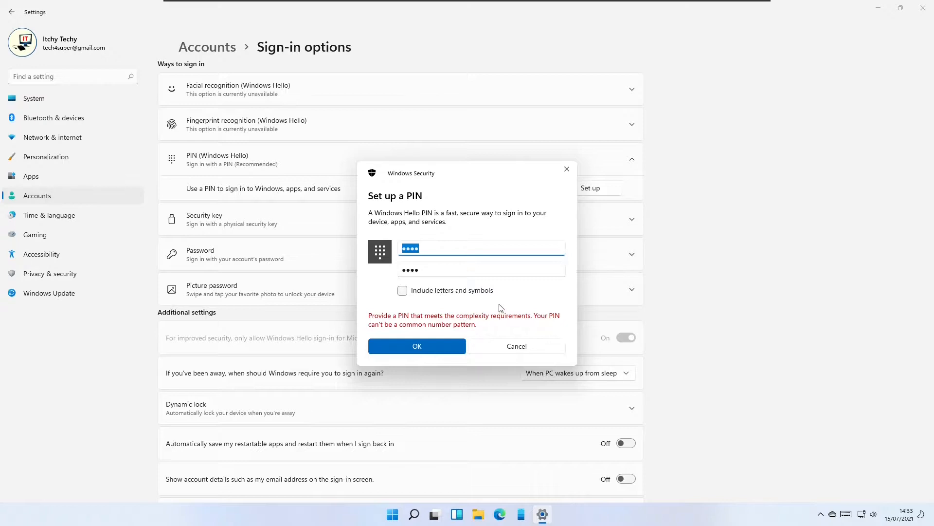
type("••")
left_click(477, 268)
type("•••")
left_click(447, 349)
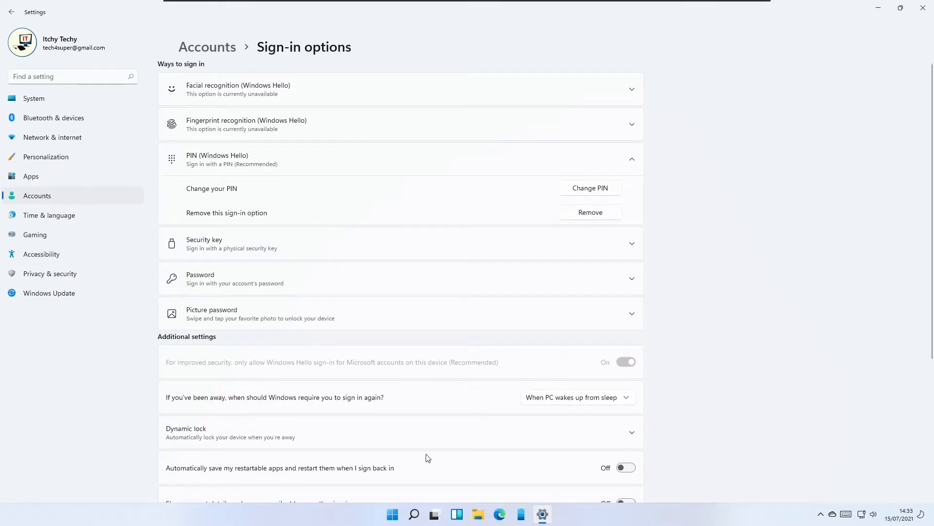
Lock the PC from the Start menu and sign back in with the new PIN.
left_click(393, 516)
left_click(389, 484)
left_click(350, 444)
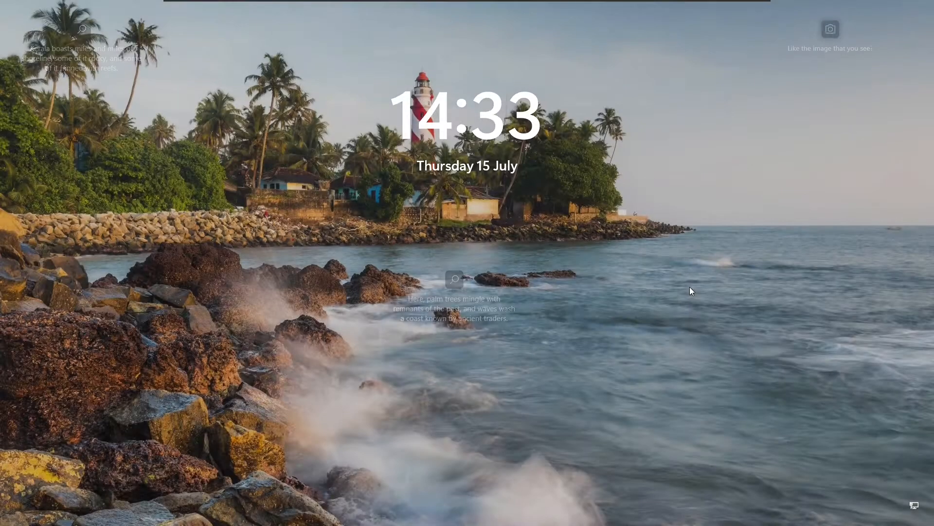
left_click(692, 291)
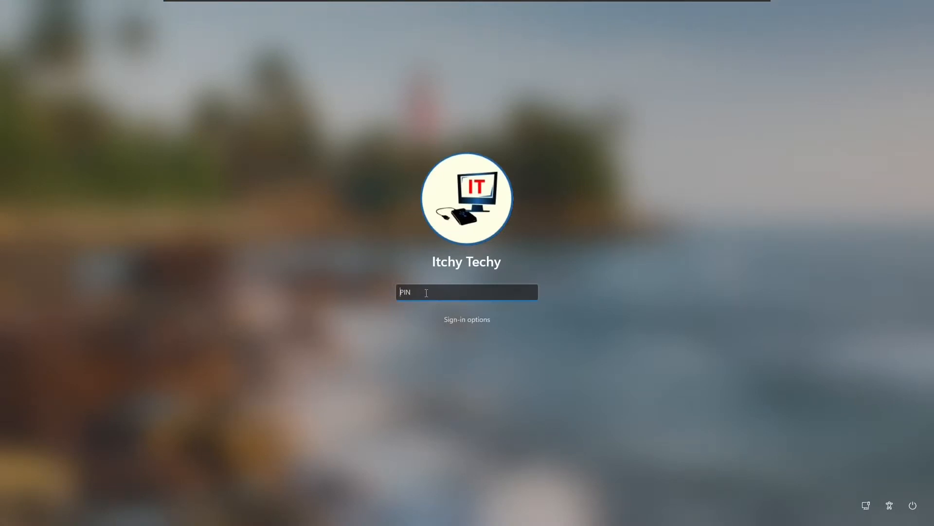
type("••••")
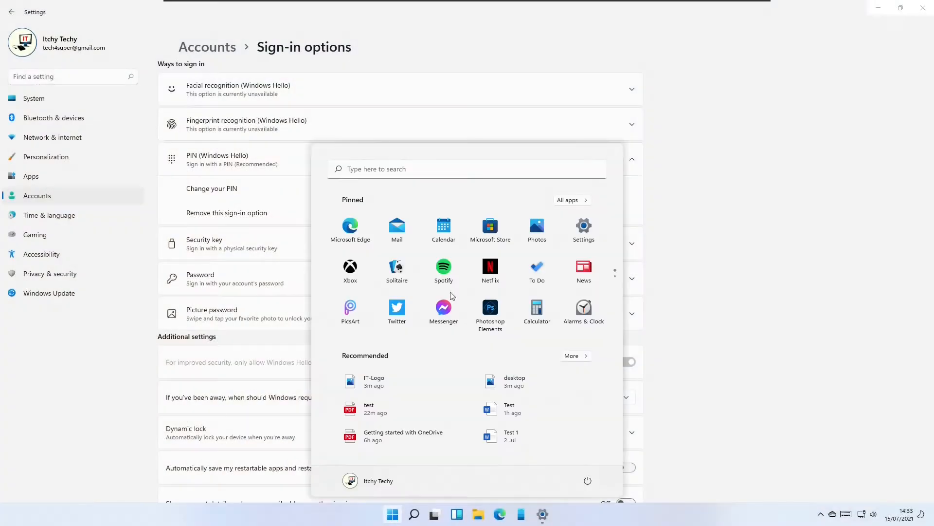
left_click(716, 306)
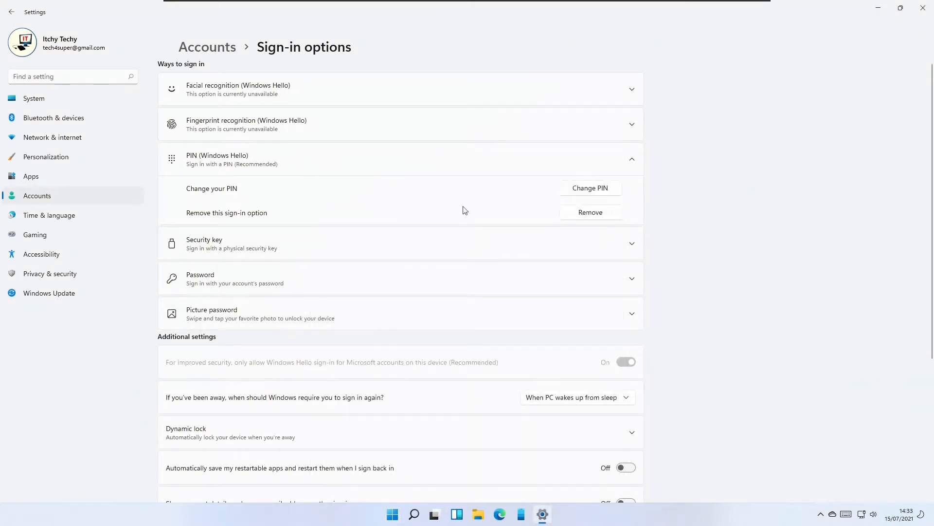
Remove the Windows Hello PIN after verifying the account password, then expand Security key.
left_click(616, 214)
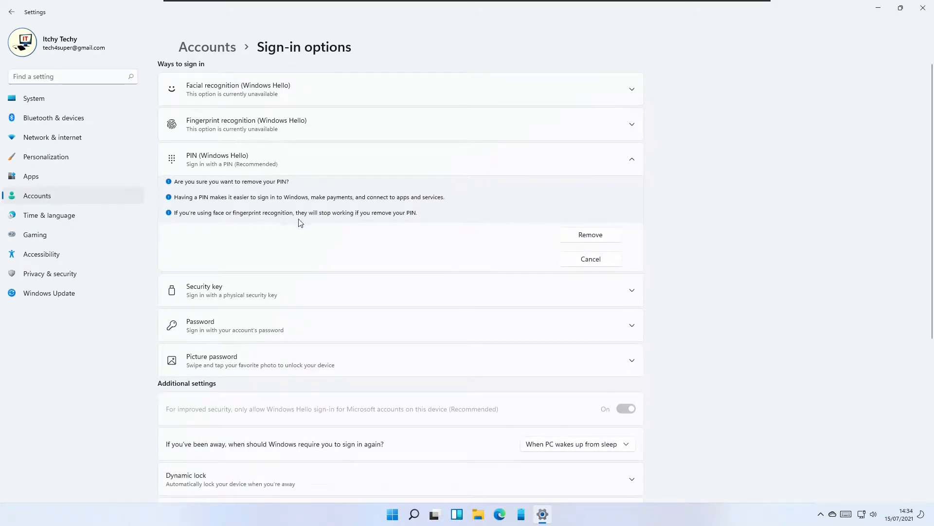
left_click(610, 238)
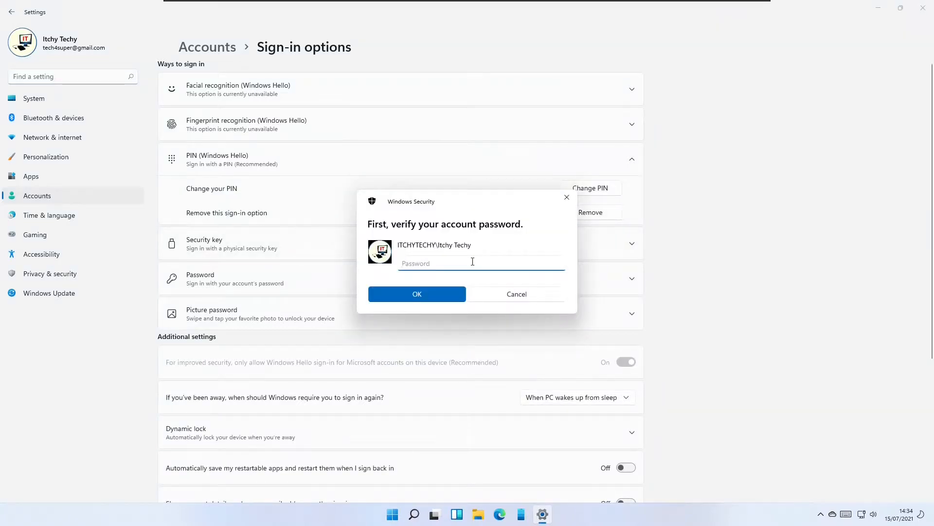
type("••")
left_click(452, 291)
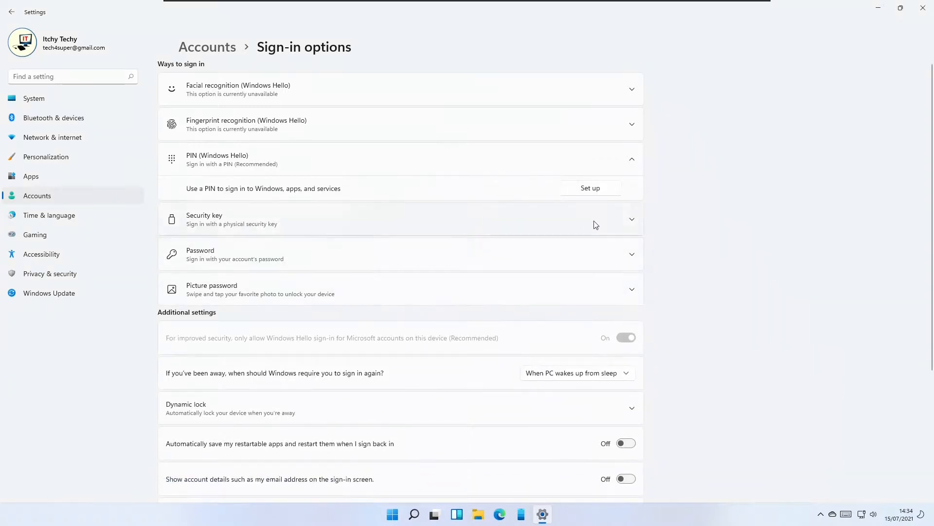
left_click(595, 219)
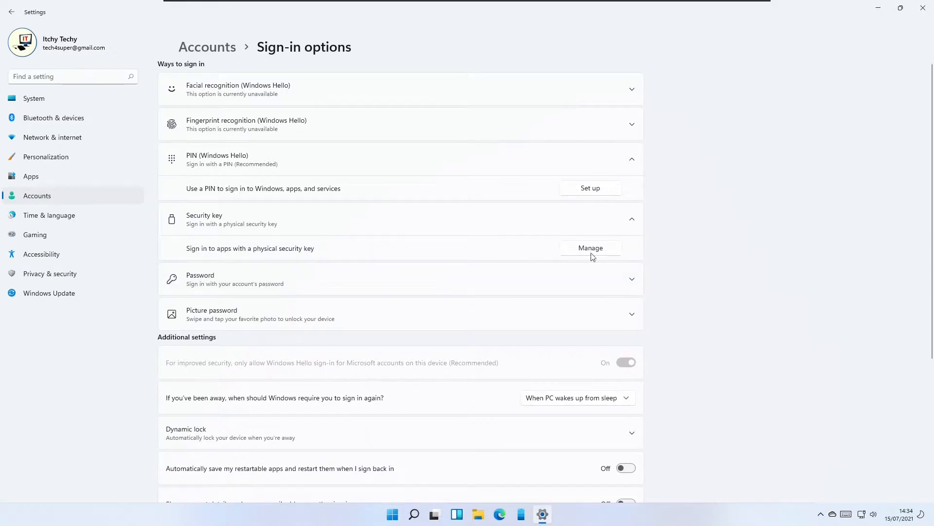
Start security key setup, dismiss the AutoPlay notification, and close the setup dialog.
left_click(613, 250)
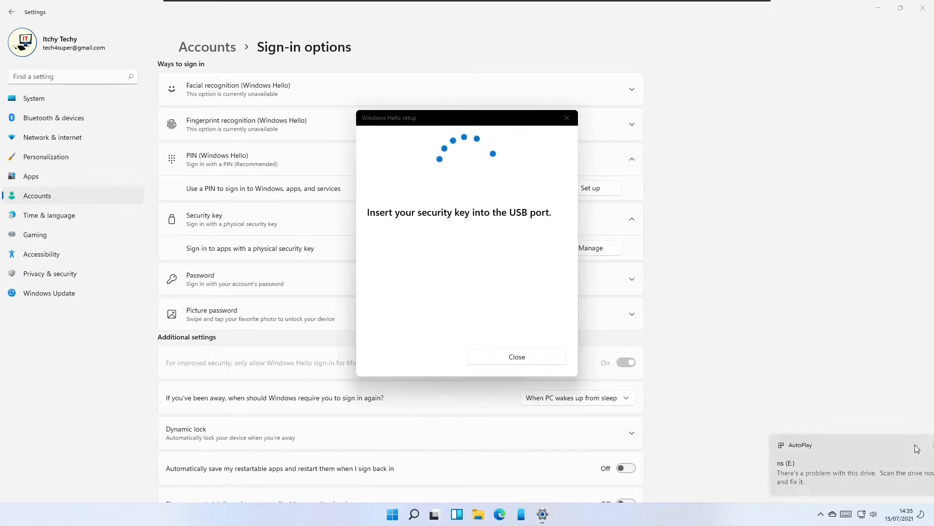
left_click(916, 445)
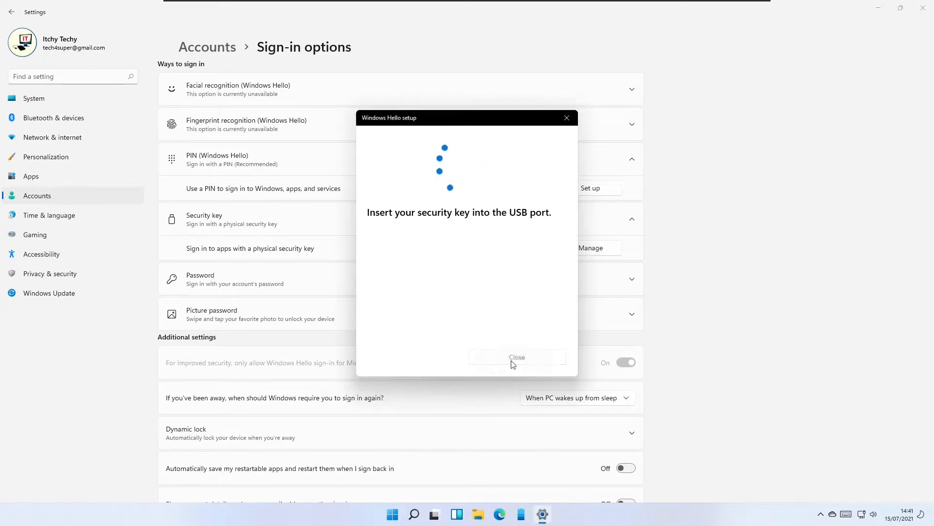
left_click(517, 357)
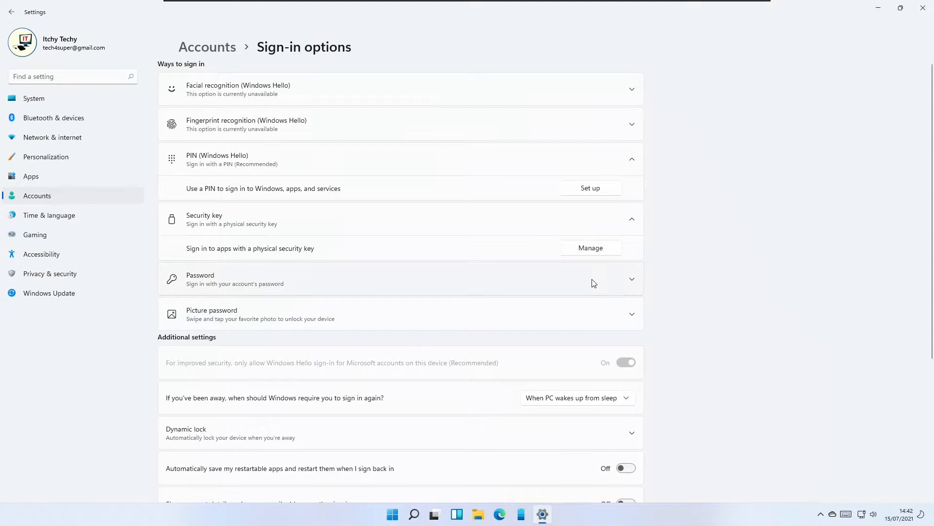
Try changing the password with hint 'i', then cancel after the hint is rejected.
left_click(594, 282)
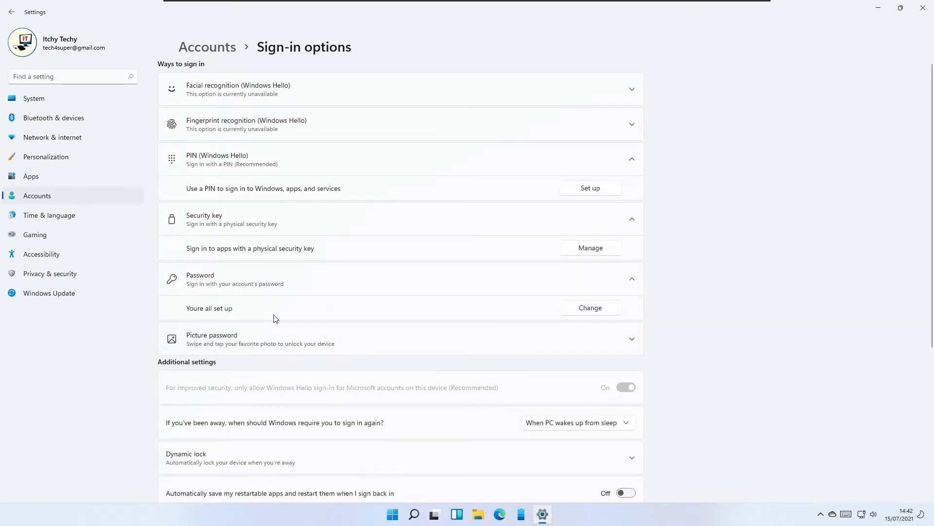
left_click(620, 312)
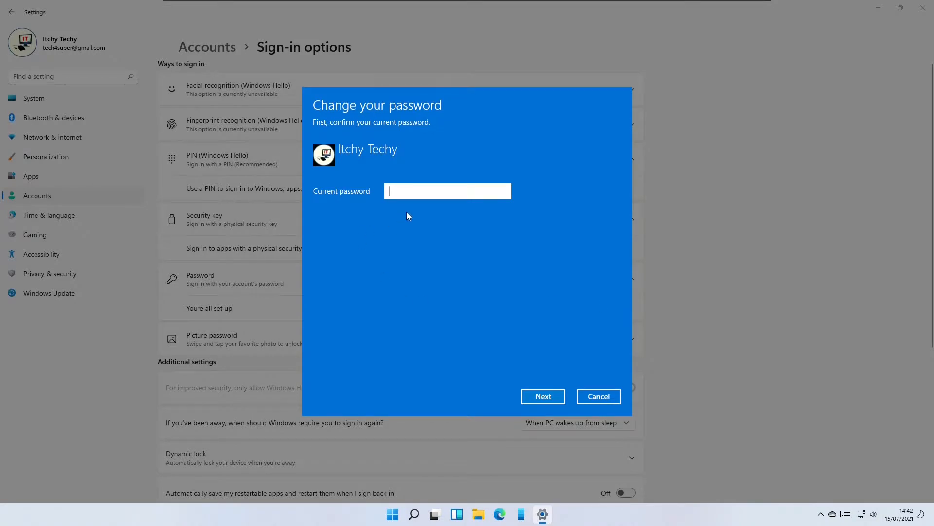
type("••")
key("Return")
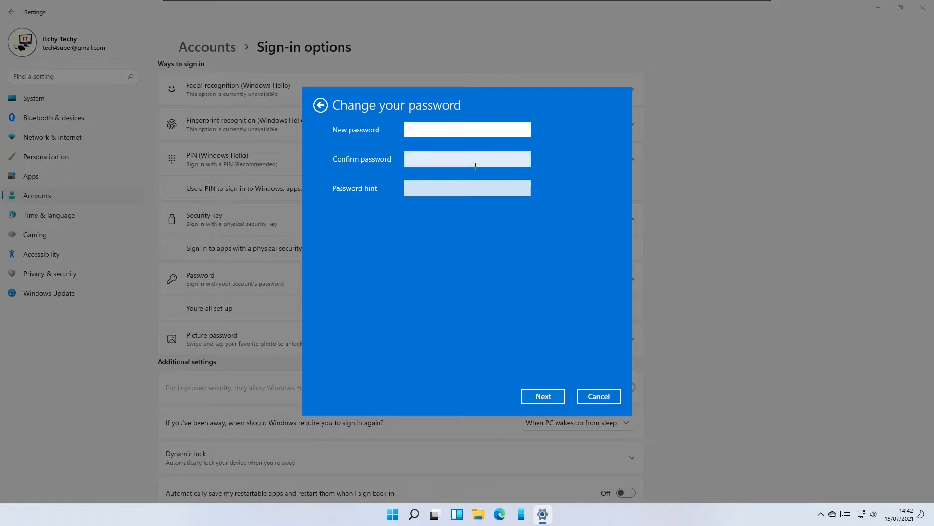
key("Tab")
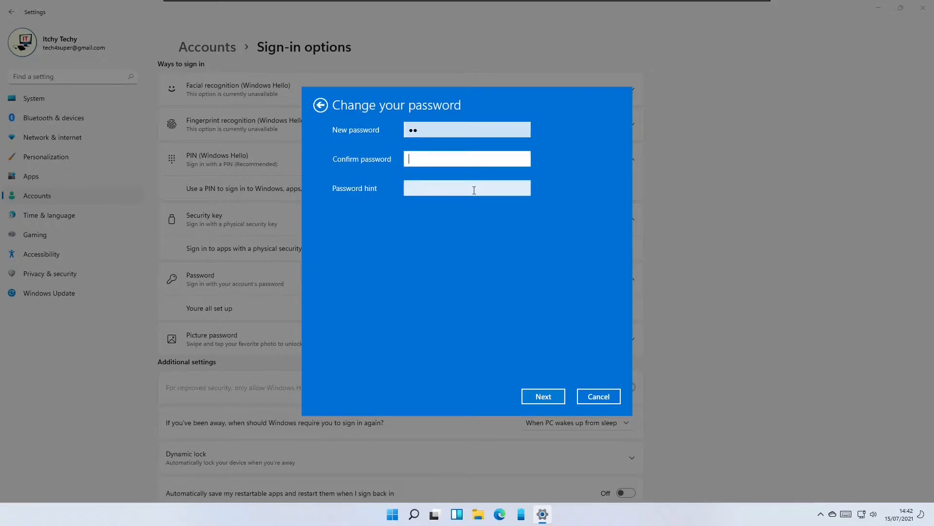
key("Tab")
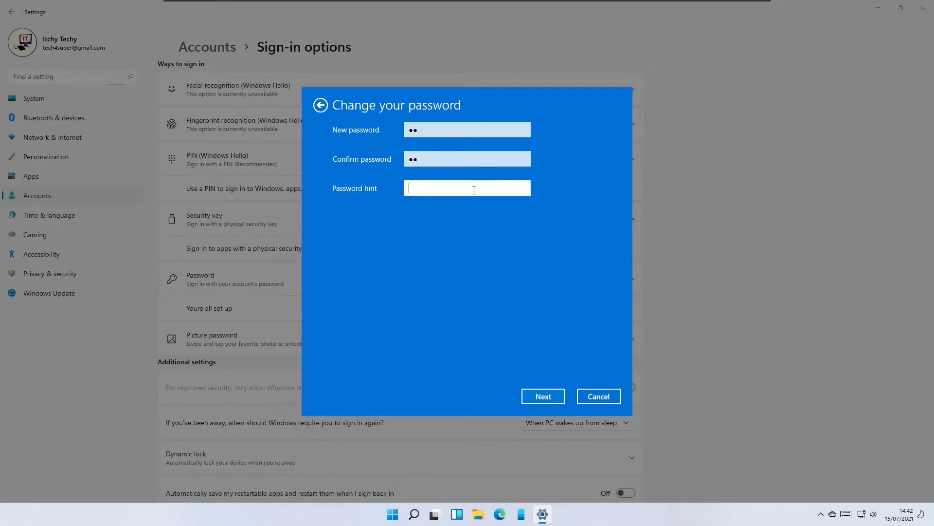
type("it")
left_click(556, 396)
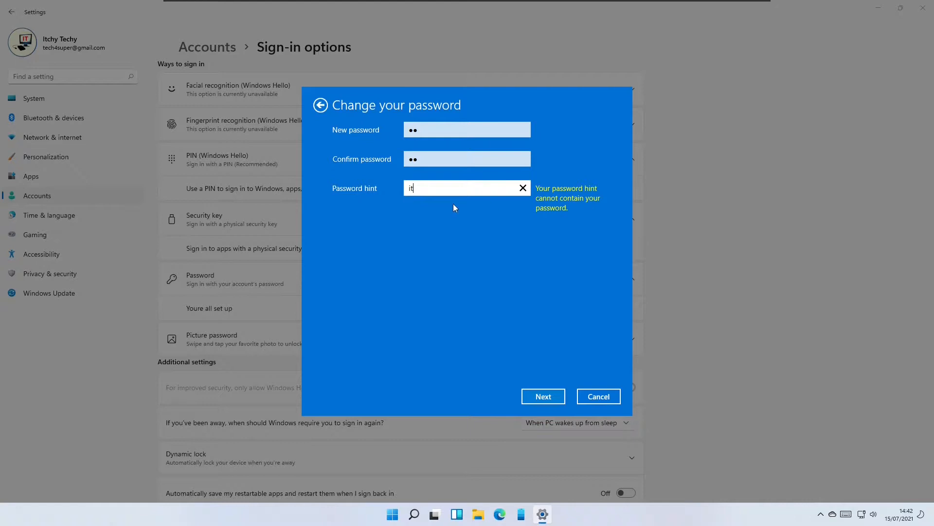
left_click(522, 187)
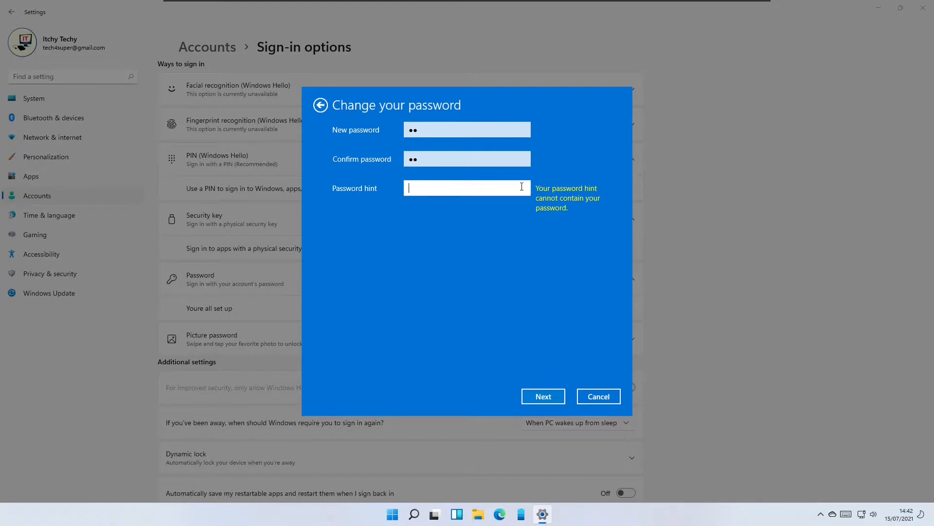
left_click(610, 398)
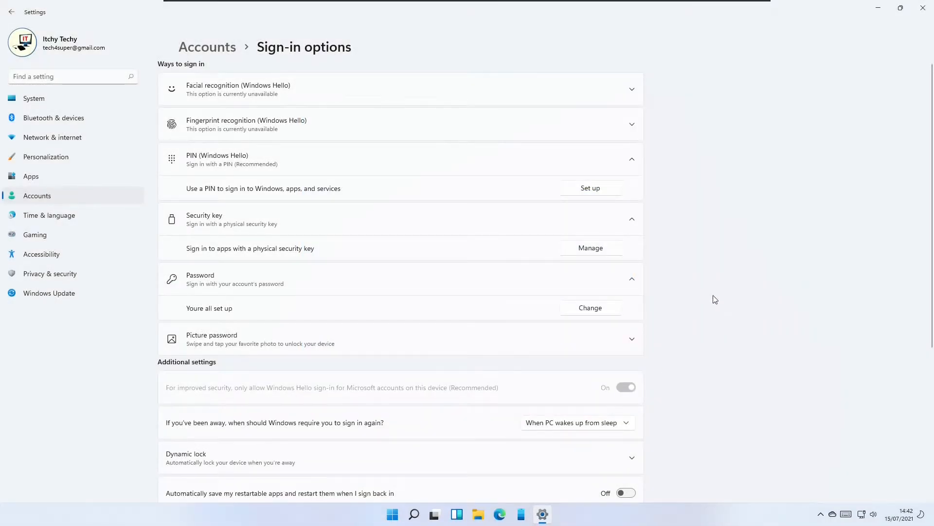
Change the password again with a new password and hint 'hi', and finish.
left_click(594, 308)
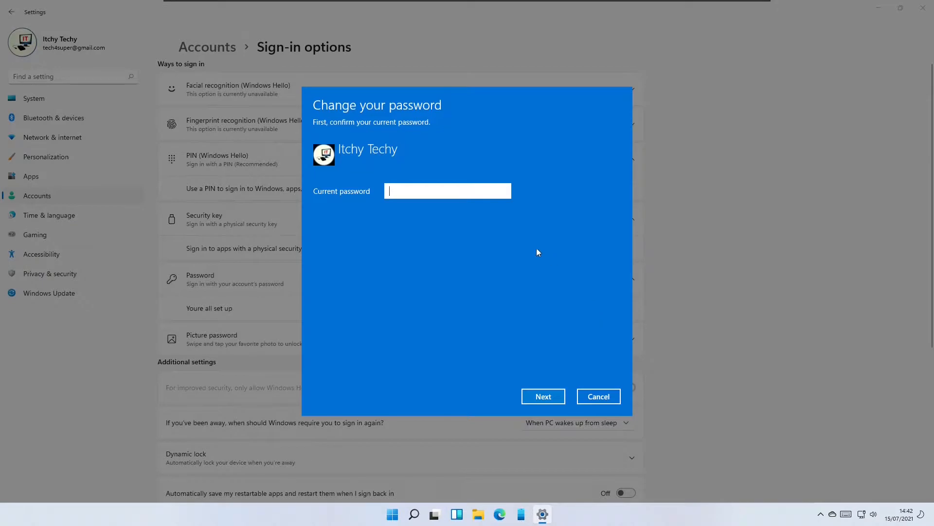
type("••")
key("Return")
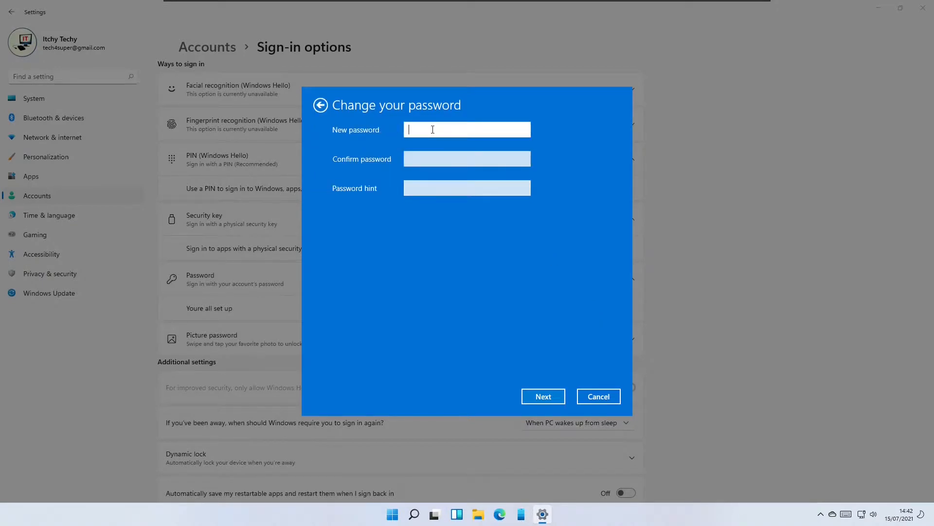
type("••")
left_click(446, 161)
type("•••")
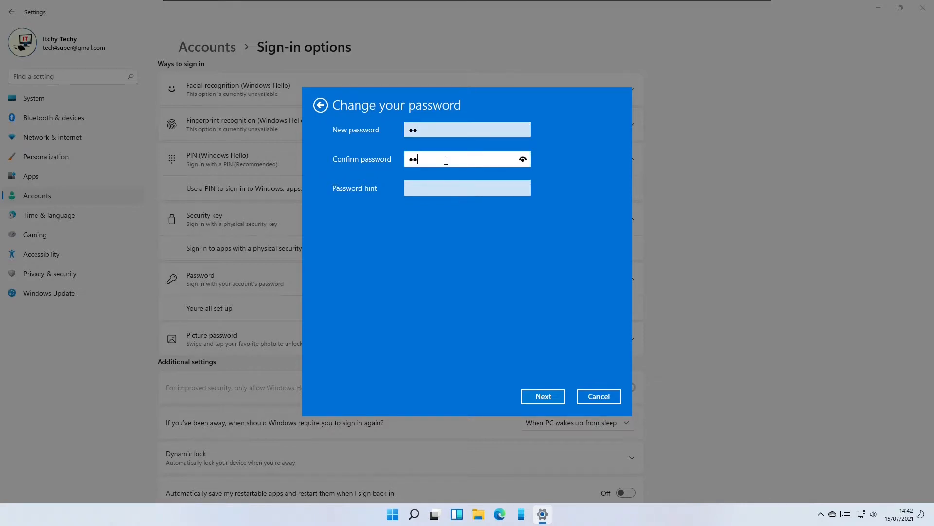
key("BackSpace")
key("BackSpace")
key("BackSpace")
type("••")
left_click(449, 189)
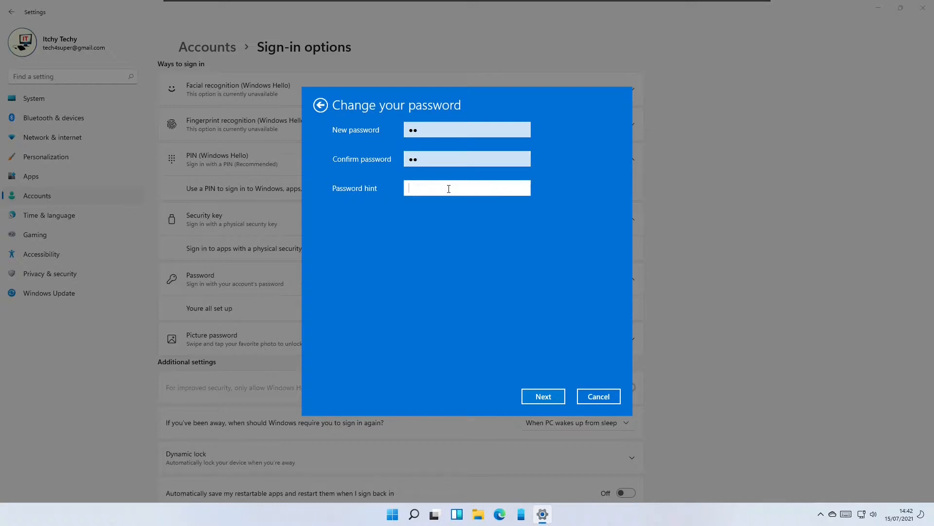
type("hi")
left_click(545, 400)
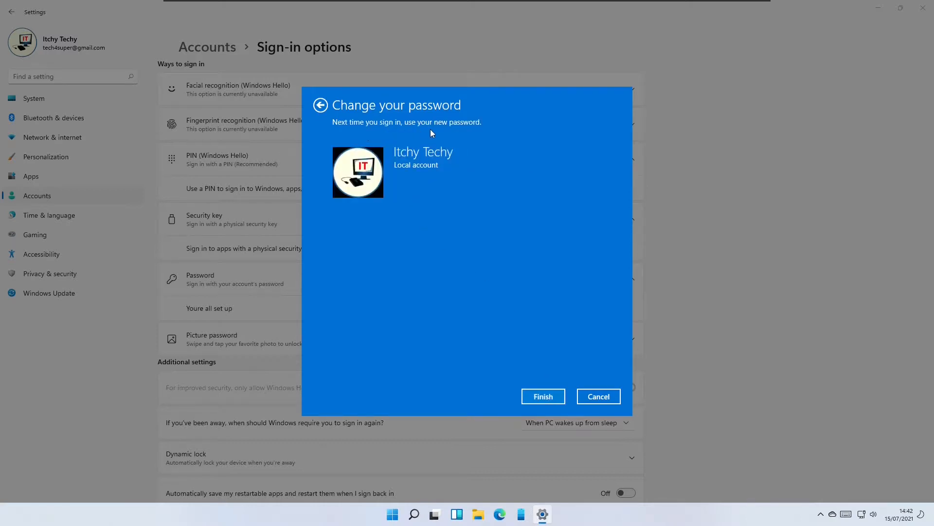
left_click(558, 400)
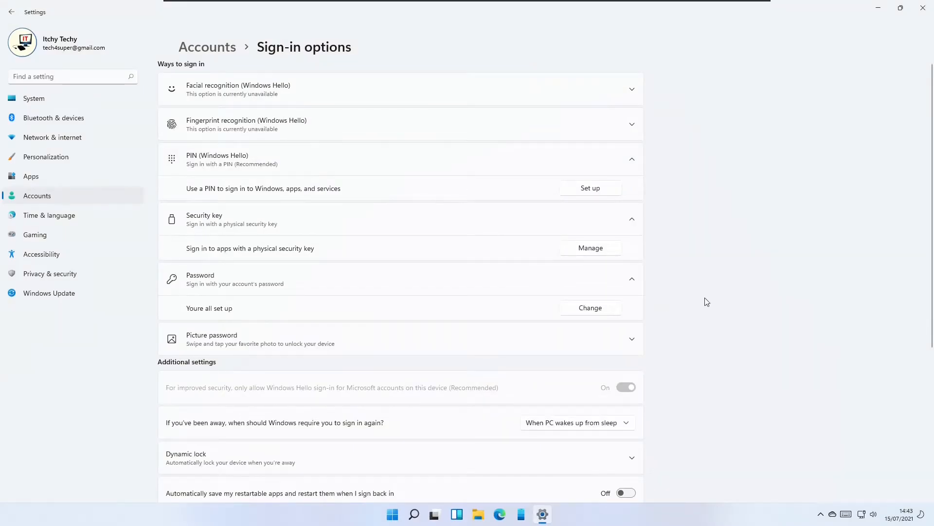
scroll(703, 302, "down", 5)
Collapse the Security key, PIN and Password sections and expand Picture password.
scroll(665, 281, "up", 3)
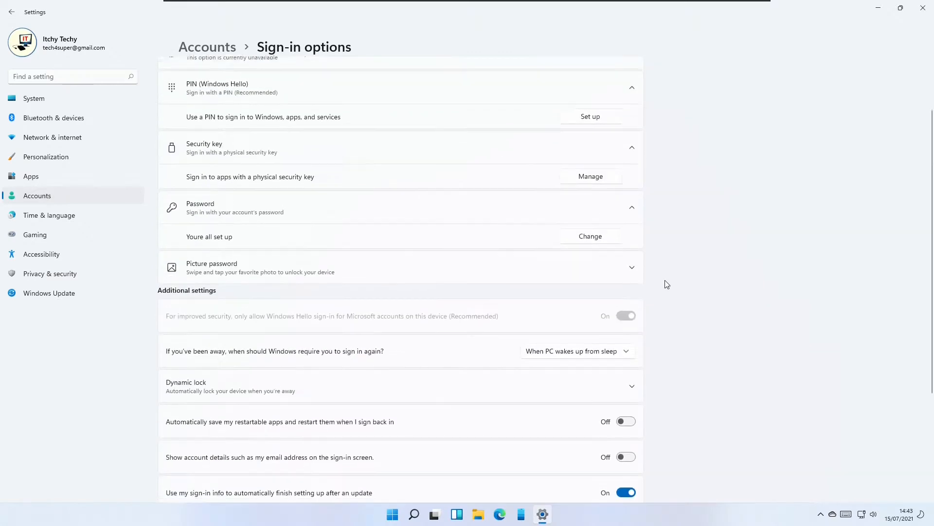
left_click(636, 154)
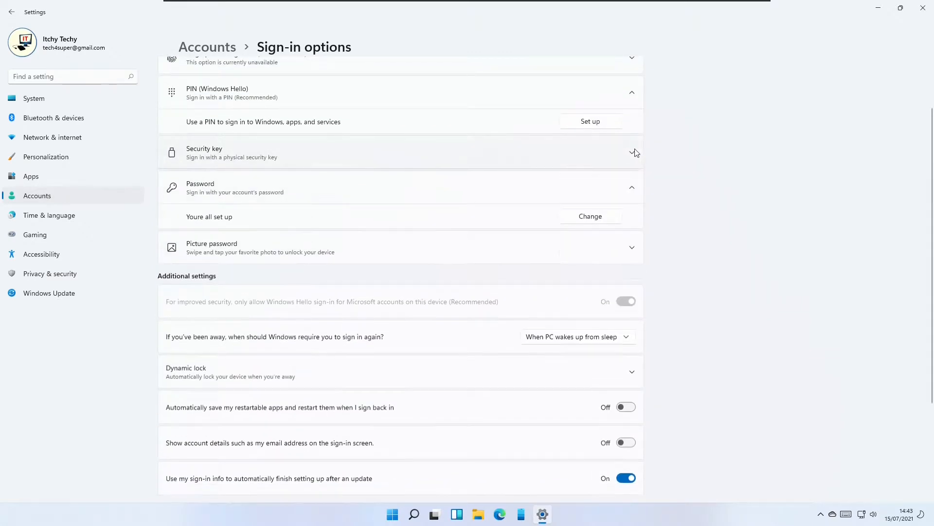
left_click(637, 97)
left_click(636, 162)
scroll(717, 226, "up", 2)
left_click(632, 264)
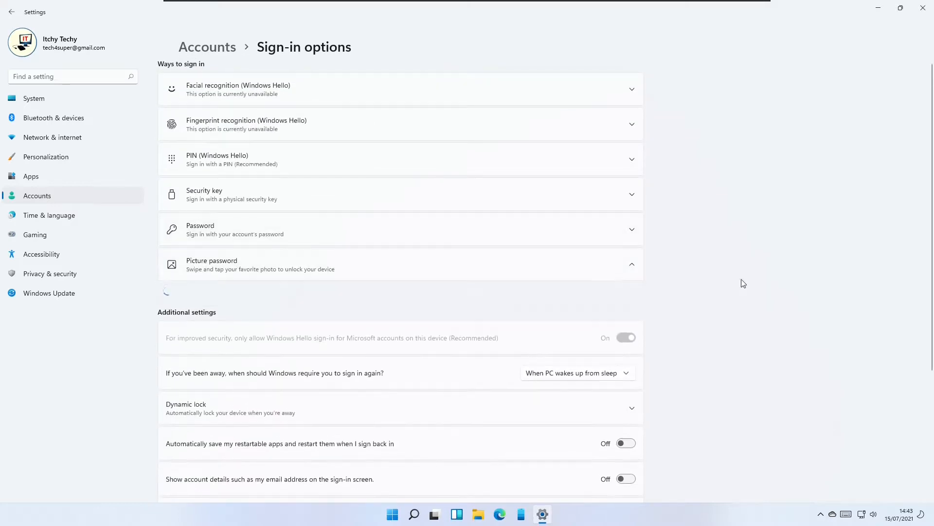
scroll(738, 285, "down", 2)
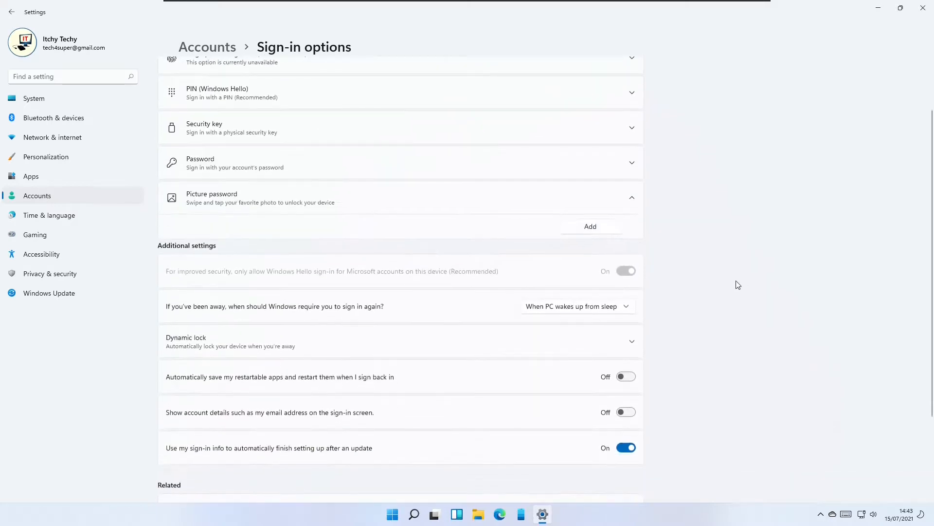
Start adding a picture password, verify the account password, and browse for a picture.
left_click(614, 229)
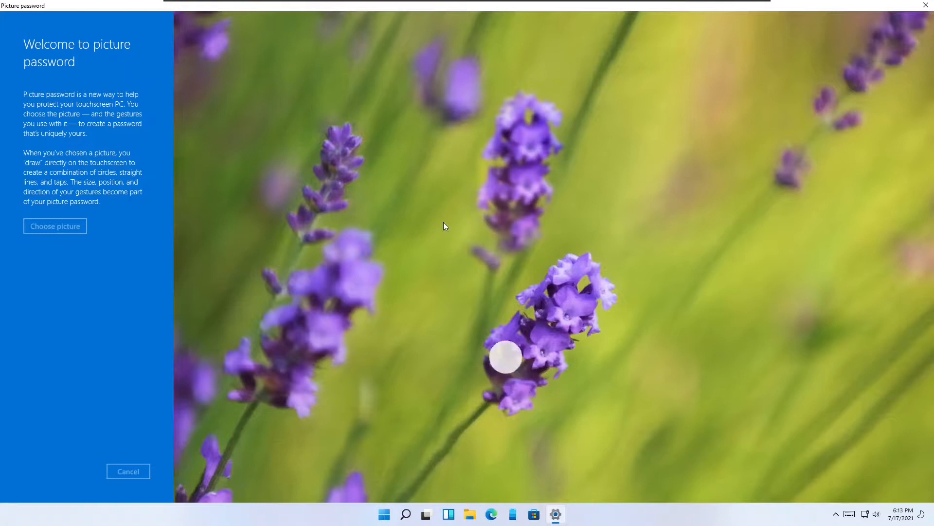
left_click(54, 226)
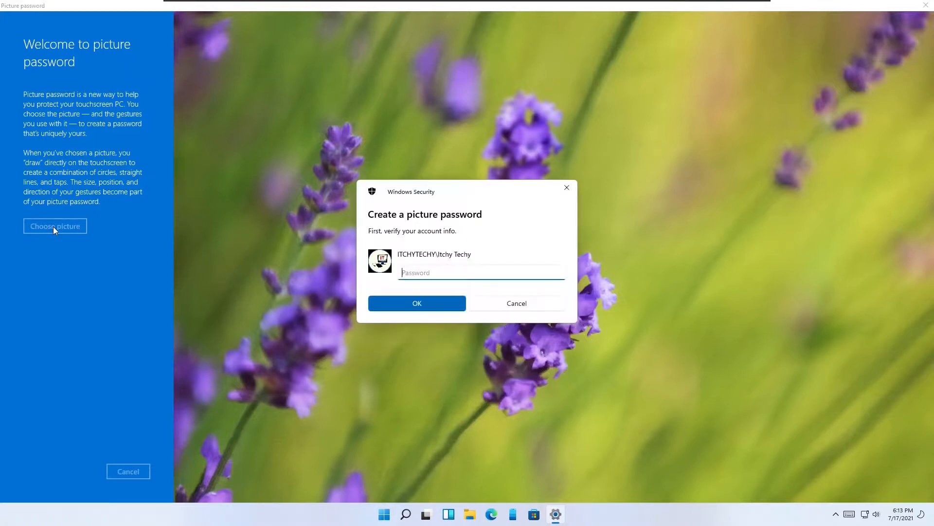
type("•••")
key("Return")
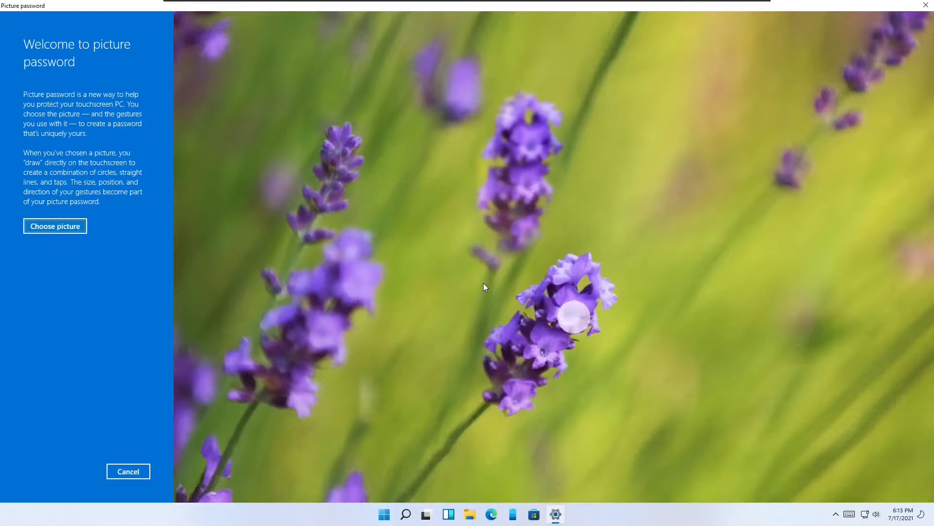
left_click(79, 226)
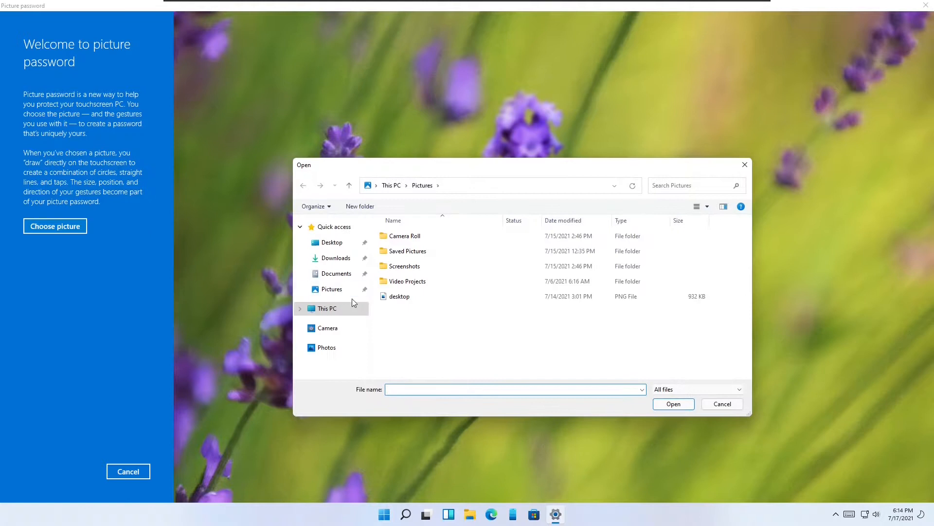
Choose a picture from Pictures, shift it slightly left, and use it for the picture password.
double_click(393, 298)
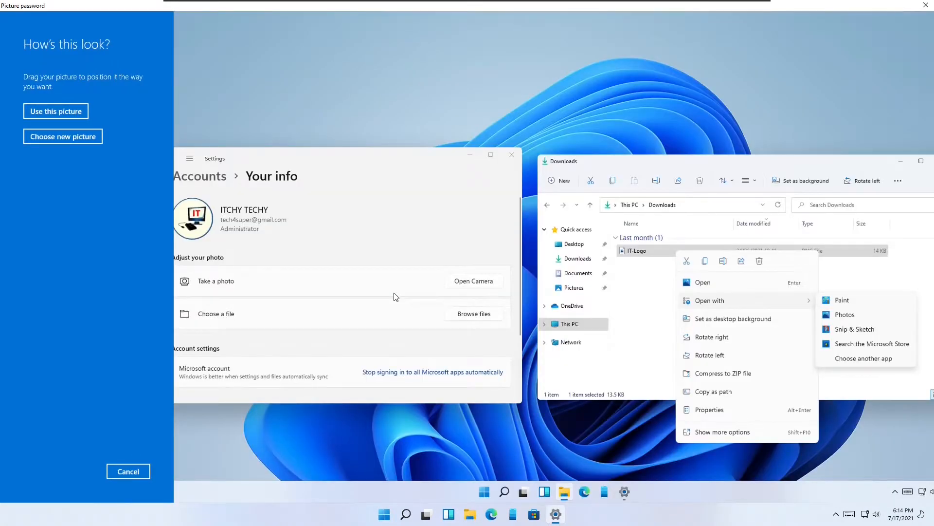
left_click_drag(517, 210, 579, 204)
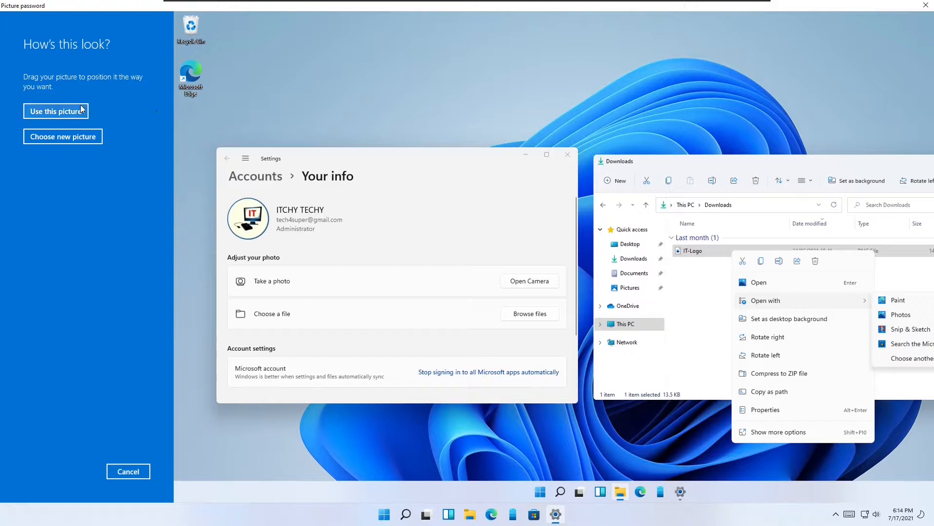
left_click(74, 112)
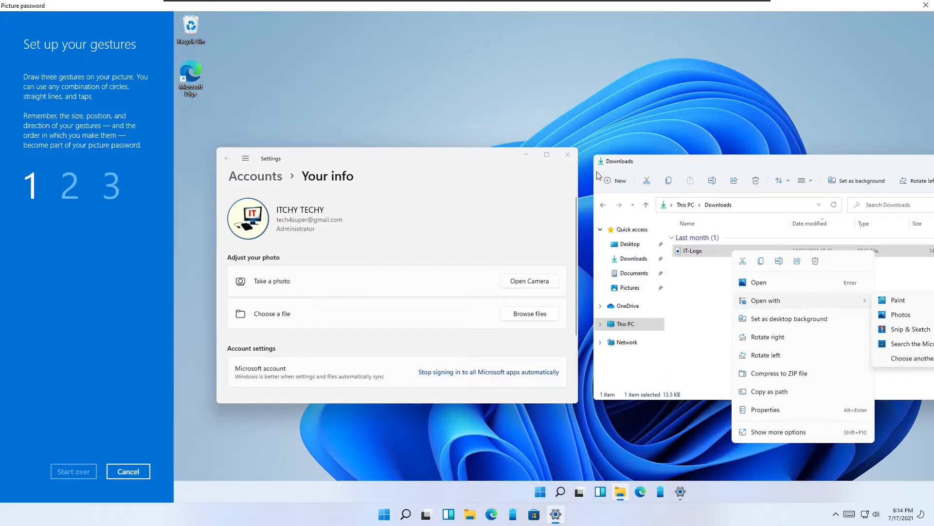
Draw the three gestures: a tap, a straight line, and a circle around the IT-Logo file.
left_click(566, 197)
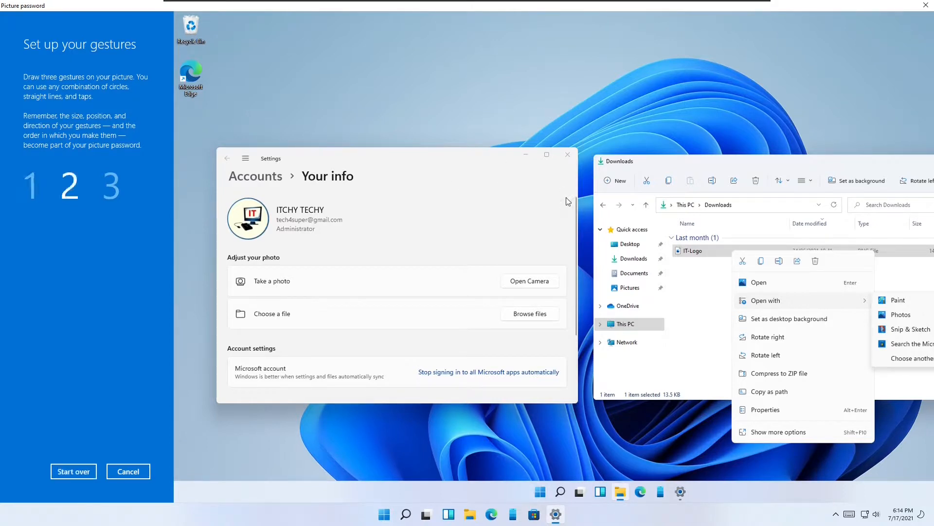
left_click_drag(590, 362, 535, 427)
mouse_move(751, 232)
left_mouse_down()
mouse_move(785, 272)
mouse_move(757, 304)
mouse_move(725, 278)
mouse_move(757, 241)
left_mouse_up()
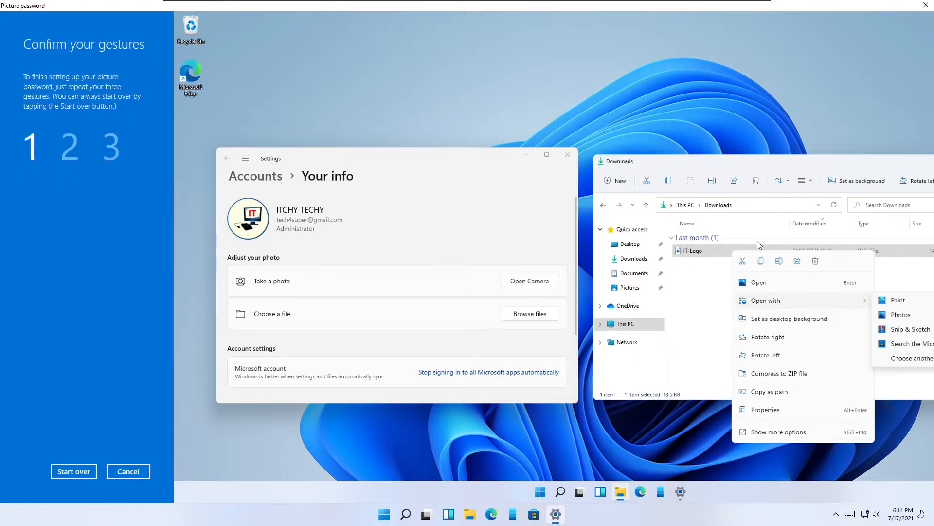
Repeat the three gestures to confirm, retrying after a mismatch, and finish the picture password.
mouse_move(526, 154)
left_mouse_down()
mouse_move(598, 171)
mouse_move(551, 178)
left_mouse_up()
left_click_drag(576, 347, 519, 401)
mouse_move(733, 290)
left_mouse_down()
mouse_move(761, 248)
mouse_move(762, 290)
left_mouse_up()
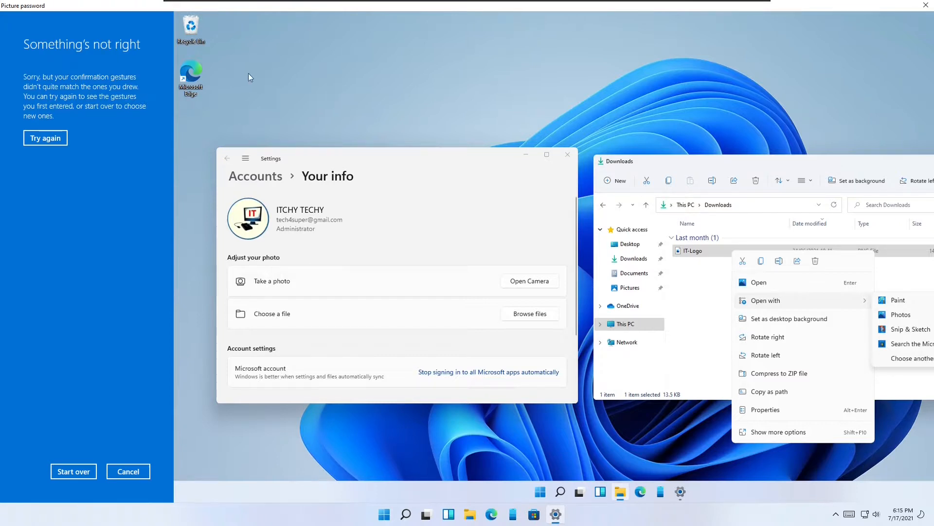
left_click(63, 138)
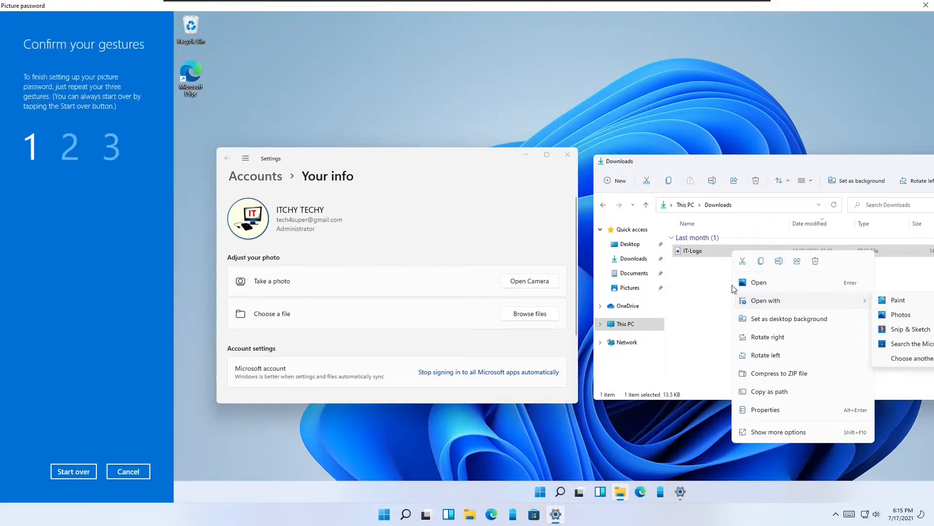
mouse_move(567, 123)
left_mouse_down()
mouse_move(573, 186)
mouse_move(528, 163)
left_mouse_up()
left_click(598, 360)
mouse_move(724, 287)
left_mouse_down()
mouse_move(766, 271)
mouse_move(755, 314)
left_mouse_up()
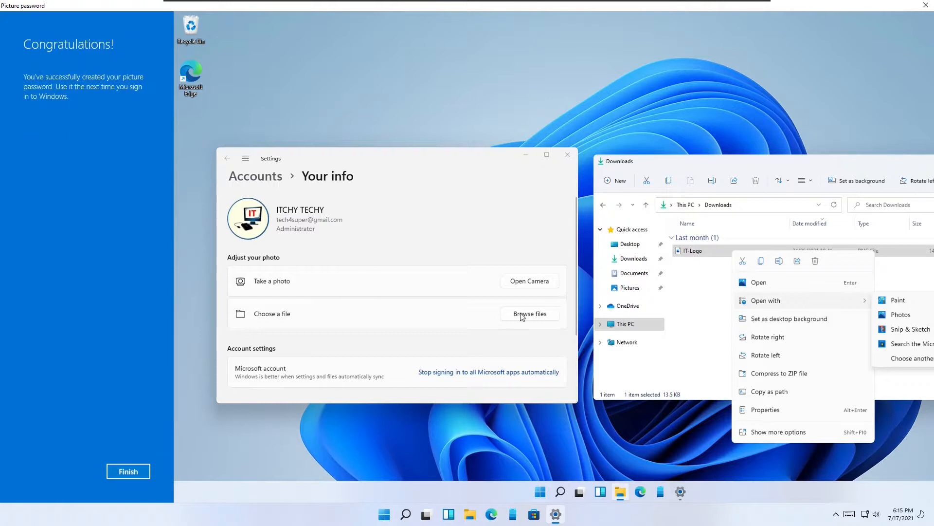
left_click(142, 470)
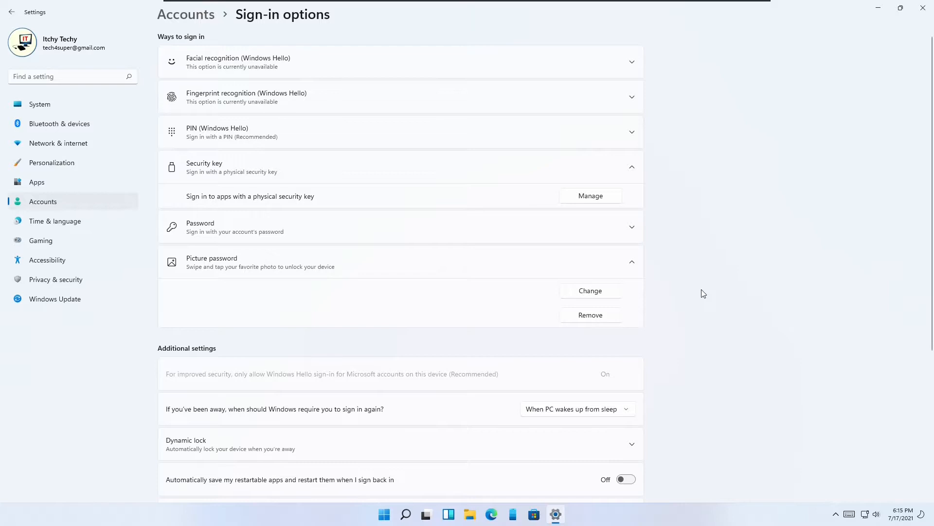
key("super+l")
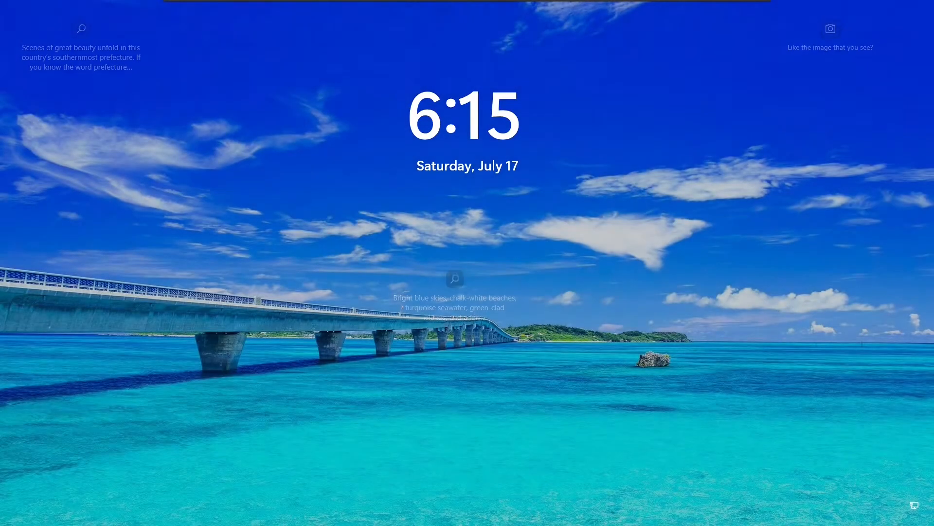
left_click(586, 259)
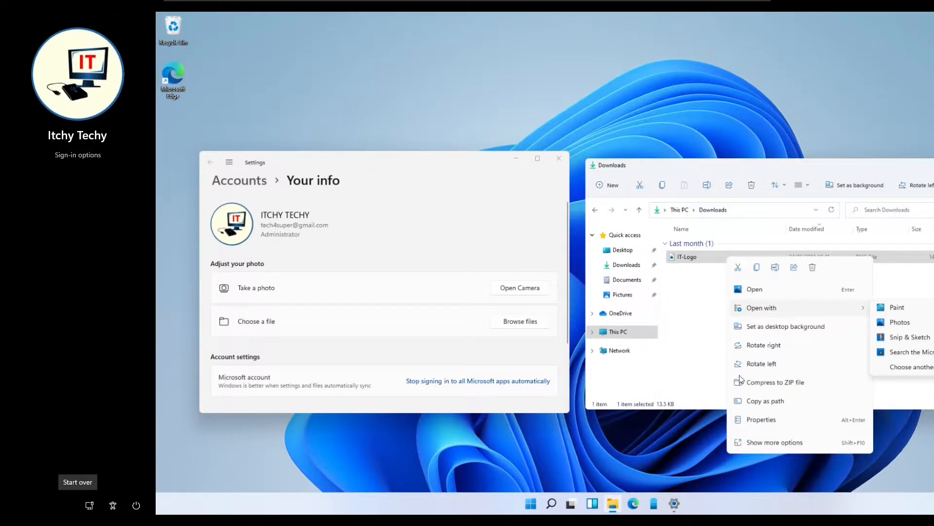
left_click(472, 277)
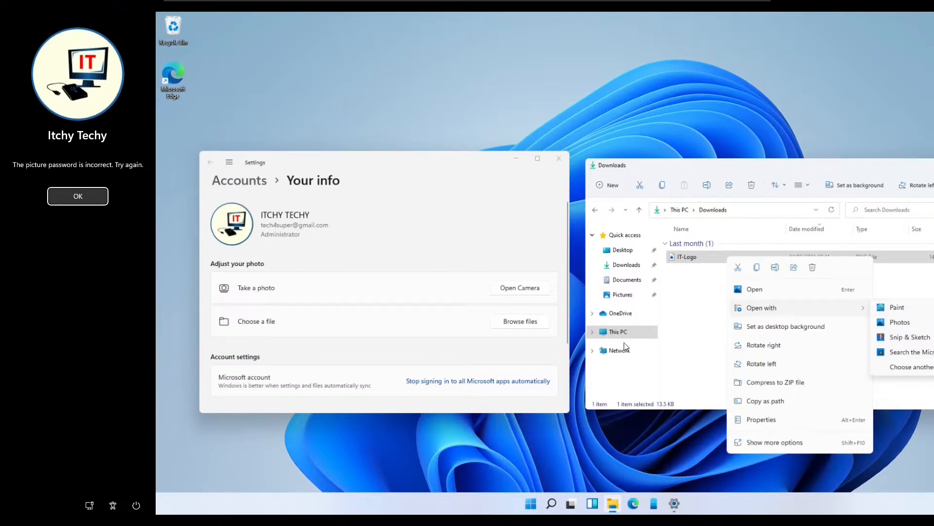
left_click(95, 195)
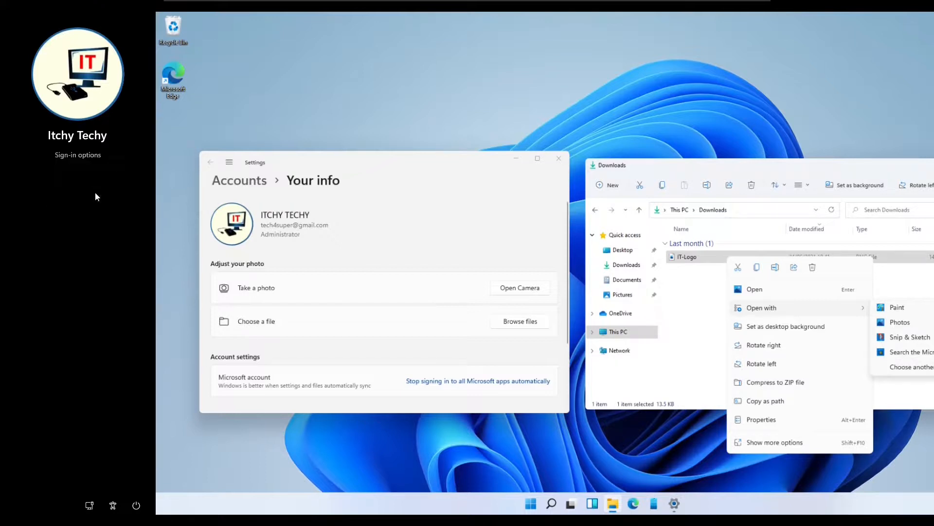
mouse_move(572, 139)
left_mouse_down()
mouse_move(585, 199)
mouse_move(565, 127)
mouse_move(570, 137)
left_mouse_up()
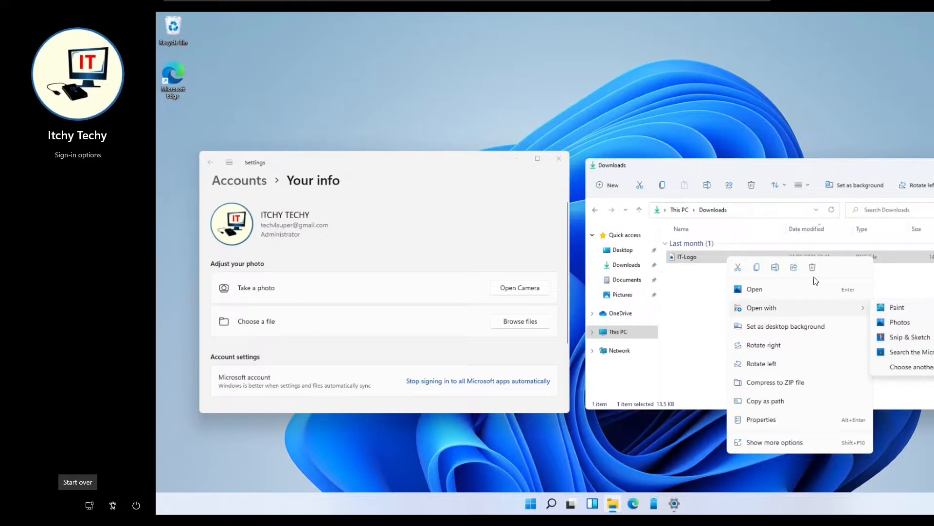
left_click(756, 271)
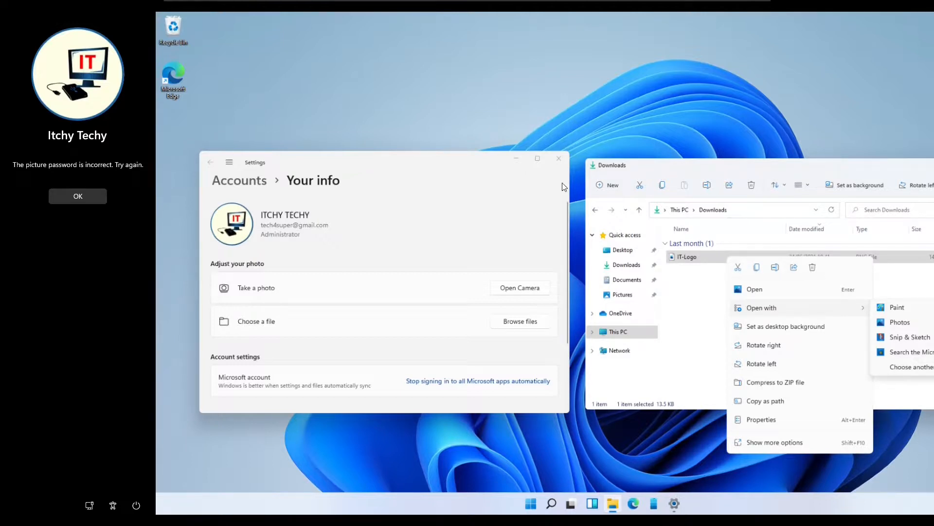
left_click(90, 196)
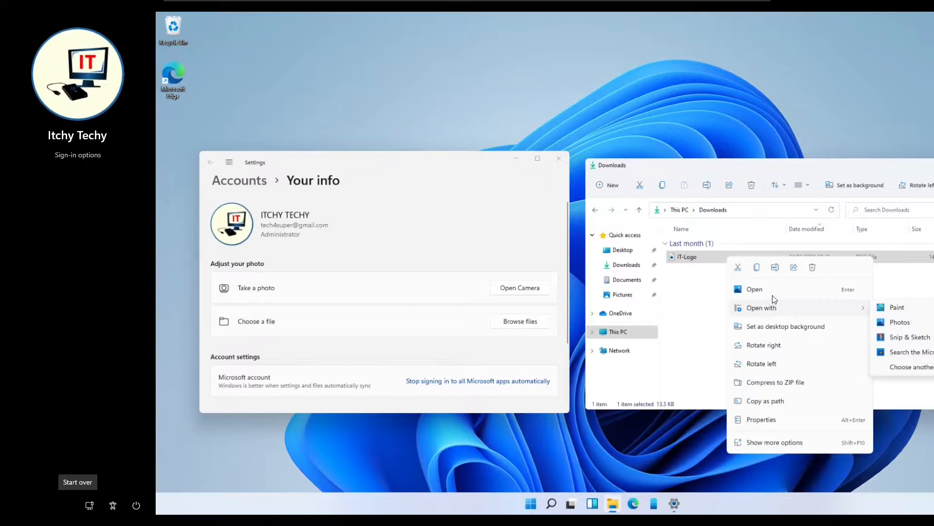
mouse_move(730, 292)
left_mouse_down()
mouse_move(725, 248)
mouse_move(748, 257)
left_mouse_up()
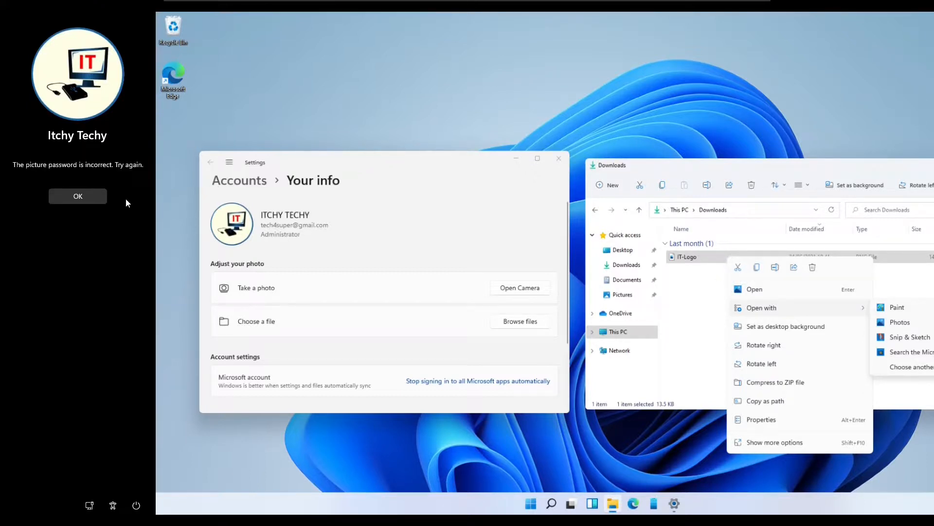
left_click(97, 197)
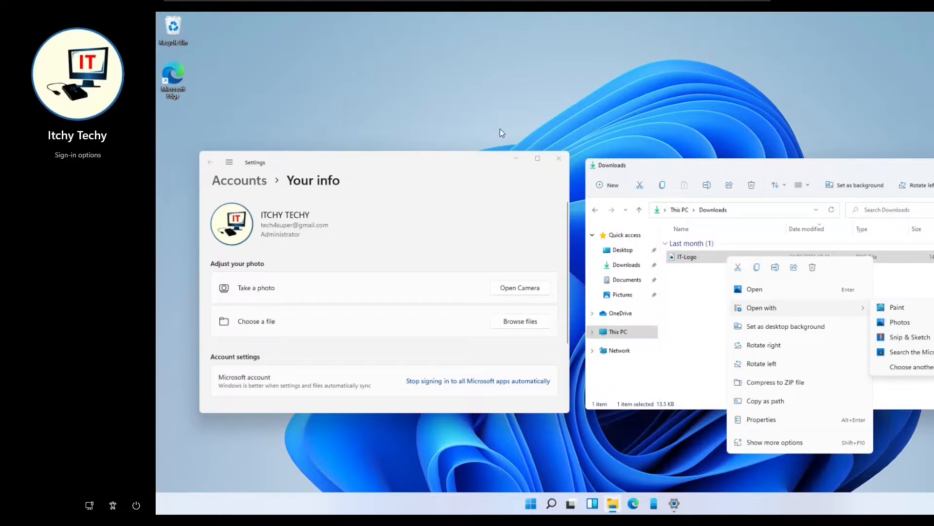
left_click_drag(580, 124, 590, 150)
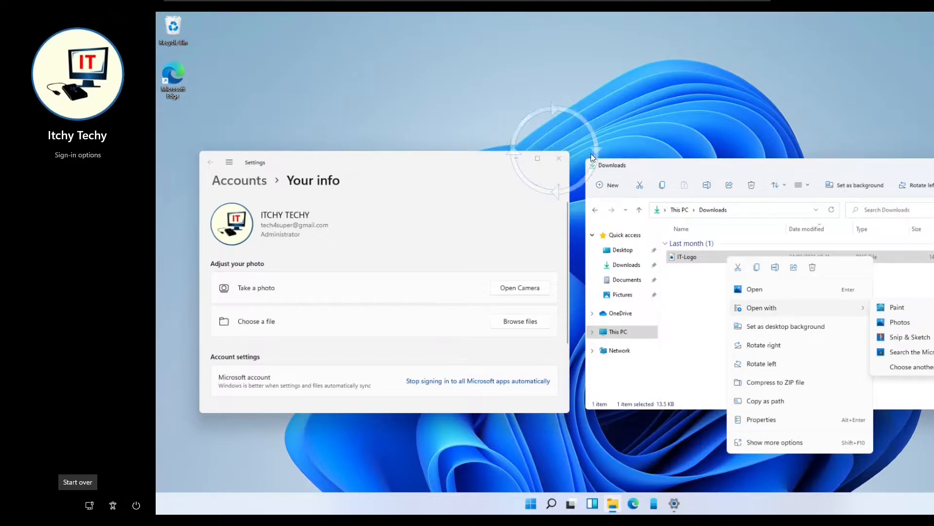
mouse_move(522, 423)
left_mouse_down()
mouse_move(734, 304)
mouse_move(701, 239)
mouse_move(748, 290)
left_mouse_up()
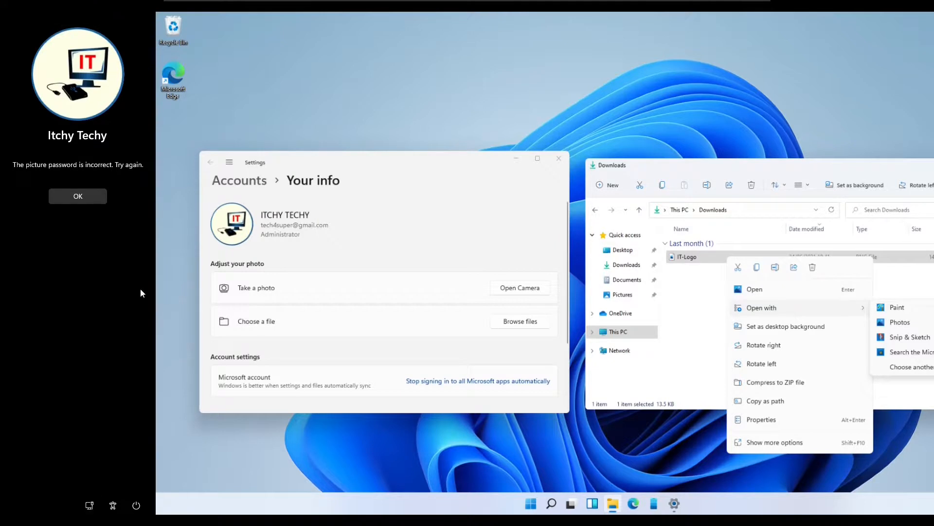
left_click(97, 202)
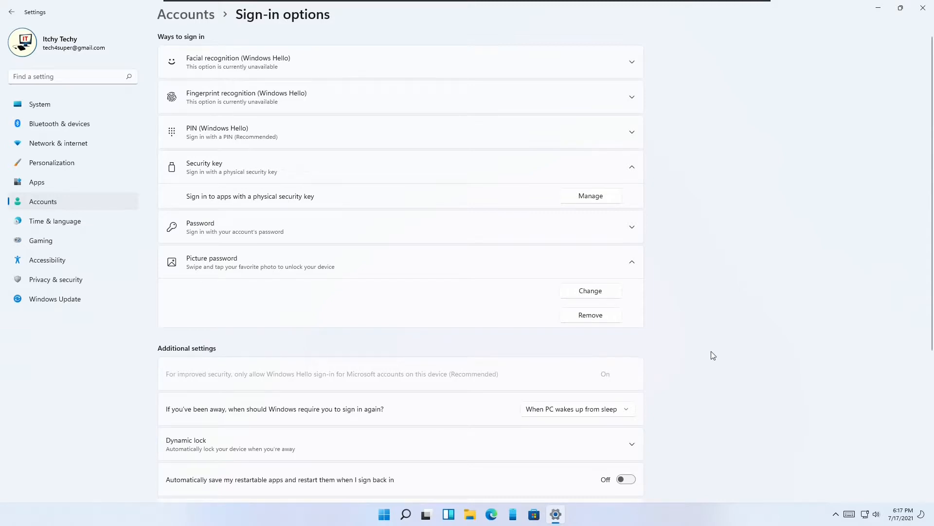
Remove the picture password and turn on Dynamic lock's automatic locking when away.
left_click(612, 315)
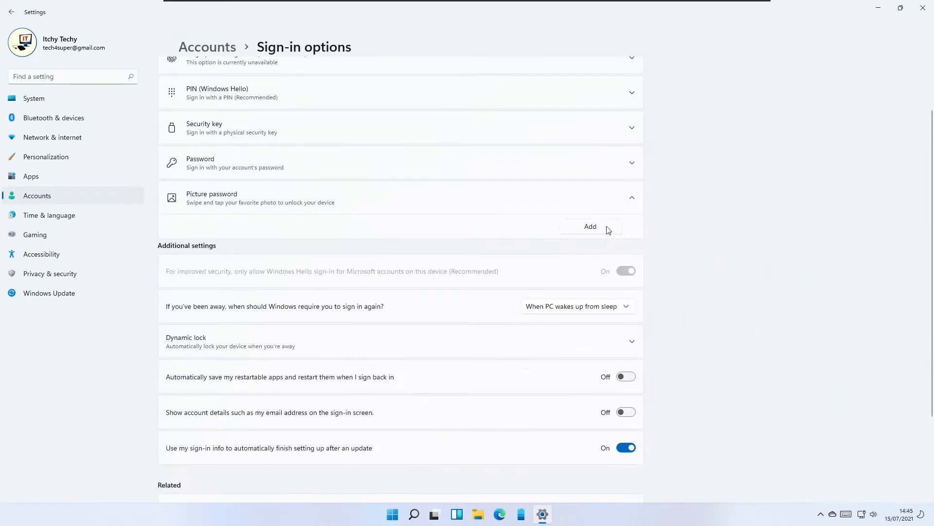
scroll(689, 282, "down", 3)
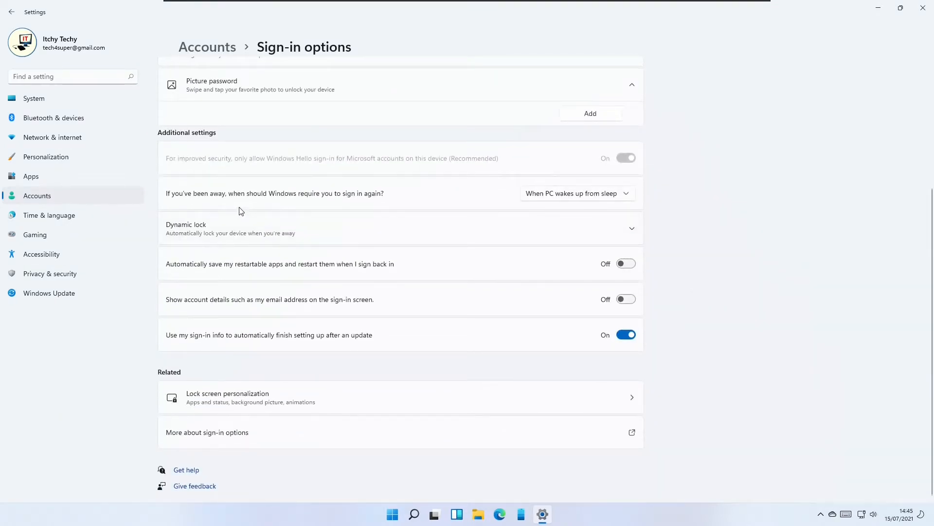
left_click(617, 220)
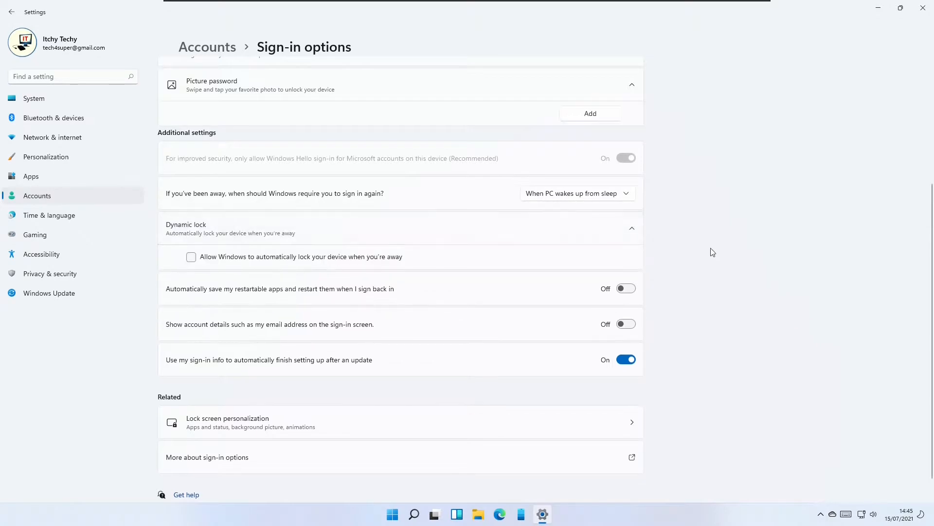
scroll(712, 253, "down", 1)
left_click(318, 234)
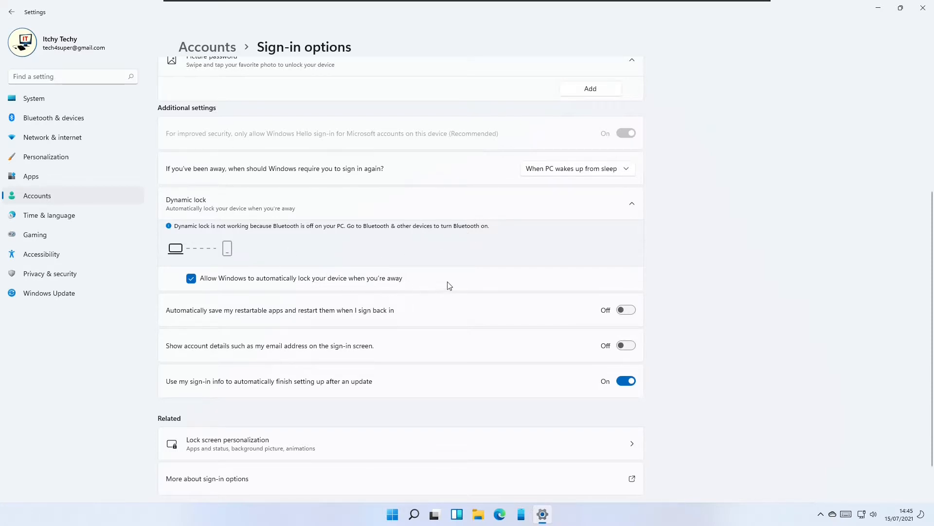
Go to Accounts > Family & other users.
scroll(494, 269, "down", 1)
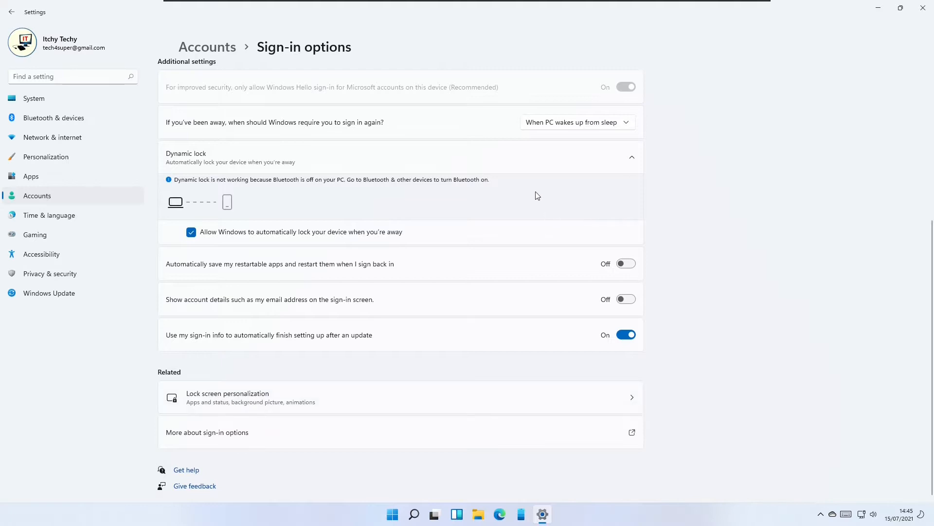
scroll(537, 196, "up", 5)
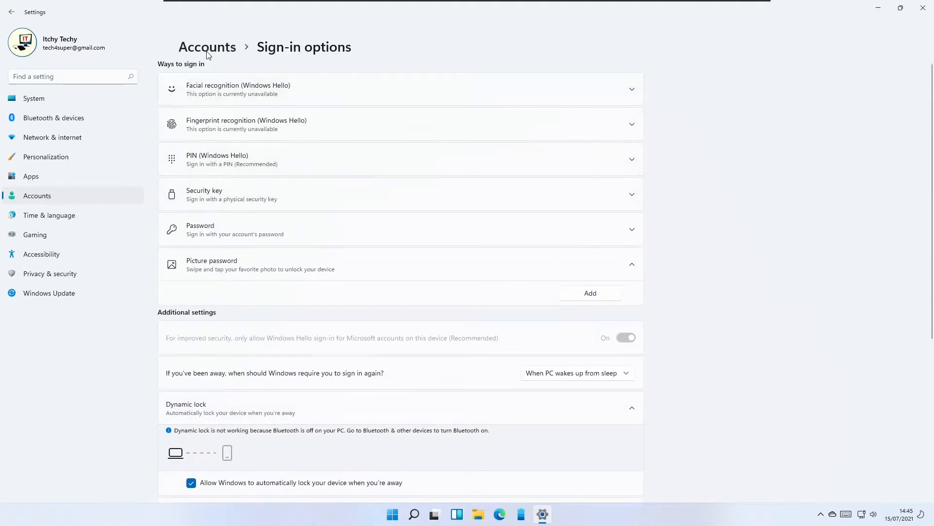
left_click(207, 50)
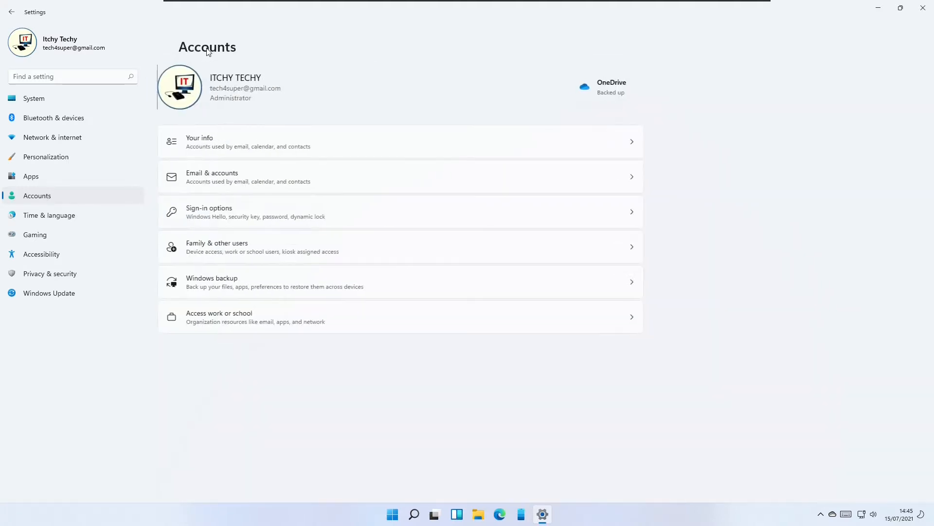
left_click(434, 251)
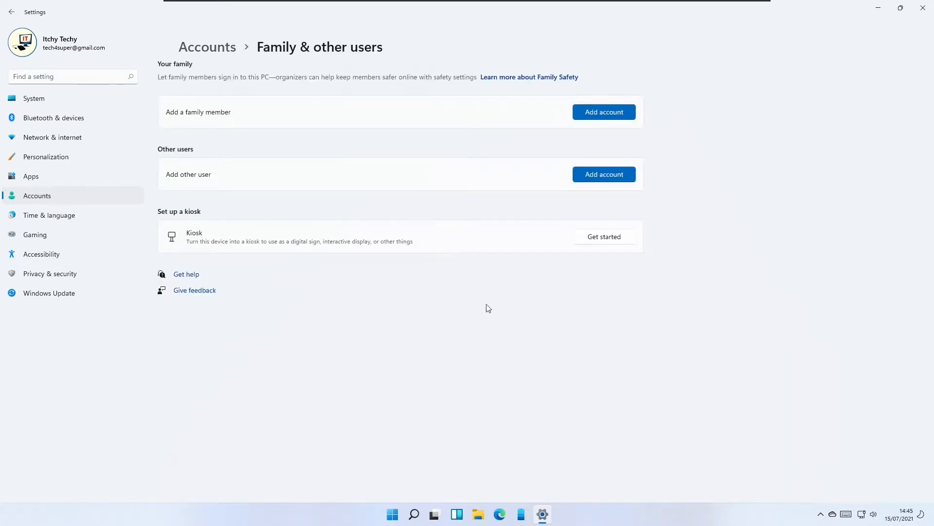
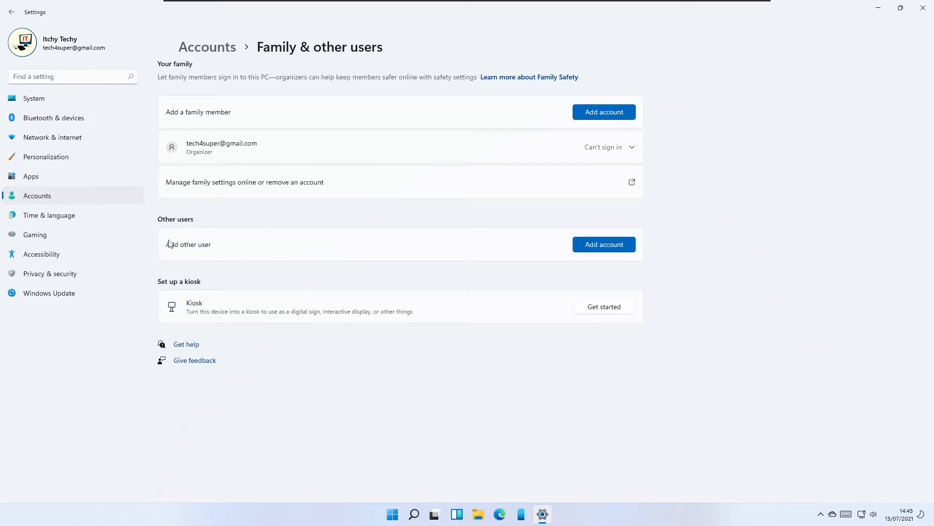
Review Windows backup's OneDrive folder backup and remembered preferences, then return to Accounts.
left_click(231, 47)
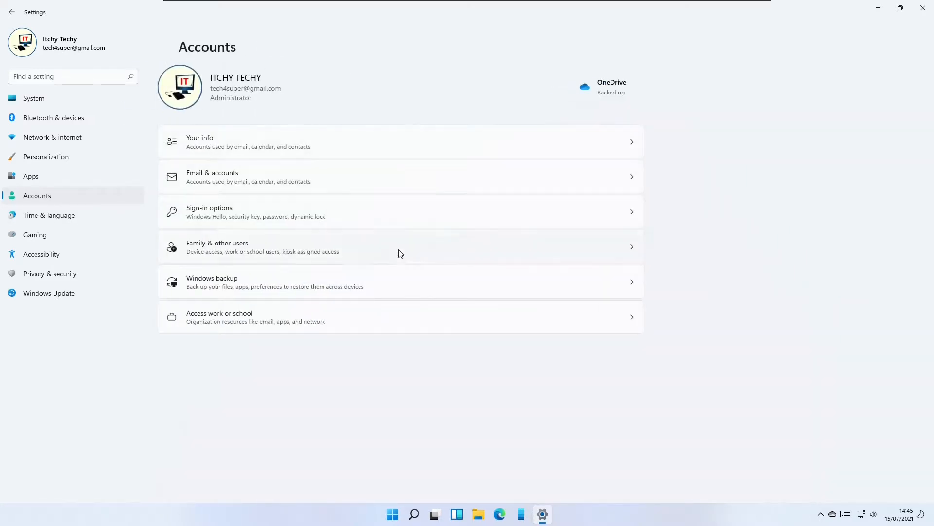
left_click(391, 289)
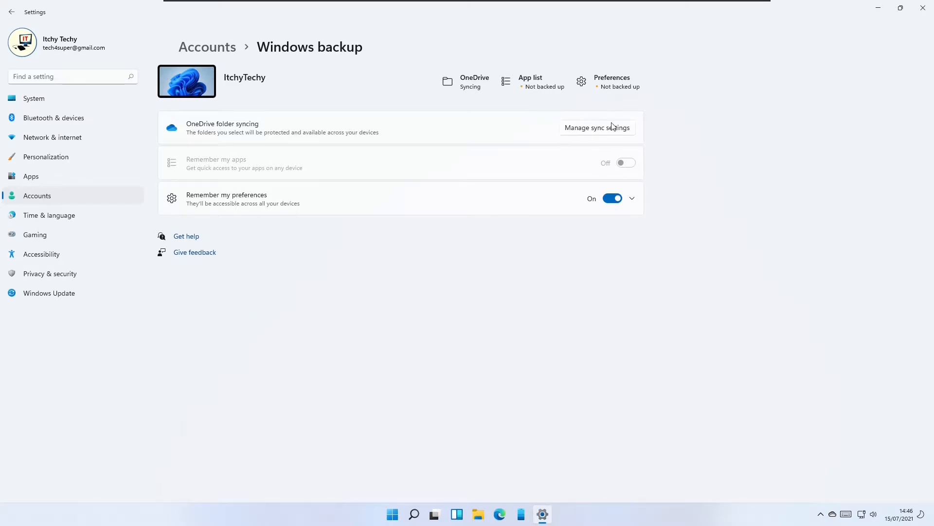
left_click(632, 131)
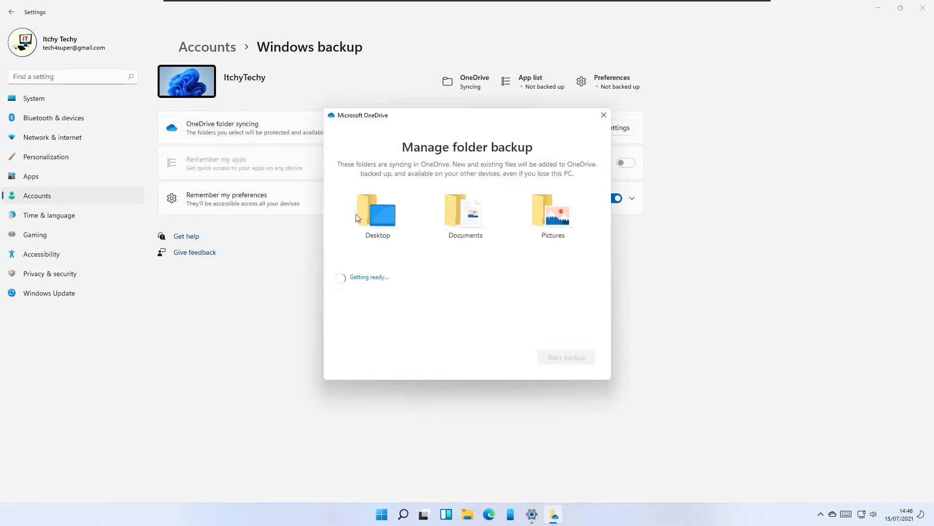
left_click(603, 115)
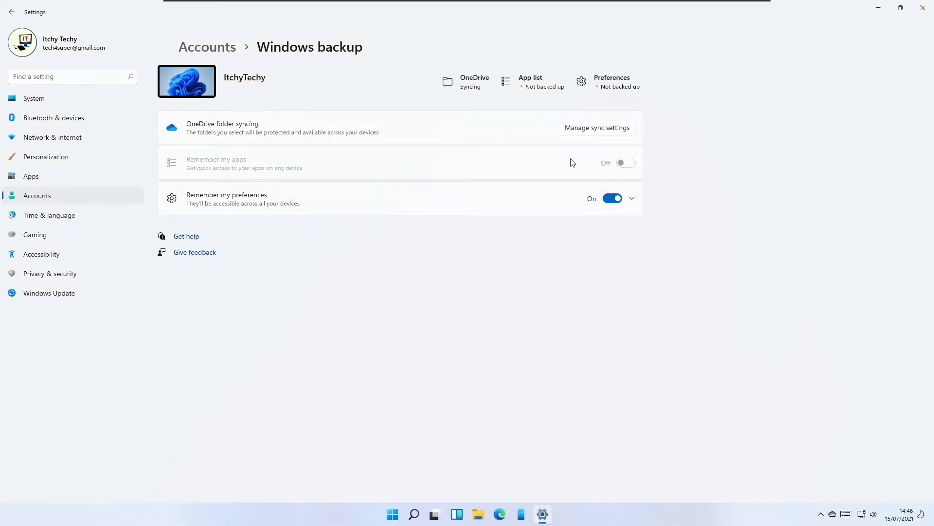
left_click(633, 202)
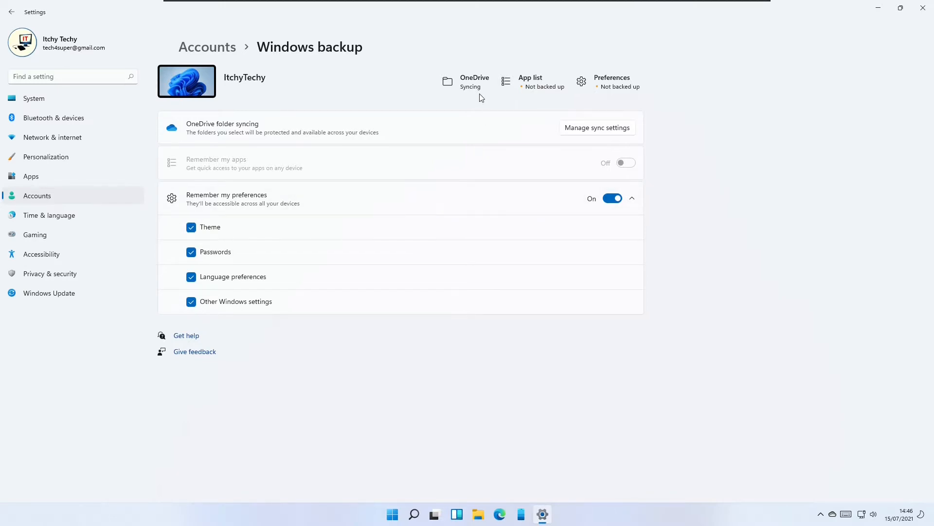
left_click(221, 49)
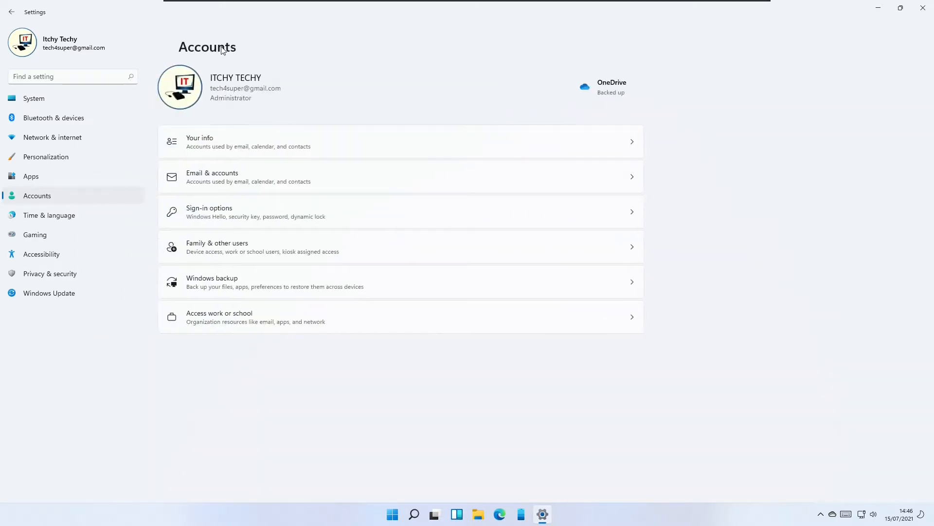
left_click(370, 323)
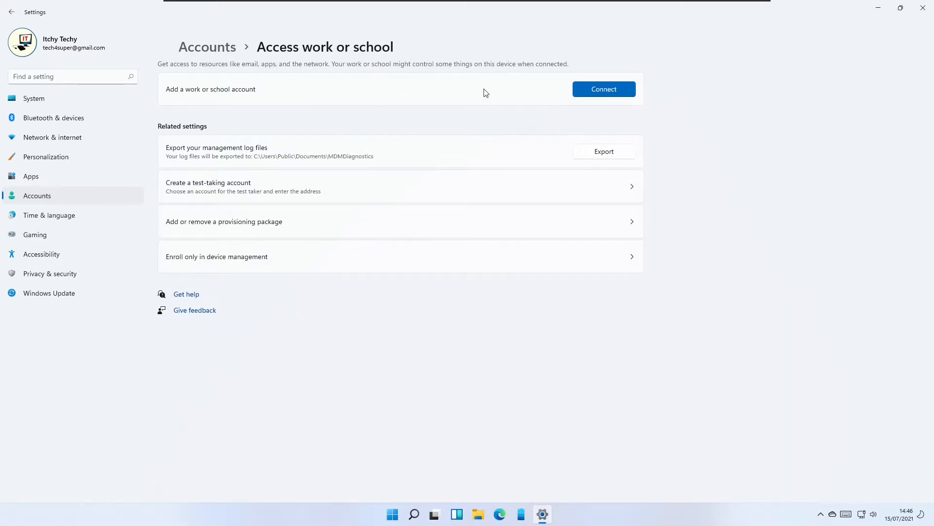
left_click(629, 94)
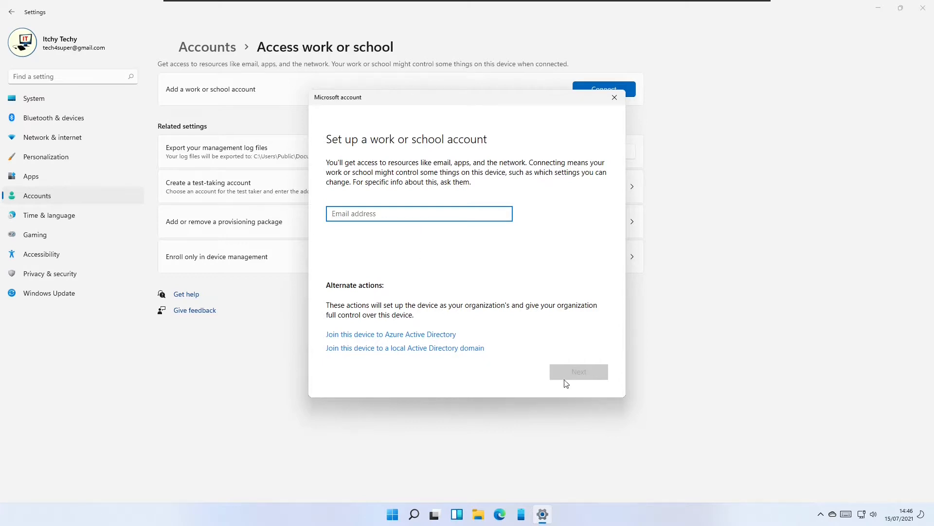
left_click(615, 98)
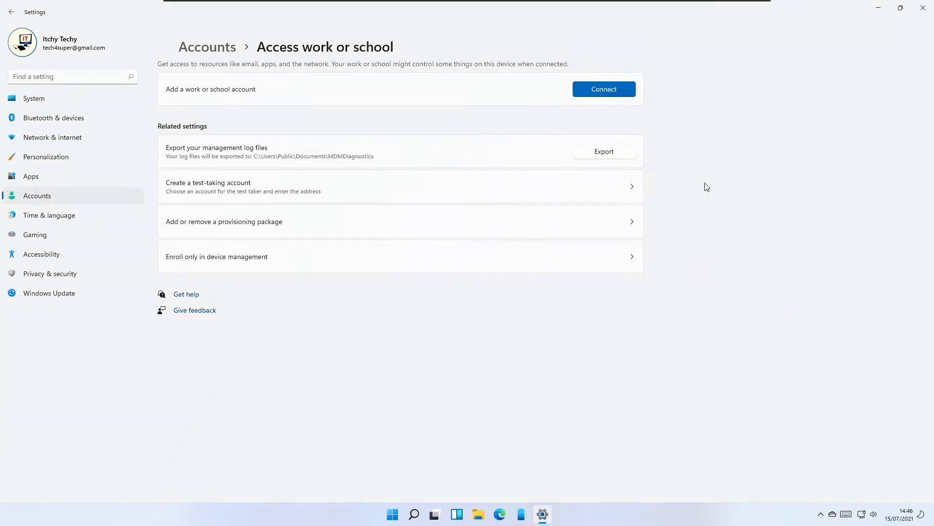
left_click(214, 48)
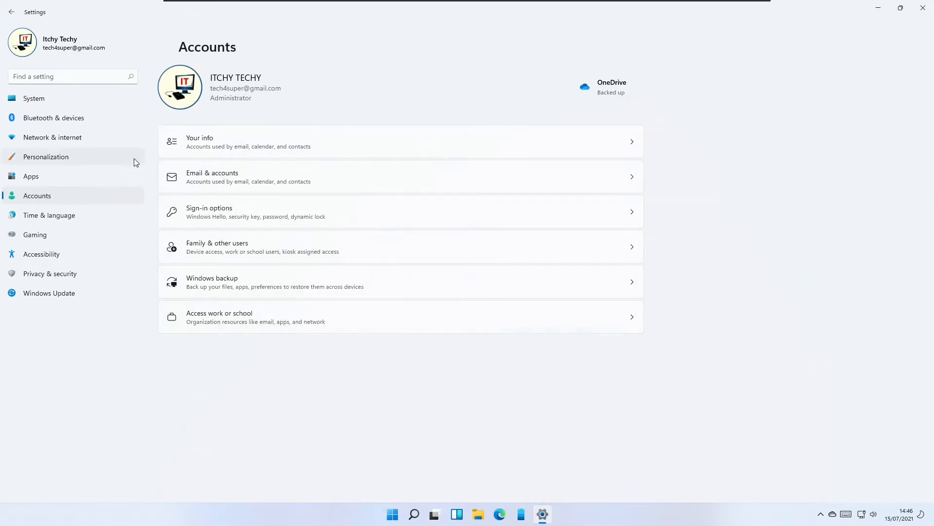
Go to Time & language > Date & time and switch automatic time off and back on.
left_click(74, 214)
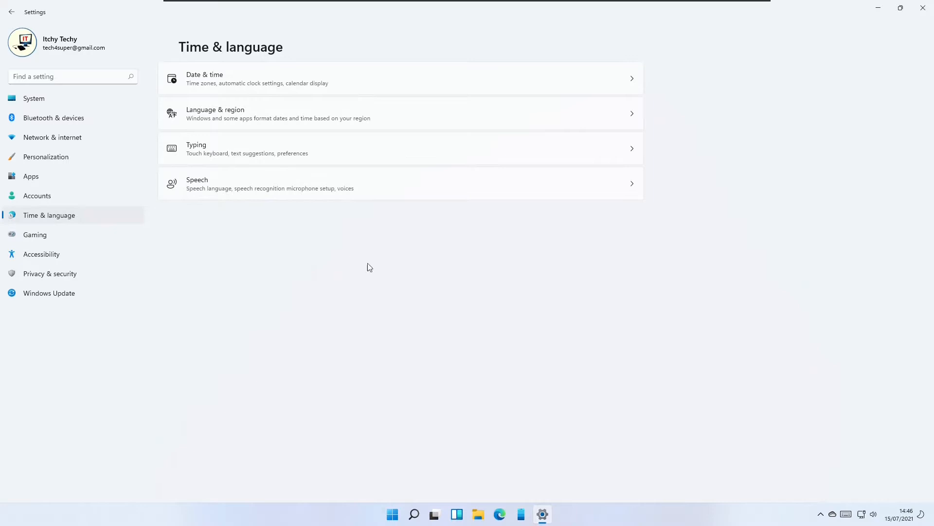
left_click(613, 88)
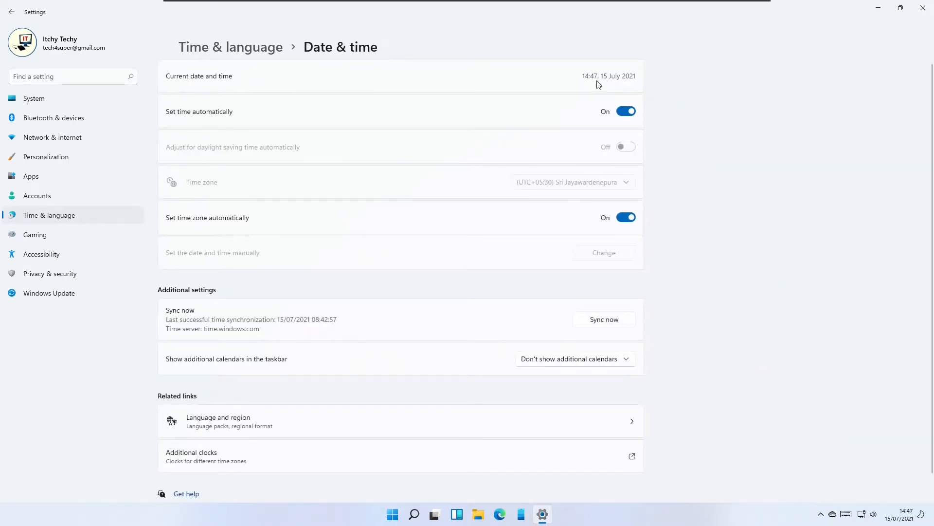
left_click(626, 111)
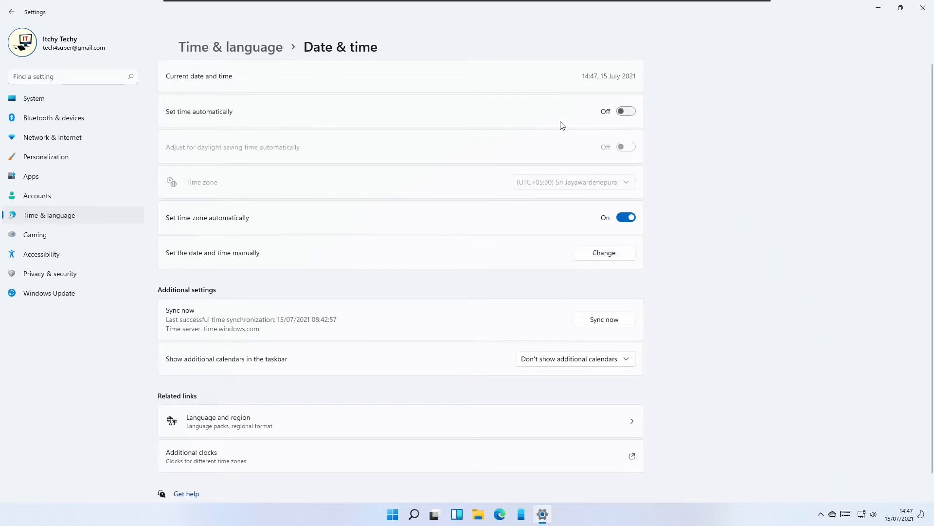
left_click(628, 110)
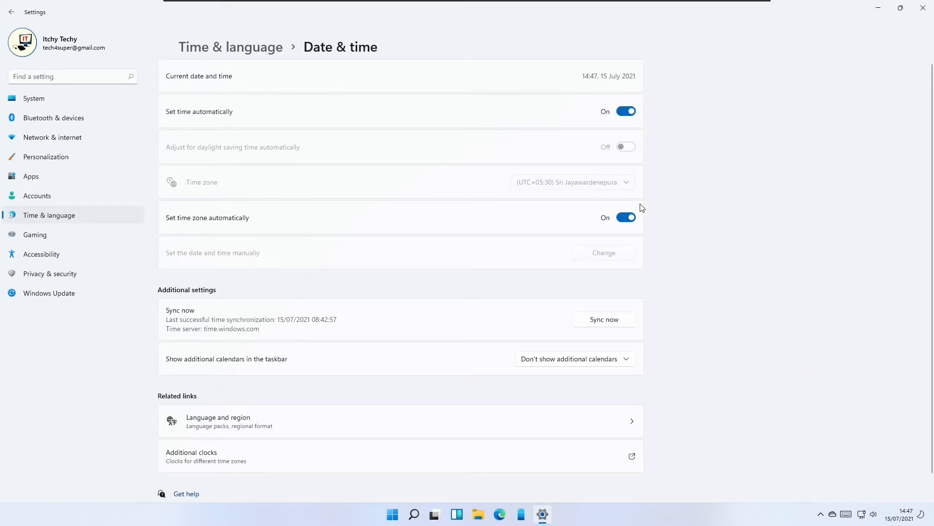
Turn off automatic time zone, view the time zone list unchanged, then turn it back on.
left_click(627, 218)
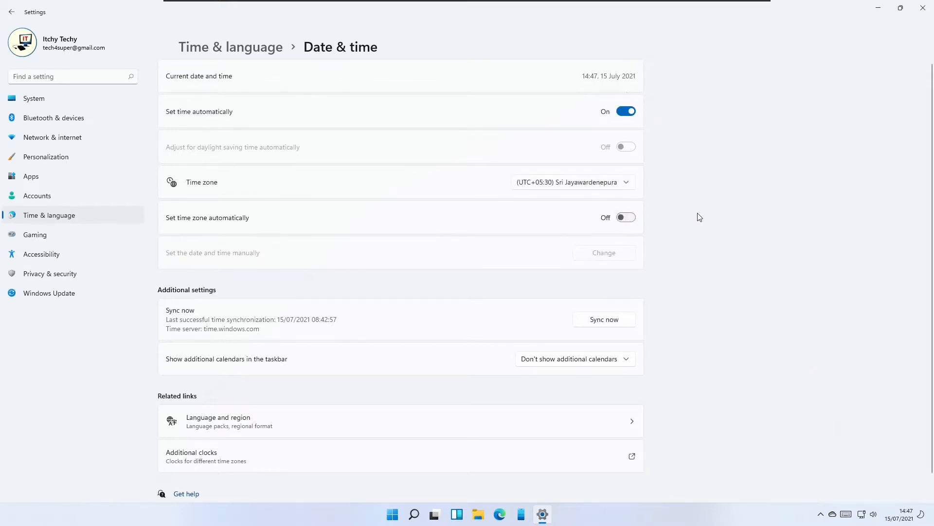
left_click(618, 183)
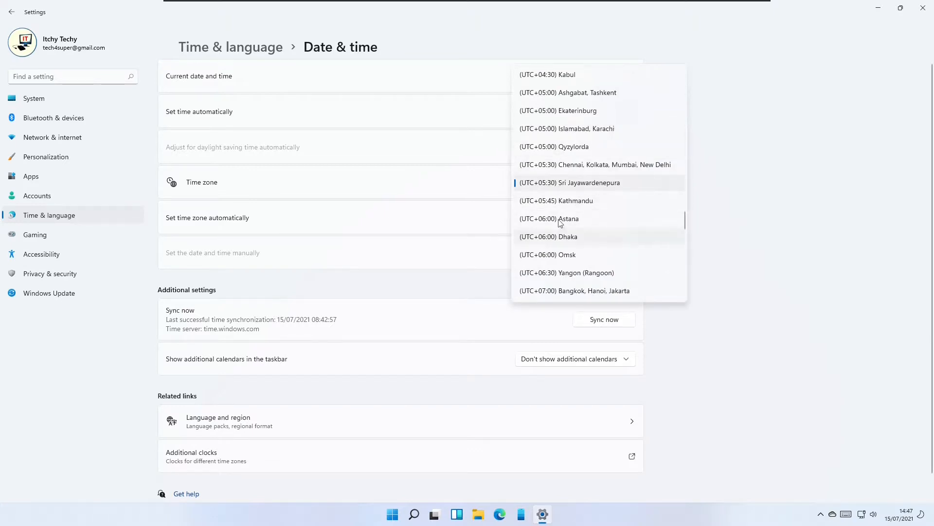
left_click(734, 200)
left_click(632, 218)
scroll(711, 252, "down", 1)
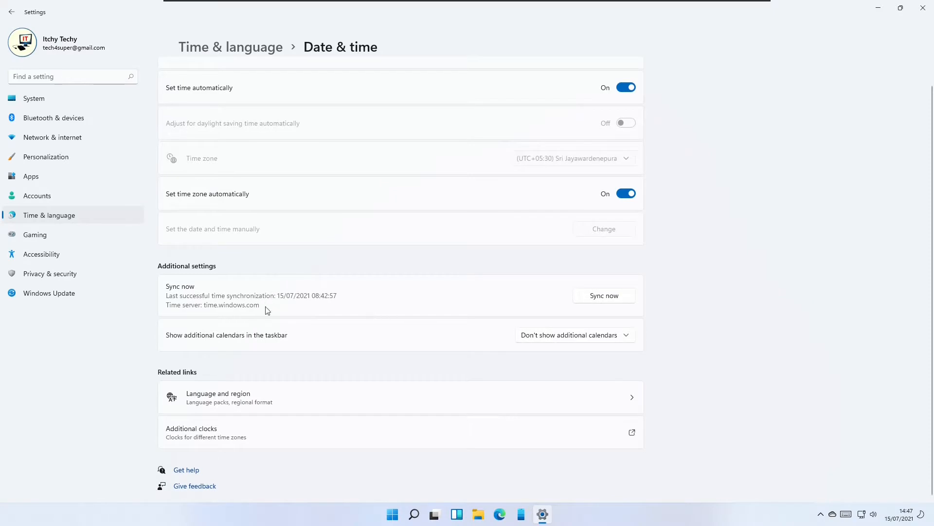
Sync the clock now, add the Simplified Chinese (Lunar) calendar and check it in the taskbar flyout.
left_click(618, 299)
left_click(581, 339)
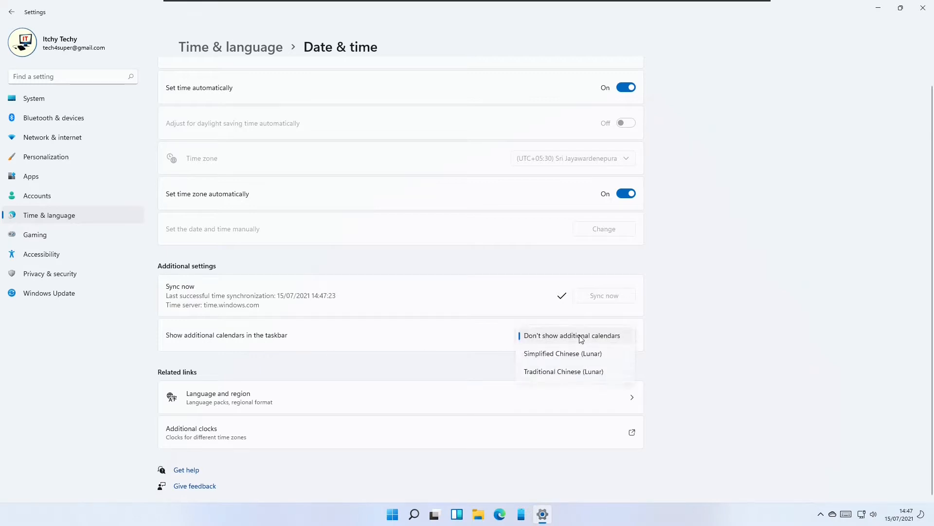
left_click(598, 354)
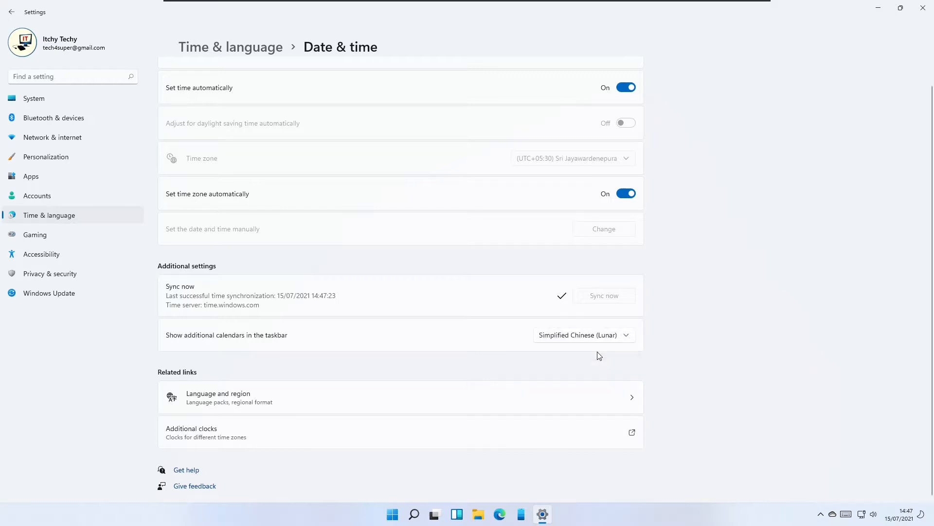
left_click(897, 519)
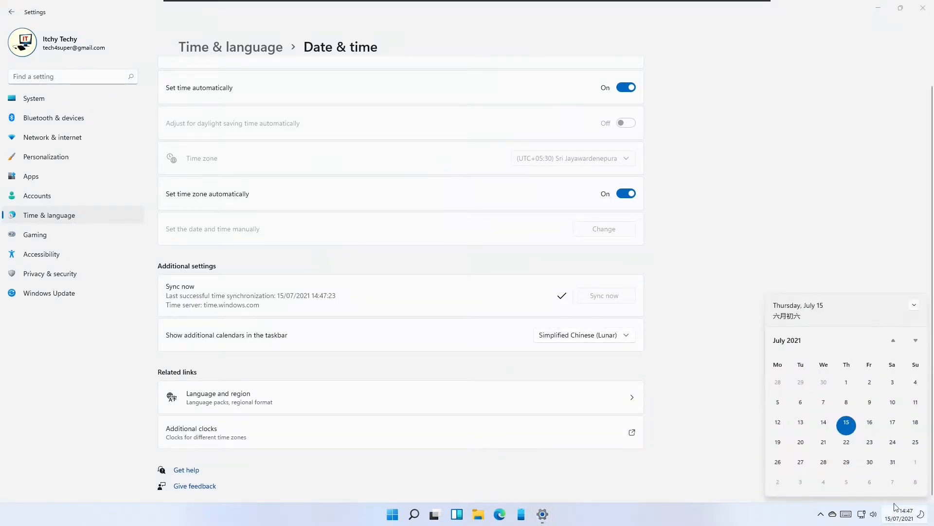
left_click(914, 305)
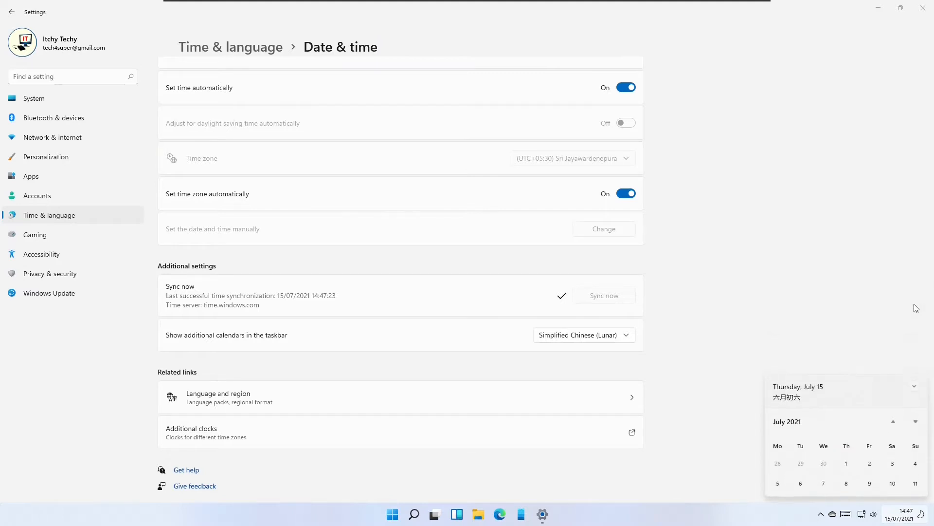
left_click(914, 387)
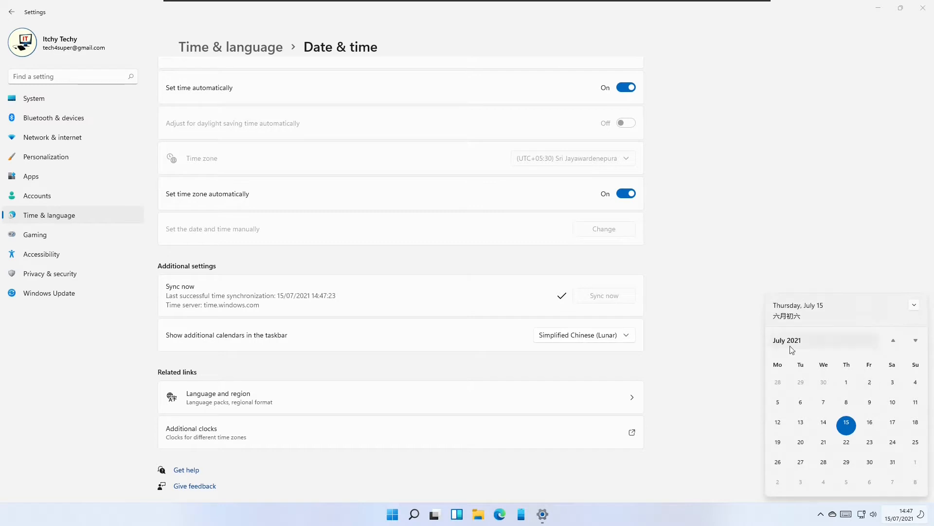
Set additional calendars back to Don't show and return to Time & language.
left_click(613, 336)
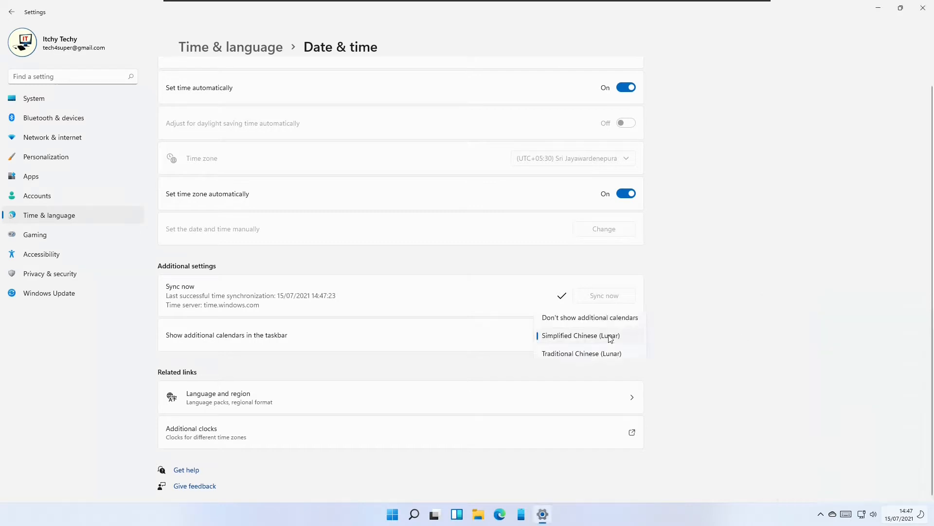
left_click(603, 318)
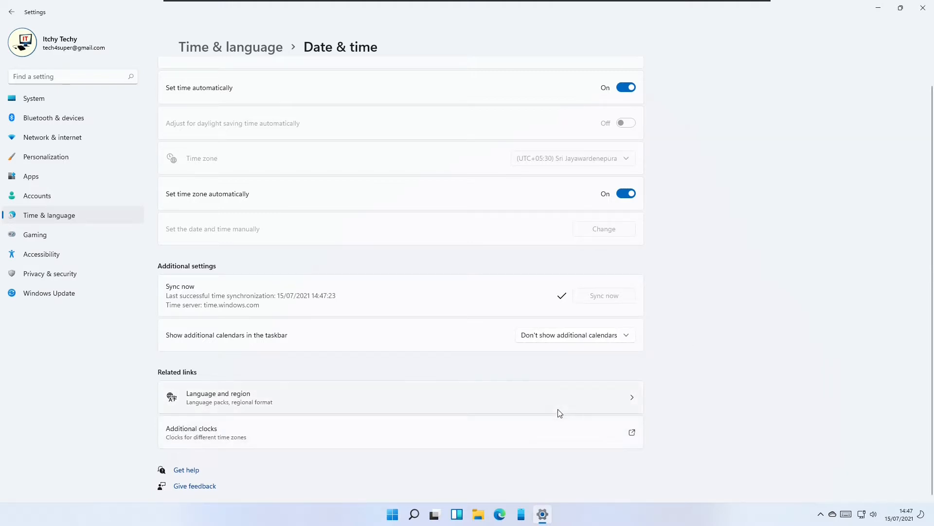
left_click(272, 47)
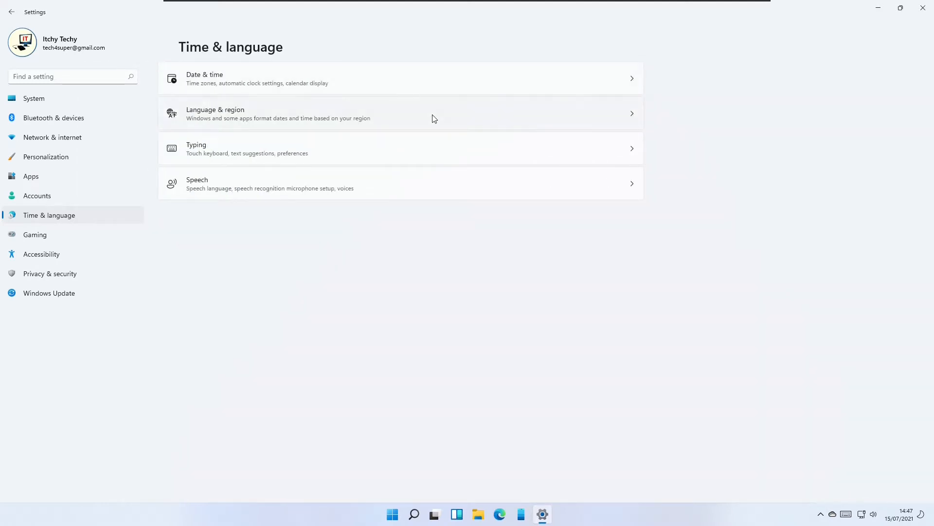
left_click(434, 119)
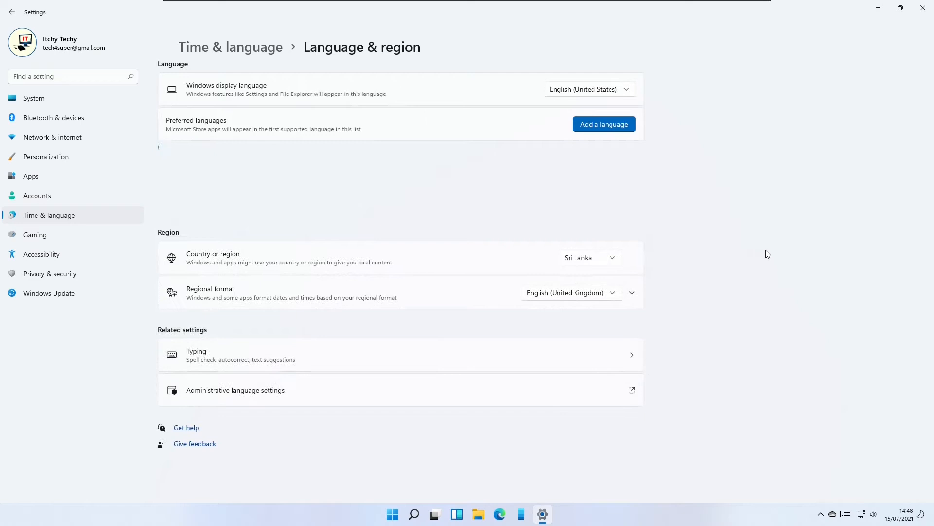
left_click(628, 92)
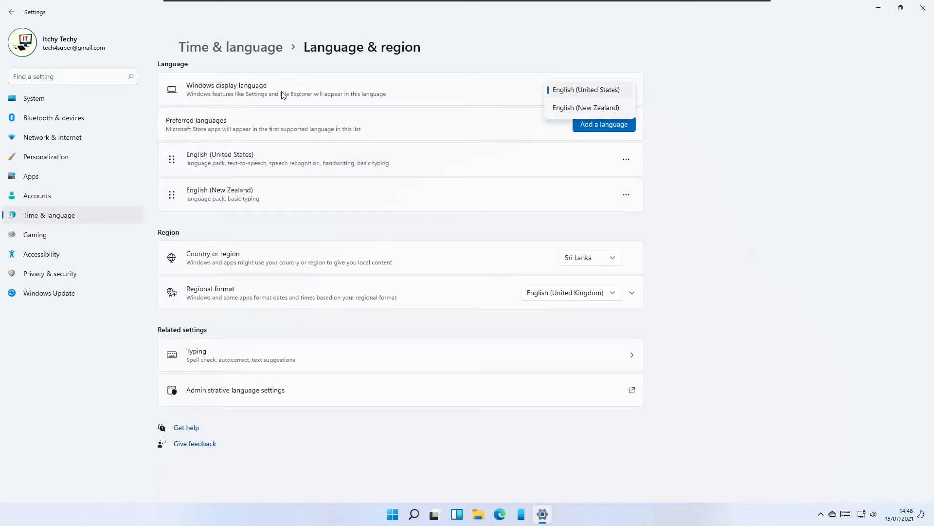
left_click(705, 182)
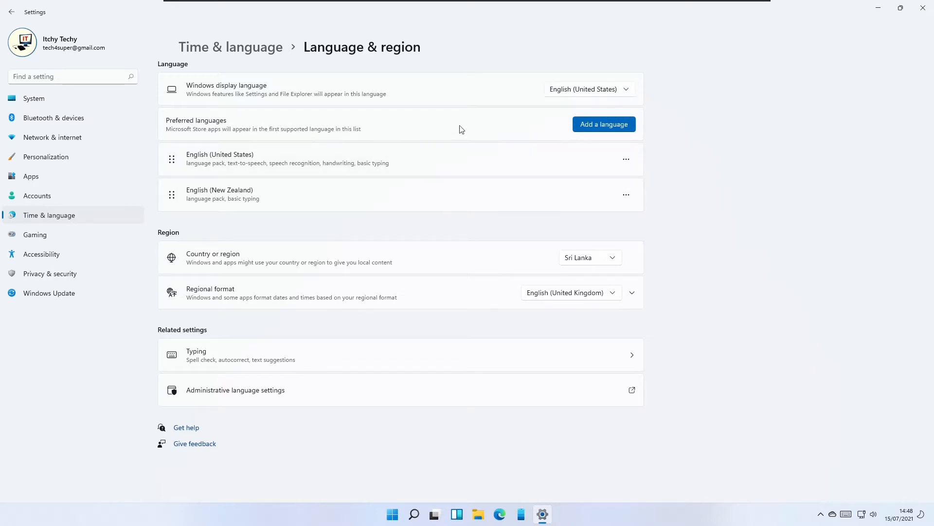
left_click(614, 125)
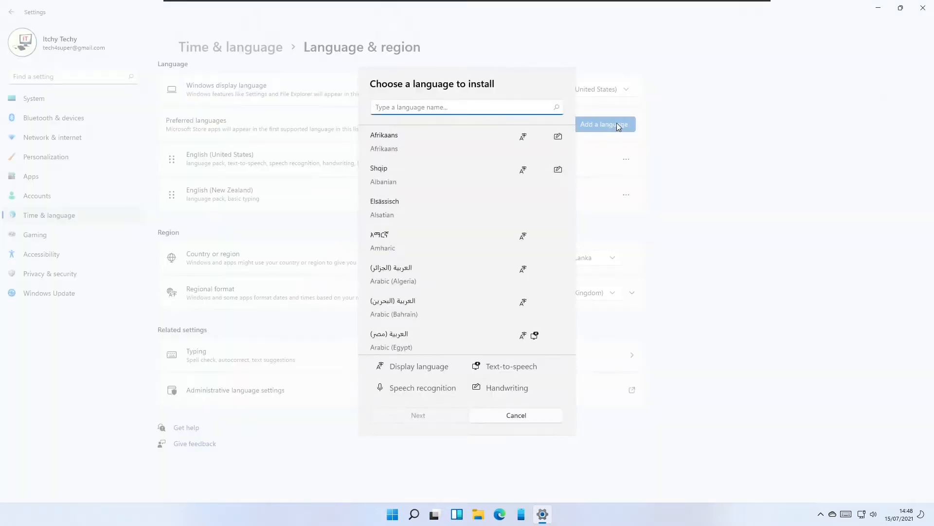
scroll(440, 148, "down", 2)
scroll(457, 202, "down", 10)
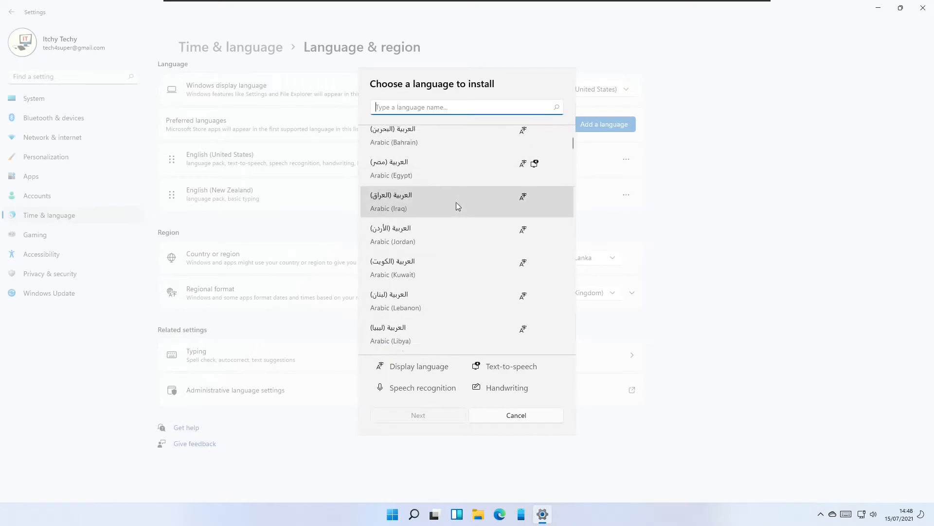
scroll(462, 218, "down", 8)
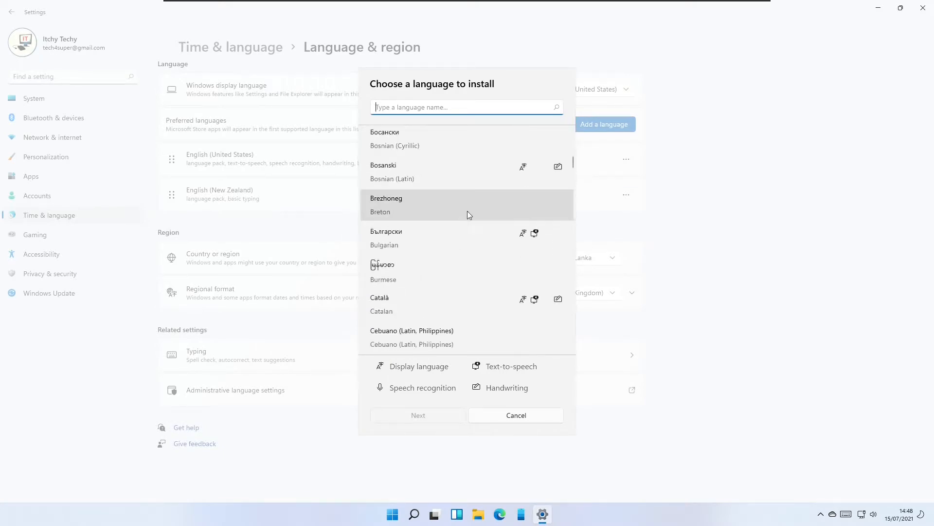
type("sinh")
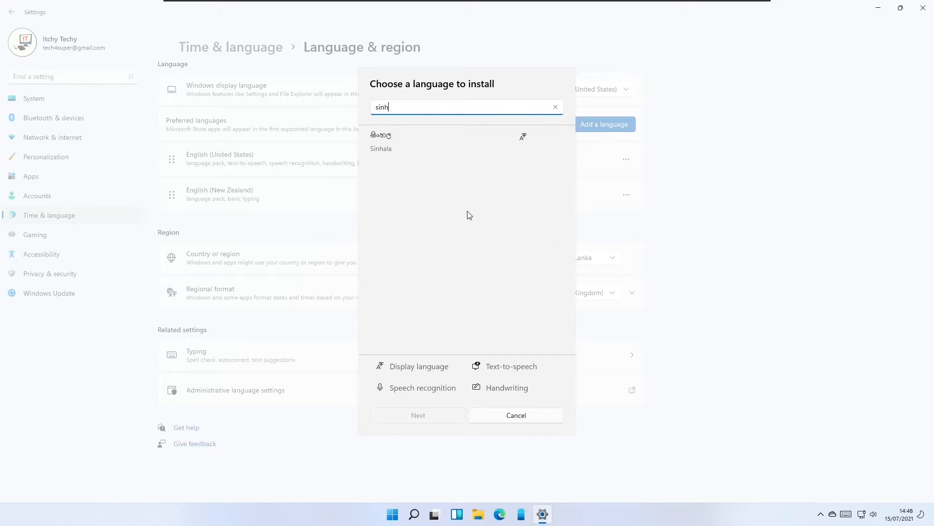
left_click(460, 153)
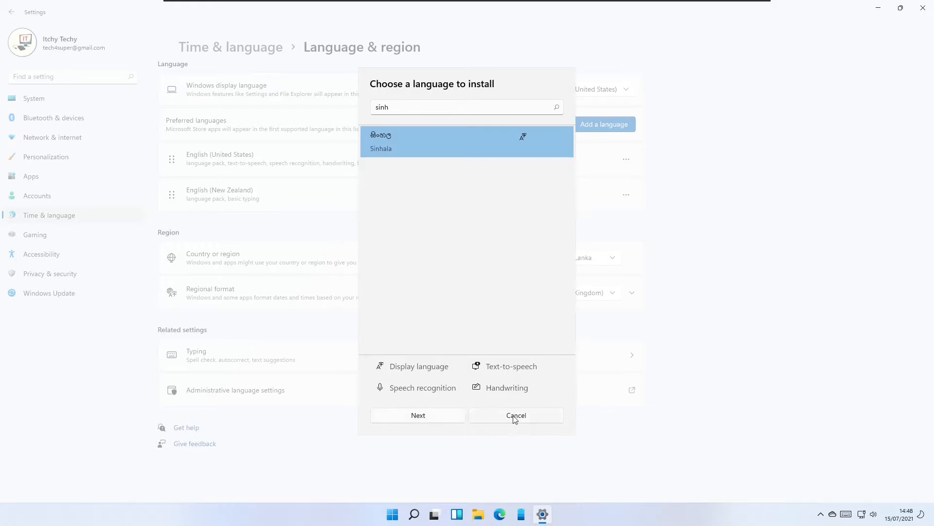
left_click(539, 414)
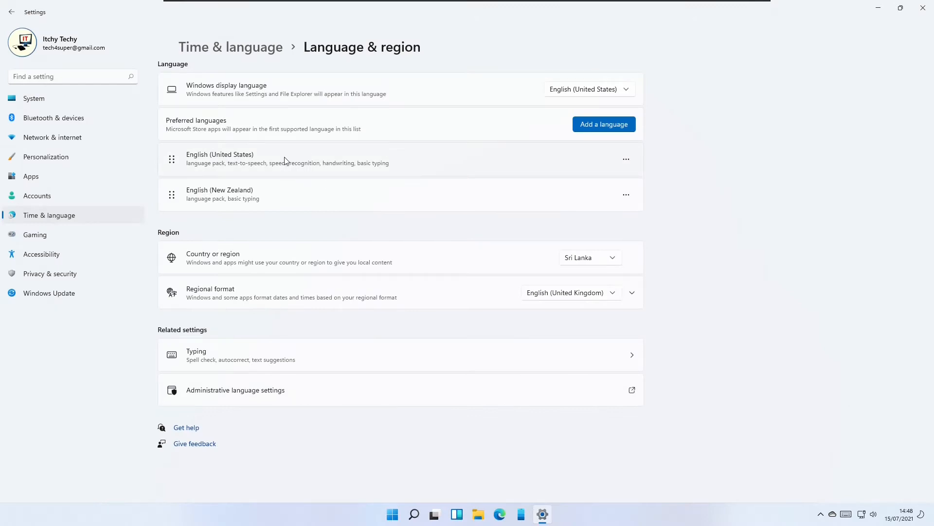
Remove English (New Zealand) from the preferred languages, keeping English (United States).
left_click(634, 198)
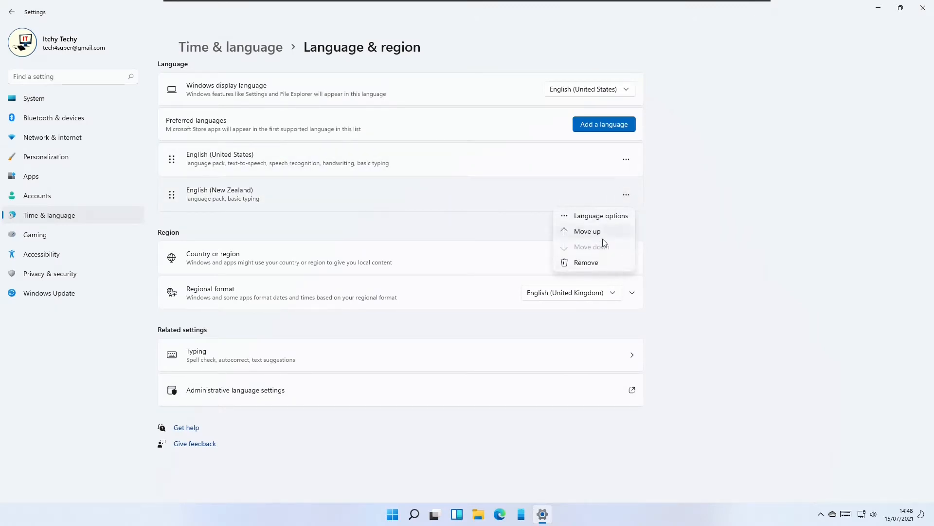
left_click(599, 260)
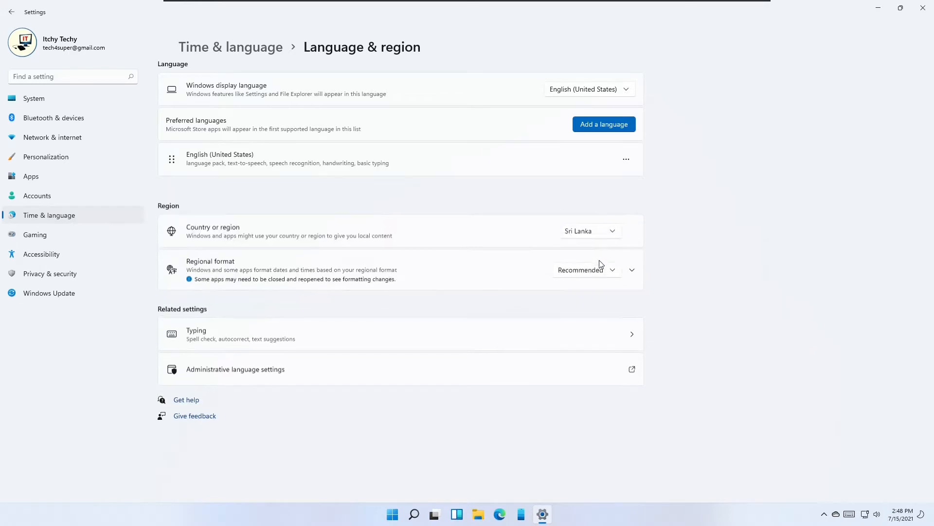
left_click(628, 161)
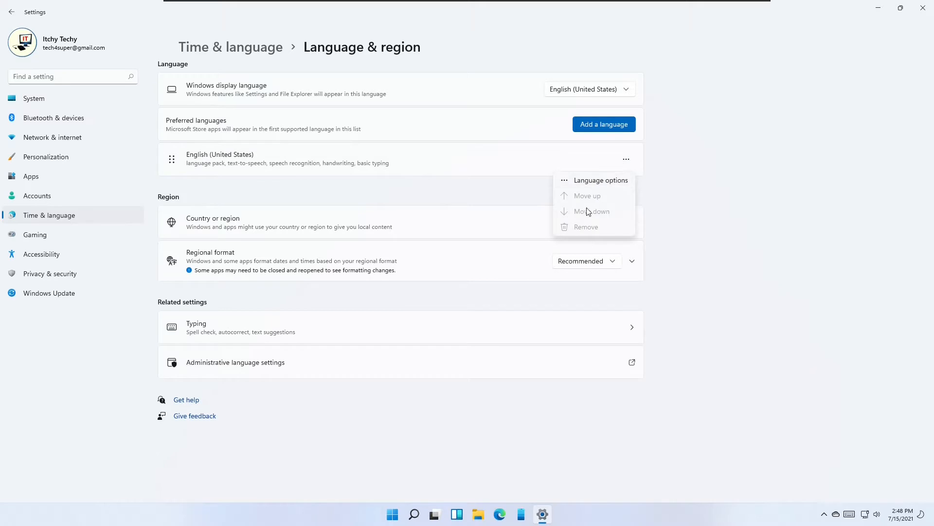
left_click(663, 215)
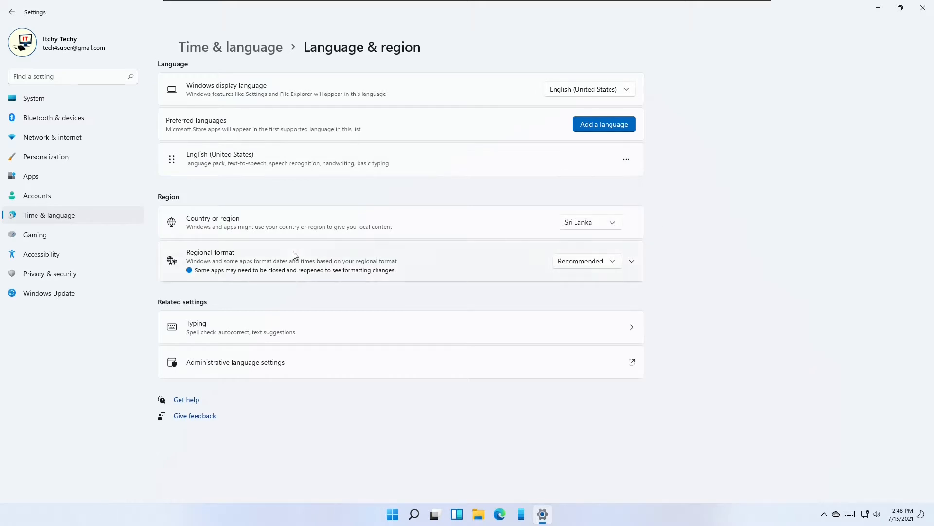
Keep Sri Lanka as the country and set Regional format to English (United Kingdom).
left_click(587, 227)
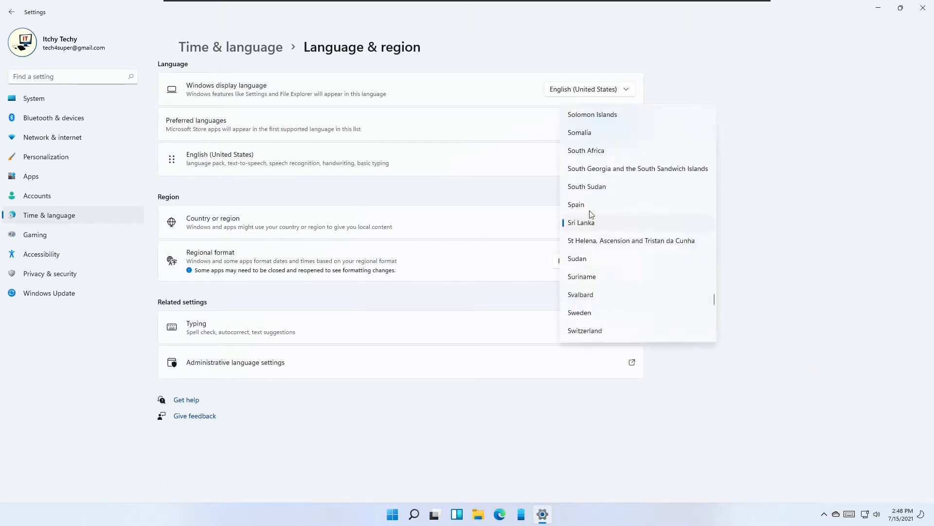
left_click(809, 282)
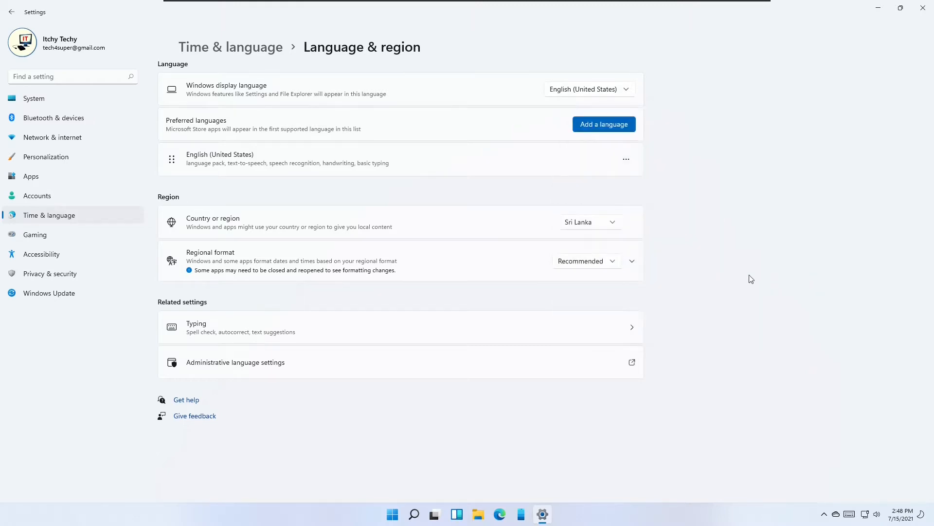
left_click(612, 266)
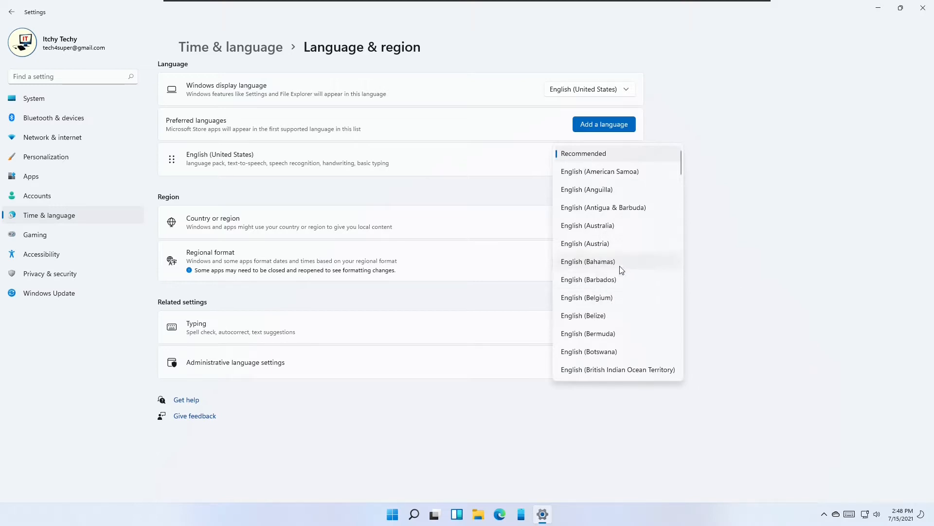
scroll(622, 270, "down", 5)
scroll(622, 270, "up", 1)
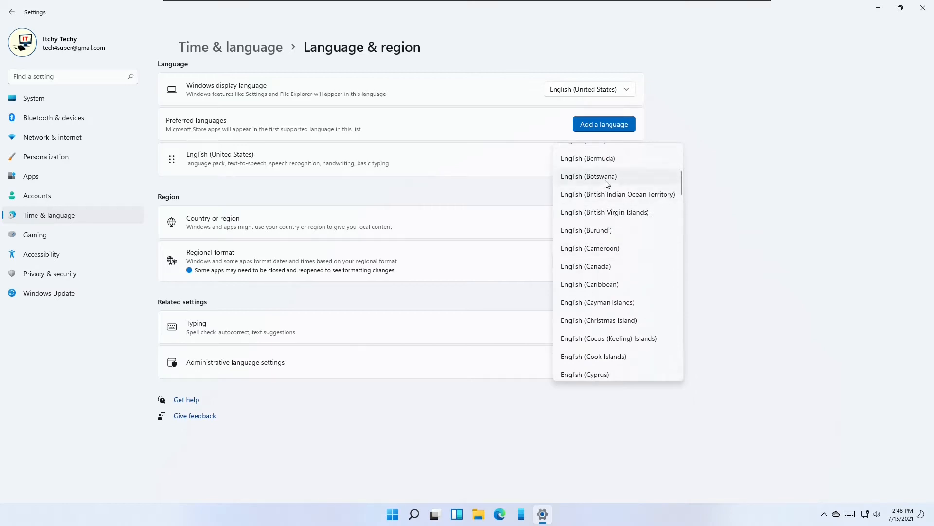
scroll(653, 252, "up", 2)
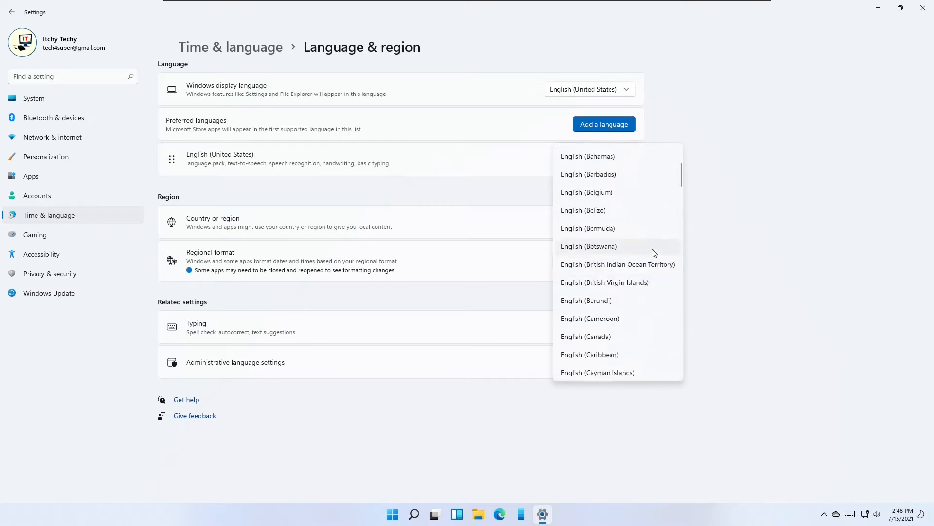
scroll(652, 253, "up", 1)
scroll(650, 253, "down", 15)
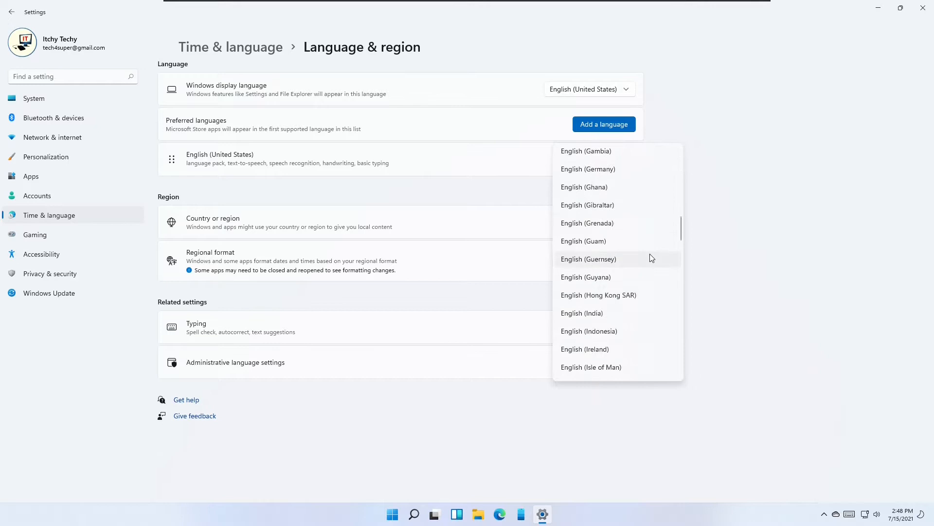
scroll(651, 272, "down", 13)
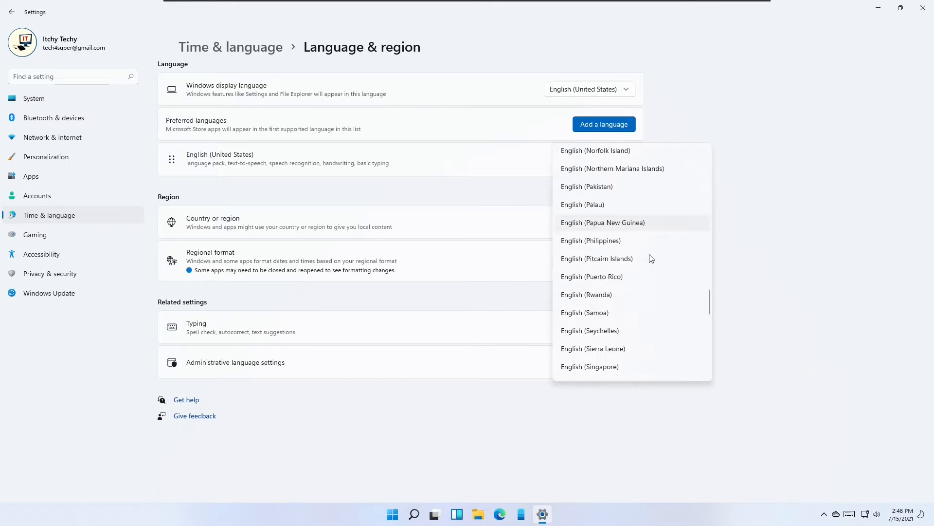
scroll(650, 290, "down", 10)
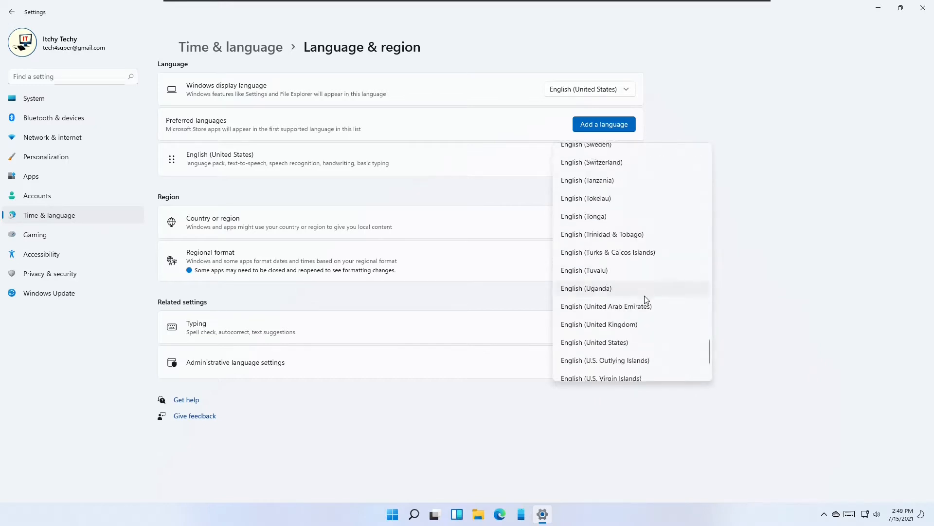
scroll(644, 303, "down", 1)
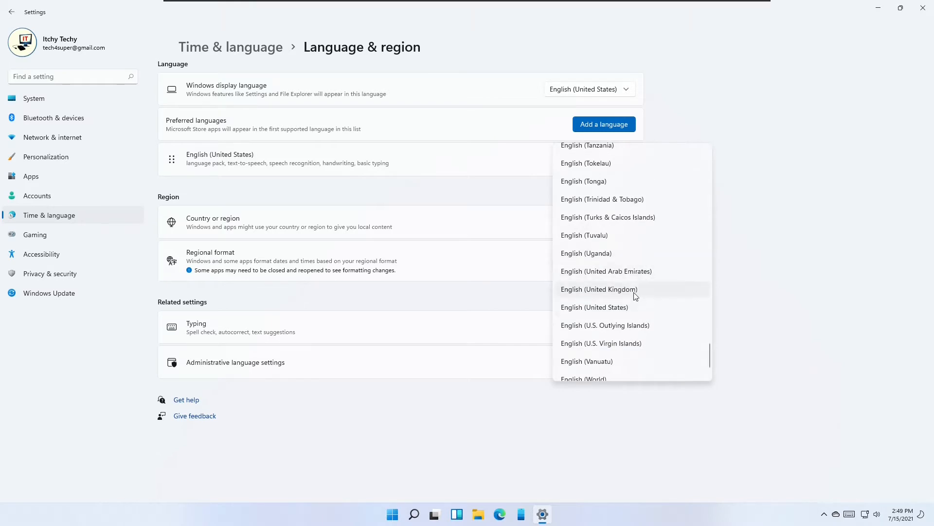
left_click(634, 291)
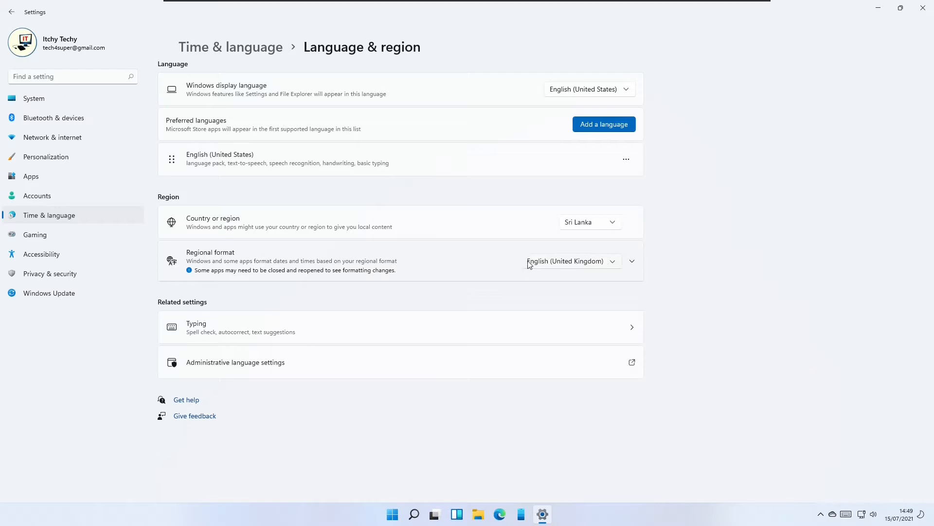
Set Regional format back to Recommended.
left_click(557, 262)
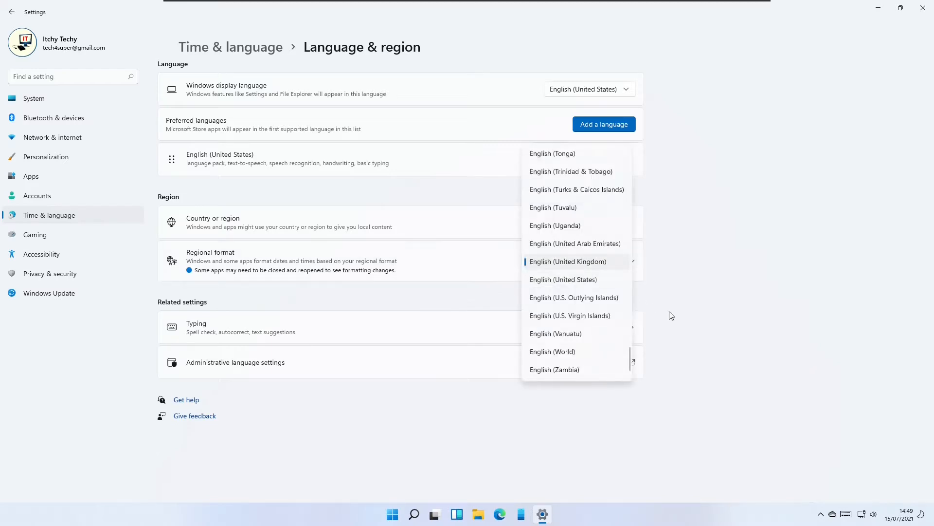
scroll(568, 283, "up", 4)
scroll(568, 282, "up", 20)
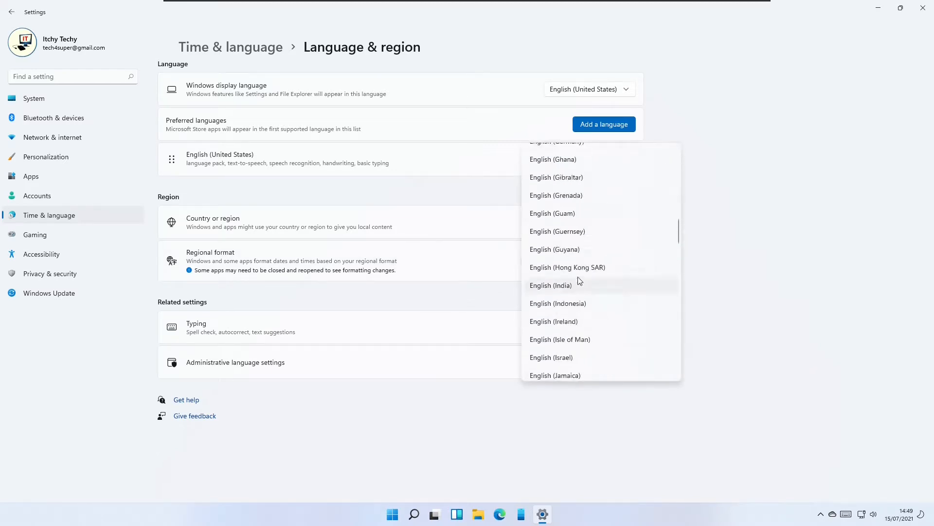
scroll(580, 273, "up", 3)
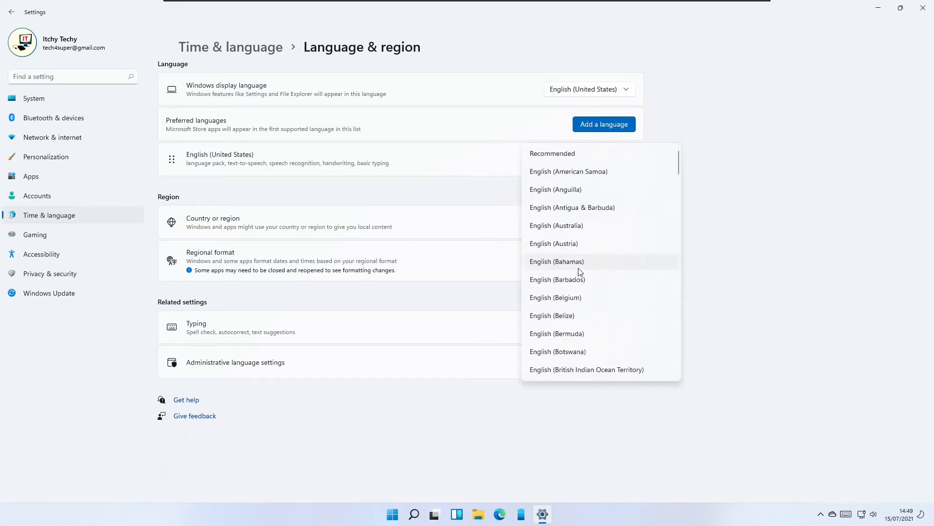
left_click(567, 152)
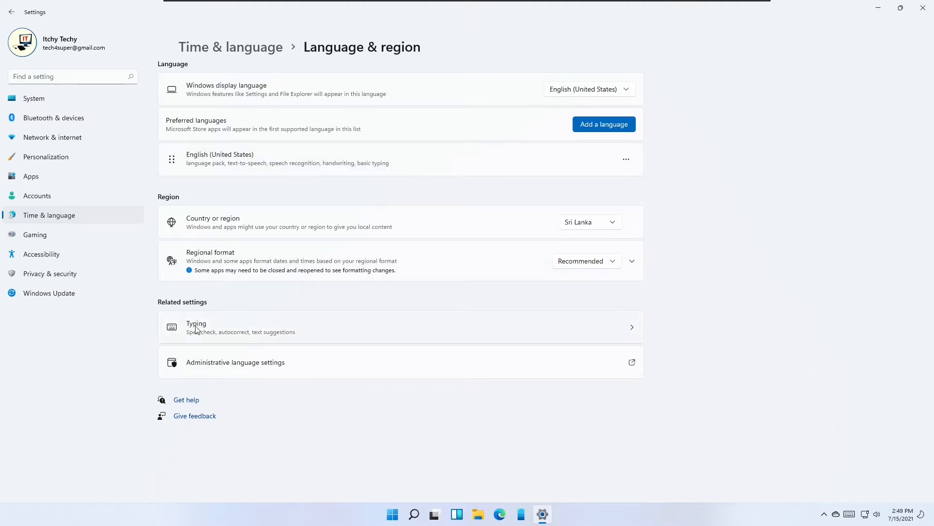
In Typing, turn on physical-keyboard text suggestions and multilingual text suggestions.
left_click(246, 47)
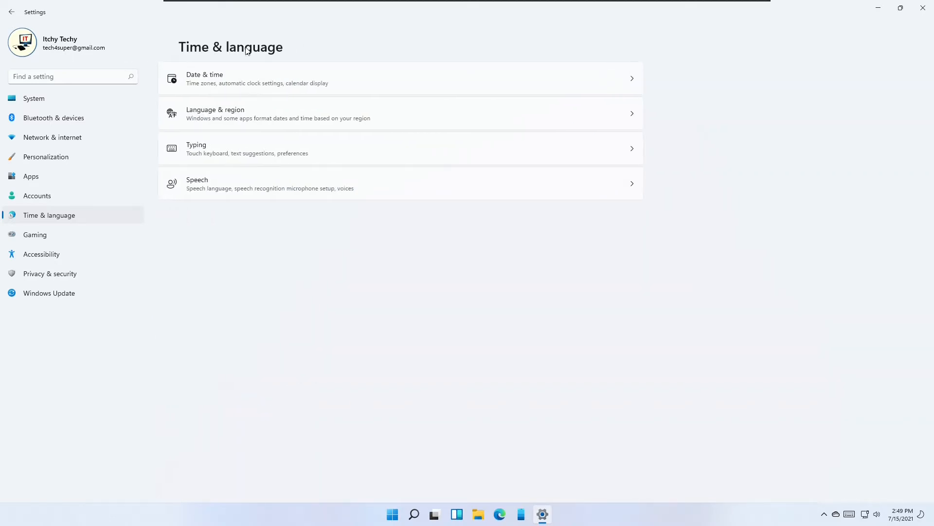
left_click(349, 152)
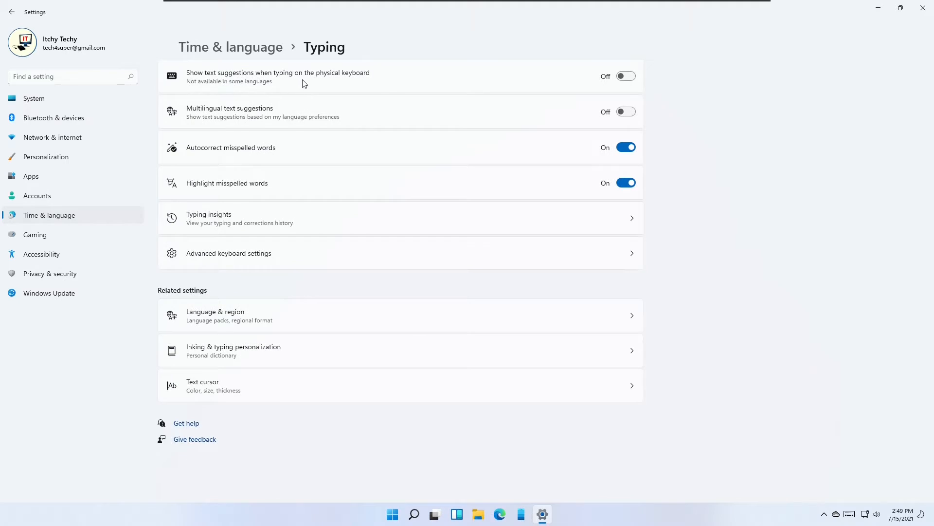
left_click(626, 76)
left_click(849, 517)
left_click(626, 116)
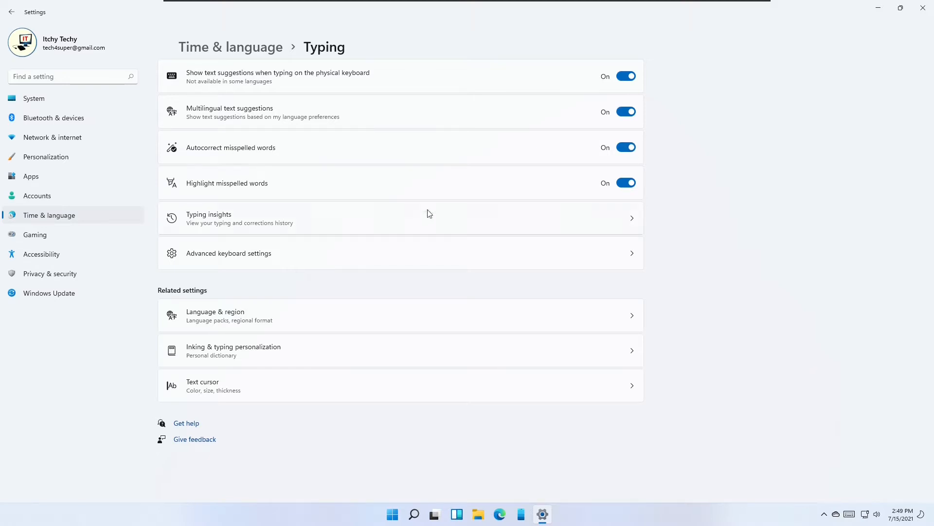
Review Typing insights and Advanced keyboard settings, then go back to Time & language.
left_click(232, 222)
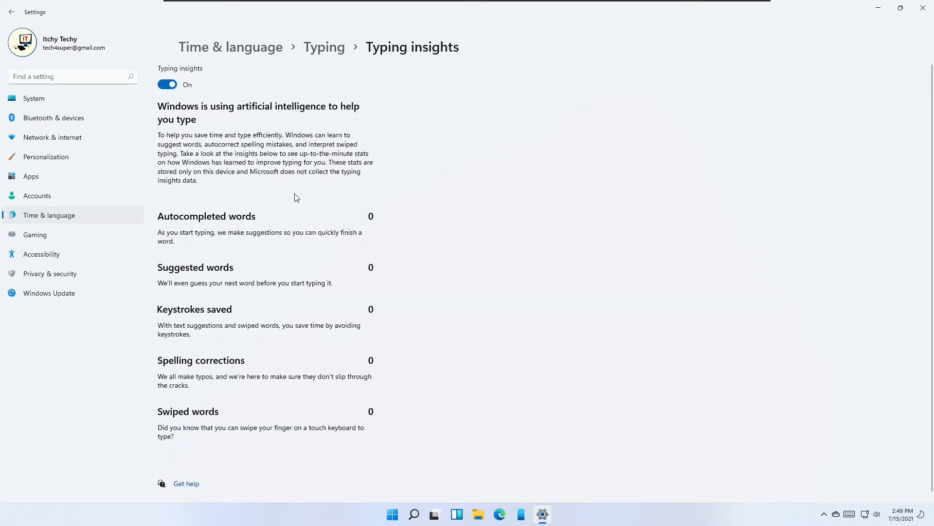
scroll(298, 302, "down", 1)
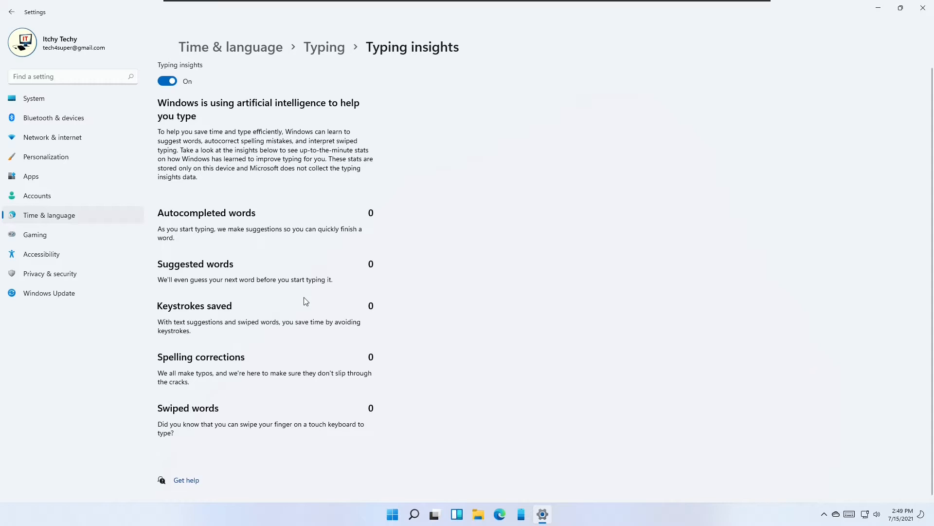
scroll(371, 212, "up", 1)
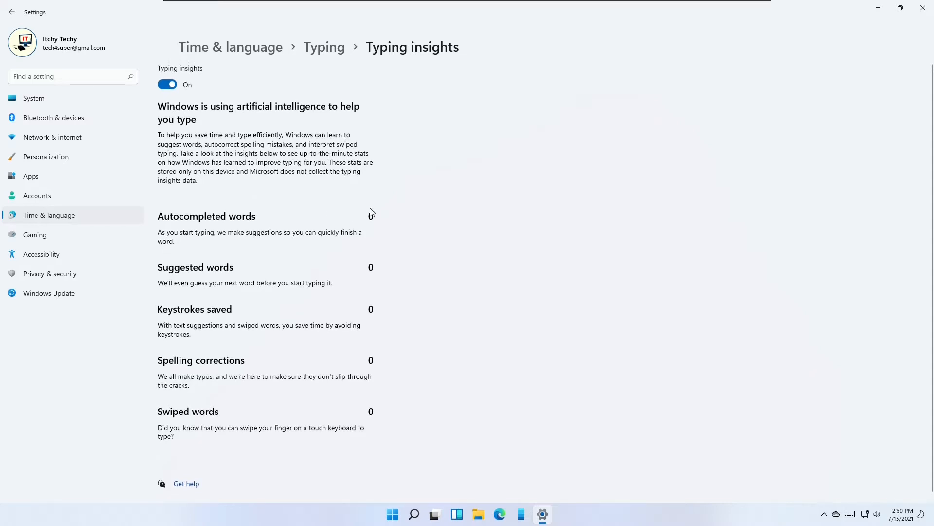
left_click(324, 47)
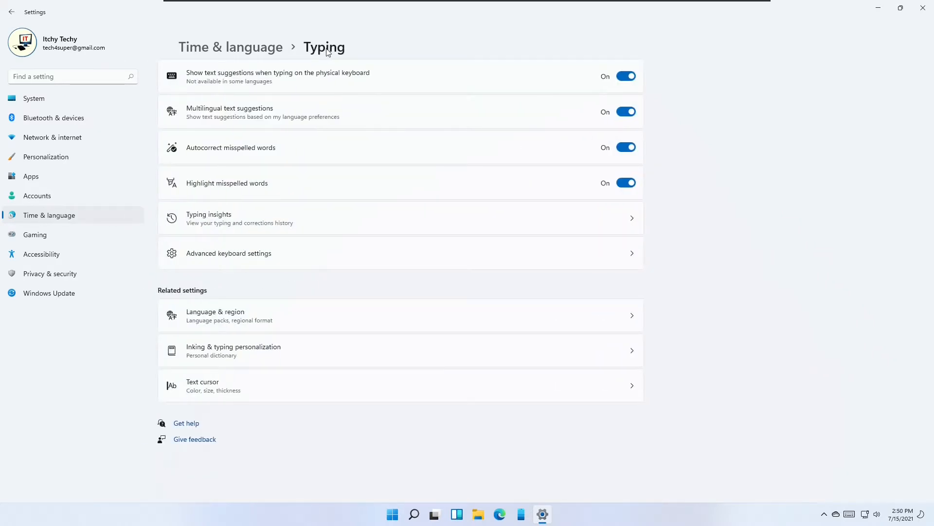
left_click(255, 257)
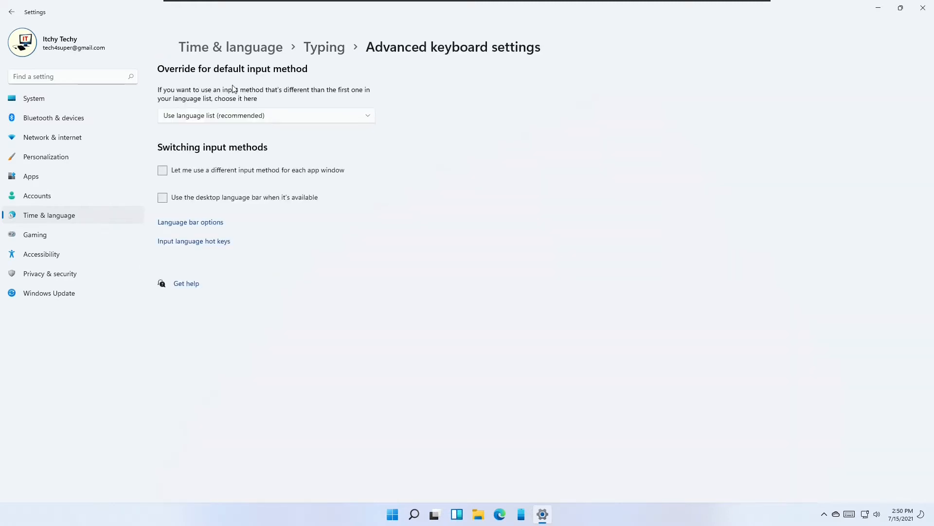
left_click(321, 55)
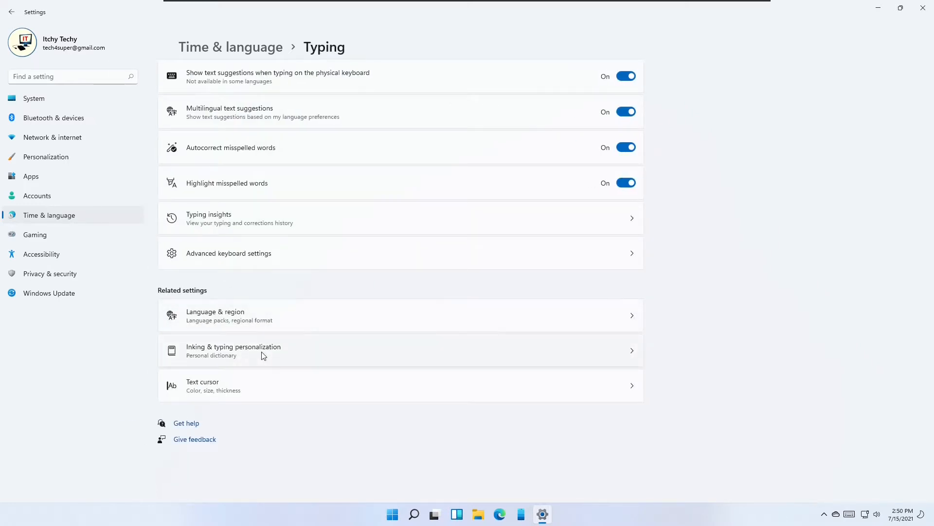
left_click(239, 51)
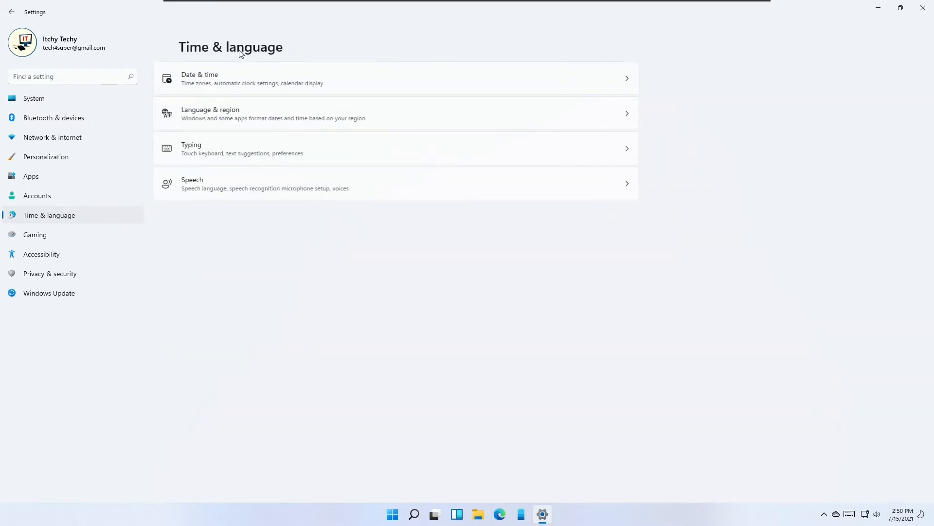
Open Speech, start the microphone setup, and cancel it.
left_click(309, 188)
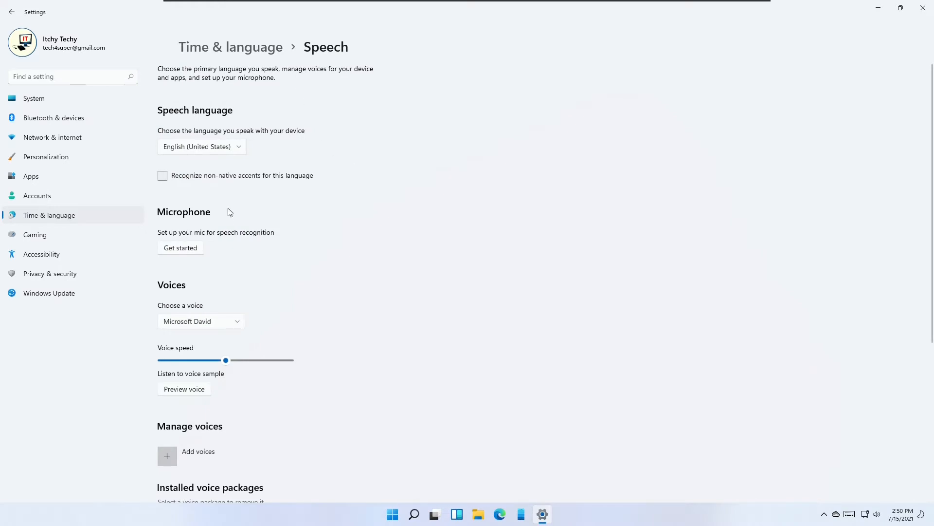
scroll(305, 247, "down", 3)
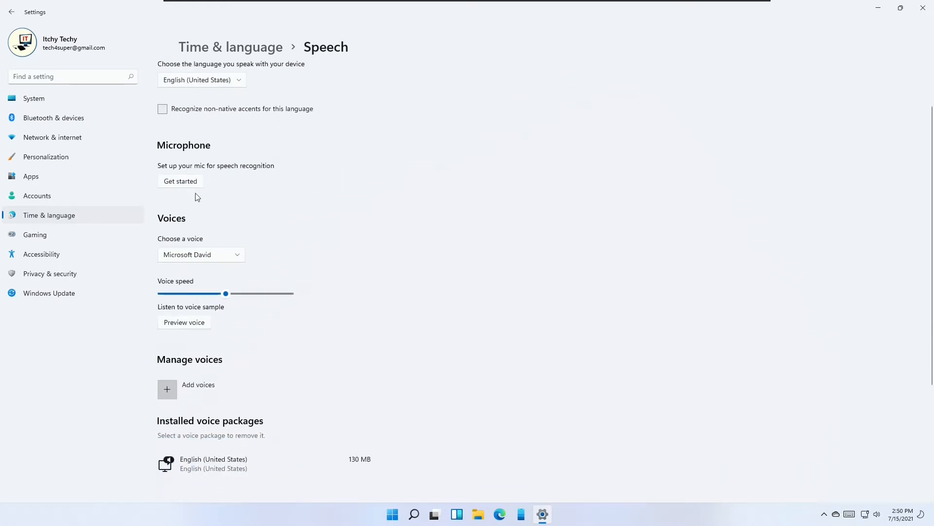
left_click(193, 182)
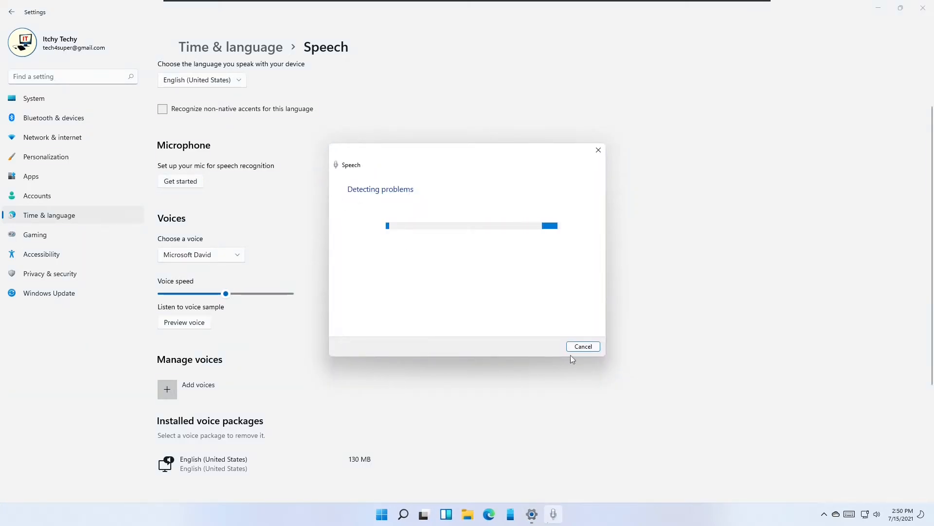
left_click(596, 349)
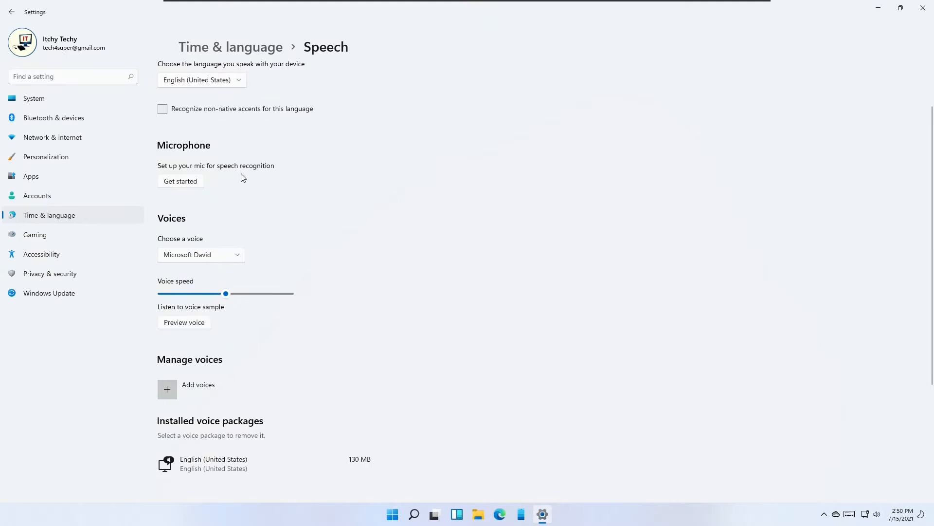
scroll(271, 270, "down", 3)
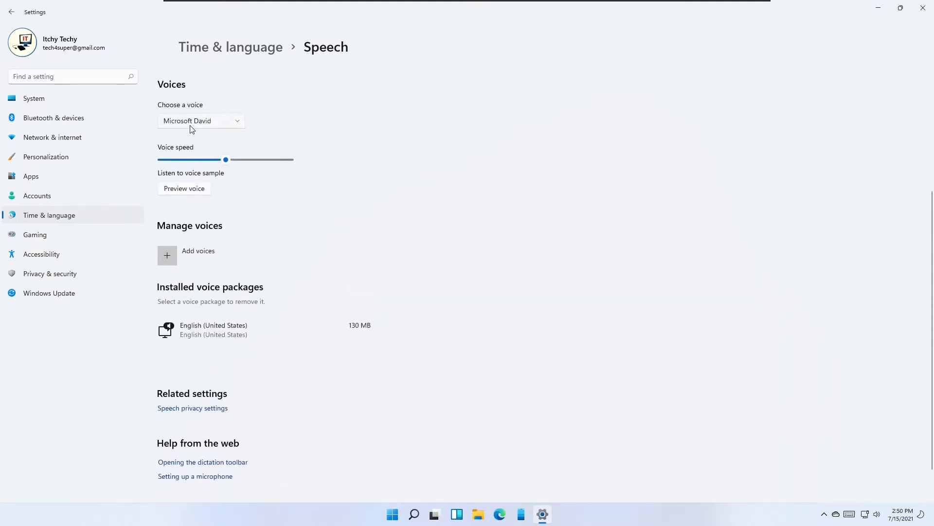
Preview the Microsoft Zira and Microsoft David voices.
left_click(190, 126)
left_click(187, 138)
left_click(189, 191)
left_click(229, 125)
left_click(223, 101)
left_click(190, 193)
Try Microsoft Mark, then settle on Microsoft Zira as the voice.
left_click(239, 124)
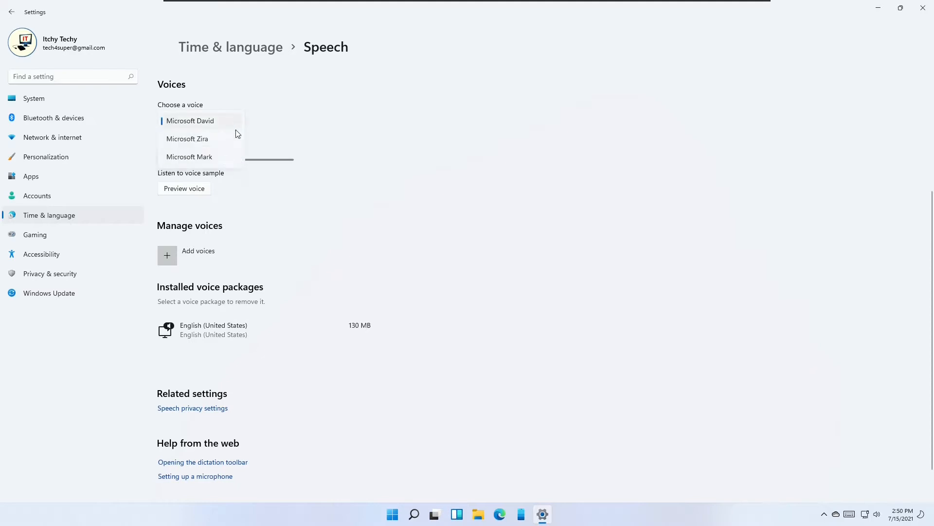
left_click(223, 159)
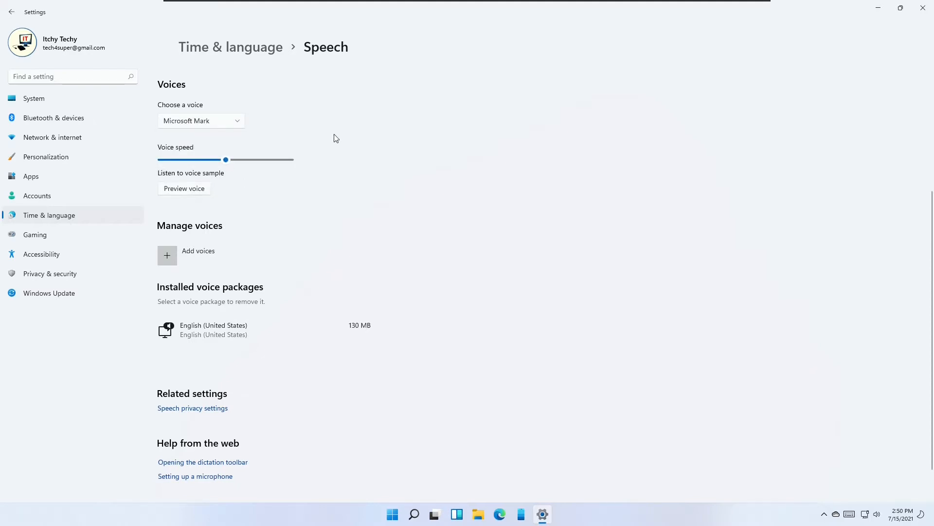
left_click(235, 122)
left_click(234, 110)
scroll(461, 241, "down", 1)
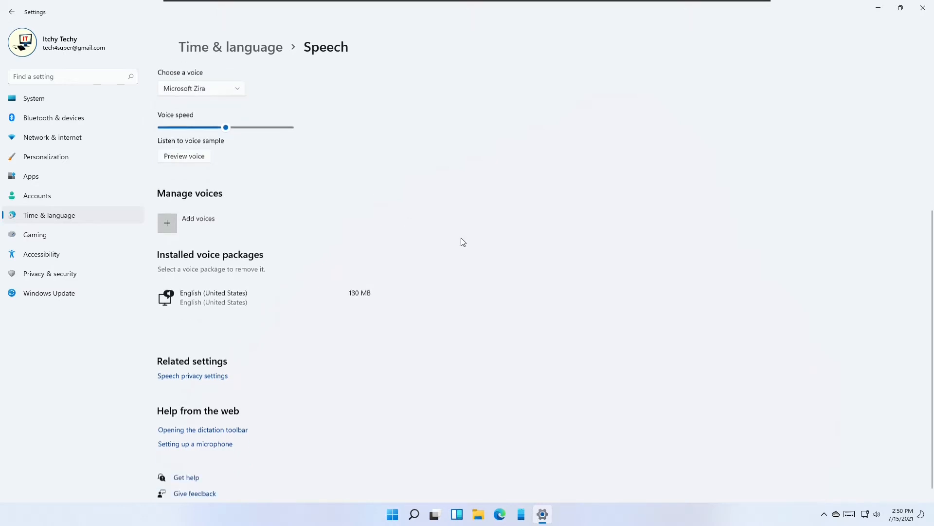
scroll(257, 244, "up", 2)
left_click(200, 283)
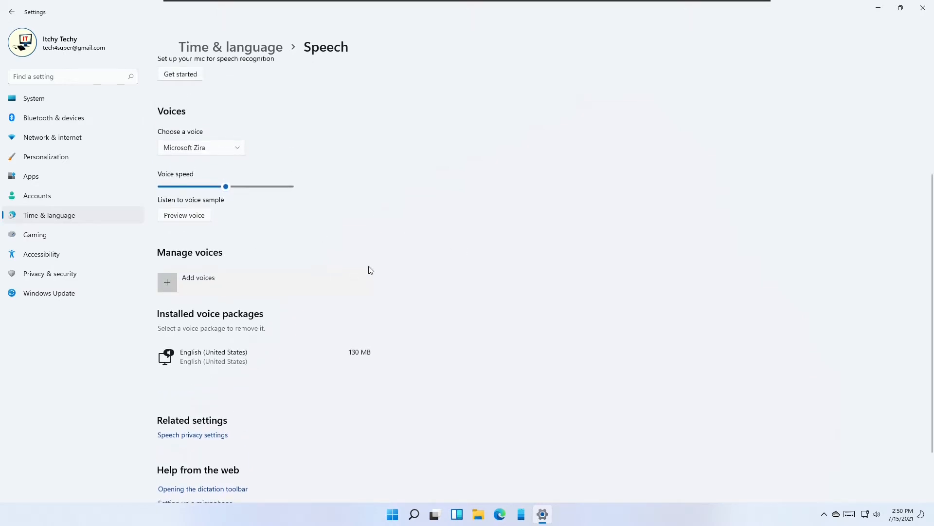
Browse the voice packages, cancel without installing any, and return to Time & language.
scroll(419, 344, "down", 8)
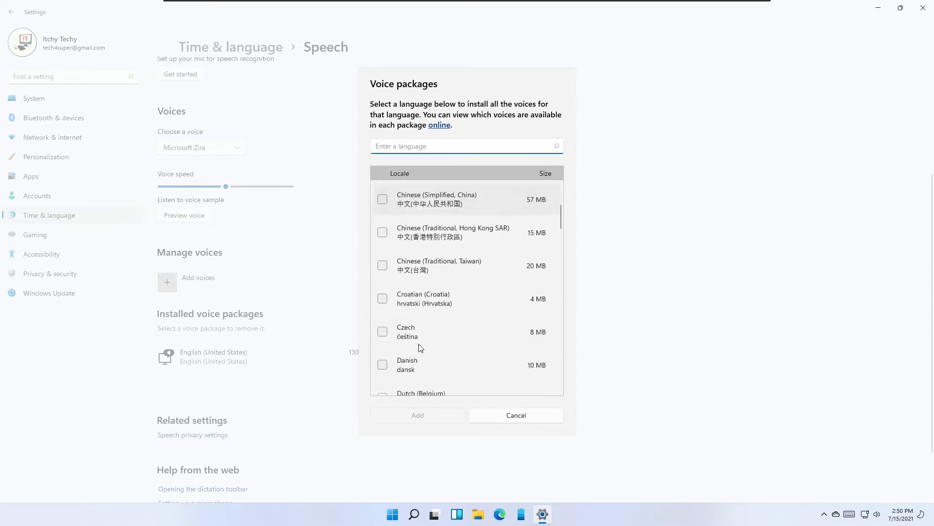
scroll(419, 346, "down", 3)
scroll(419, 343, "up", 10)
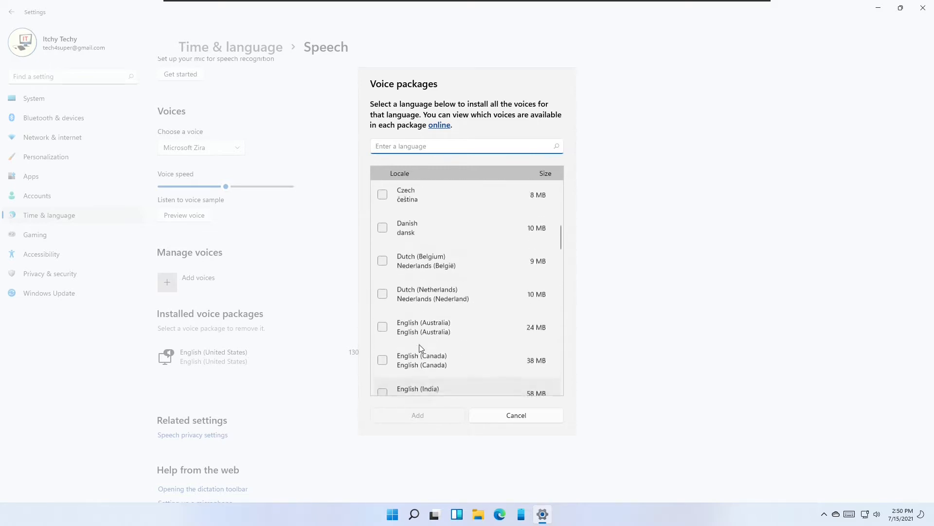
left_click(504, 415)
scroll(312, 238, "down", 2)
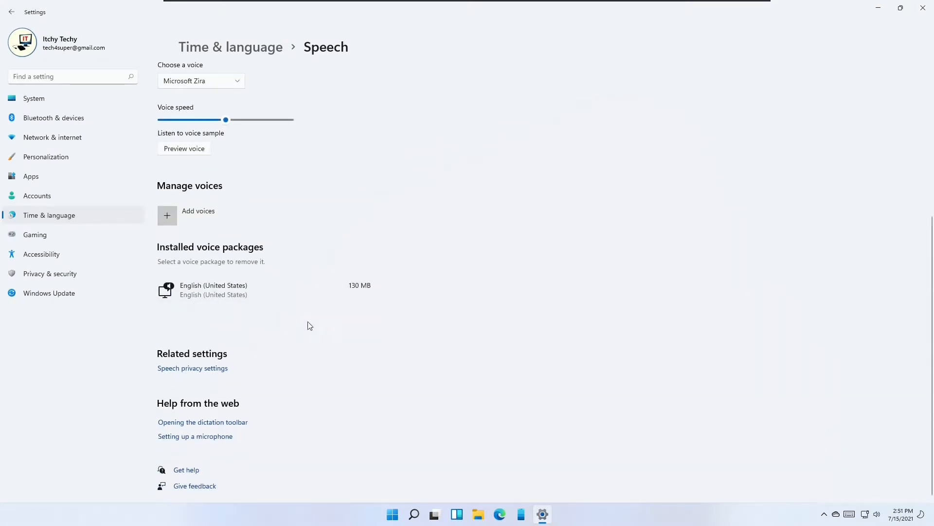
scroll(370, 356, "up", 5)
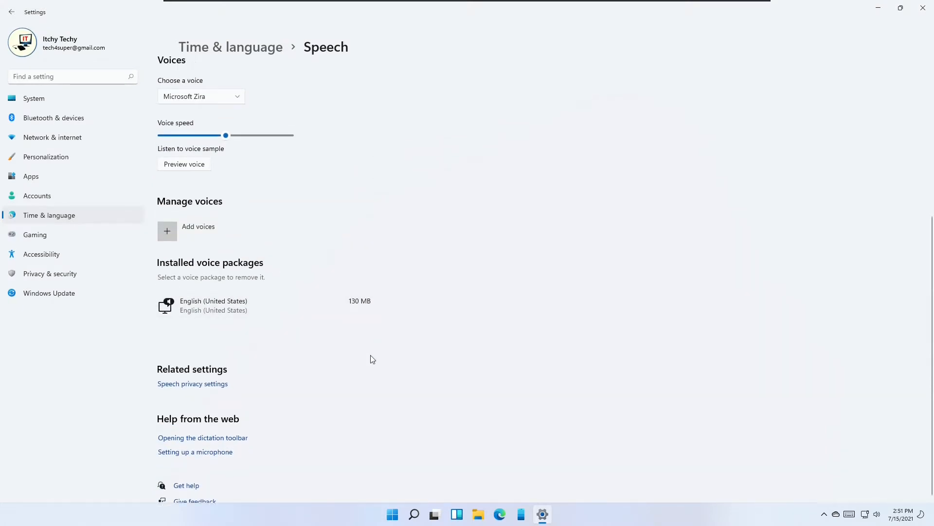
left_click(267, 51)
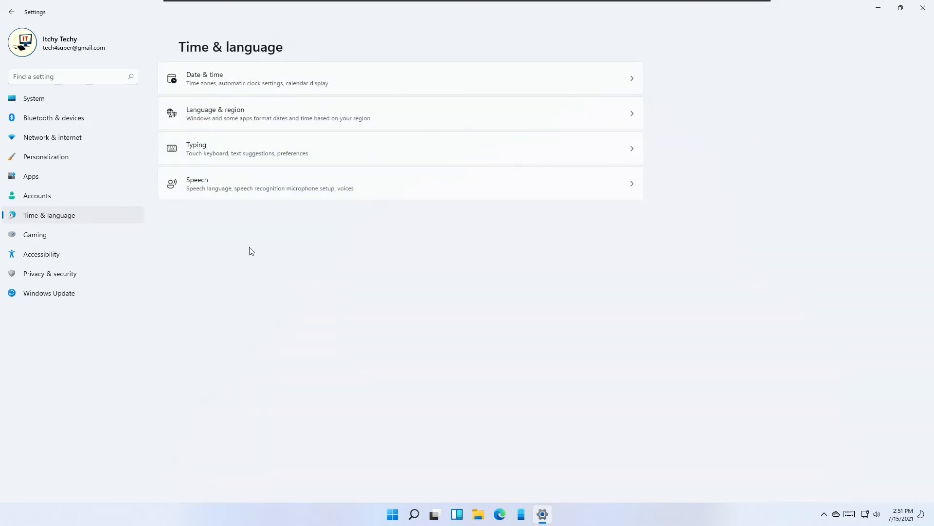
In Gaming > Xbox Game Bar, let a controller button open Game Bar.
left_click(81, 234)
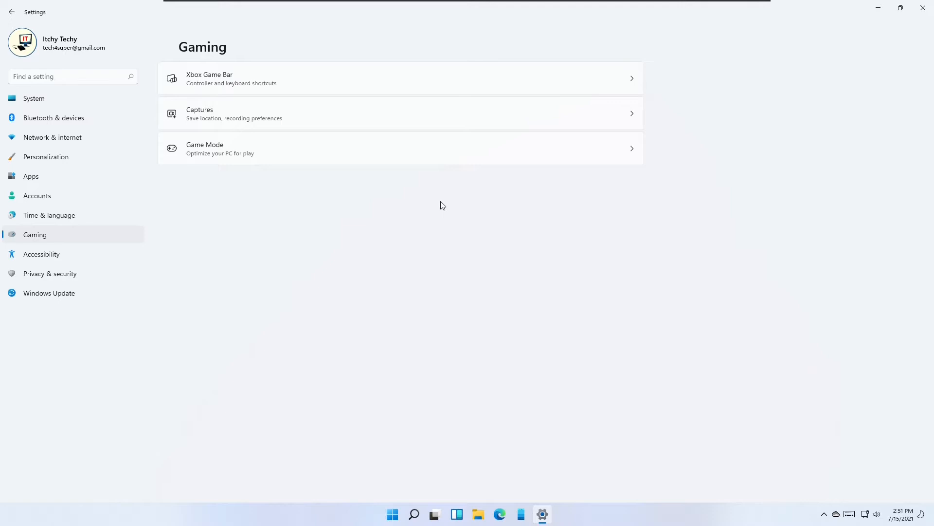
left_click(401, 87)
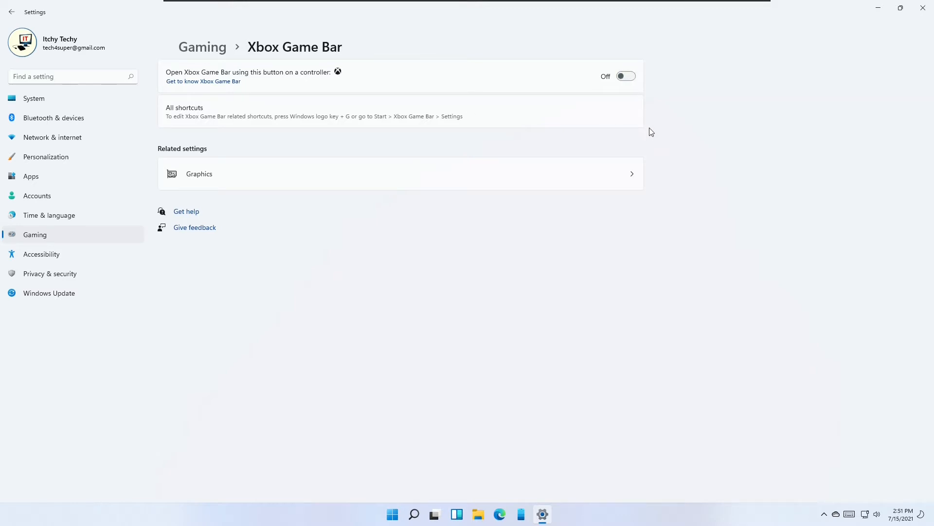
left_click(632, 77)
Launch and close the pinned Xbox app, then search Start for 'xbox g'.
left_click(392, 514)
scroll(517, 320, "down", 1)
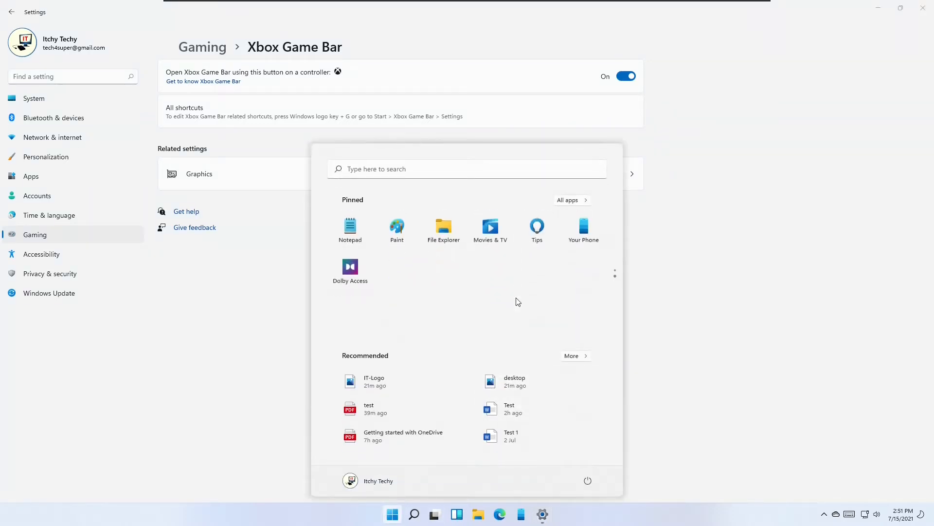
scroll(514, 316, "up", 1)
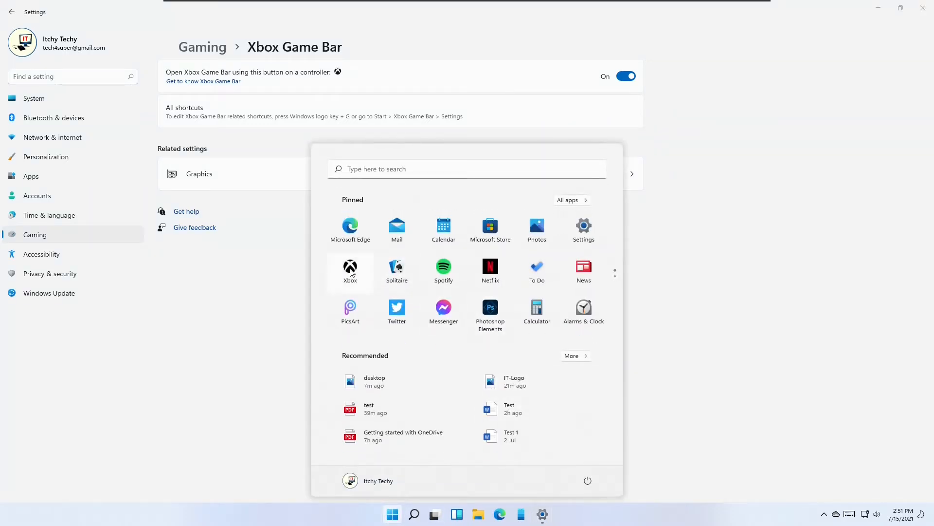
left_click(350, 268)
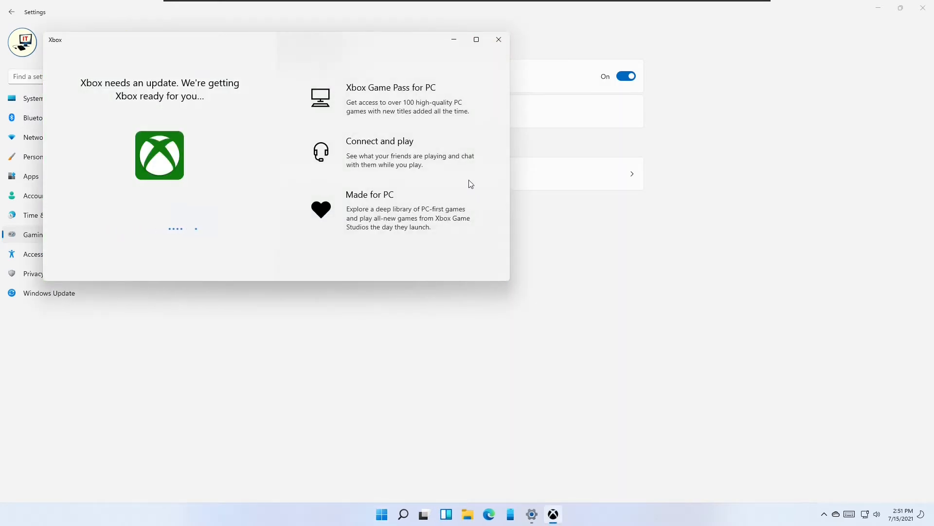
left_click(497, 41)
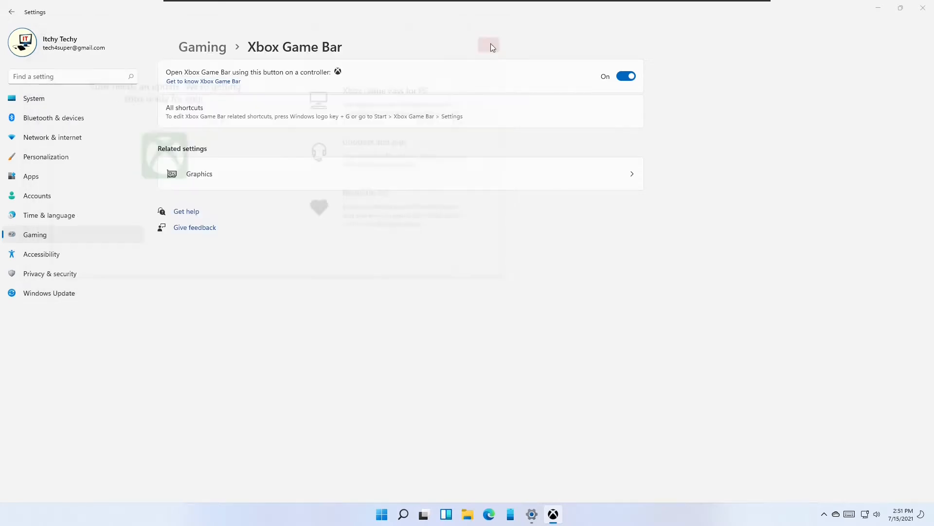
key("super")
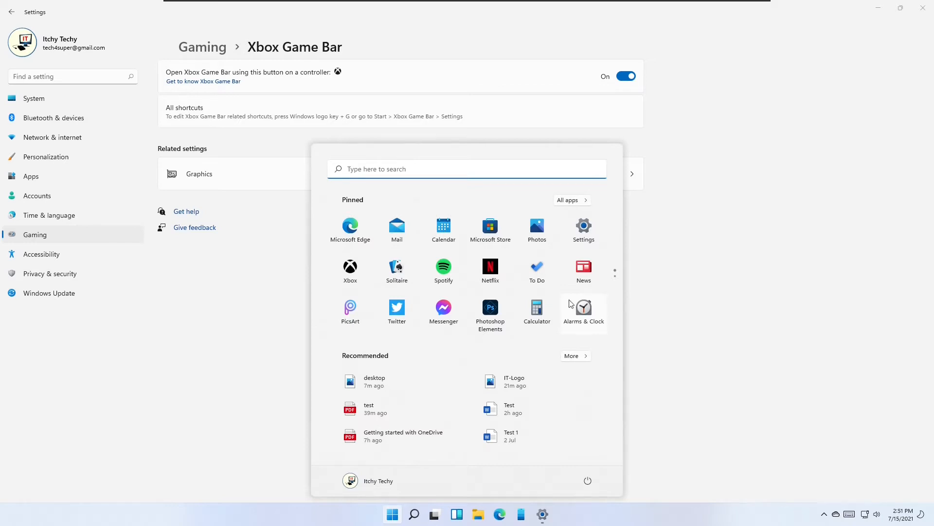
type("xbox g")
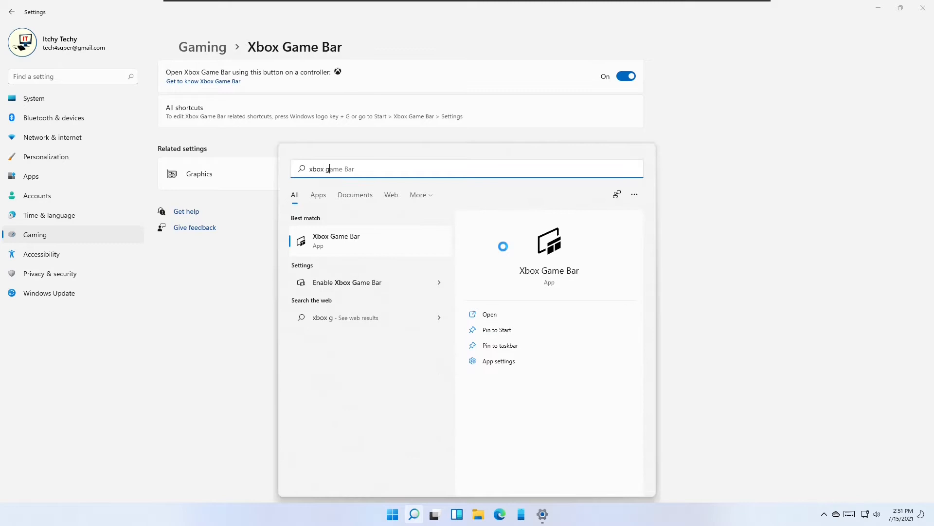
Launch Xbox Game Bar from search, browse What's New and Game Bar settings, then dismiss the overlay.
left_click(493, 318)
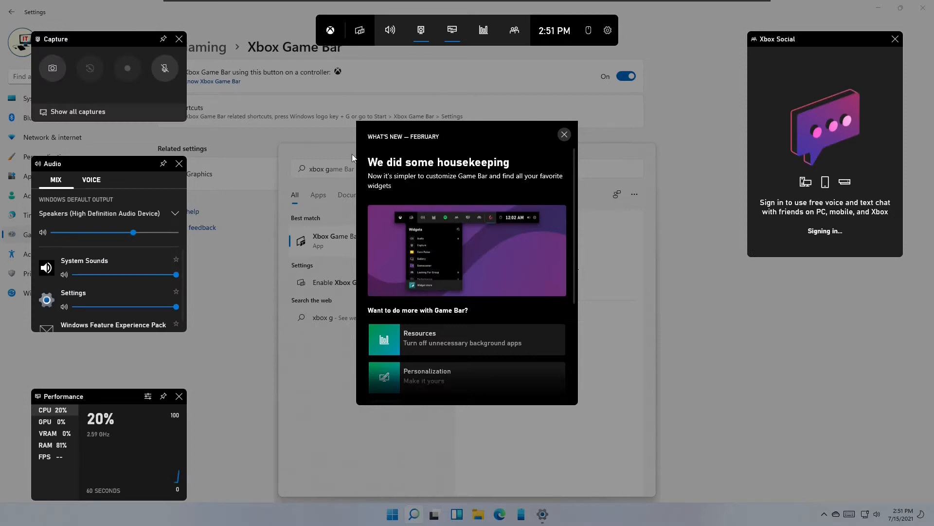
scroll(468, 316, "down", 5)
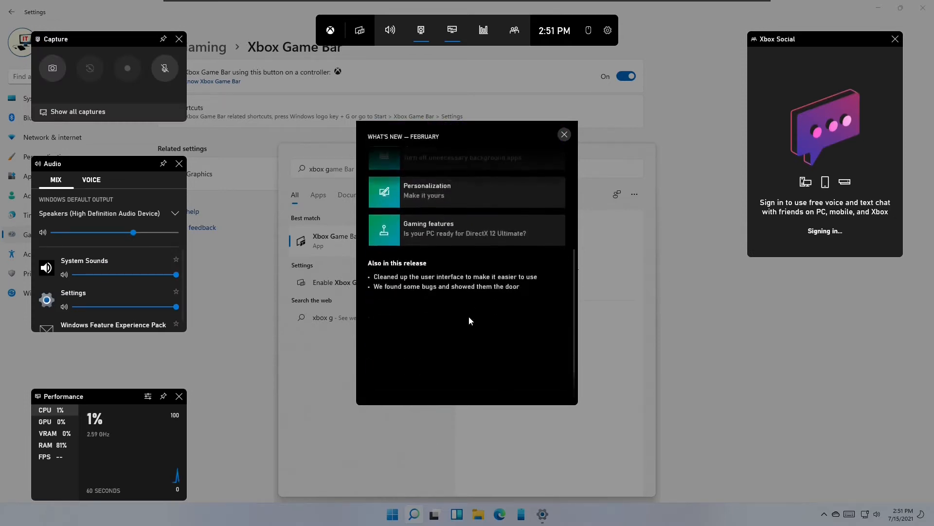
scroll(469, 314, "up", 5)
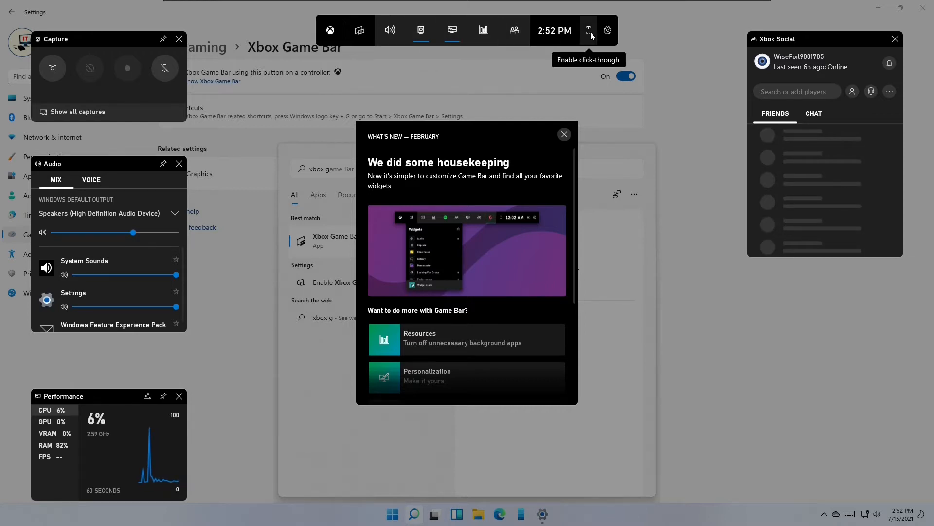
left_click(608, 34)
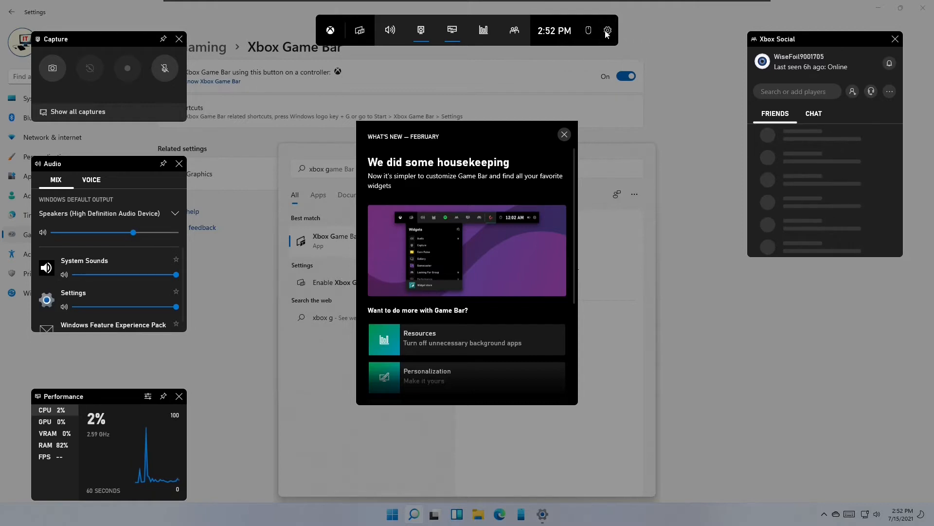
left_click(564, 135)
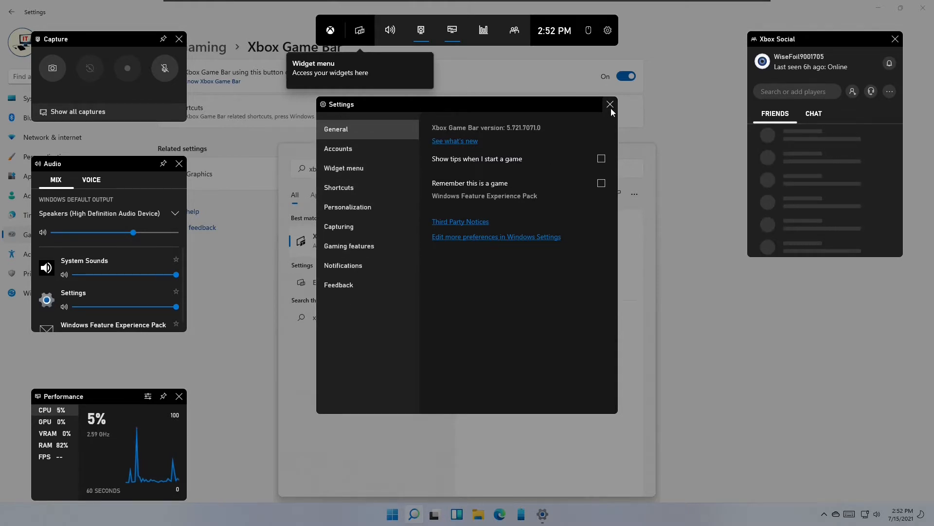
left_click(670, 233)
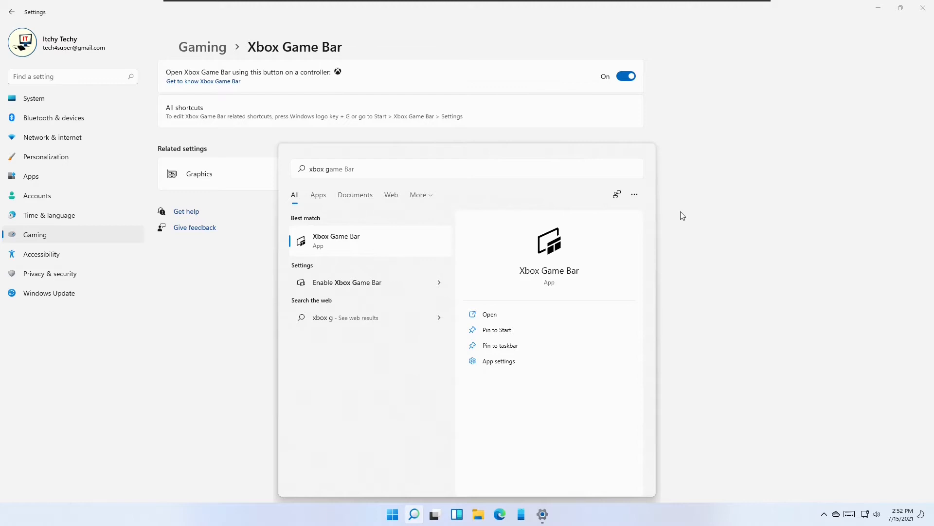
Reopen the Game Bar overlay with Win+G, then close its settings, the overlay and Start search.
key("super+g")
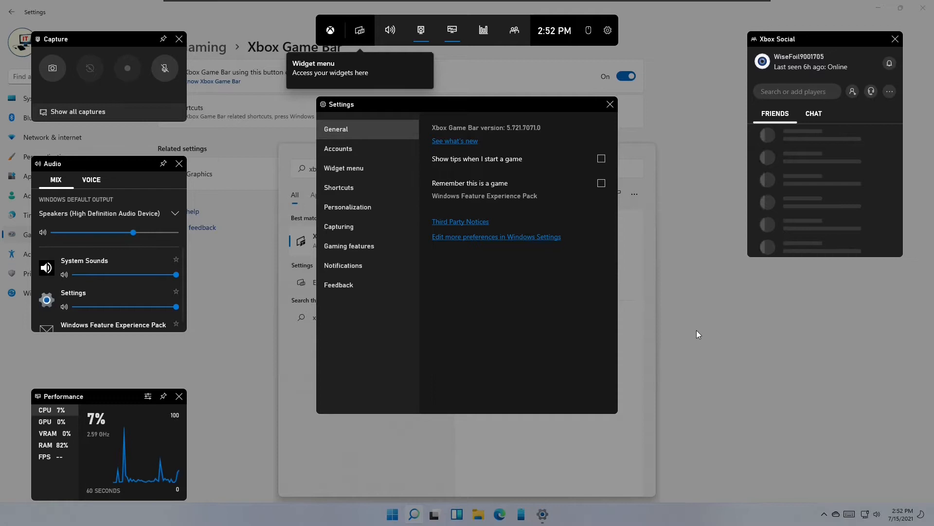
left_click(610, 104)
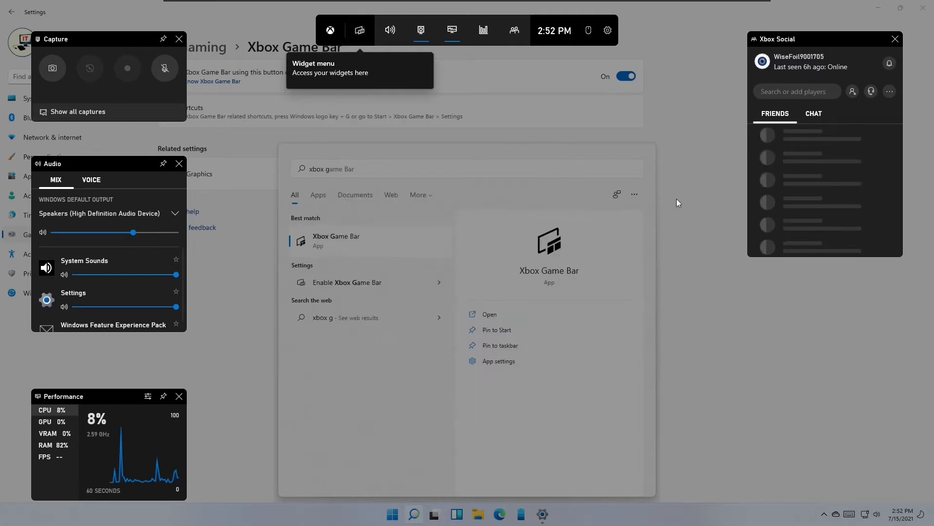
left_click(677, 200)
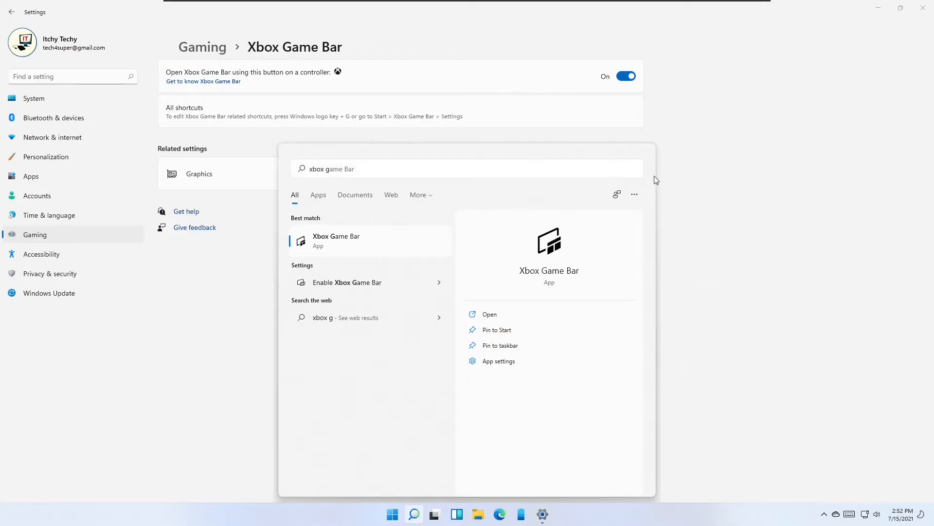
left_click(672, 194)
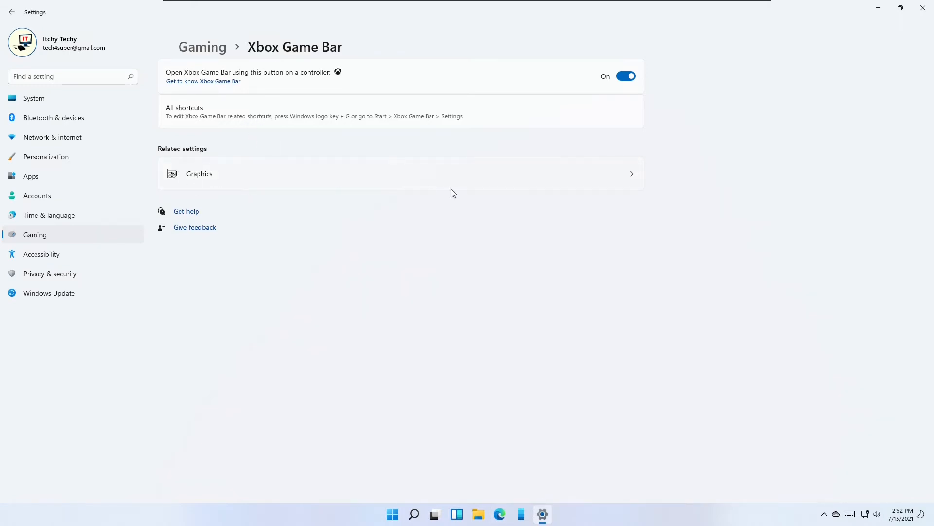
Go back to the Gaming overview and open the Captures page.
left_click(194, 47)
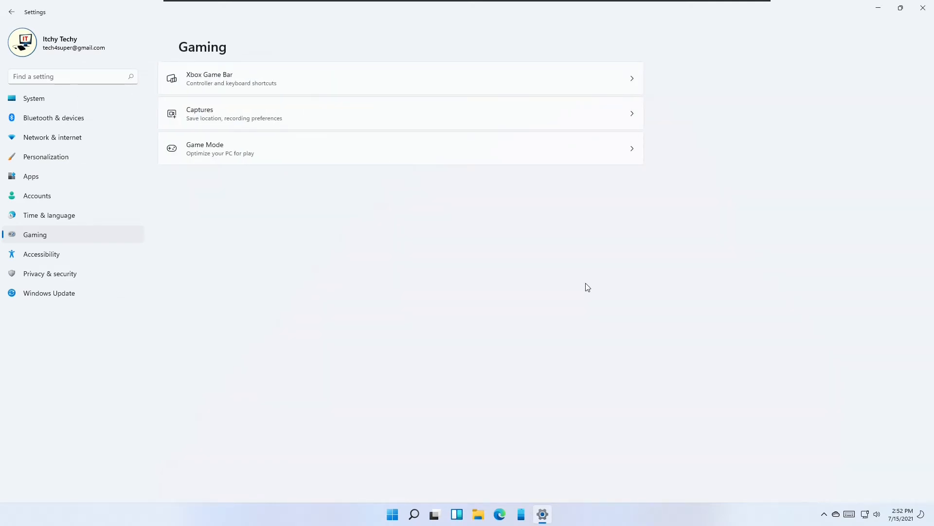
left_click(456, 119)
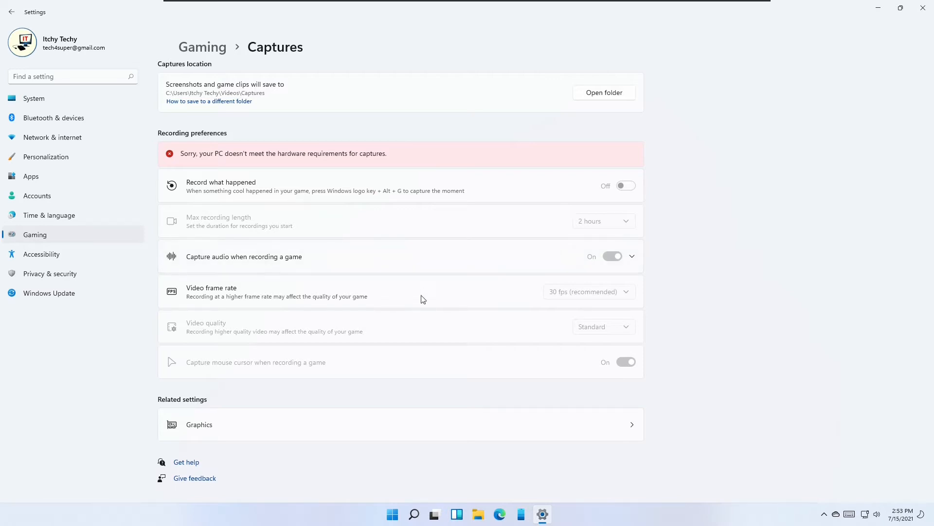
left_click(392, 514)
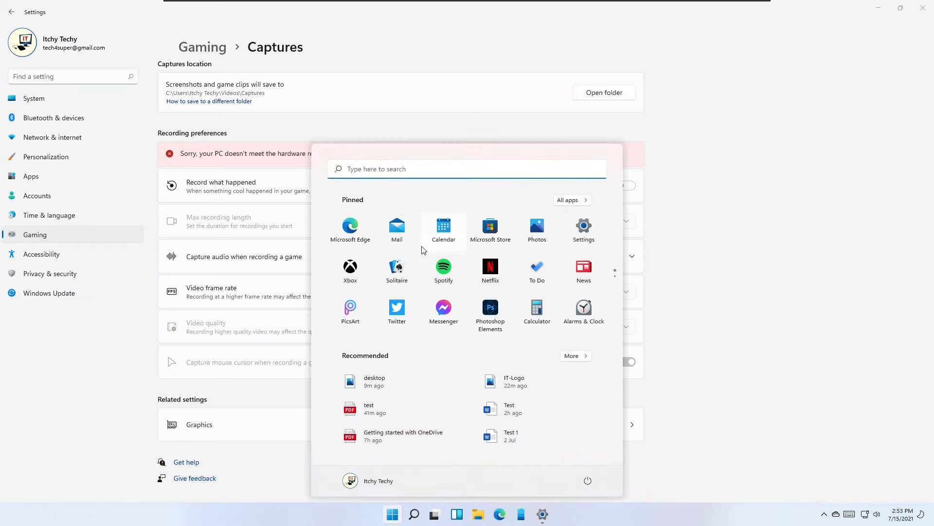
scroll(446, 302, "down", 1)
scroll(446, 302, "up", 1)
scroll(447, 304, "down", 1)
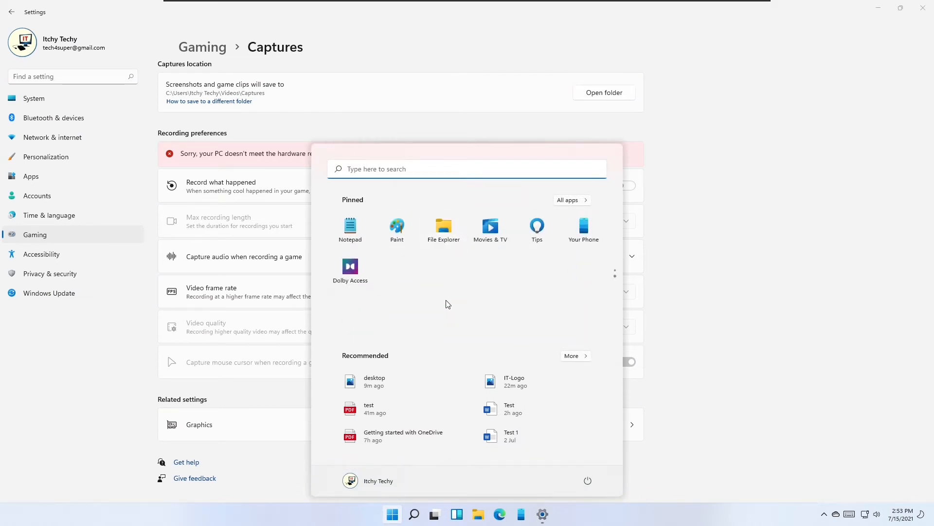
type("gam")
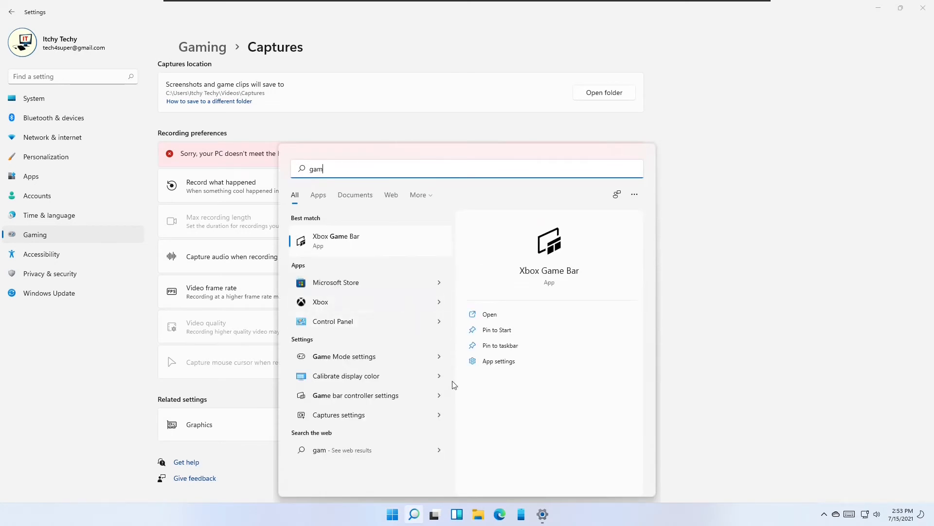
key("BackSpace")
key("BackSpace")
key("BackSpace")
type("soli")
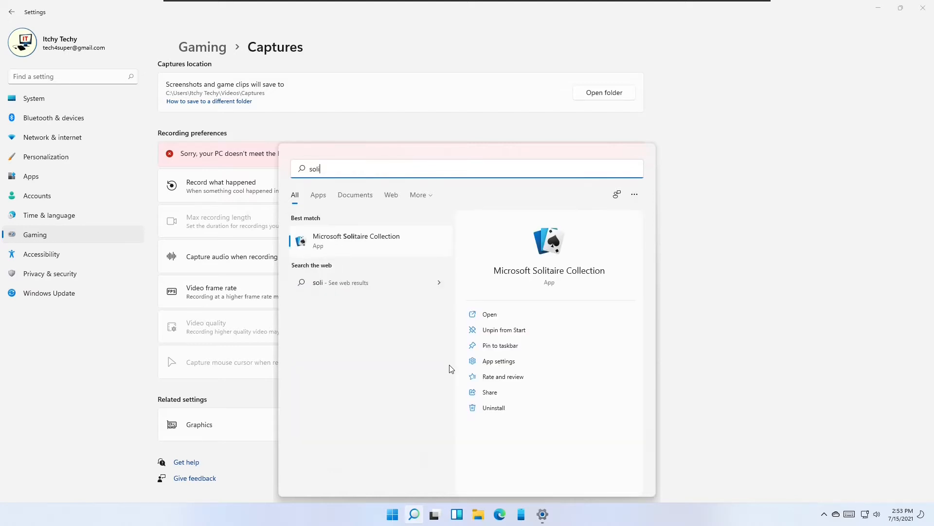
left_click(391, 242)
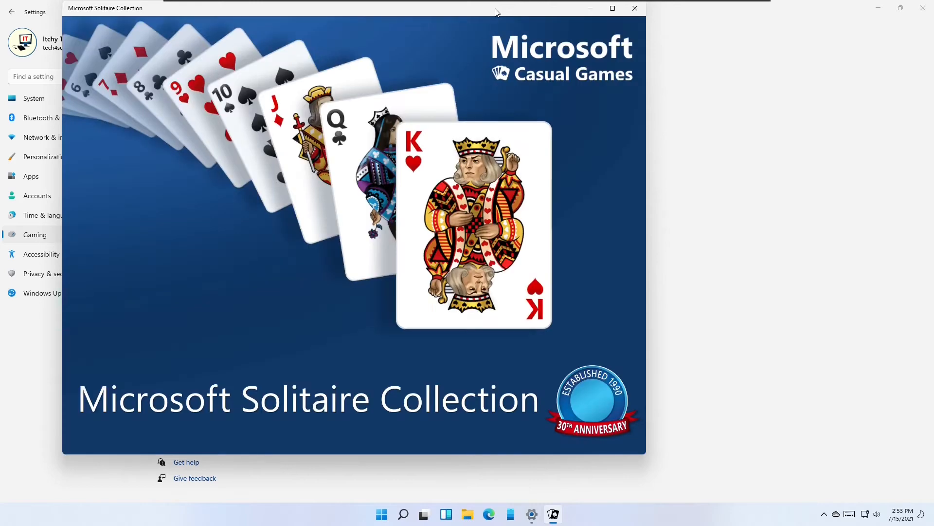
left_click_drag(496, 11, 594, 53)
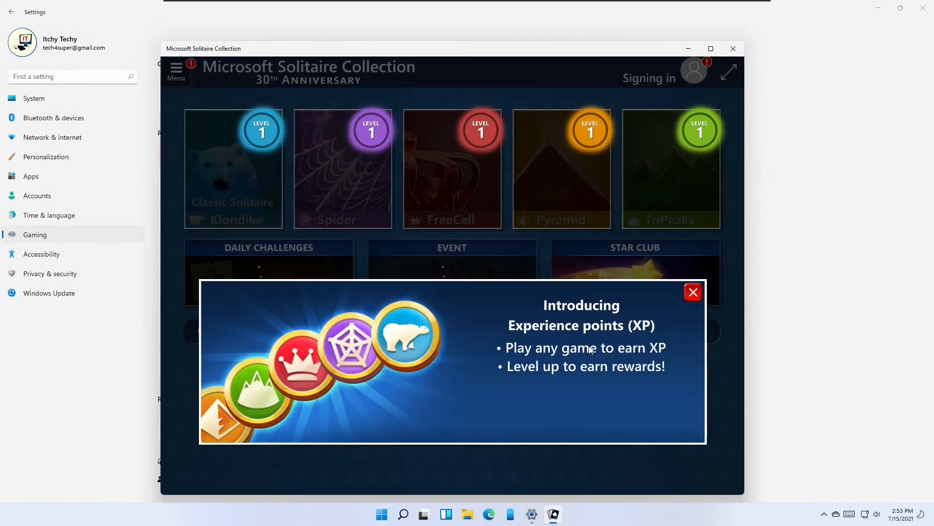
left_click(691, 296)
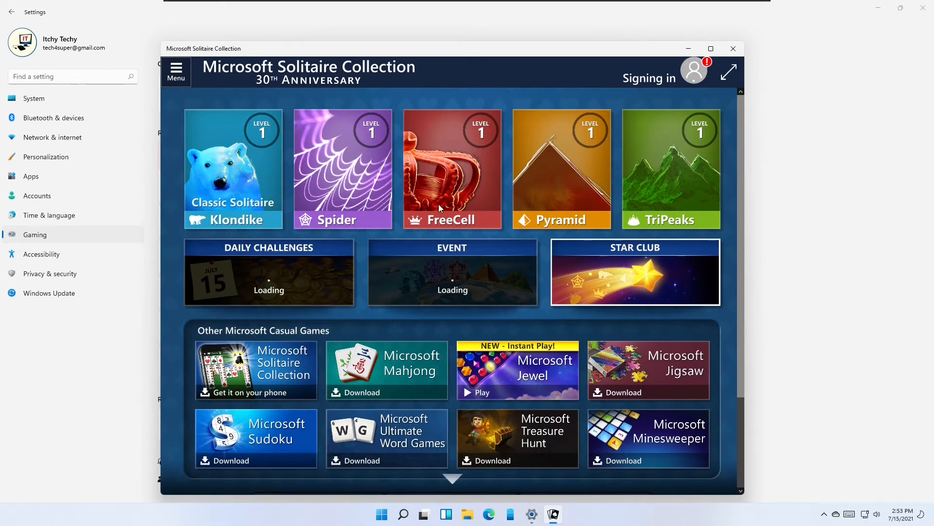
key("super+g")
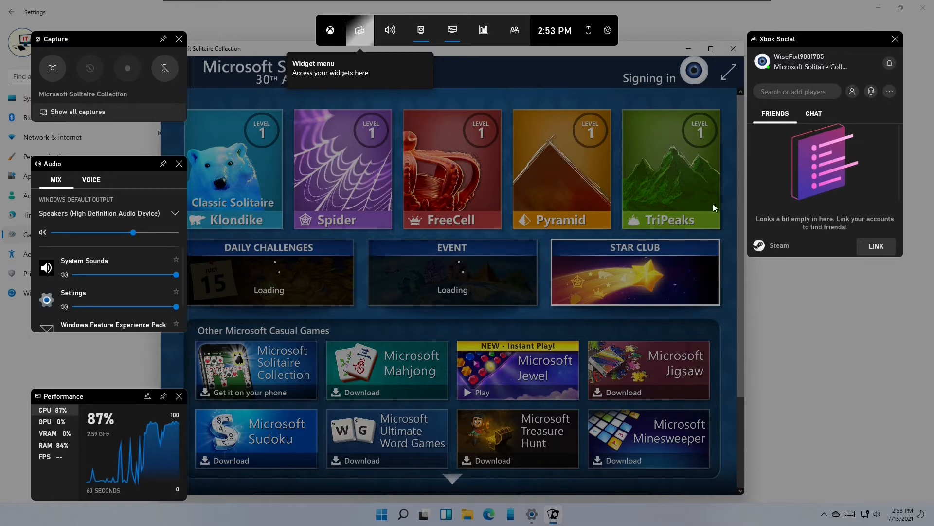
left_click(564, 67)
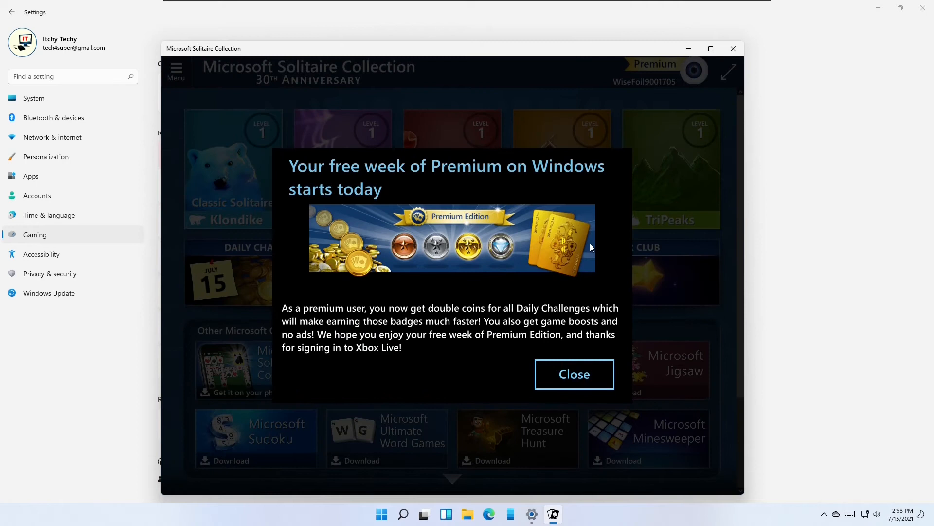
left_click(593, 374)
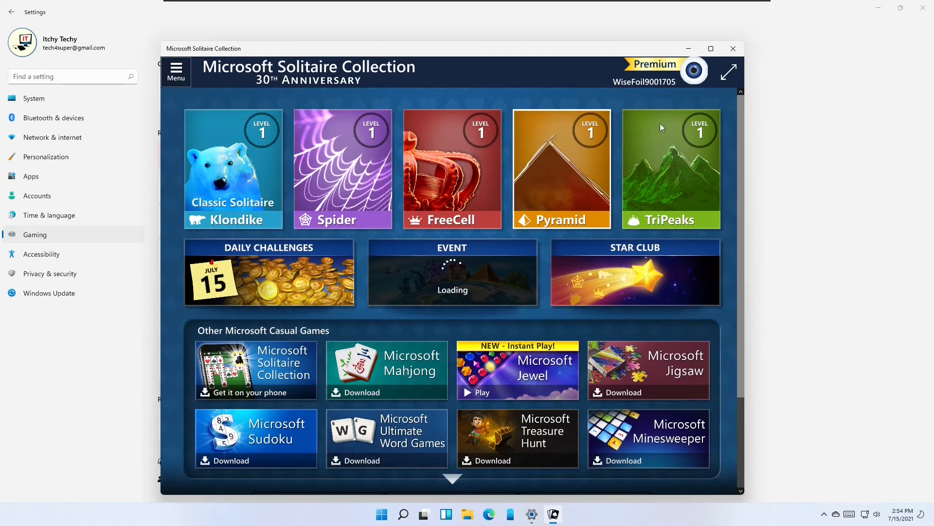
left_click(733, 49)
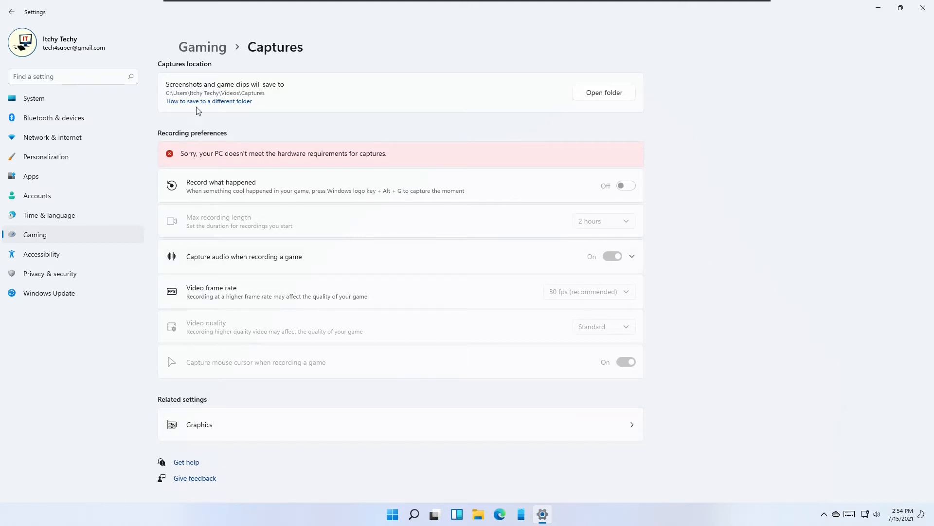
left_click(627, 98)
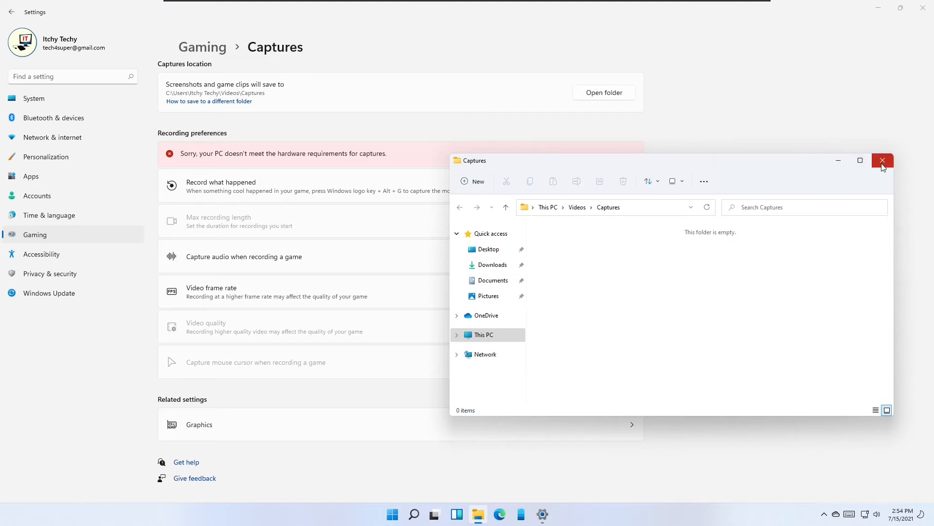
left_click(576, 207)
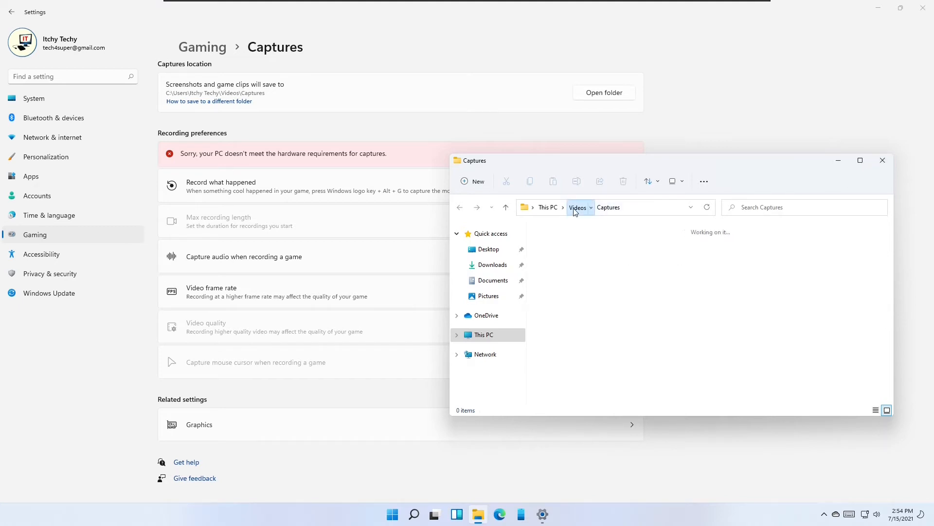
left_click(889, 165)
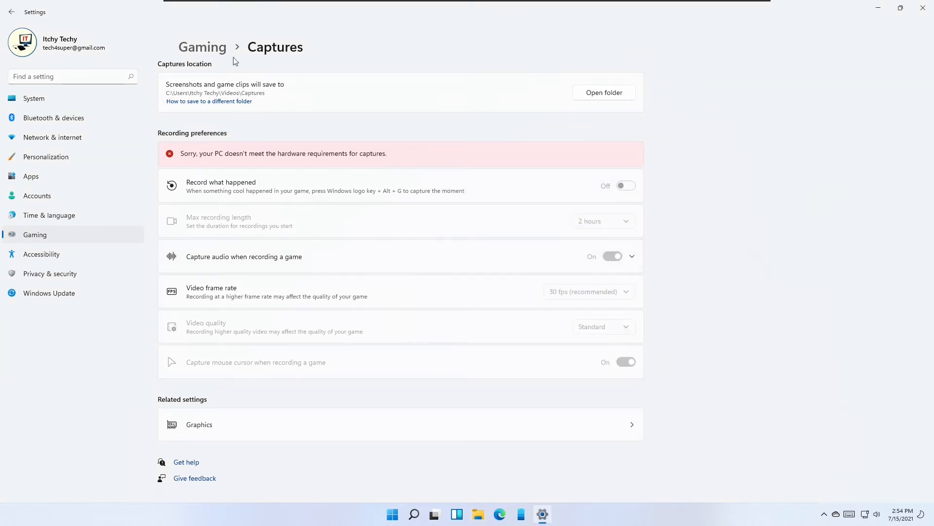
Switch Game Mode off and back on, then go to the Accessibility settings.
left_click(215, 49)
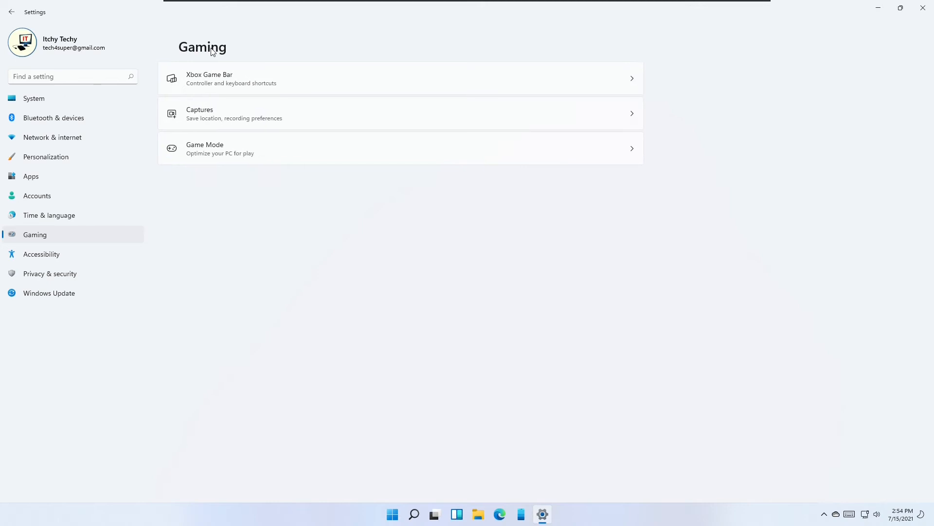
left_click(475, 158)
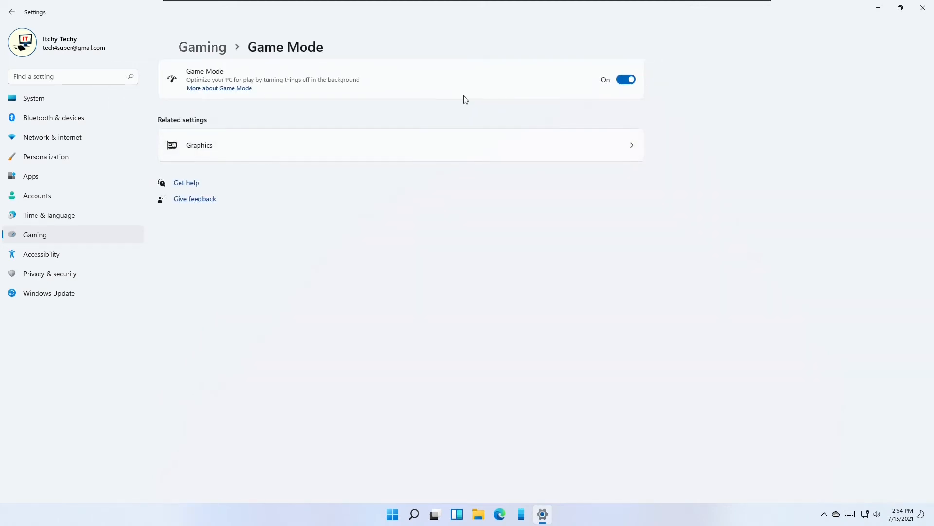
left_click(626, 79)
left_click(628, 80)
left_click(209, 48)
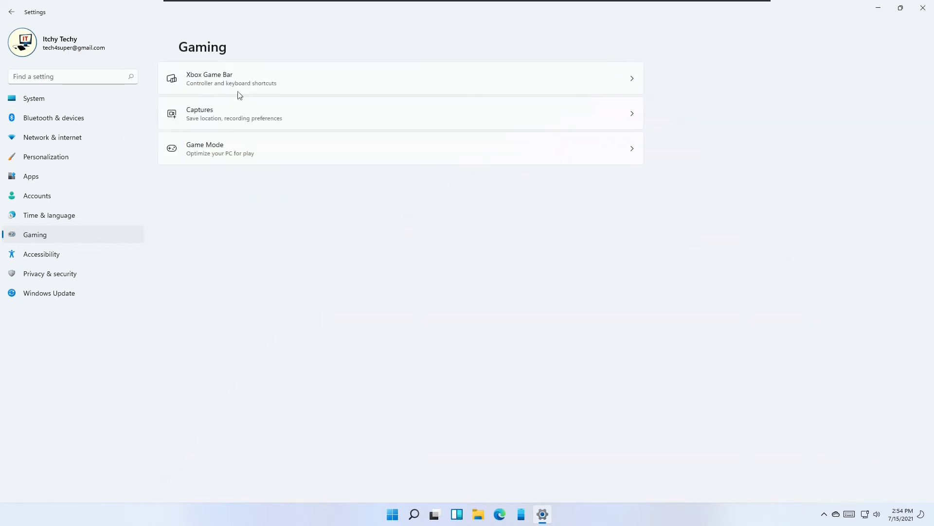
left_click(79, 250)
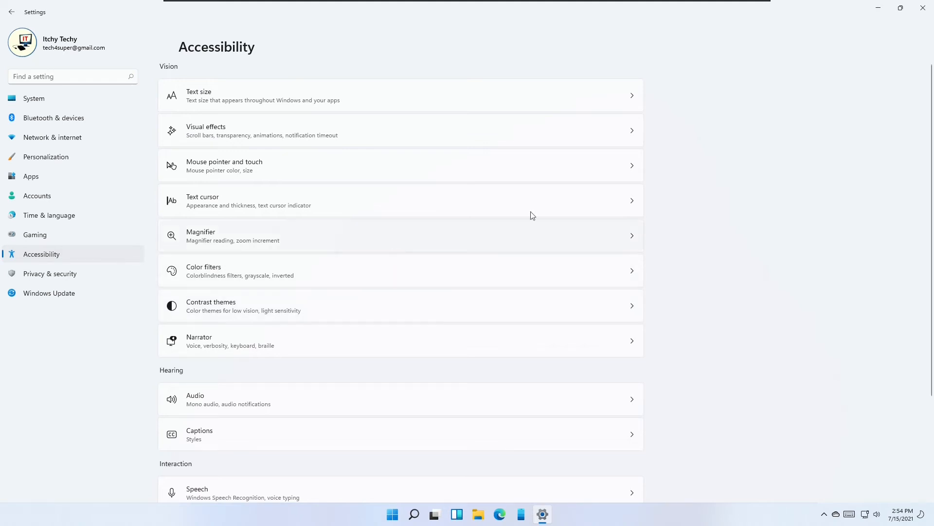
Launch the Windows Security app via Privacy & security and turn on automatic sample submission.
scroll(606, 146, "down", 2)
scroll(609, 154, "down", 1)
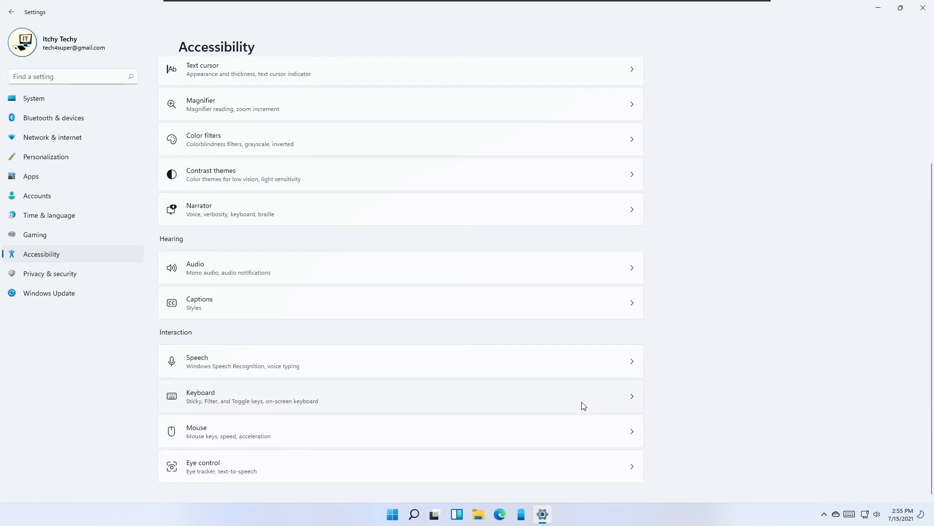
scroll(589, 470, "up", 3)
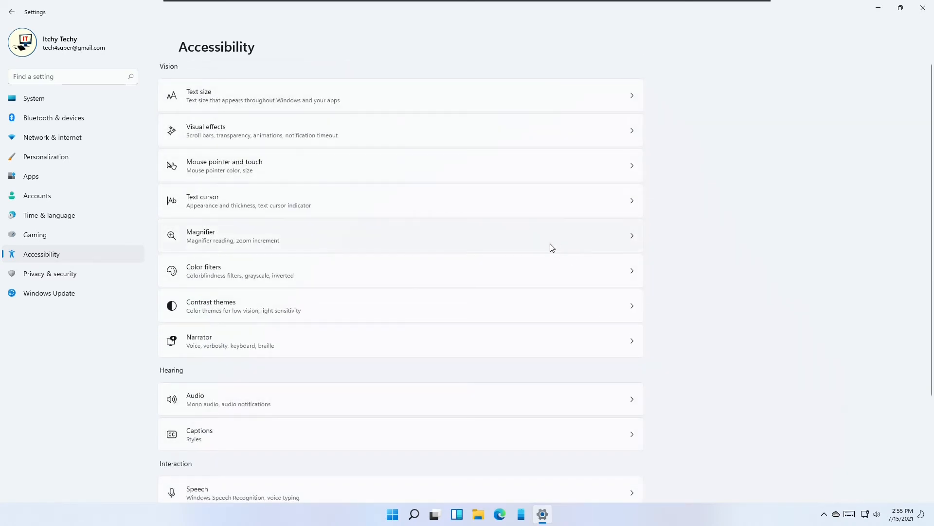
left_click(126, 269)
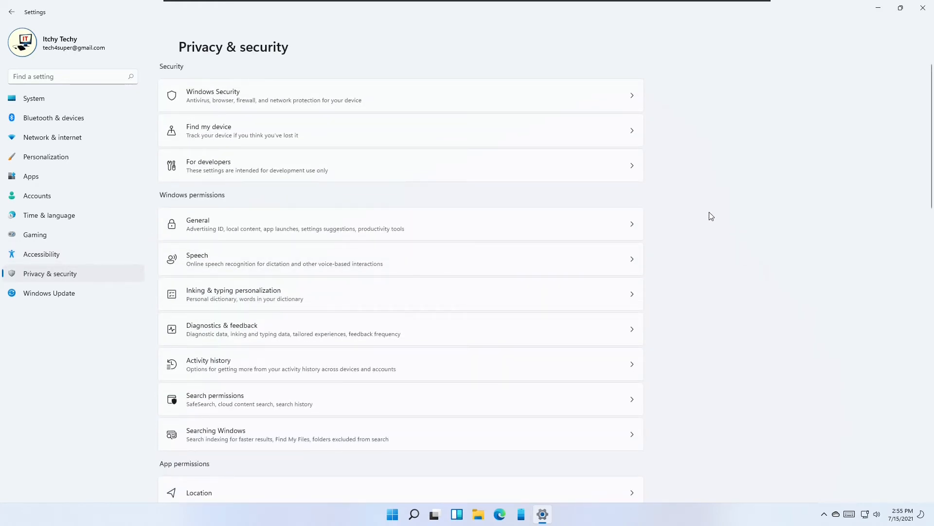
left_click(549, 103)
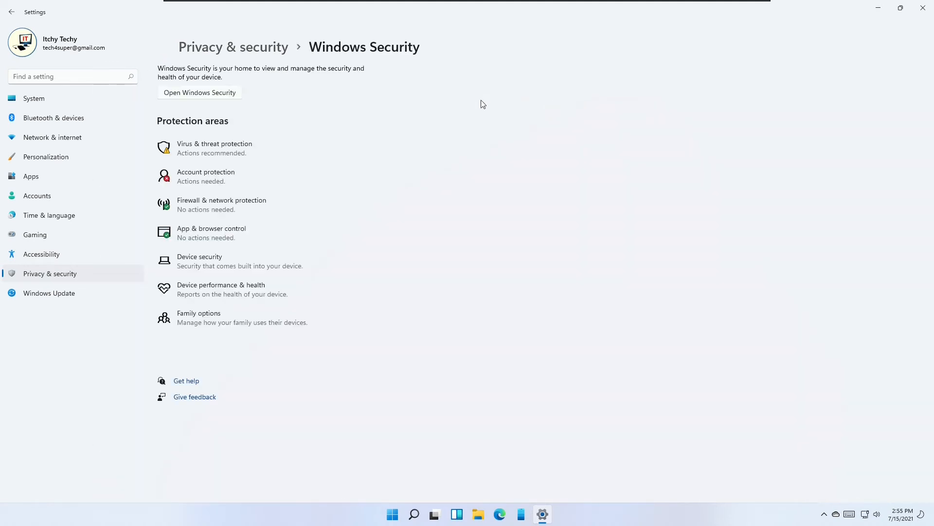
left_click(237, 92)
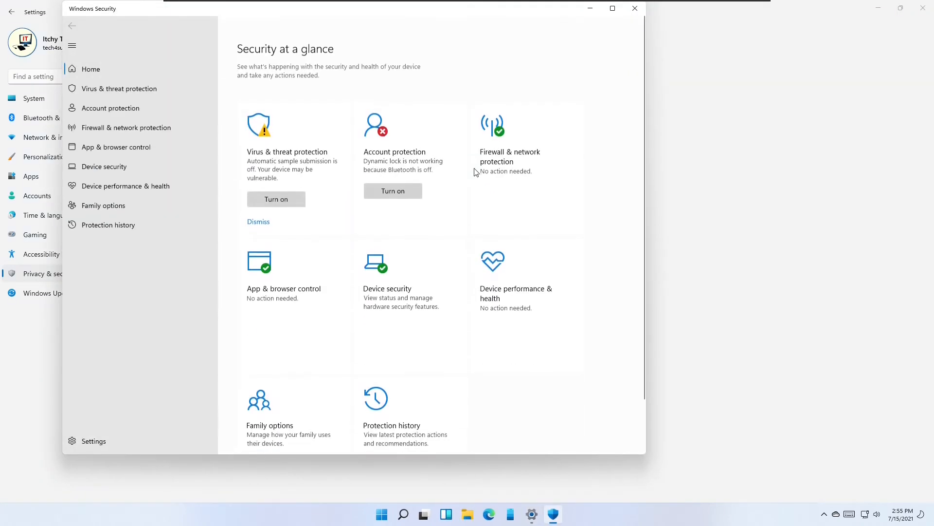
left_click(296, 202)
Decline the administrator prompt and twice try fixing the Account protection dynamic lock warning.
left_click(441, 330)
left_click(413, 190)
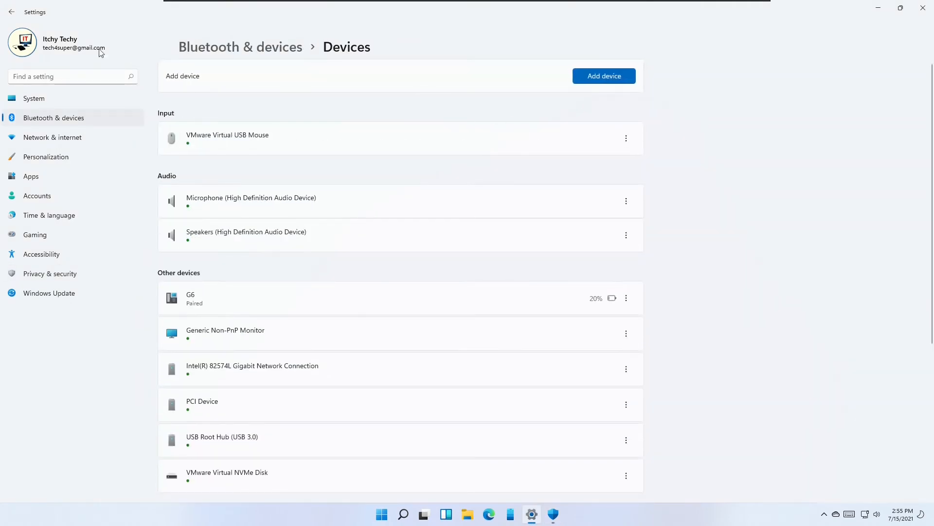
left_click(12, 13)
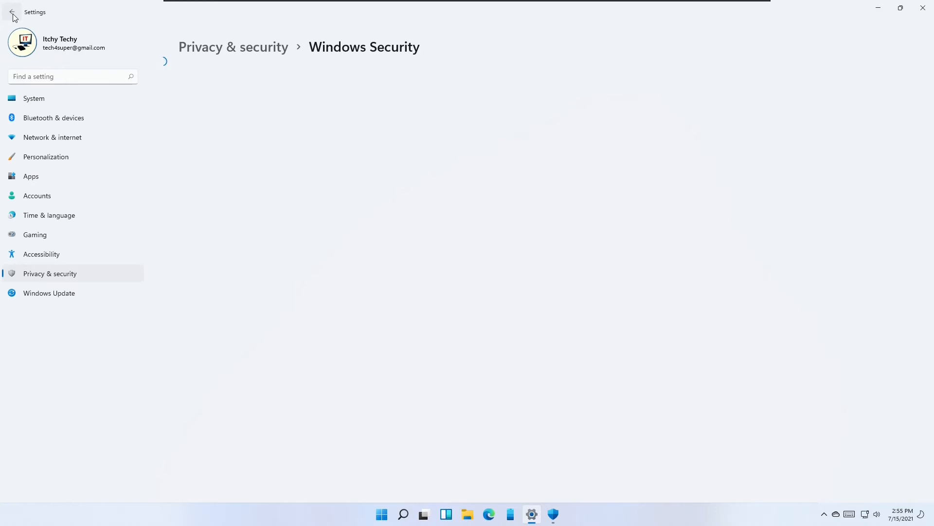
left_click(554, 512)
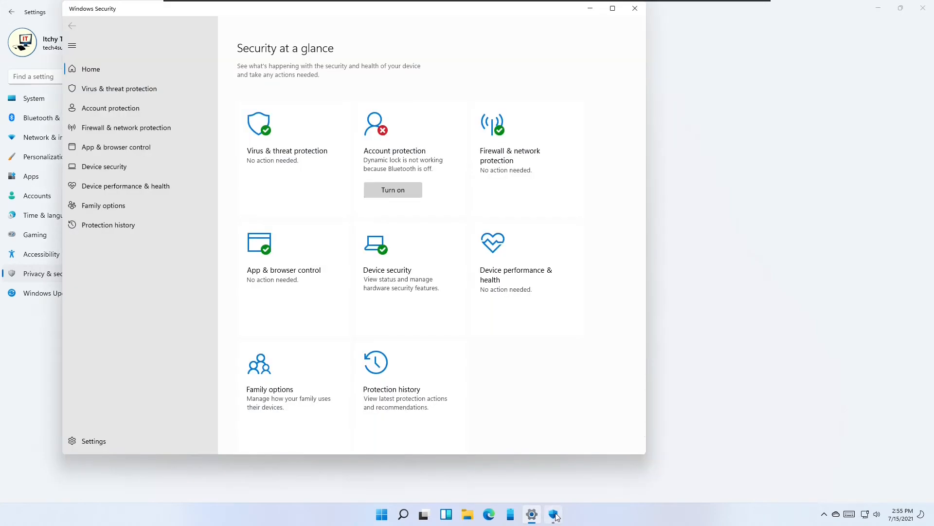
left_click(403, 191)
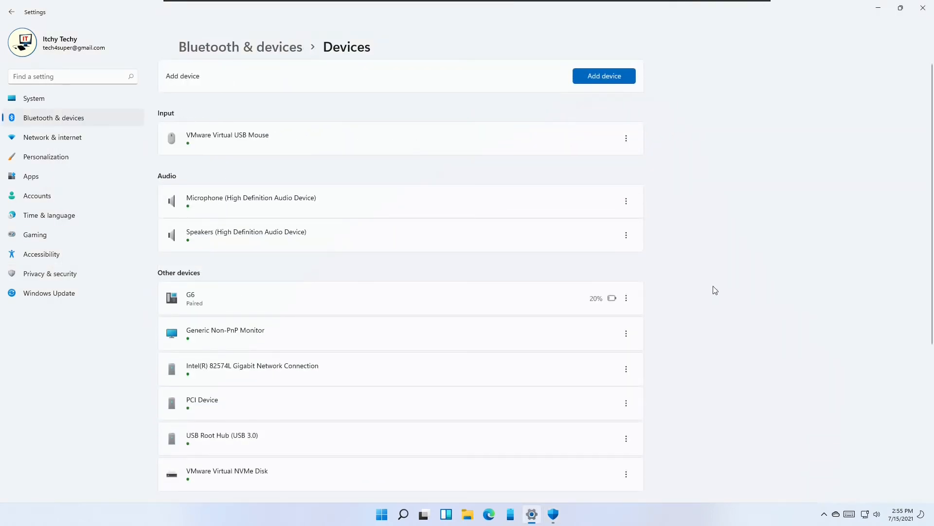
scroll(742, 326, "down", 5)
scroll(745, 327, "up", 5)
left_click(10, 12)
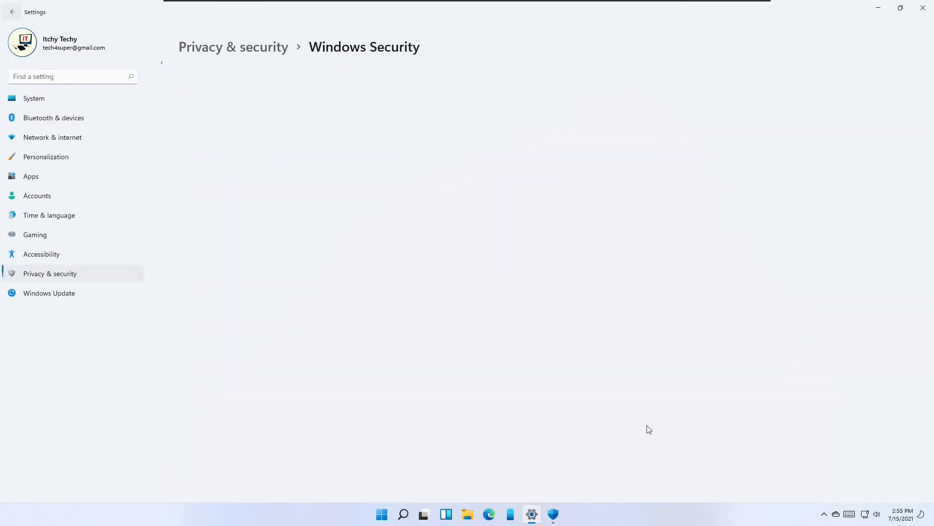
Close the Windows Security app and return to the Privacy & security › Windows Security page.
left_click(551, 519)
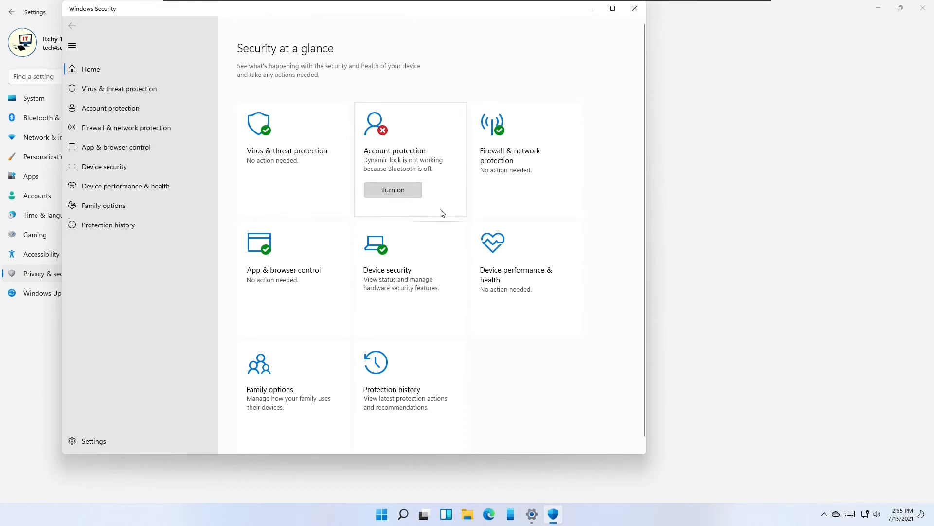
scroll(477, 229, "down", 1)
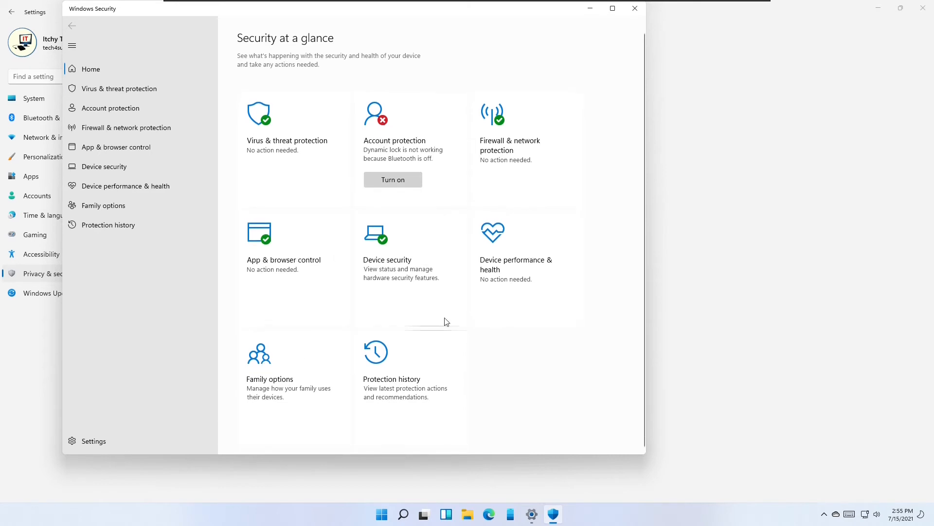
scroll(516, 253, "up", 1)
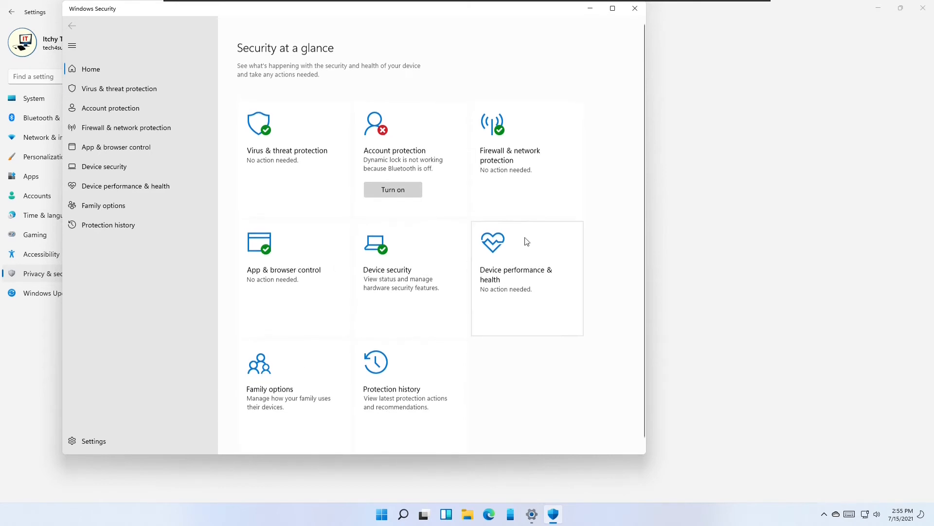
left_click(635, 9)
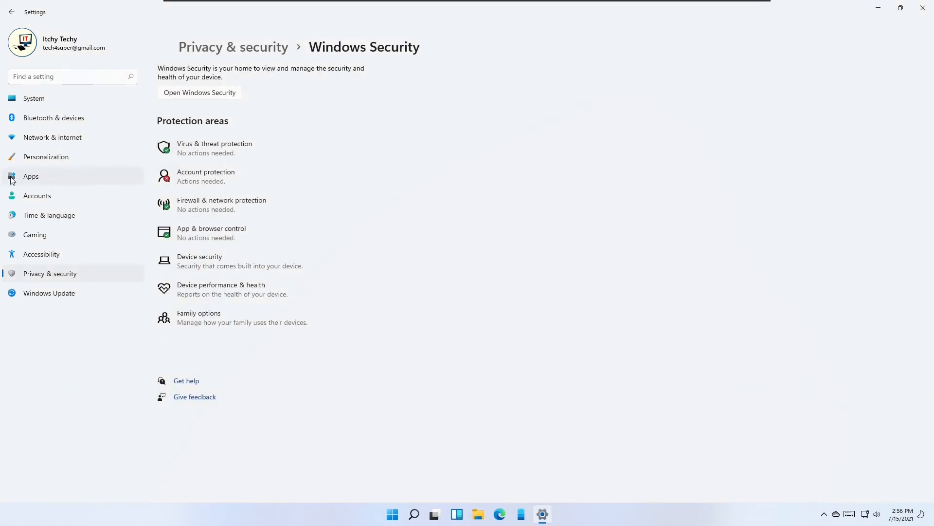
left_click(273, 52)
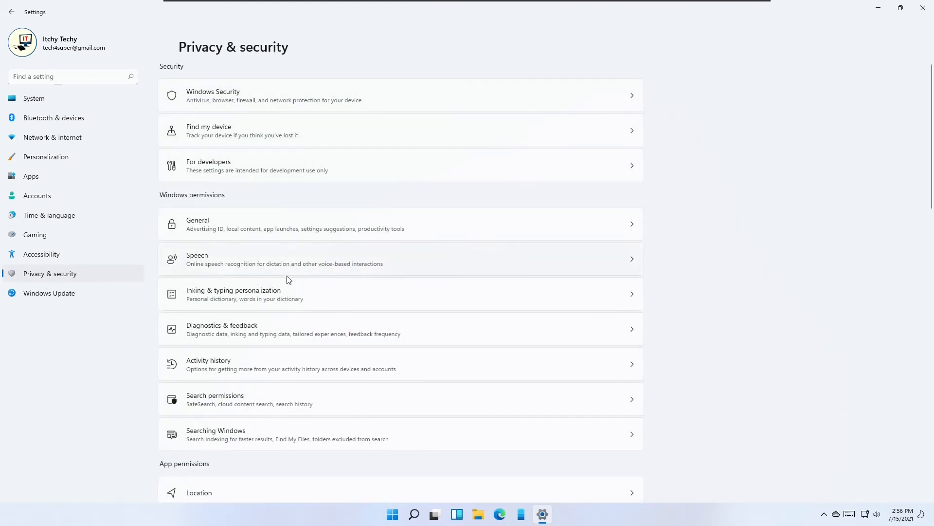
left_click(295, 95)
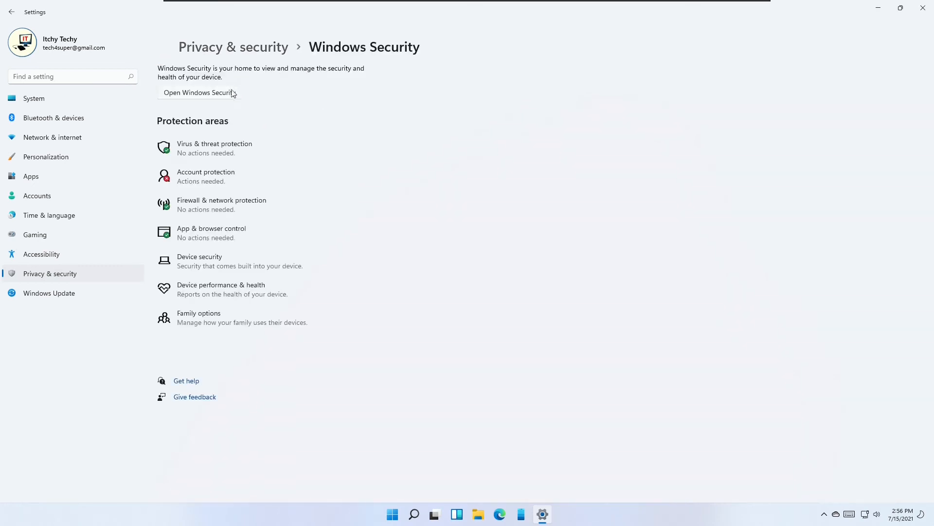
Launch Windows Security and view each page, from Virus & threat protection to Protection history.
left_click(222, 93)
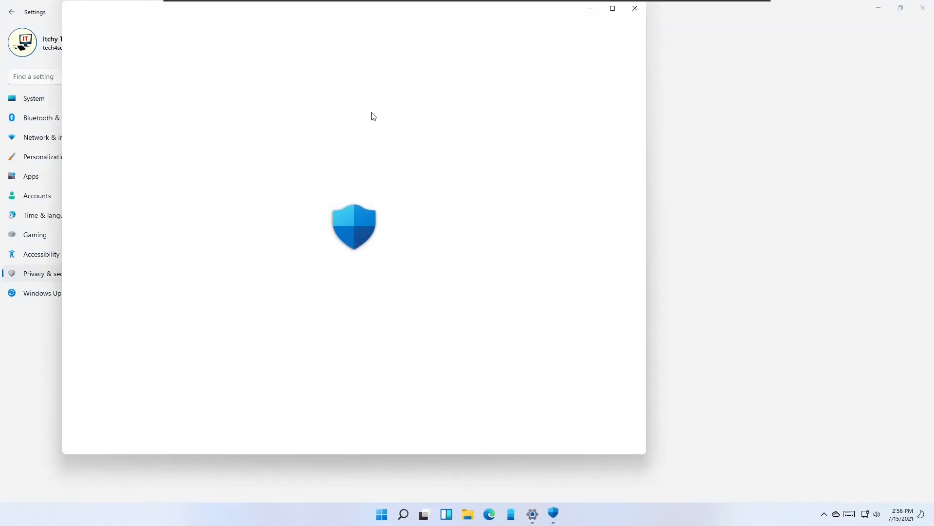
left_click(150, 90)
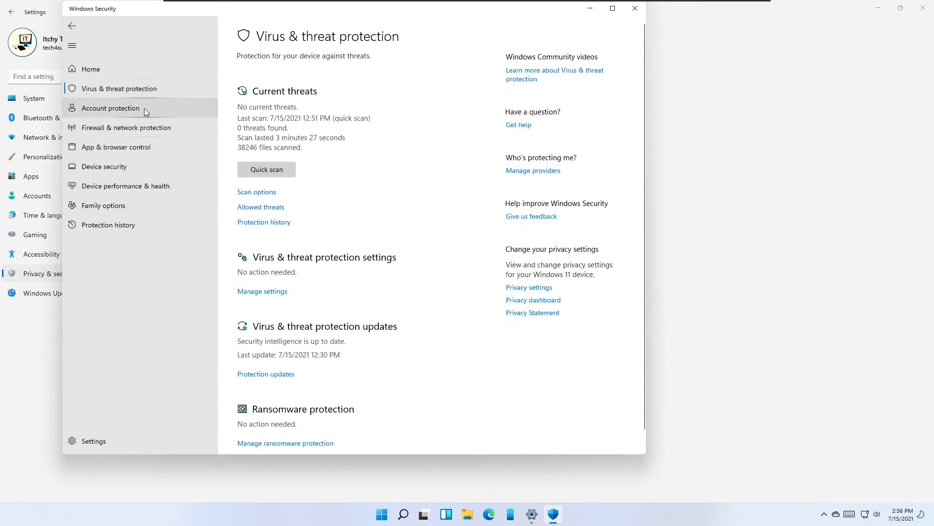
left_click(144, 109)
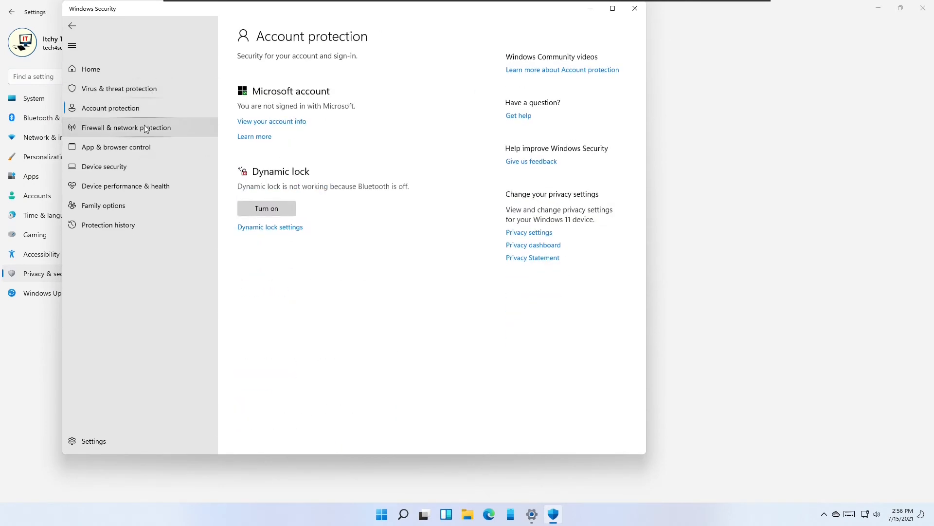
left_click(144, 127)
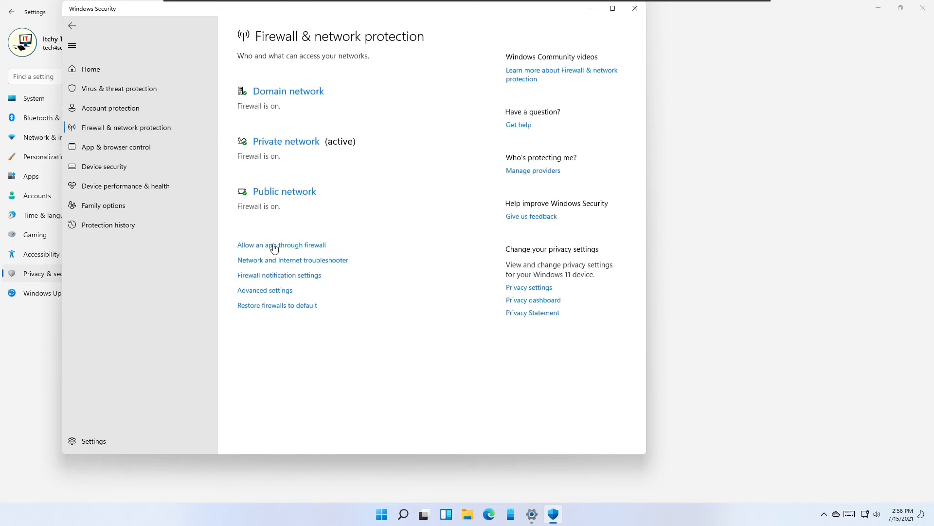
left_click(135, 152)
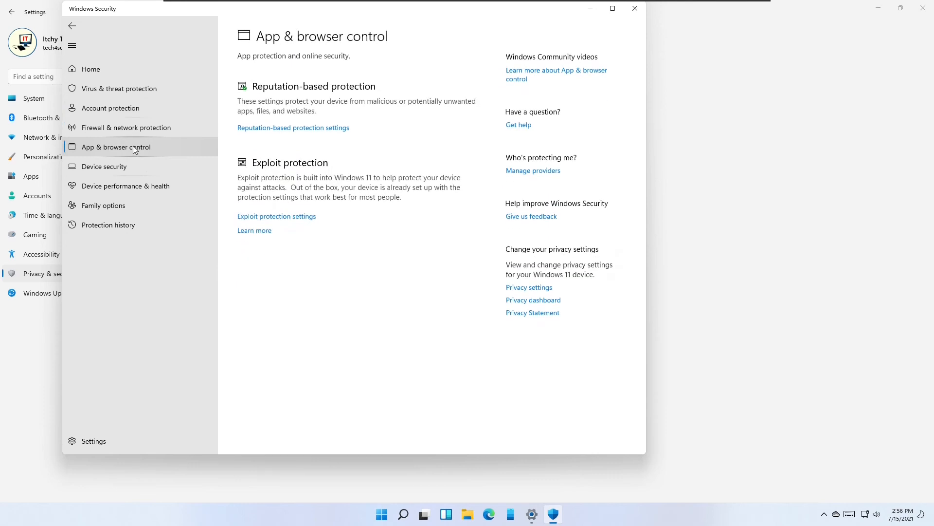
left_click(127, 167)
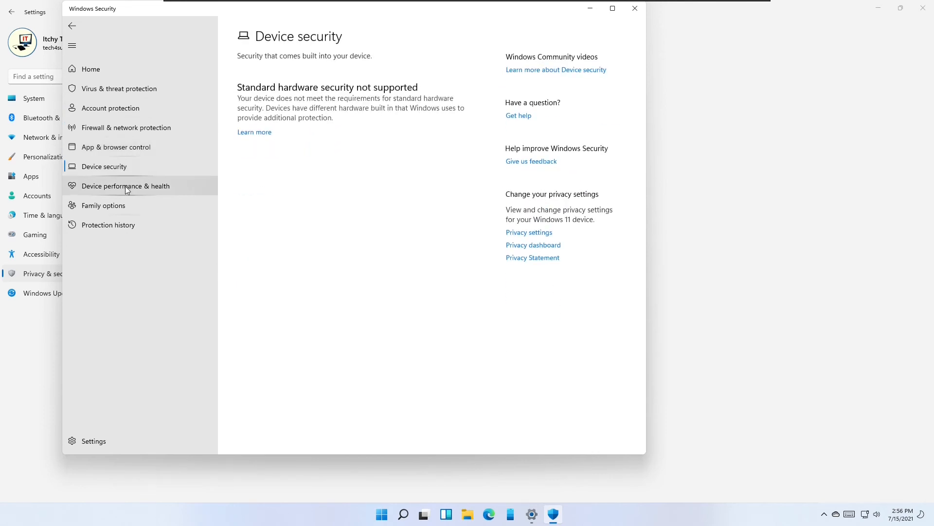
left_click(125, 186)
left_click(121, 212)
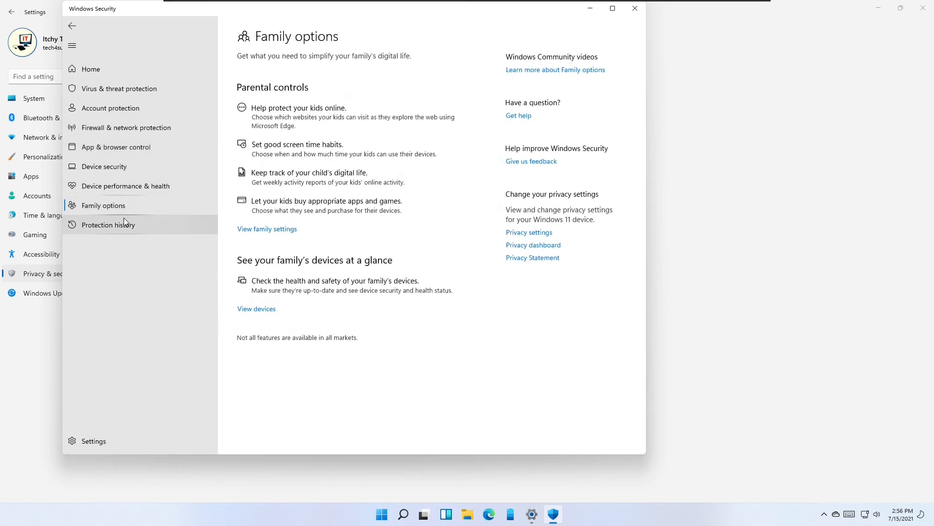
left_click(122, 228)
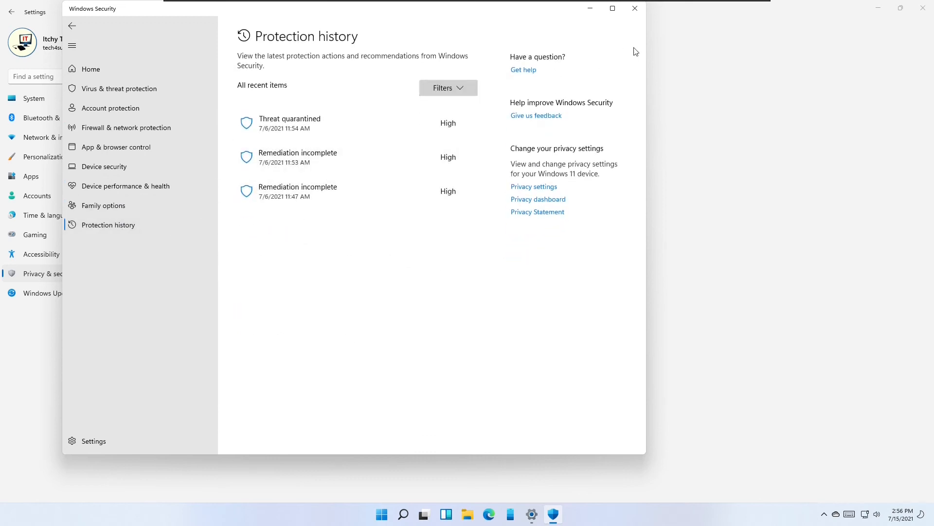
Go back through Family options and Device performance & health to Device security, then close the app.
left_click(79, 27)
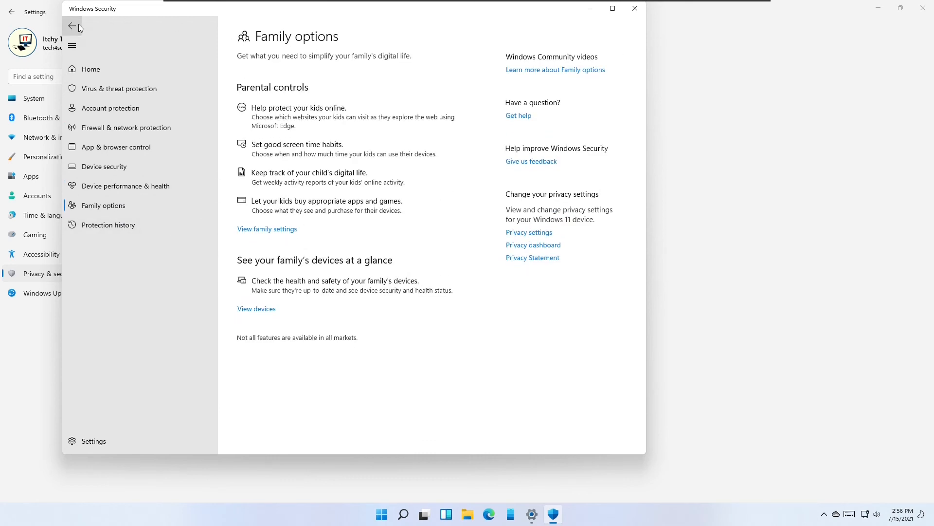
left_click(72, 26)
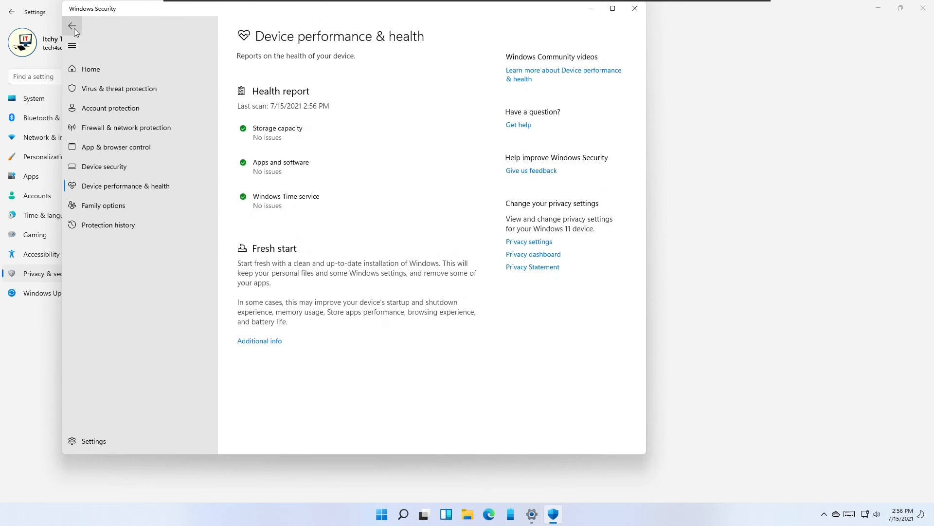
left_click(73, 26)
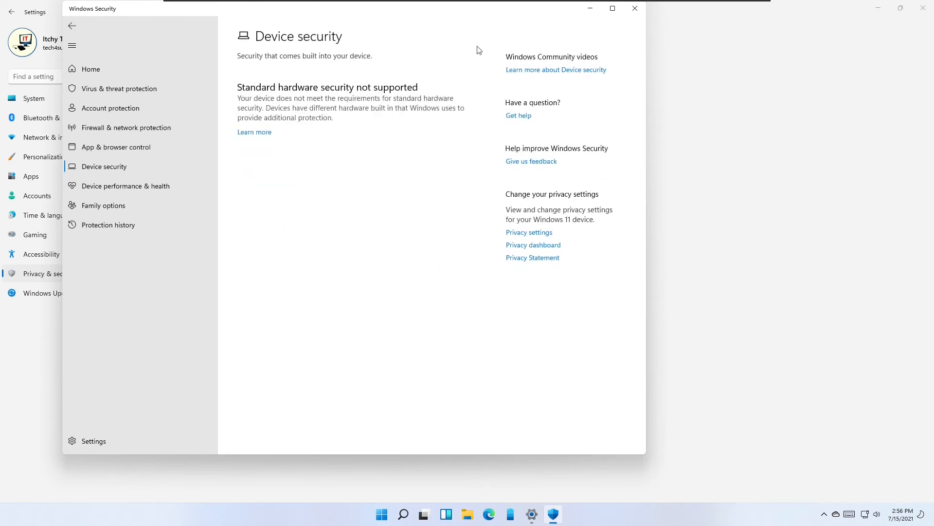
left_click(635, 9)
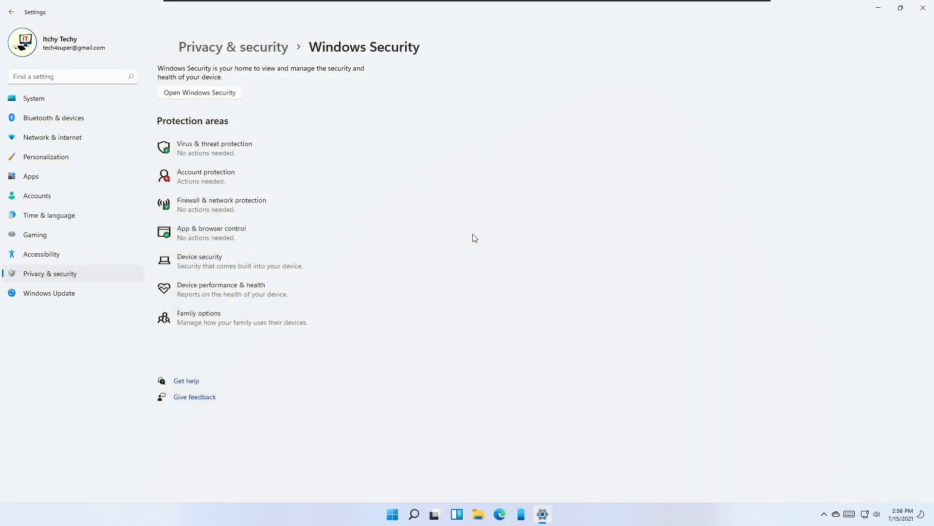
Return to Privacy & security and view the Find my device settings.
left_click(280, 50)
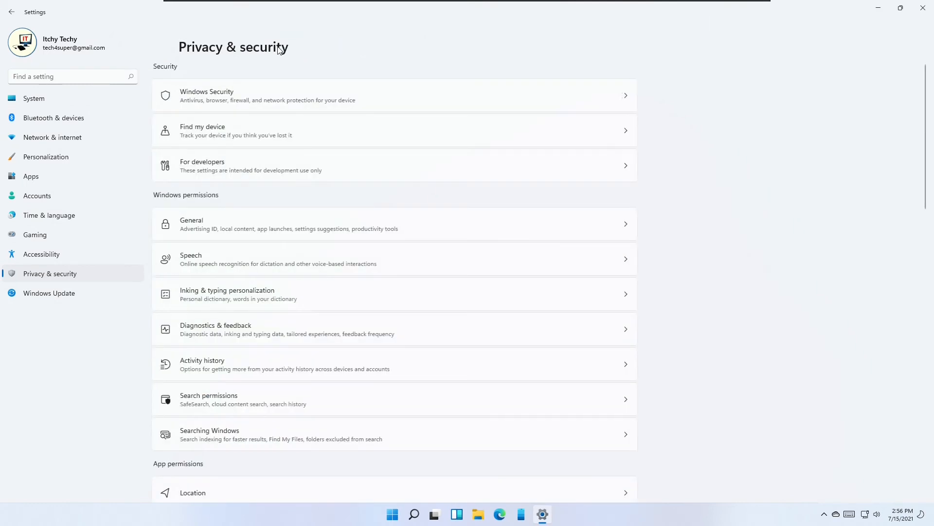
left_click(386, 126)
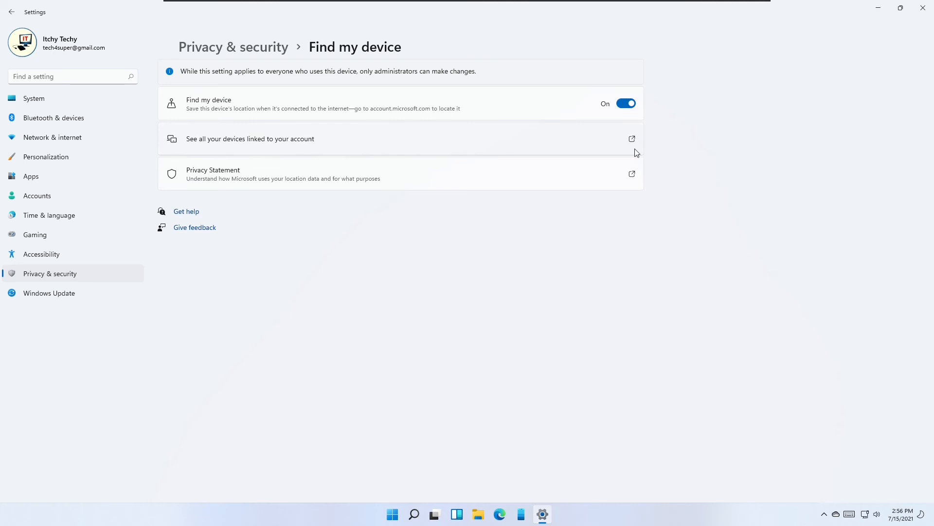
left_click(274, 48)
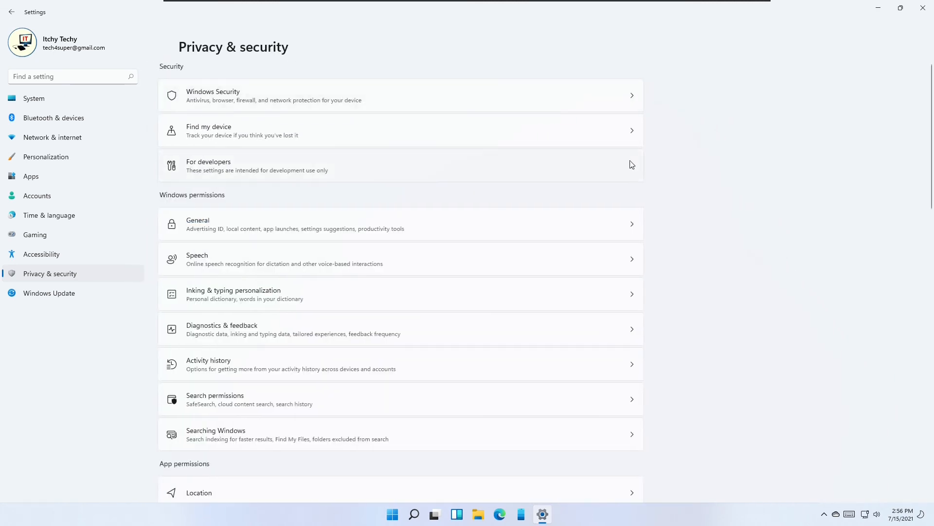
Try enabling Developer Mode under For developers, decline the confirmation, and return to Privacy & security.
scroll(671, 160, "down", 1)
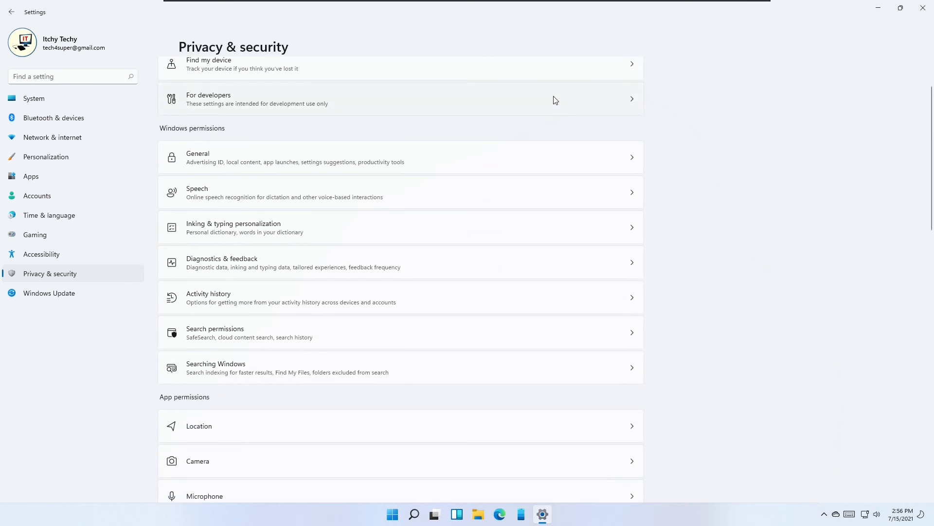
left_click(511, 100)
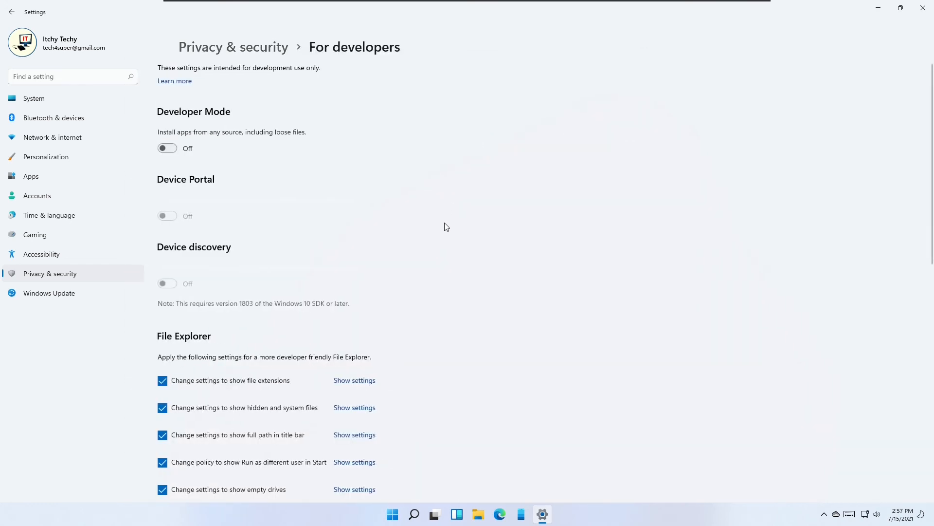
scroll(444, 223, "down", 4)
scroll(444, 219, "down", 8)
scroll(446, 219, "up", 12)
left_click(173, 149)
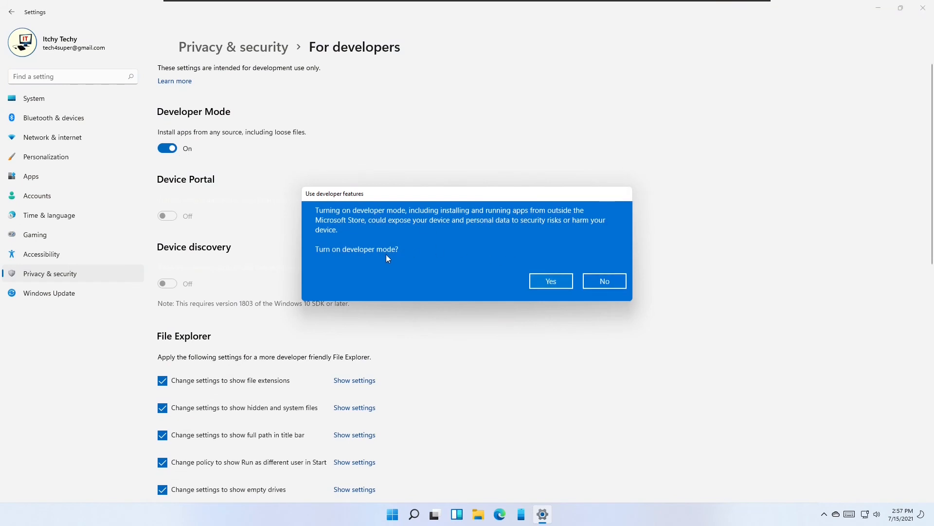
left_click(604, 282)
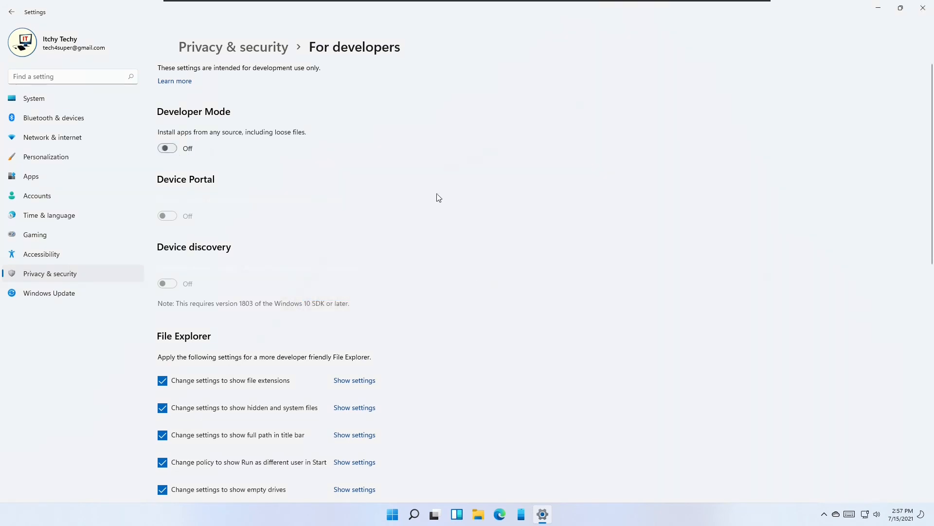
left_click(267, 49)
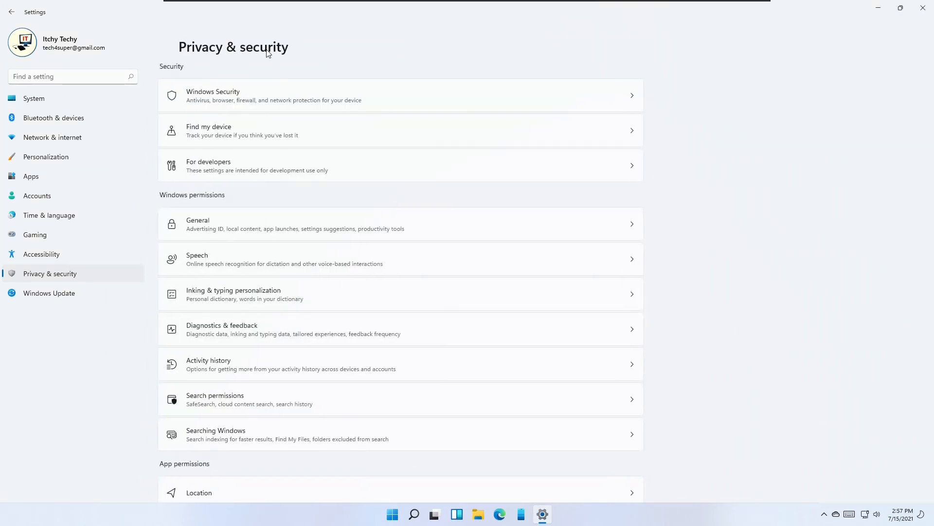
scroll(410, 104, "down", 3)
scroll(410, 105, "up", 2)
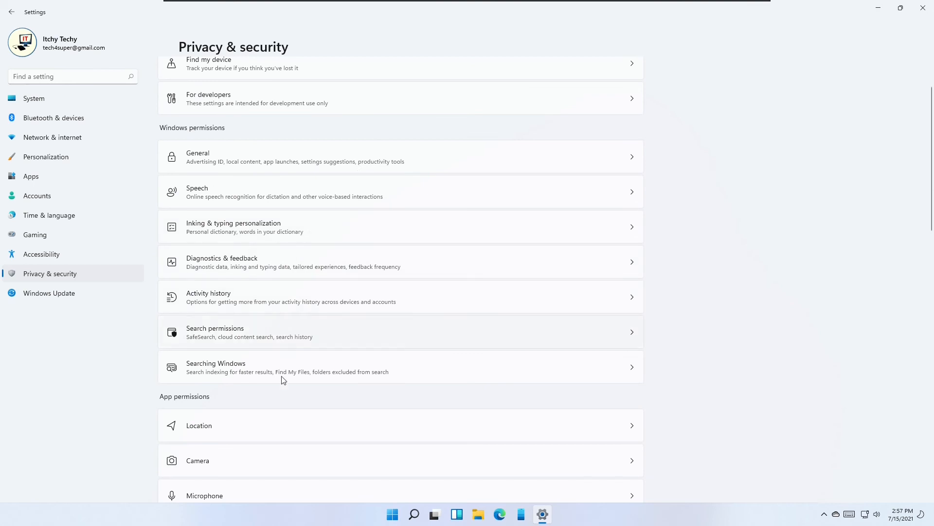
left_click(338, 163)
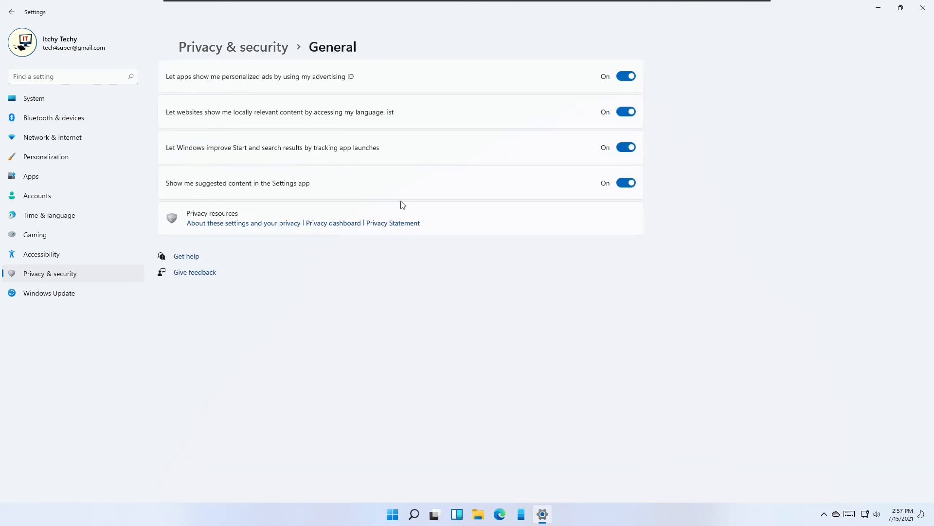
left_click(269, 49)
scroll(385, 248, "down", 5)
scroll(393, 282, "down", 2)
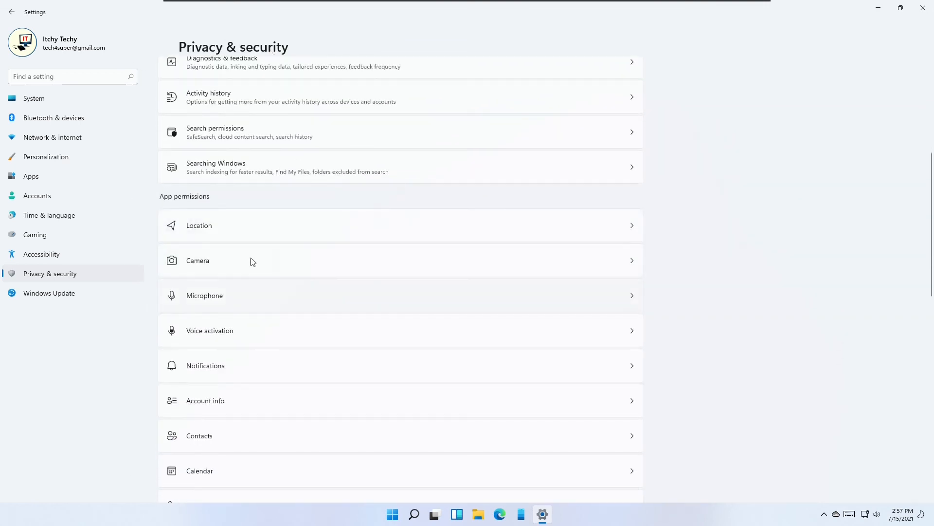
scroll(226, 444, "down", 7)
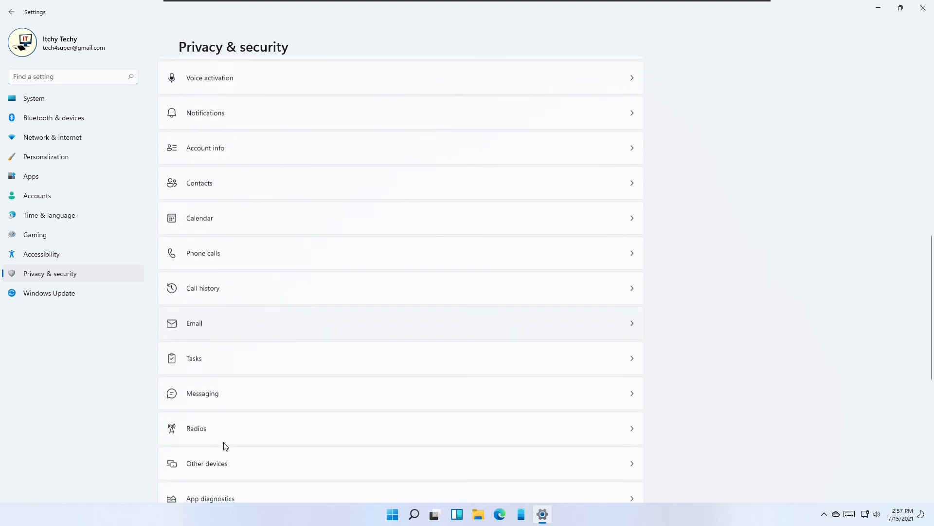
scroll(225, 446, "down", 7)
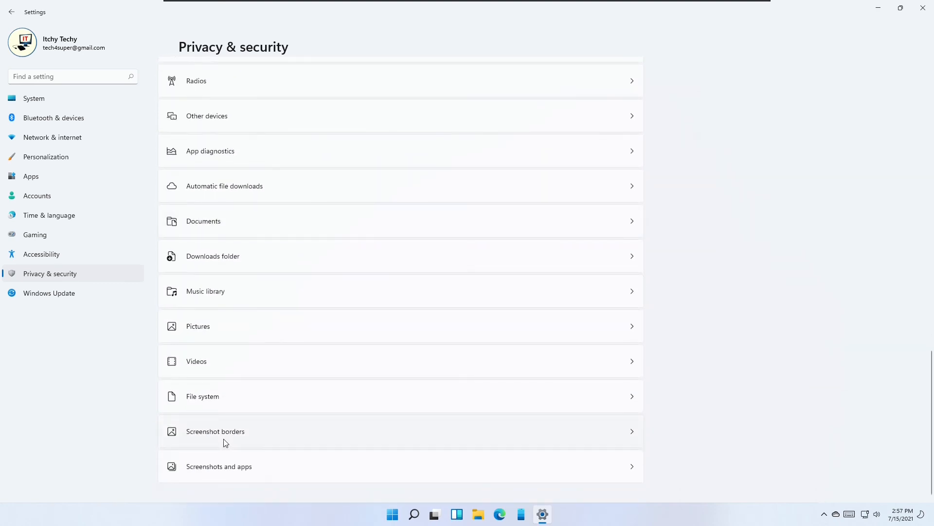
scroll(226, 443, "up", 20)
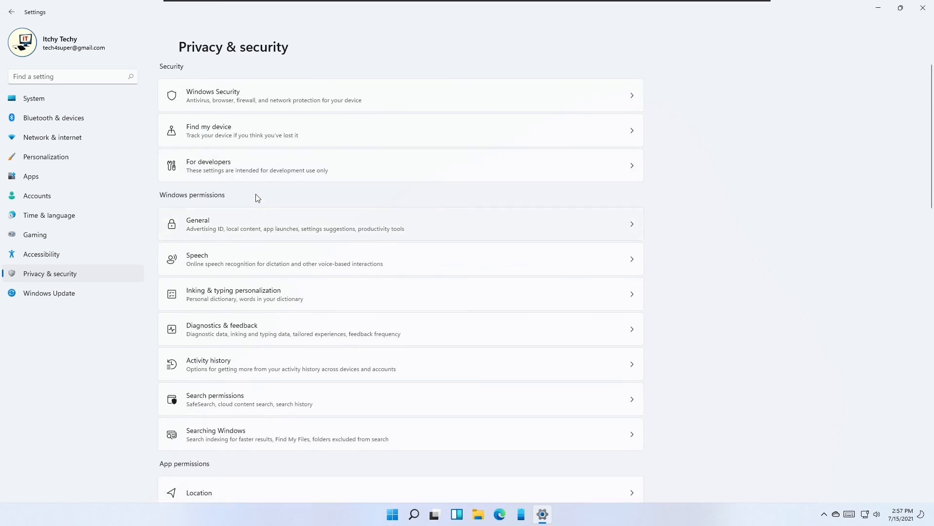
On Windows Update, resume updates, then pause them again for 1 week, until 7/22/2021.
left_click(66, 295)
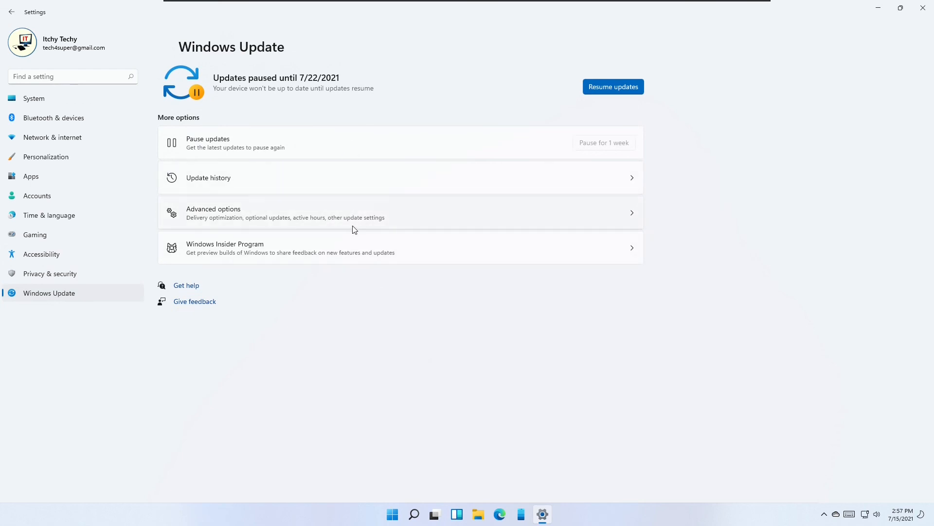
left_click(630, 90)
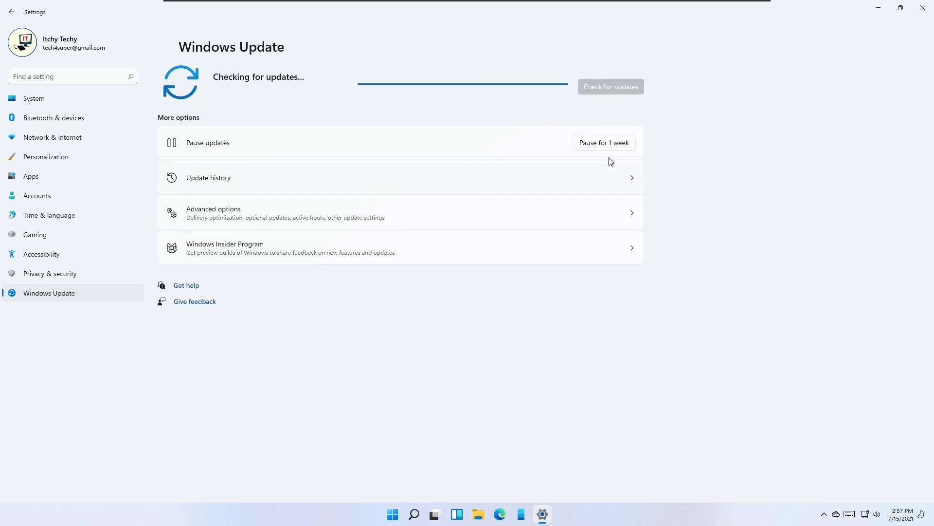
left_click(621, 145)
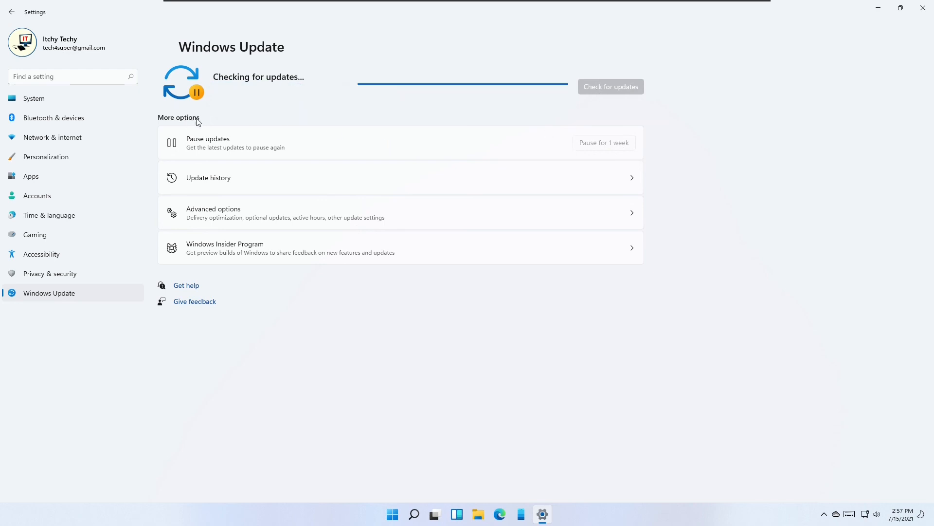
Browse Update history, Advanced options and the Windows Insider Program, then close Settings.
left_click(631, 180)
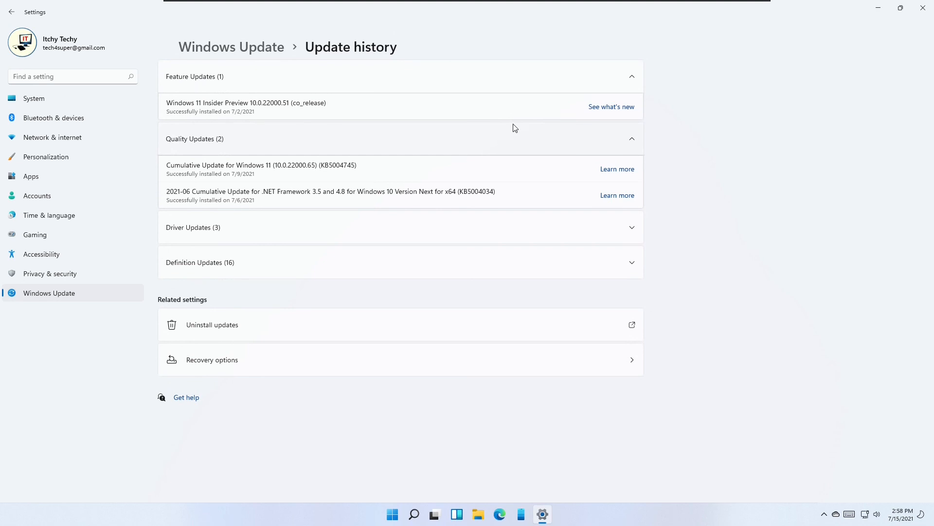
left_click(191, 42)
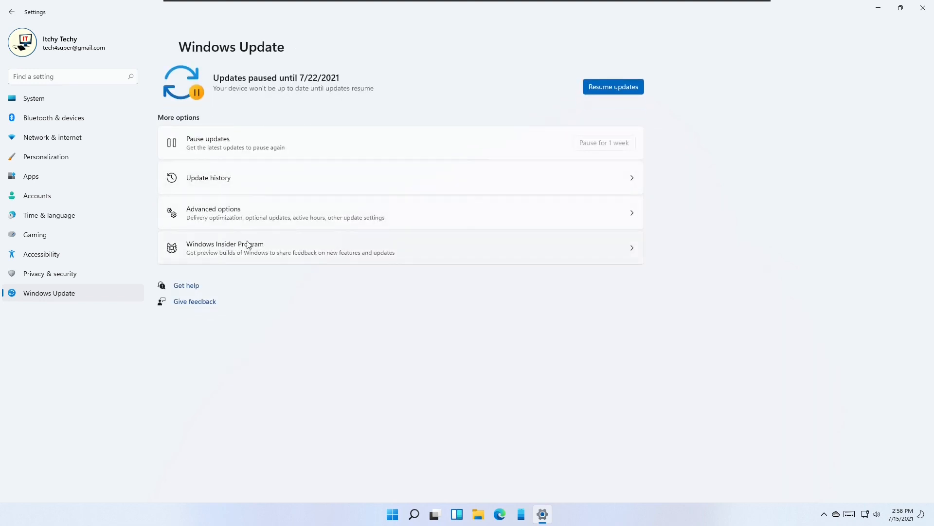
left_click(347, 215)
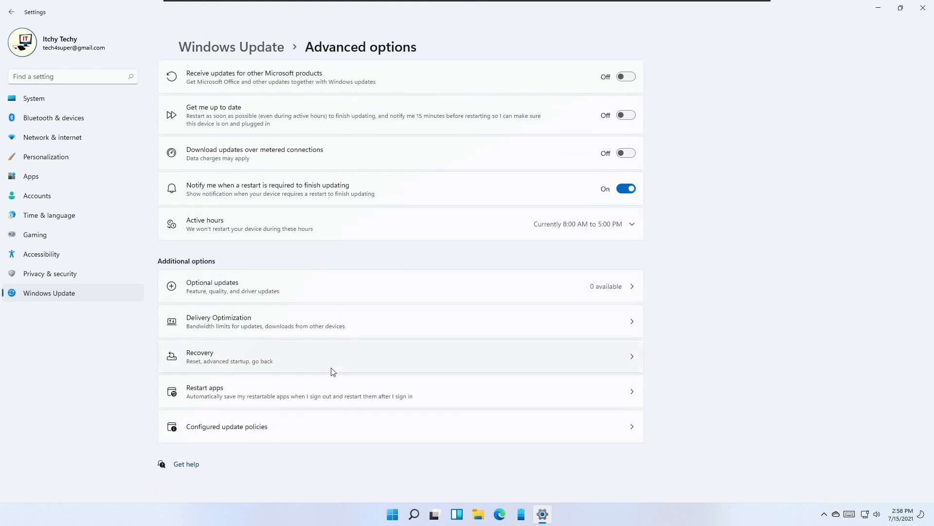
left_click(253, 53)
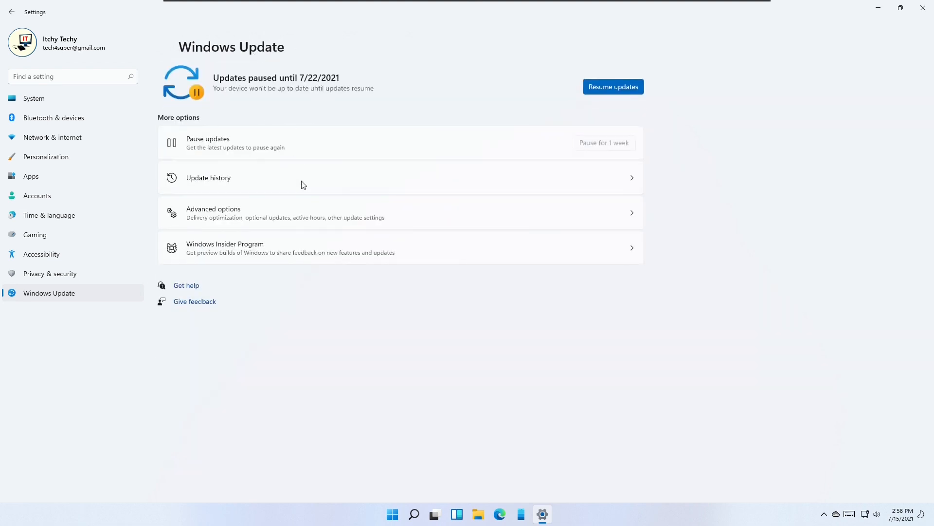
left_click(308, 247)
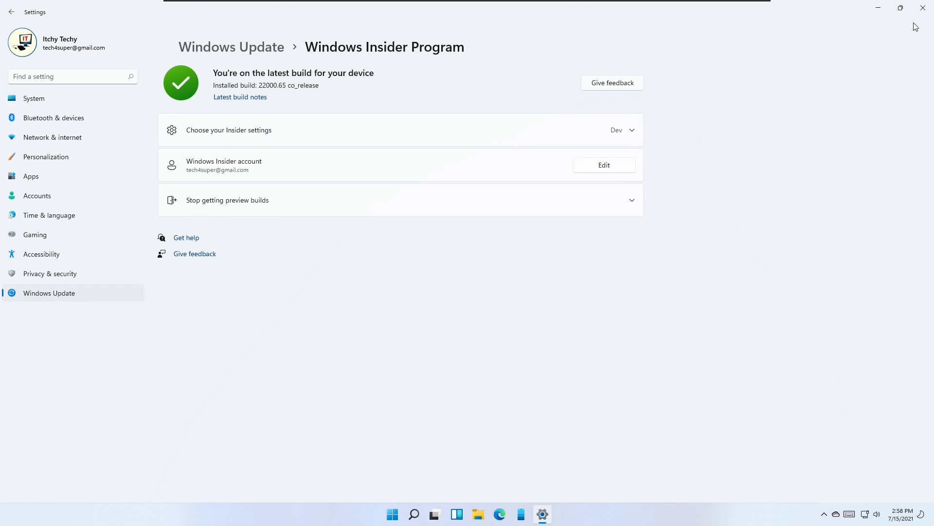
left_click(922, 10)
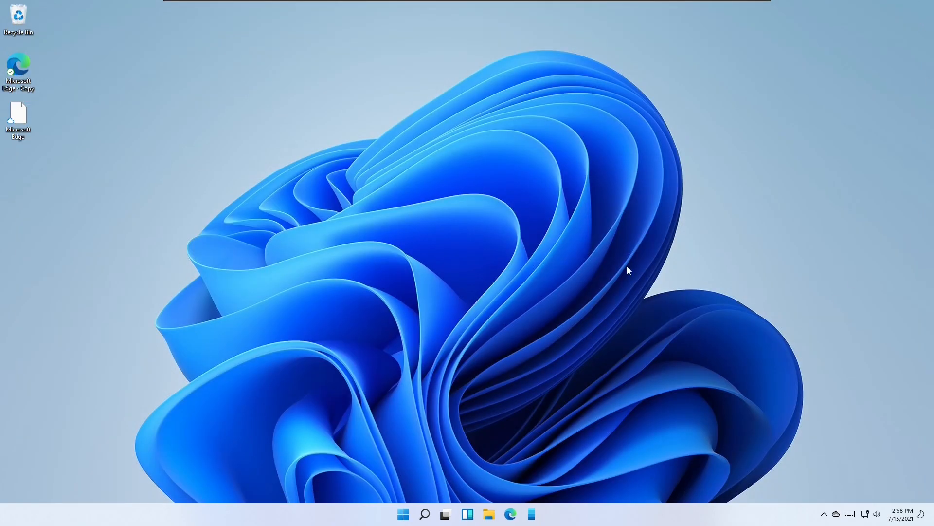